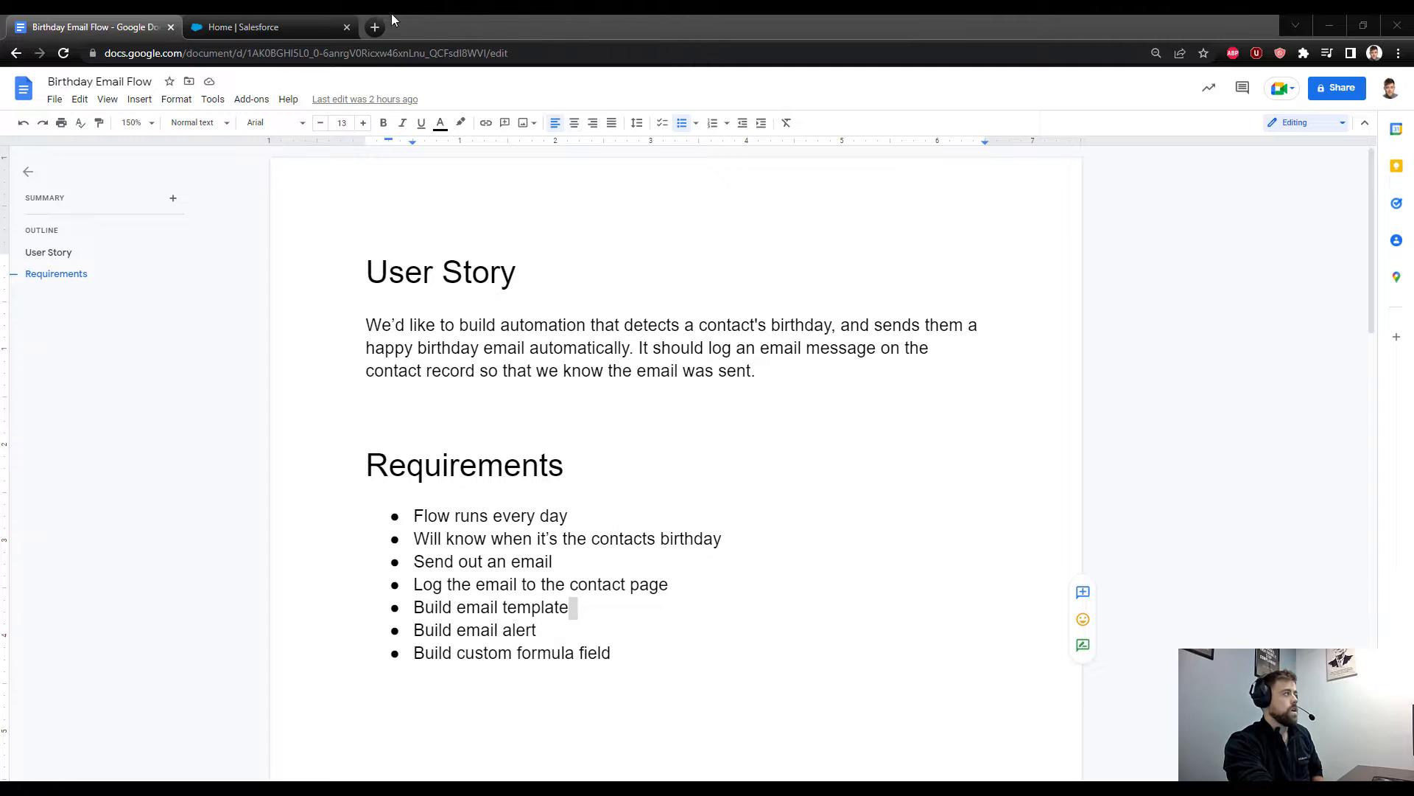
# Step: Switch to Salesforce, show the All Contacts list view and pin it as the default contacts list
pyautogui.click(265, 27)
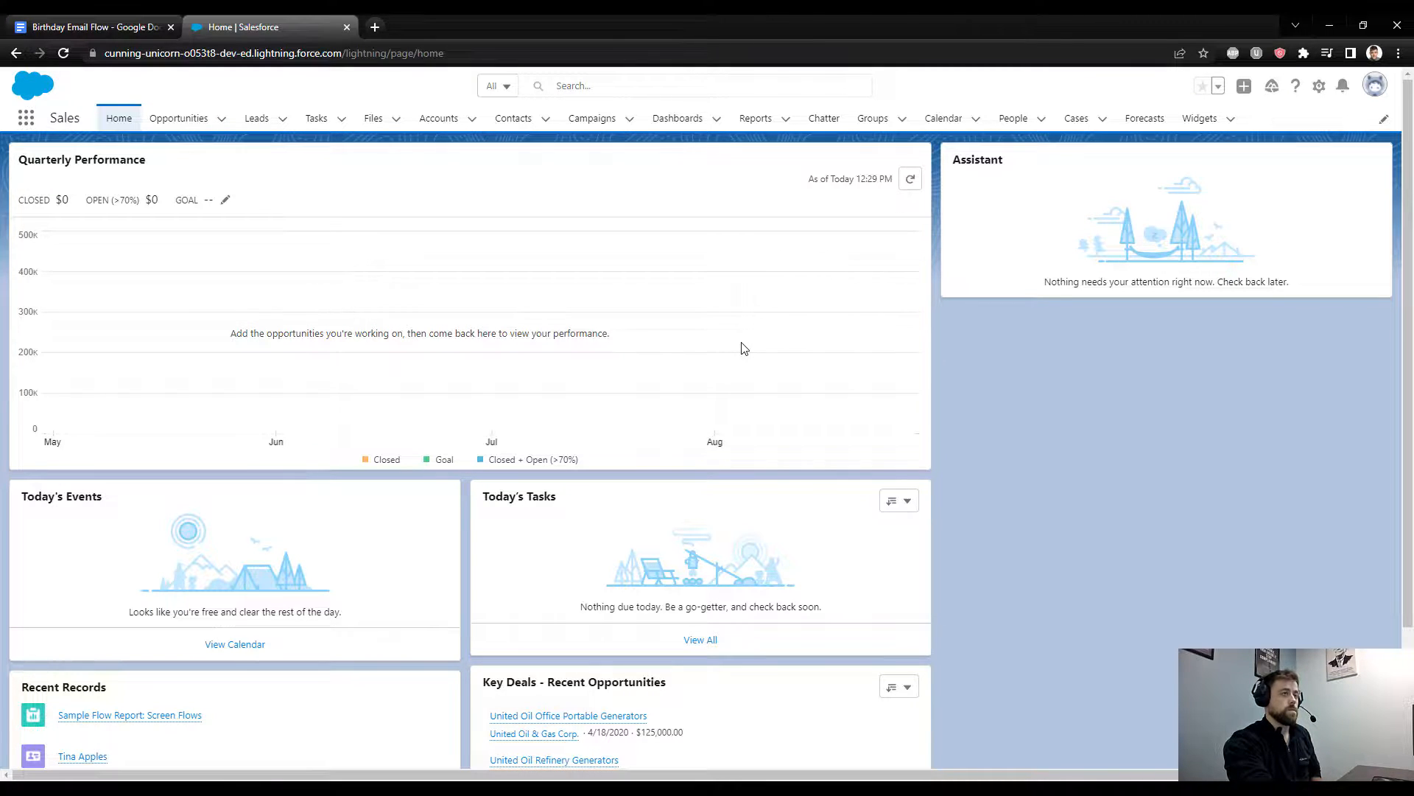
pyautogui.click(515, 121)
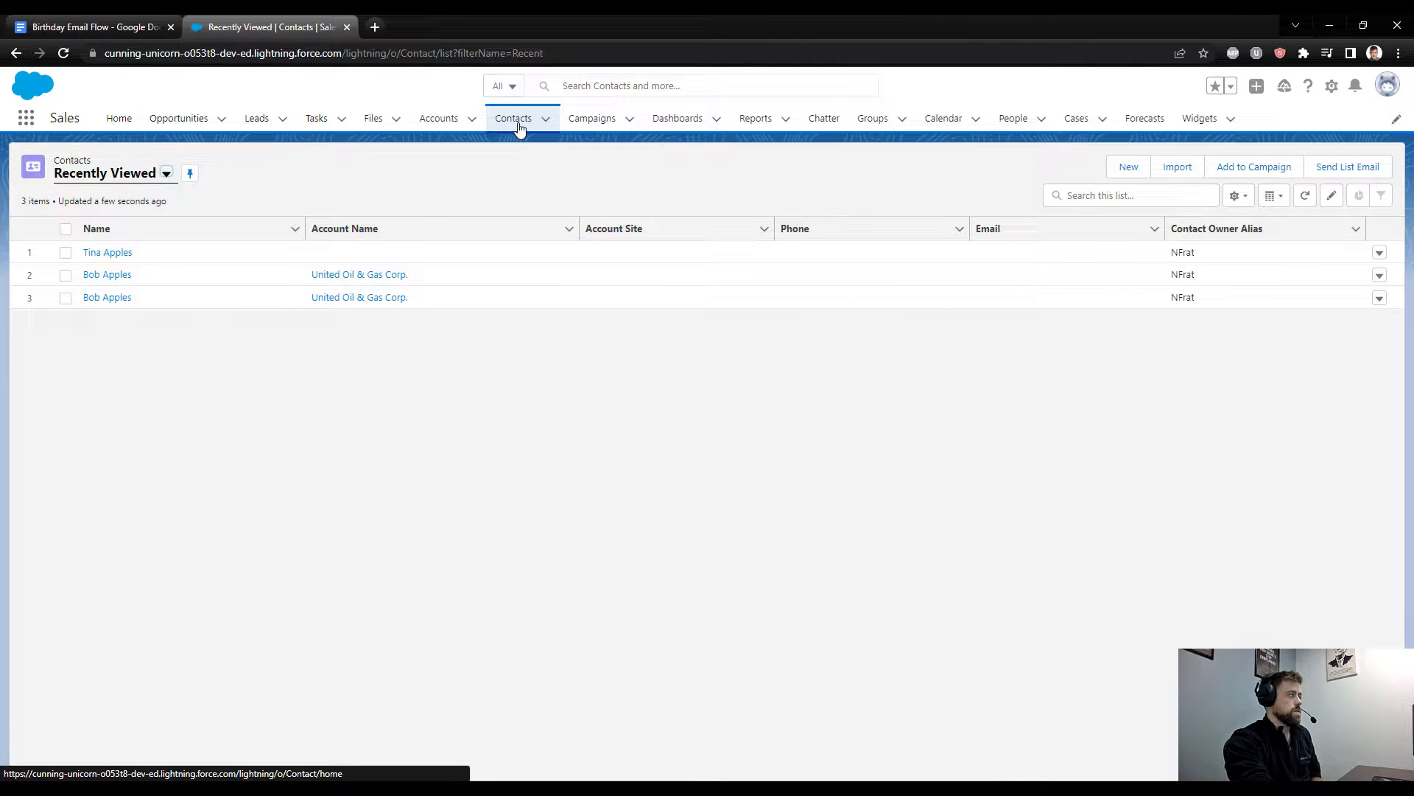
pyautogui.click(163, 175)
pyautogui.click(133, 229)
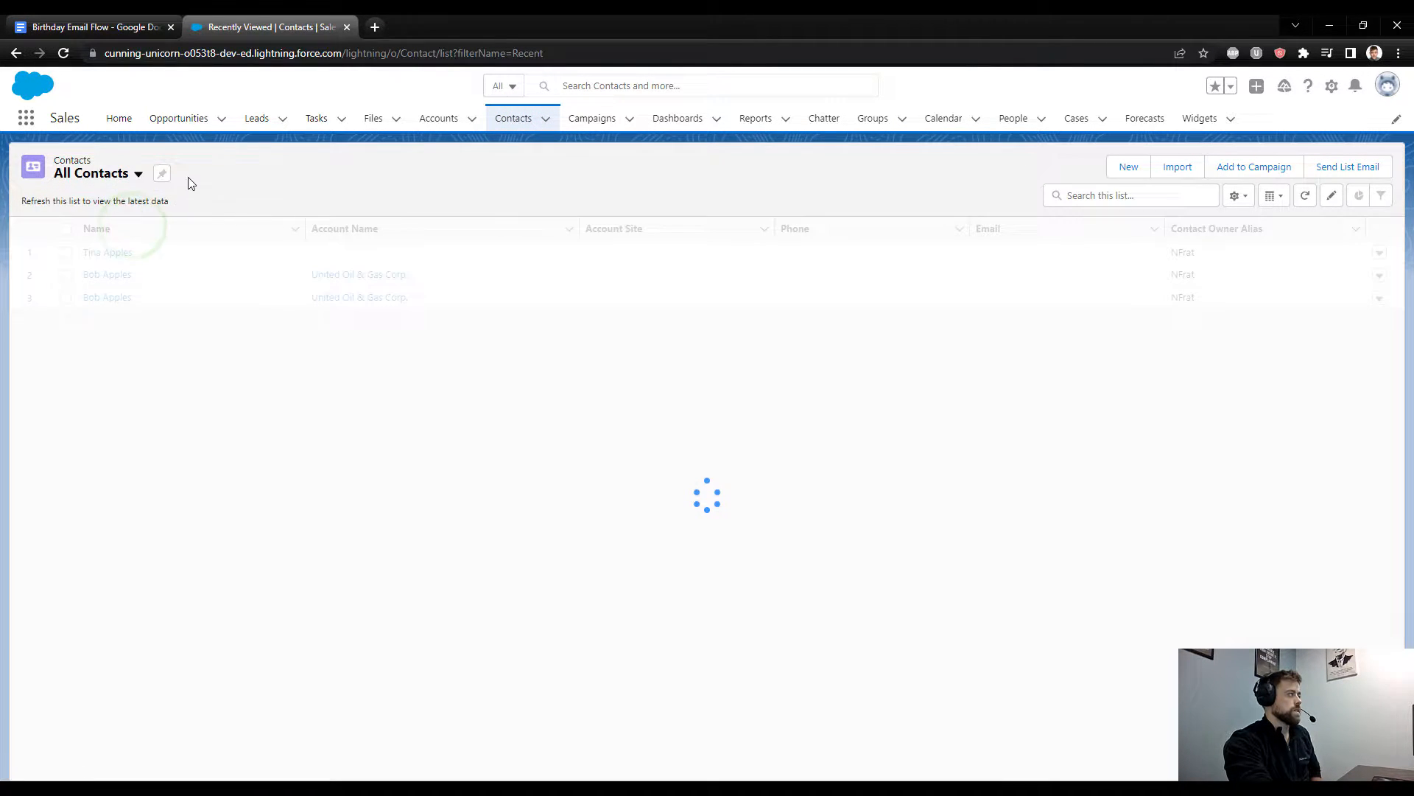
pyautogui.click(162, 173)
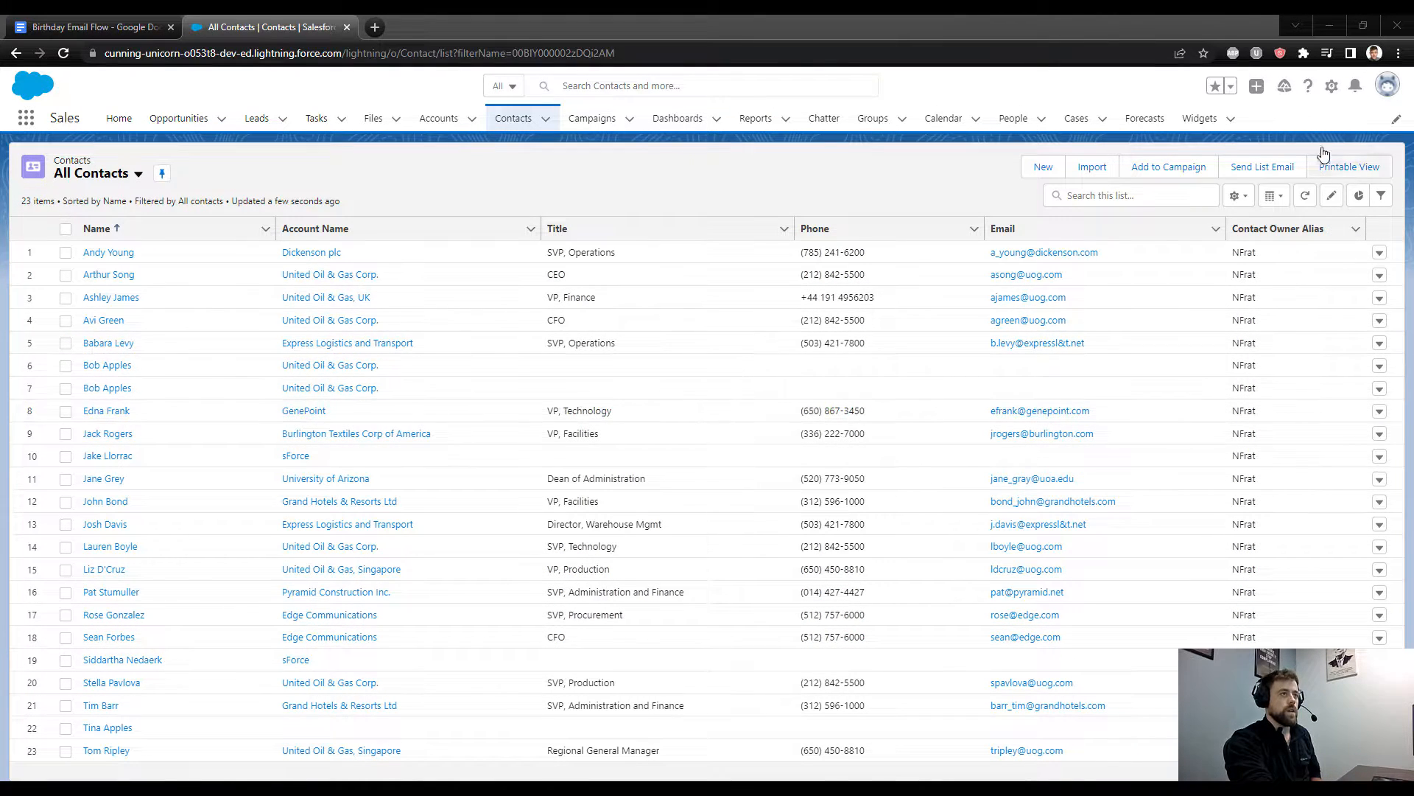
# Step: Open the Contact object's fields in Setup and start a new custom field of type Formula
pyautogui.click(1332, 87)
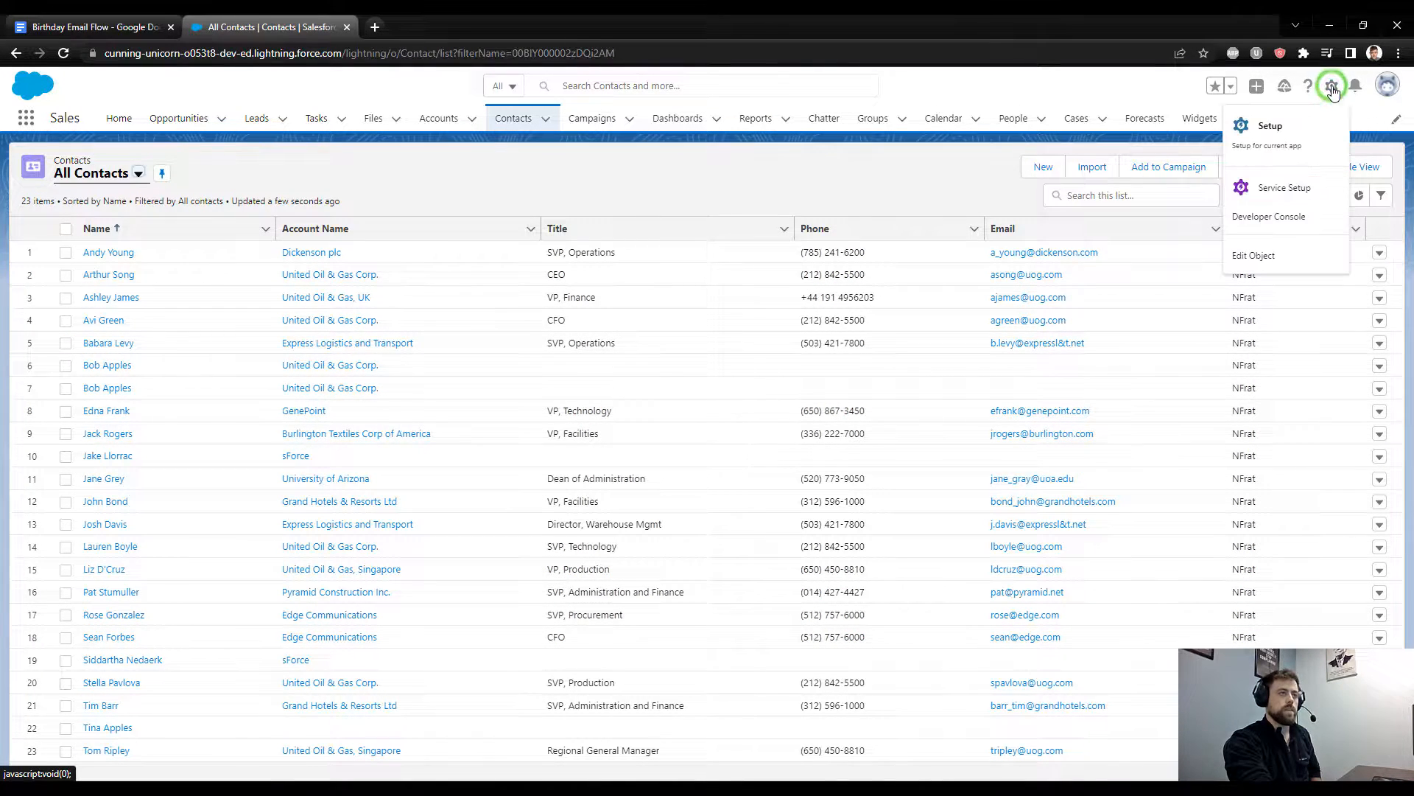
pyautogui.click(1275, 257)
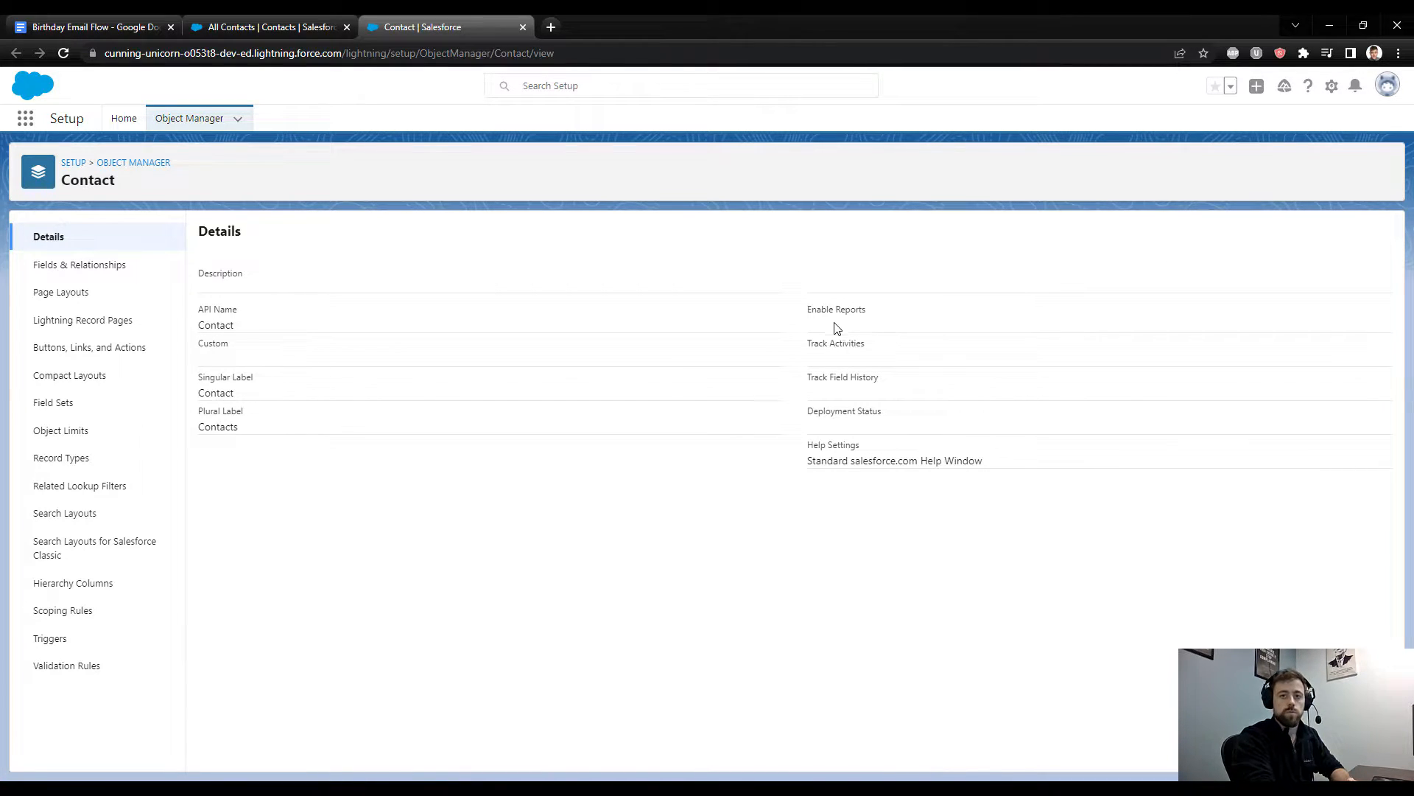
pyautogui.click(118, 272)
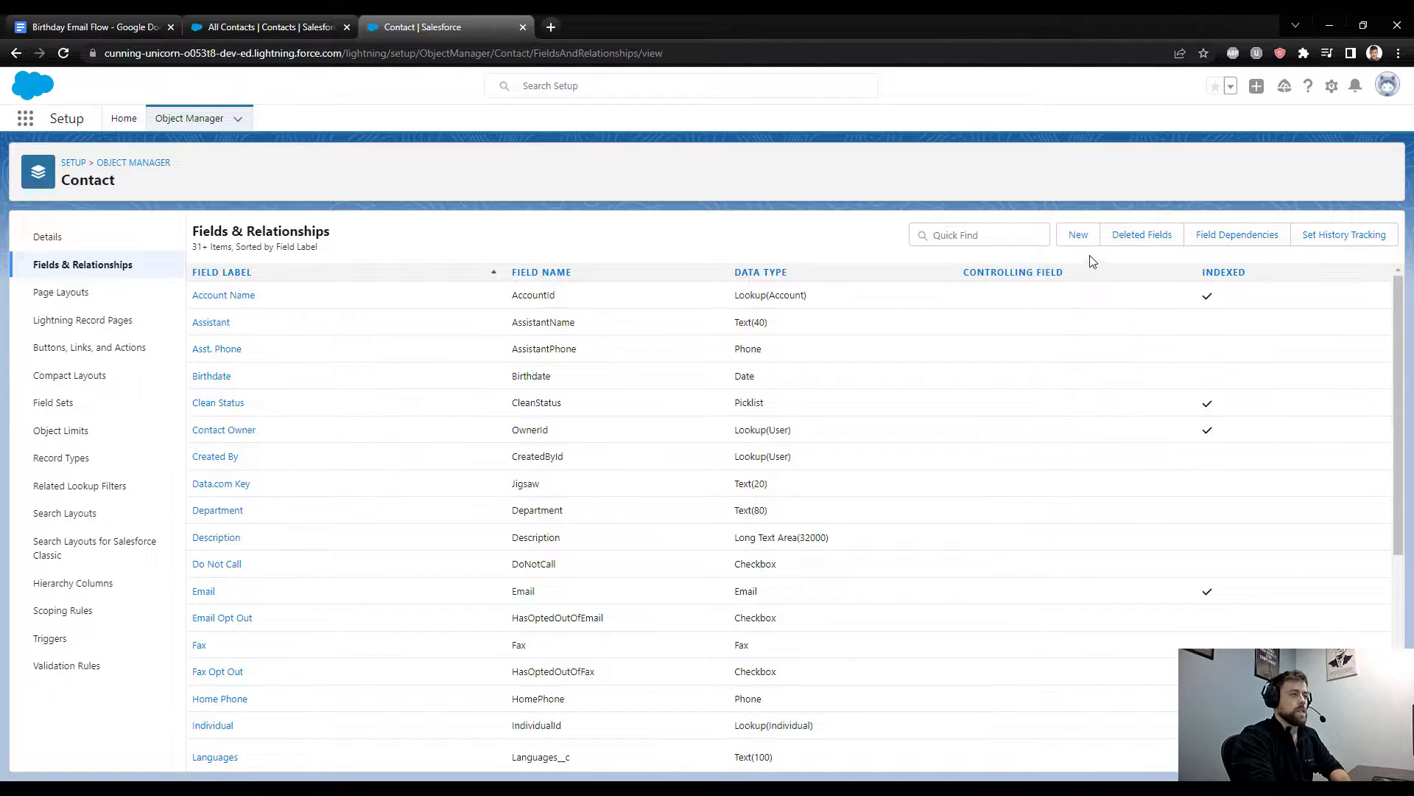
pyautogui.click(1078, 234)
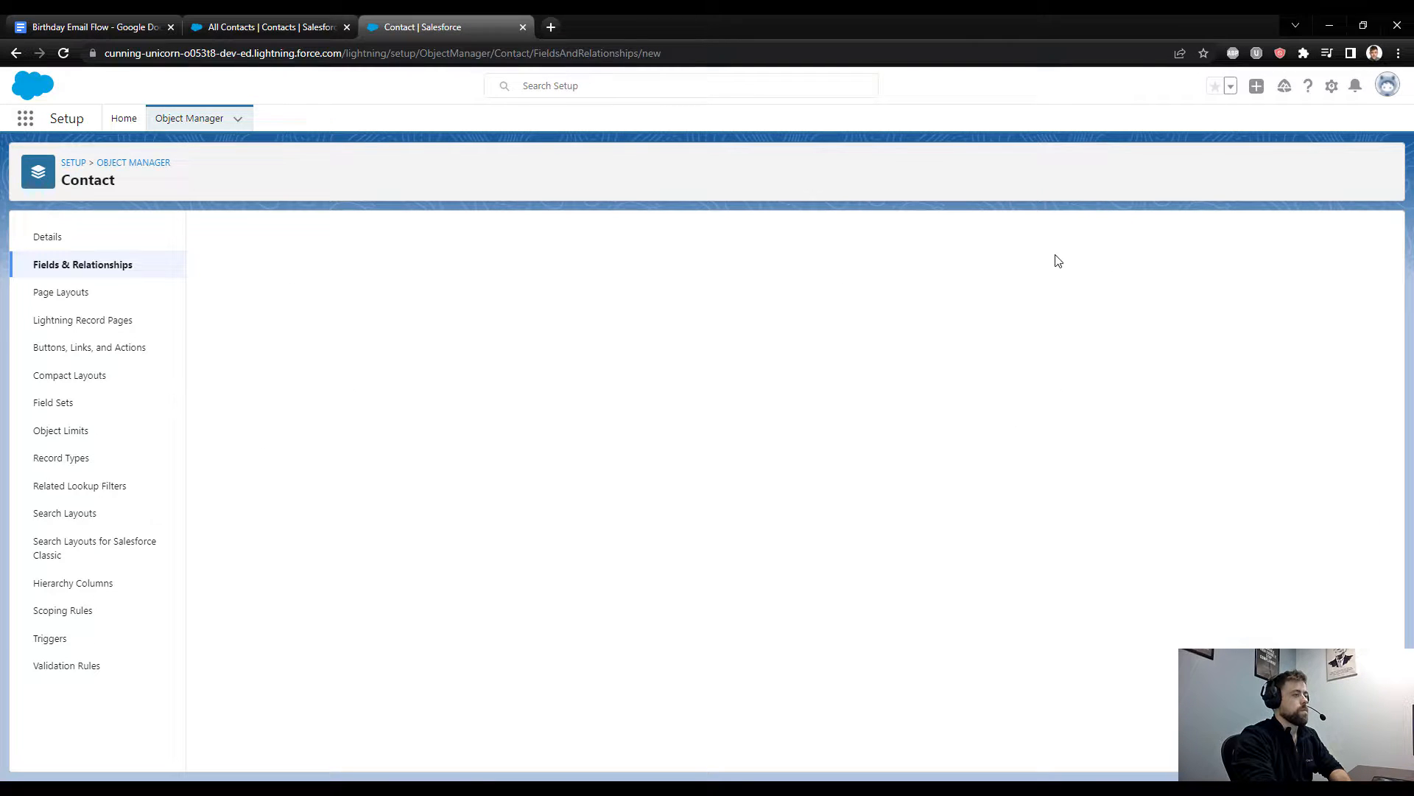
pyautogui.click(234, 449)
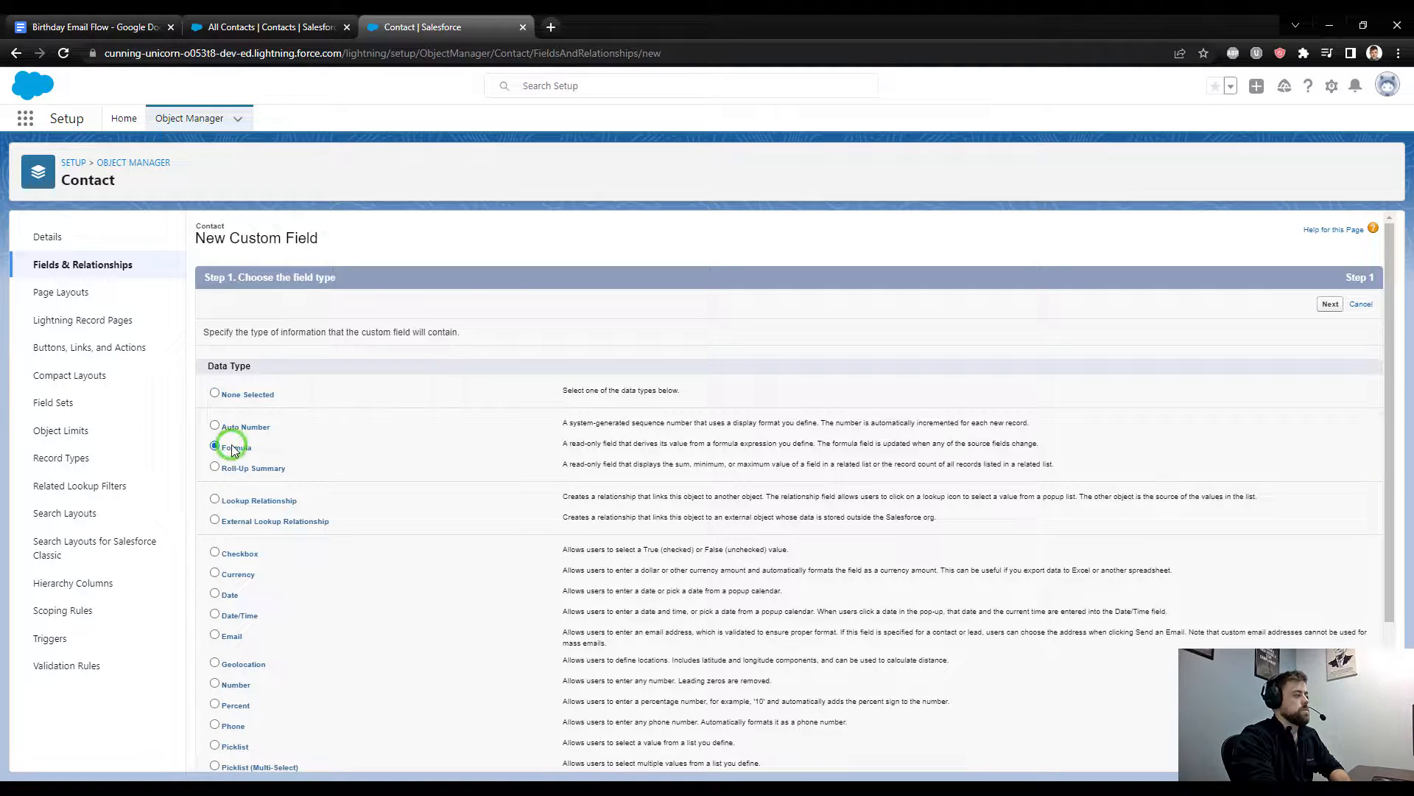
pyautogui.click(1330, 305)
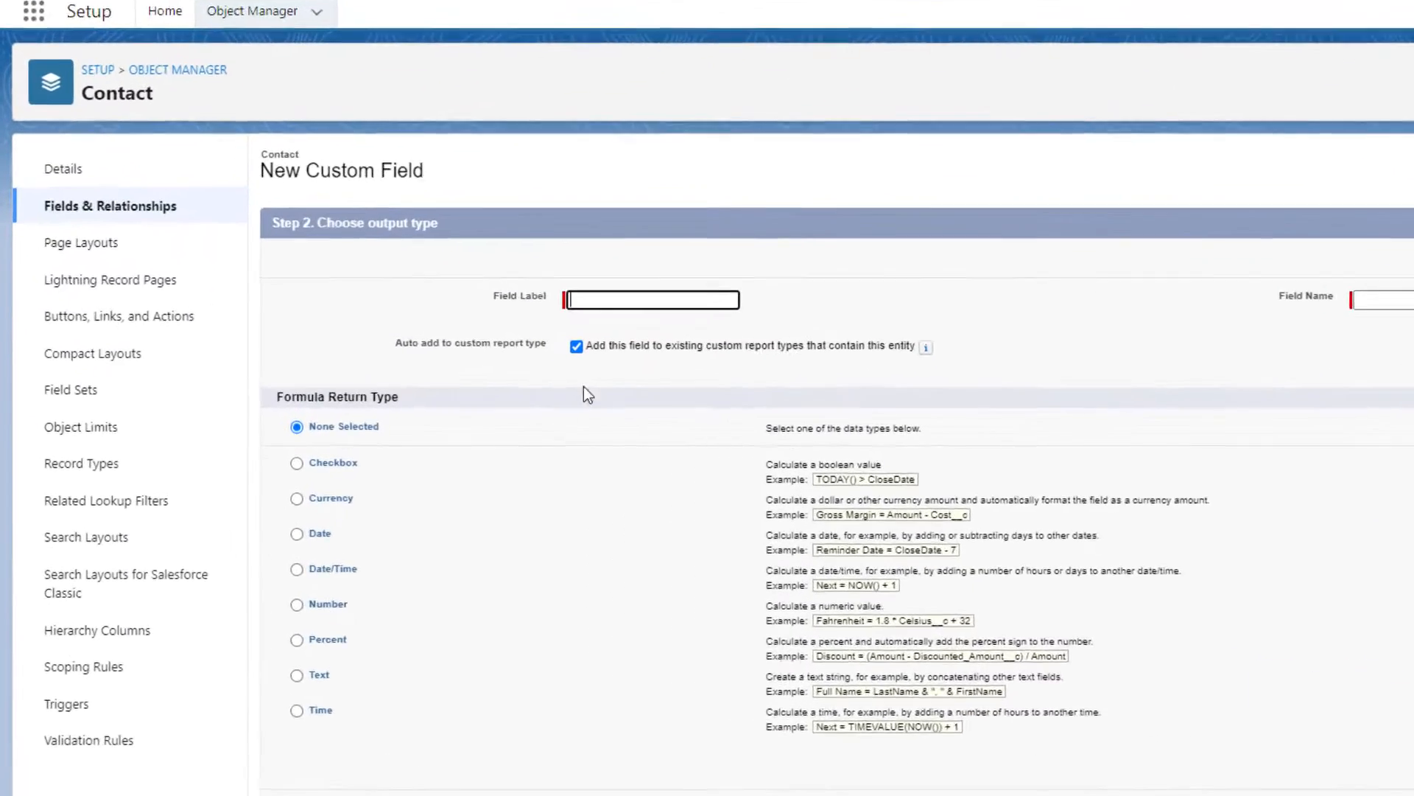
# Step: Label the formula field BirthdayIsToday? and set its return type to Checkbox
pyautogui.write('Birthda')
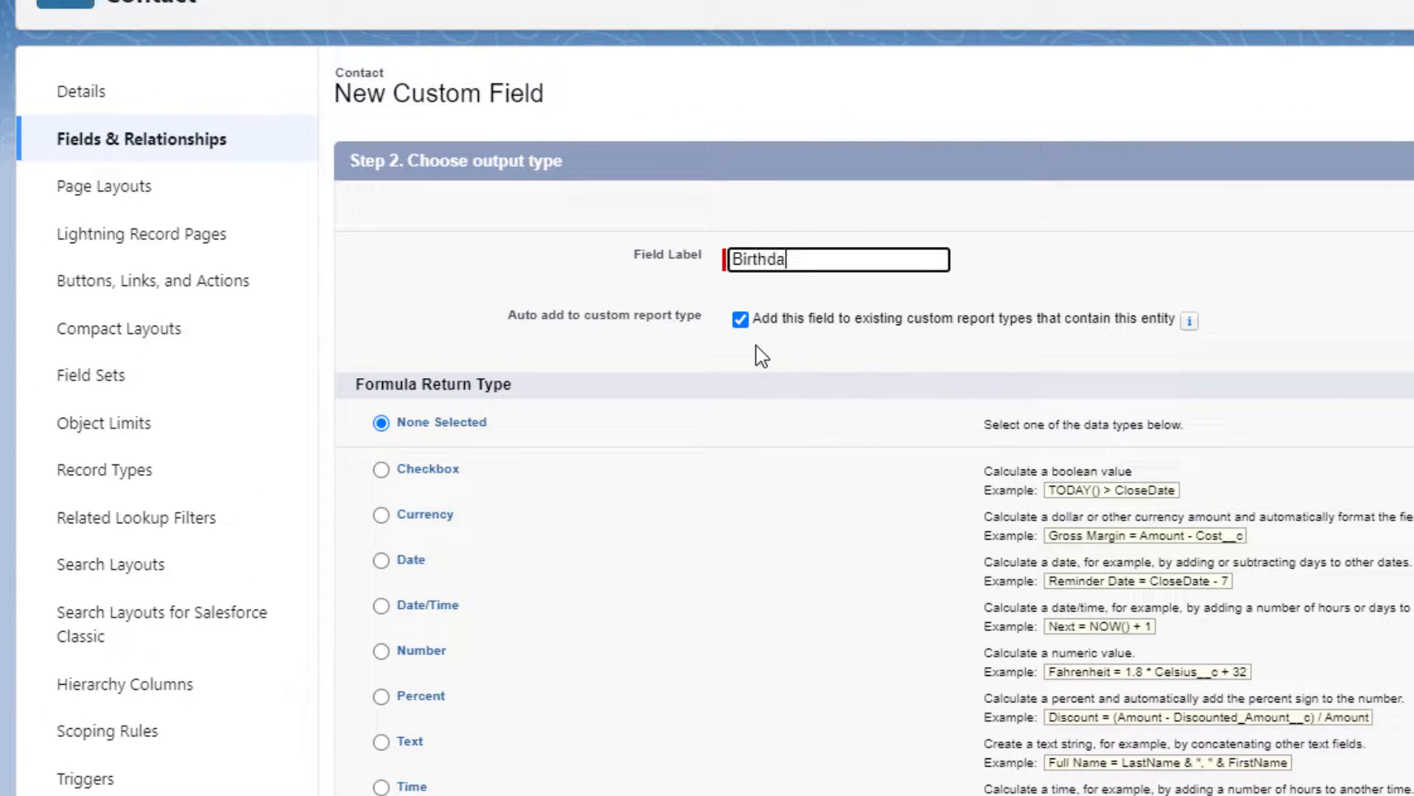
pyautogui.write('yIsToday?')
pyautogui.click(762, 357)
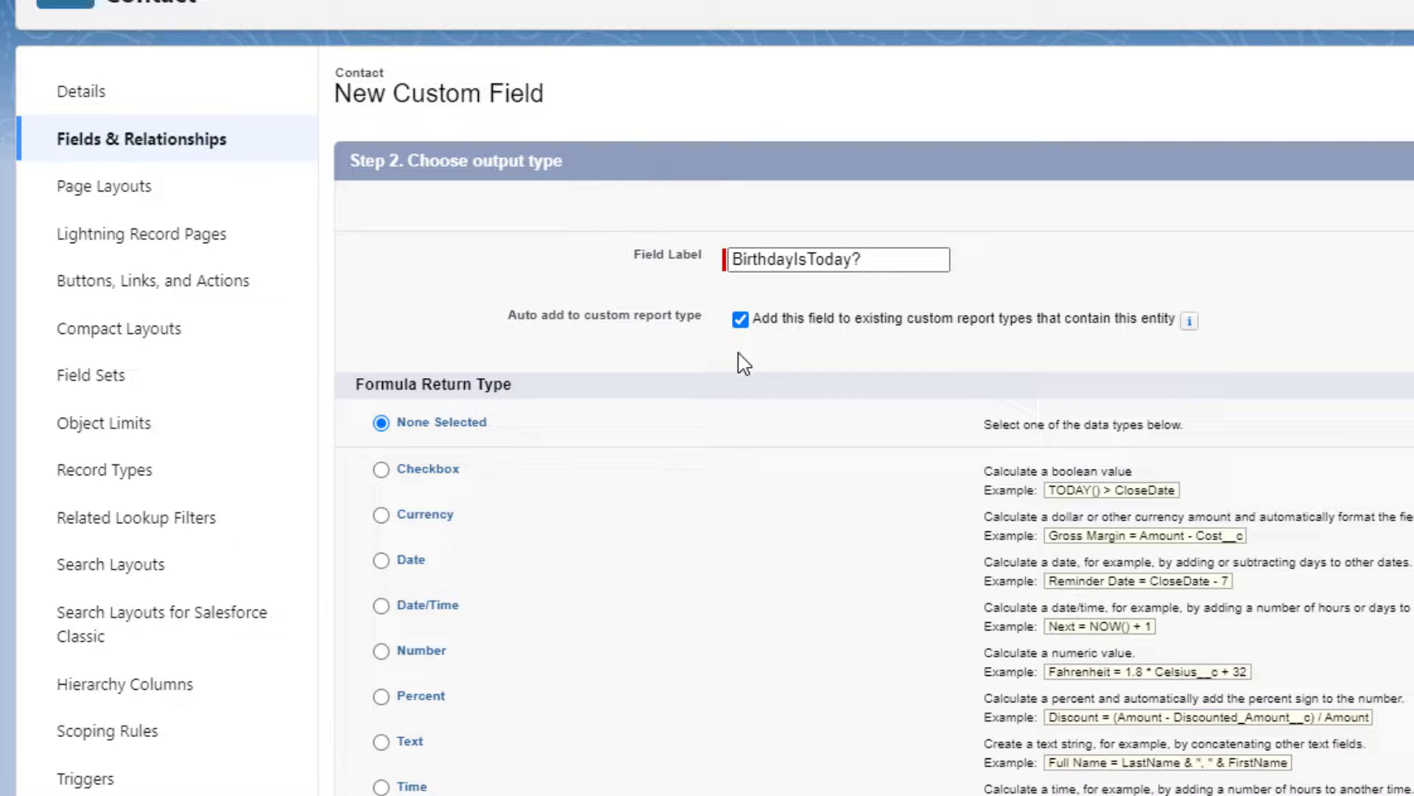
pyautogui.click(429, 472)
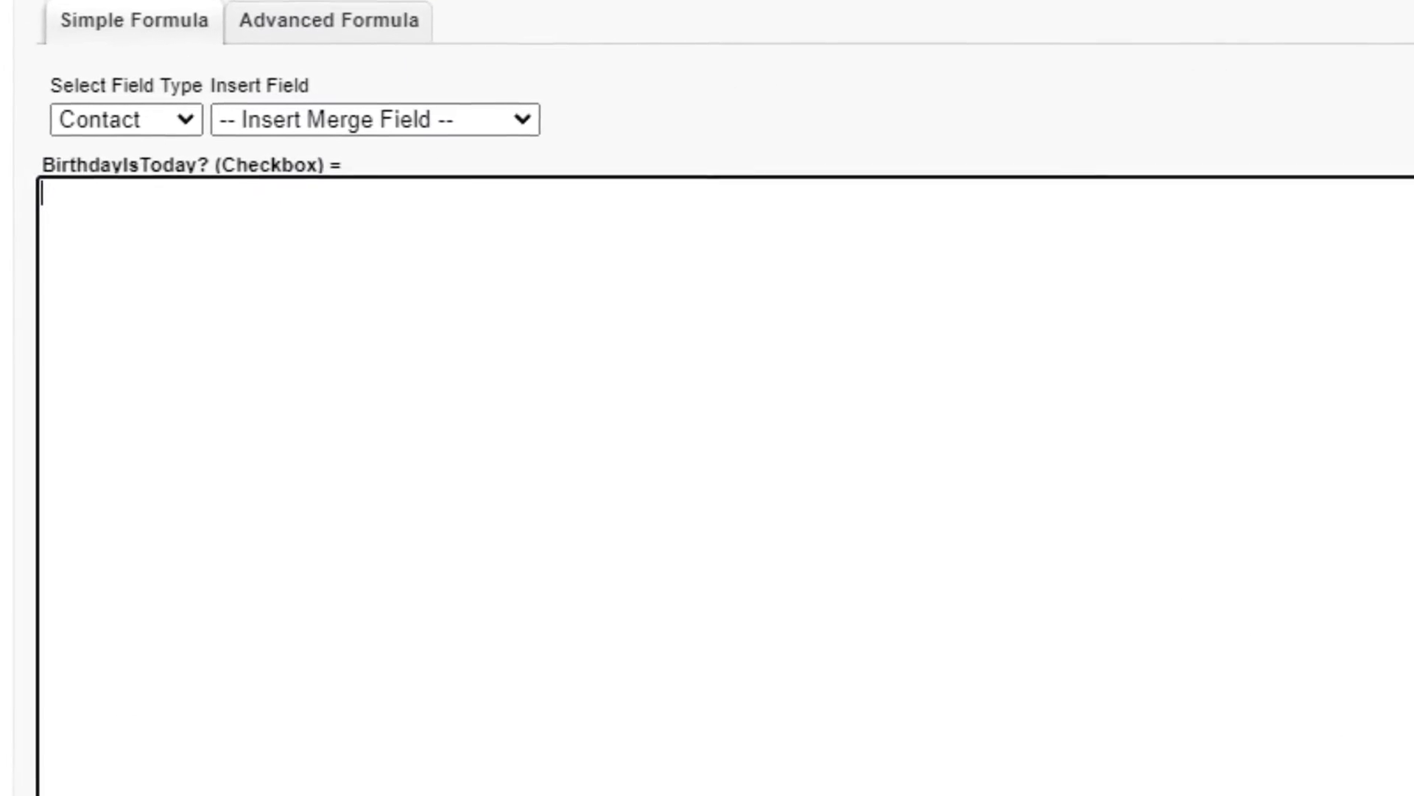
# Step: Begin the field's advanced formula with IF( followed by a nested AND( two lines below
pyautogui.click(372, 39)
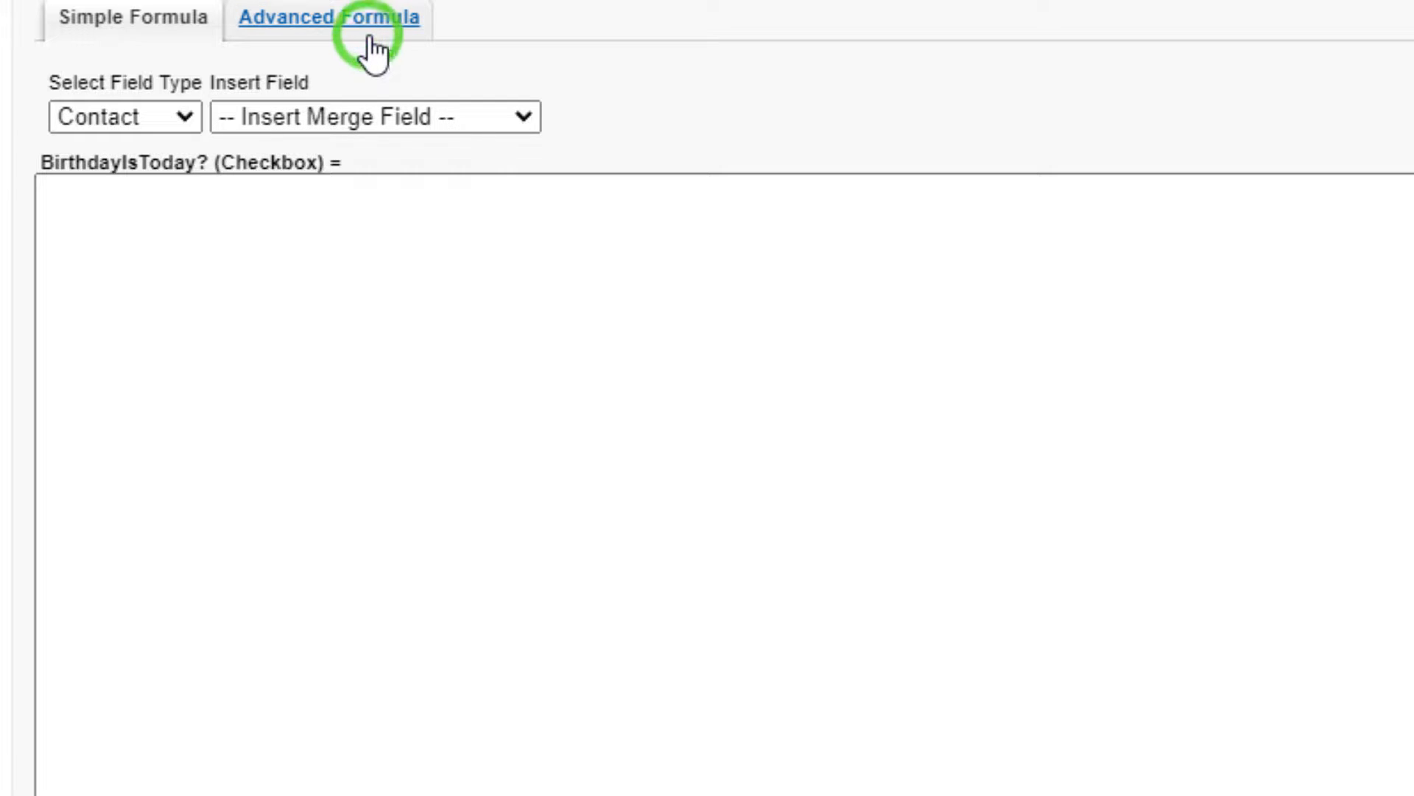
pyautogui.click(251, 266)
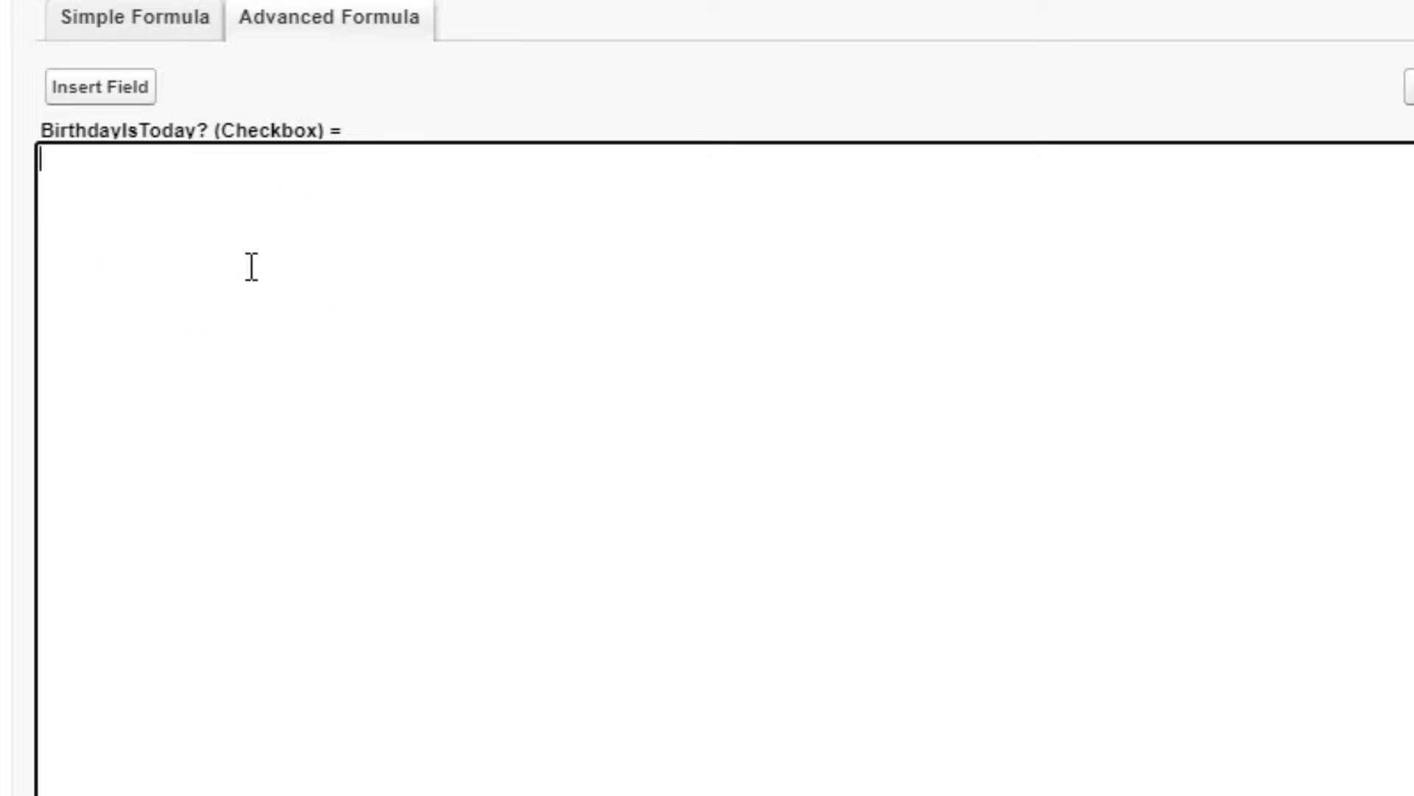
pyautogui.write('IF(')
pyautogui.press('Return')
pyautogui.press('Return')
pyautogui.write('AND(')
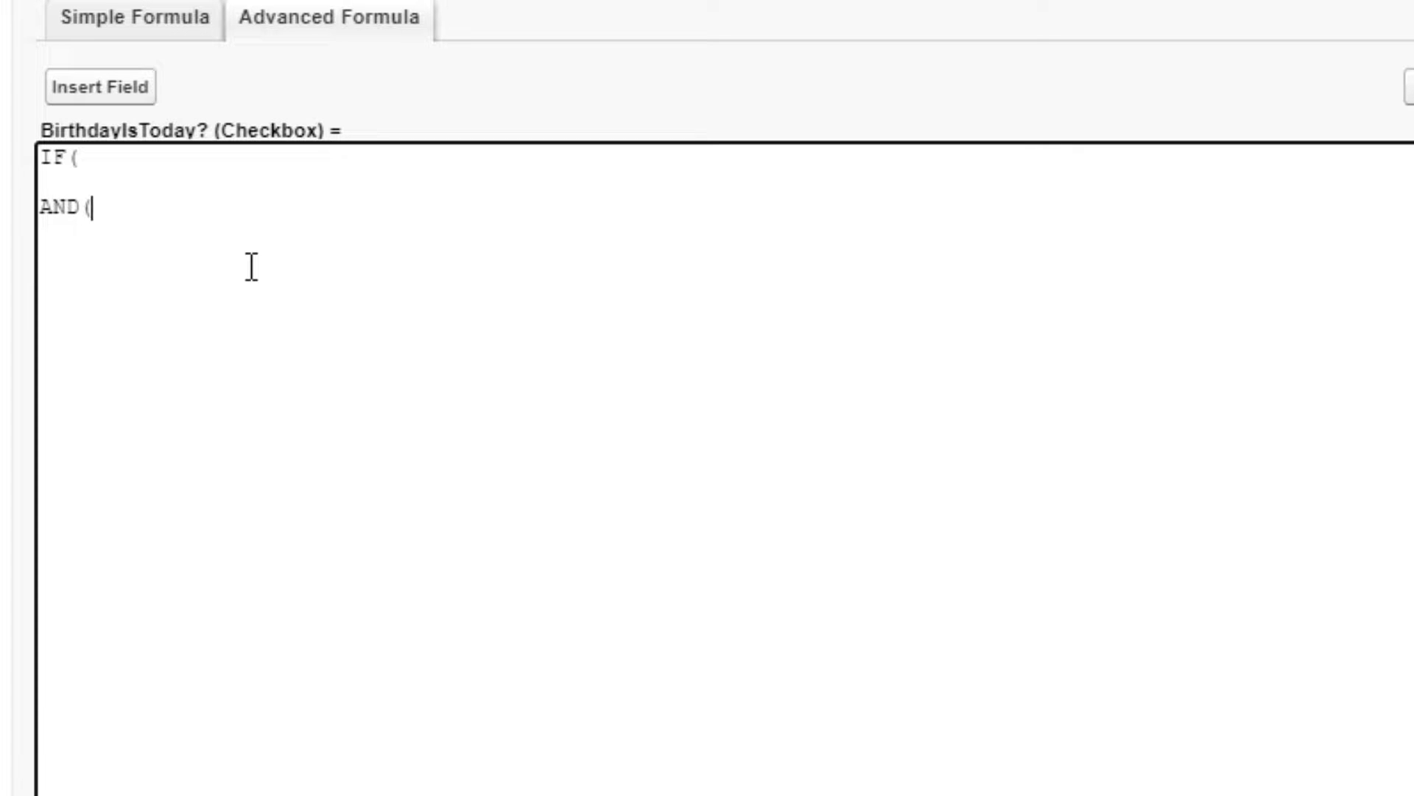
pyautogui.press('Return')
# Step: Add the first AND condition, DAY(TODAY()) = DAY(Birthdate), using the contact's Birthdate merge field
pyautogui.write('DAY(TODAY')
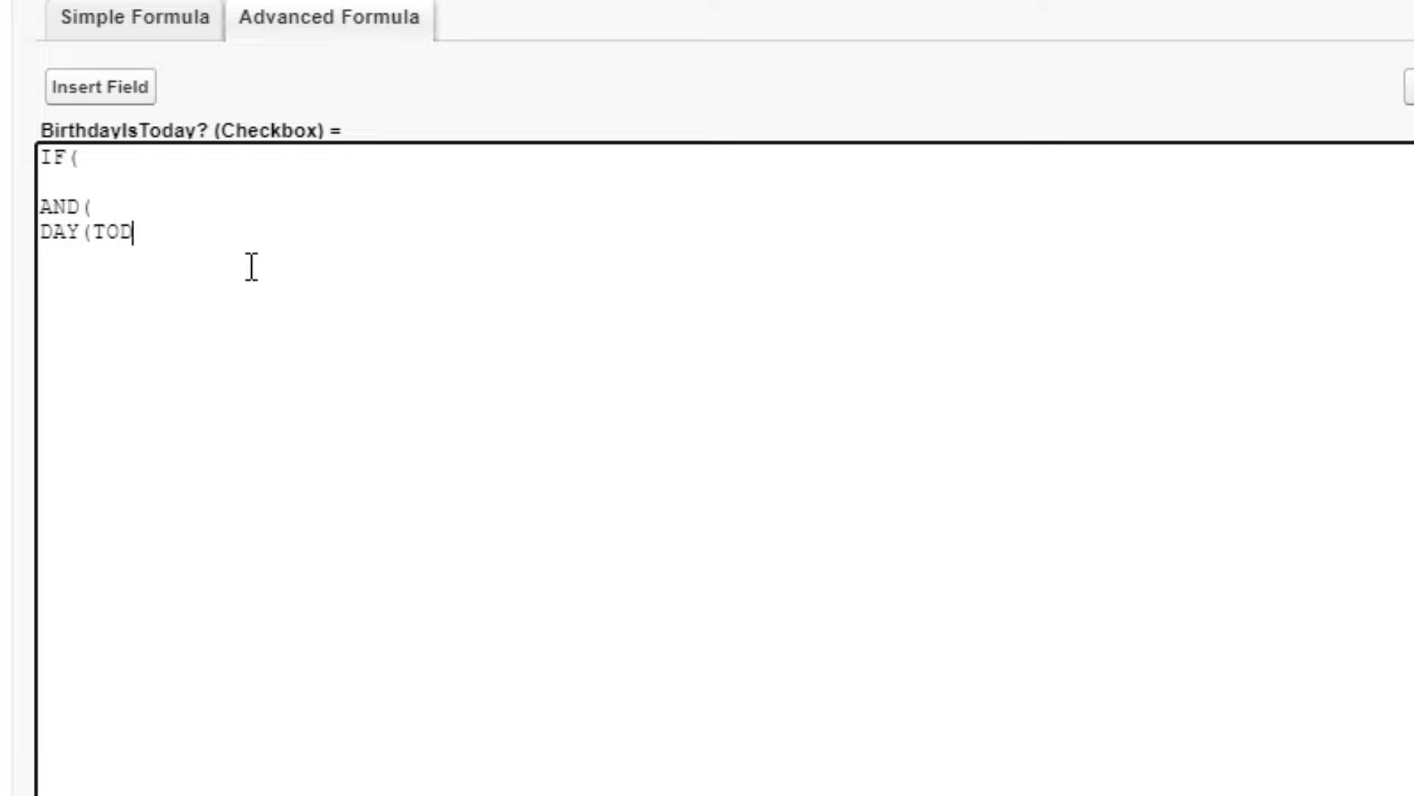
pyautogui.write('()) =')
pyautogui.click(129, 103)
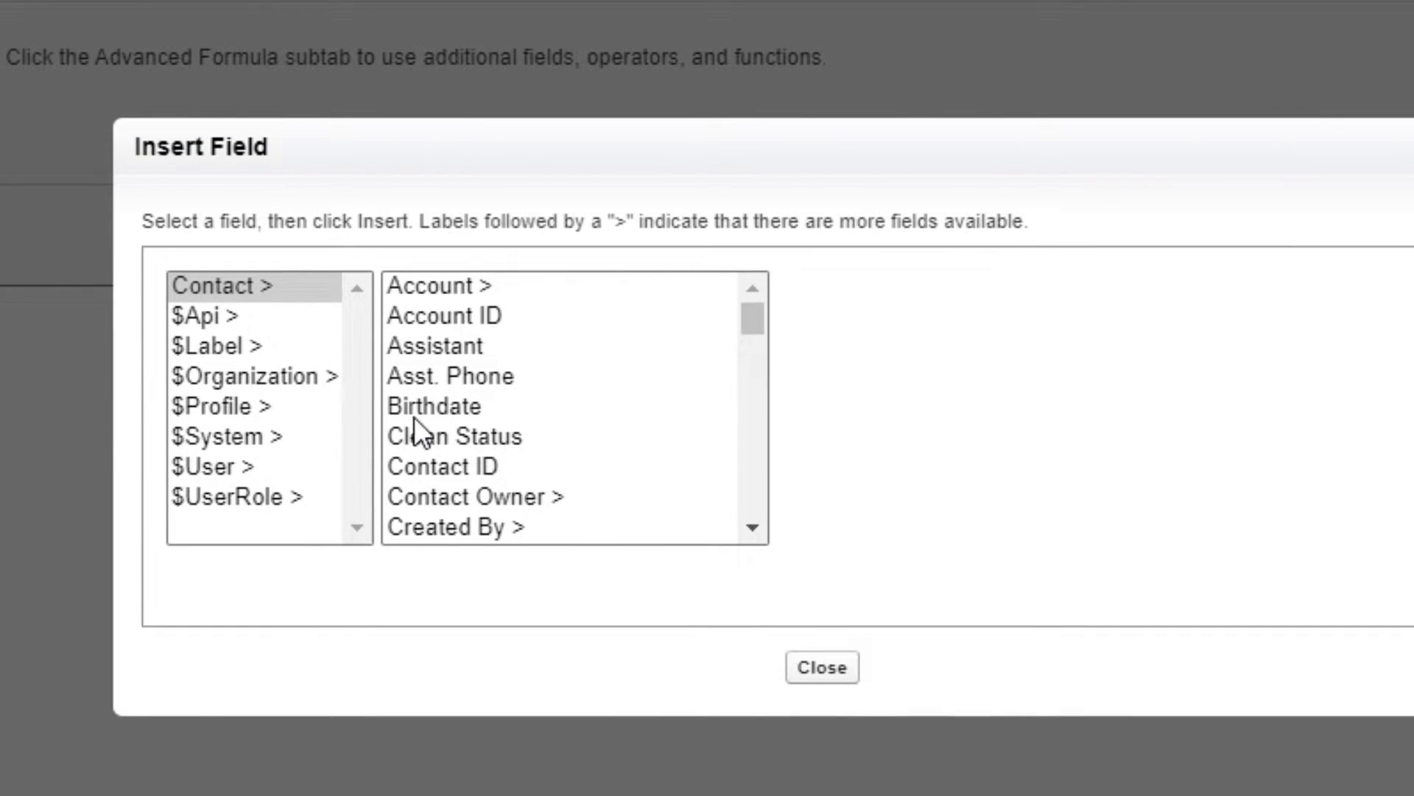
pyautogui.click(416, 413)
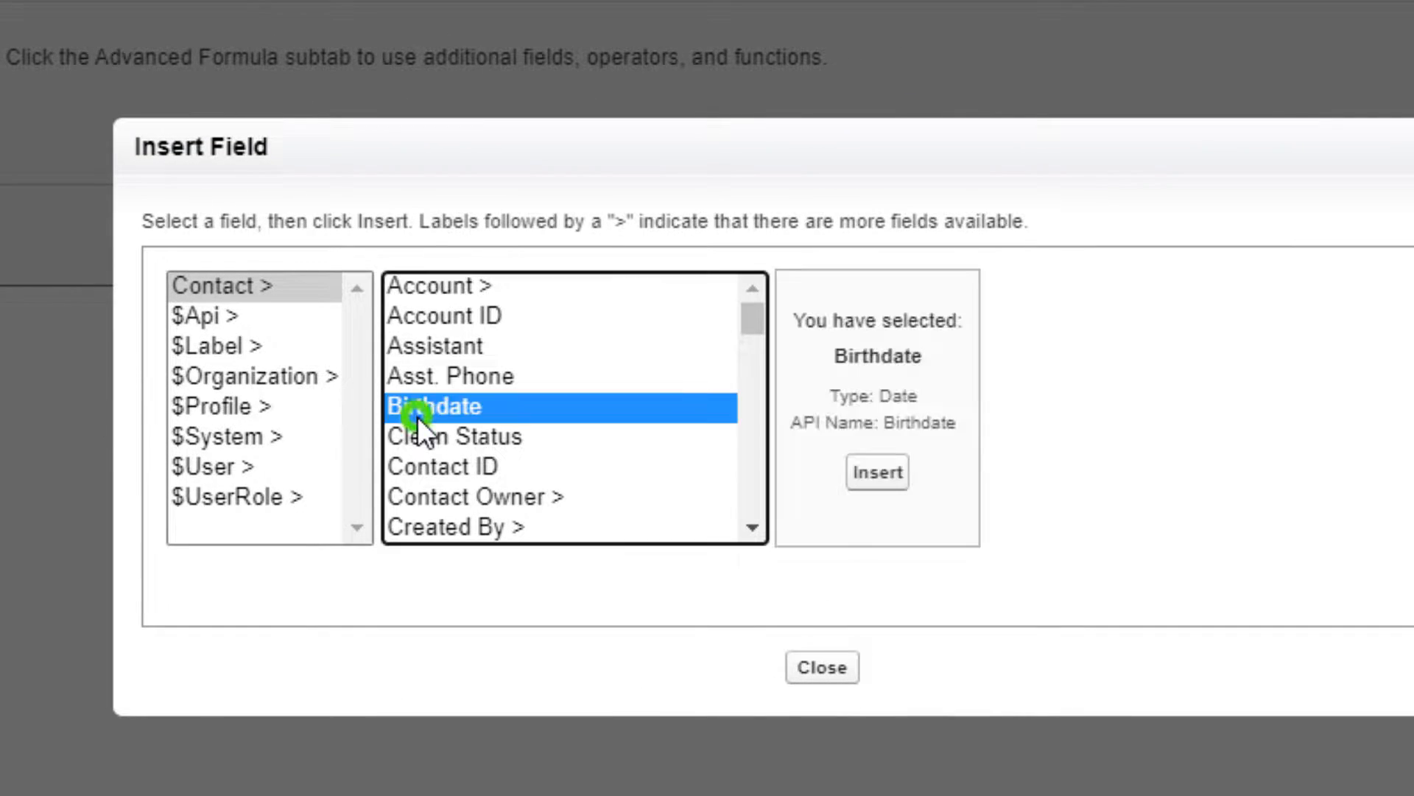
pyautogui.click(879, 476)
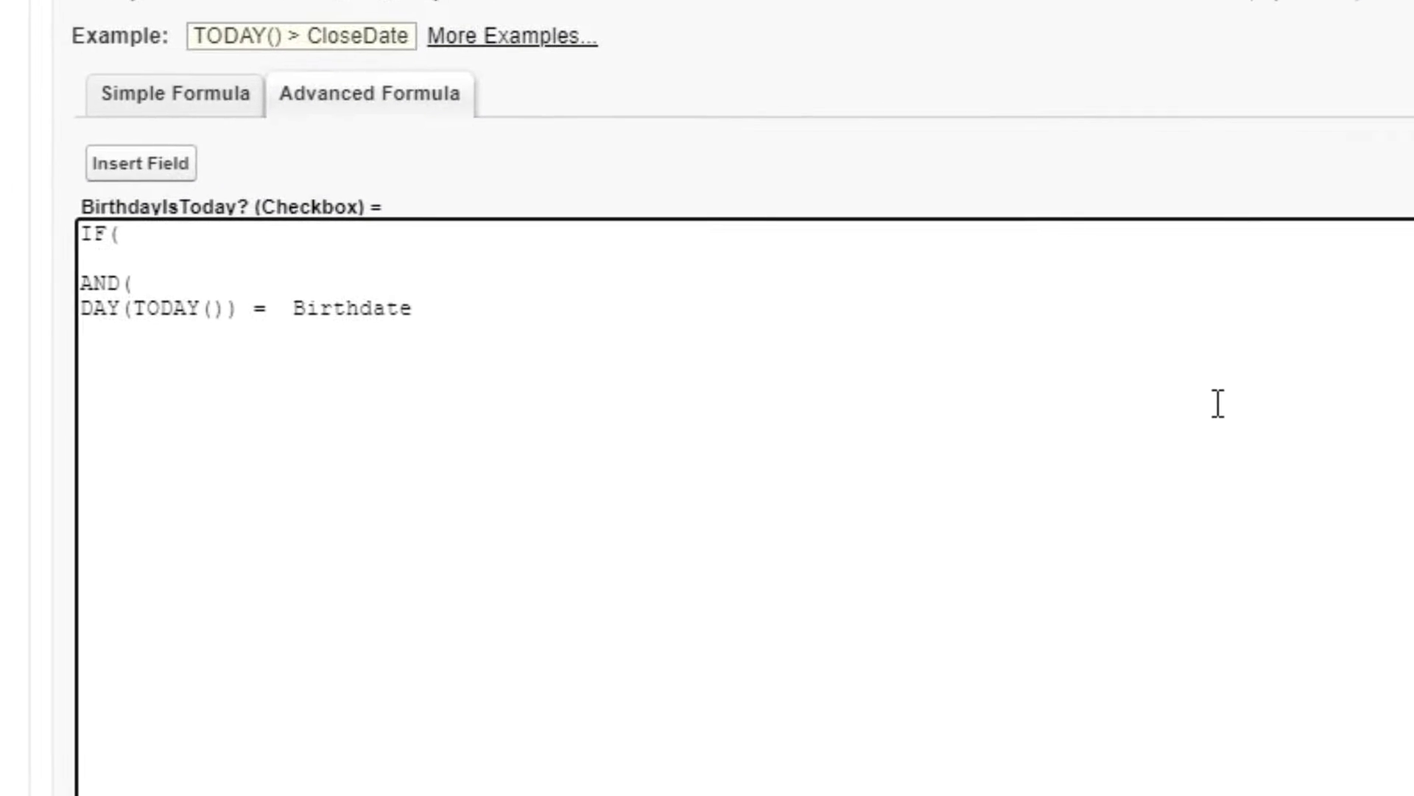
pyautogui.press('Left')
pyautogui.press('Left')
pyautogui.press('Left')
pyautogui.press('Left')
pyautogui.press('Left')
pyautogui.press('Left')
pyautogui.press('Left')
pyautogui.press('Left')
pyautogui.press('Left')
pyautogui.press('Left')
pyautogui.write('DAY(')
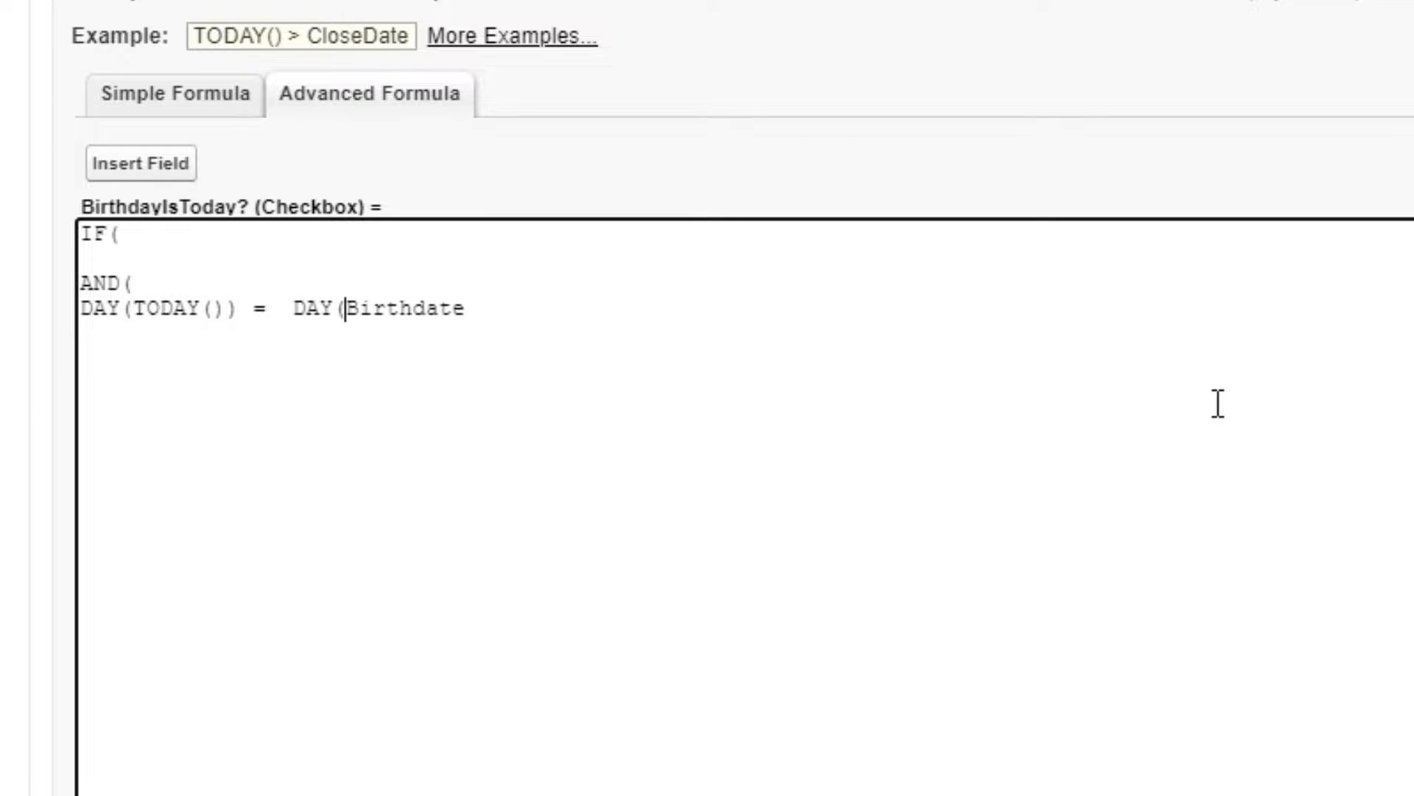
pyautogui.press('End')
pyautogui.write('),')
# Step: Add the second condition, MONTH(TODAY()) = MONTH(Birthdate), on a new line and close the AND function
pyautogui.press('Return')
pyautogui.write('MONTH')
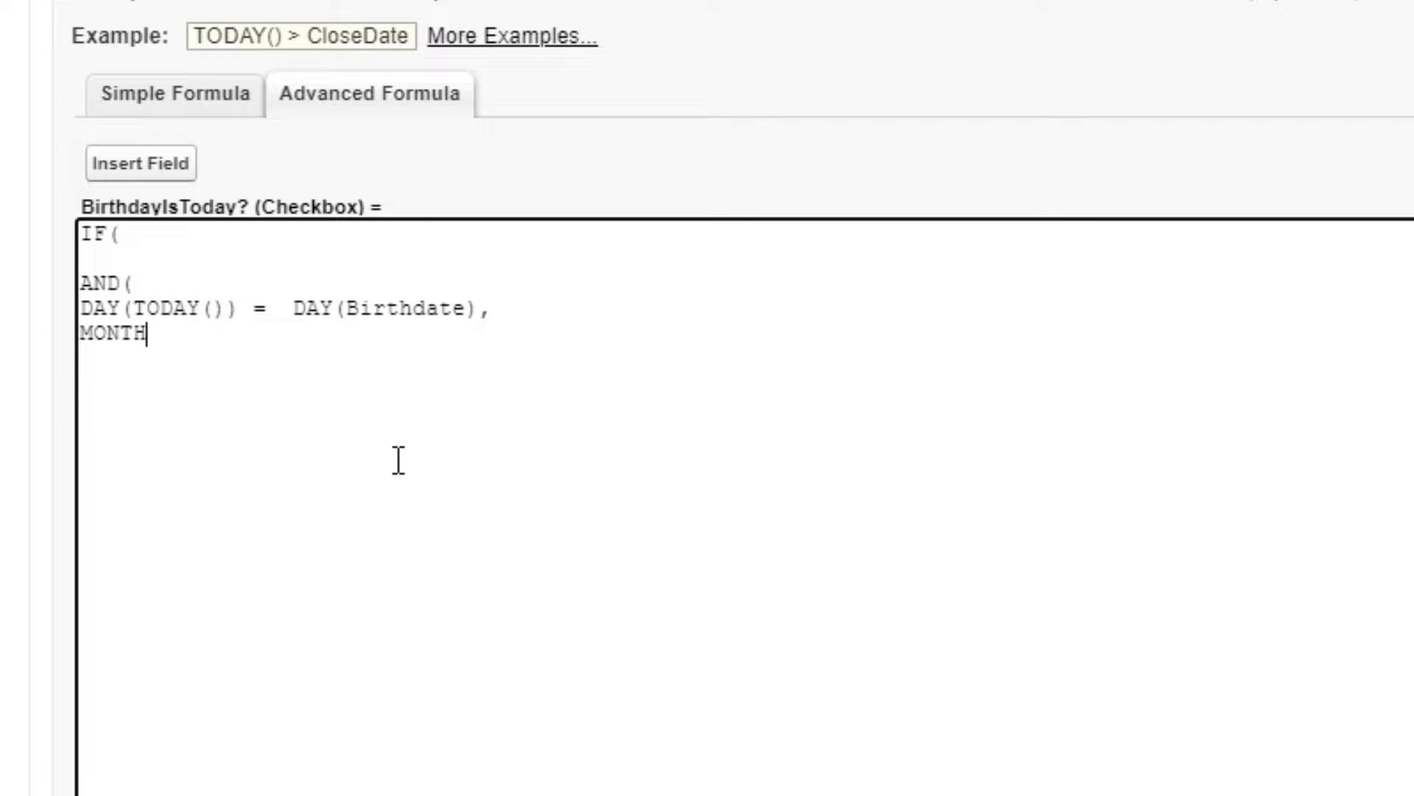
pyautogui.write('(TODAY()')
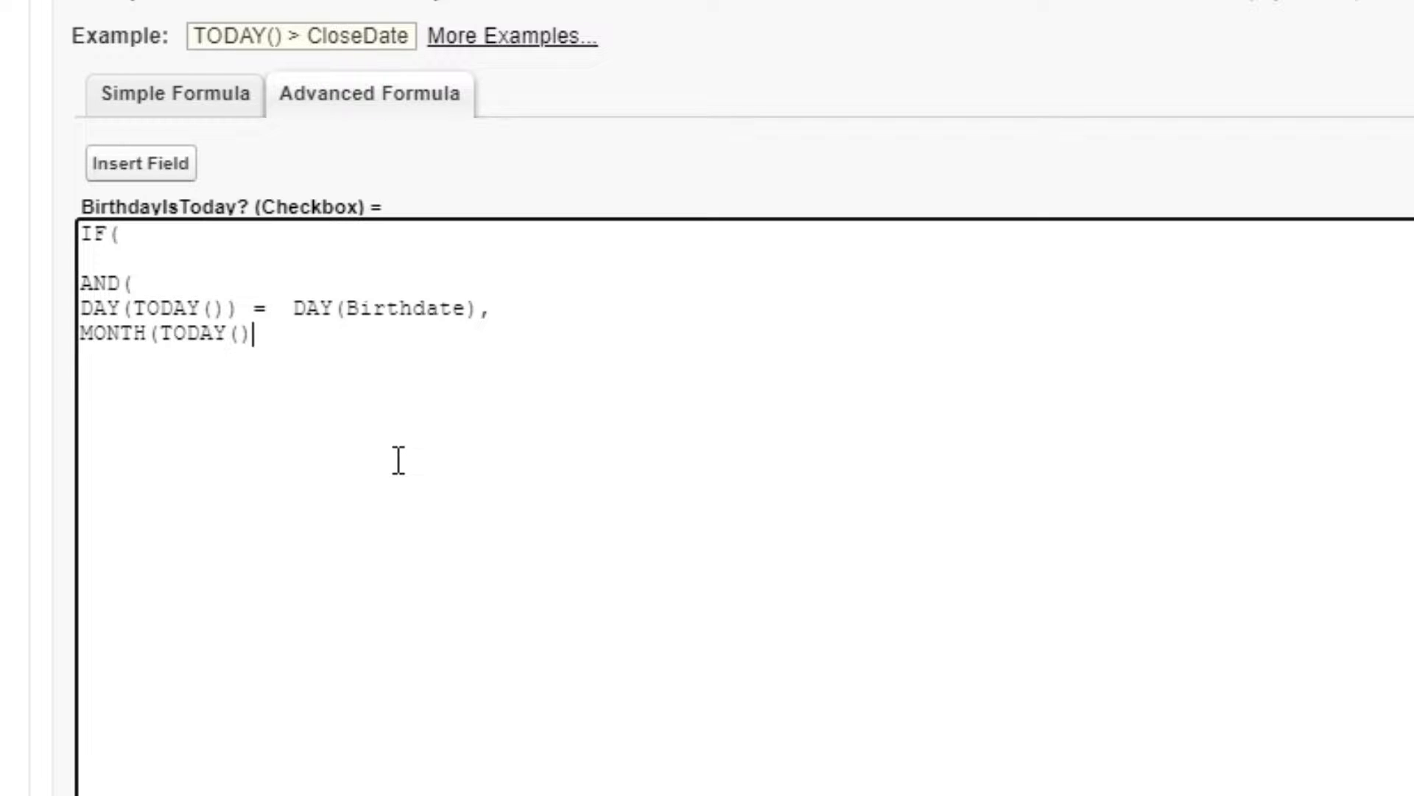
pyautogui.write(') = MONTH(')
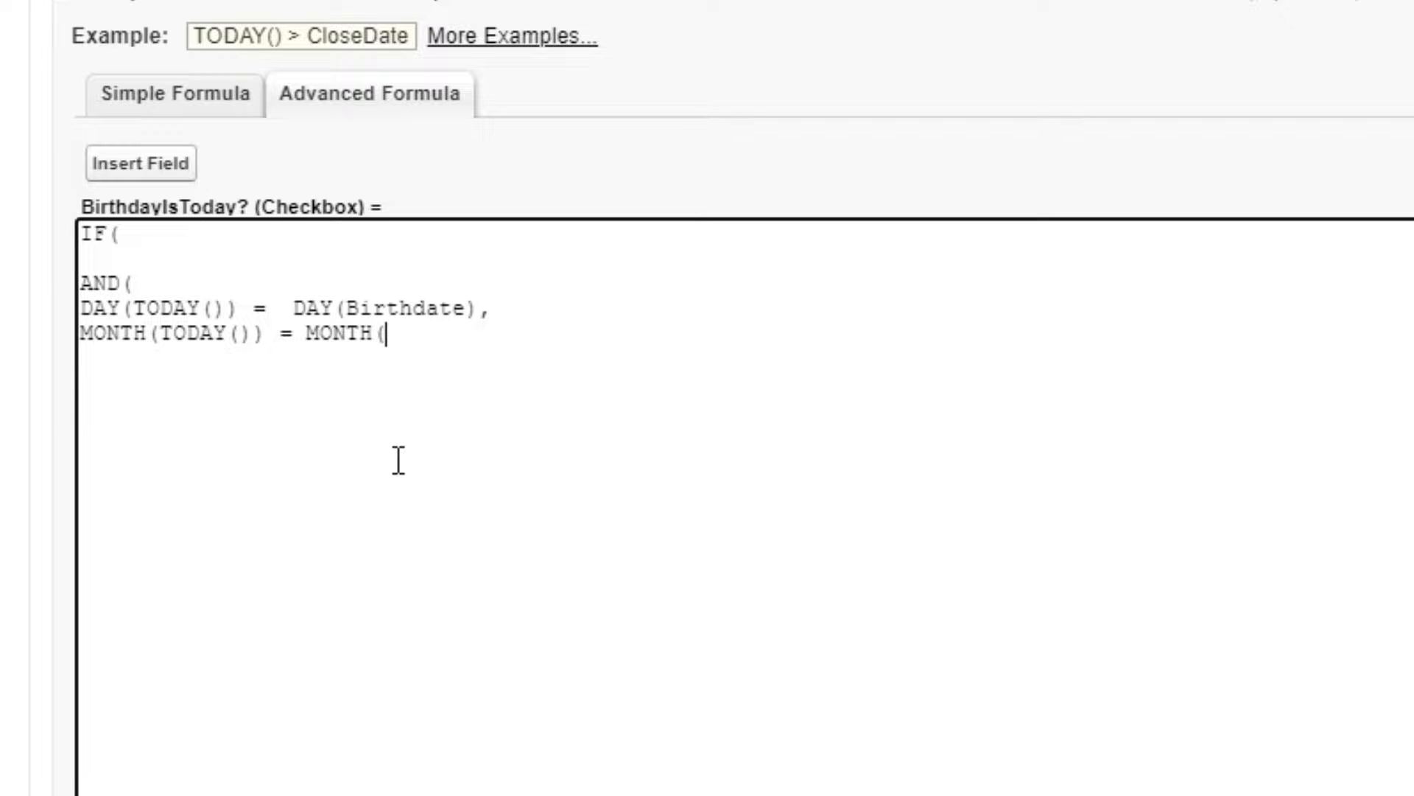
pyautogui.doubleClick(377, 308)
pyautogui.hotkey('ctrl', 'c')
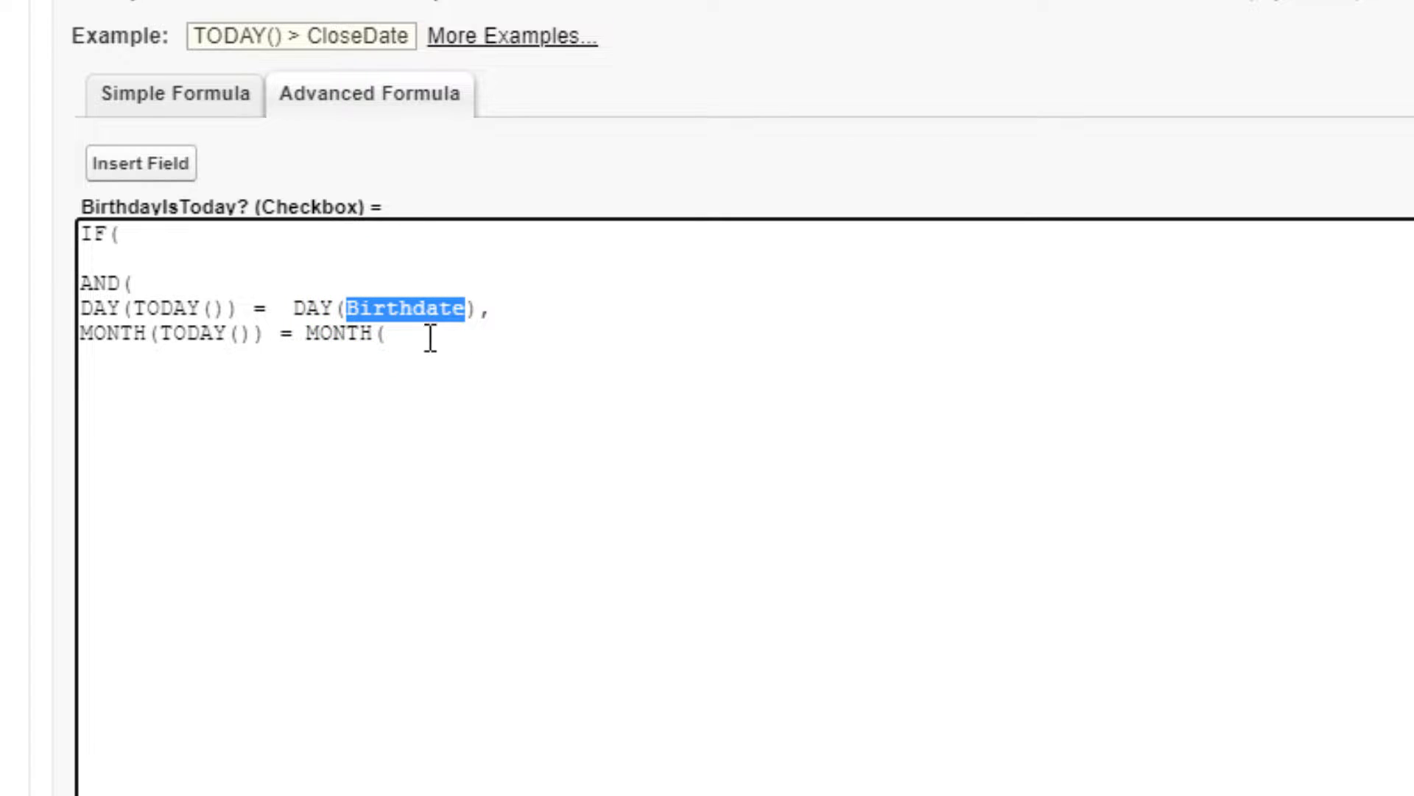
pyautogui.click(427, 331)
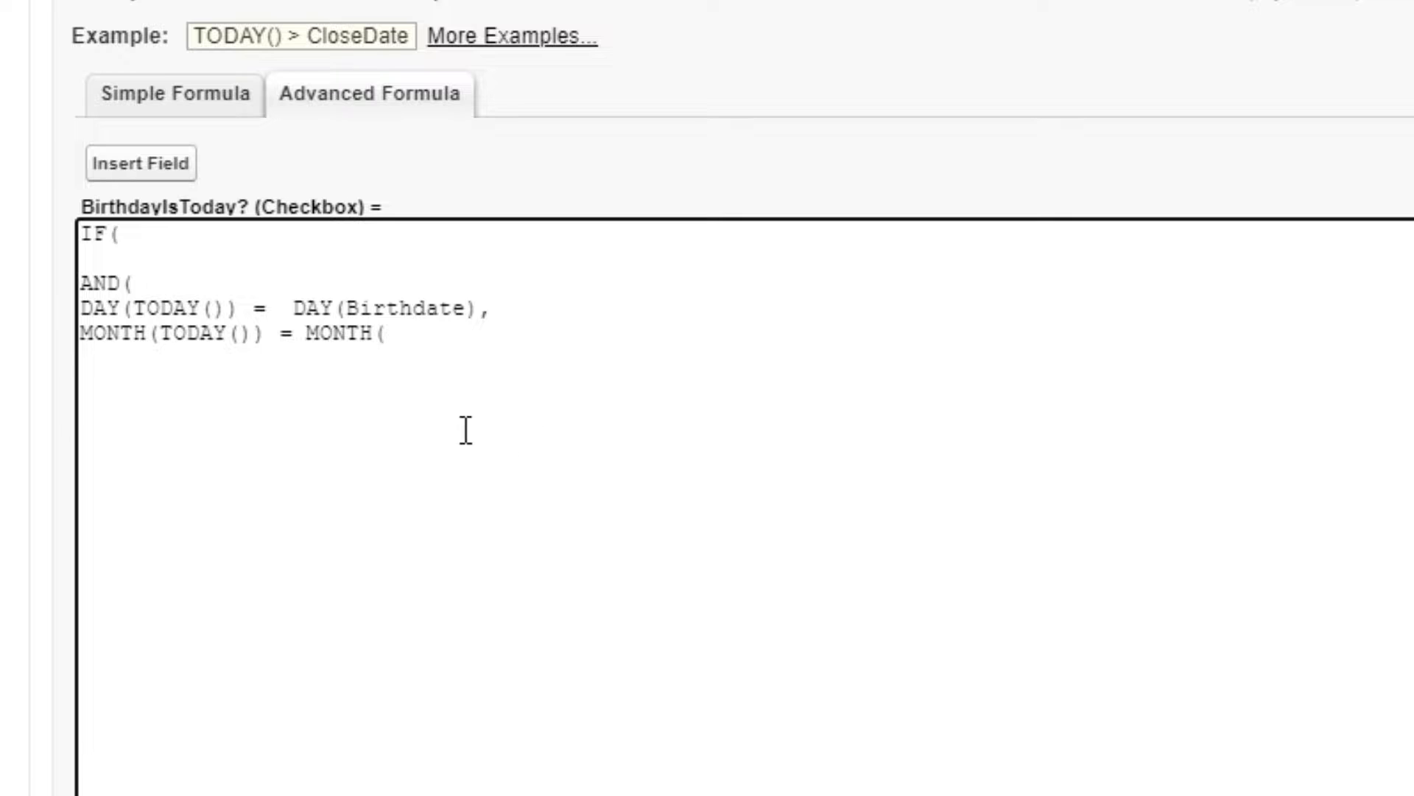
pyautogui.hotkey('ctrl', 'v')
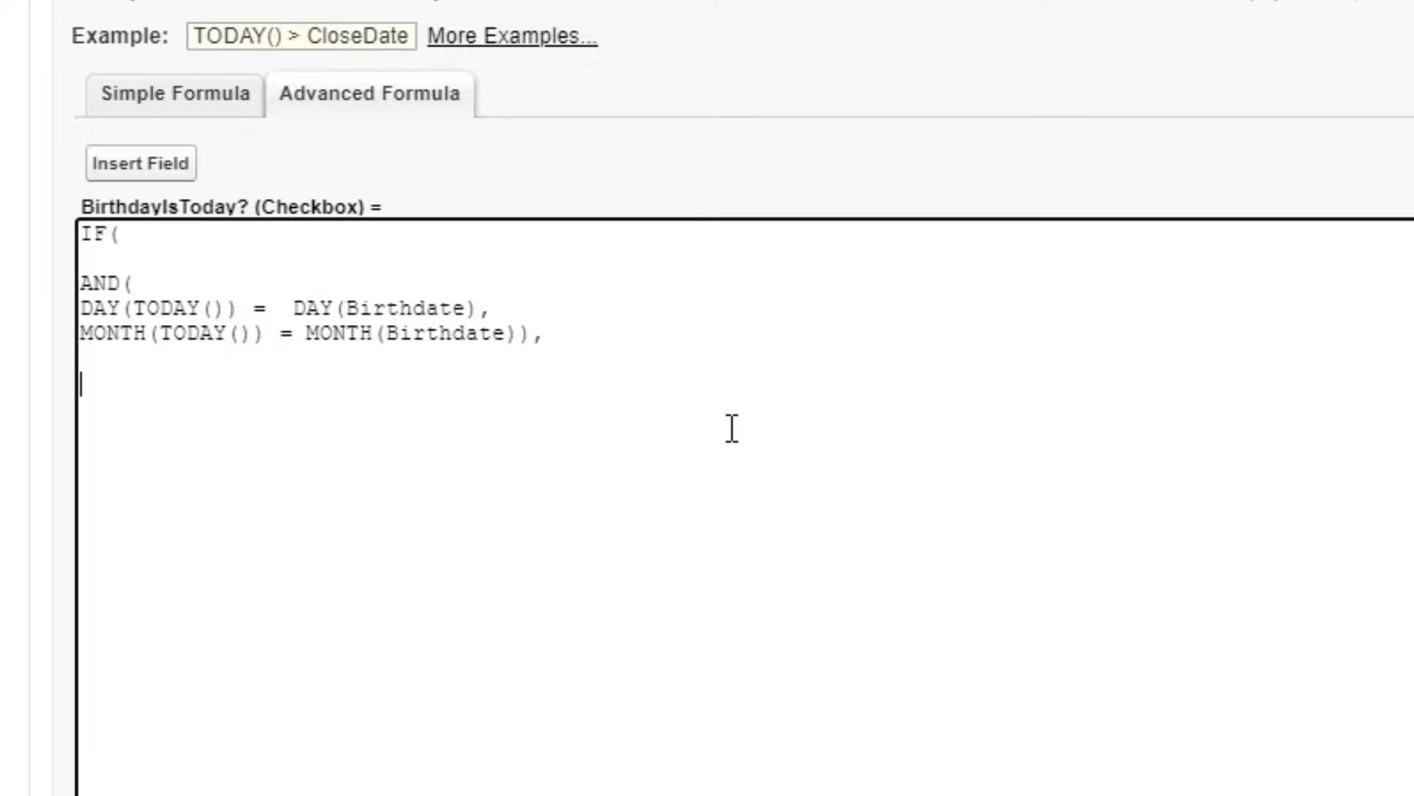
# Step: Finish the IF formula with TRUE and FALSE as its results and check its syntax
pyautogui.write('TRUE,  F')
pyautogui.write('ALSE')
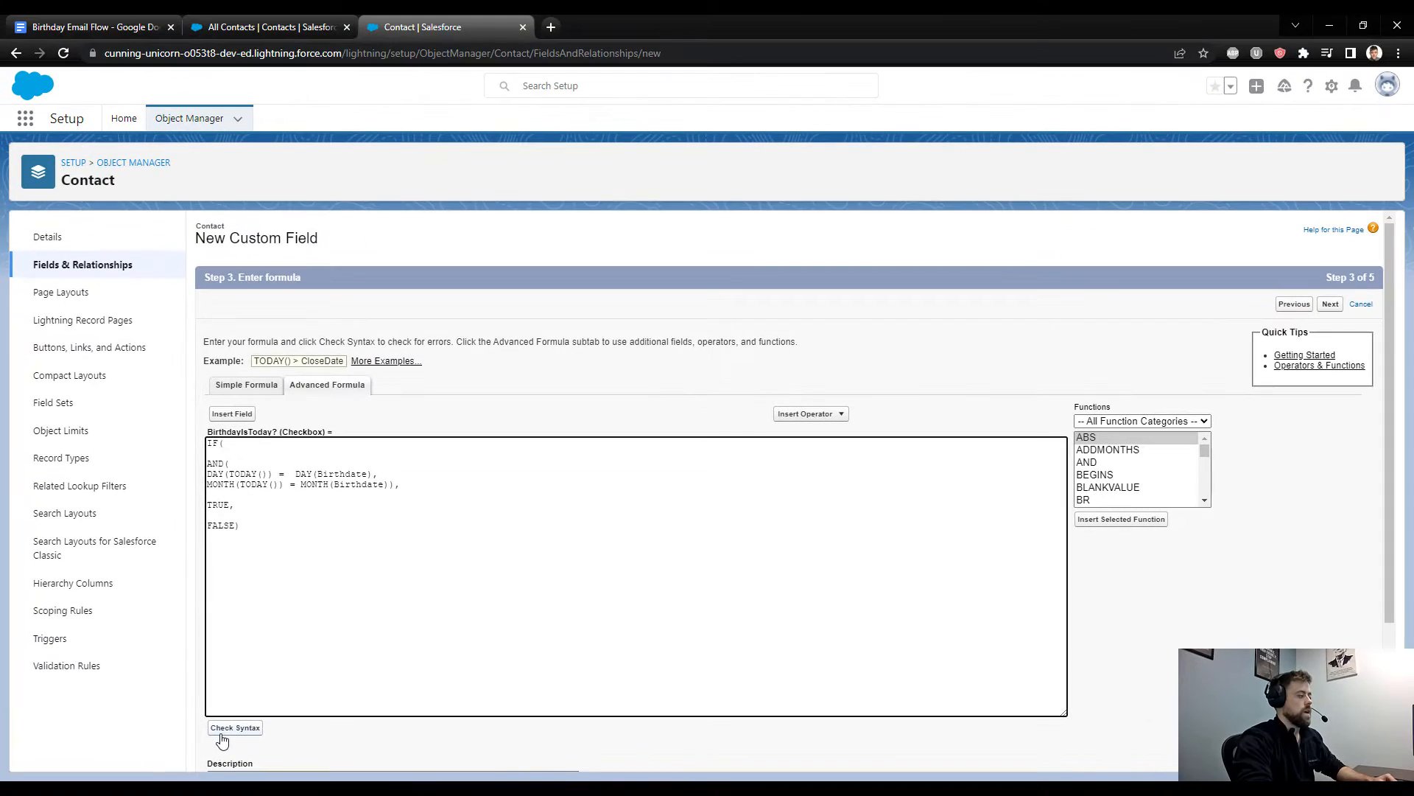
pyautogui.click(221, 729)
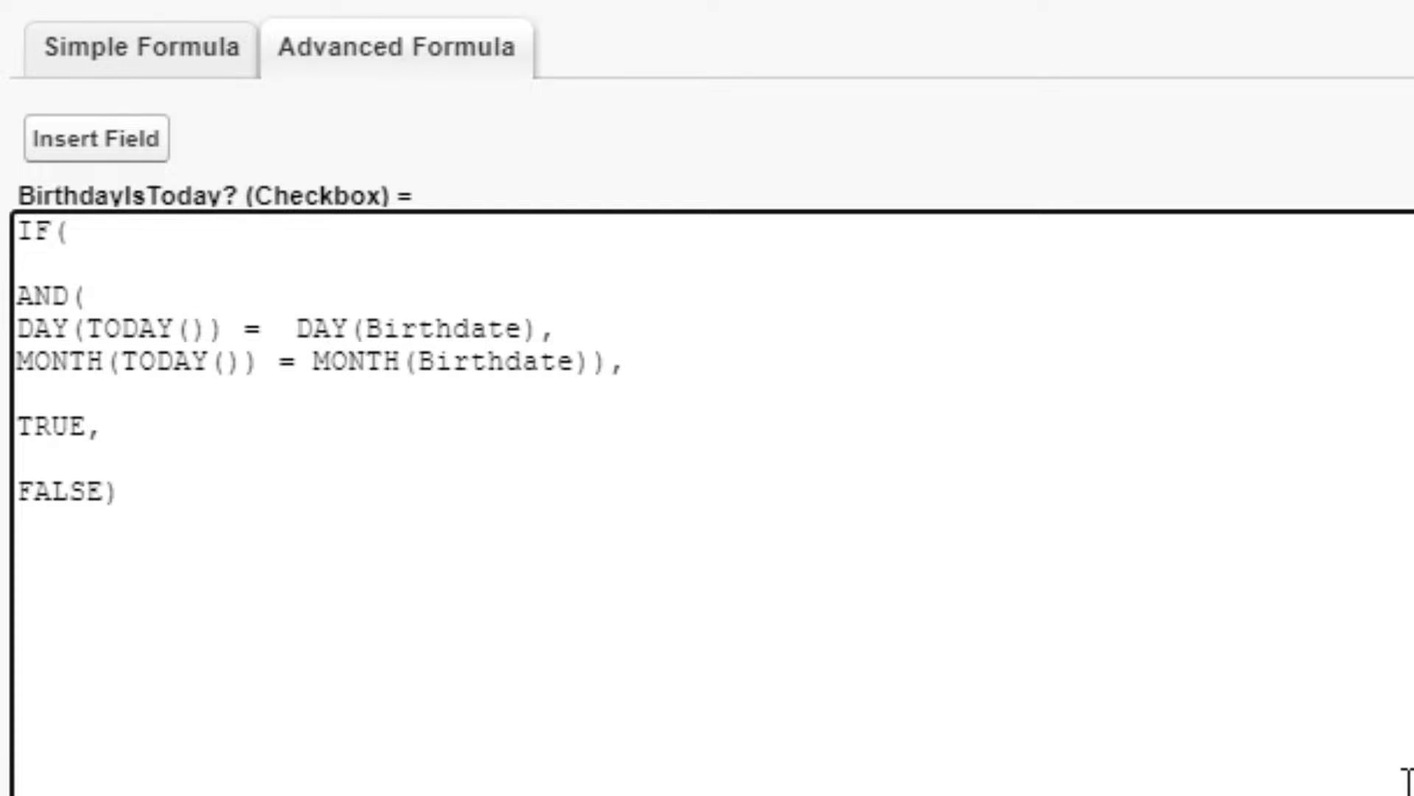
pyautogui.click(1407, 781)
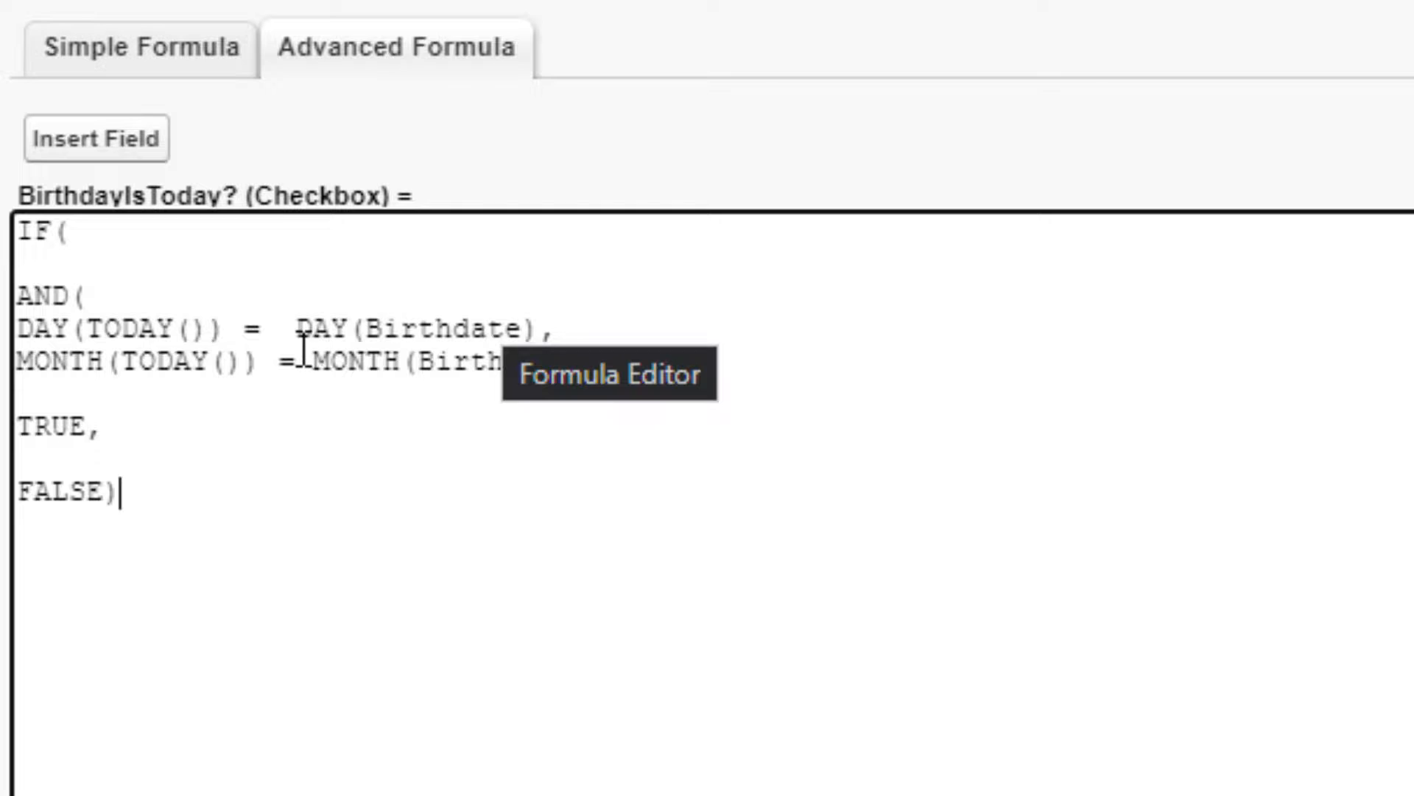
pyautogui.click(561, 483)
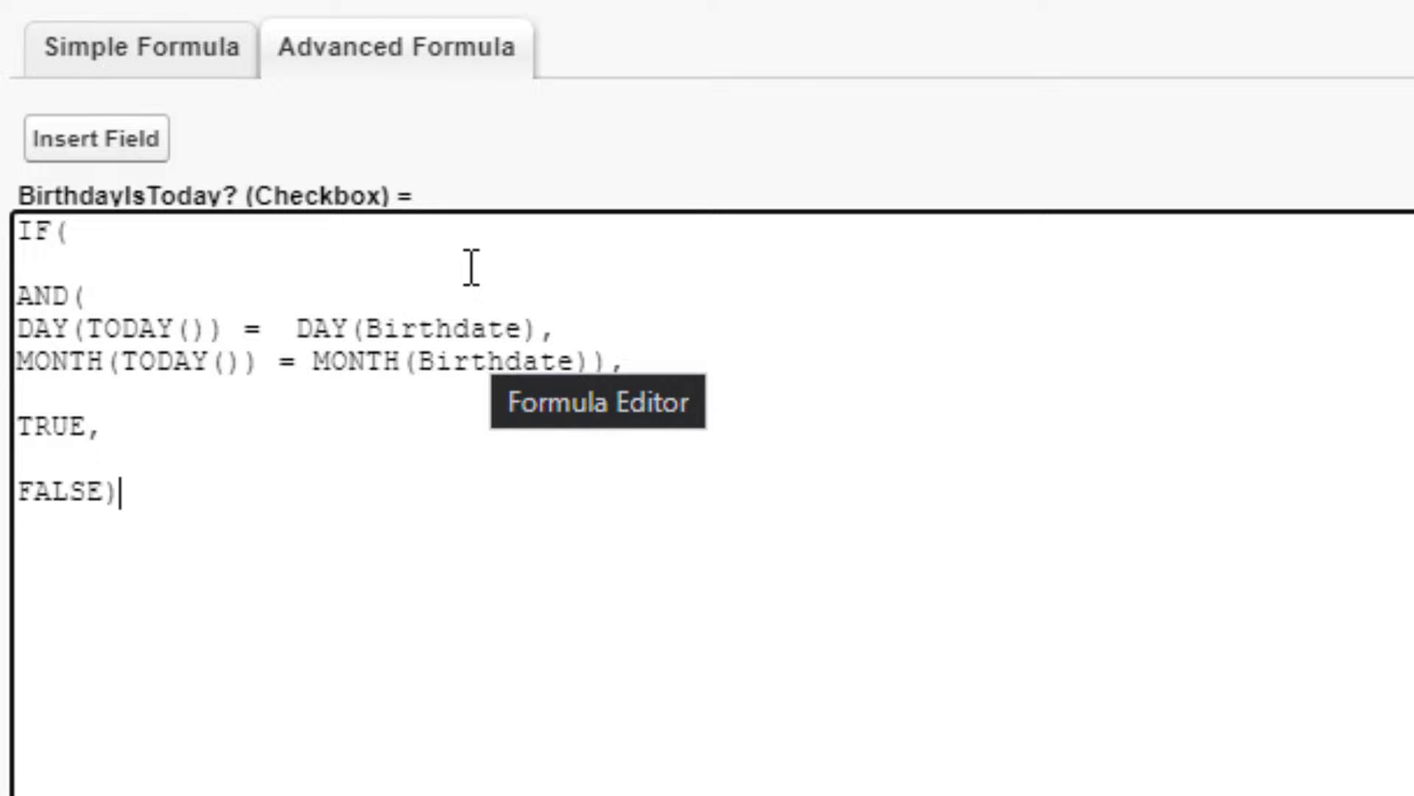
pyautogui.moveTo(556, 329); pyautogui.dragTo(19, 342)
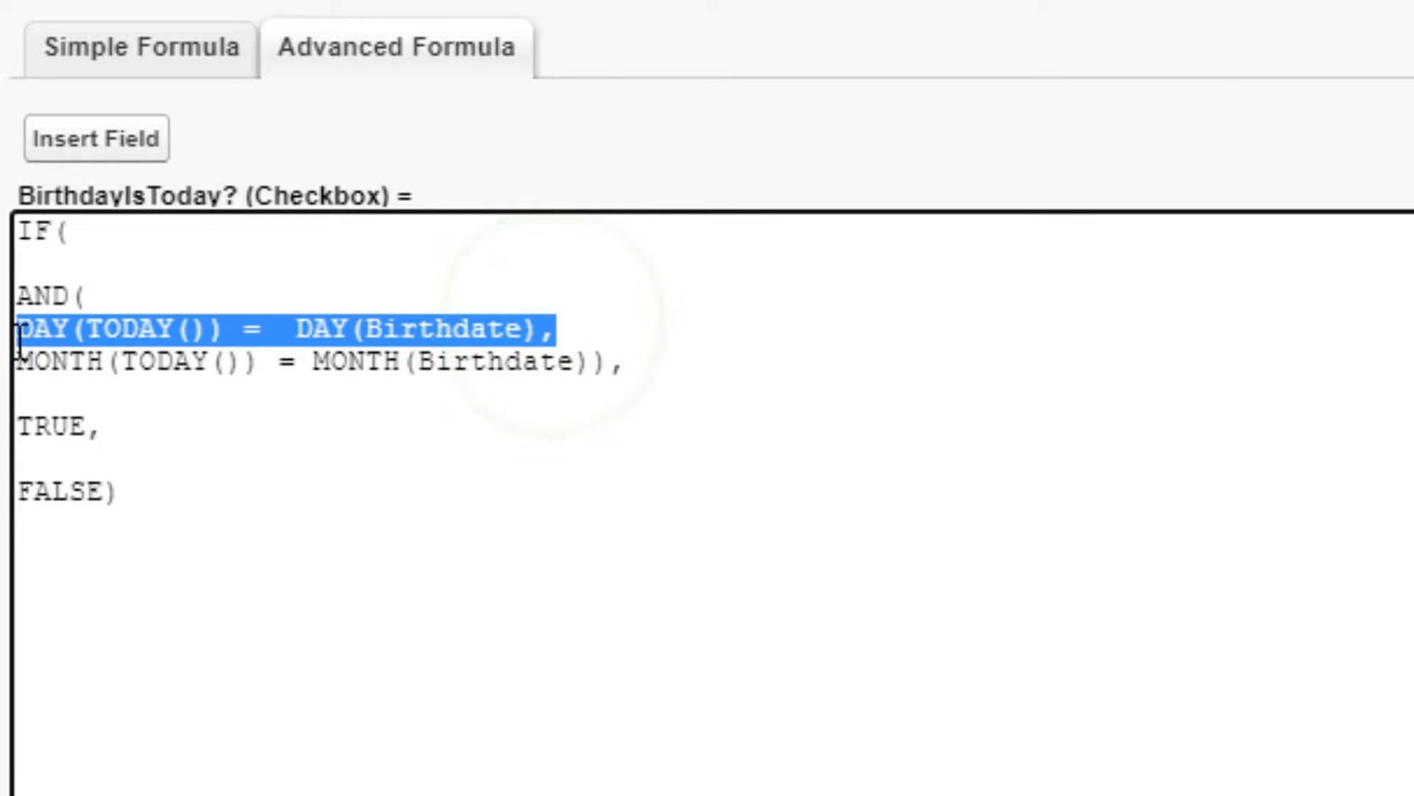
pyautogui.click(443, 515)
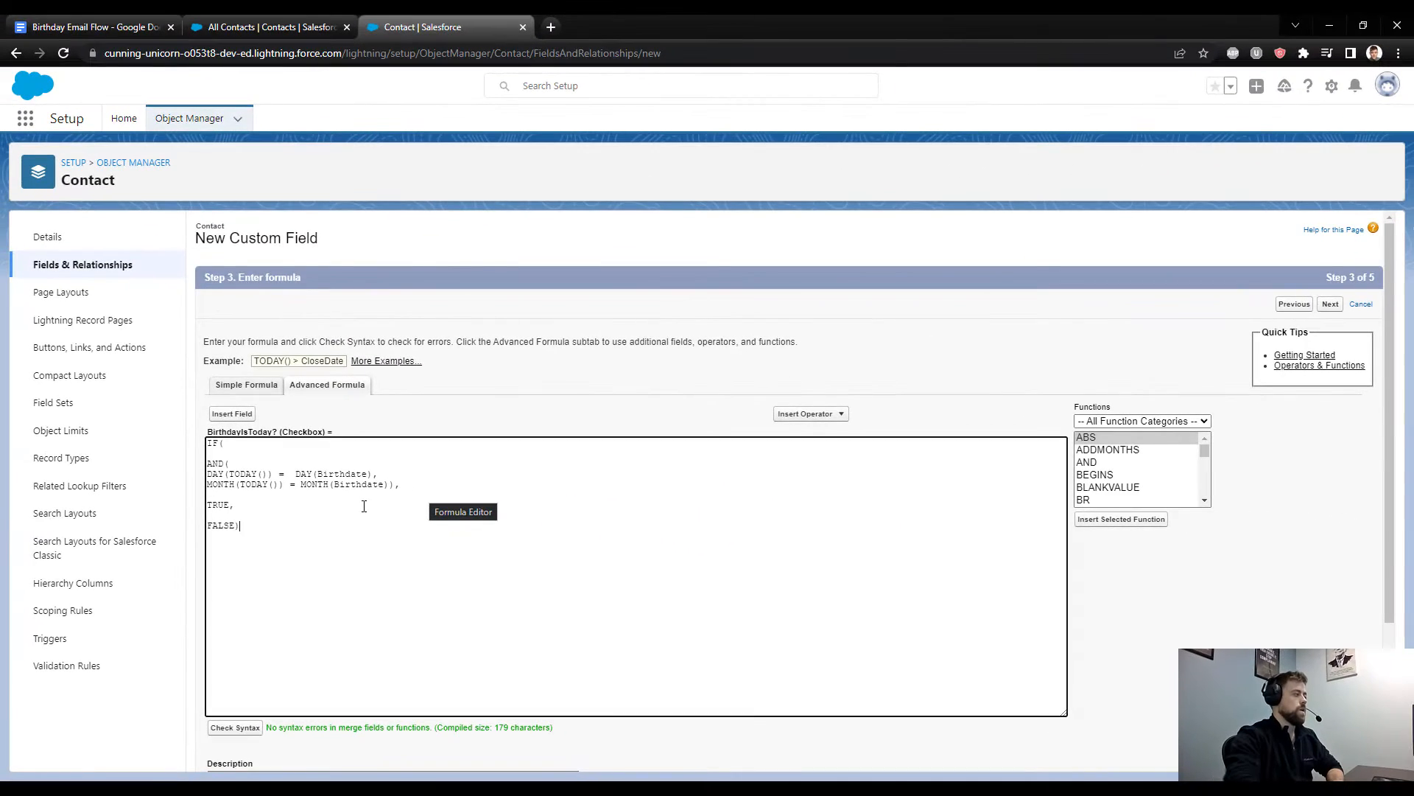
# Step: Continue to field-level security and make the BirthdayIsToday? field visible to all profiles
pyautogui.click(1330, 306)
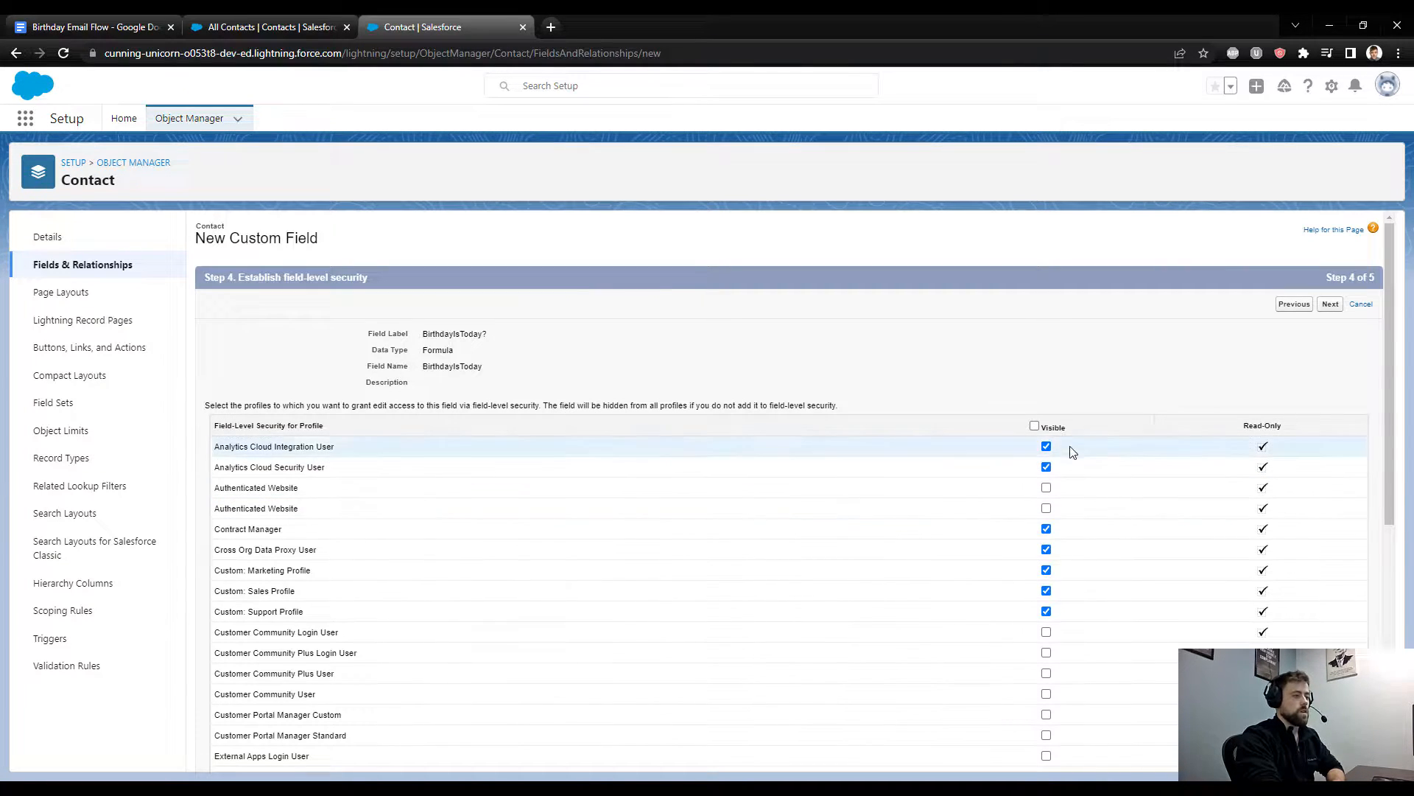
pyautogui.click(1034, 426)
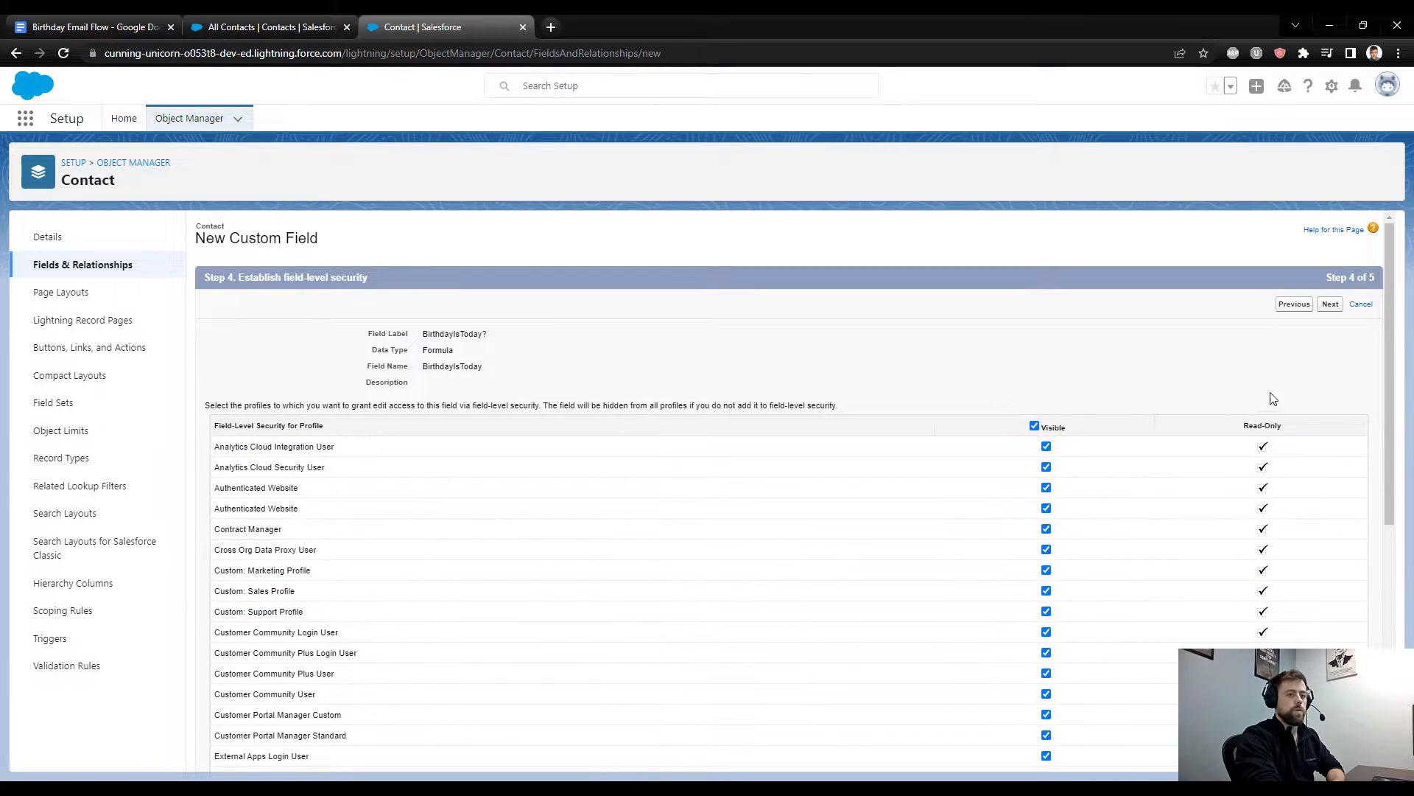
# Step: Add the BirthdayIsToday? field to all Contact page layouts and save it
pyautogui.click(1332, 305)
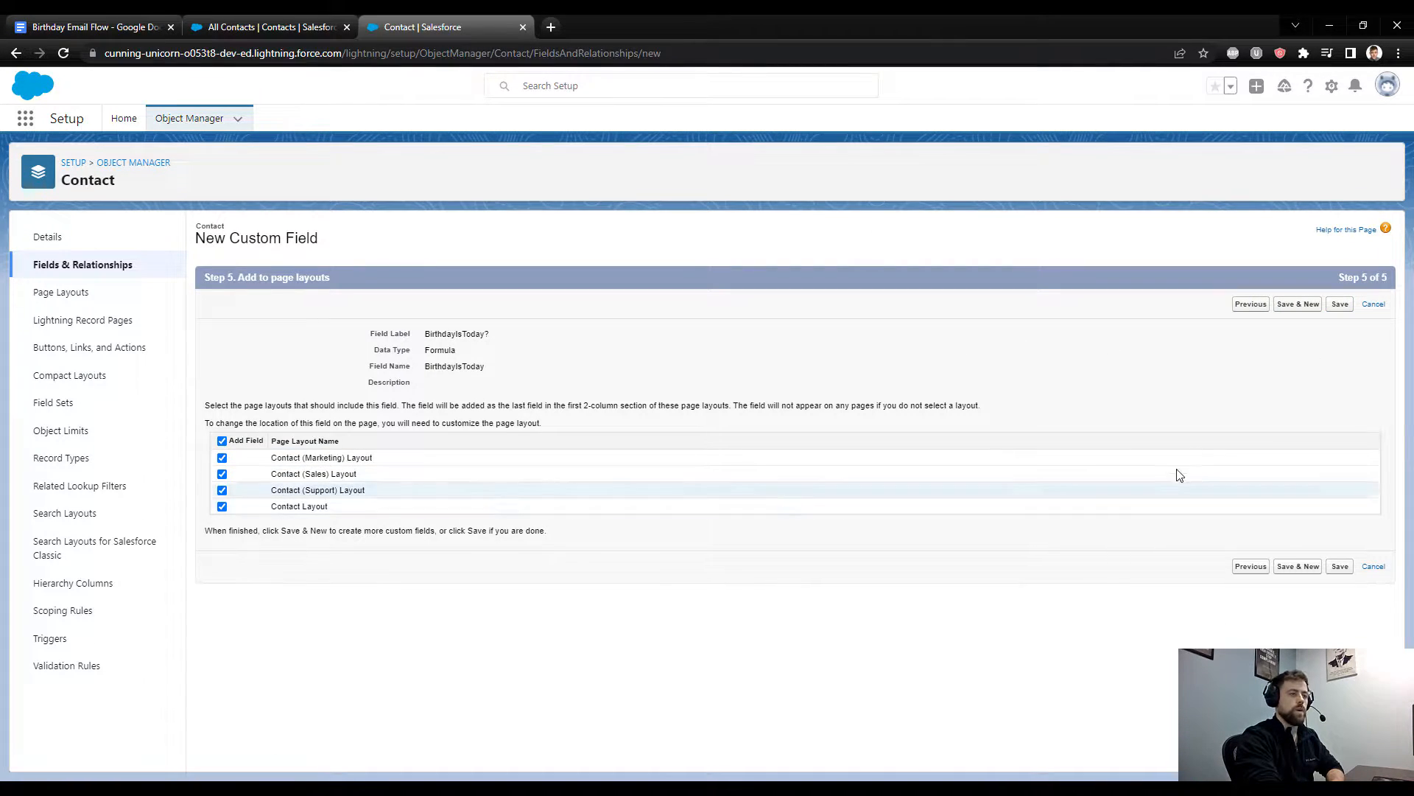
pyautogui.click(1338, 308)
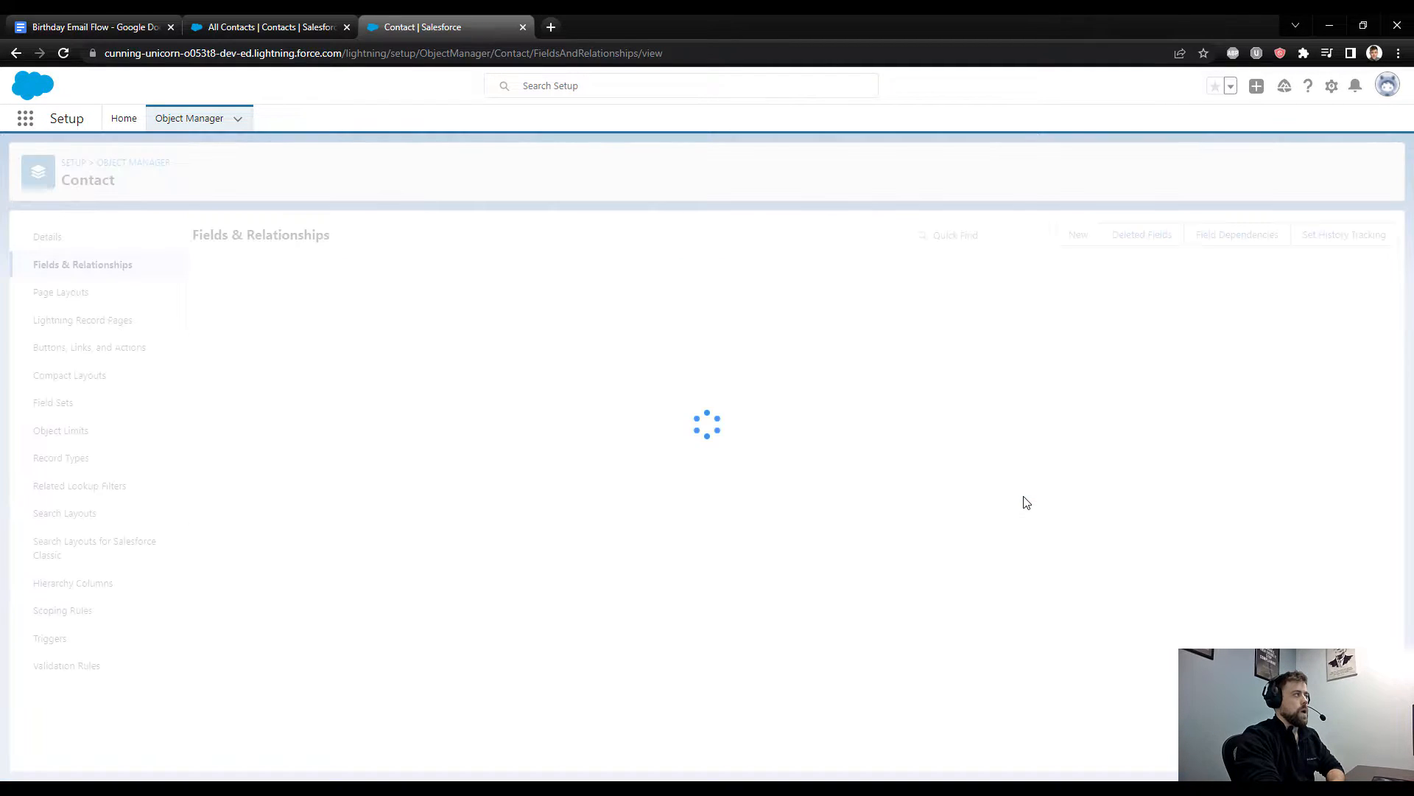
# Step: Return to the All Contacts list view and add Birthdate and BirthdayIsToday? to its visible fields
pyautogui.click(291, 30)
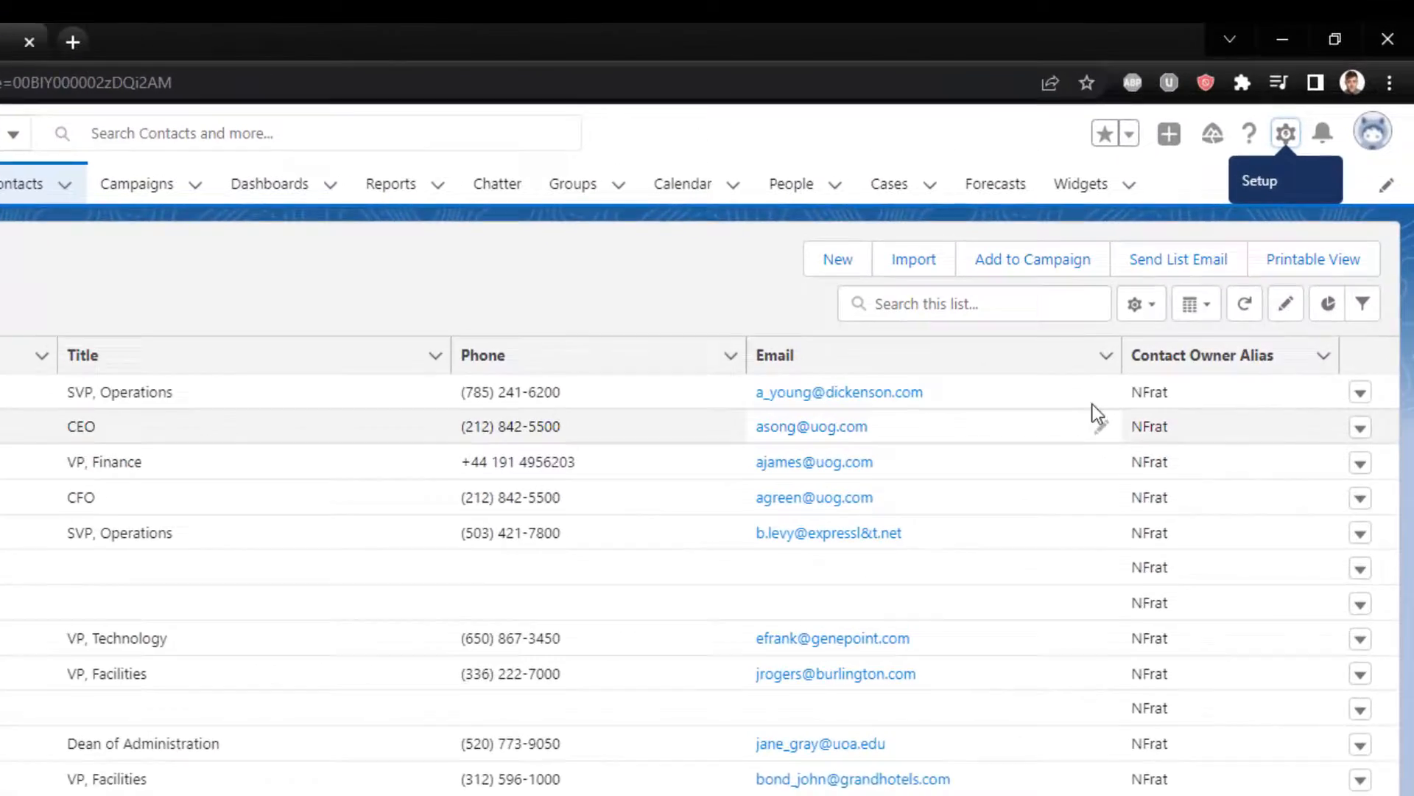
pyautogui.click(1154, 306)
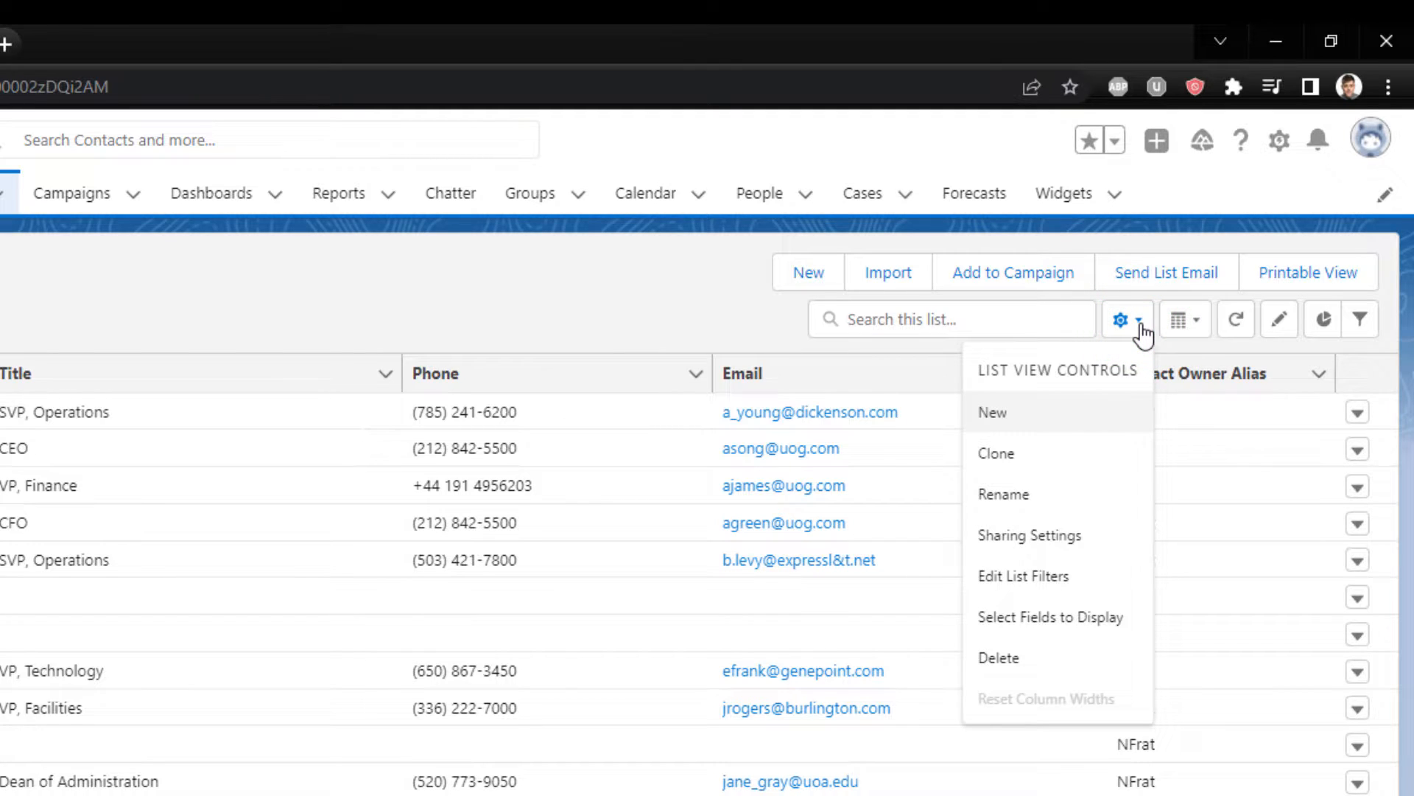
pyautogui.click(1126, 632)
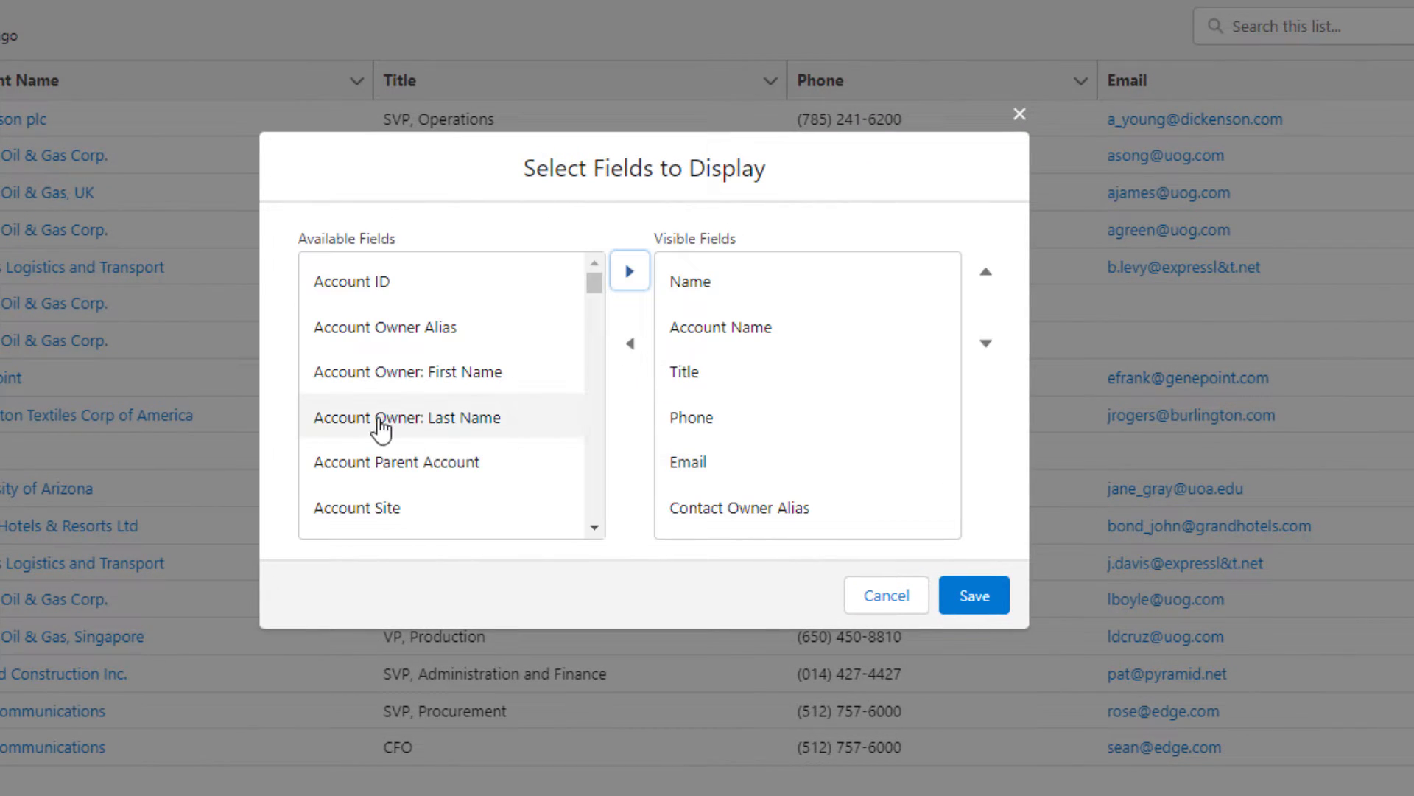
pyautogui.scroll(-10, 380, 427)
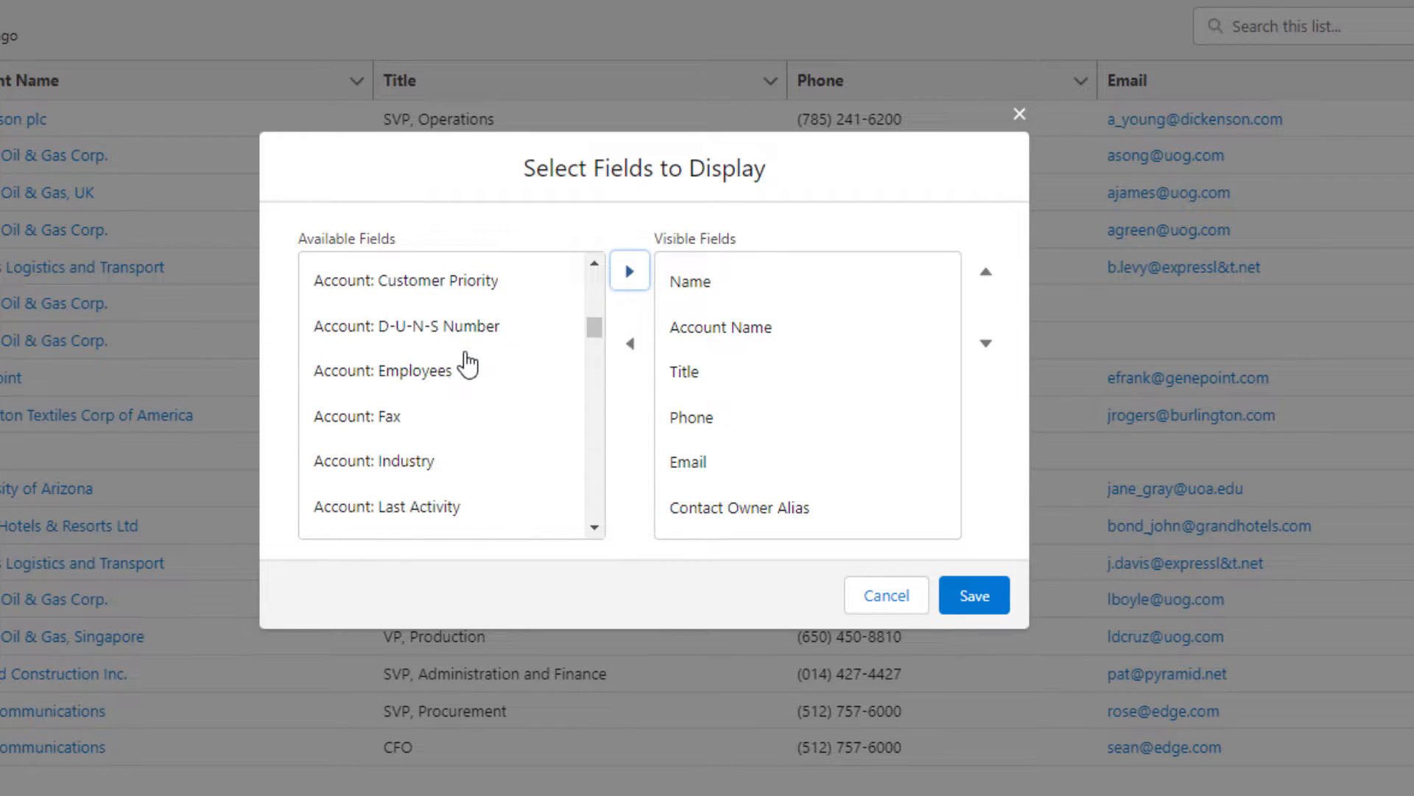
pyautogui.scroll(-20, 467, 364)
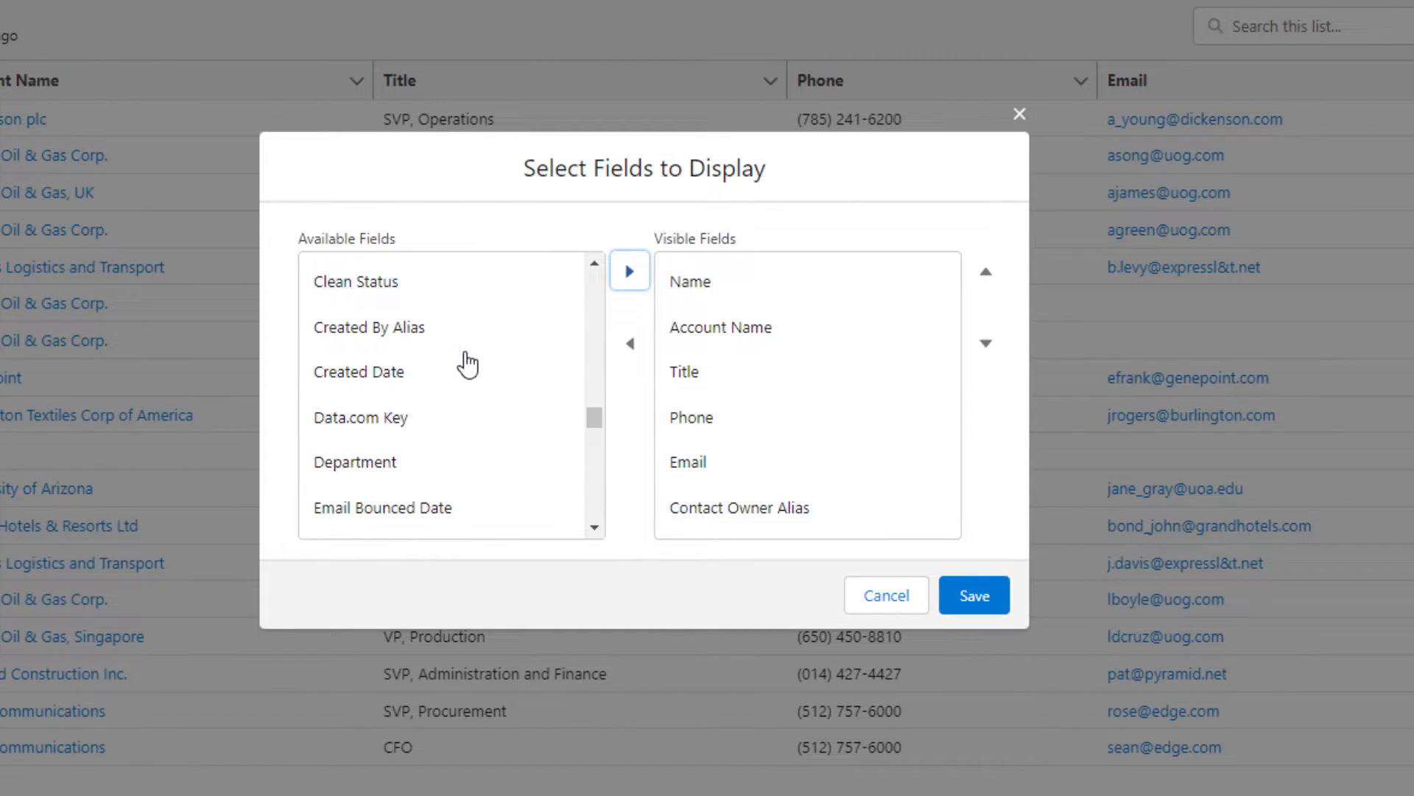
pyautogui.scroll(3, 467, 364)
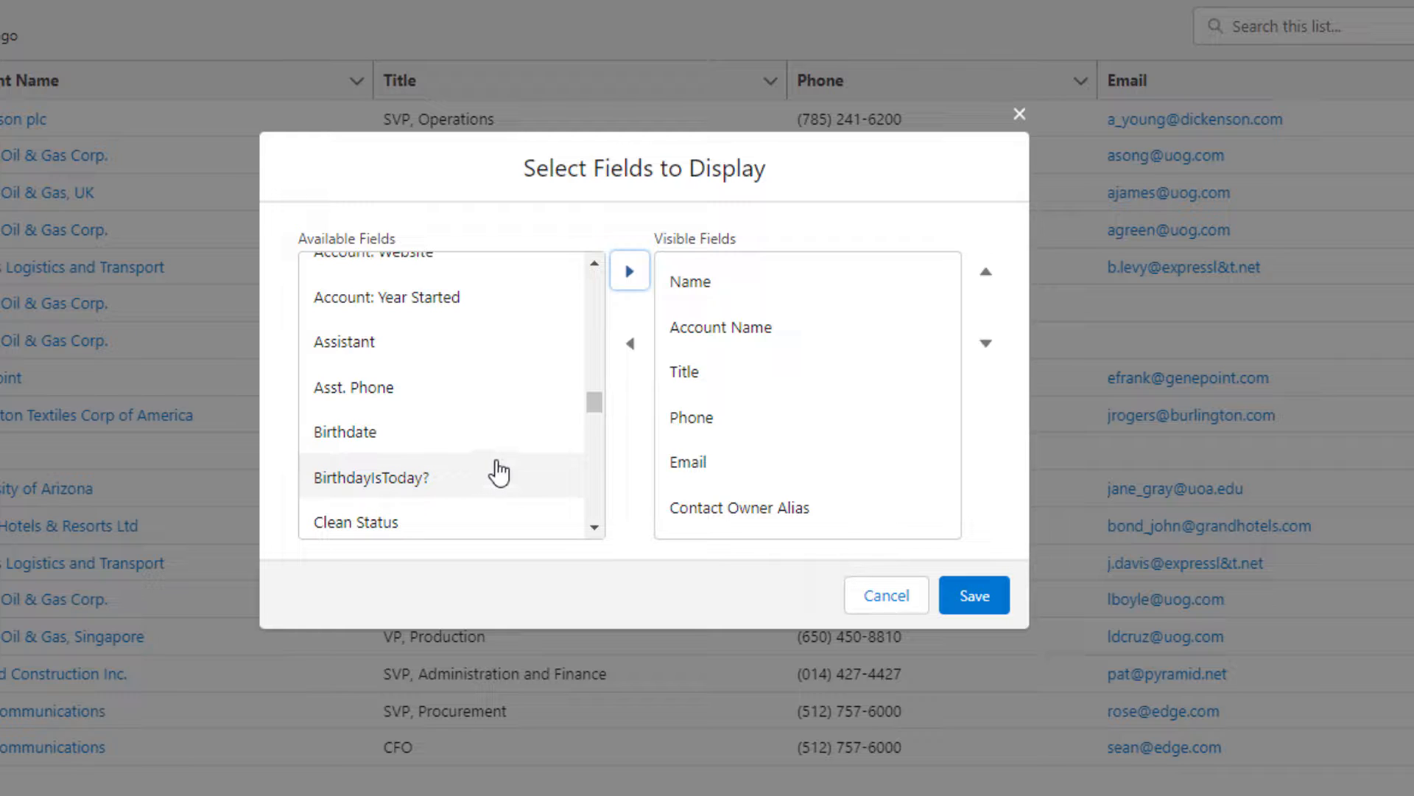
pyautogui.click(543, 431)
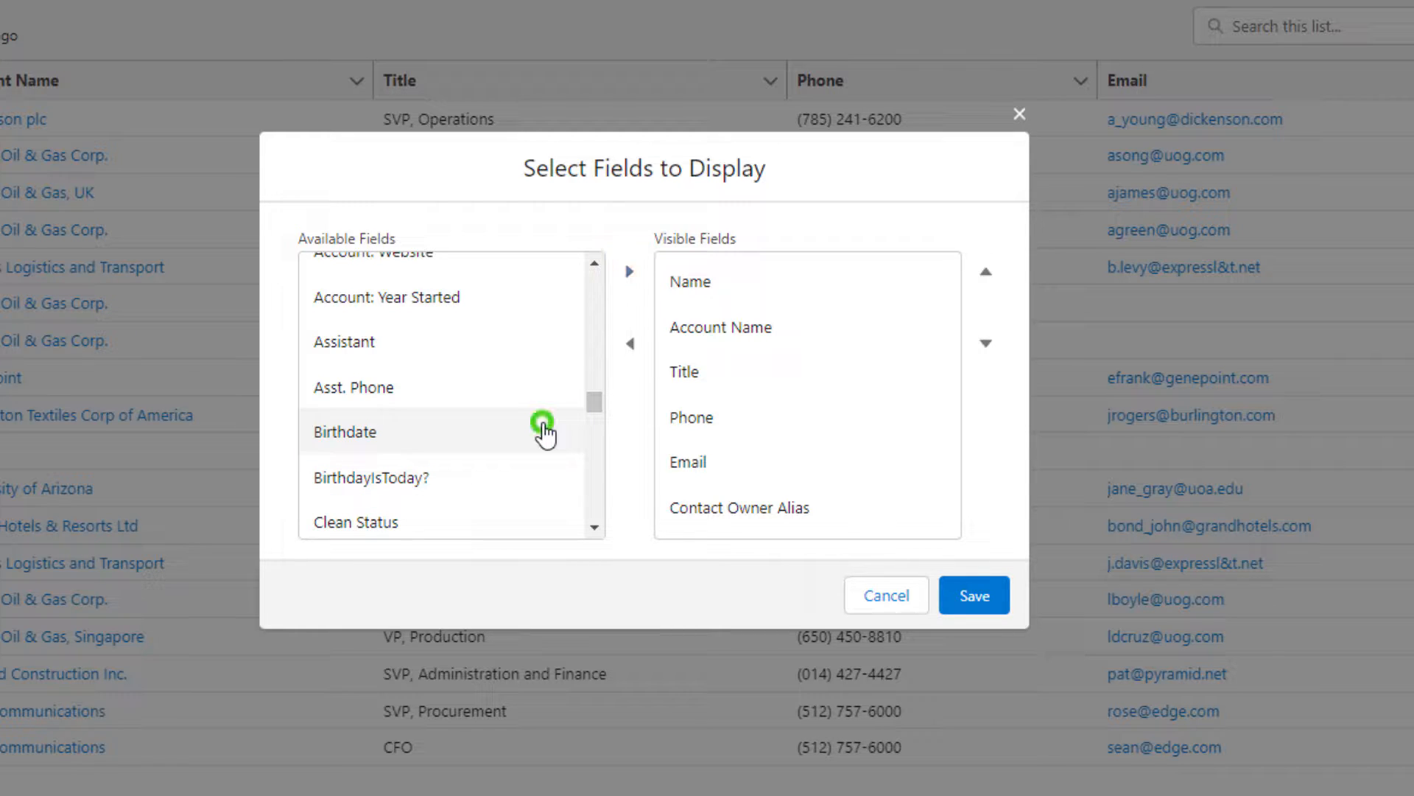
pyautogui.click(529, 472)
pyautogui.keyDown('shift'); pyautogui.click(537, 432); pyautogui.keyUp('shift')
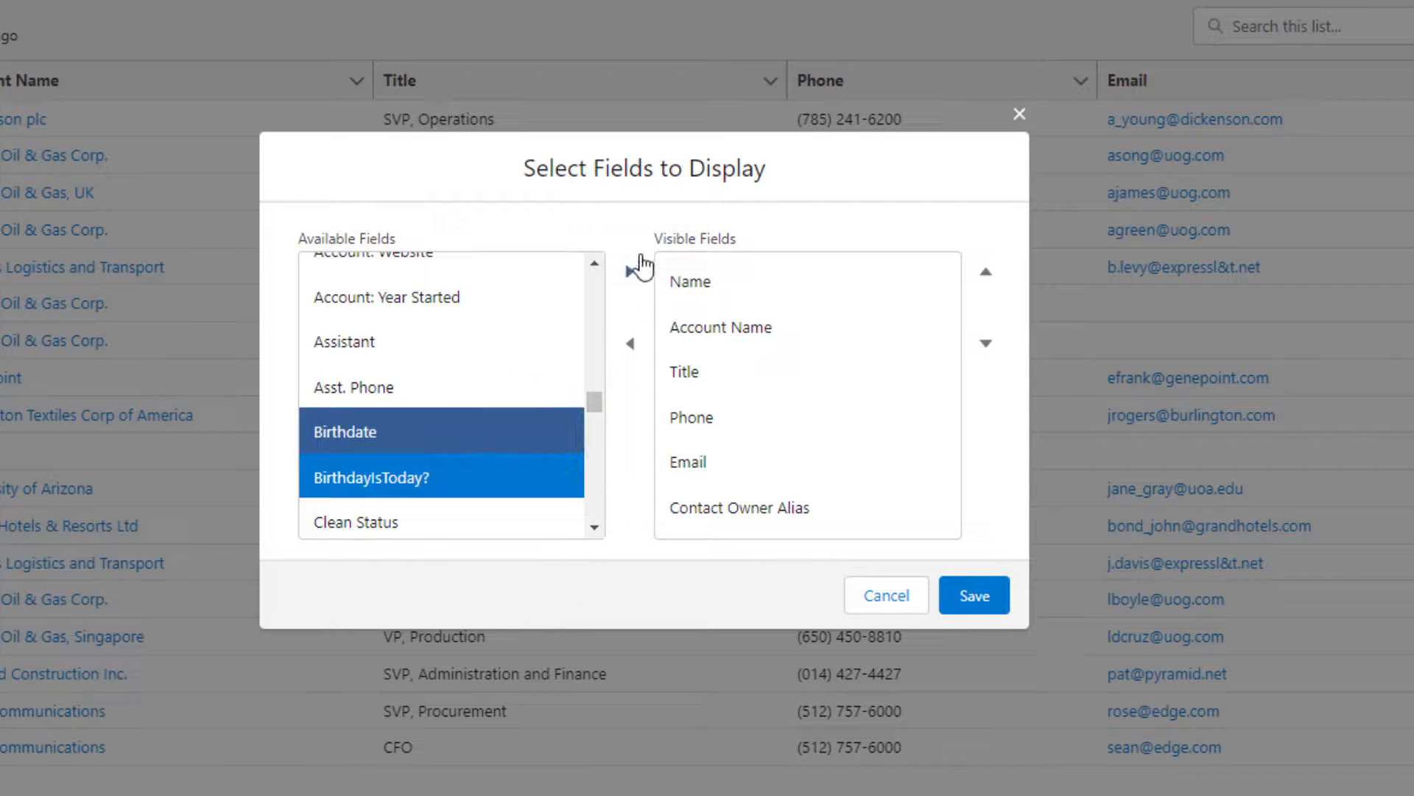
pyautogui.click(630, 274)
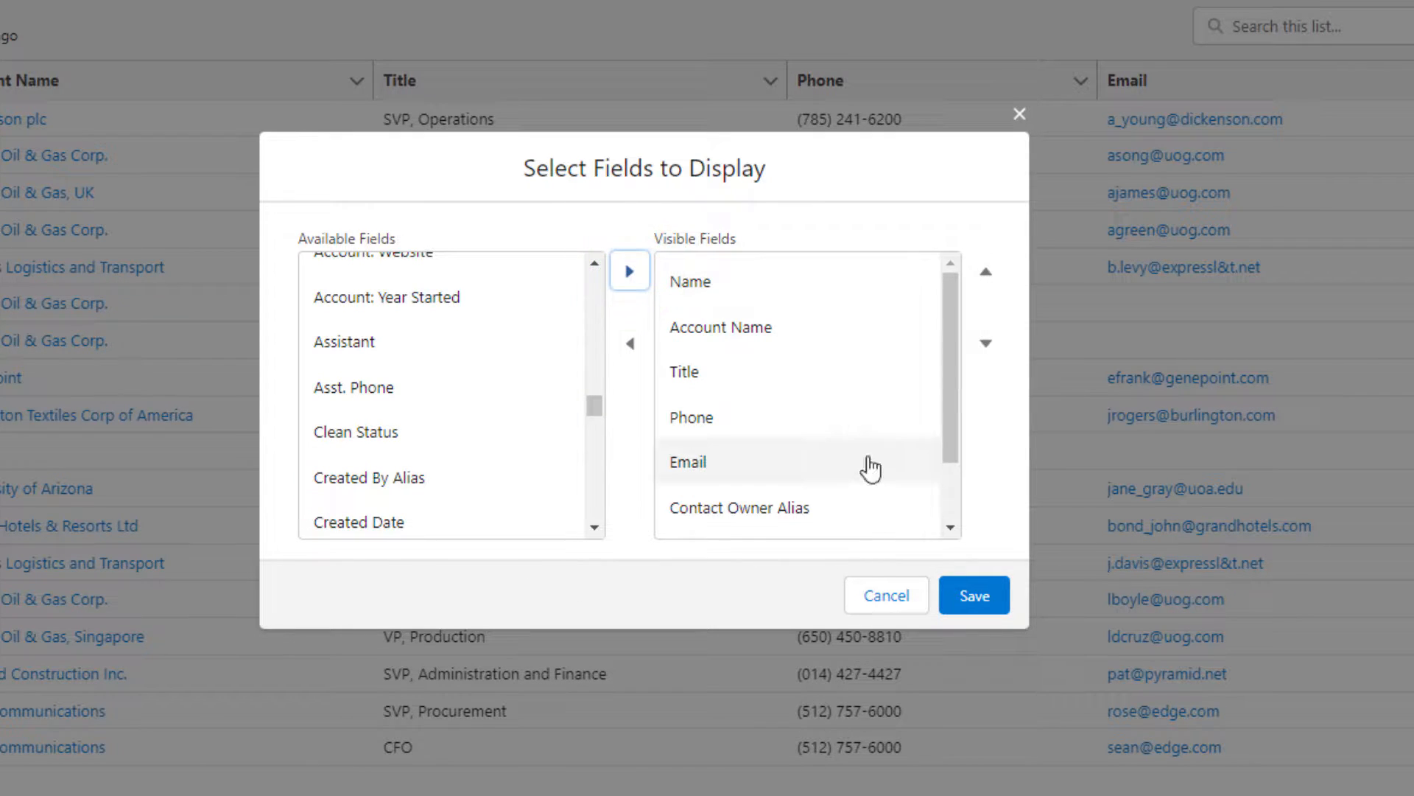
# Step: Move BirthdayIsToday? and Birthdate up to directly follow Account Name in the visible fields and save the column selection
pyautogui.click(746, 524)
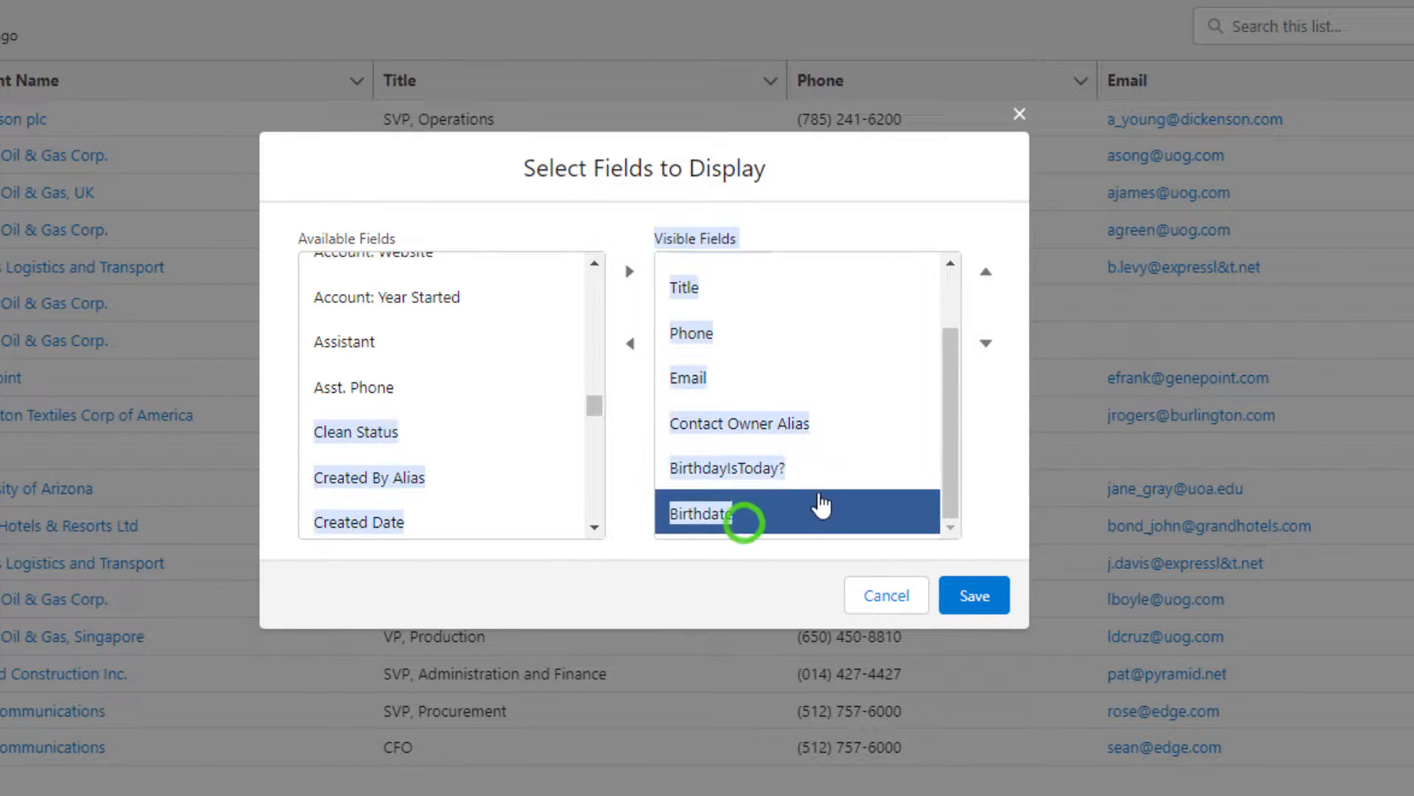
pyautogui.click(823, 485)
pyautogui.keyDown('shift'); pyautogui.click(825, 512); pyautogui.keyUp('shift')
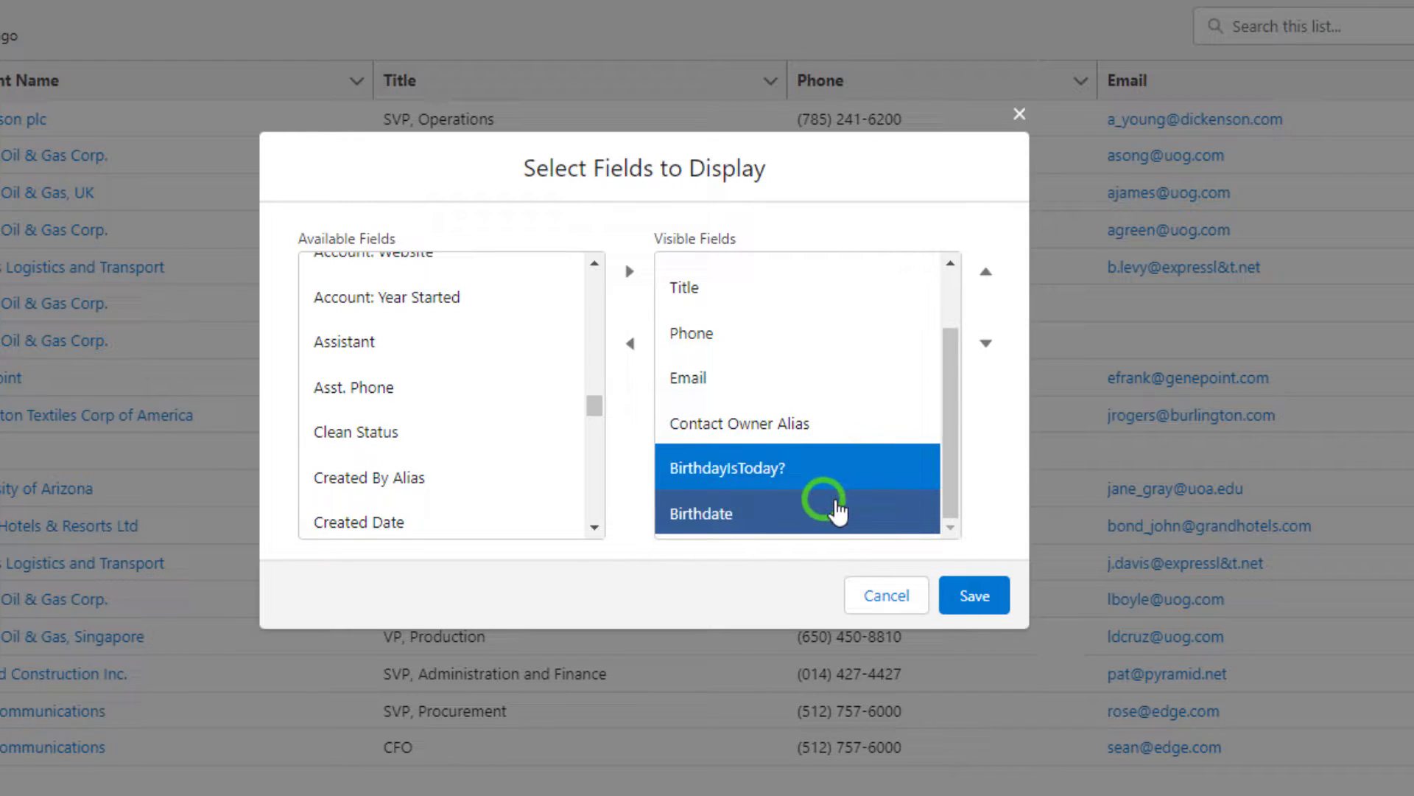
pyautogui.click(985, 271)
pyautogui.click(986, 271)
pyautogui.click(985, 271)
pyautogui.click(986, 272)
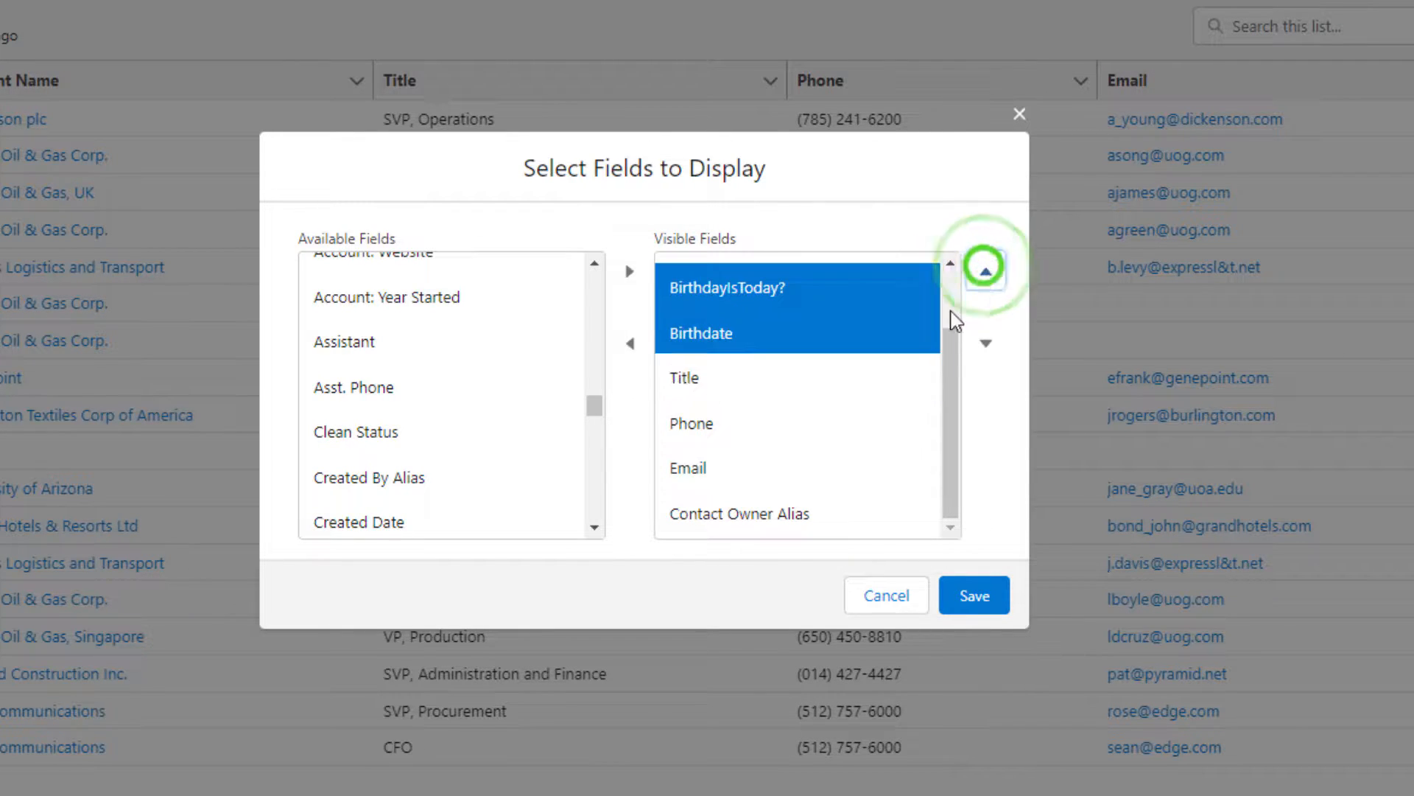
pyautogui.scroll(1, 871, 422)
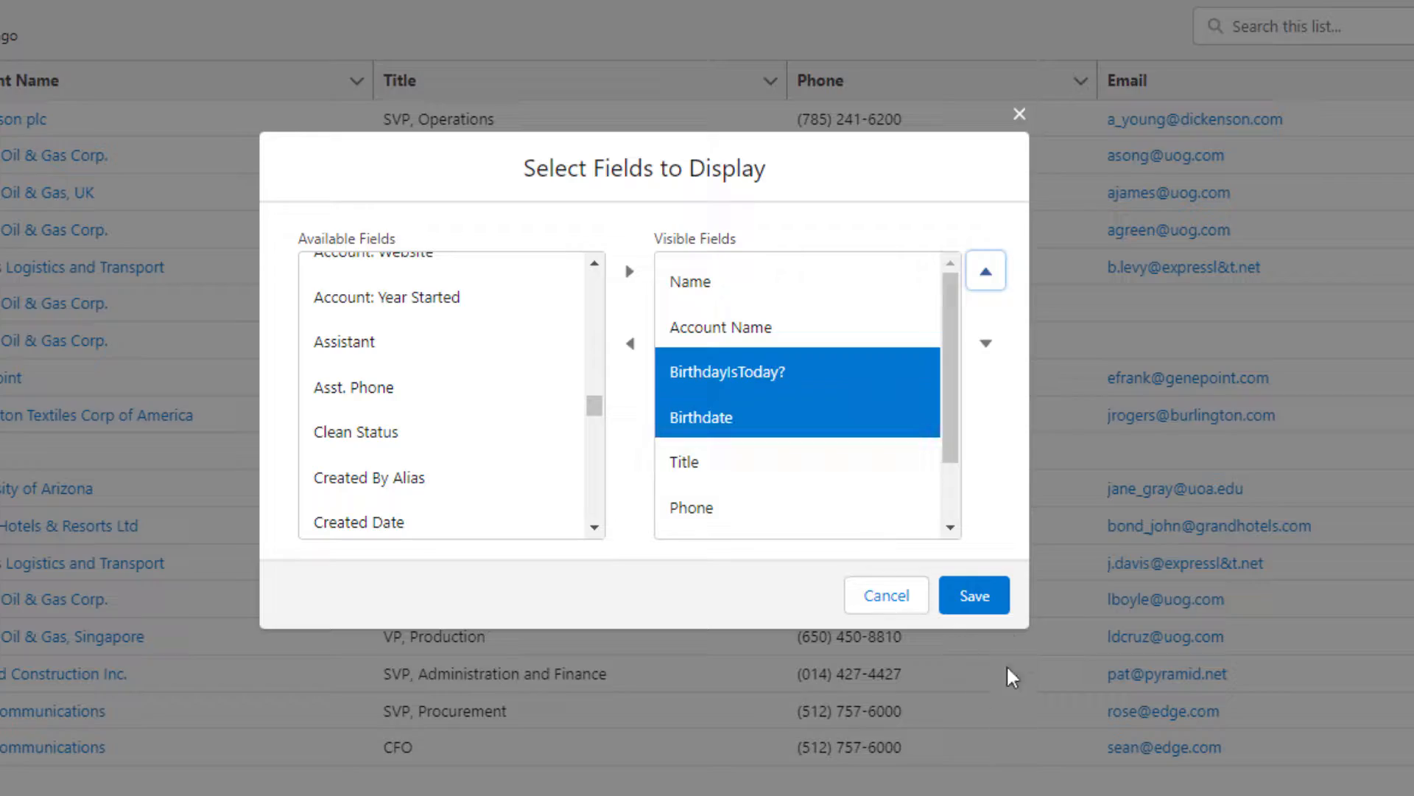
pyautogui.click(997, 595)
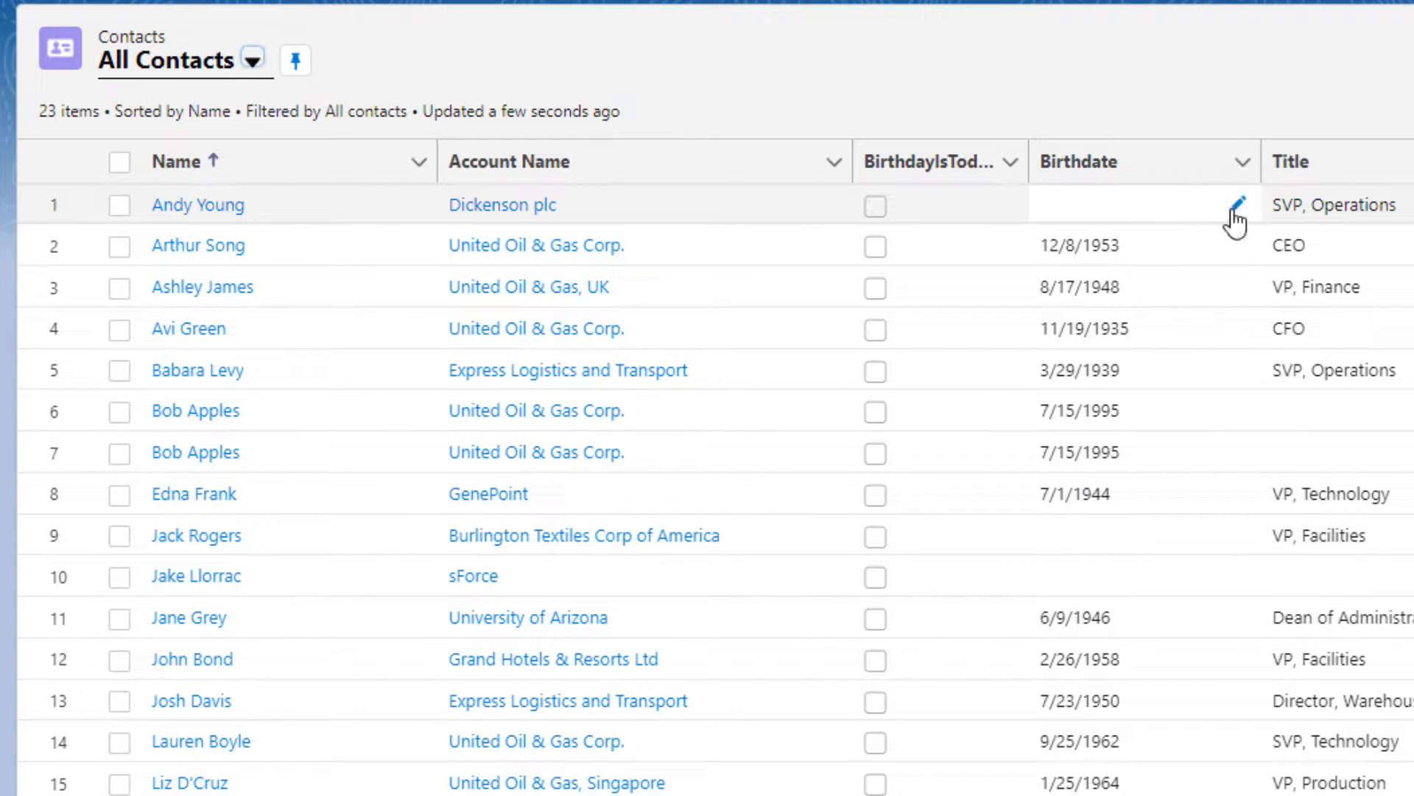
# Step: Fill in the empty birthdates of the contacts in rows 1, 9 and 10, using the same day and month with different years, and save
pyautogui.click(1232, 209)
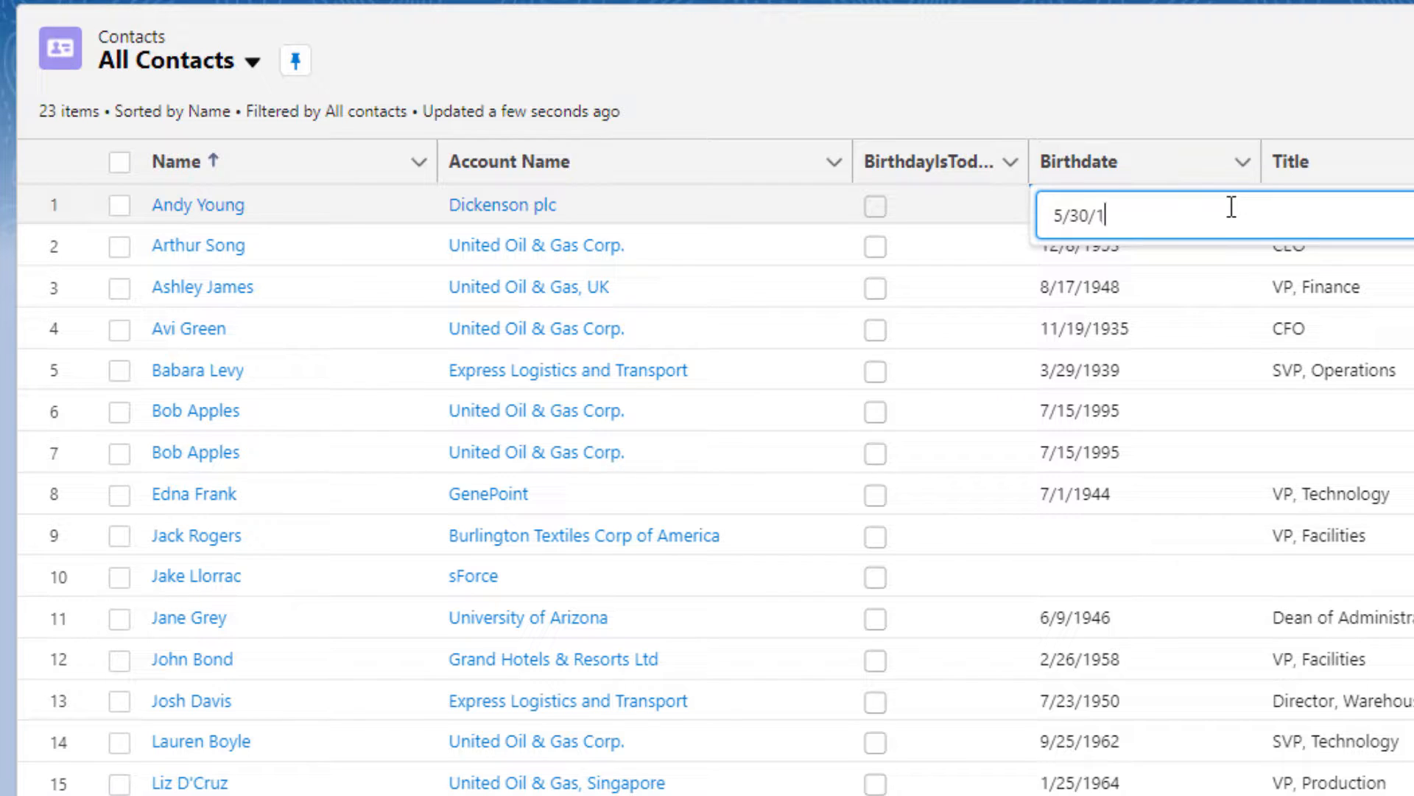
pyautogui.write('5/30/1980')
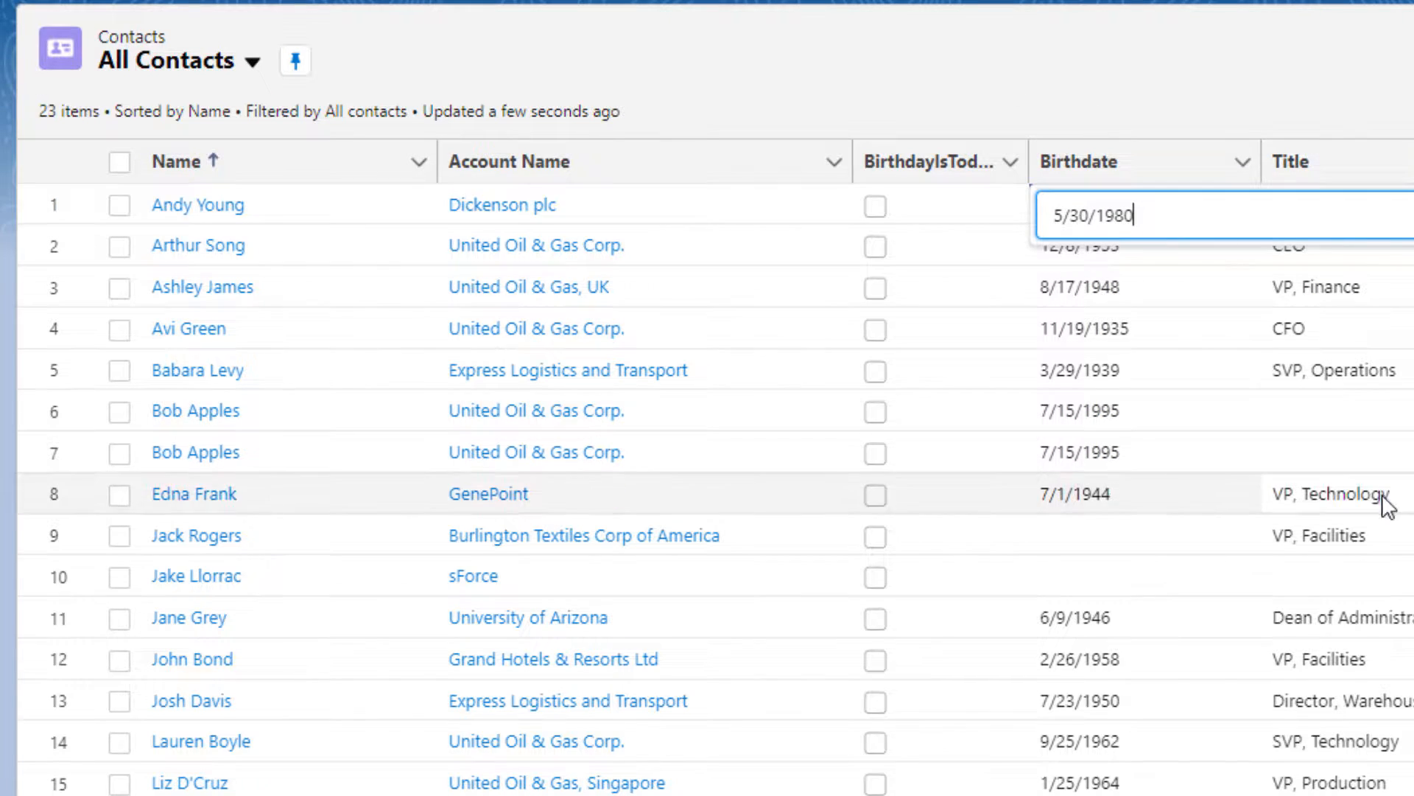
pyautogui.click(1235, 537)
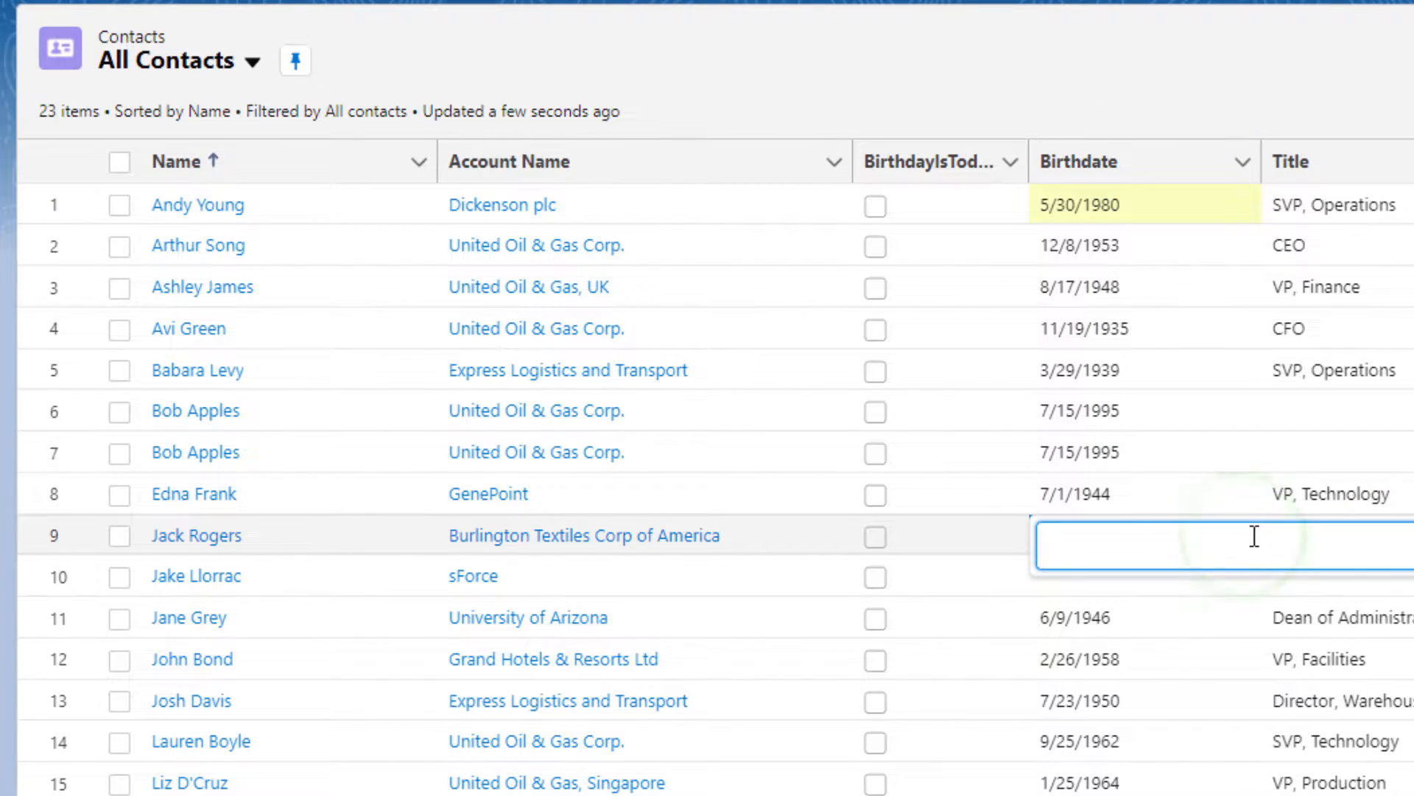
pyautogui.write('5/30/1992')
pyautogui.click(1238, 595)
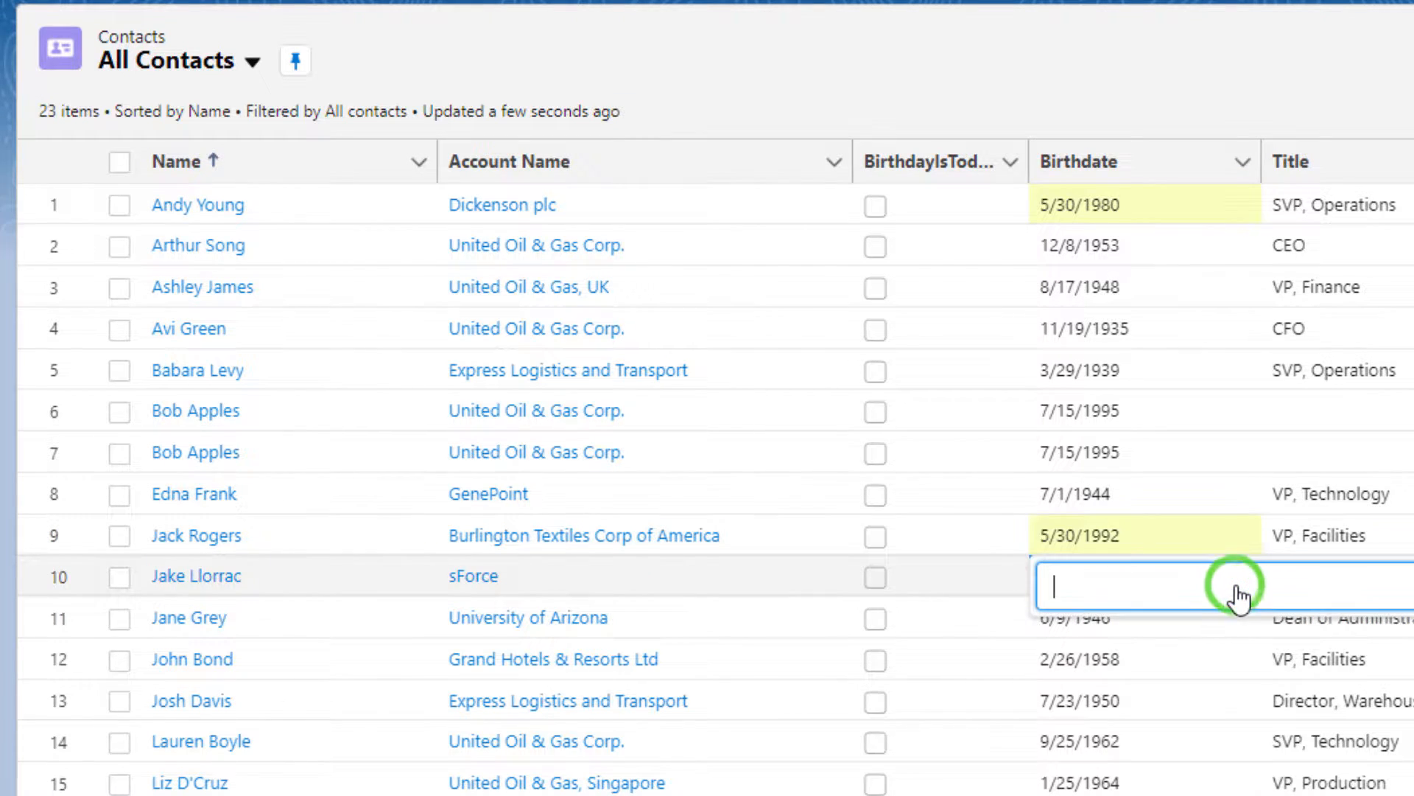
pyautogui.write('5/30/2010')
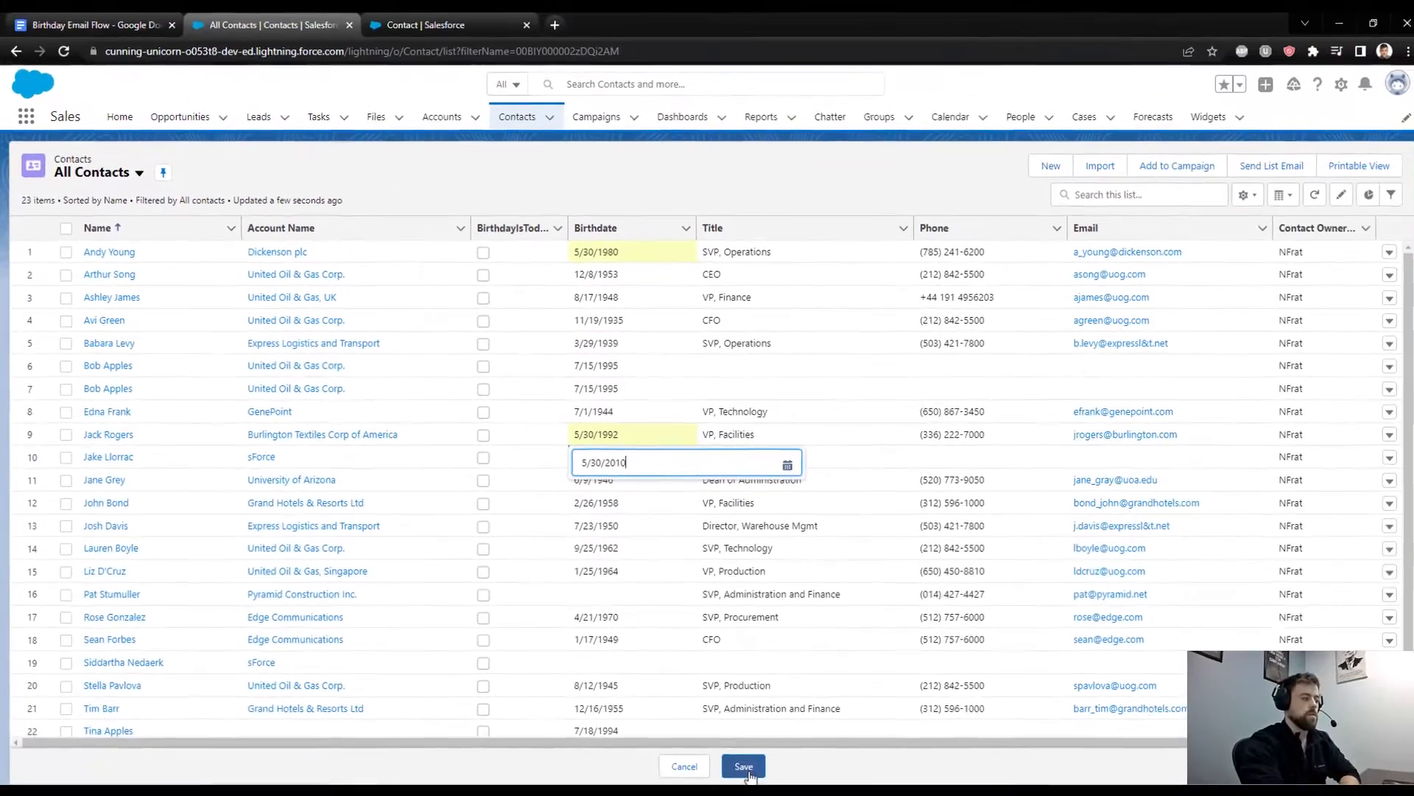
pyautogui.click(744, 765)
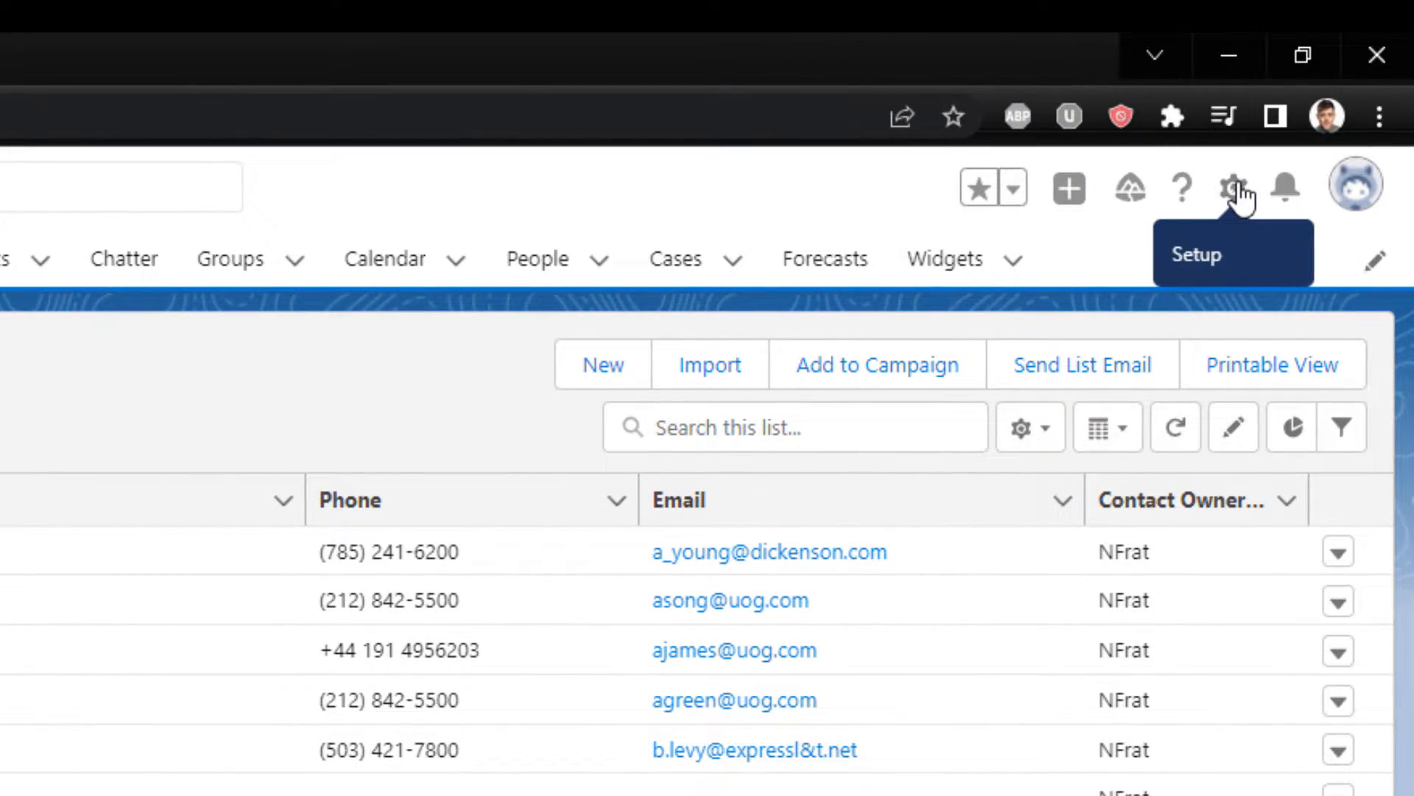
# Step: Open Salesforce Setup, search for "classic" and go to Classic Email Templates
pyautogui.click(1235, 189)
pyautogui.click(1122, 289)
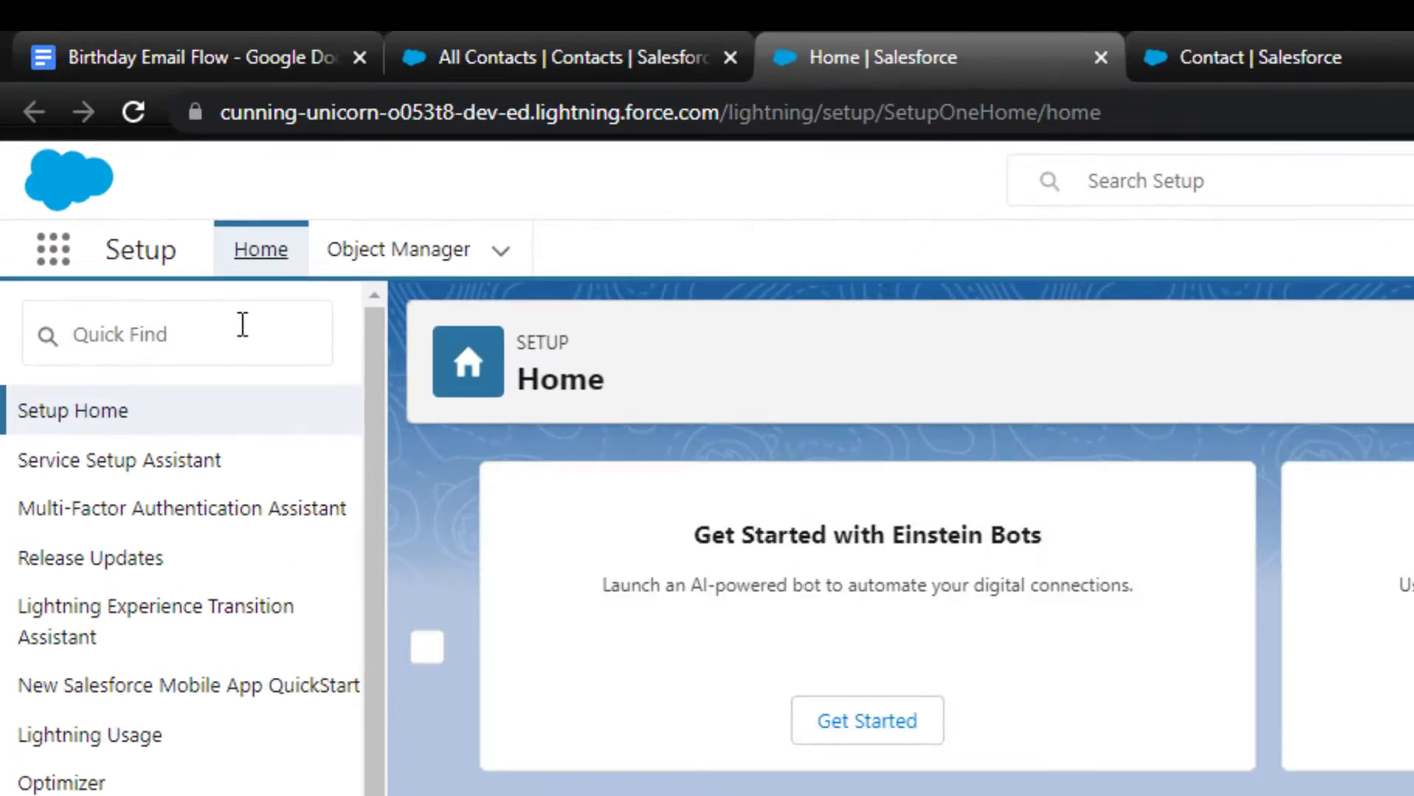
pyautogui.click(242, 324)
pyautogui.write('classi')
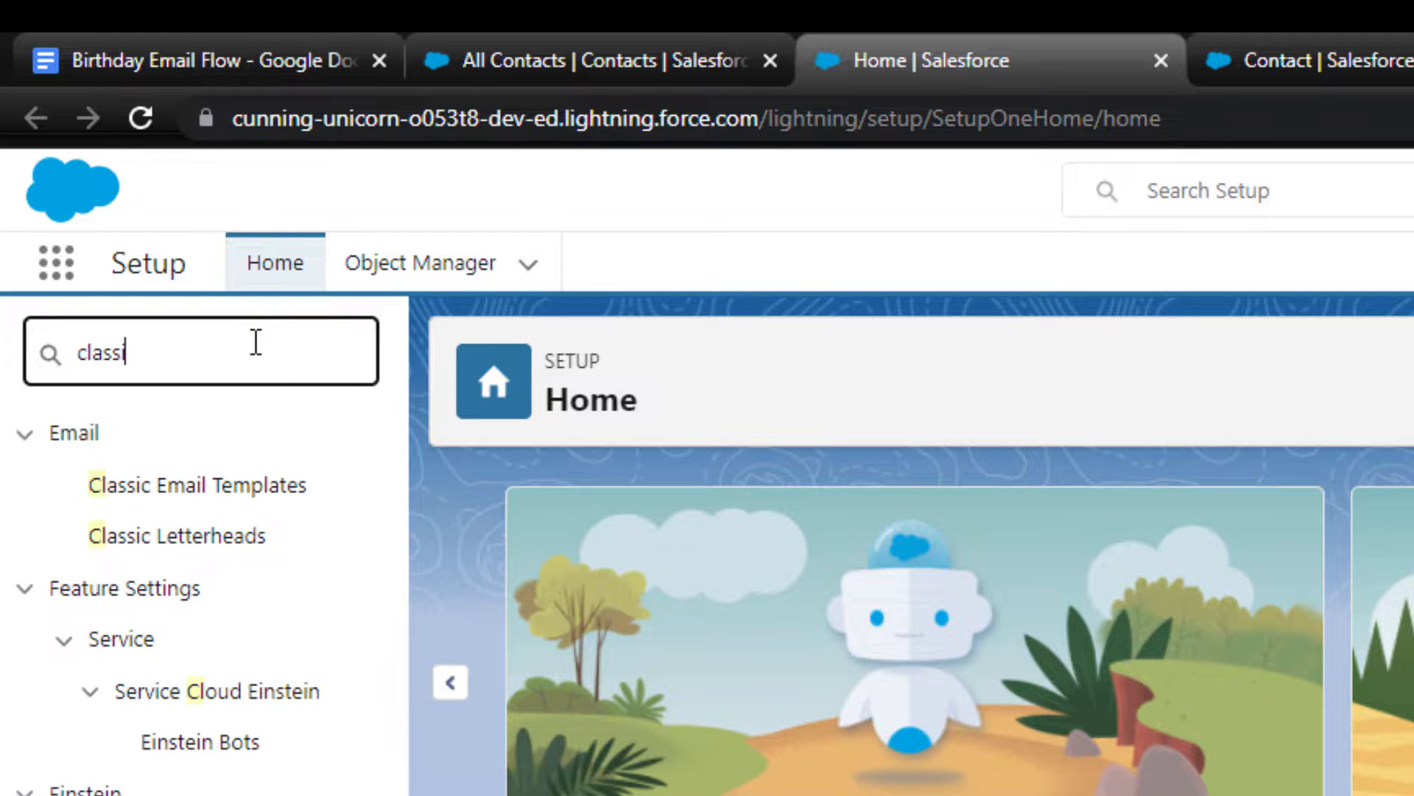
pyautogui.write('c')
pyautogui.click(264, 489)
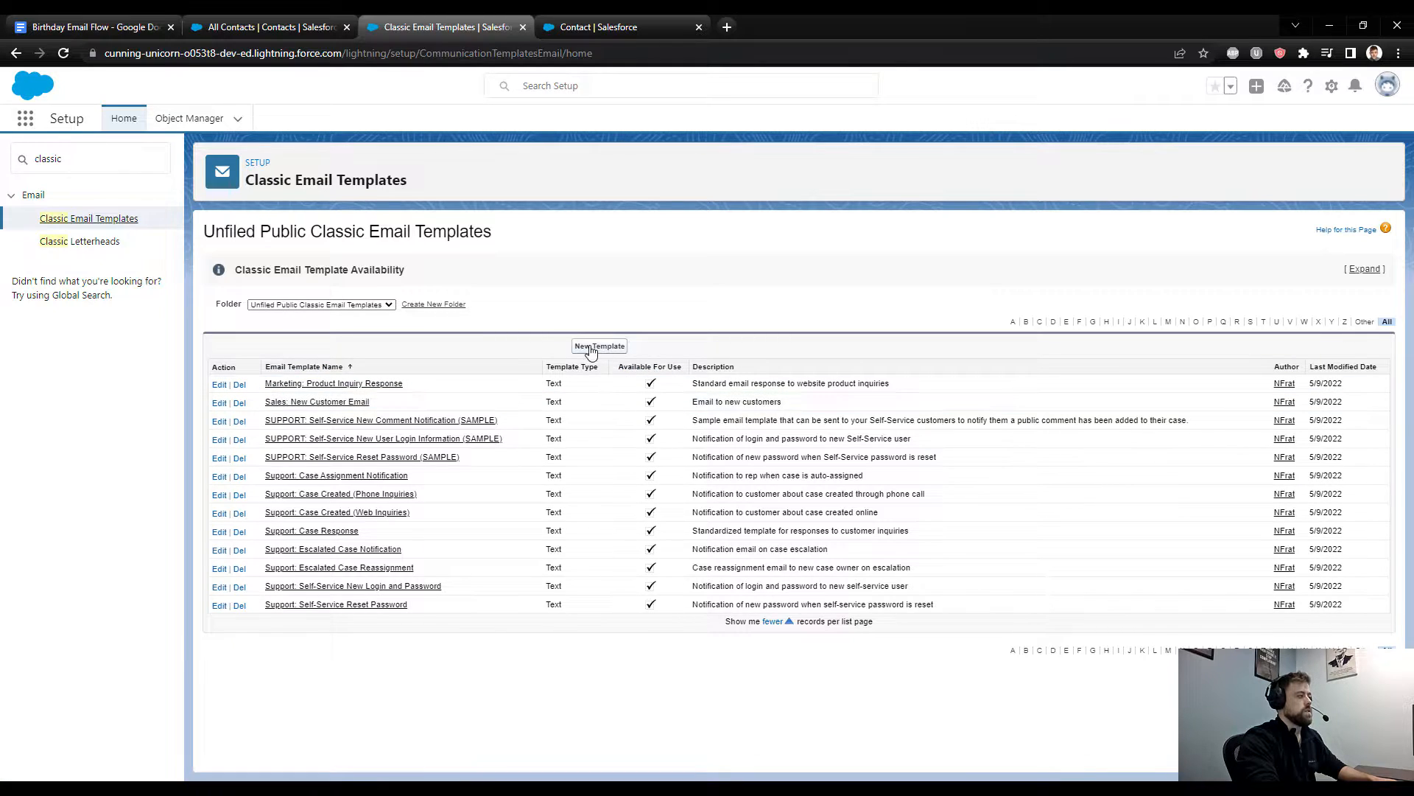
# Step: Start a new classic email template of the Text type and continue to its details
pyautogui.click(590, 347)
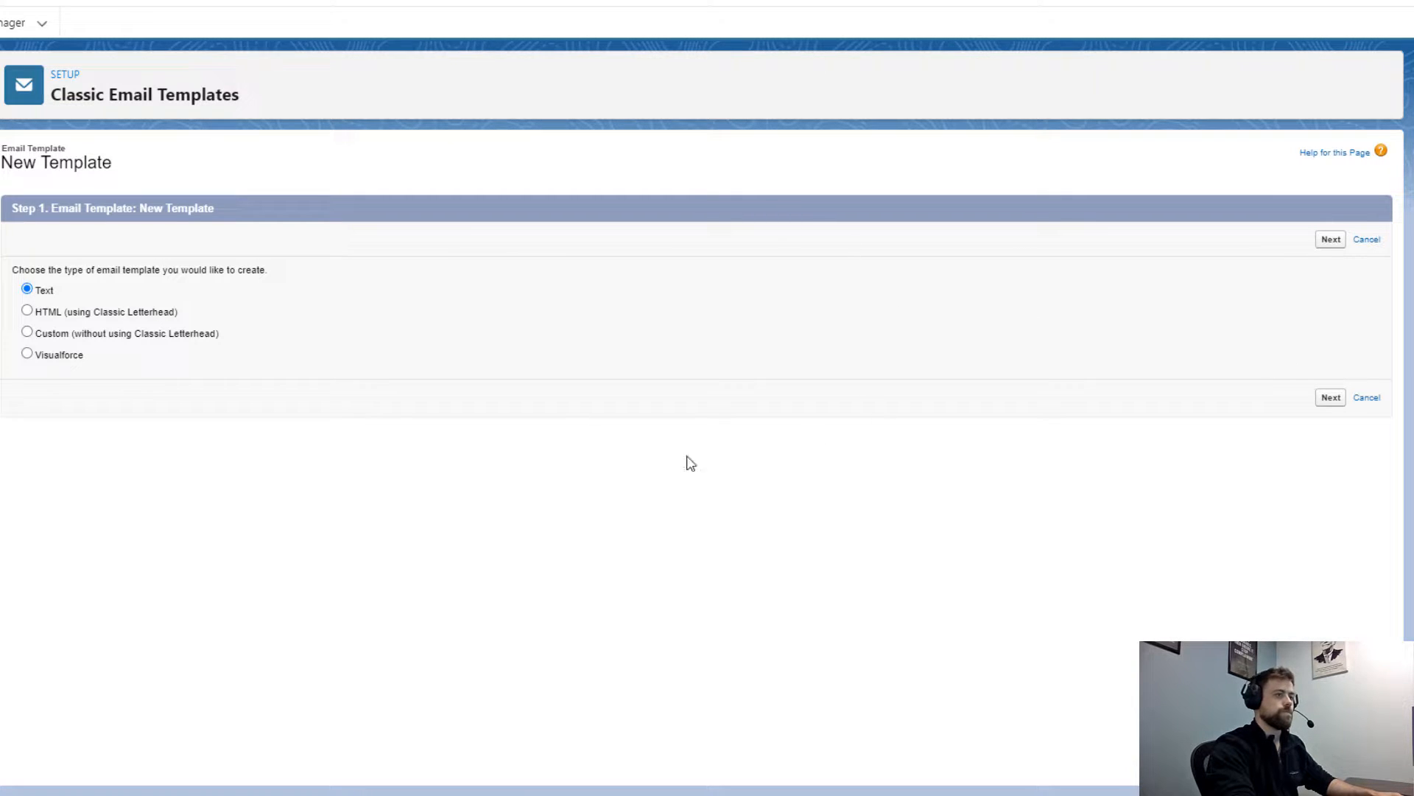
pyautogui.click(1330, 239)
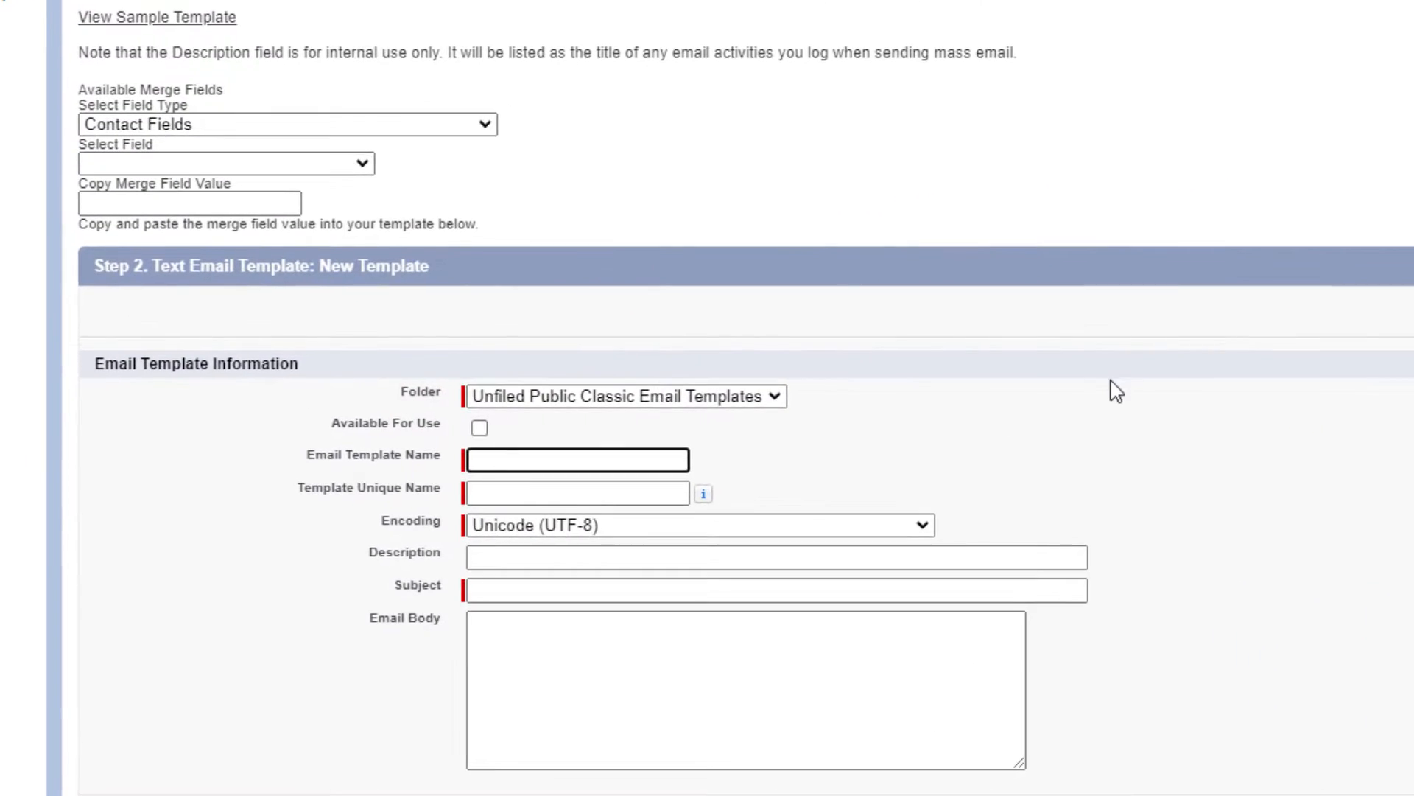
pyautogui.click(1097, 288)
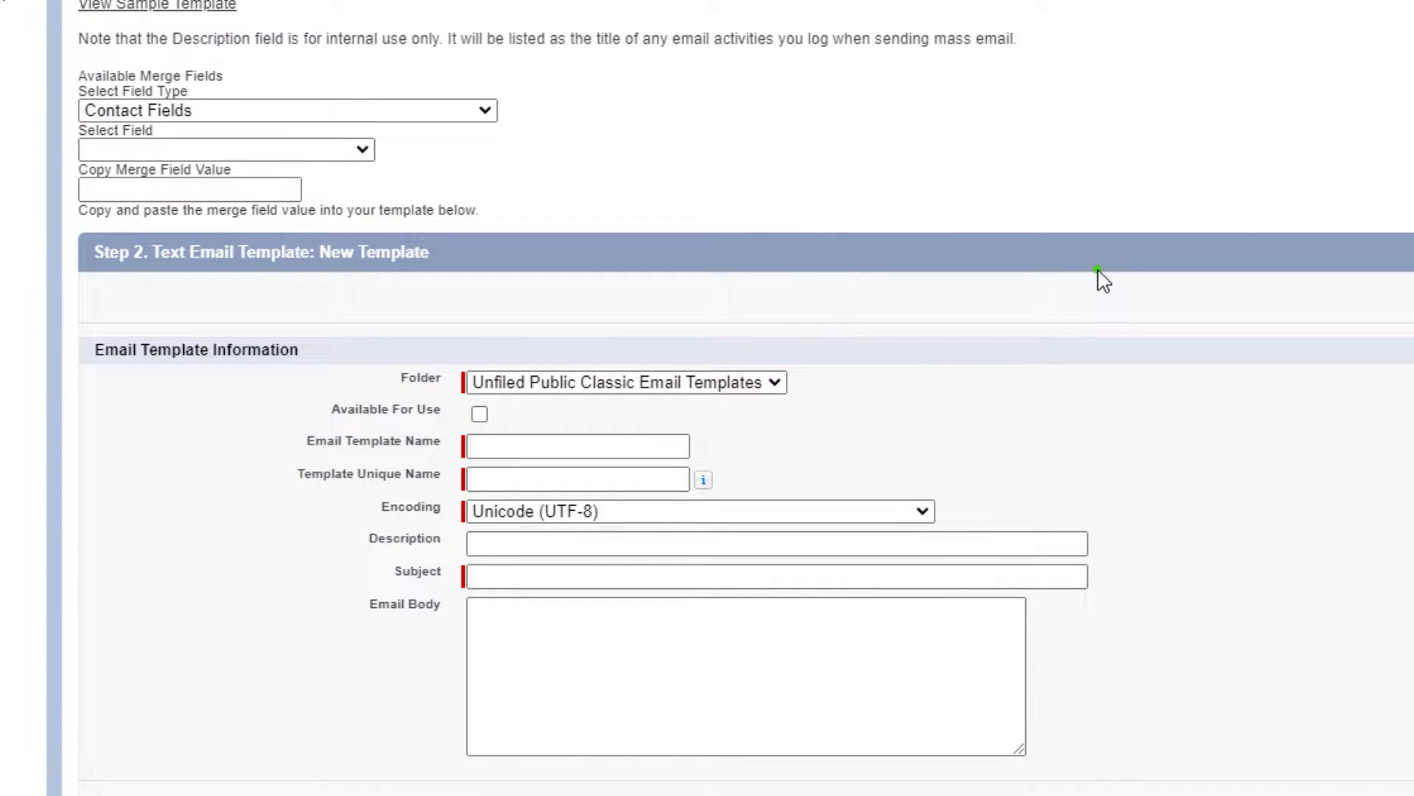
# Step: Make the template available for use, name it Happy Birthday Email and set its subject to "Happy Birthday!"
pyautogui.click(480, 414)
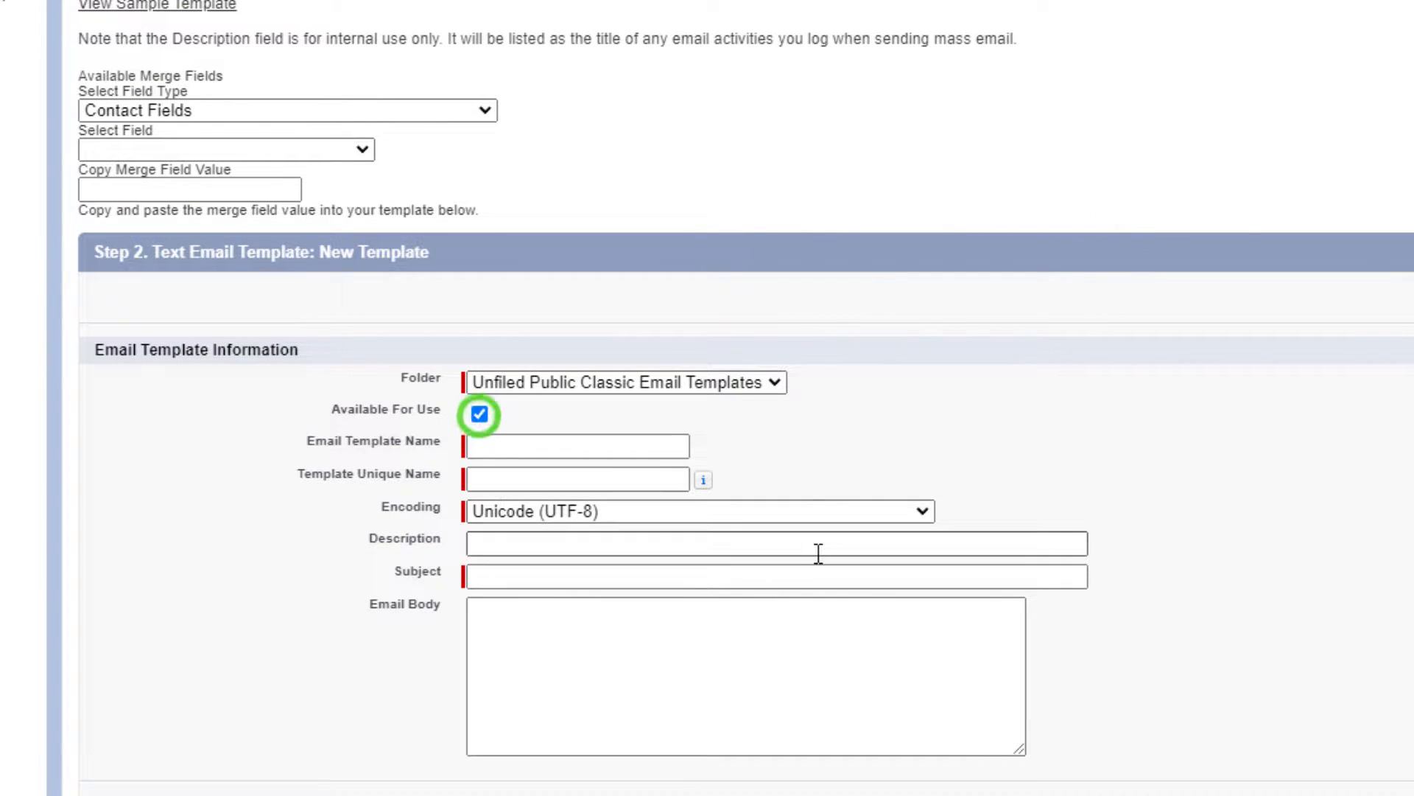
pyautogui.click(540, 440)
pyautogui.write('Happy Birthday Ema')
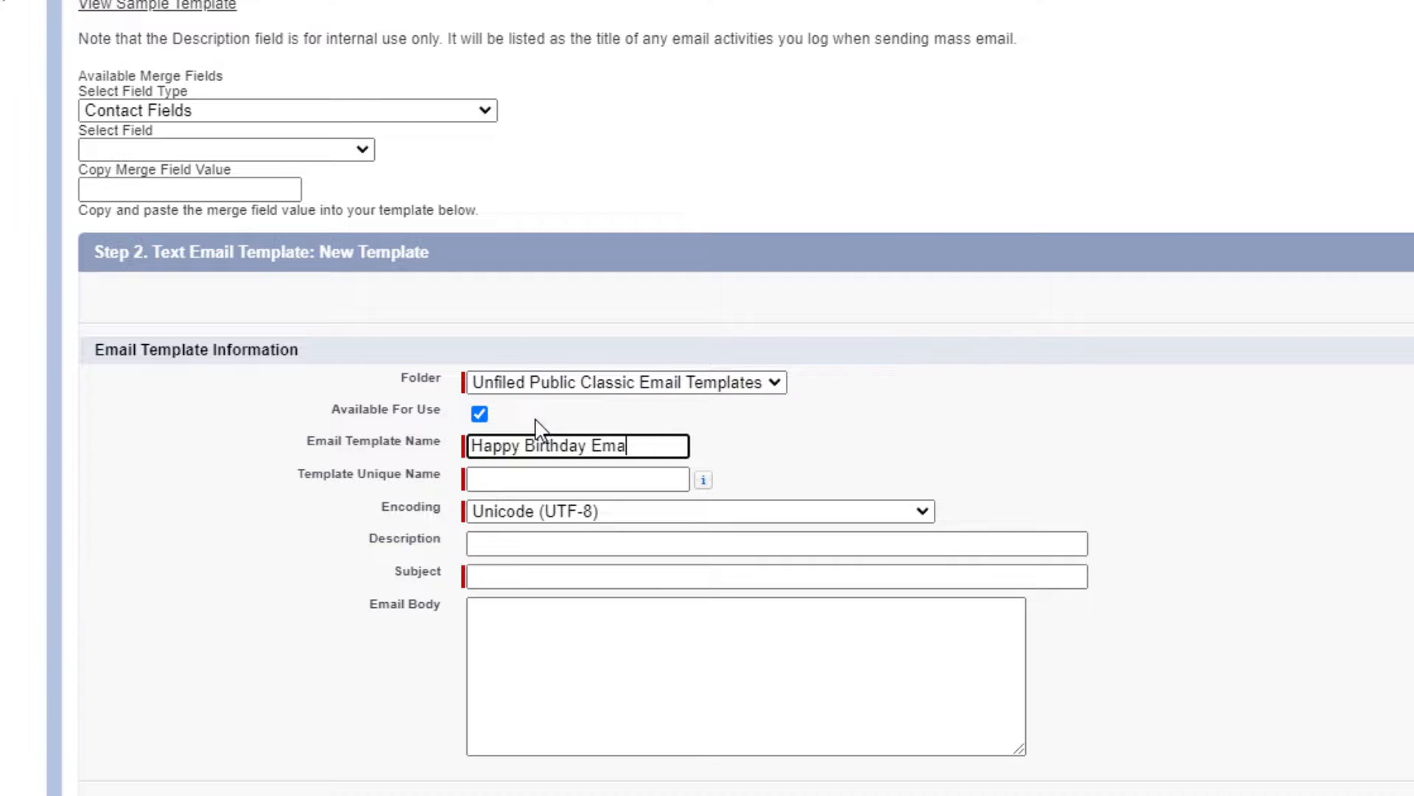
pyautogui.write('il')
pyautogui.press('Tab')
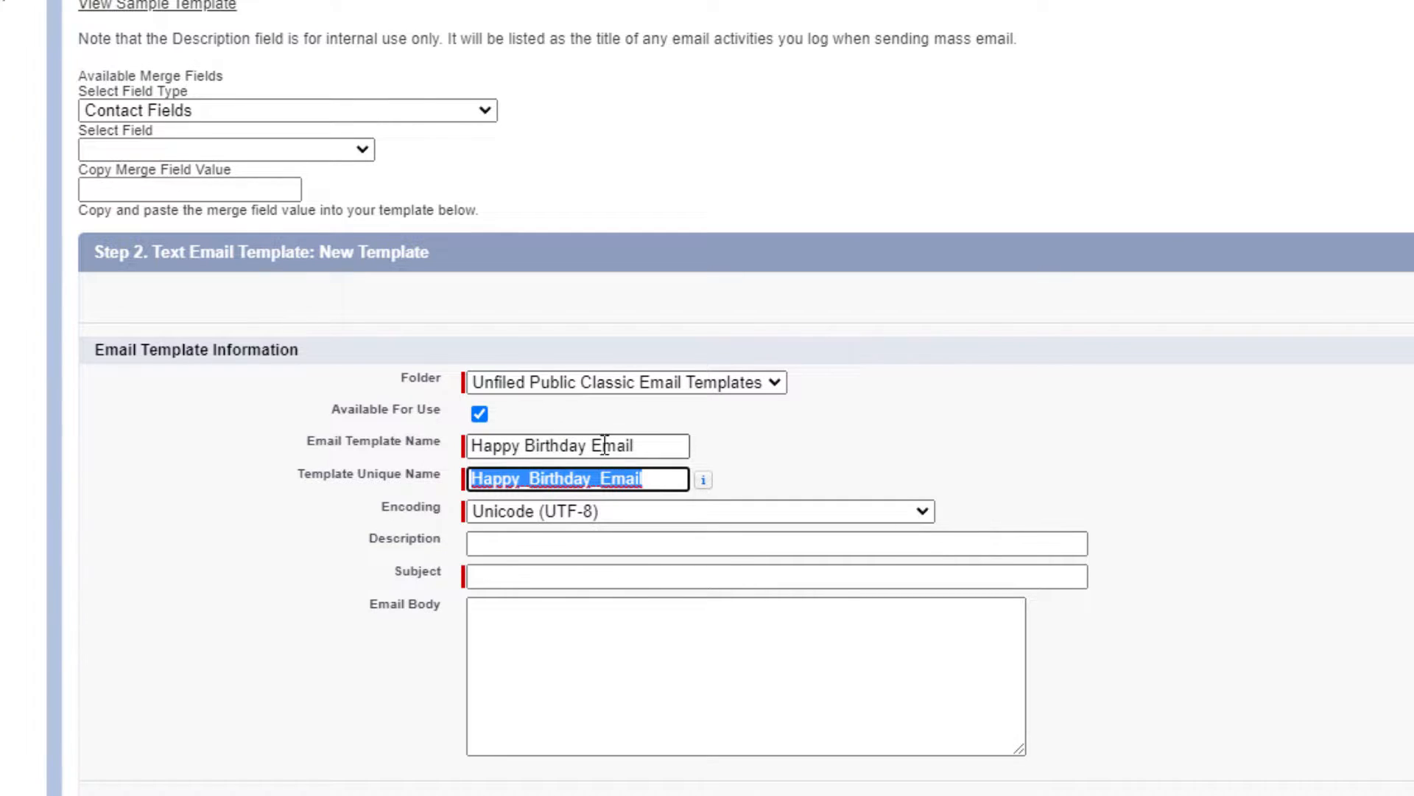
pyautogui.click(485, 586)
pyautogui.write('Happy Birthday!')
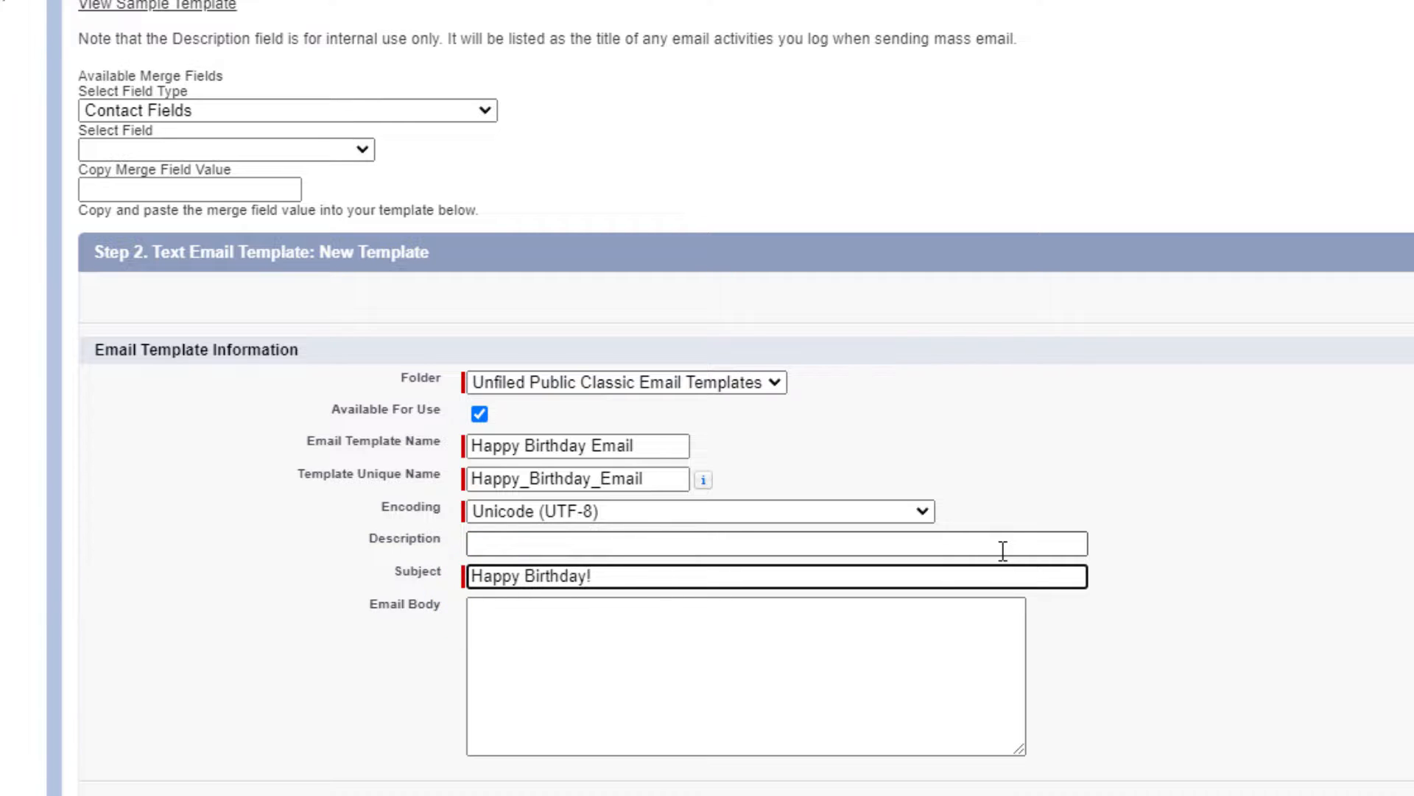
# Step: Get the merge field for the contact's First Name and copy its value for the email body
pyautogui.click(733, 673)
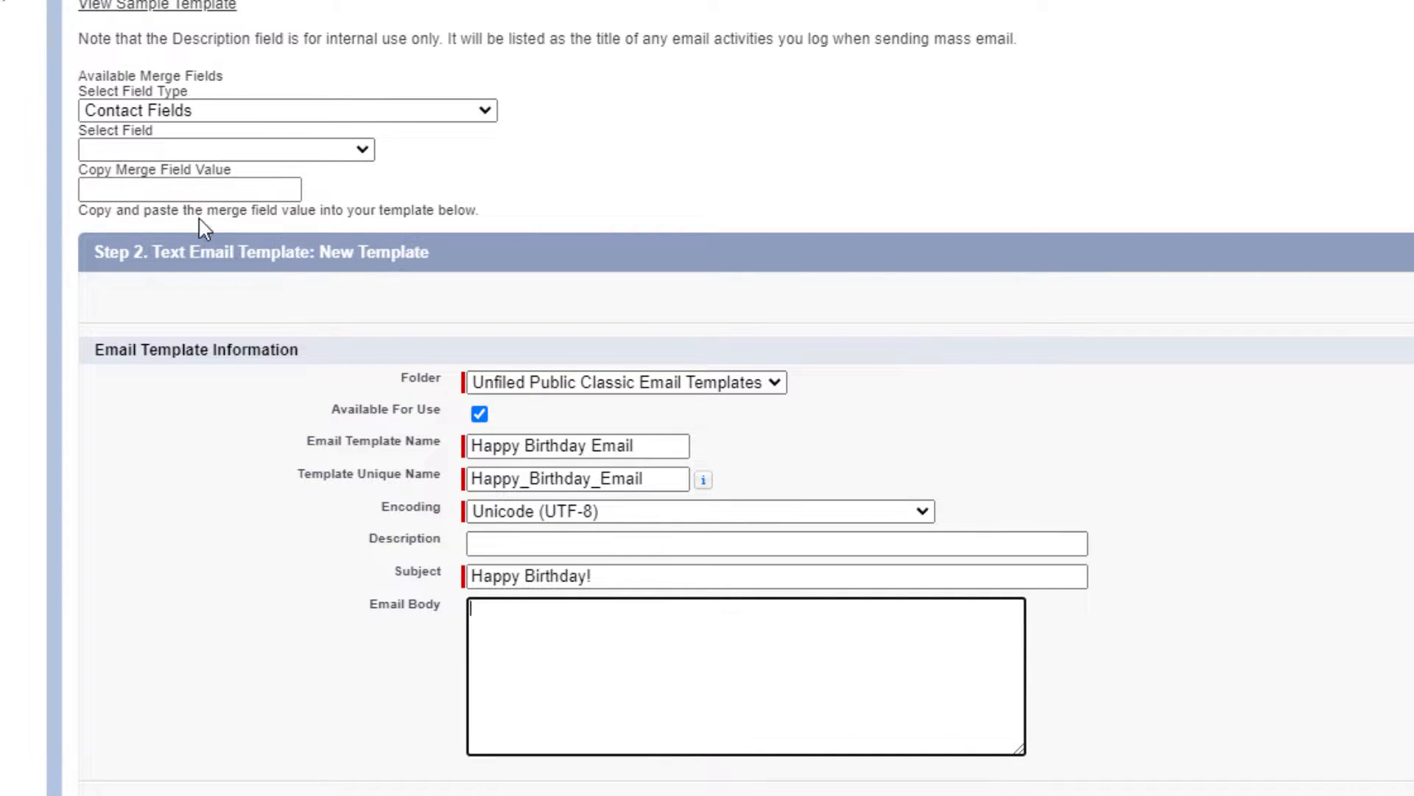
pyautogui.click(227, 151)
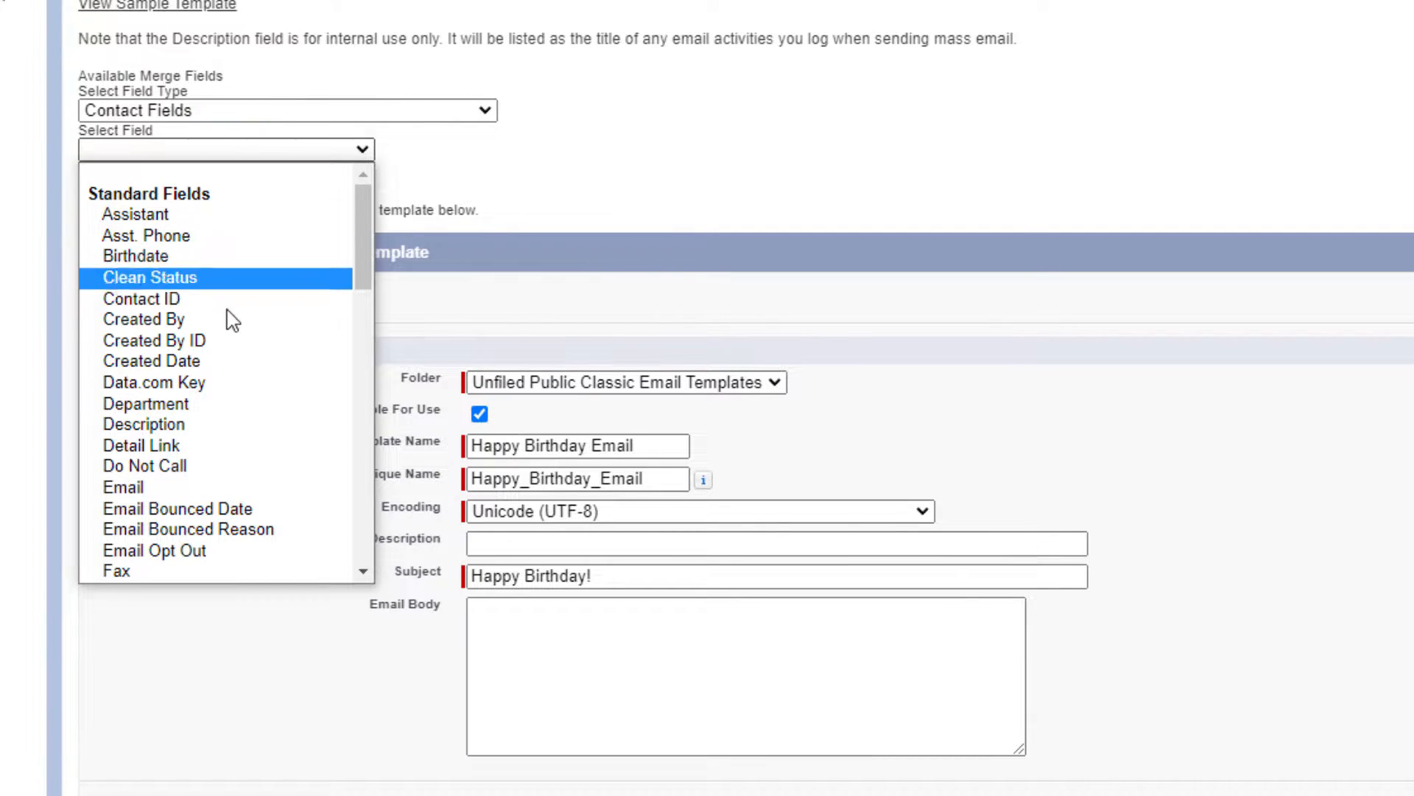
pyautogui.scroll(-3, 263, 487)
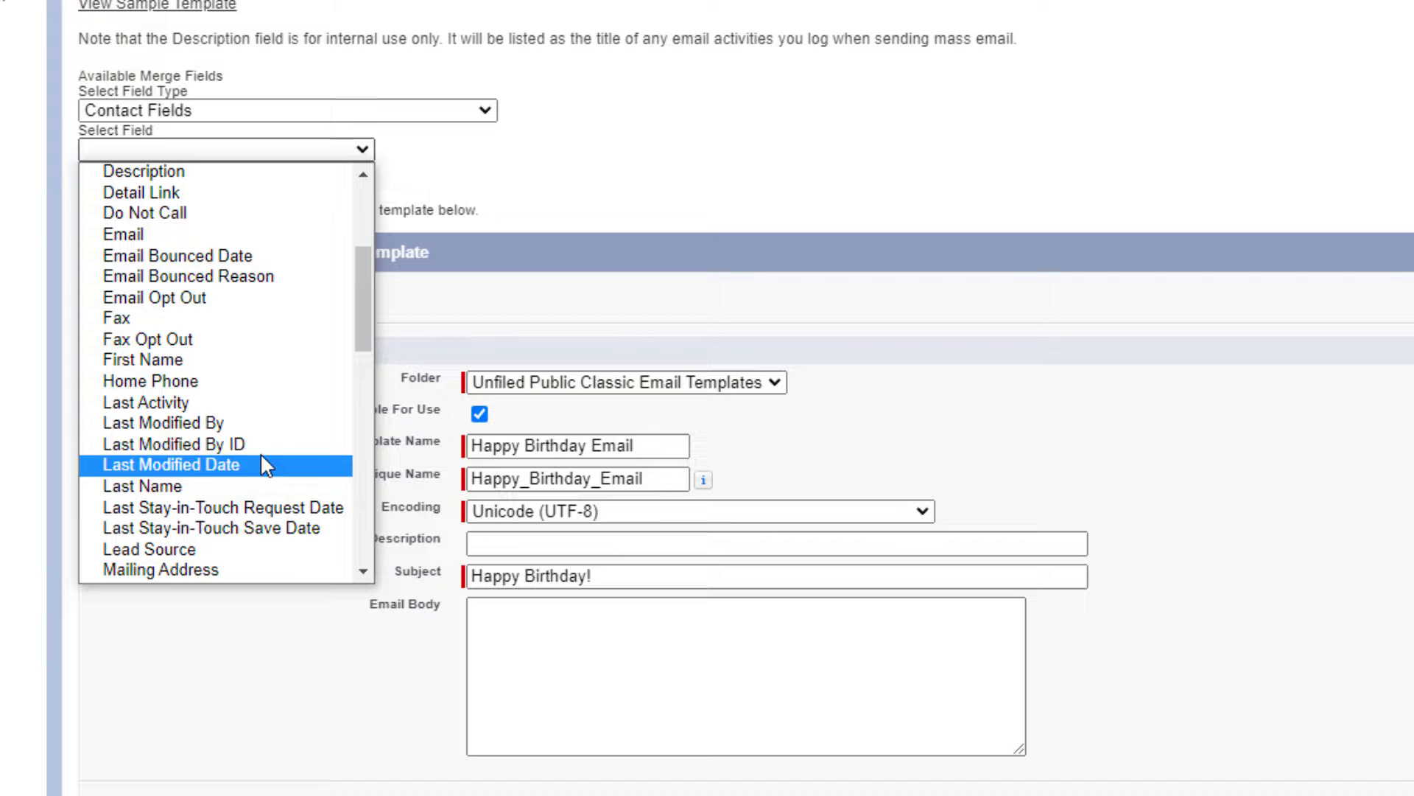
pyautogui.click(267, 366)
pyautogui.hotkey('ctrl', 'c')
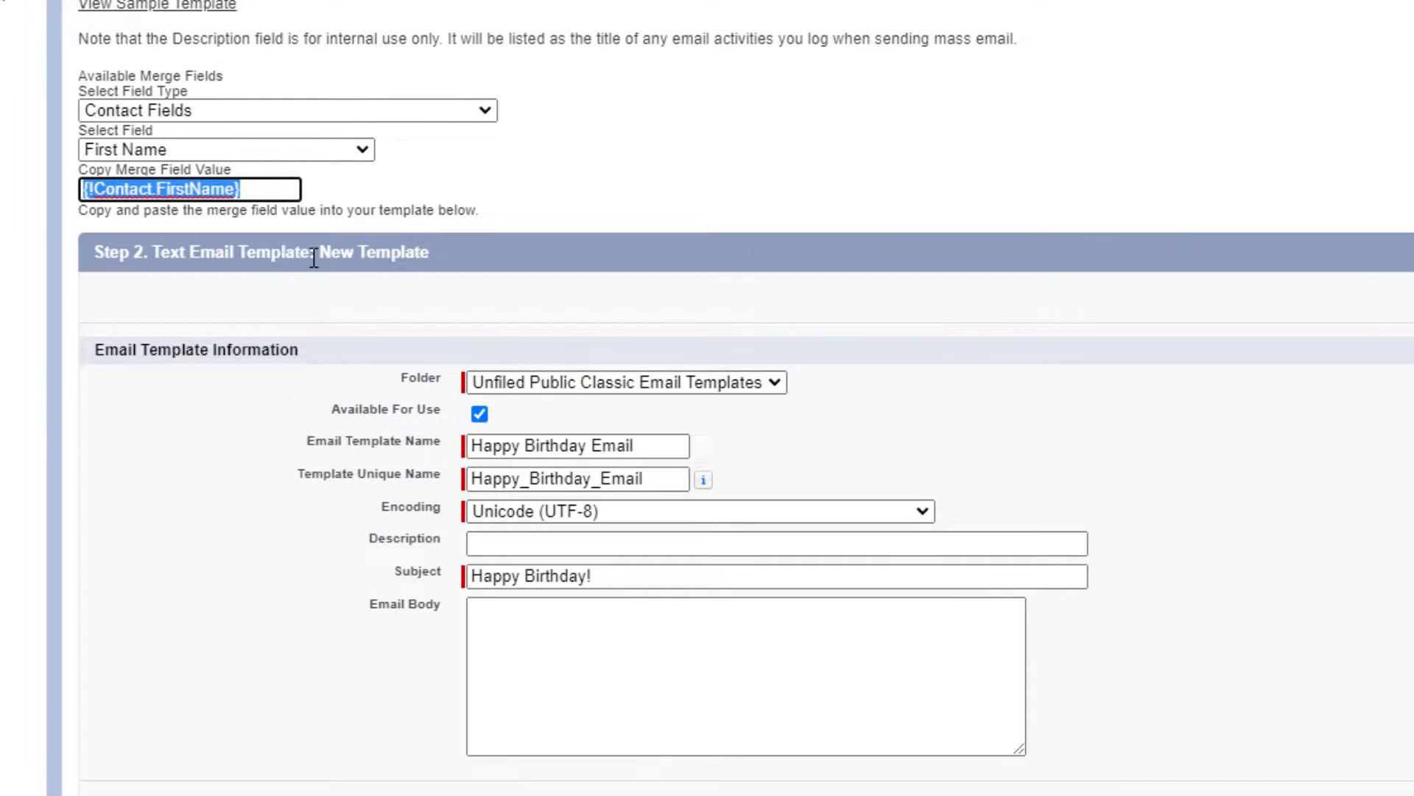
# Step: Write the body "Hi {!Contact.FirstName}, Happy Birthday! The entire universal container team hopes you make it a great one! Best," and save the template
pyautogui.click(513, 692)
pyautogui.write('H')
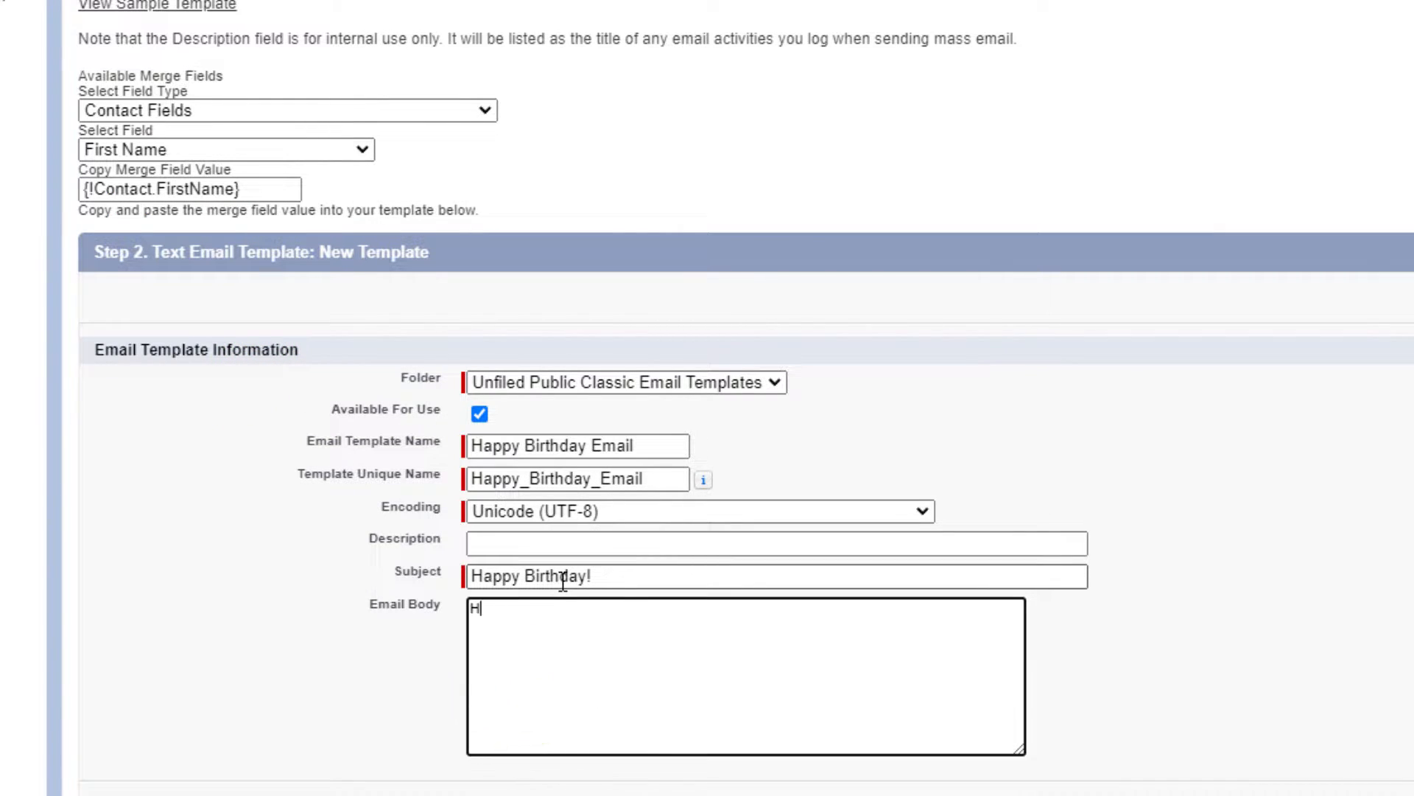
pyautogui.write('i')
pyautogui.hotkey('ctrl', 'v')
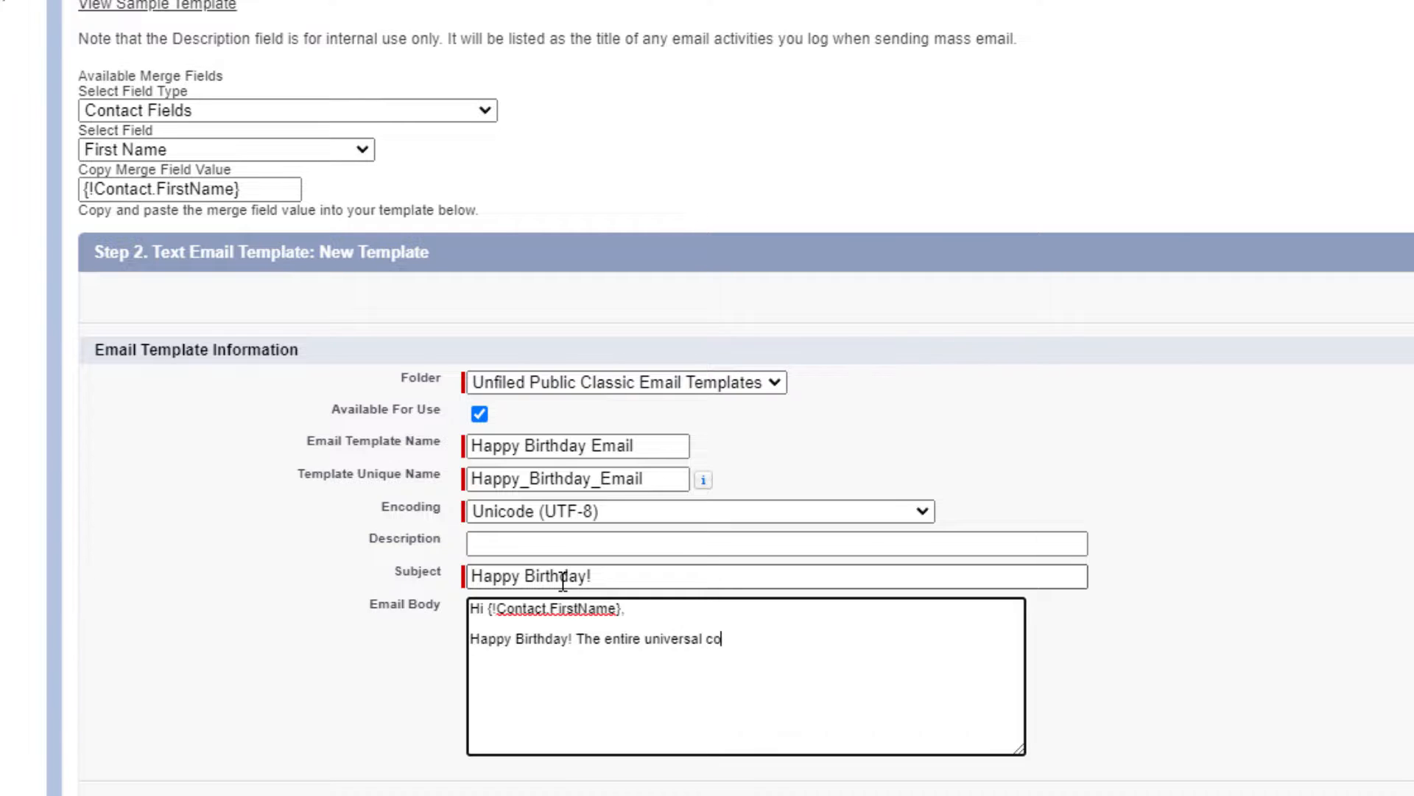
pyautogui.write('team hopes you make it a great one!')
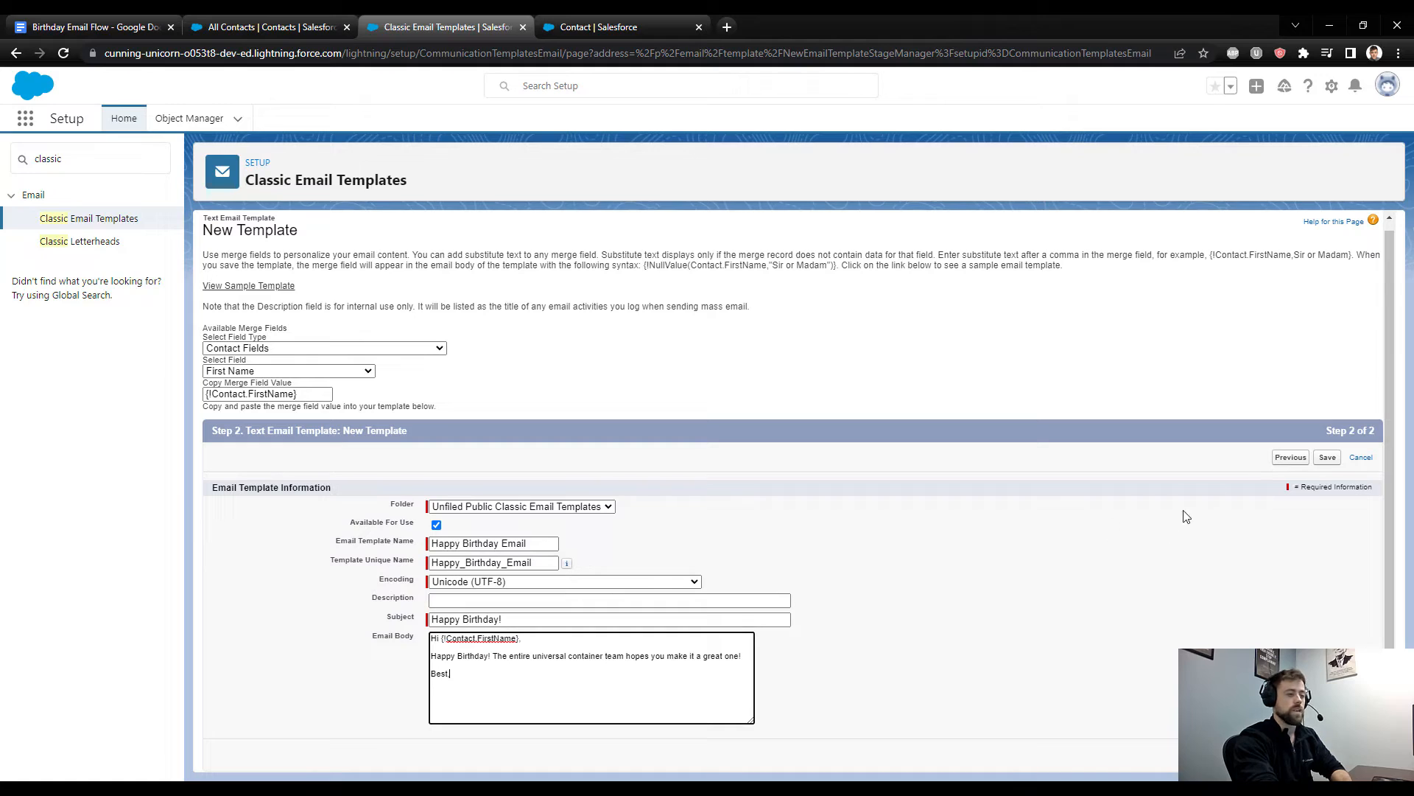
pyautogui.click(1327, 457)
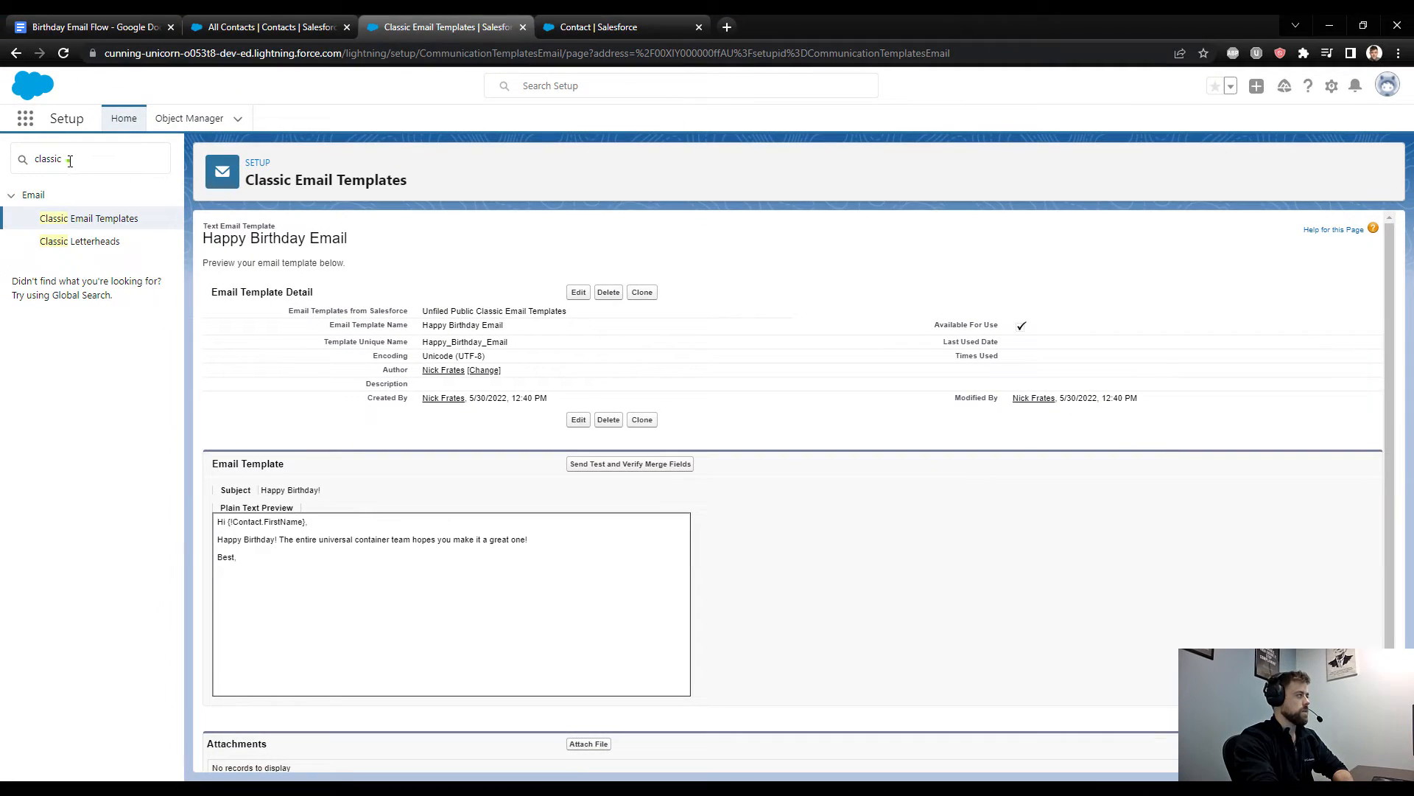
# Step: Search Setup for "email alert", open Email Alerts and continue past the introduction to the list of all alerts
pyautogui.doubleClick(70, 161)
pyautogui.write('email')
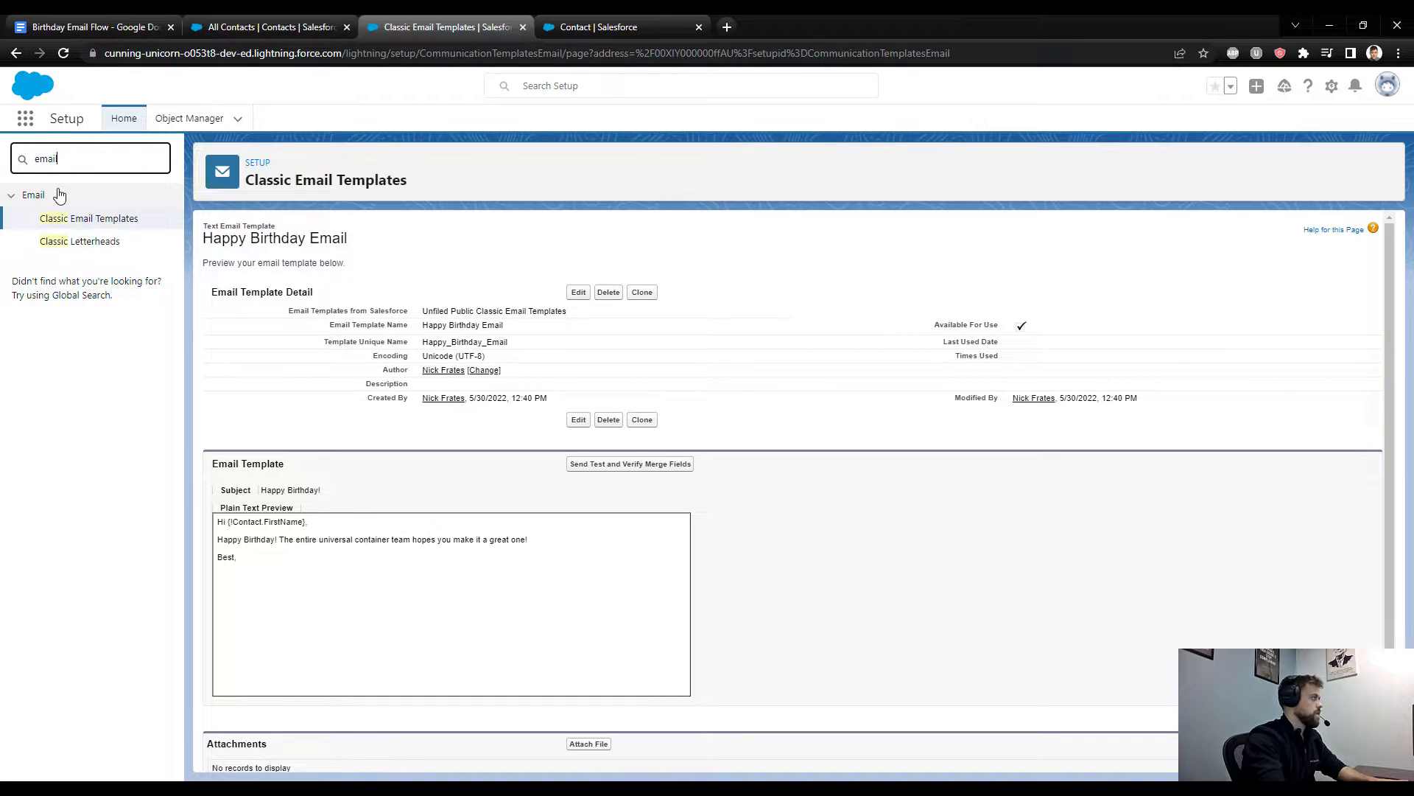
pyautogui.write(' al')
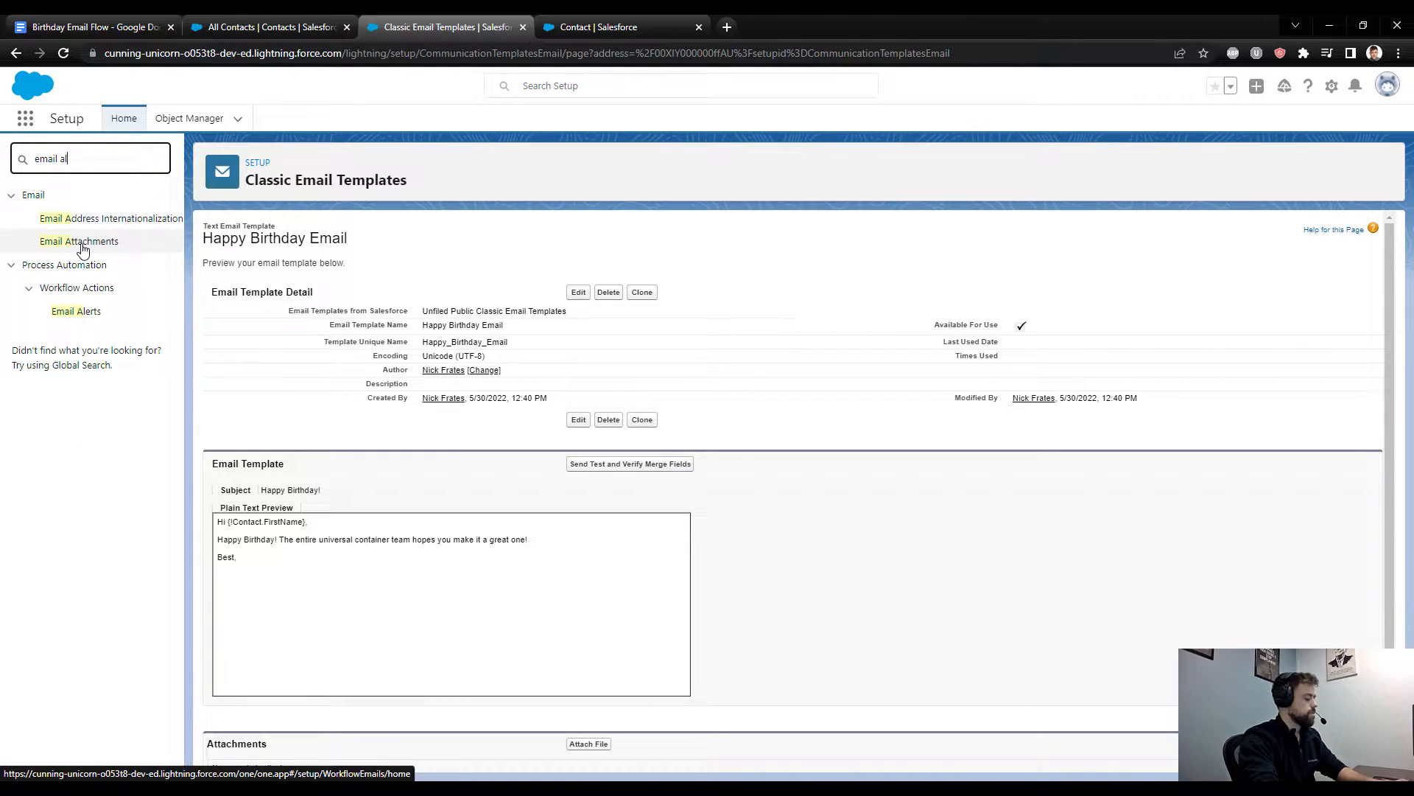
pyautogui.write('ert')
pyautogui.click(70, 246)
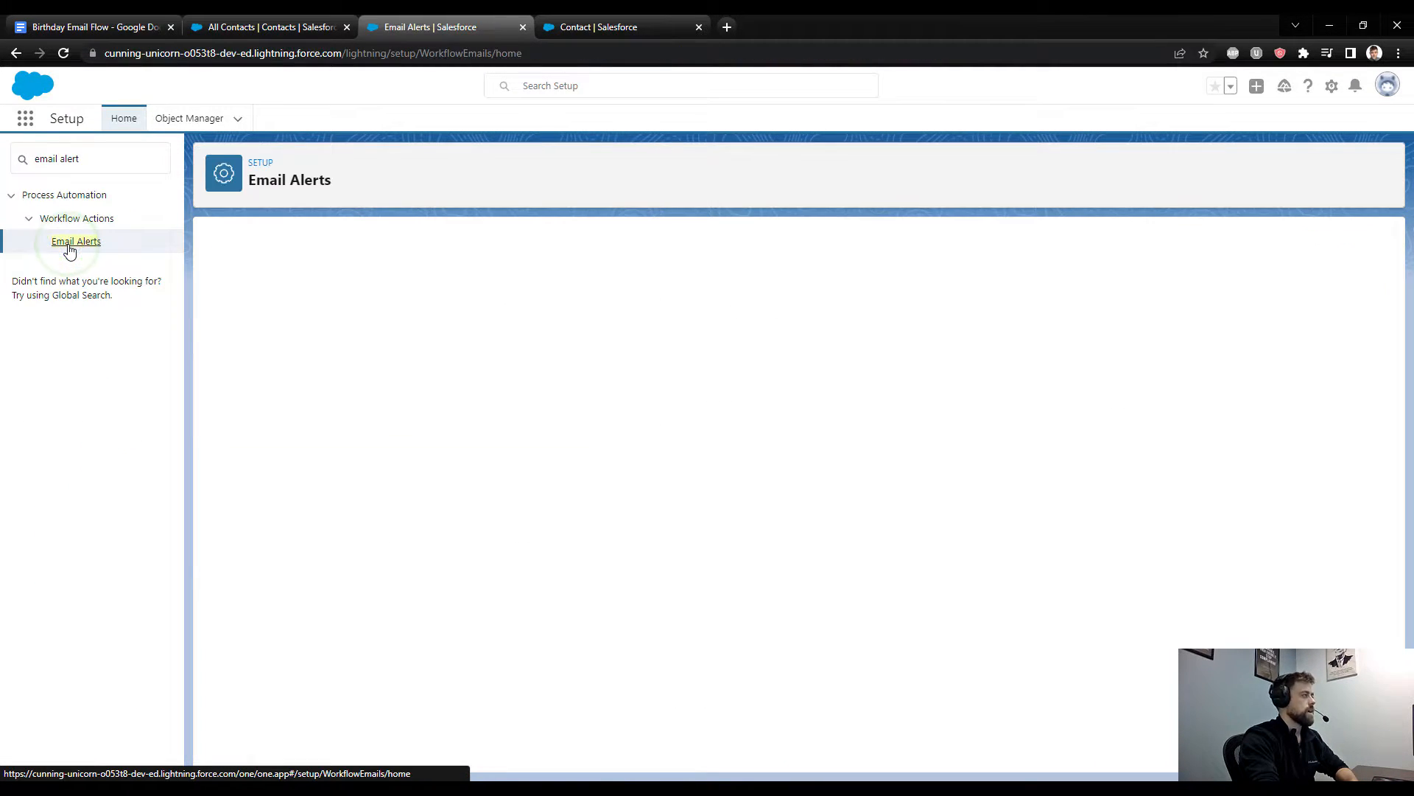
pyautogui.click(231, 608)
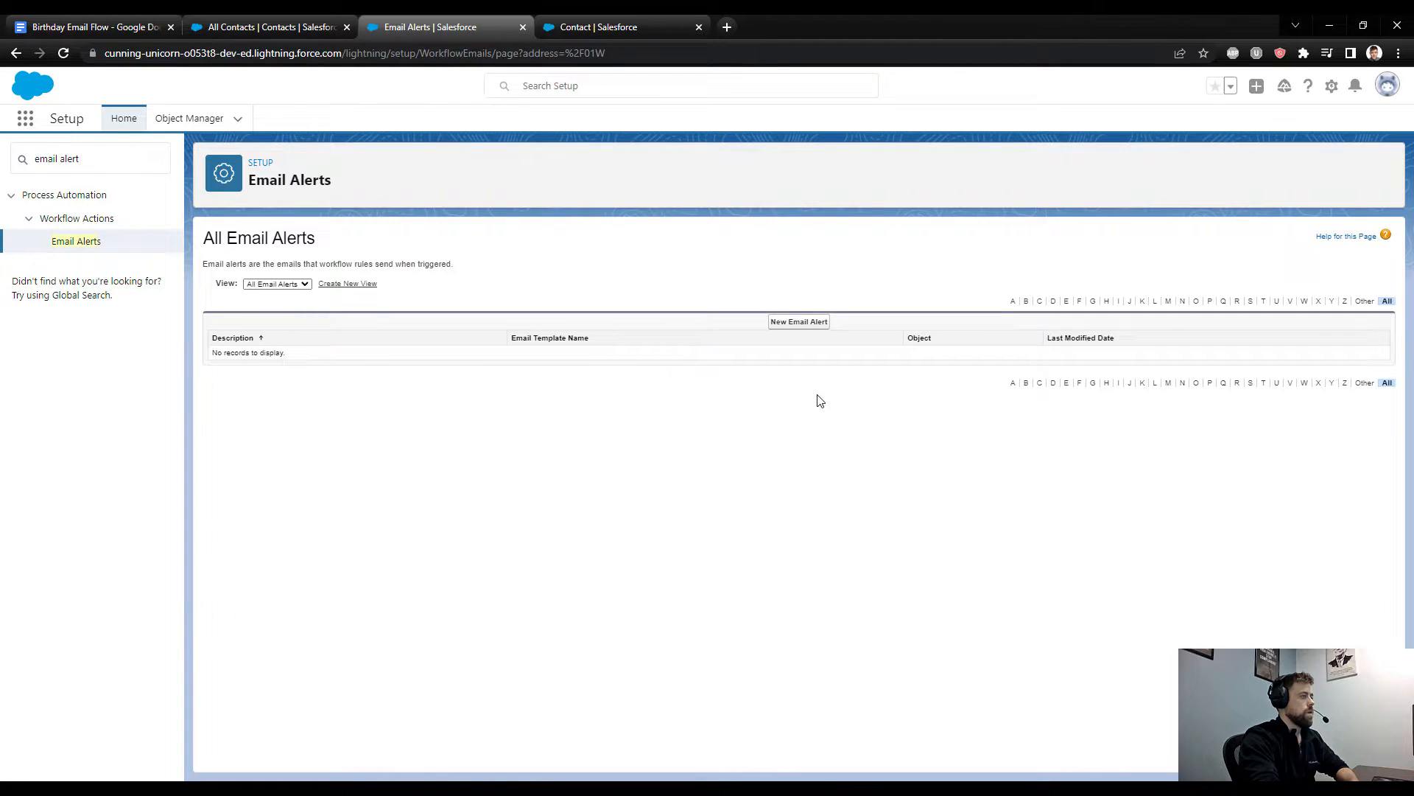
# Step: Start a new email alert with the description Happy Birthday Email and the Contact object
pyautogui.click(810, 321)
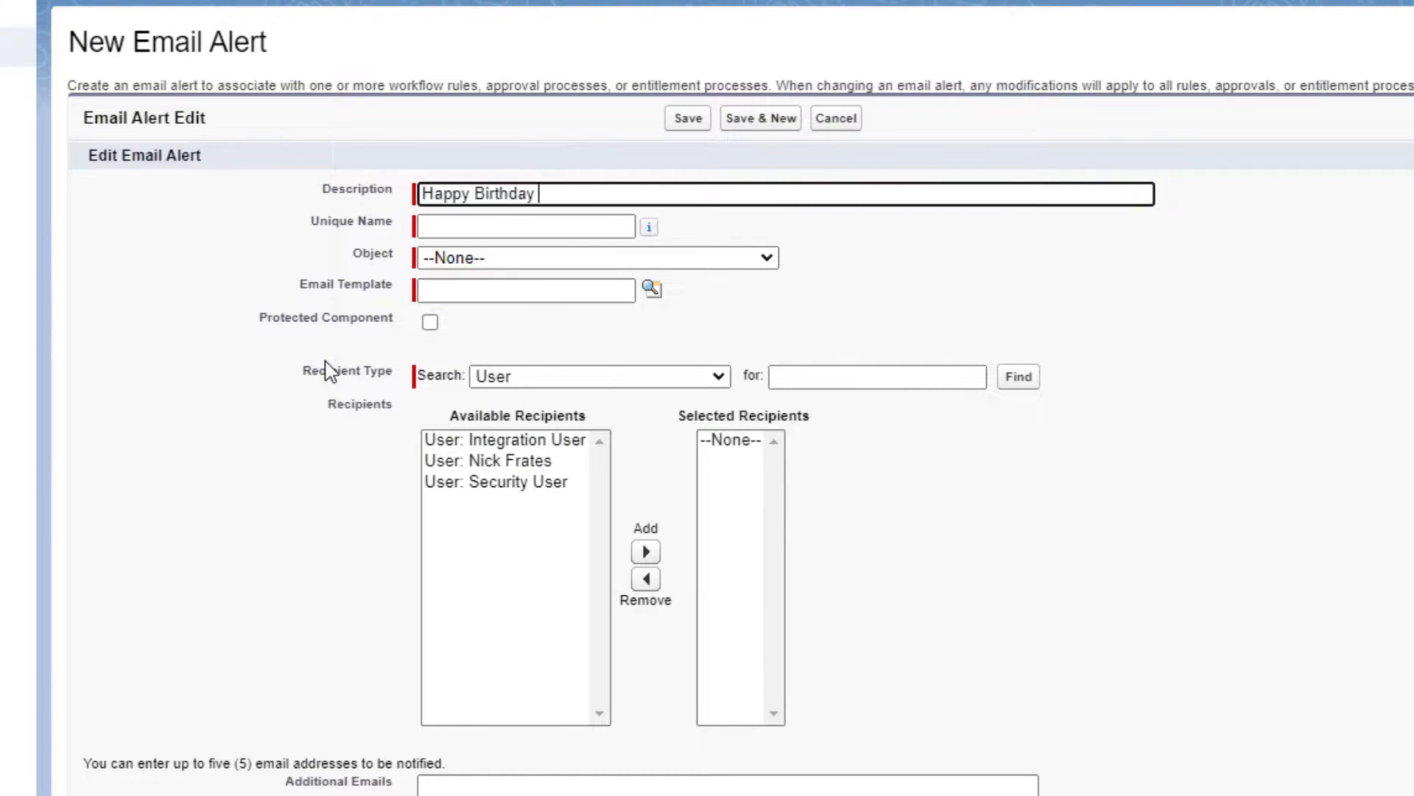
pyautogui.write('Email')
pyautogui.press('Tab')
pyautogui.click(495, 263)
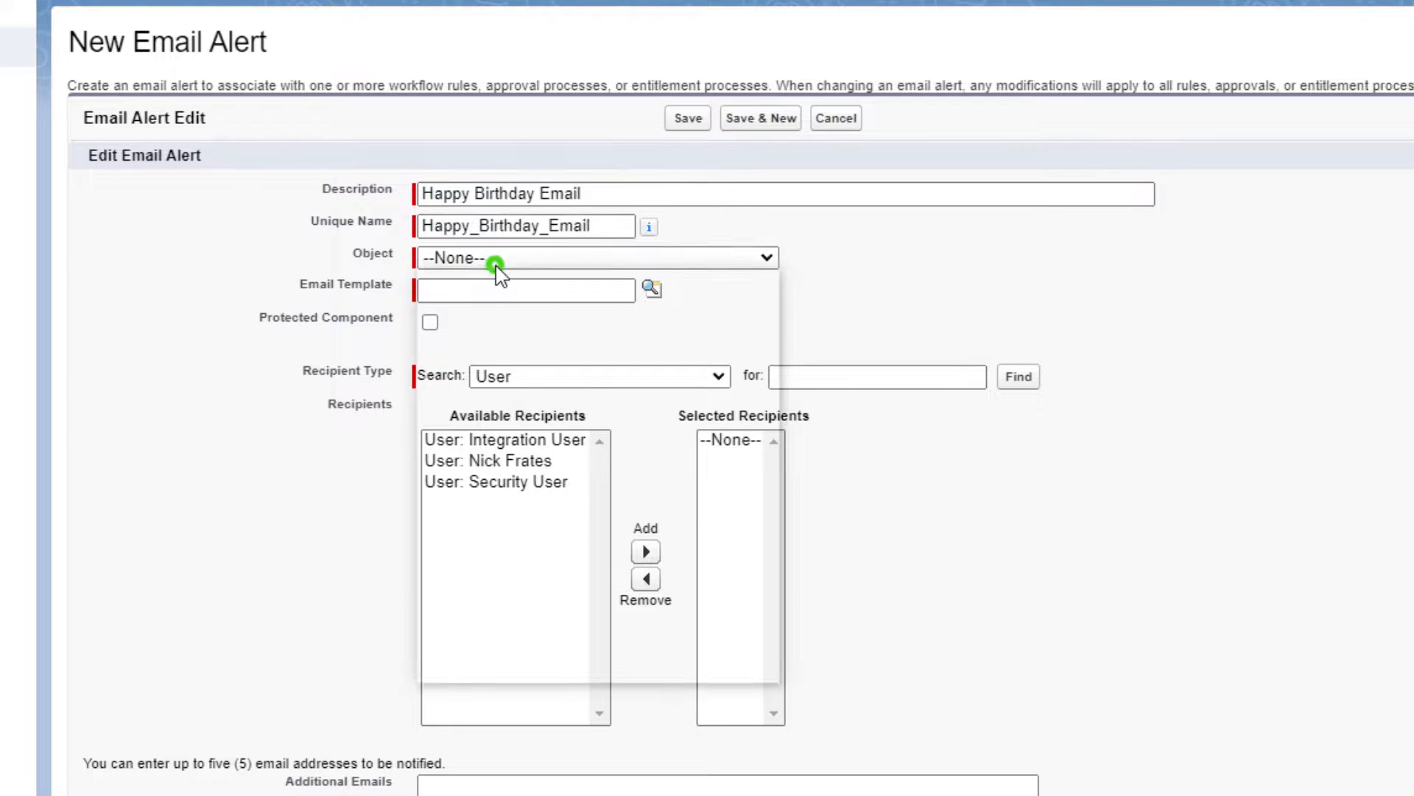
pyautogui.scroll(-4, 543, 537)
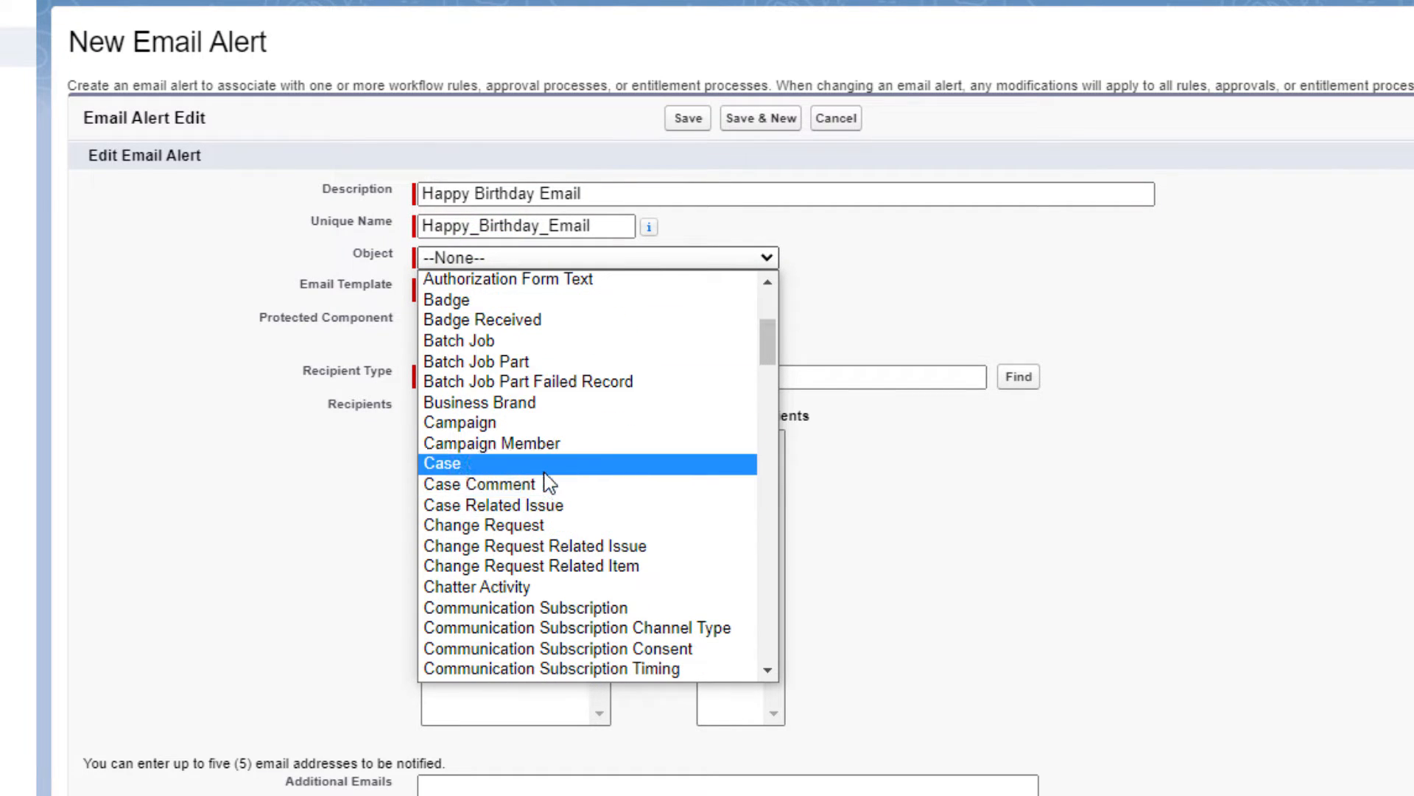
pyautogui.scroll(-8, 545, 479)
pyautogui.scroll(4, 516, 482)
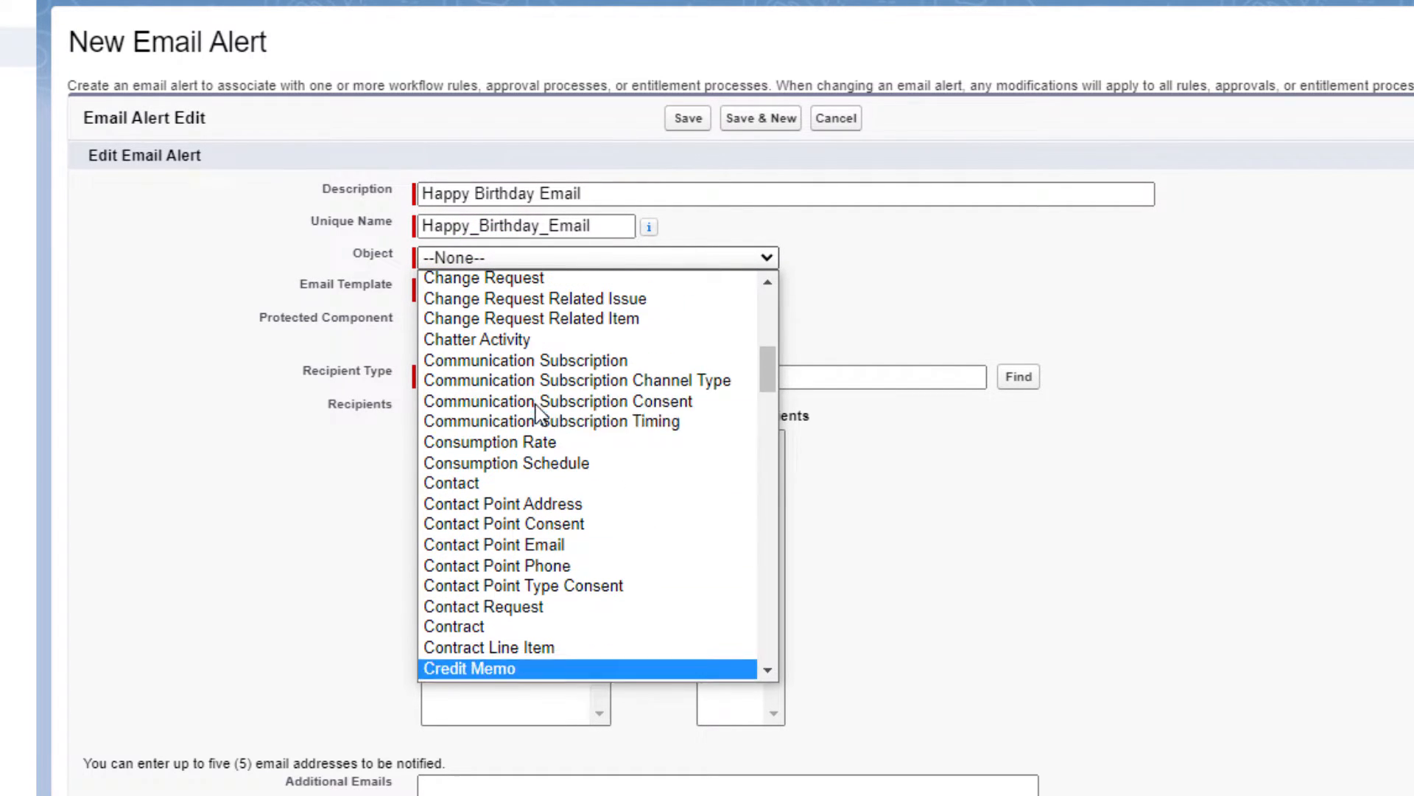
pyautogui.click(507, 486)
# Step: Look up the Happy Birthday Email template and assign it to the email alert
pyautogui.click(651, 296)
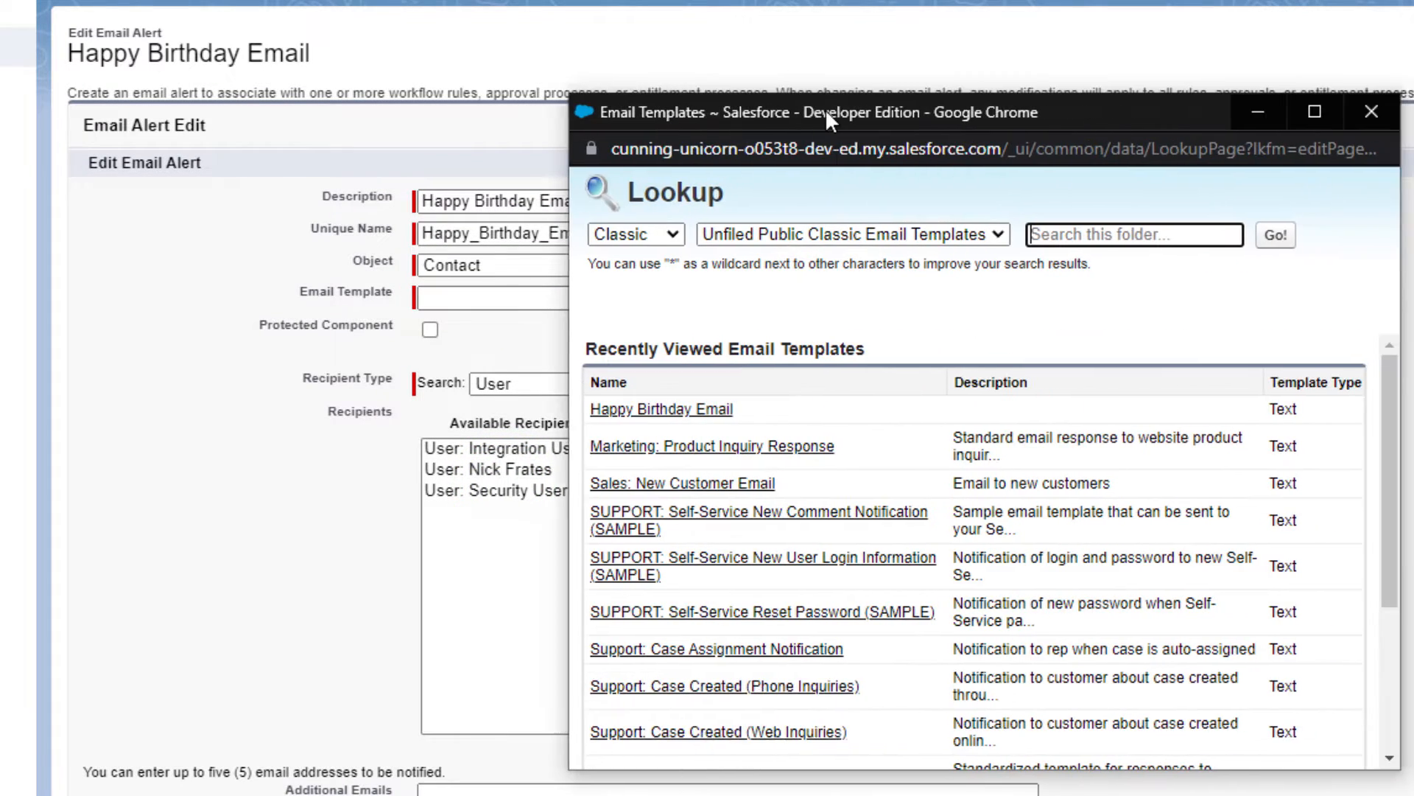
pyautogui.click(687, 407)
pyautogui.click(1081, 459)
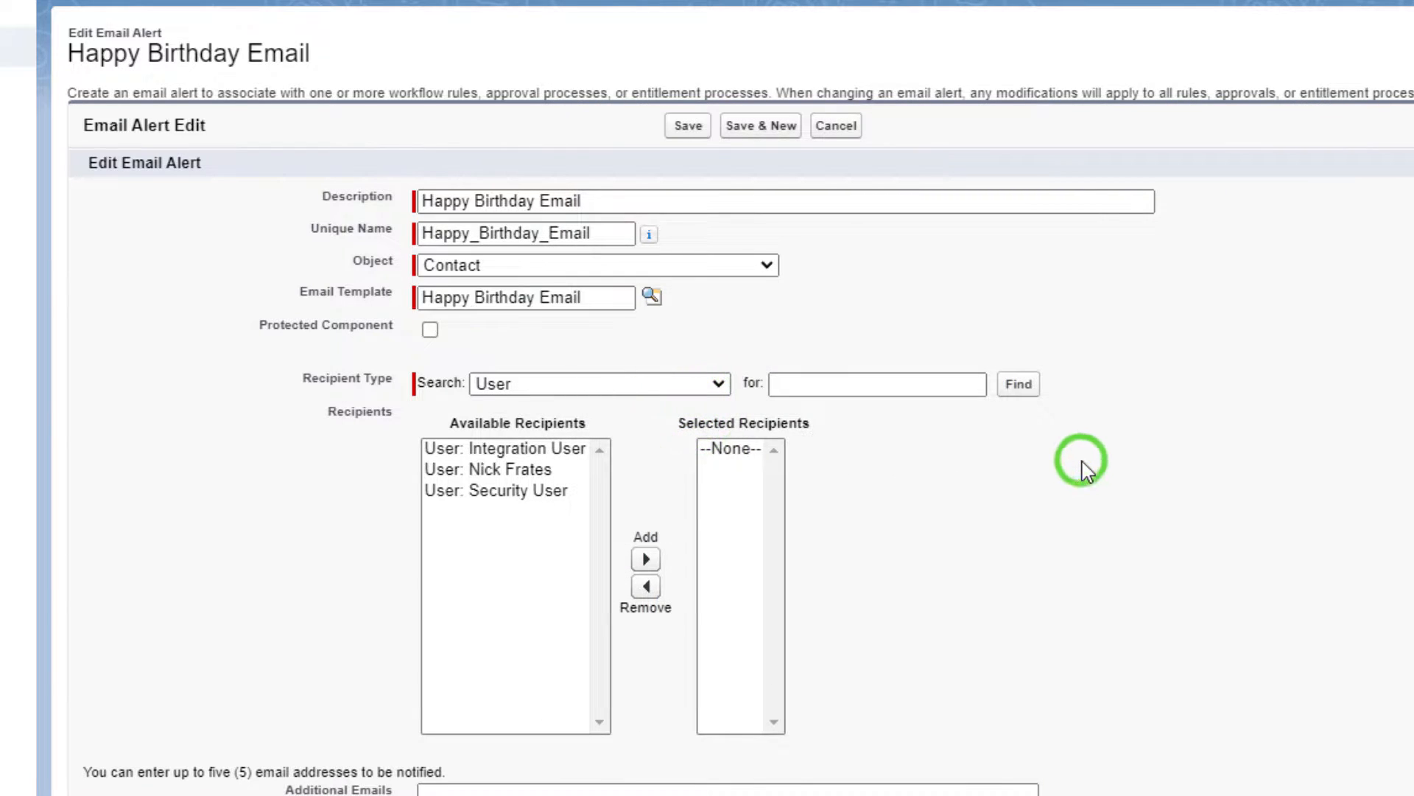
# Step: Change the recipient type to Email Field and add Email Field: Email to the selected recipients
pyautogui.click(625, 382)
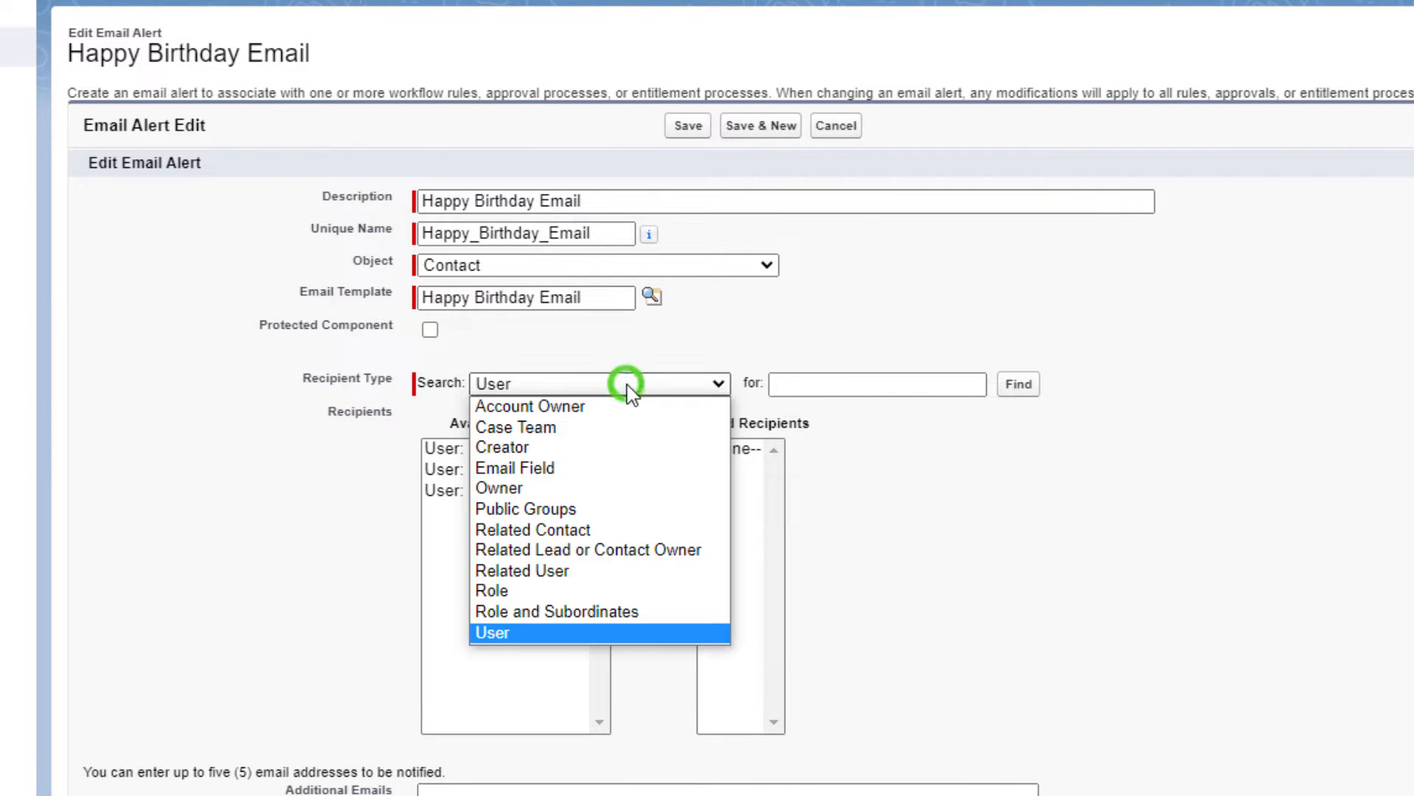
pyautogui.click(587, 471)
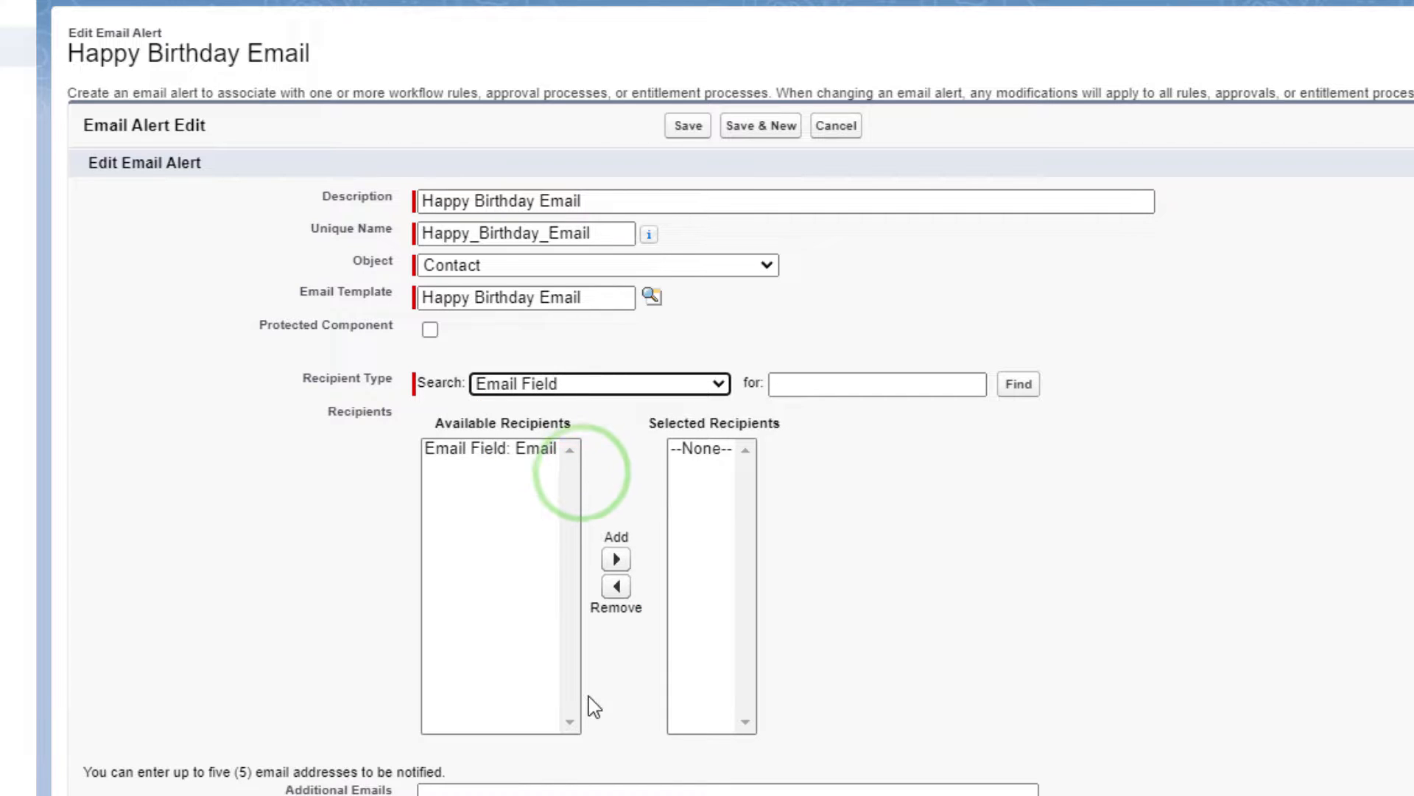
pyautogui.click(536, 449)
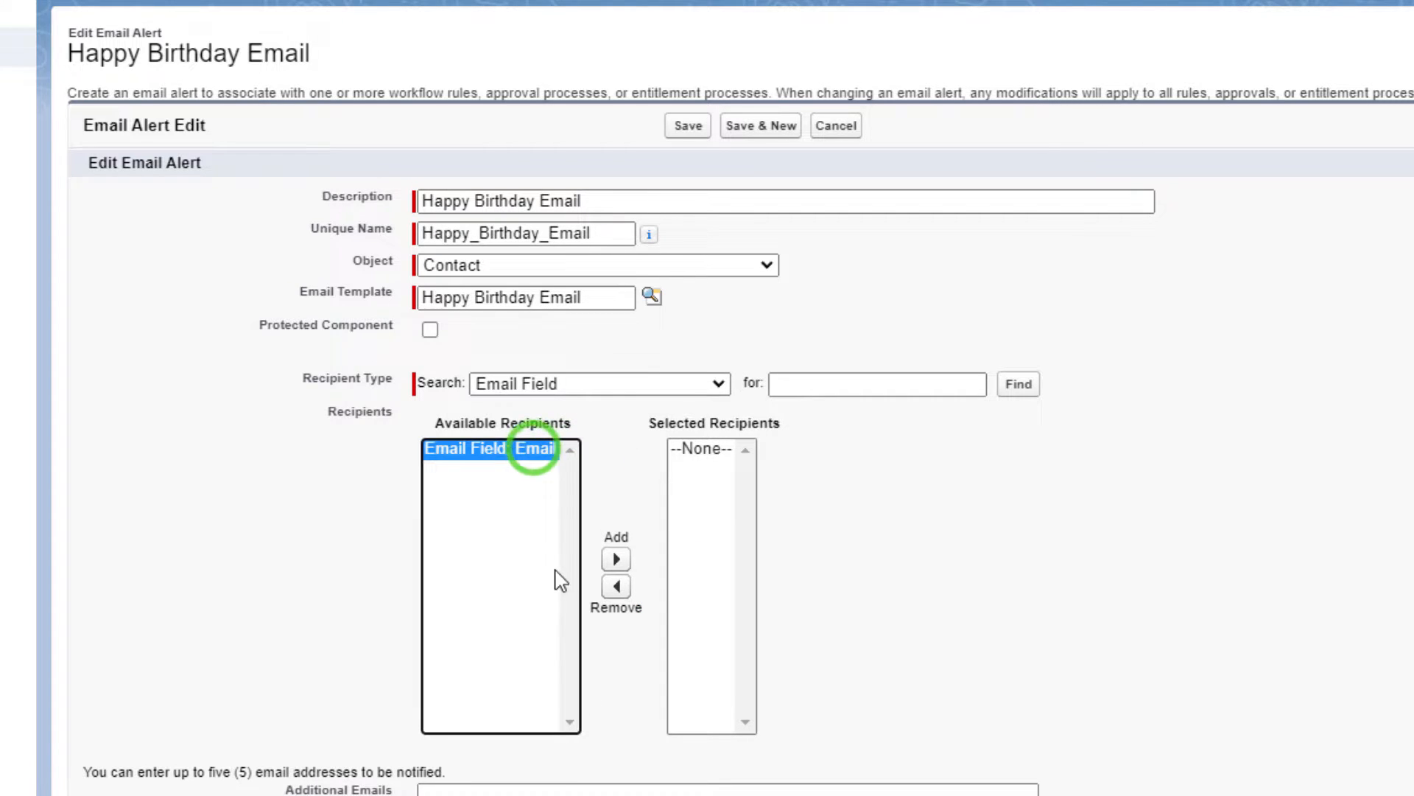
pyautogui.click(616, 559)
pyautogui.click(1088, 586)
pyautogui.scroll(-5, 1087, 586)
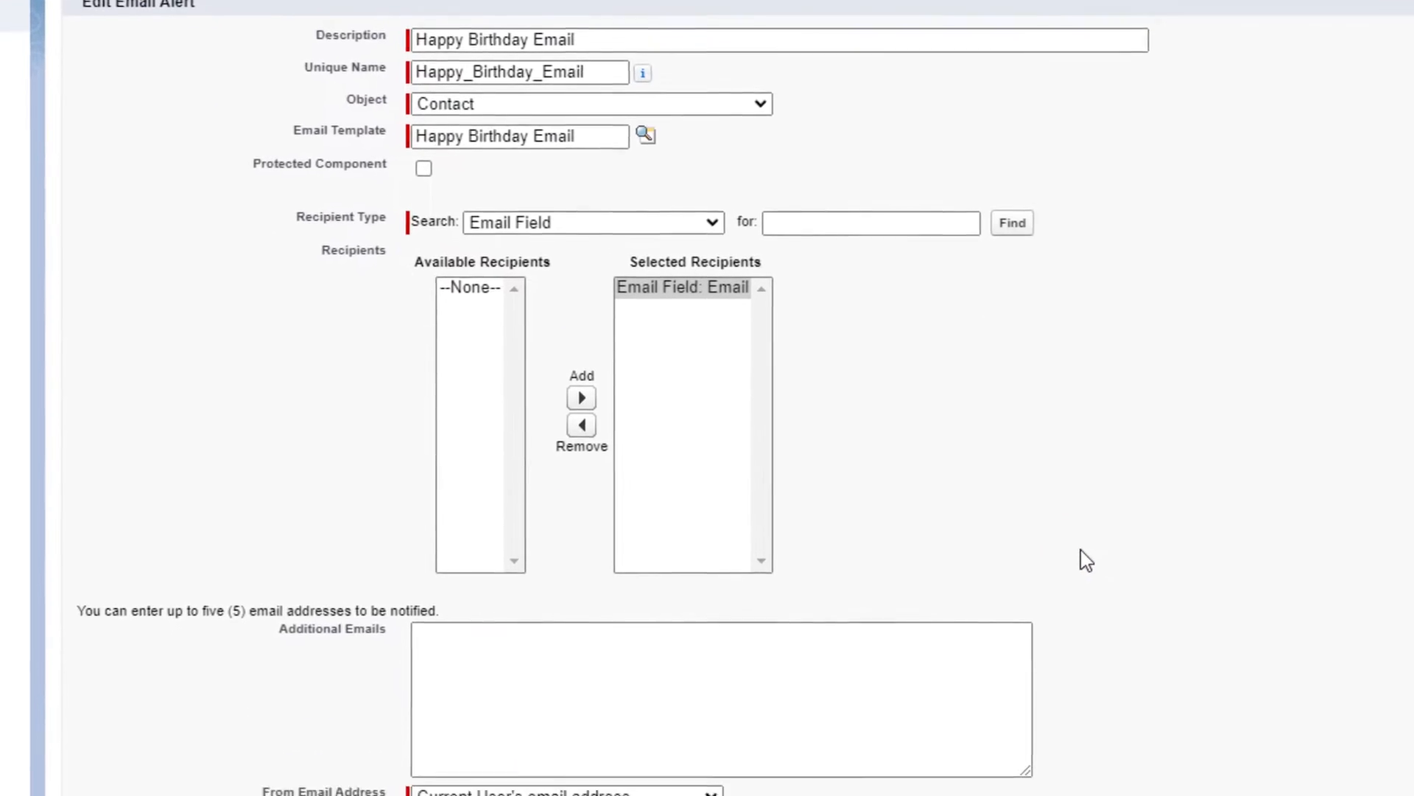
pyautogui.click(567, 661)
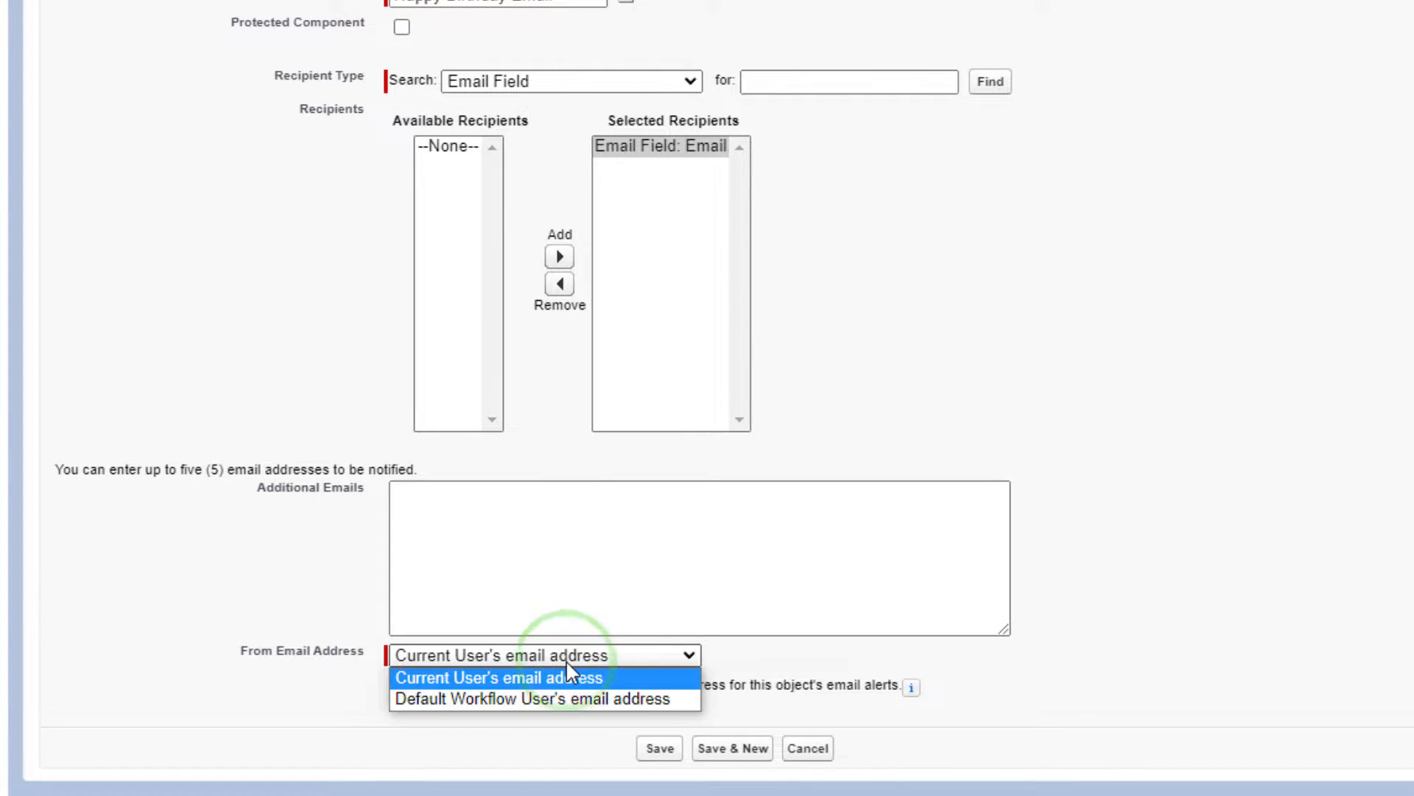
pyautogui.click(570, 700)
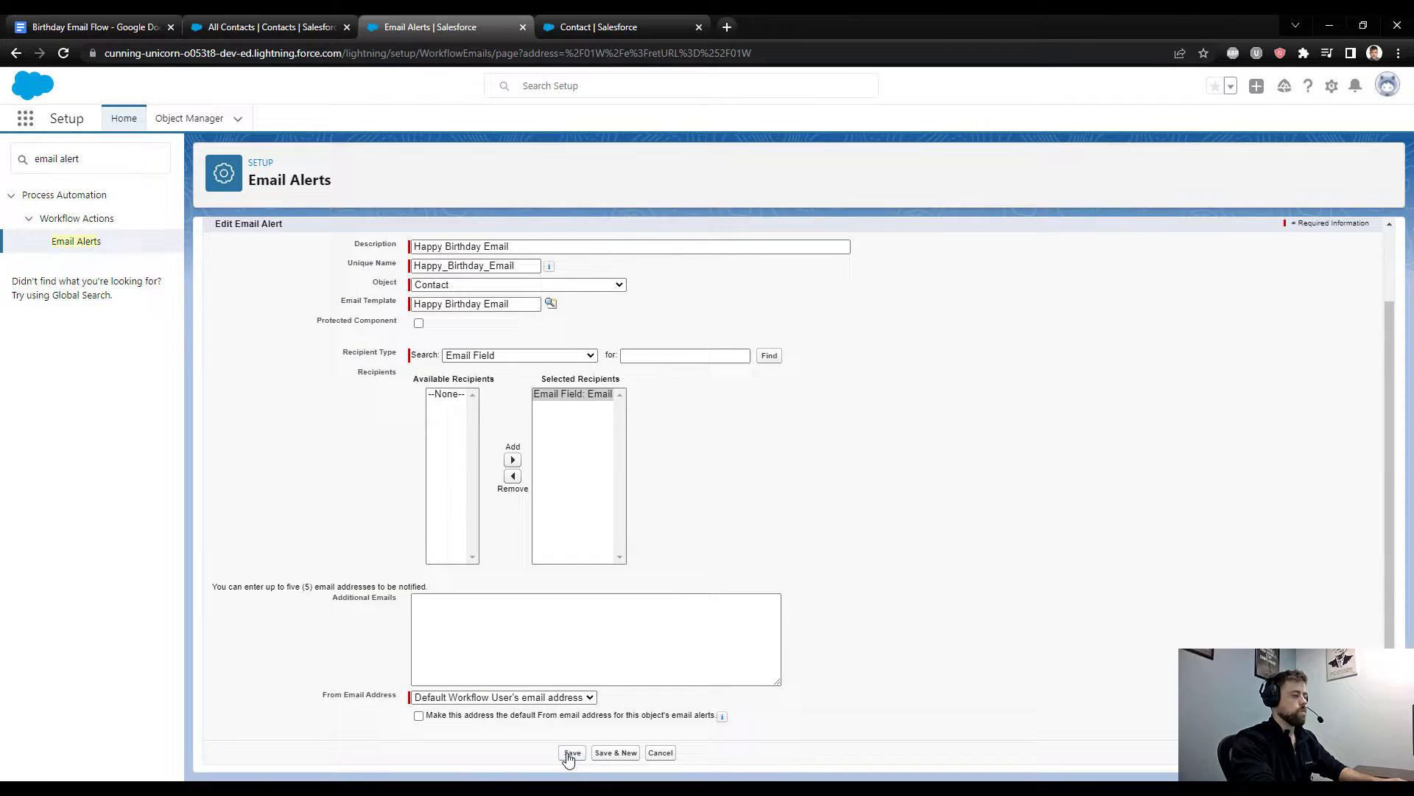
pyautogui.click(571, 753)
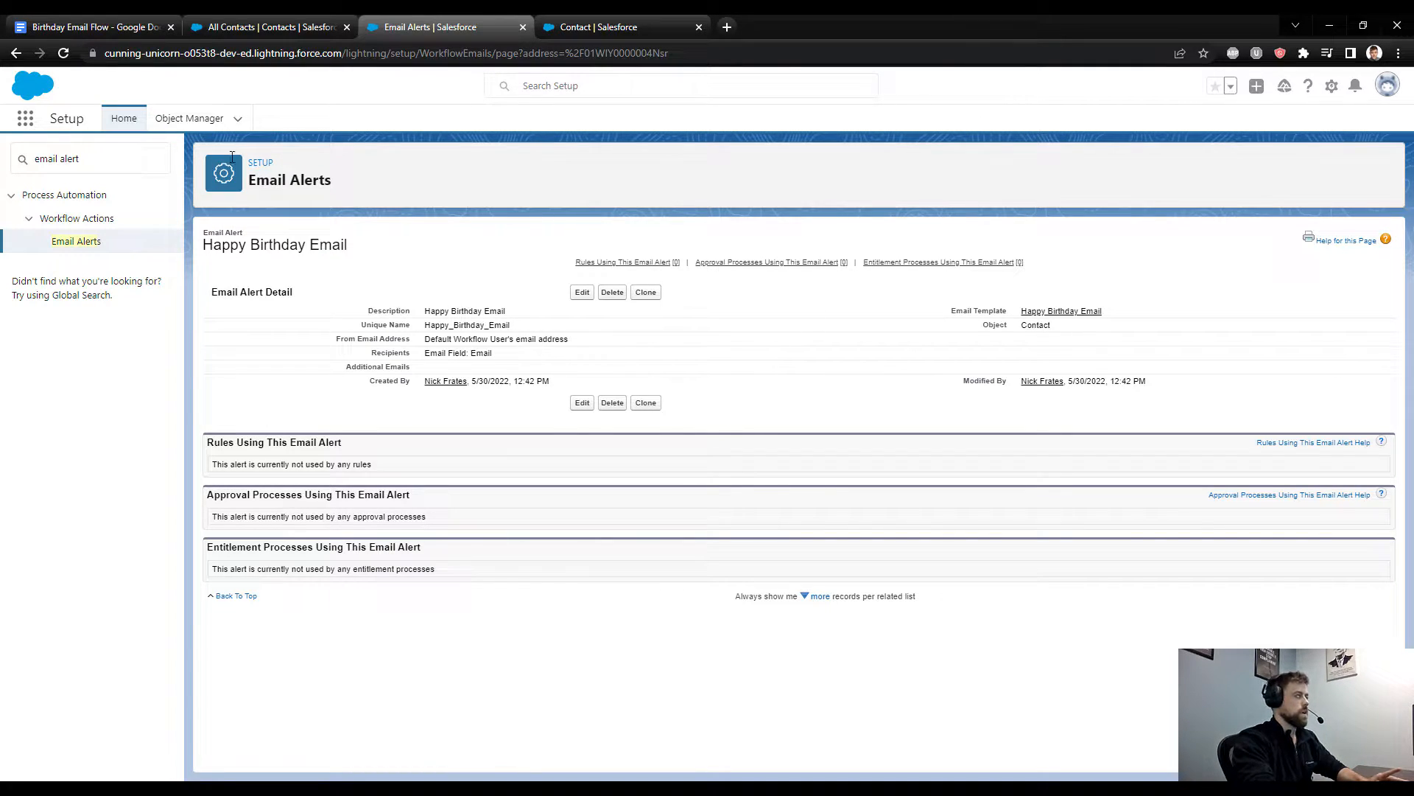
# Step: Search Setup for "process auto" and open Process Automation Settings to check the Default Workflow User
pyautogui.click(114, 150)
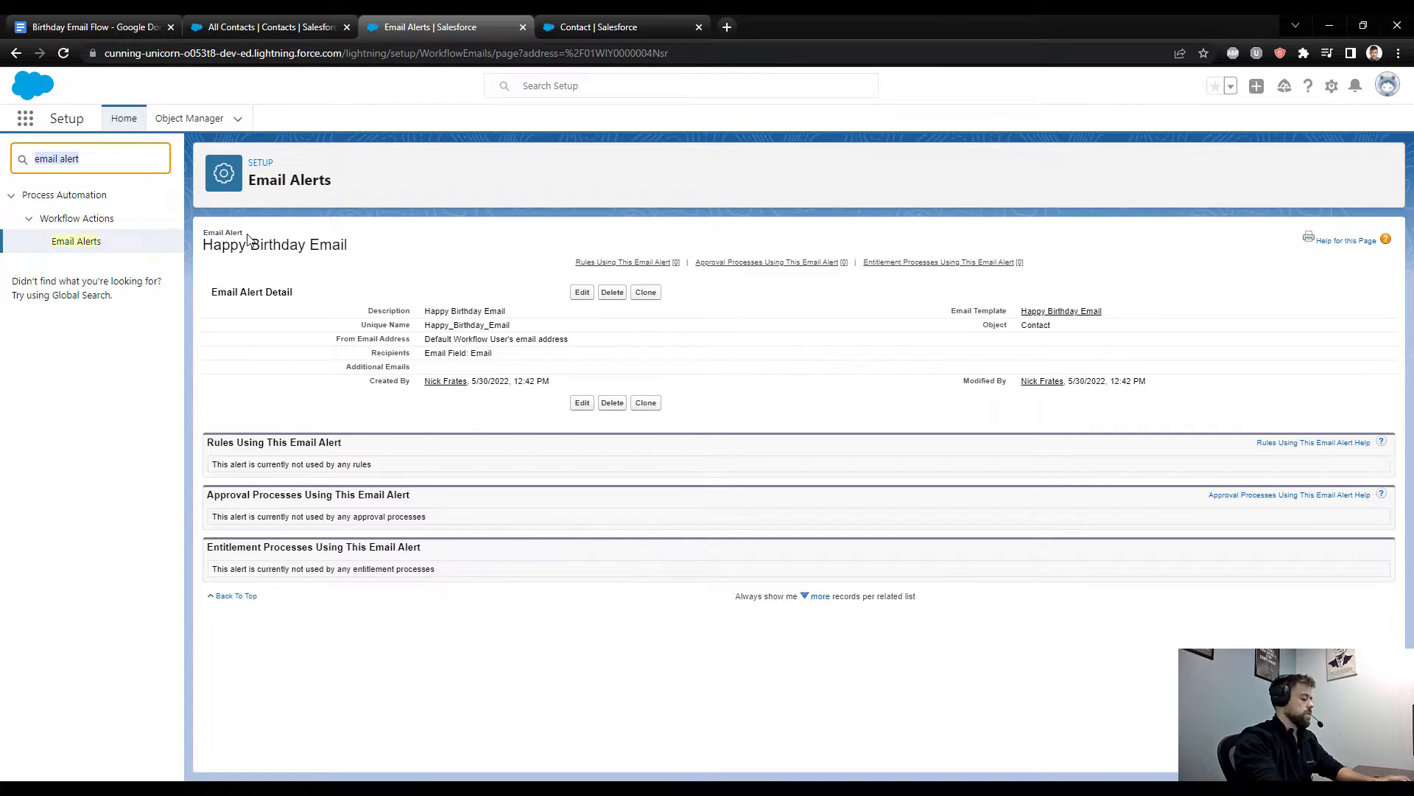
pyautogui.write('proces')
pyautogui.write('ss')
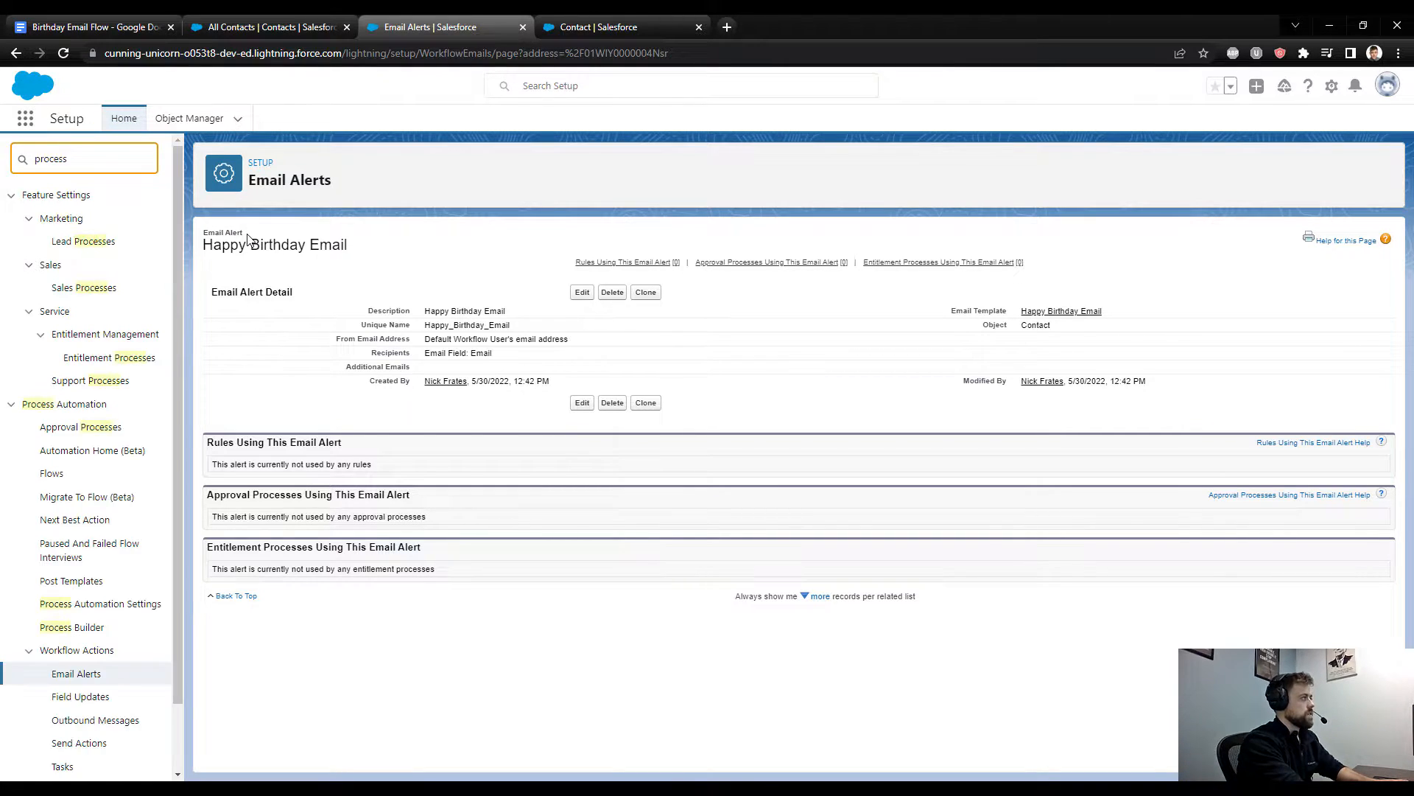
pyautogui.write(' auto')
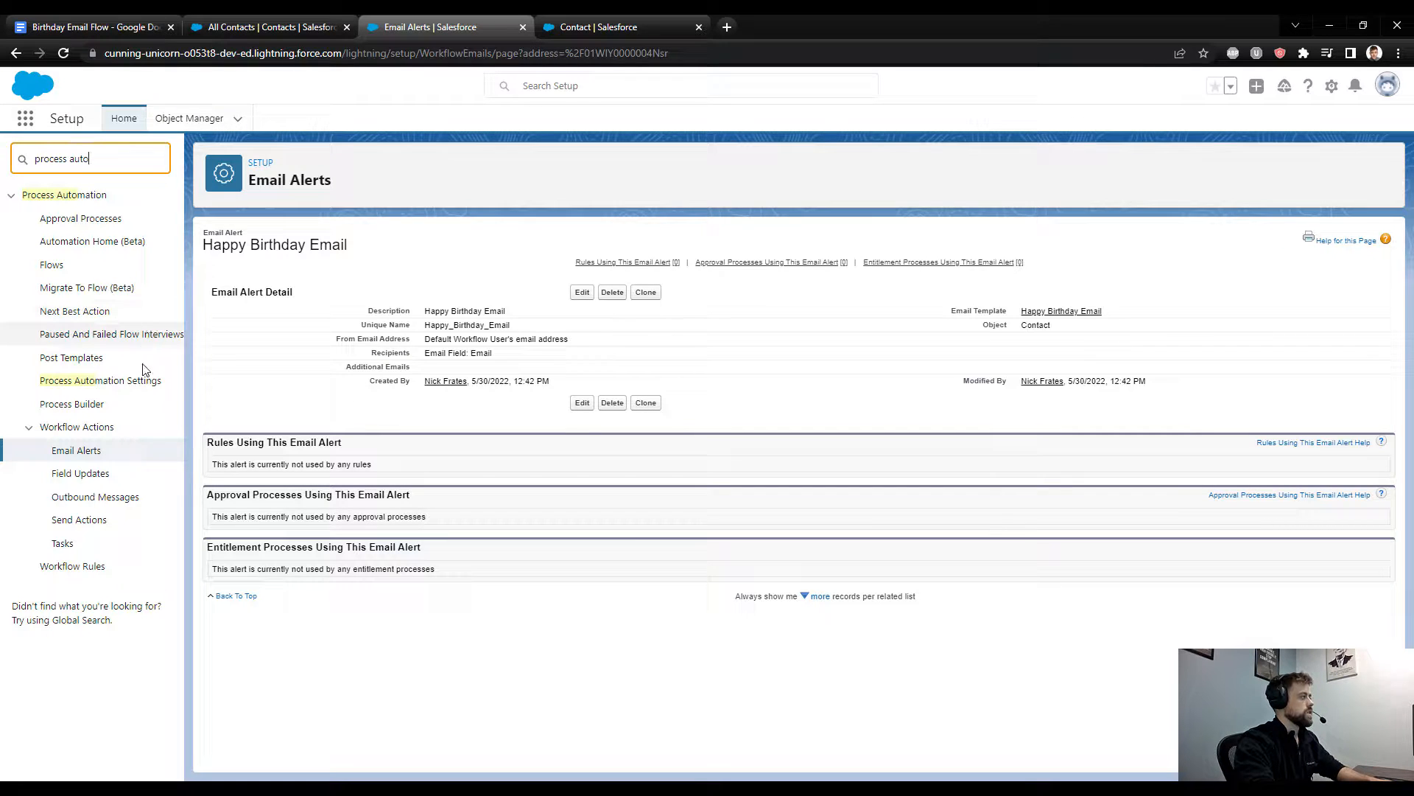
pyautogui.click(133, 385)
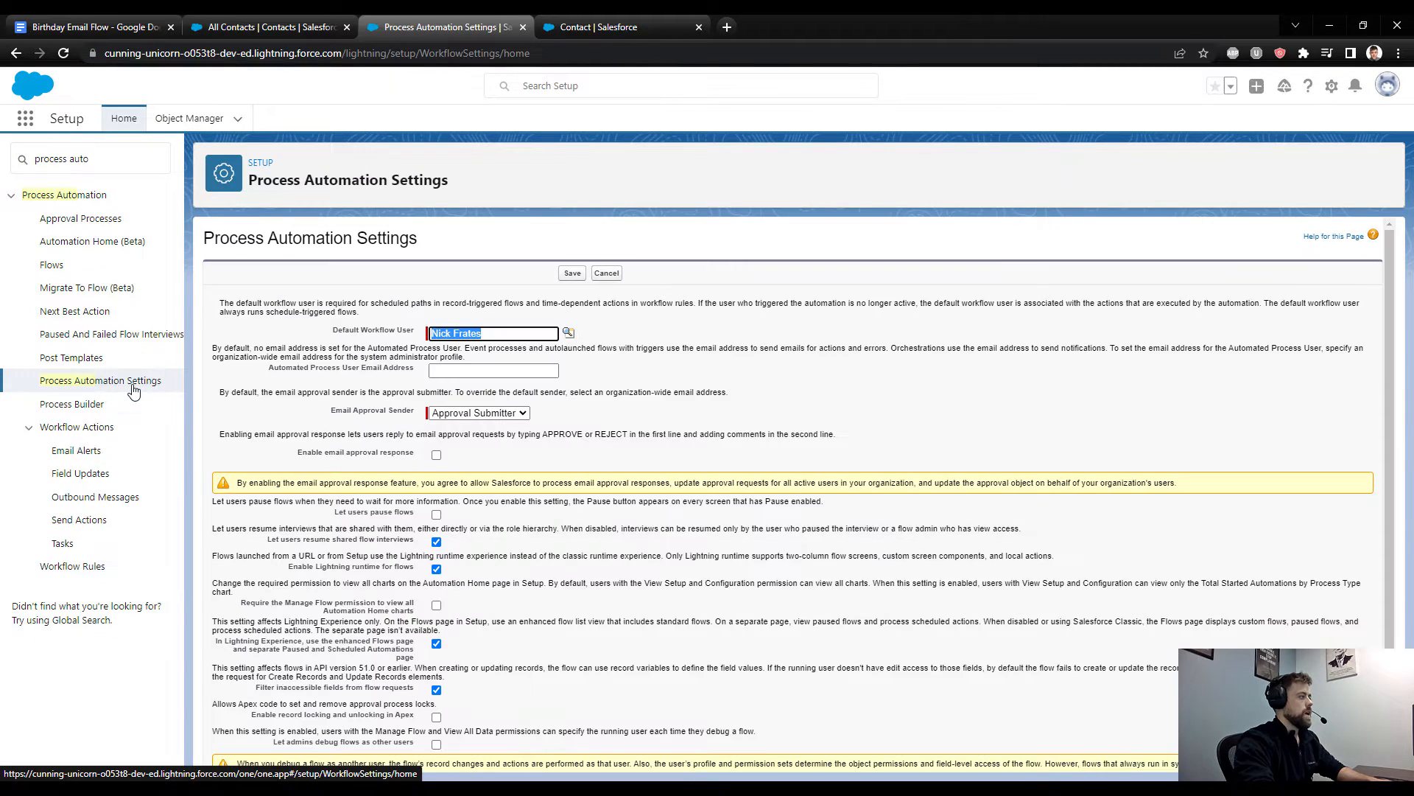
pyautogui.click(725, 338)
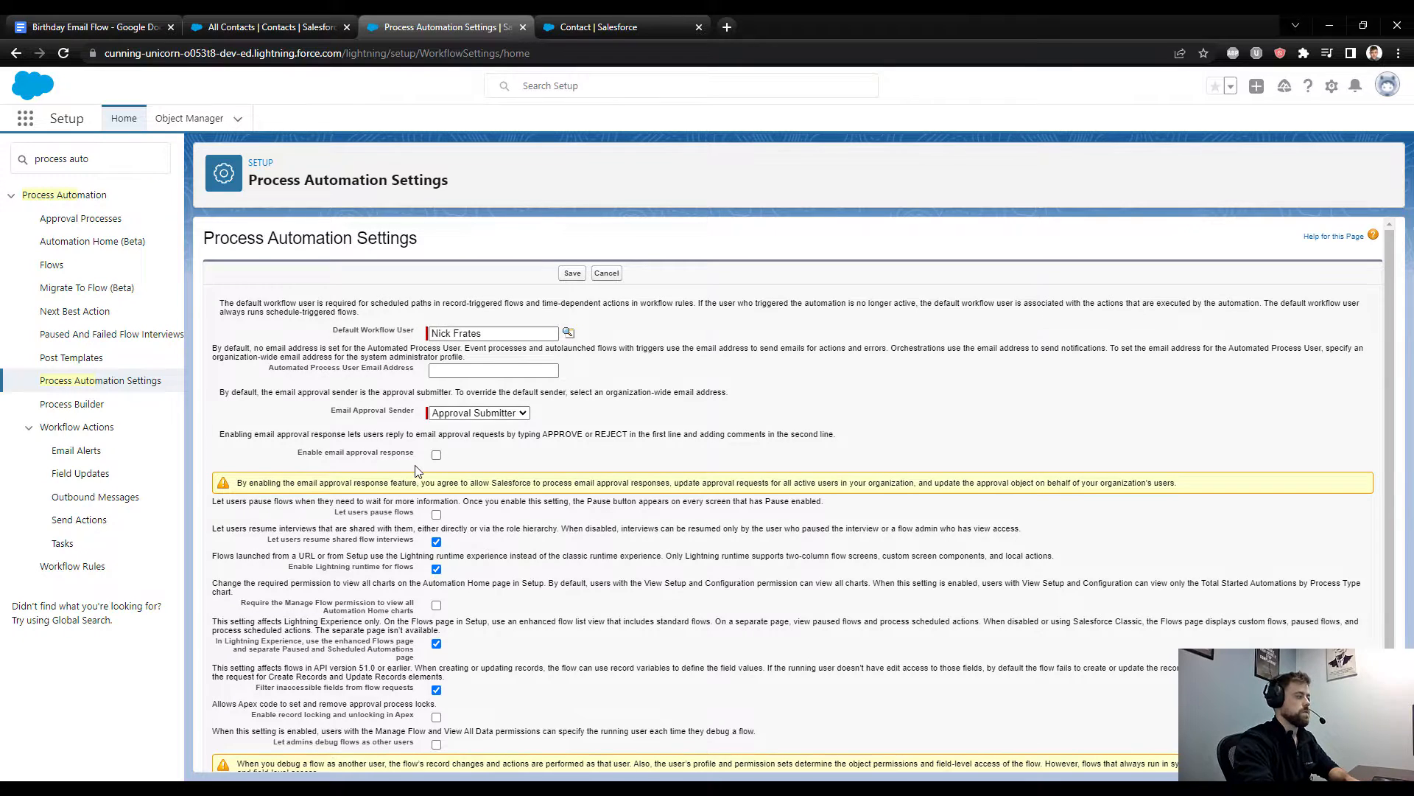
# Step: Search Setup for "enhanced" and open Enhanced Email to check whether it is enabled
pyautogui.click(105, 166)
pyautogui.tripleClick(81, 166)
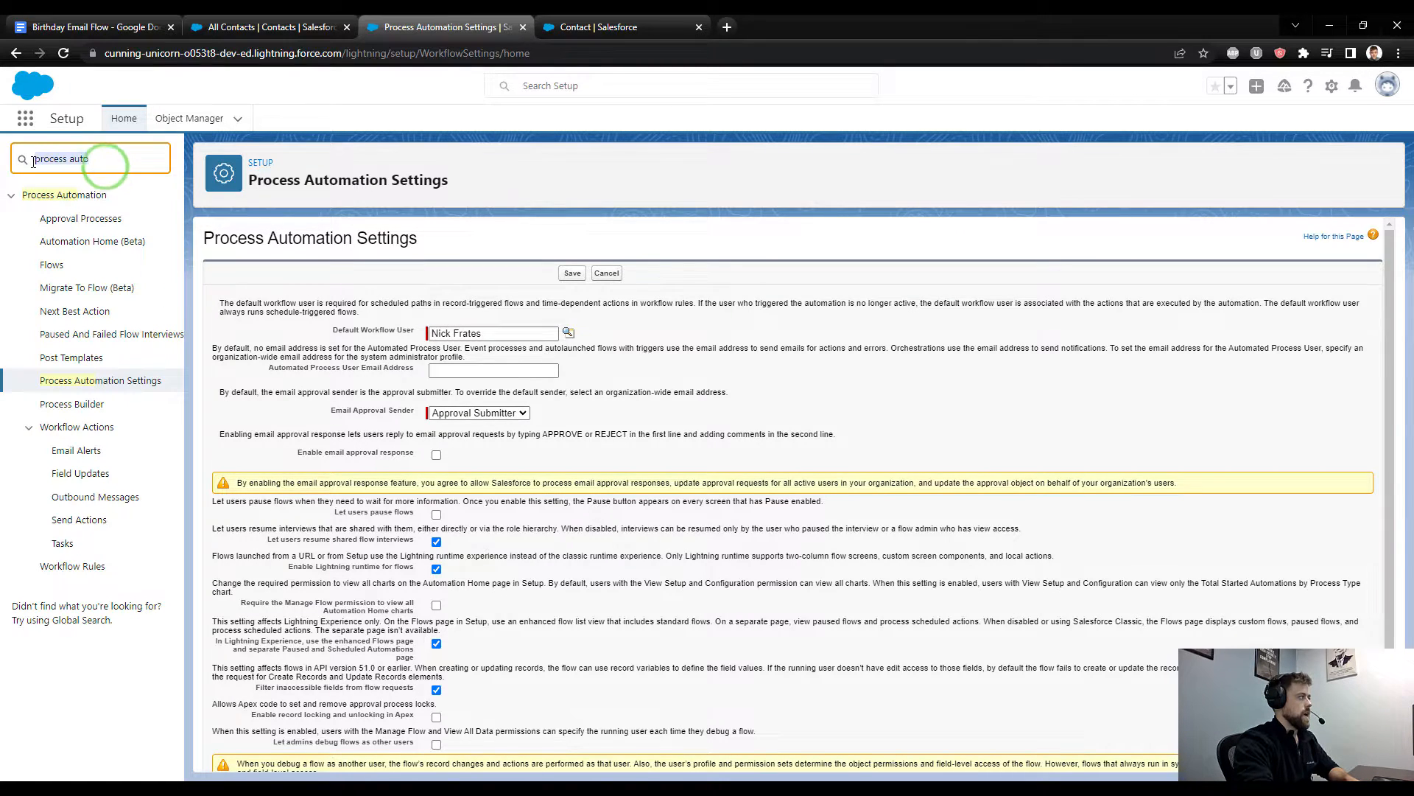
pyautogui.write('enhanced')
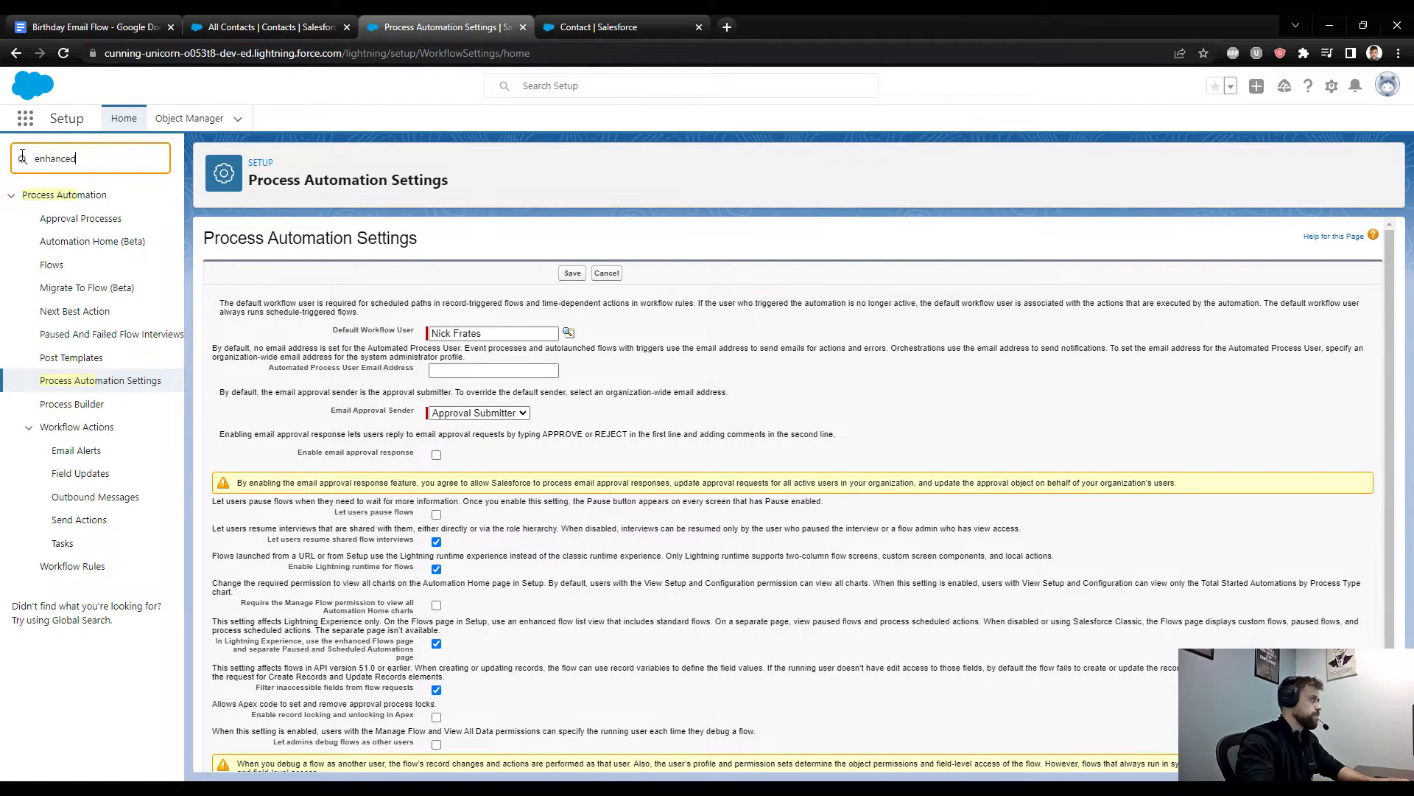
pyautogui.click(64, 219)
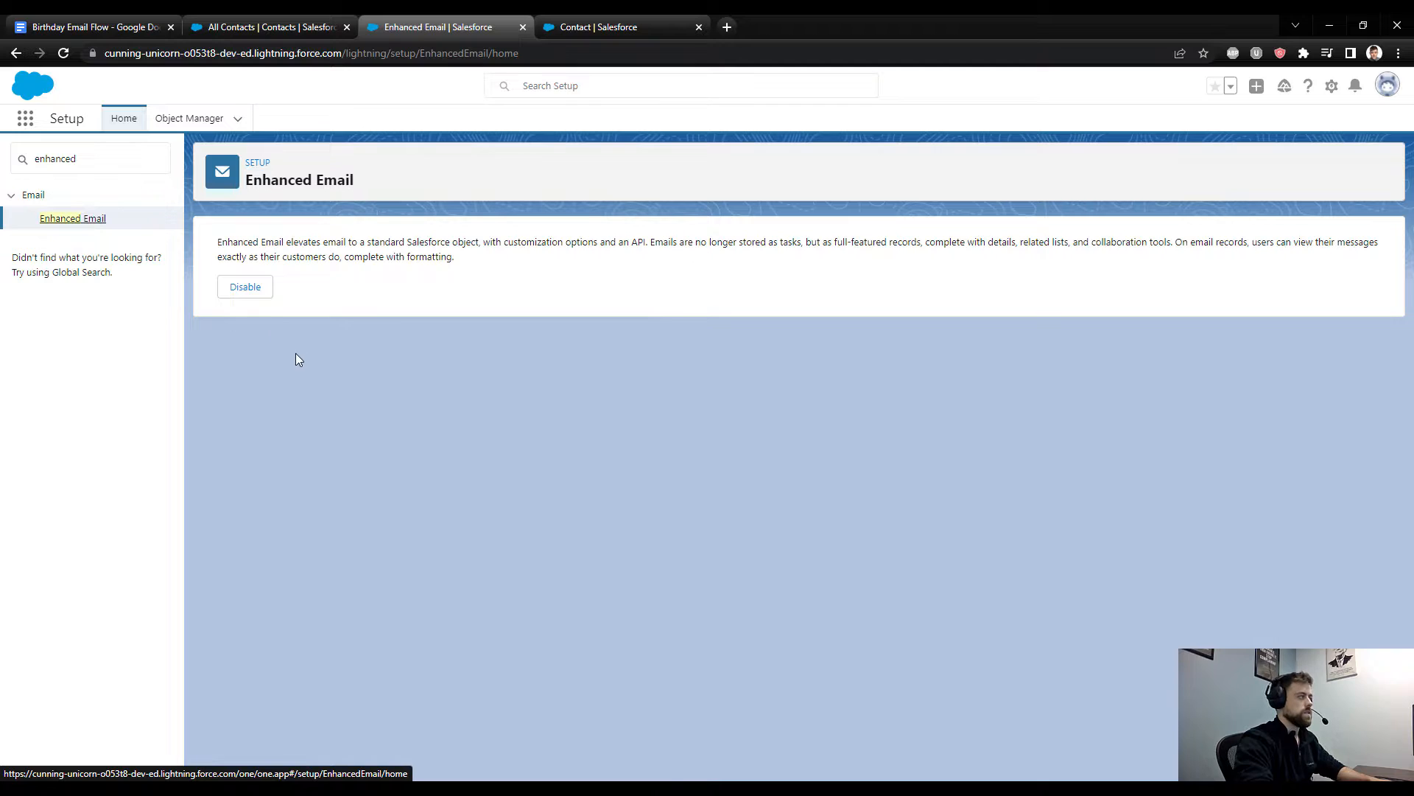
# Step: Disable Enhanced Email and enable it again
pyautogui.click(231, 295)
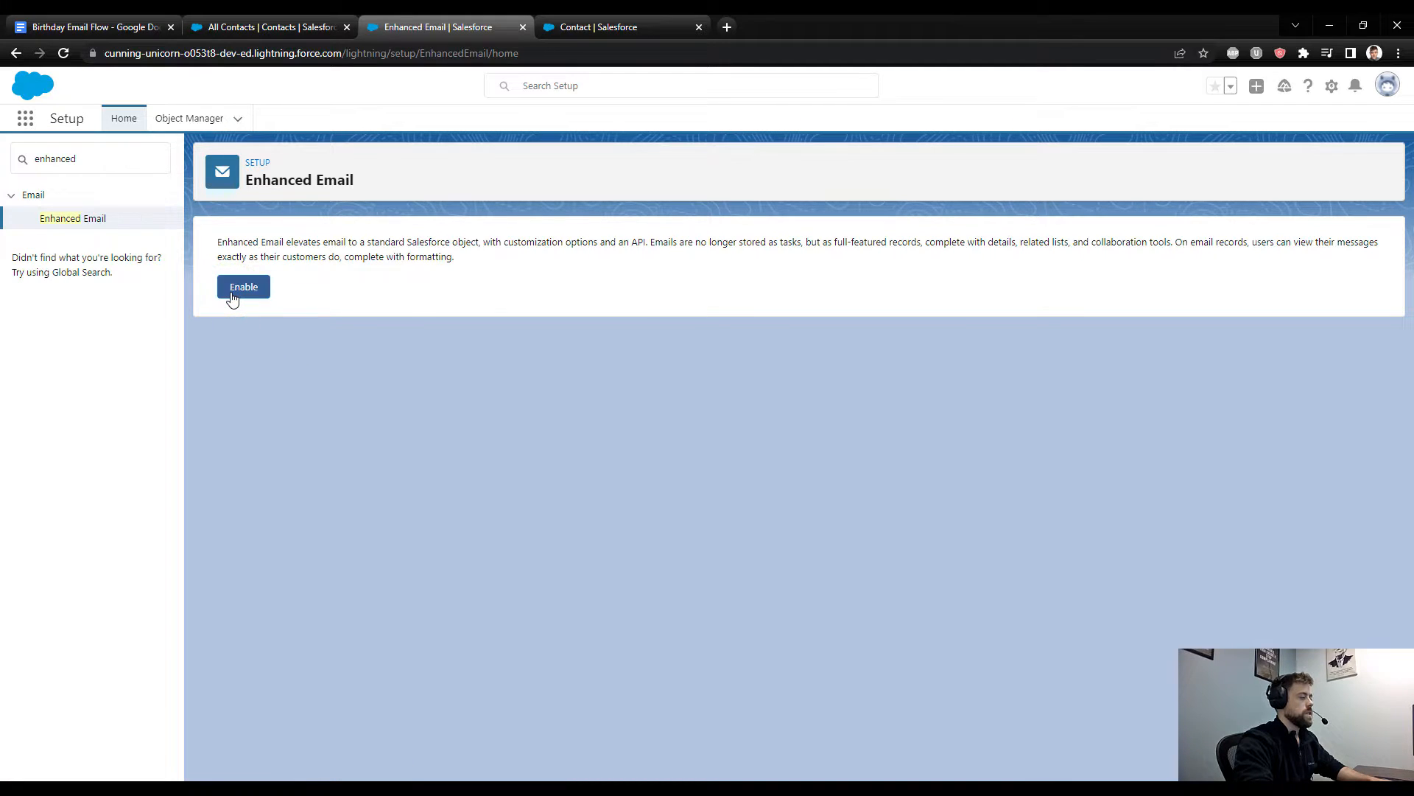
pyautogui.click(231, 295)
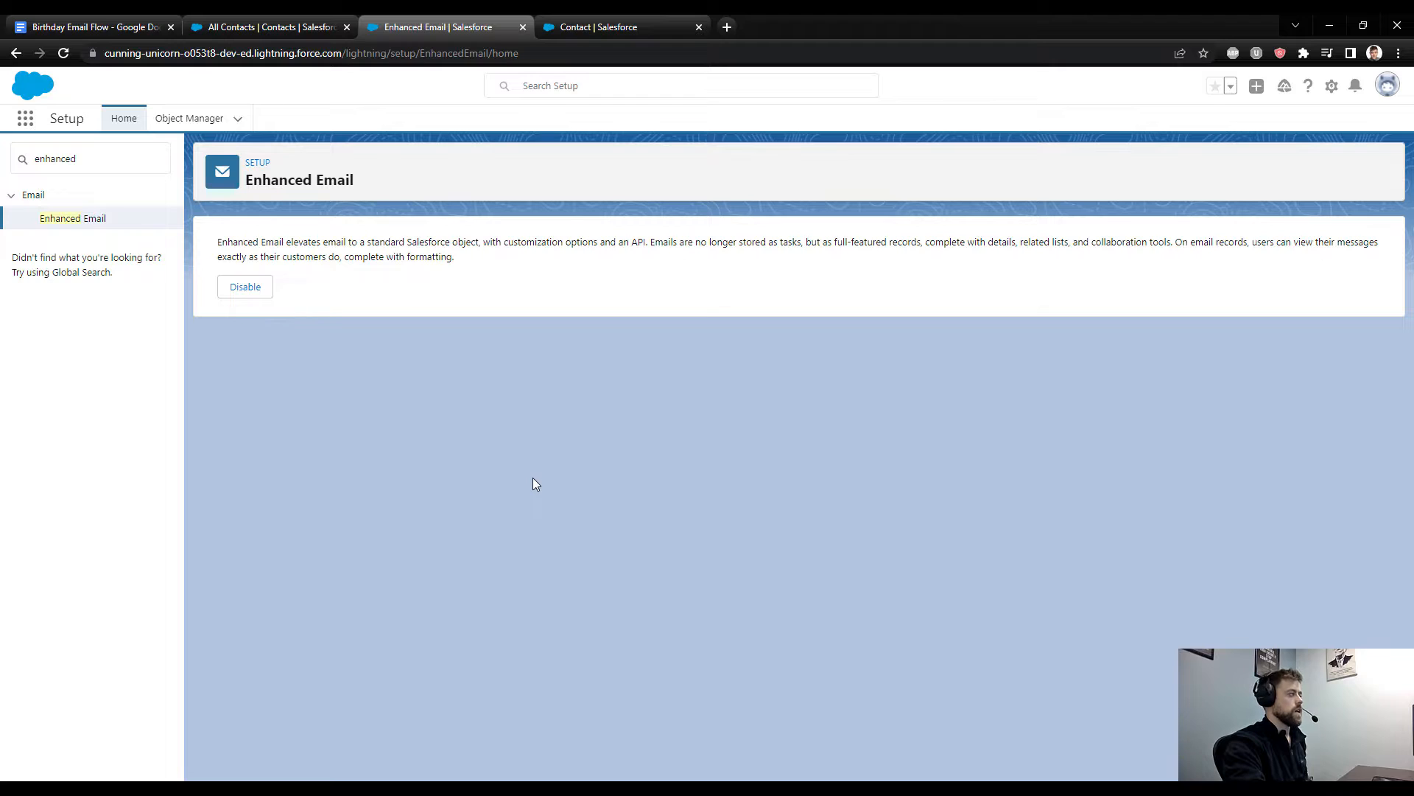
# Step: Search Setup for "flow", open Flows and create a new Schedule-Triggered Flow
pyautogui.doubleClick(103, 162)
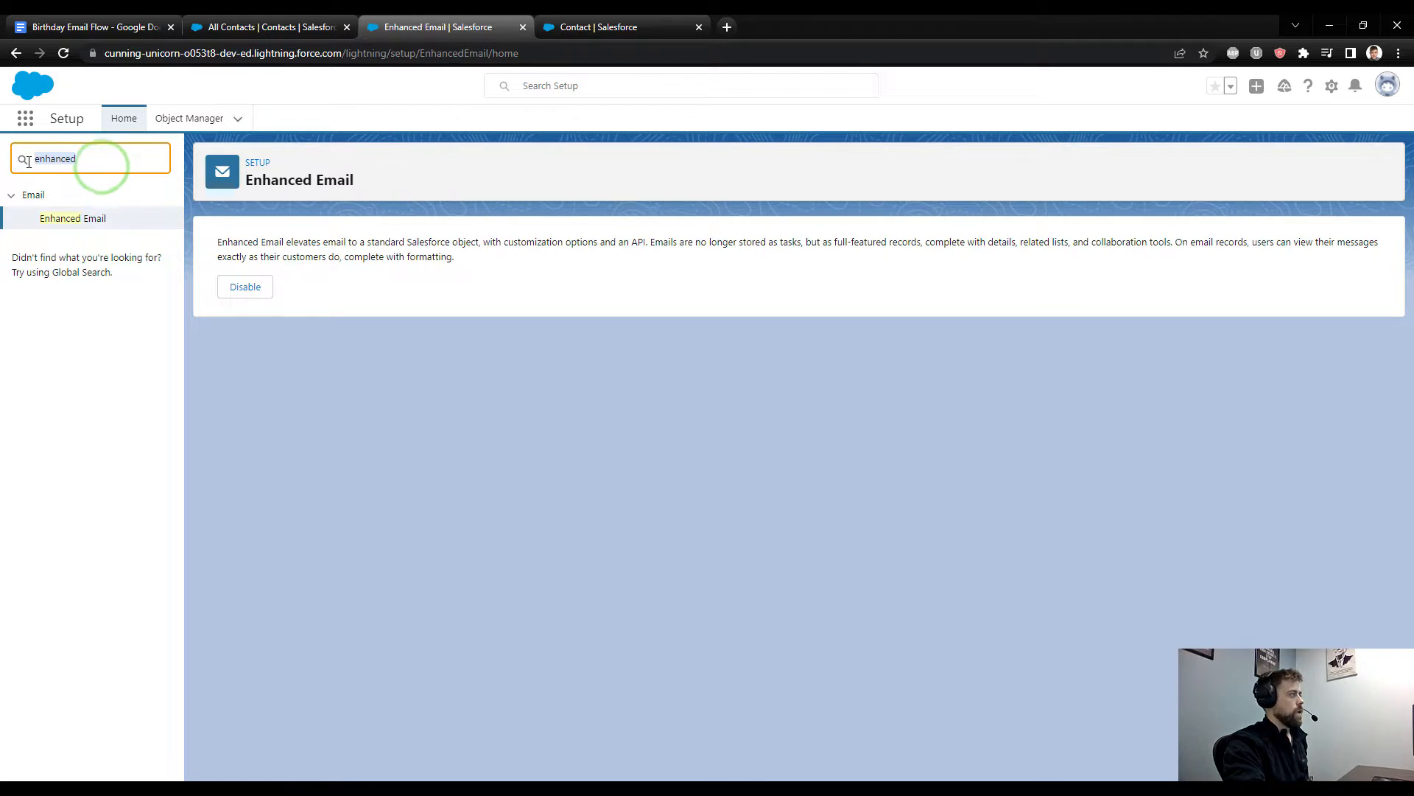
pyautogui.write('flow')
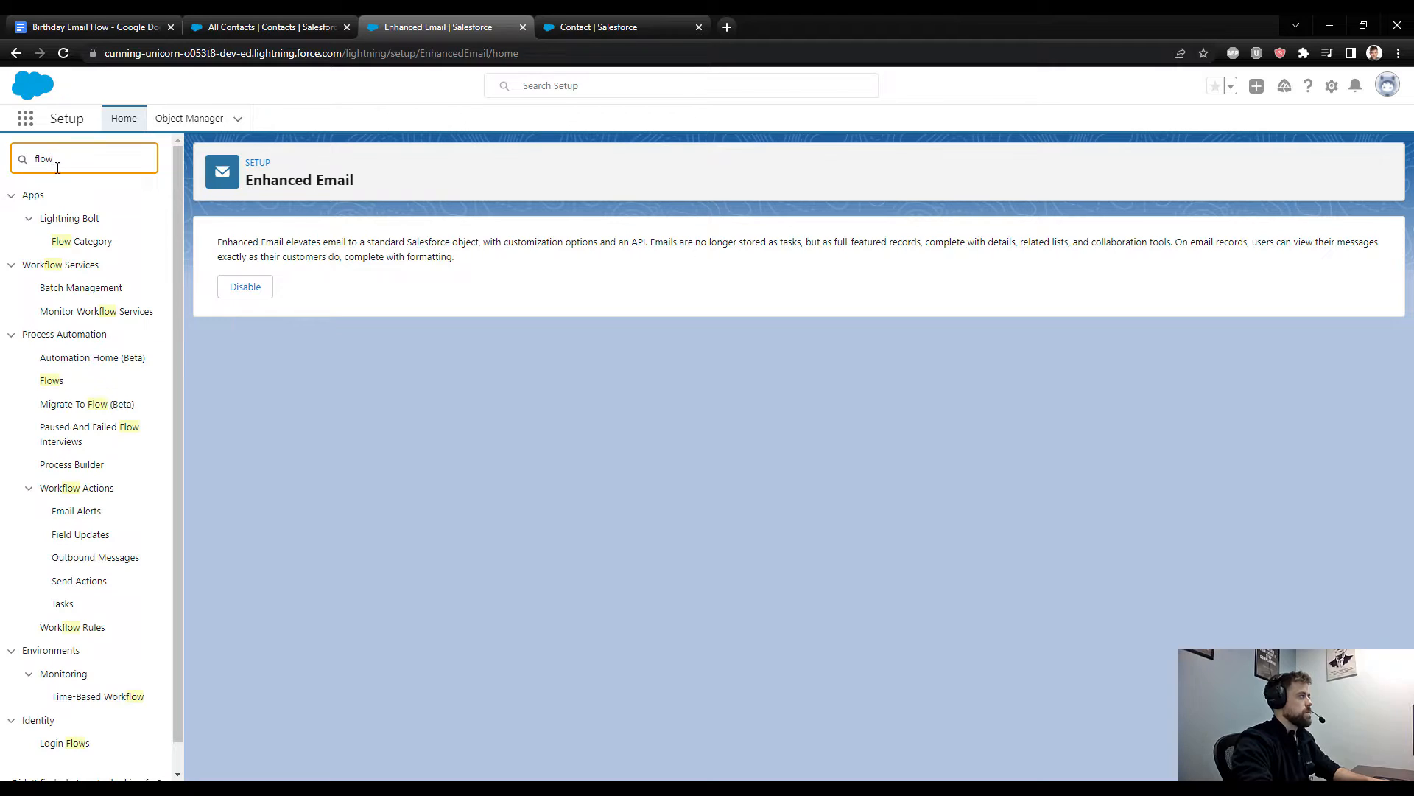
pyautogui.click(48, 388)
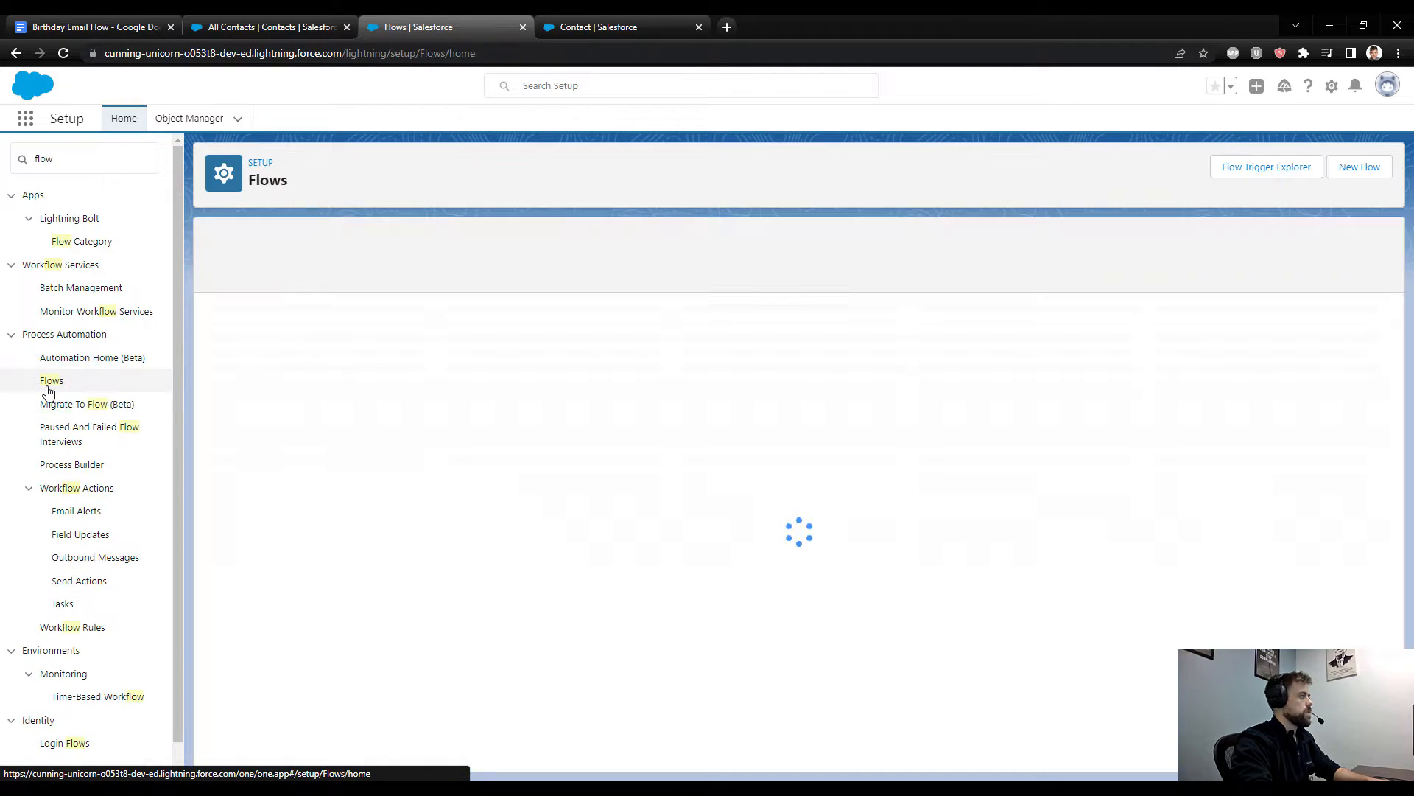
pyautogui.click(1355, 167)
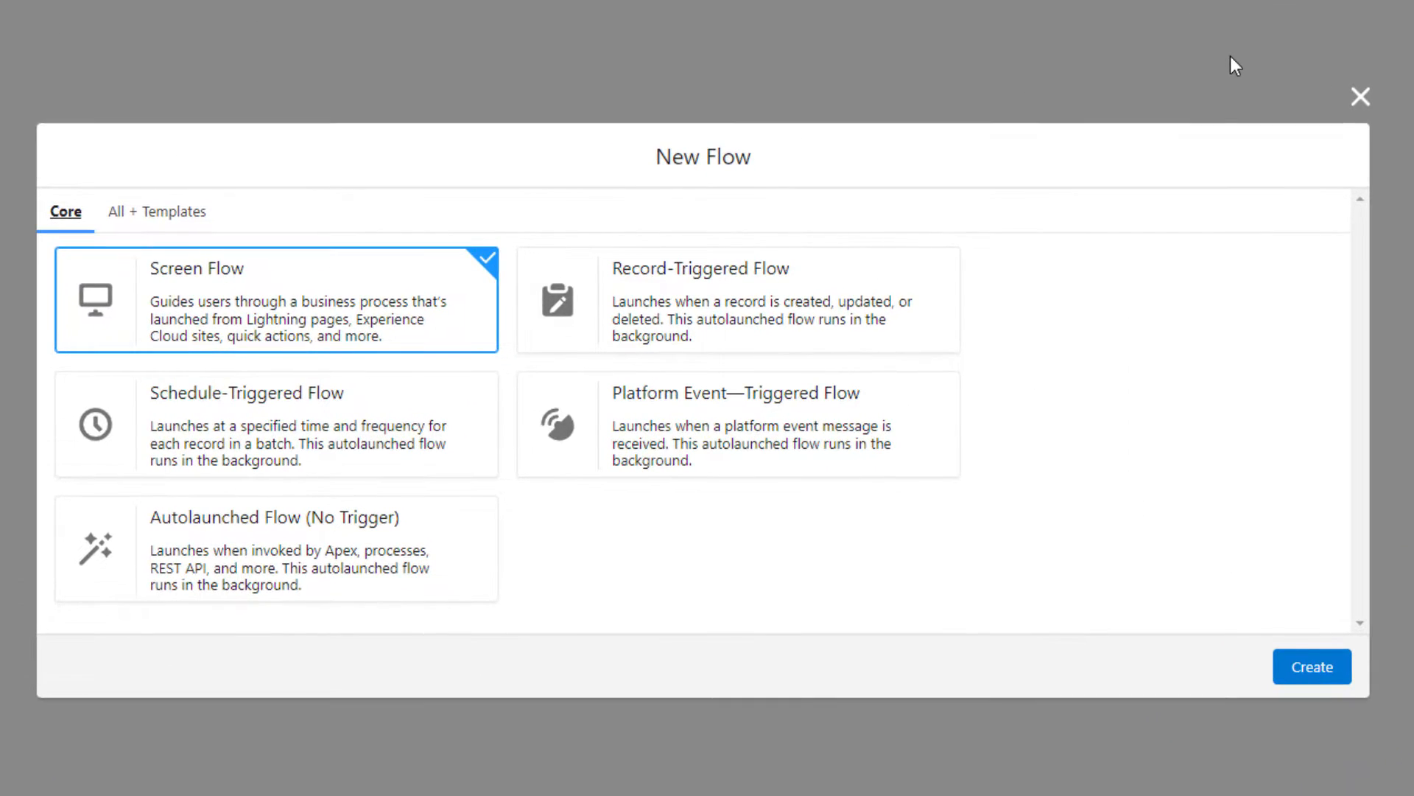
pyautogui.click(352, 469)
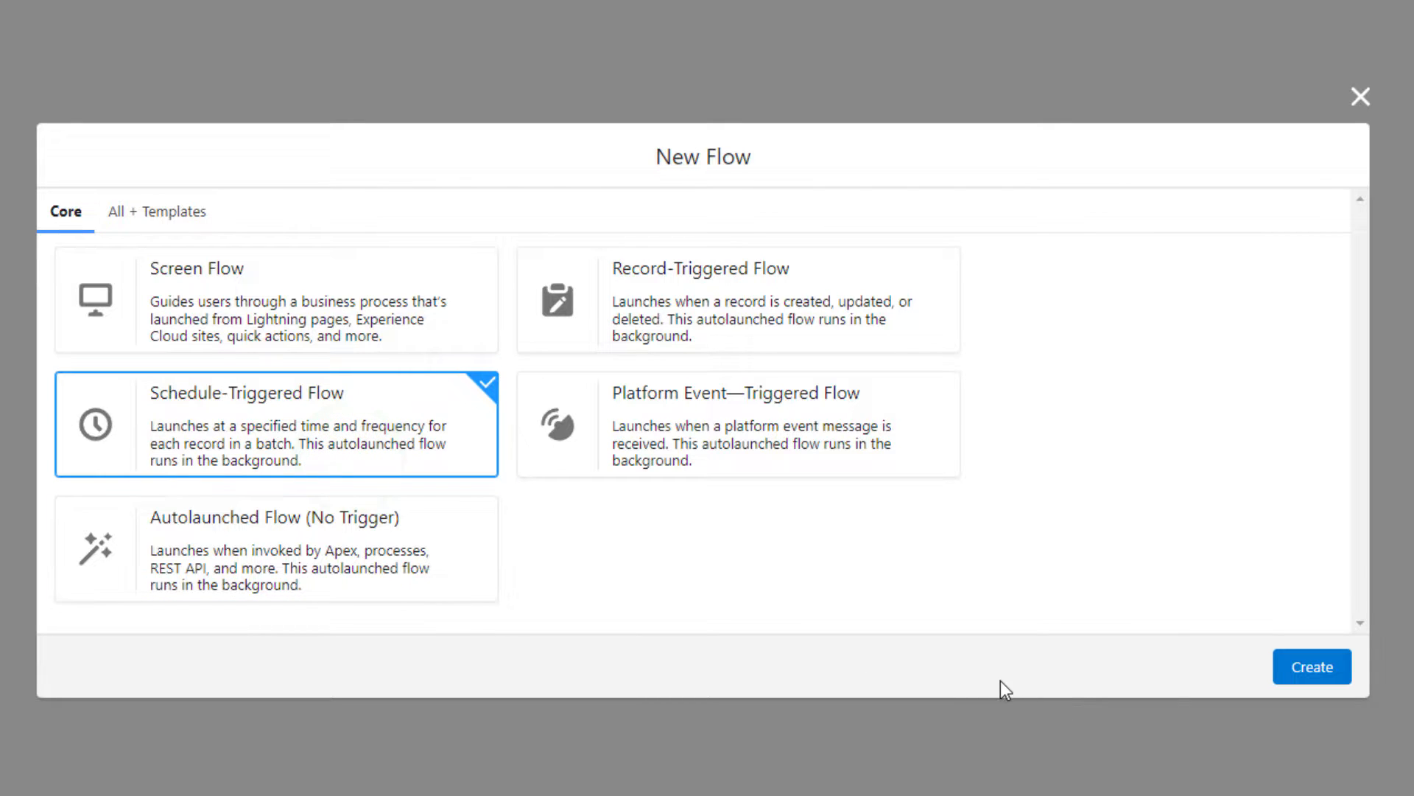
pyautogui.click(1312, 671)
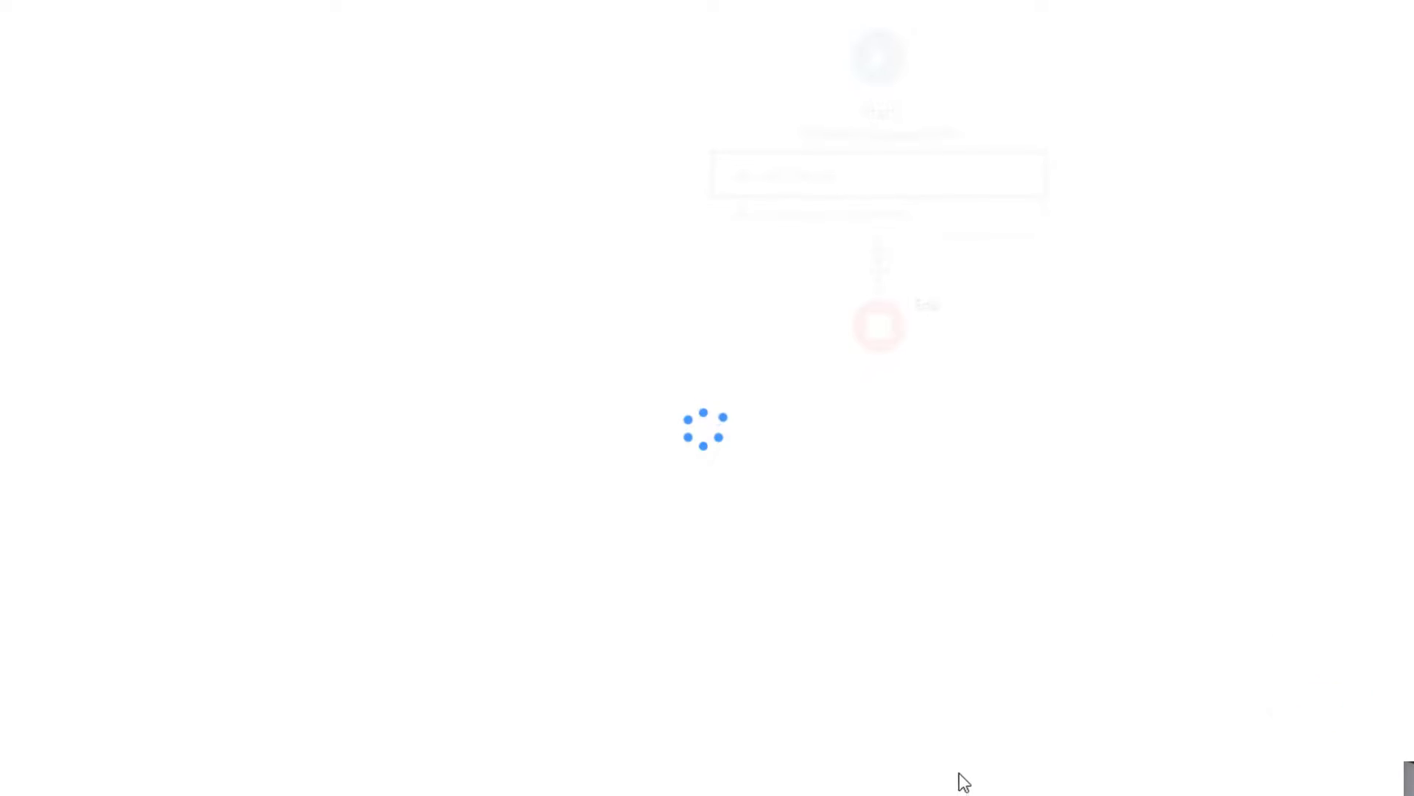
# Step: Switch the flow canvas from Auto-Layout to Freeform and shift the Start element slightly
pyautogui.click(1102, 129)
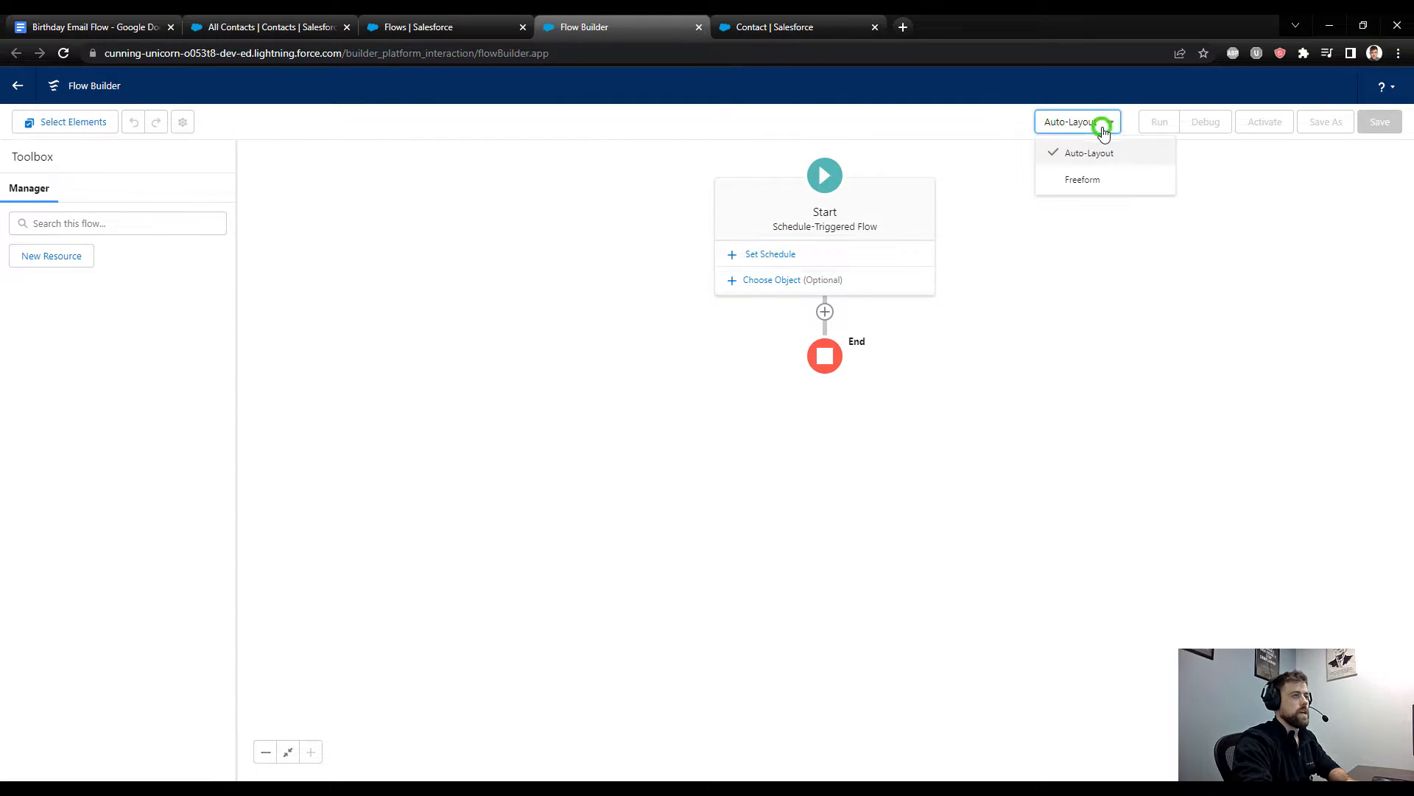
pyautogui.click(1098, 179)
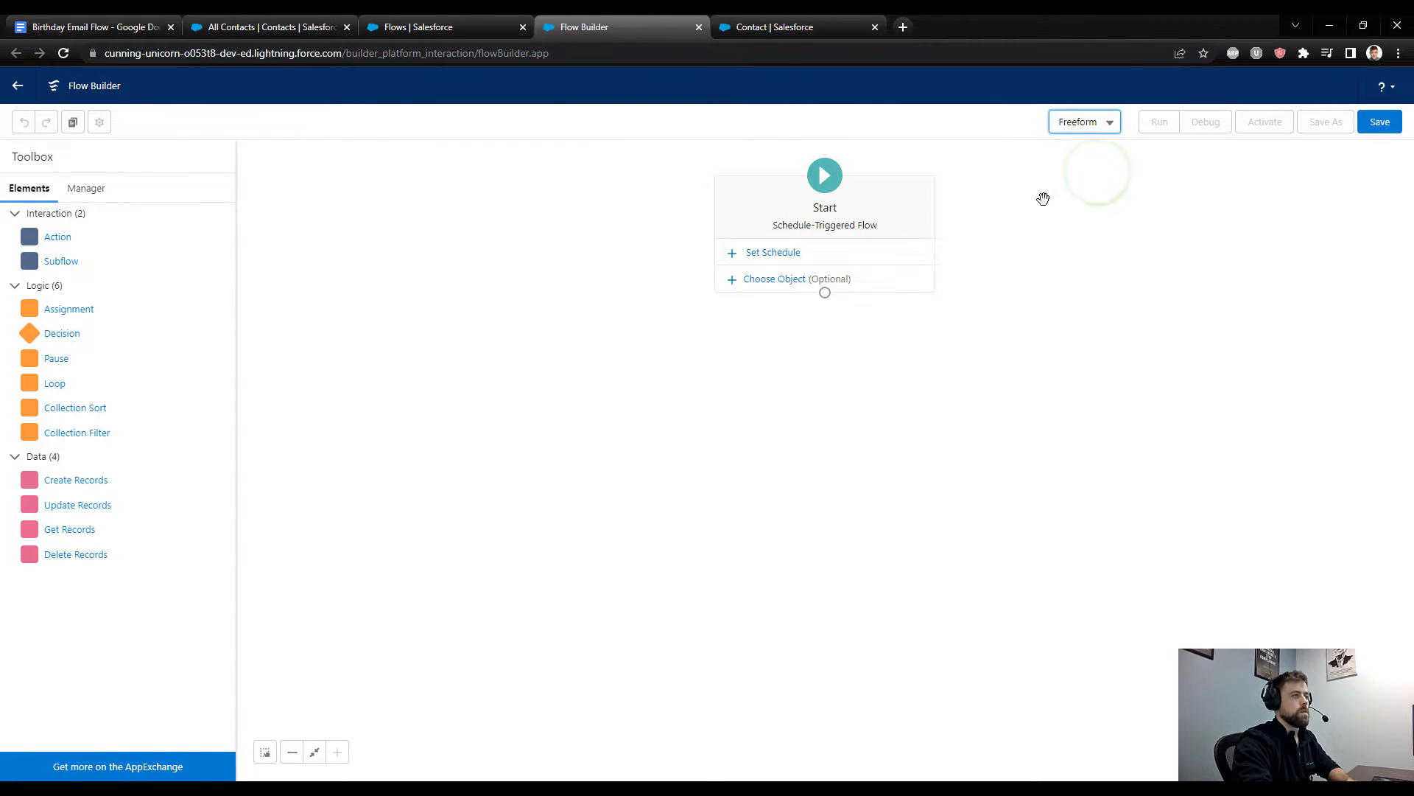
pyautogui.moveTo(899, 204); pyautogui.dragTo(779, 233)
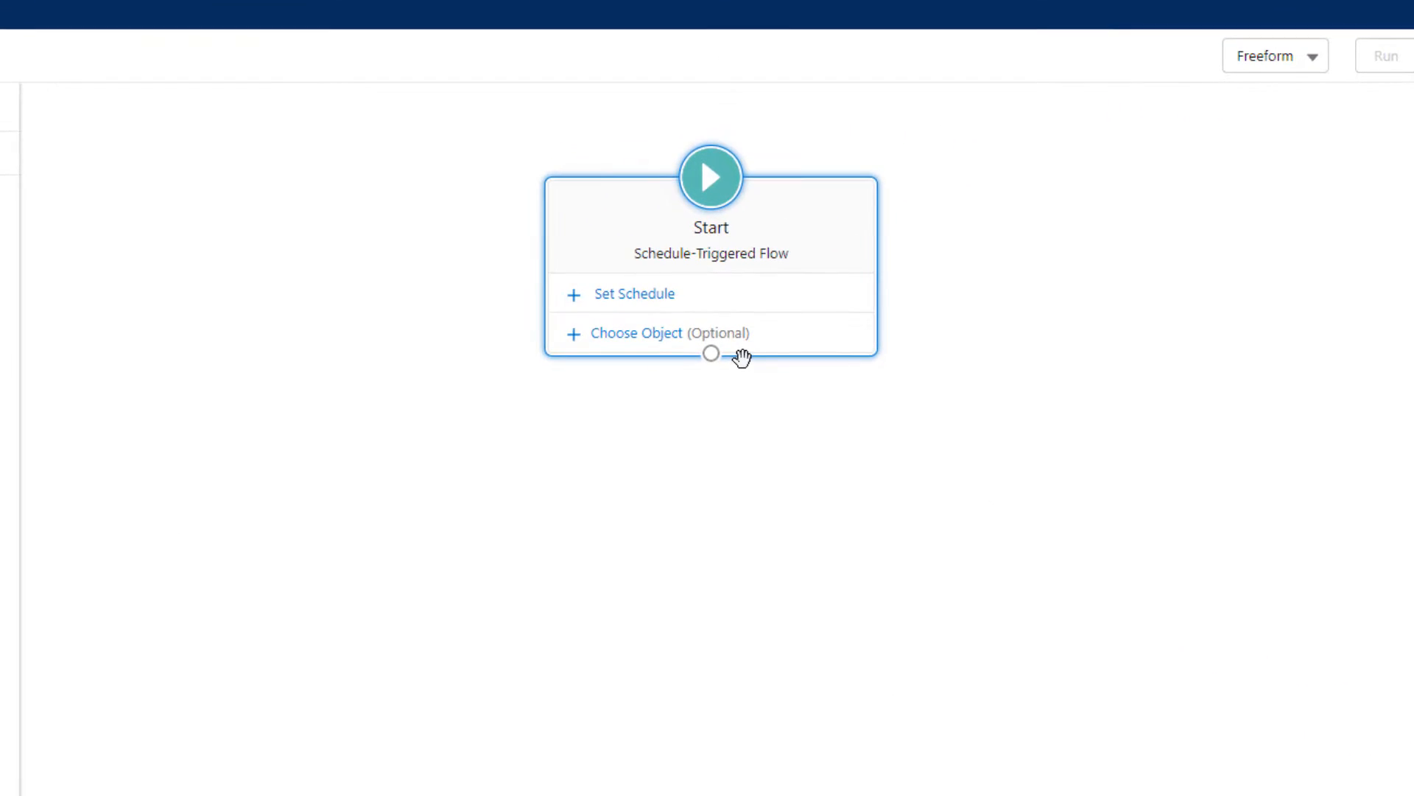
# Step: Set the flow schedule's Start Date to May 30, 2022 and its Start Time to 12:50 PM
pyautogui.click(635, 291)
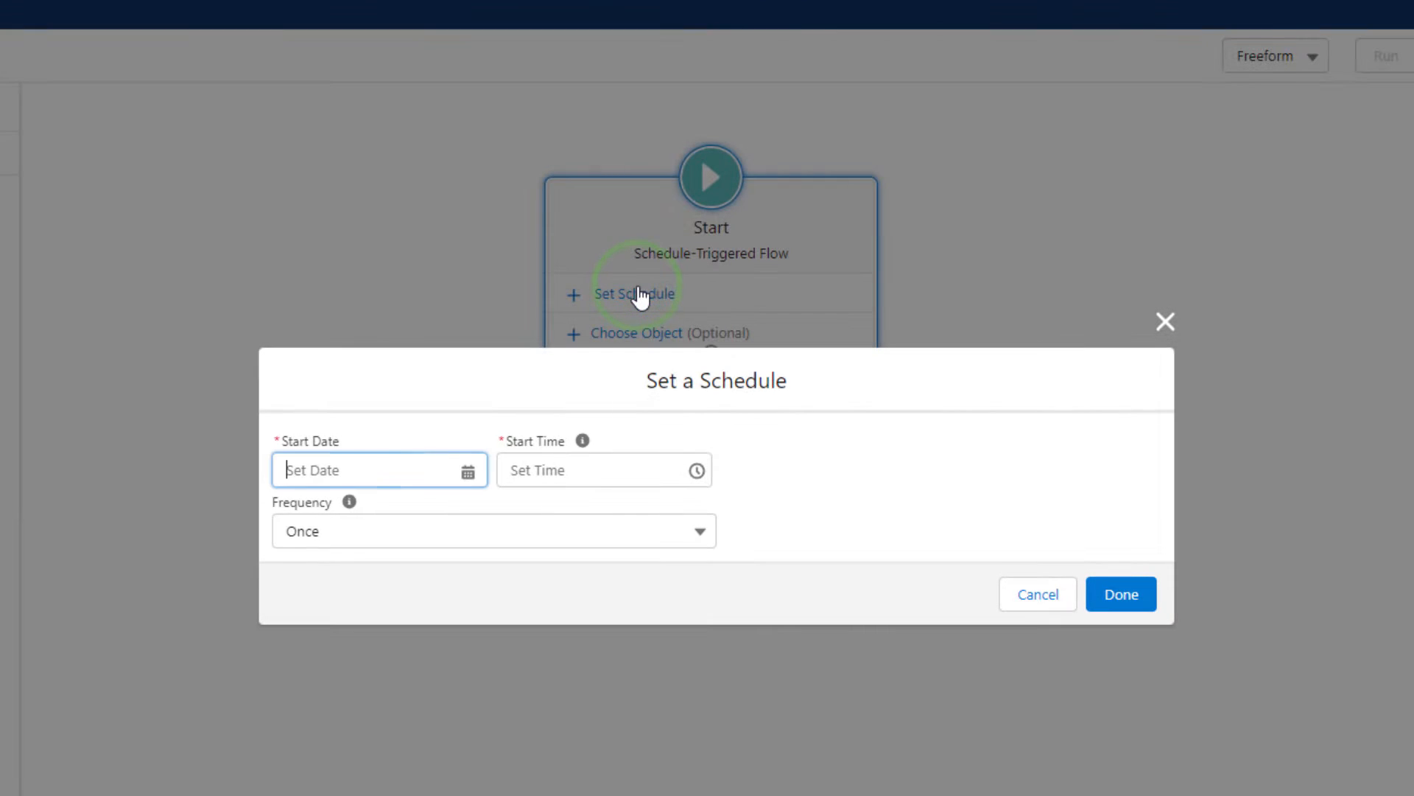
pyautogui.click(343, 460)
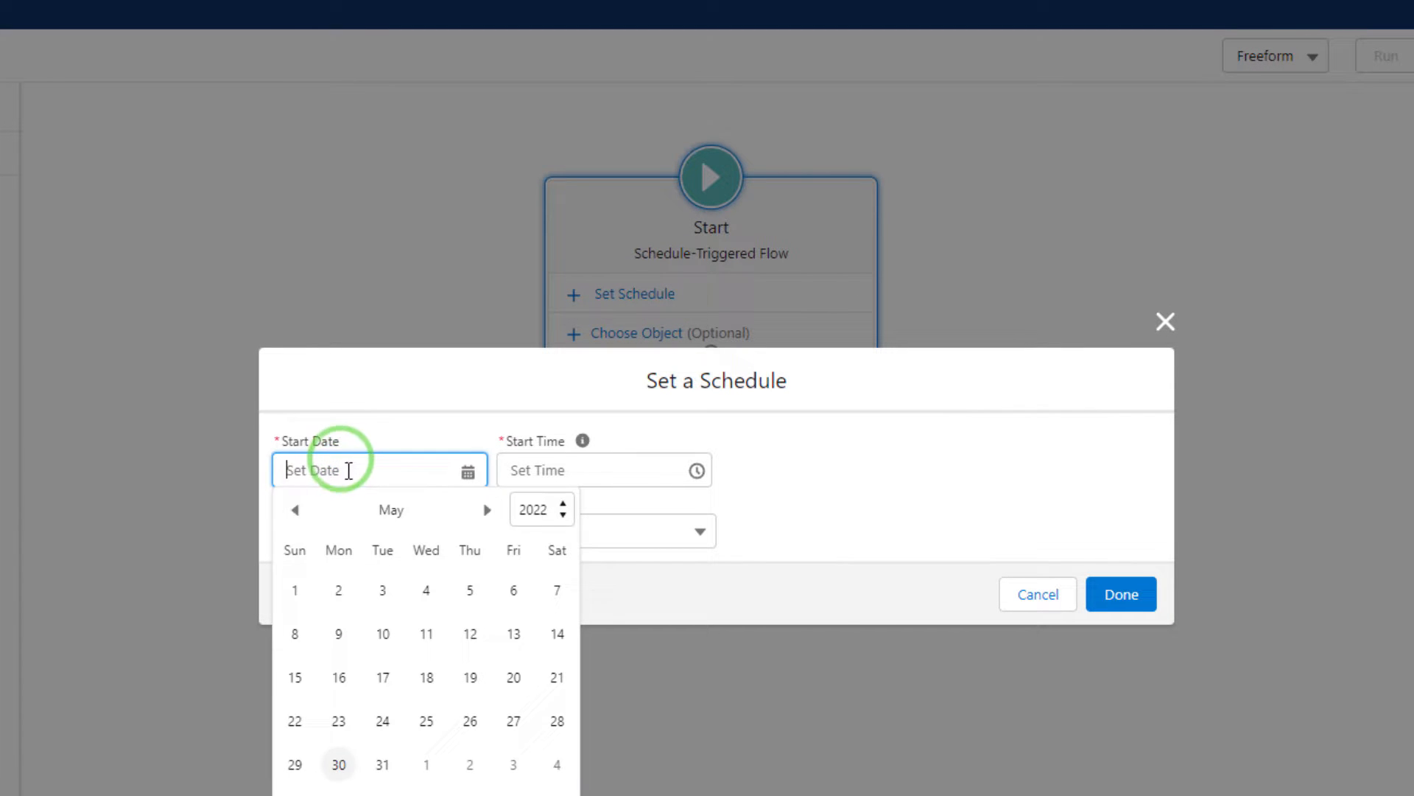
pyautogui.click(341, 762)
pyautogui.click(584, 469)
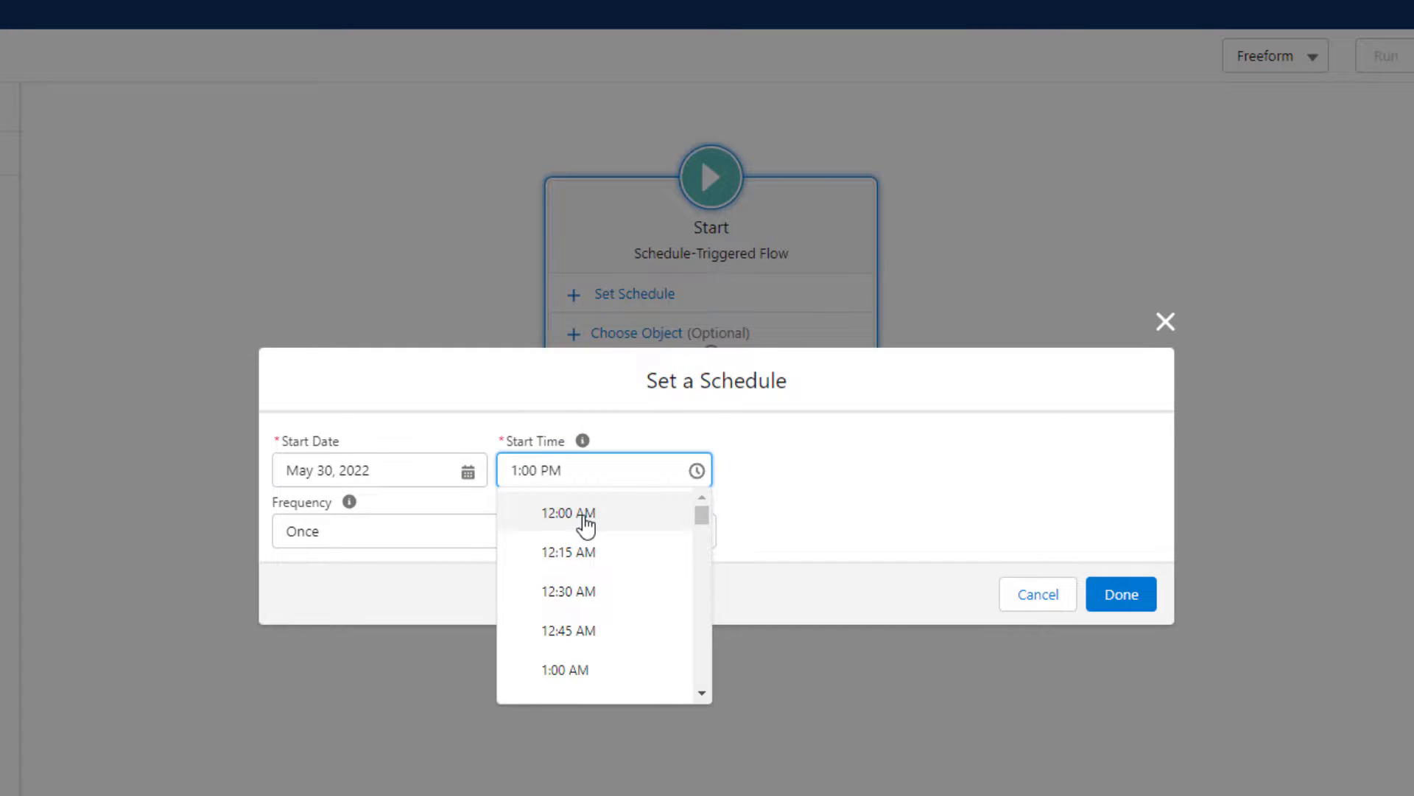
pyautogui.scroll(-2, 628, 596)
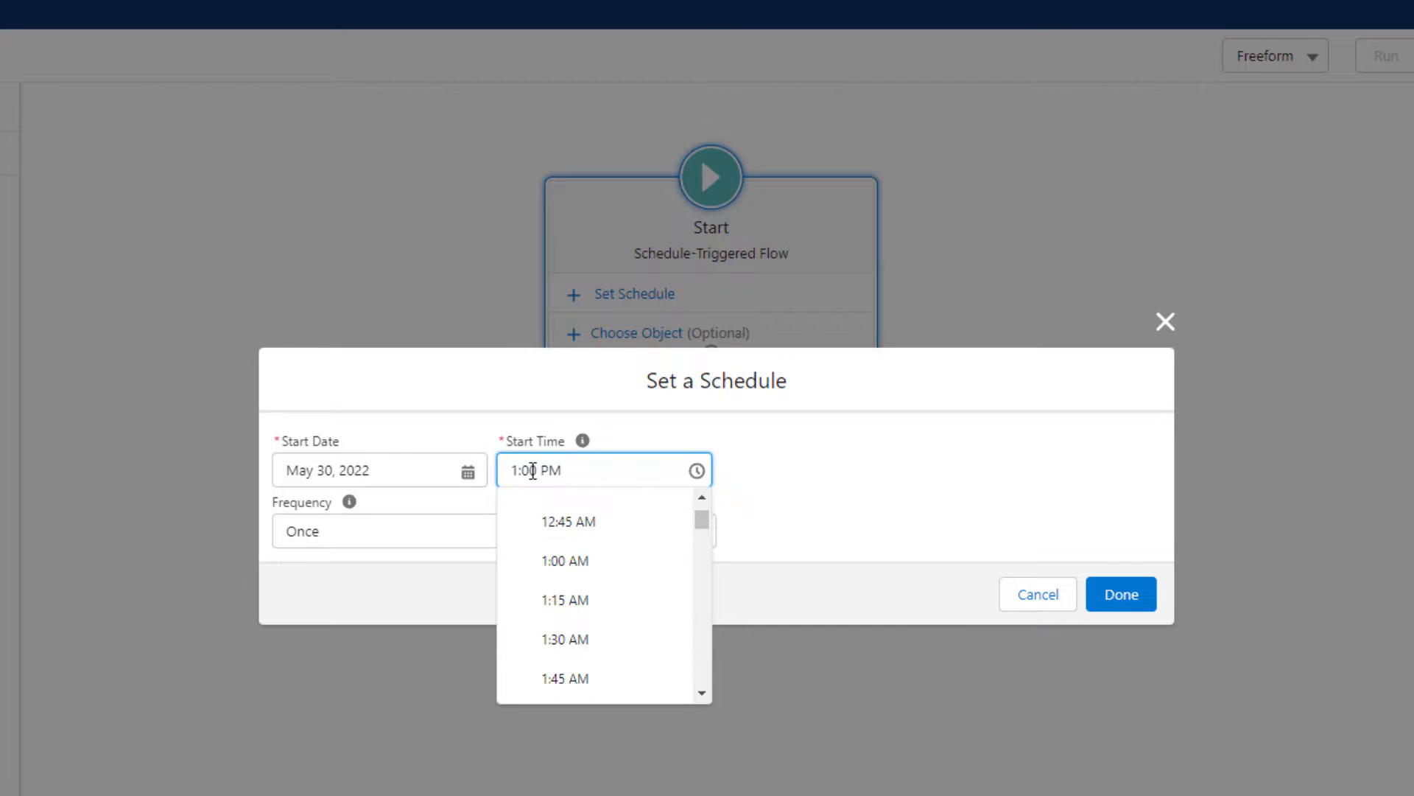
pyautogui.moveTo(530, 470); pyautogui.dragTo(494, 470)
pyautogui.press('BackSpace')
pyautogui.write('12:5')
pyautogui.click(746, 519)
# Step: Set the schedule's Frequency to Daily and confirm the schedule
pyautogui.click(625, 540)
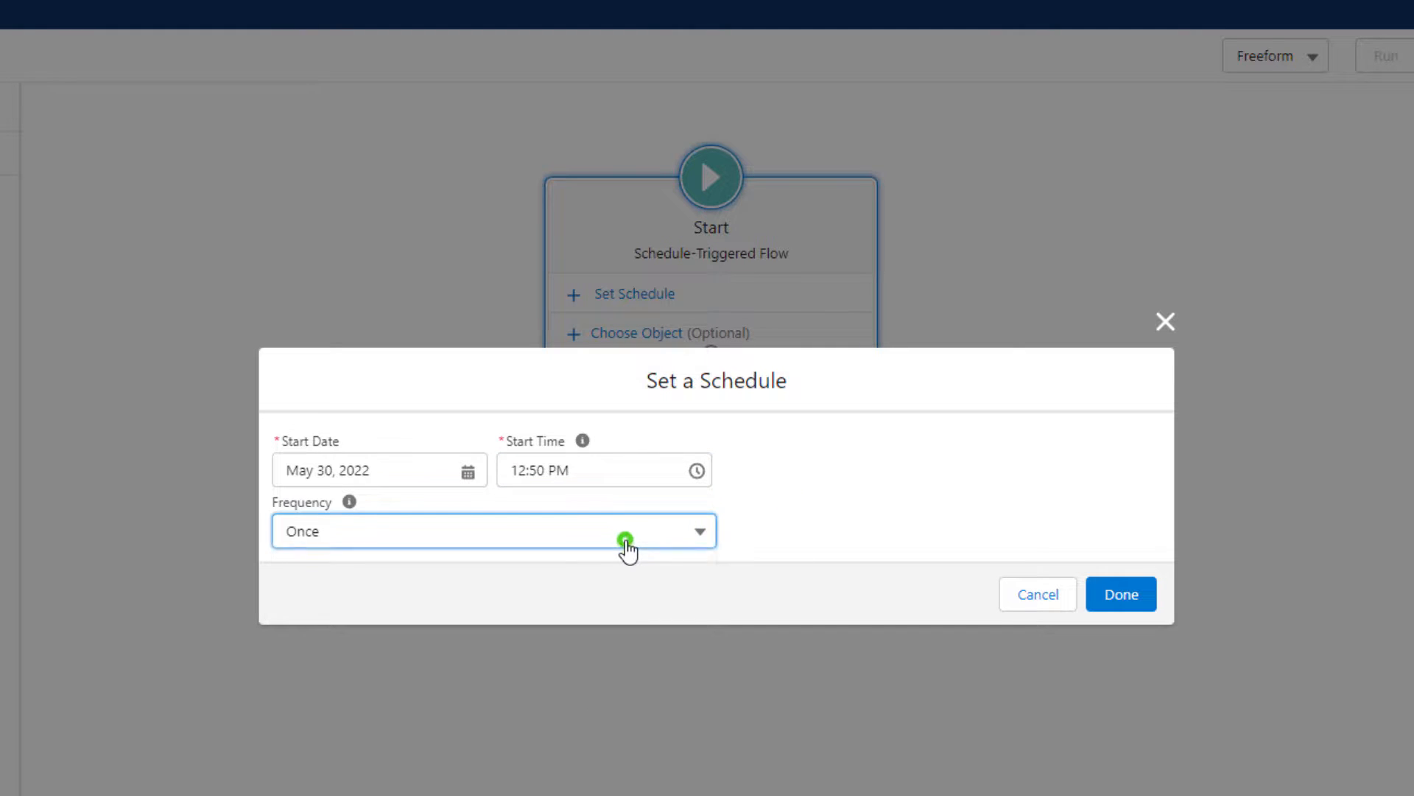
pyautogui.click(611, 603)
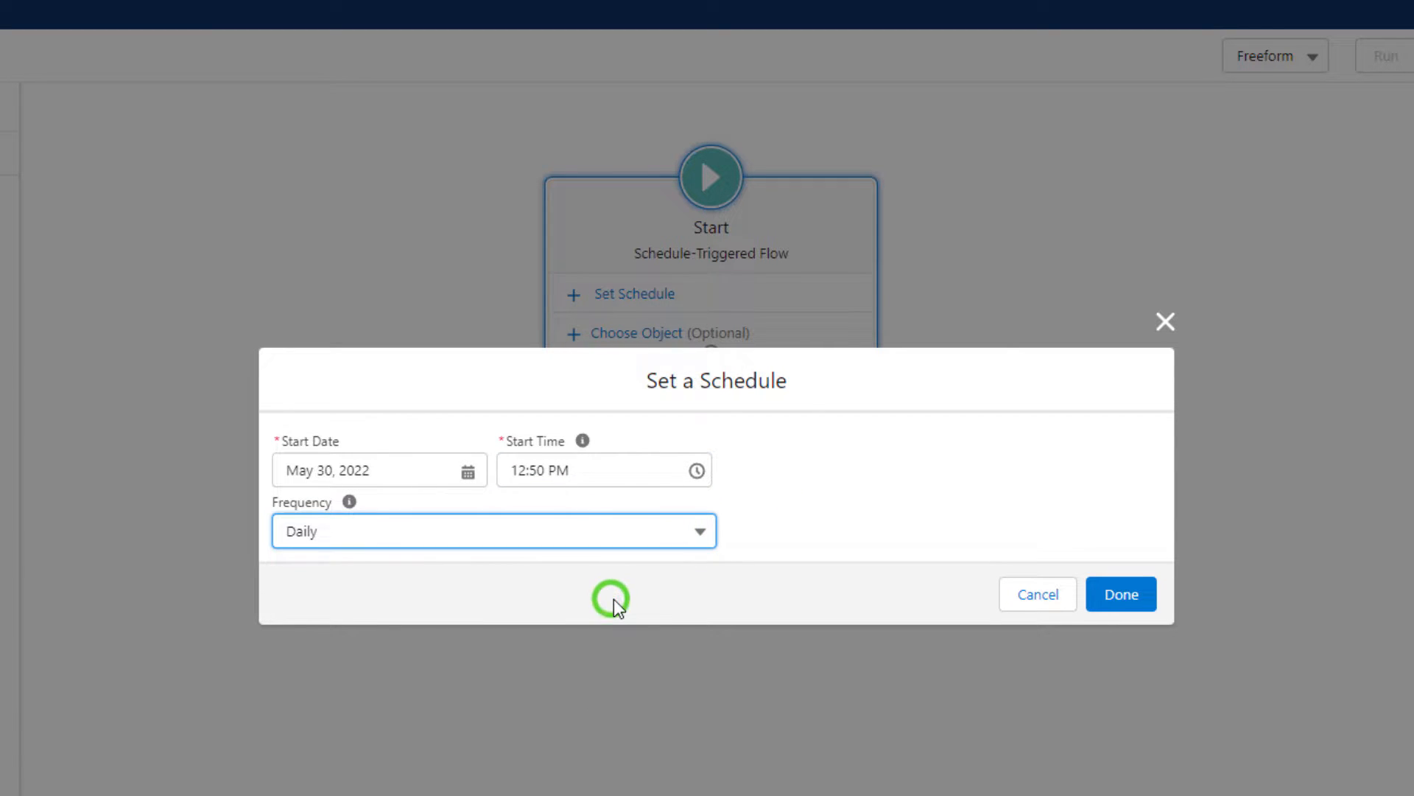
pyautogui.click(934, 495)
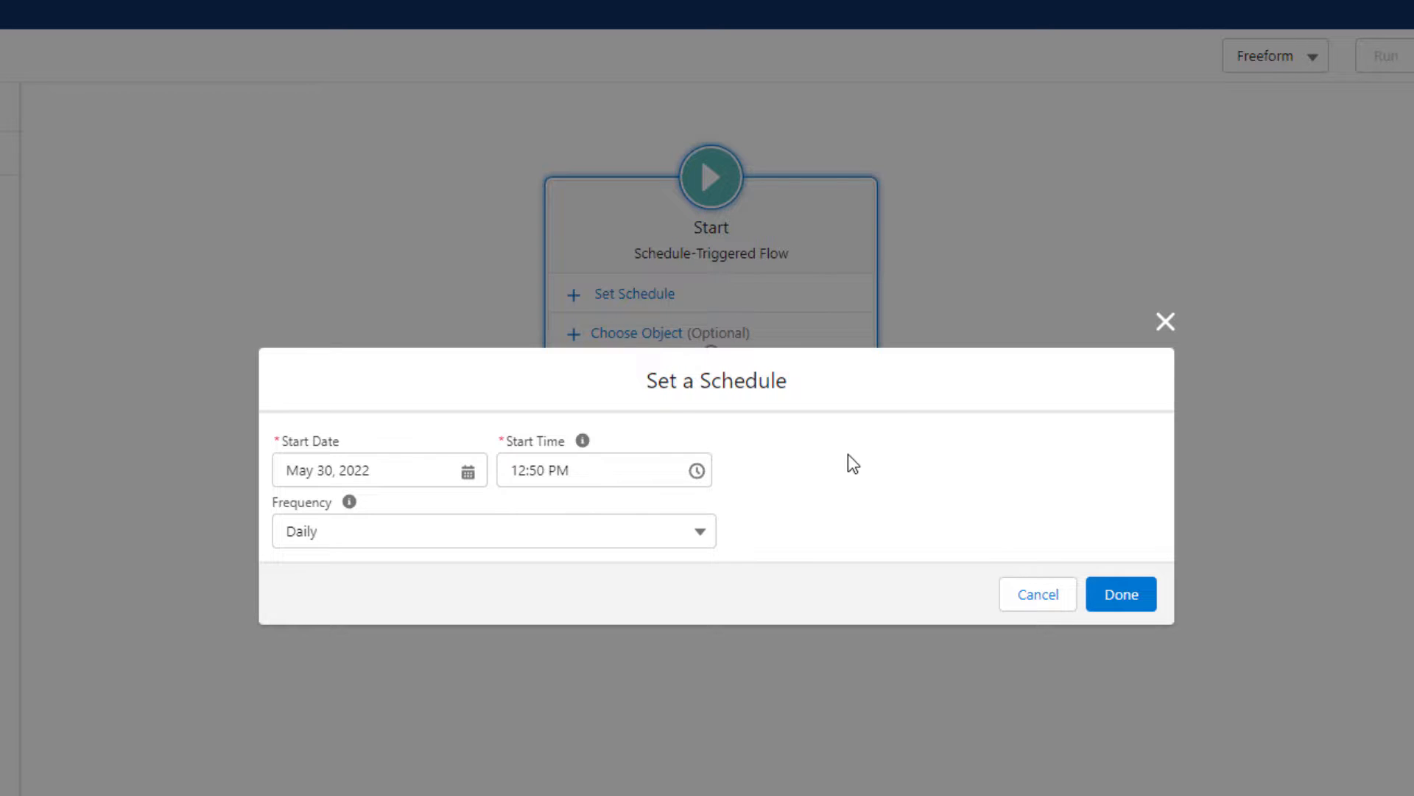
pyautogui.click(396, 539)
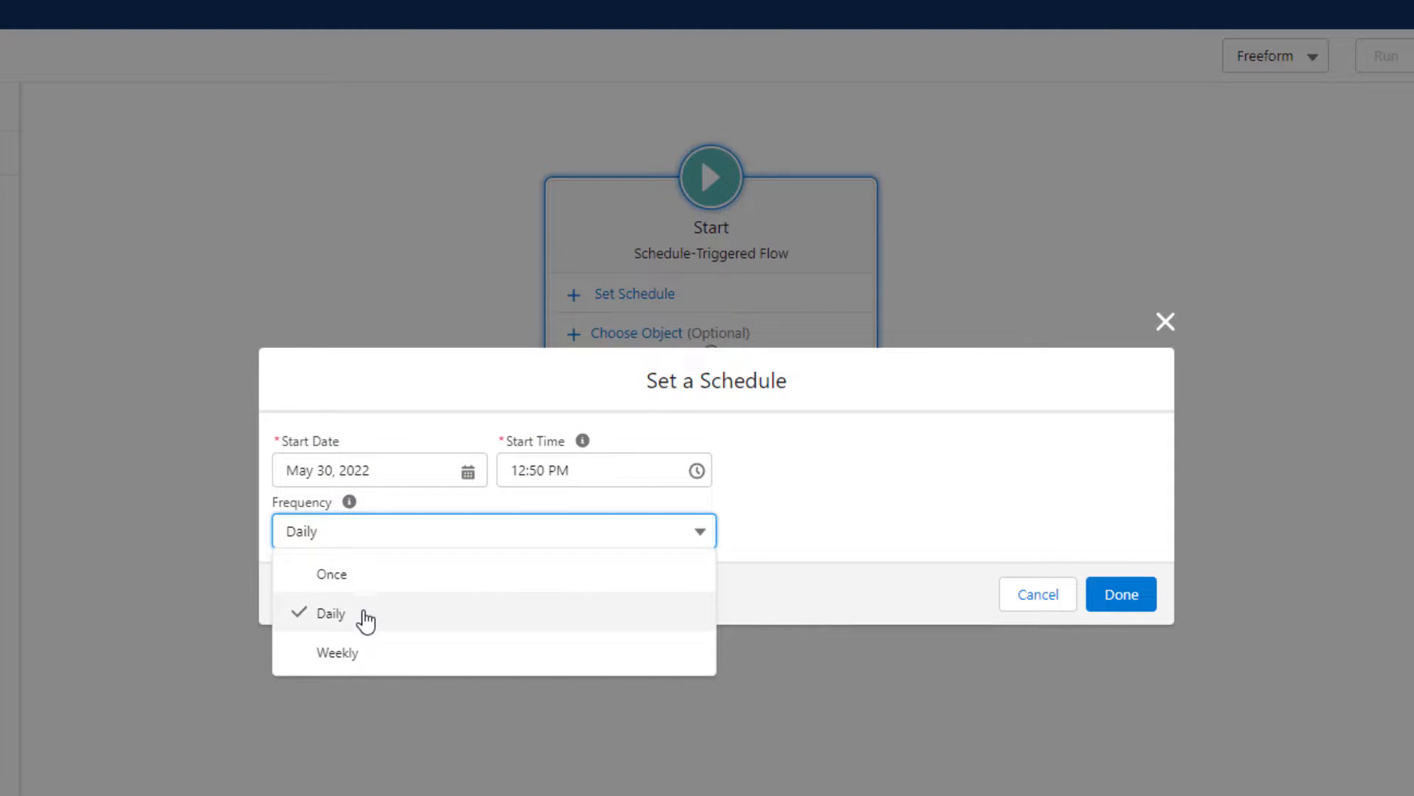
pyautogui.click(1031, 413)
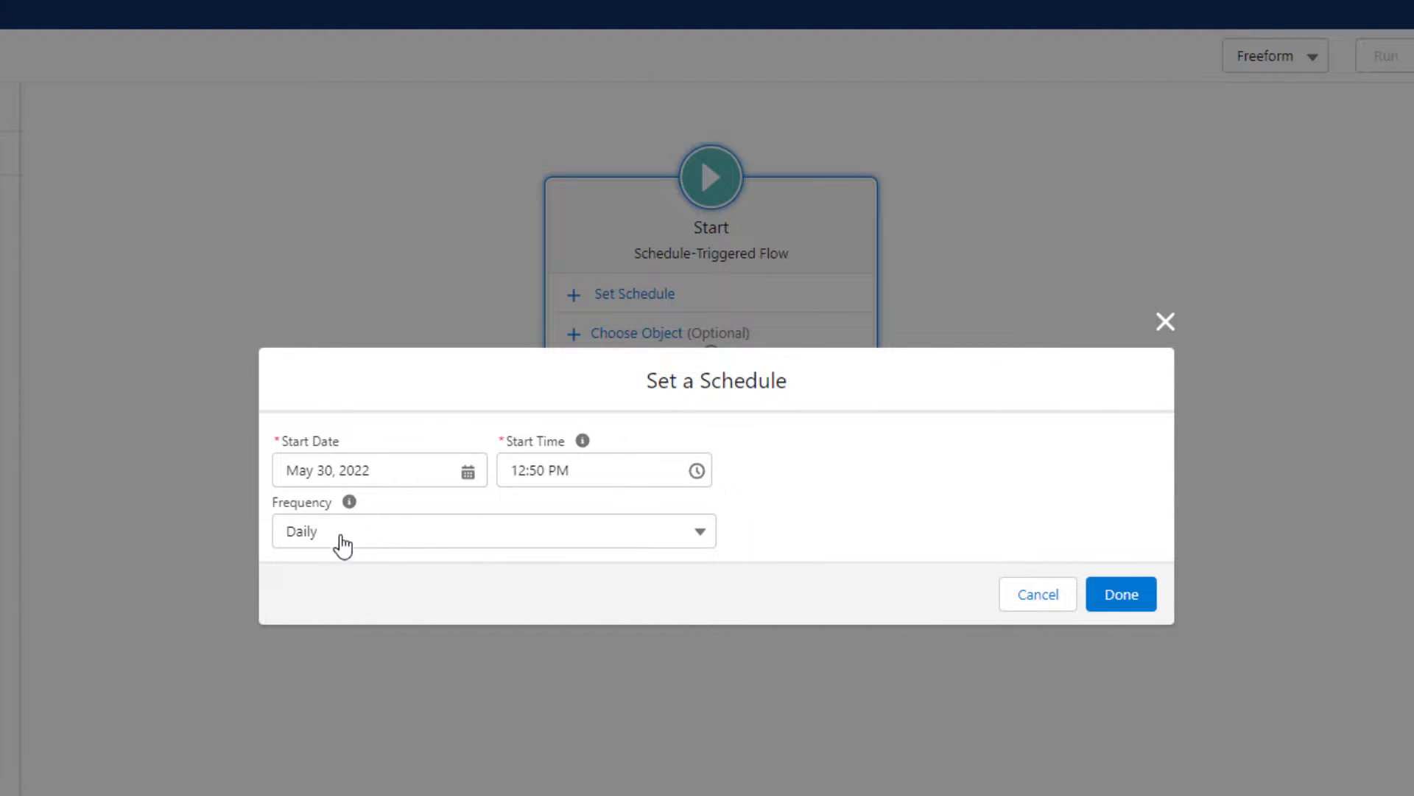
pyautogui.click(1110, 593)
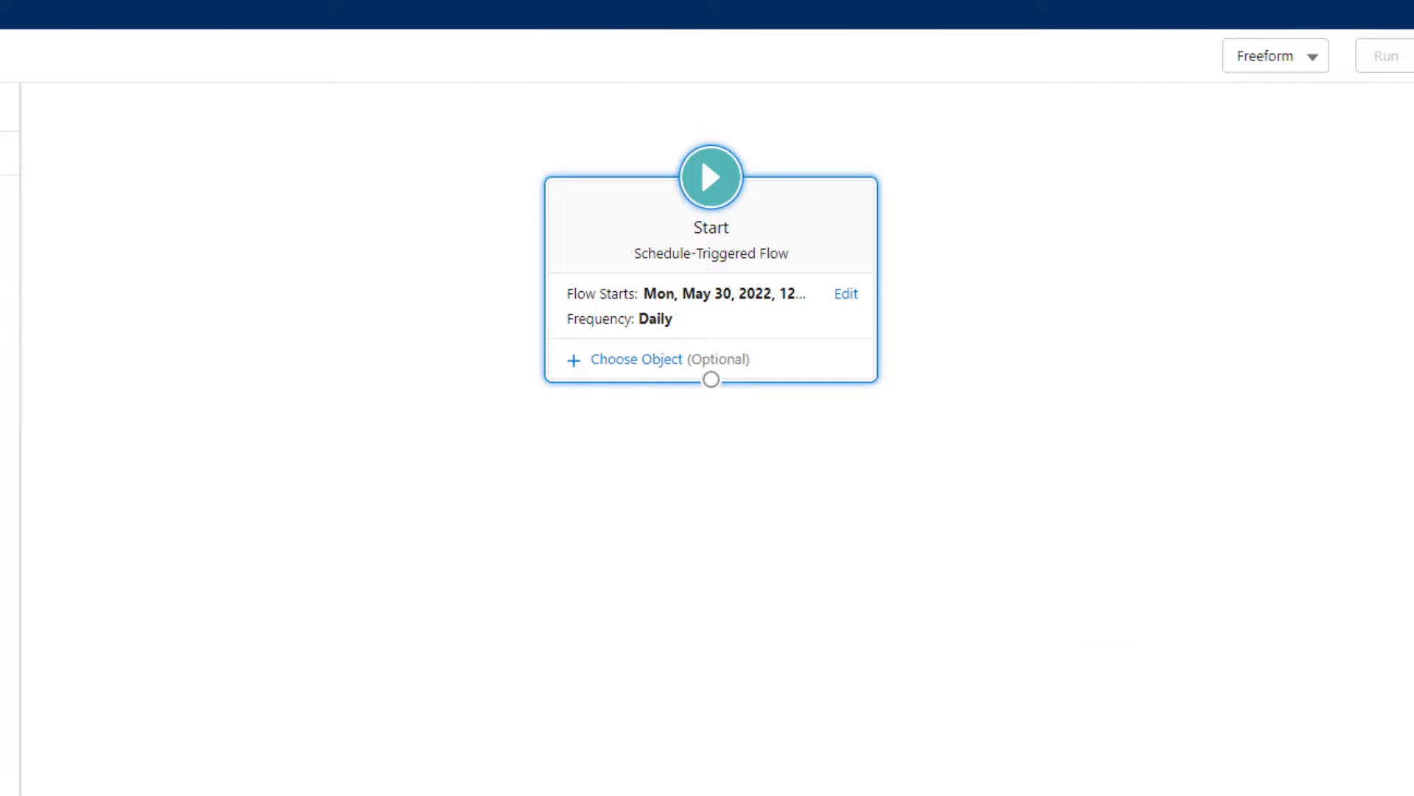
# Step: Choose Contact as the object whose records the scheduled flow runs for
pyautogui.click(635, 361)
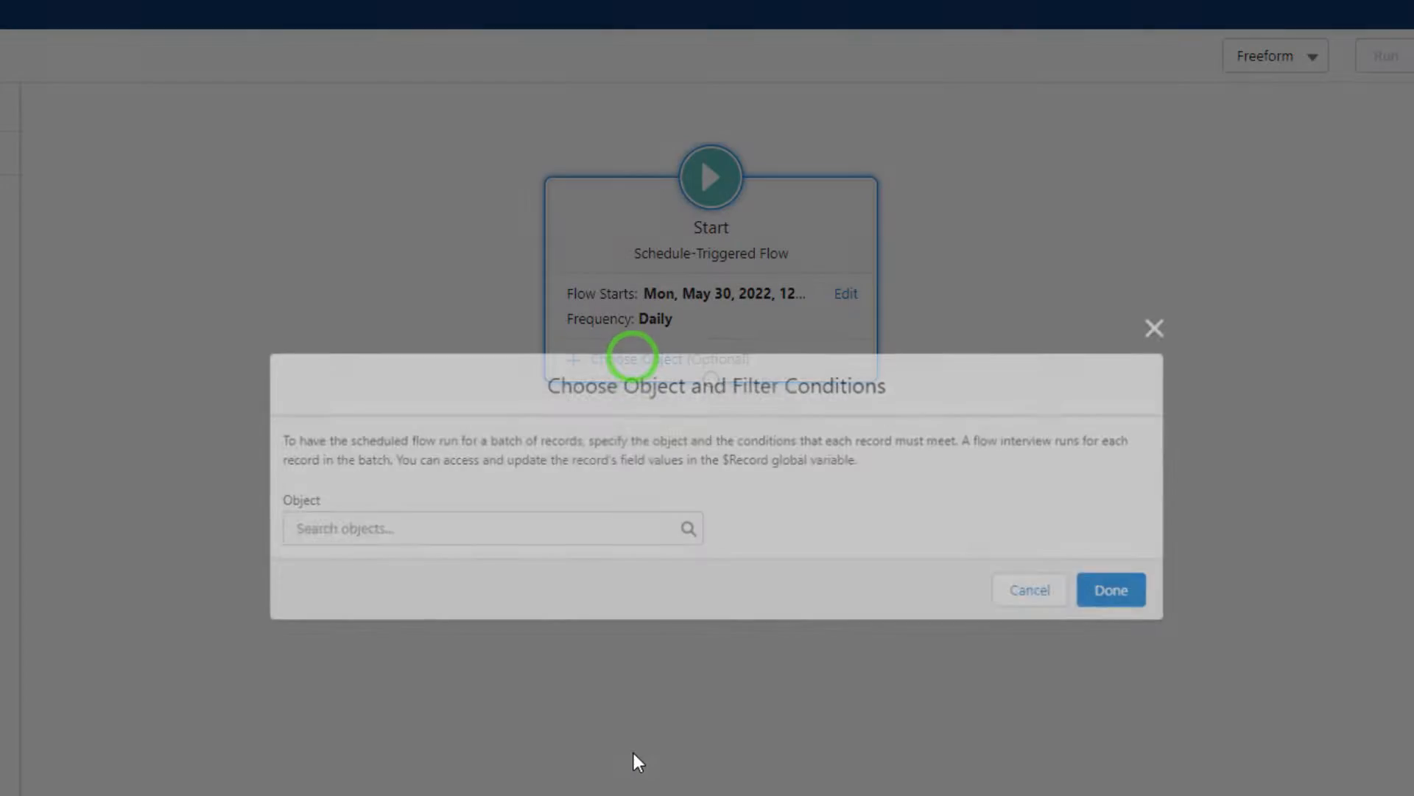
pyautogui.write('contact')
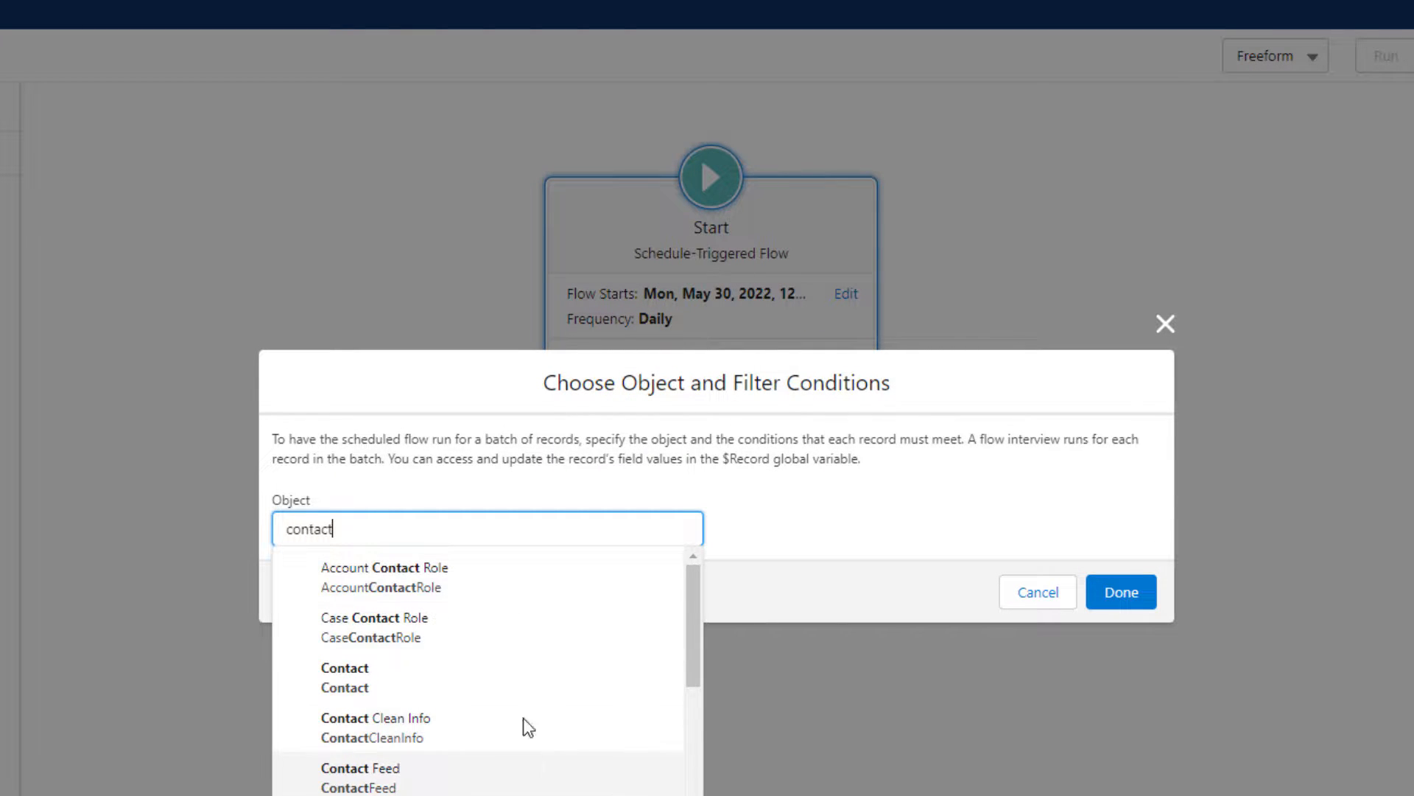
pyautogui.click(493, 684)
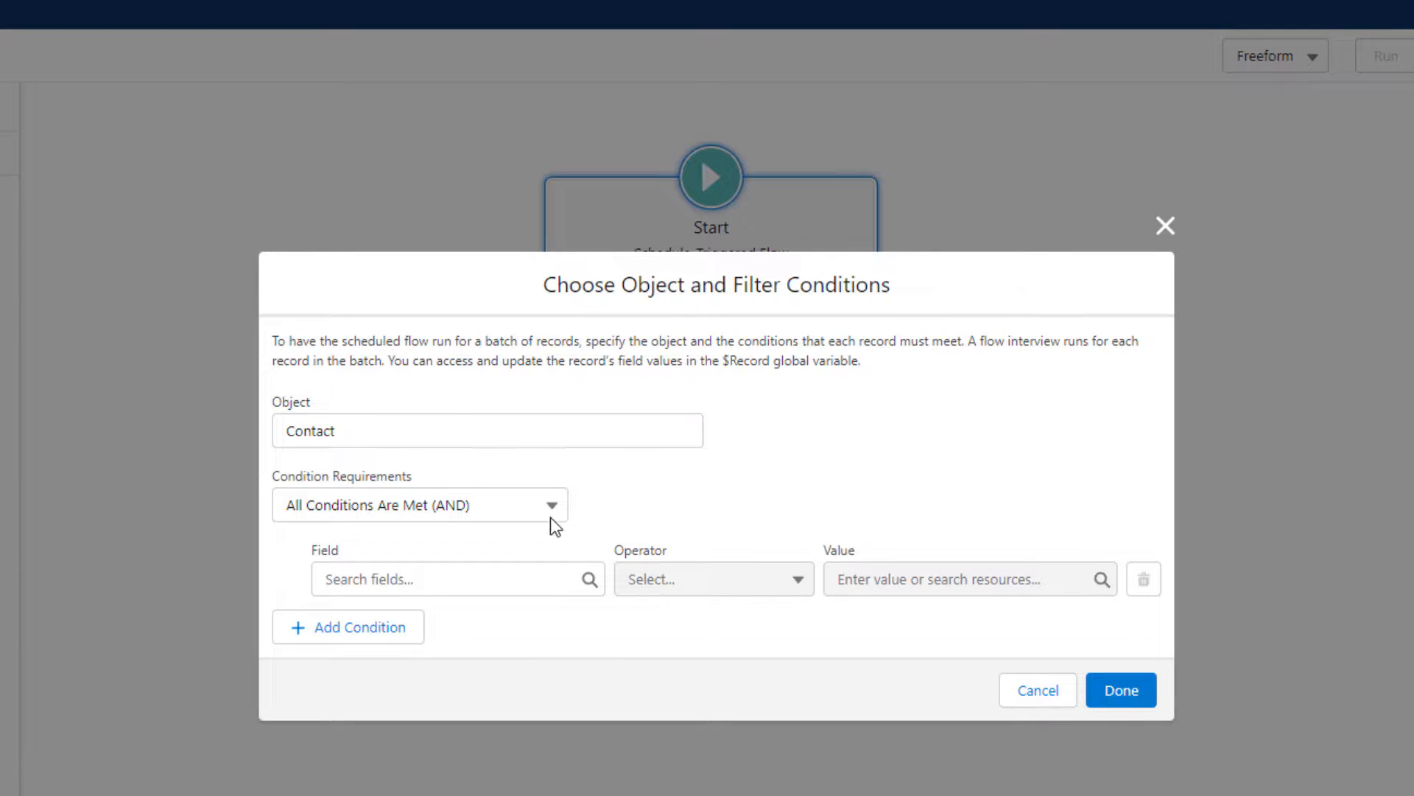
# Step: Define the first filter condition as BirthdayIsToday__c Equals True
pyautogui.click(425, 578)
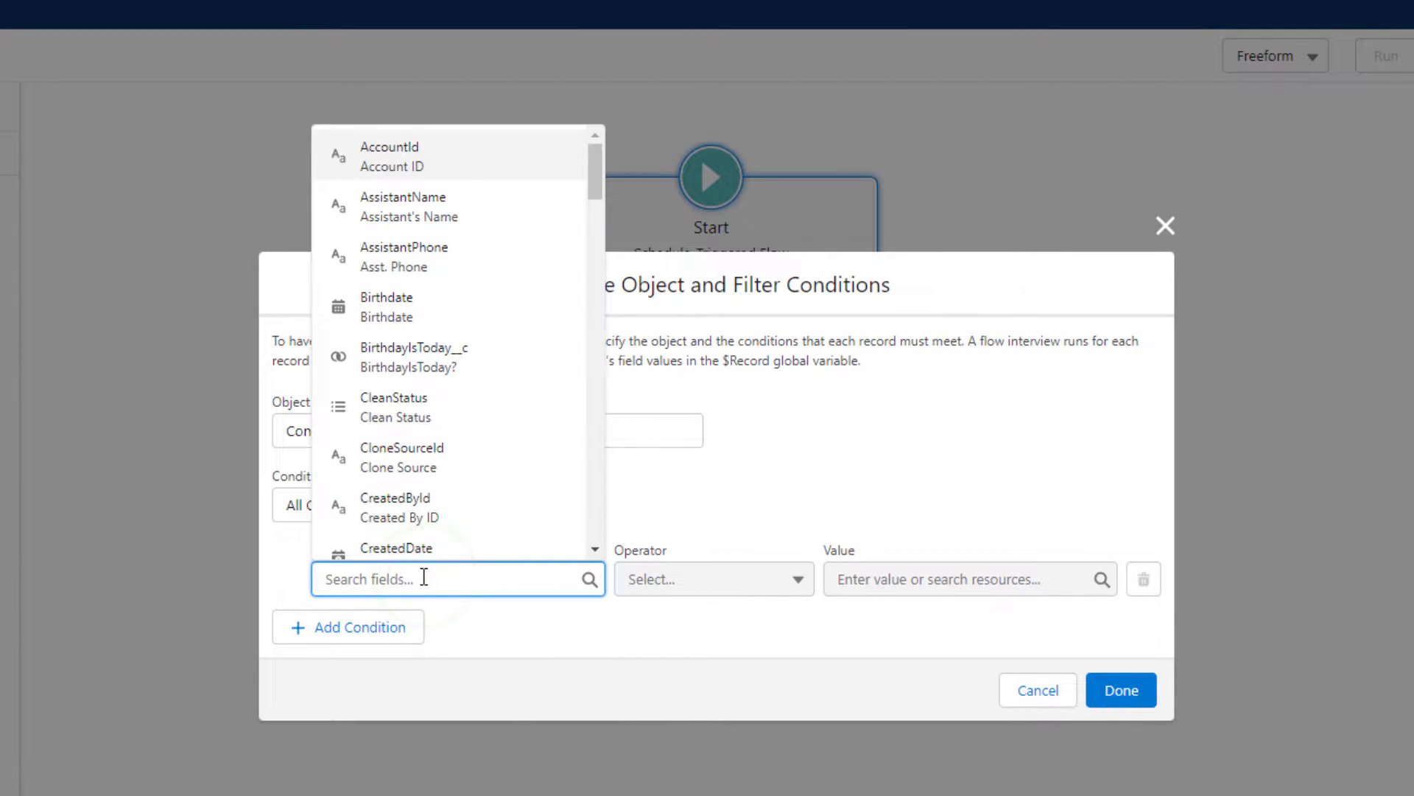
pyautogui.write('birth')
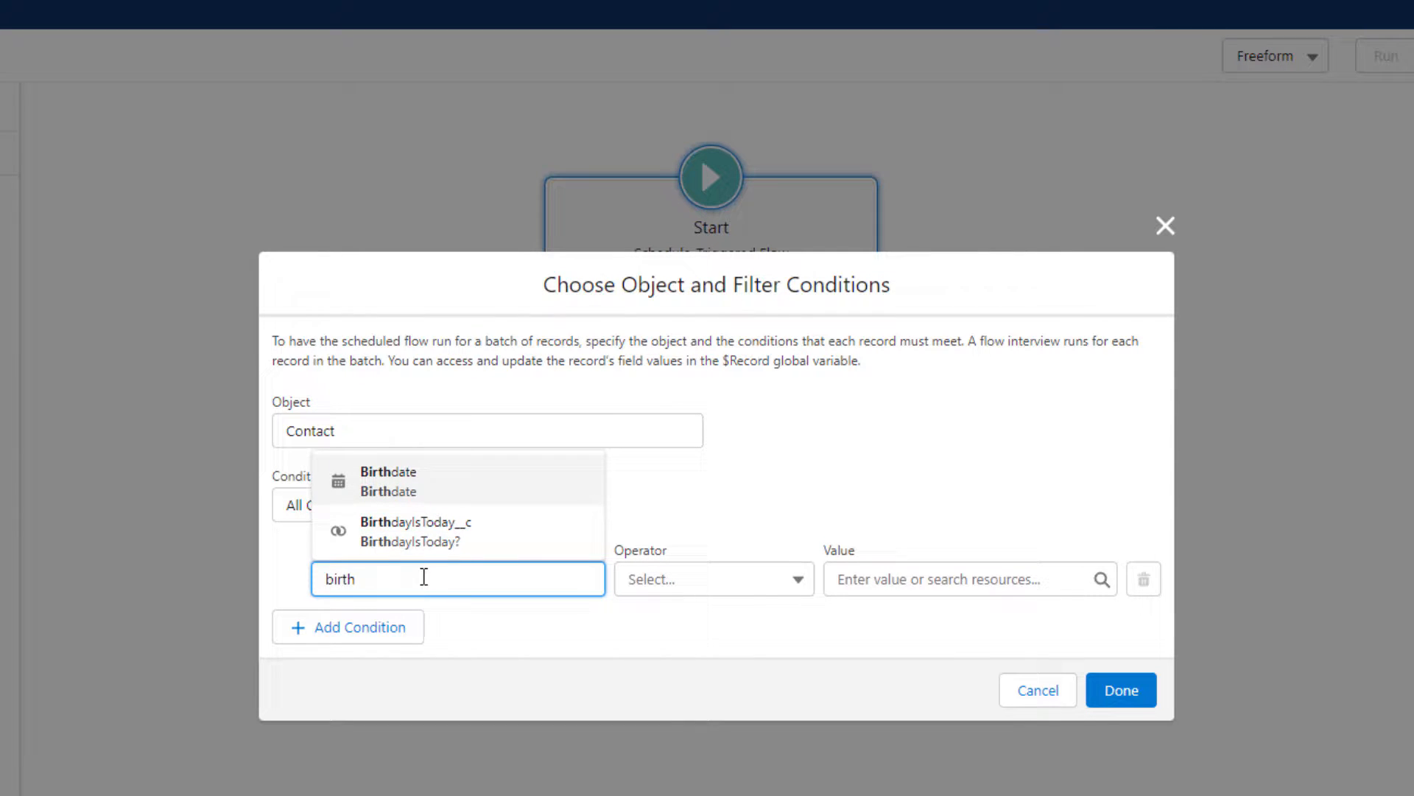
pyautogui.click(423, 531)
pyautogui.click(911, 581)
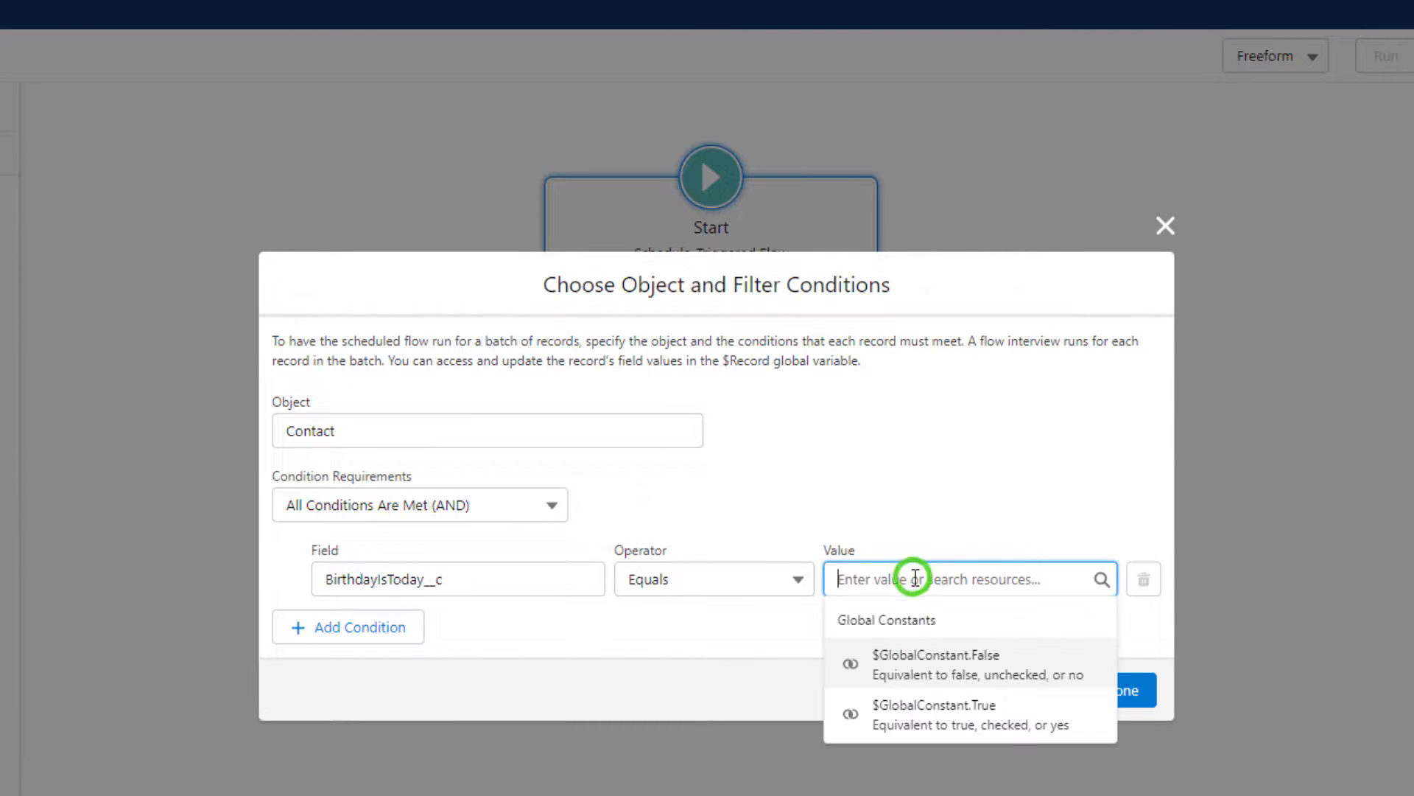
pyautogui.click(910, 719)
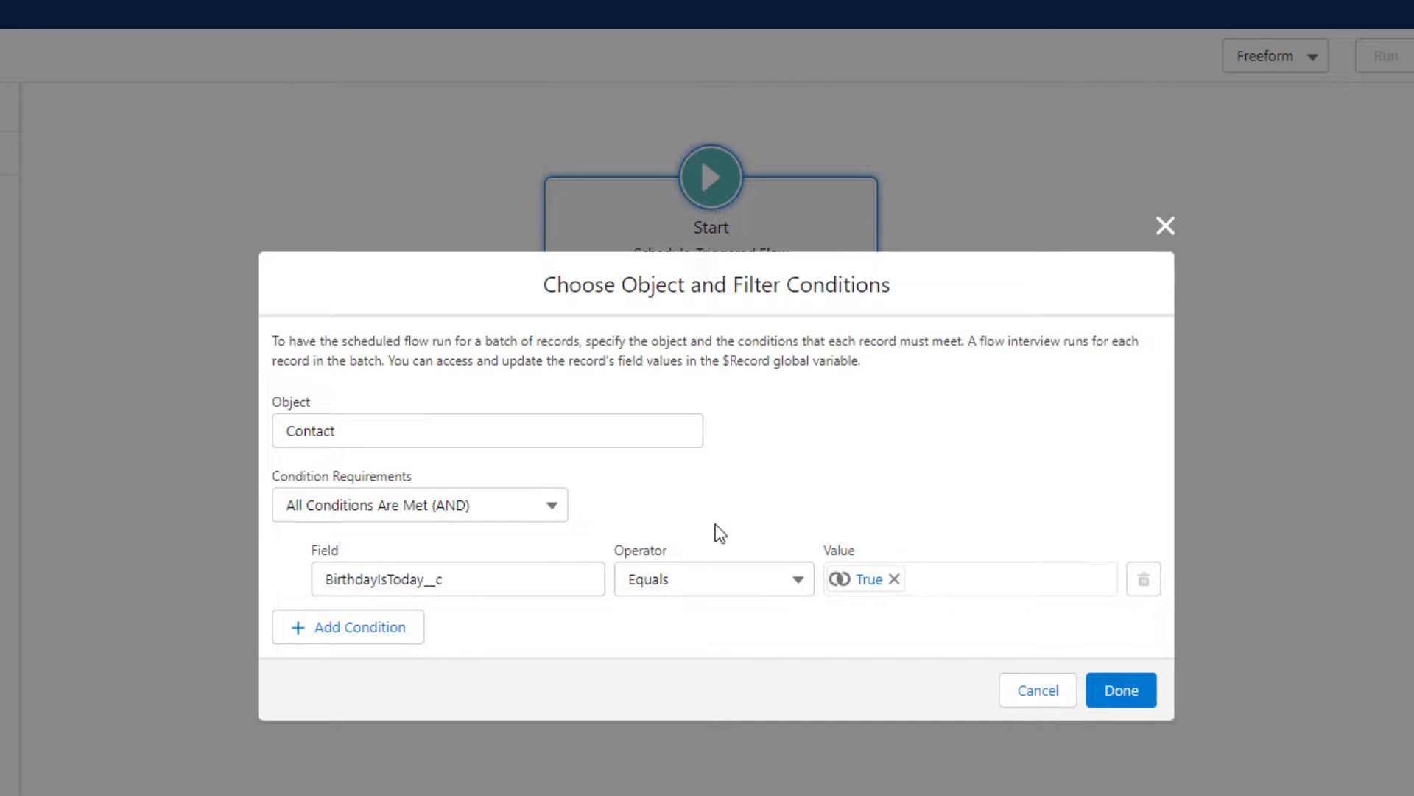
pyautogui.click(782, 464)
# Step: Add a second filter condition, Email Is Null False, and confirm the object and filter settings
pyautogui.click(395, 631)
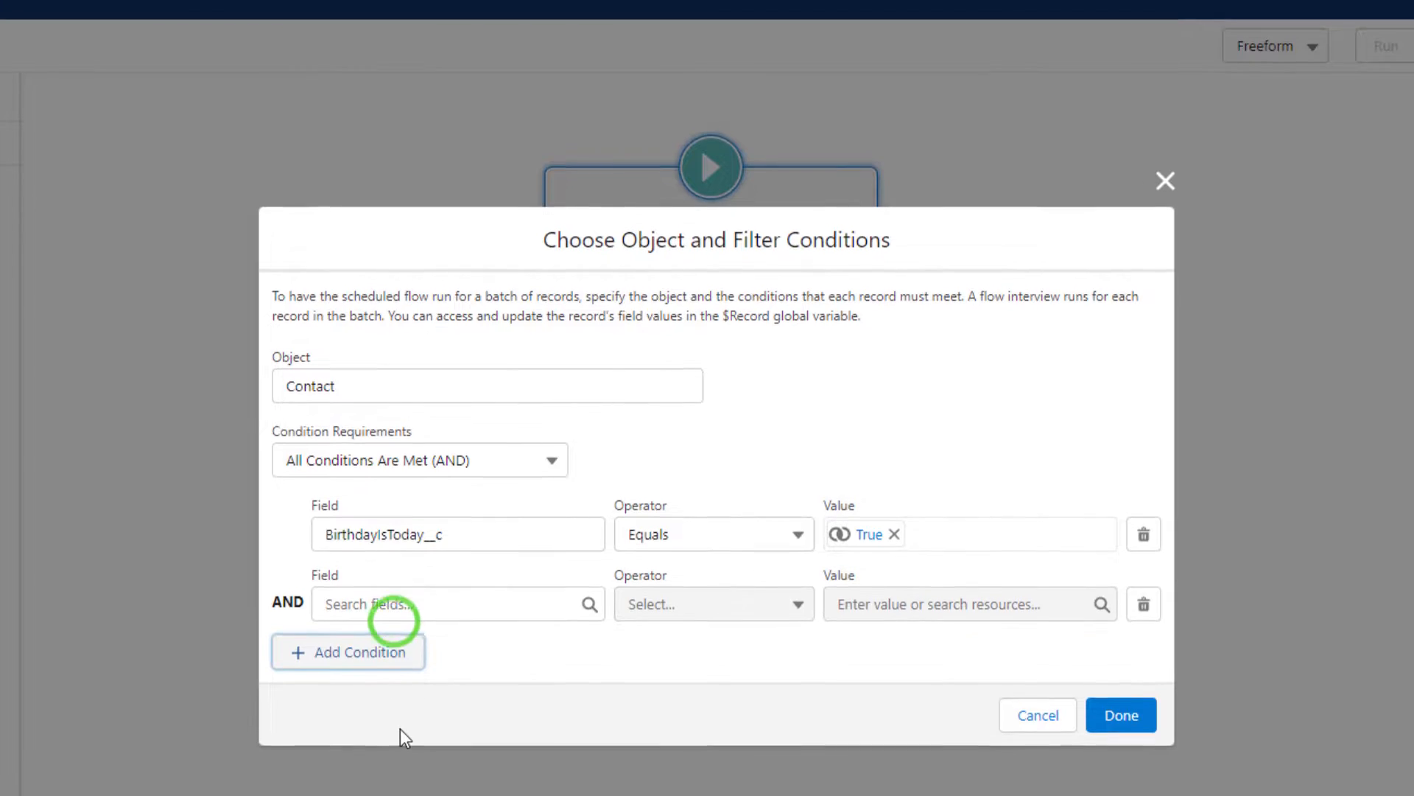
pyautogui.click(406, 517)
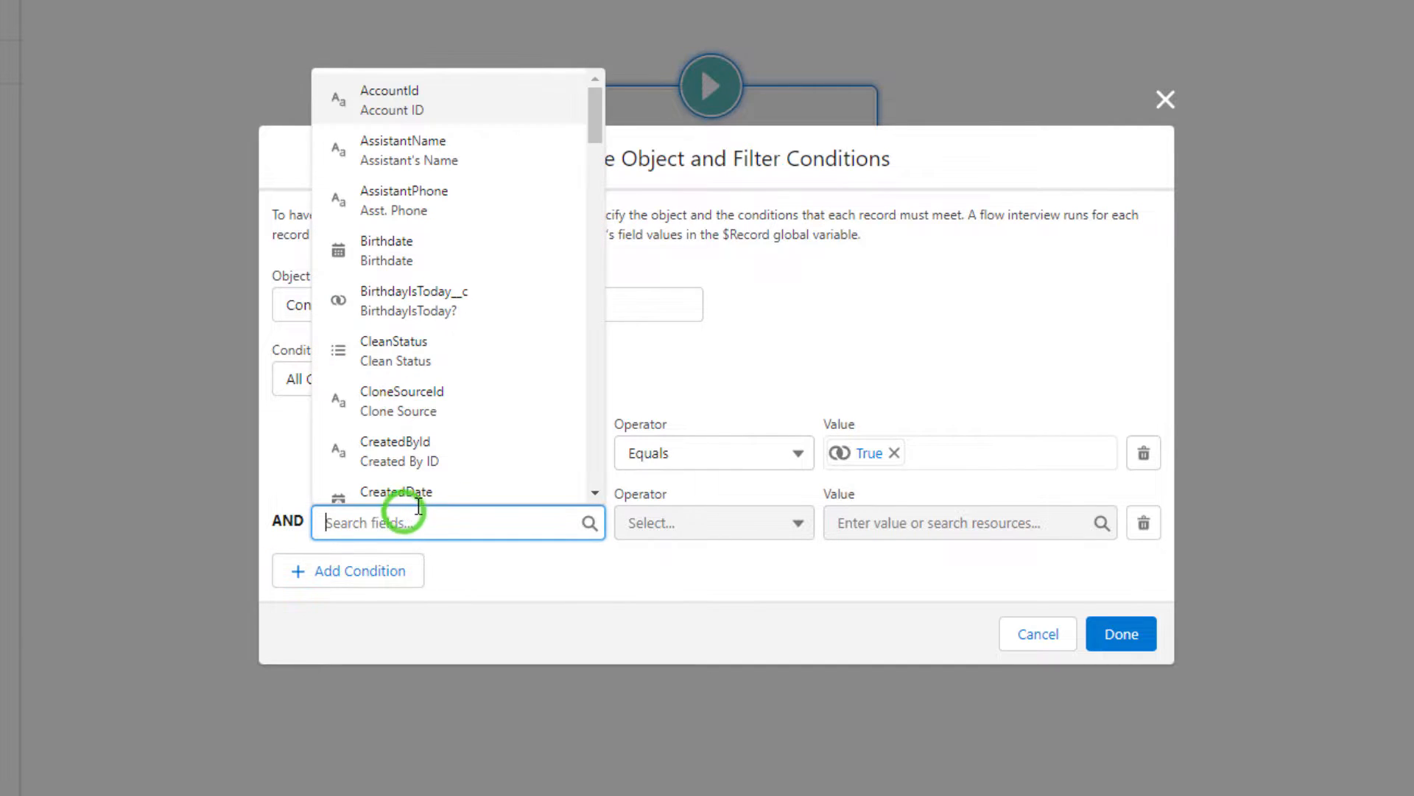
pyautogui.write('email')
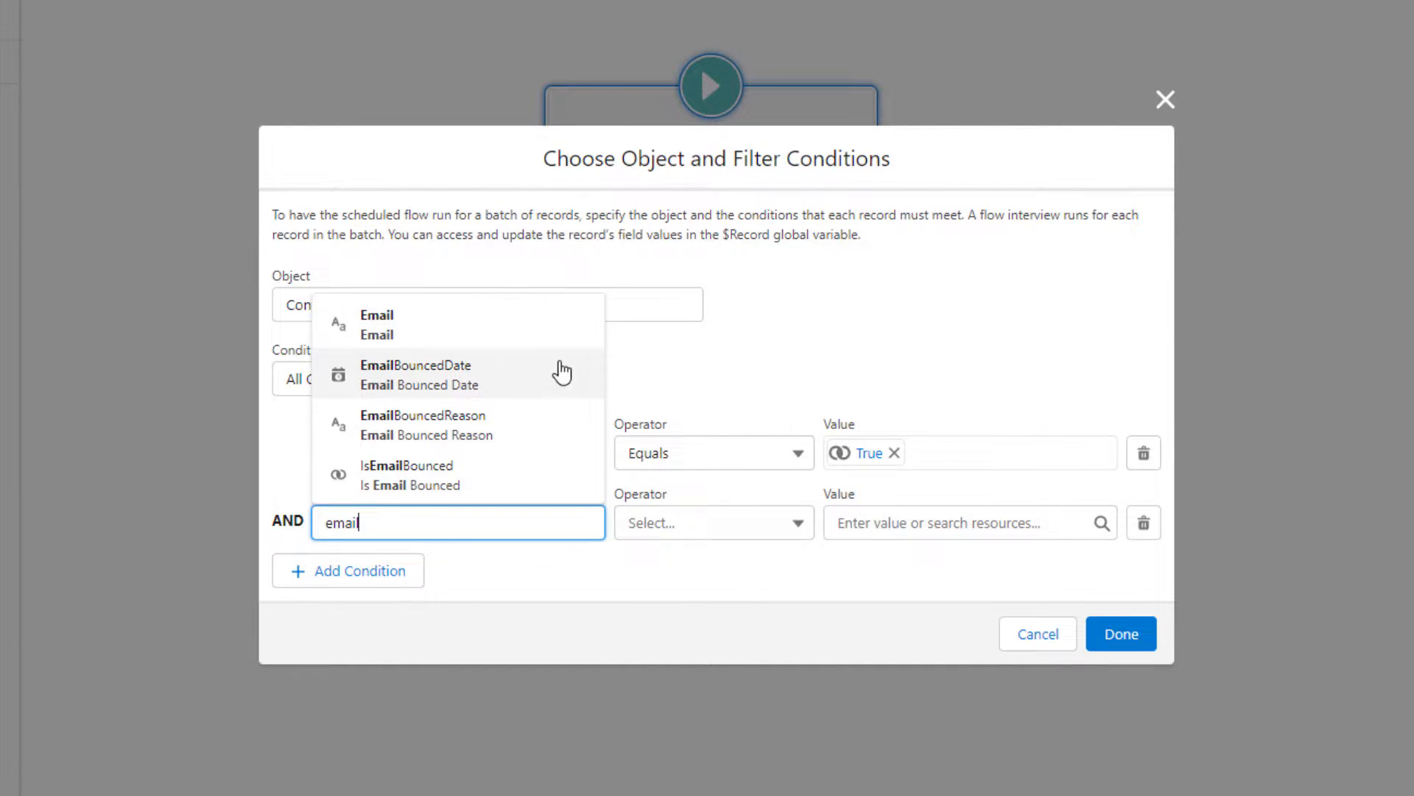
pyautogui.click(511, 315)
pyautogui.click(655, 520)
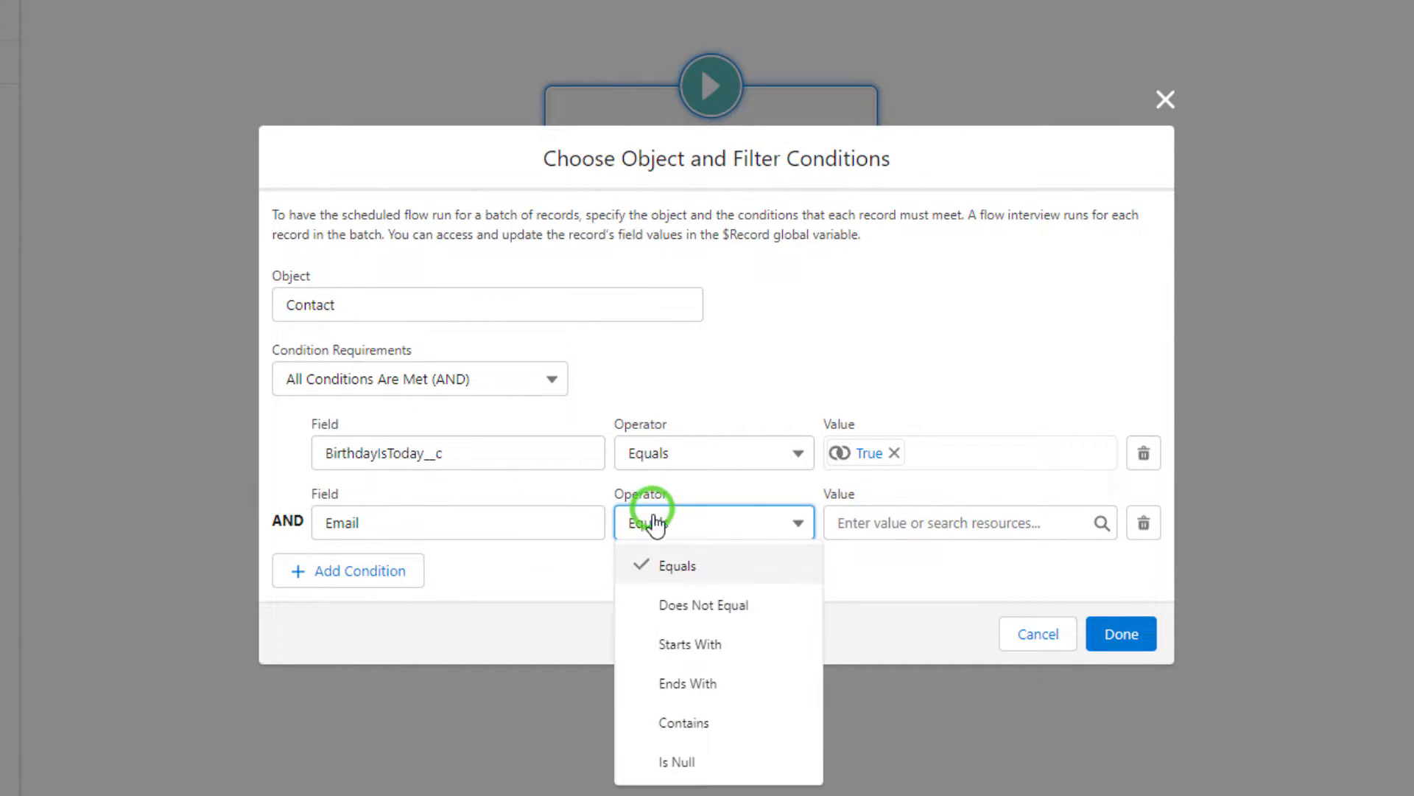
pyautogui.click(717, 763)
pyautogui.click(881, 516)
pyautogui.write('fa')
pyautogui.click(970, 589)
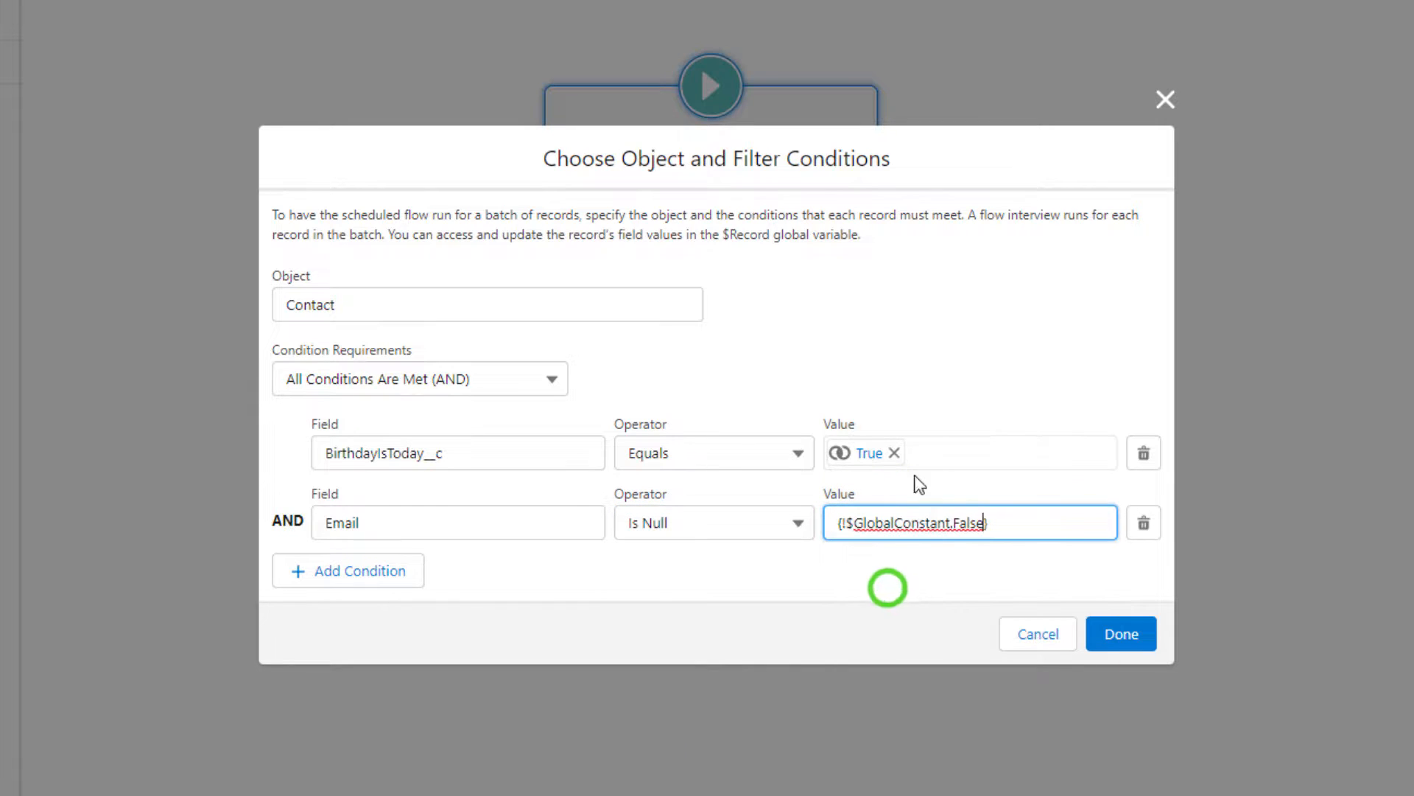
pyautogui.click(925, 325)
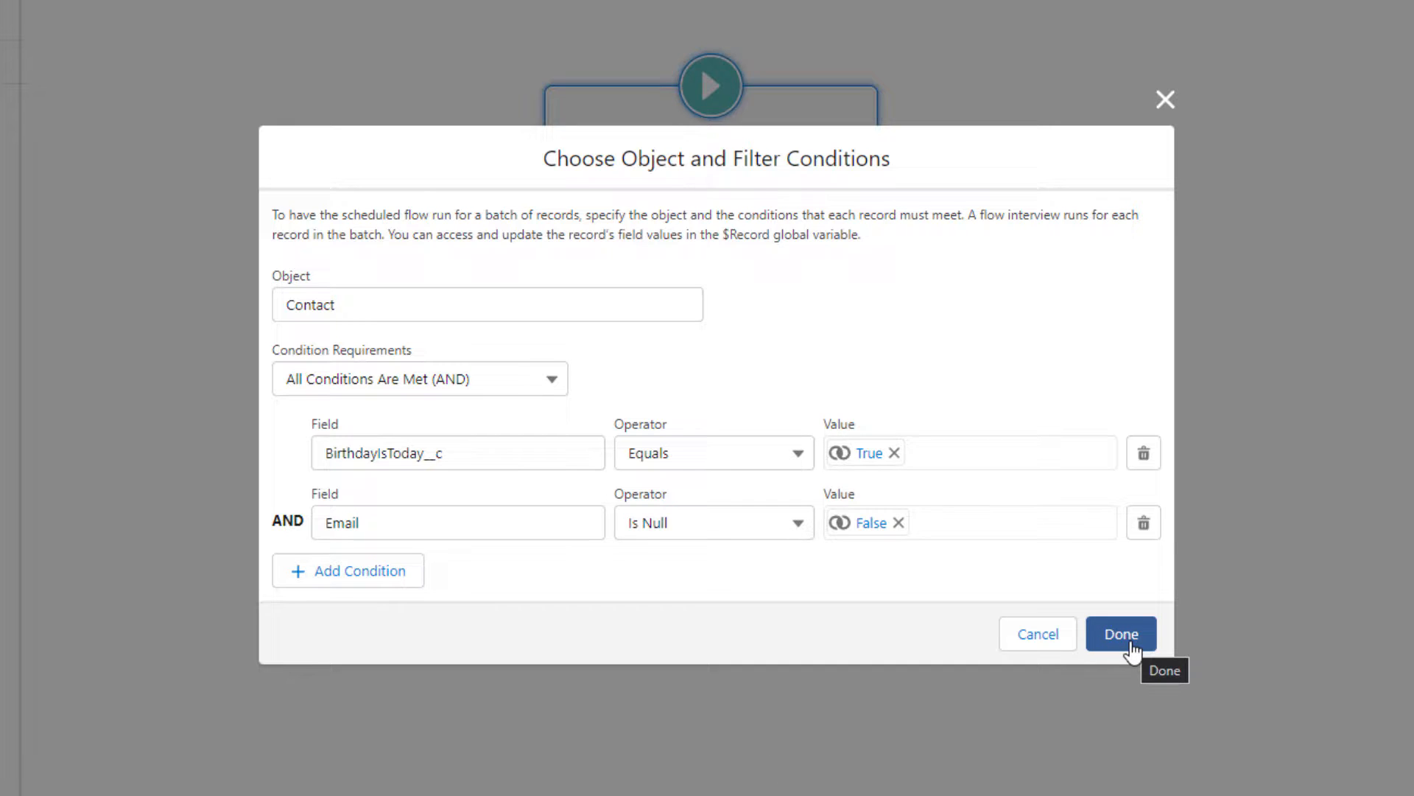
pyautogui.click(1130, 641)
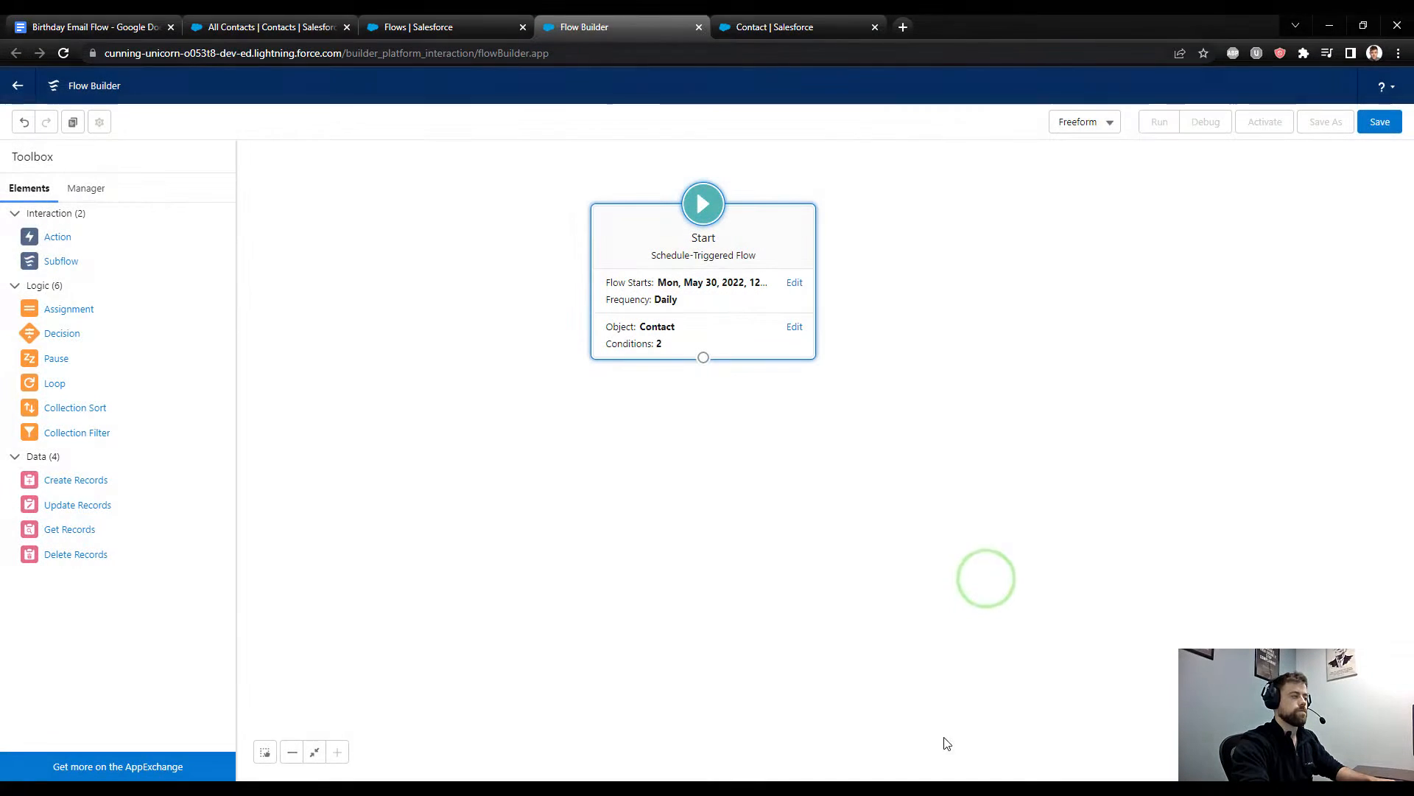
# Step: Save the flow with the label "Contact - Scheduled - Happy Birthday Email" and its matching API name
pyautogui.click(1373, 130)
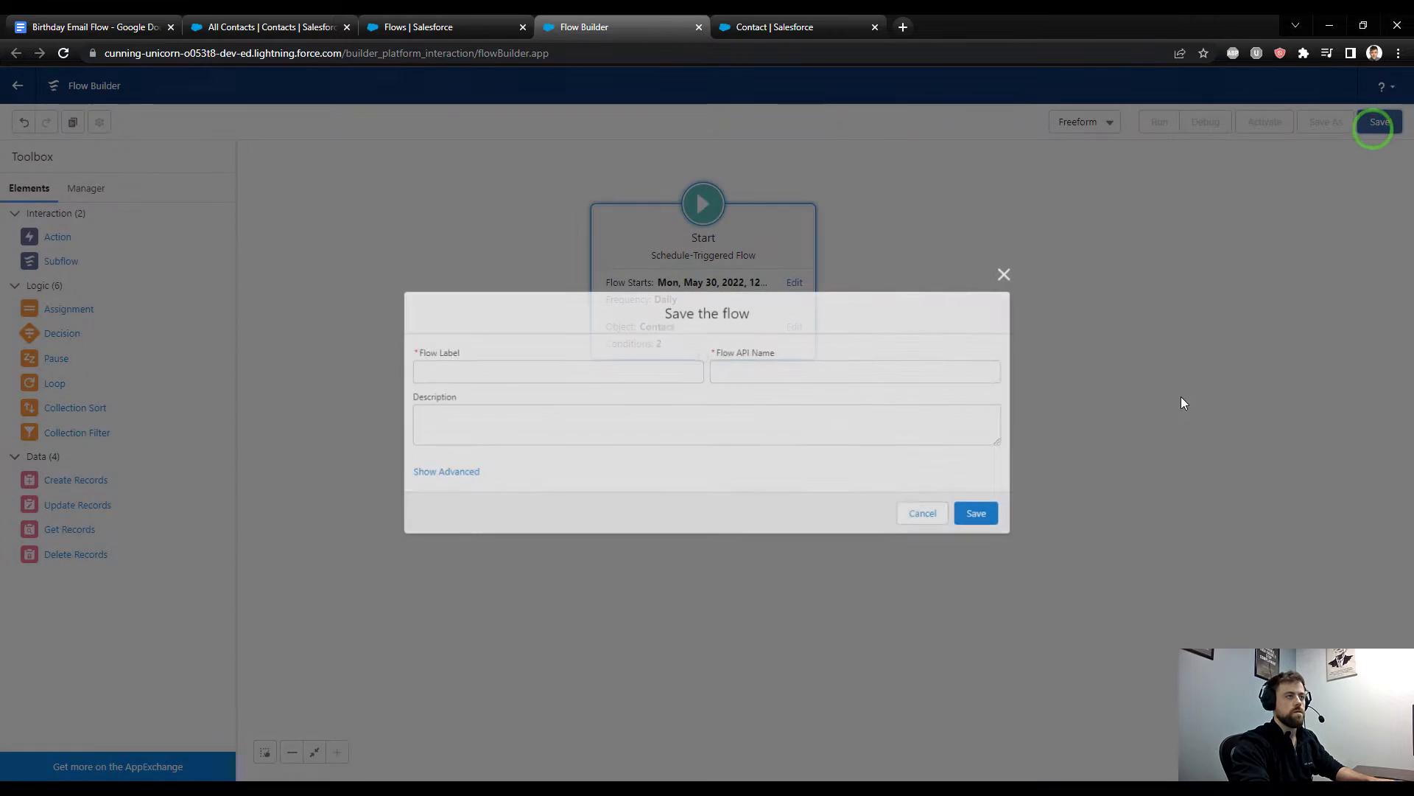
pyautogui.write('Contact - Scheduled - Happy Birthda')
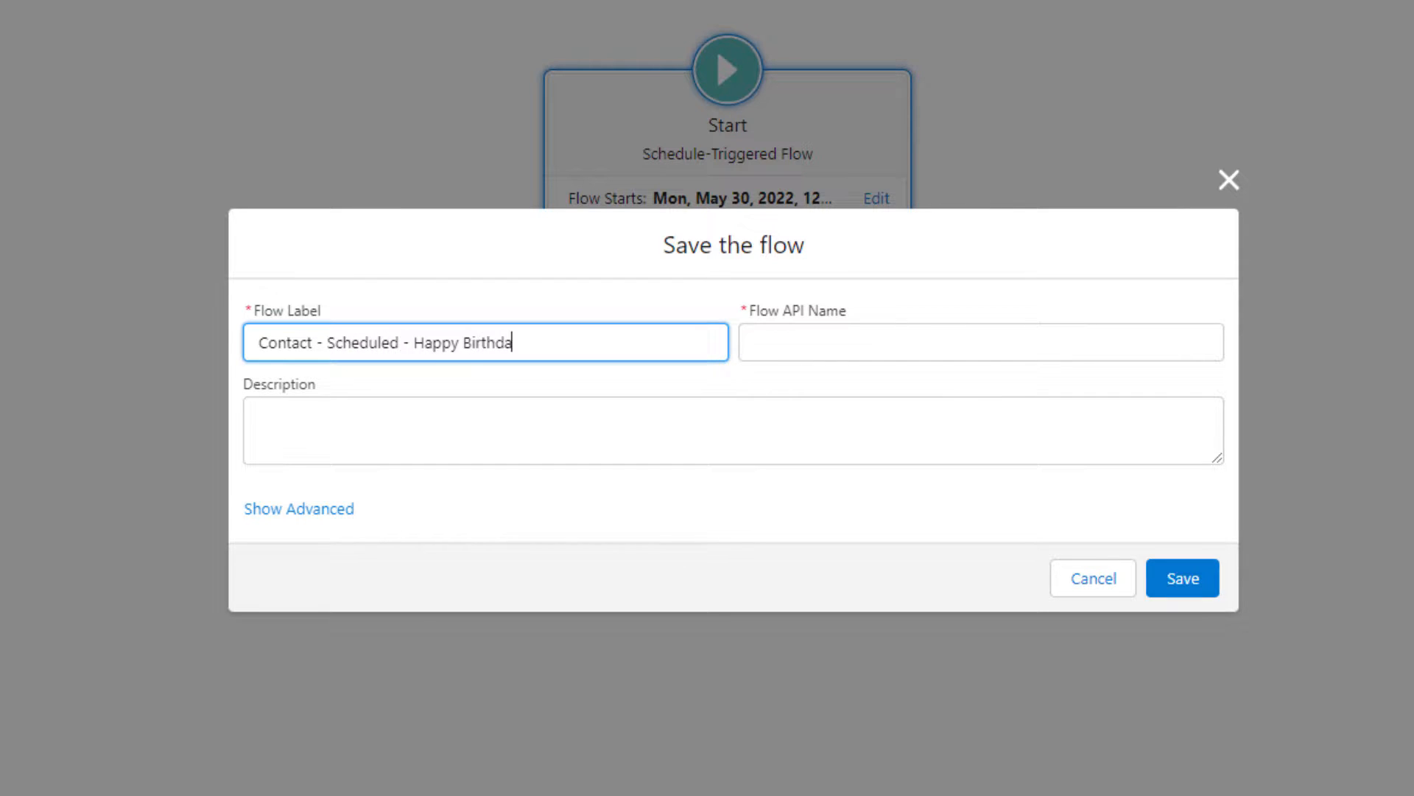
pyautogui.write('y Email')
pyautogui.press('Tab')
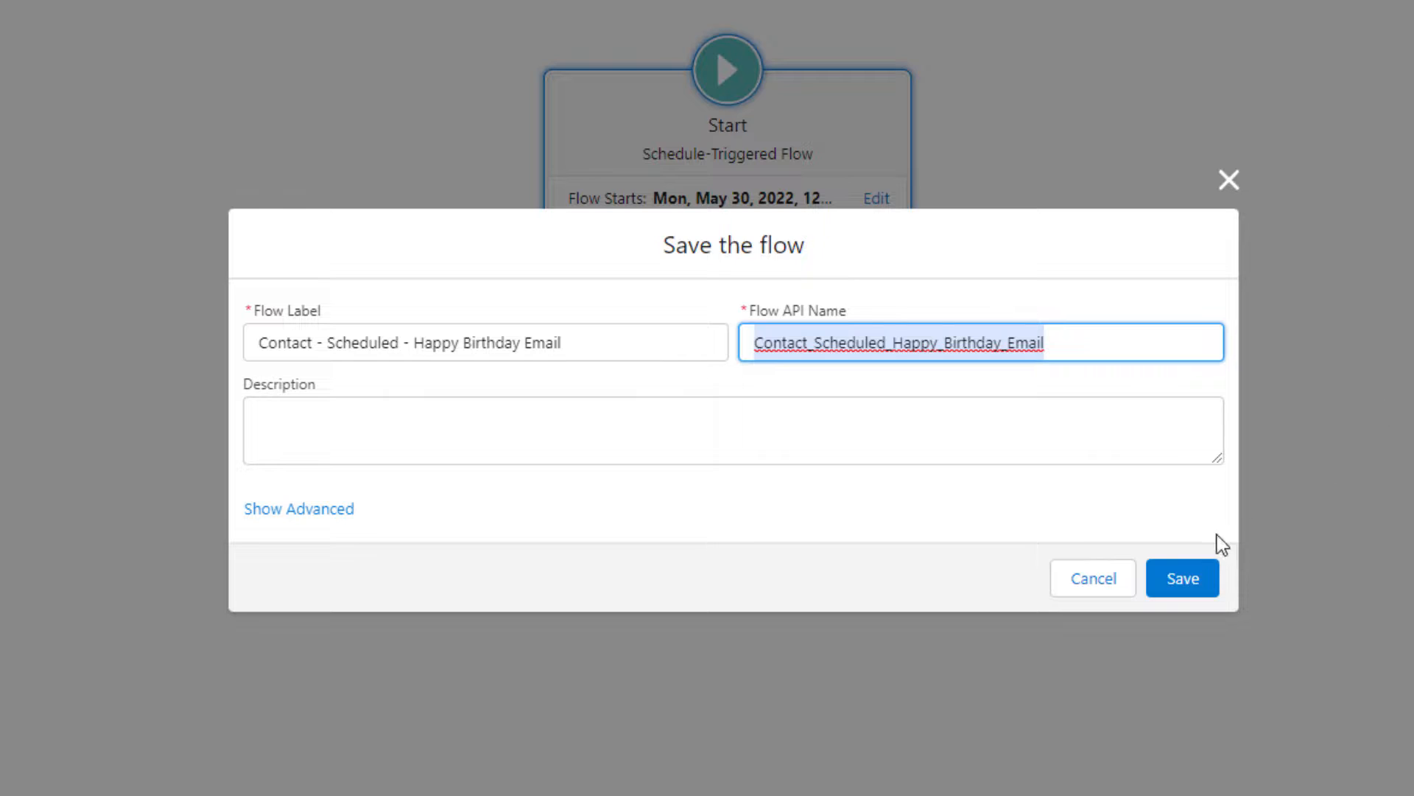
pyautogui.click(1179, 581)
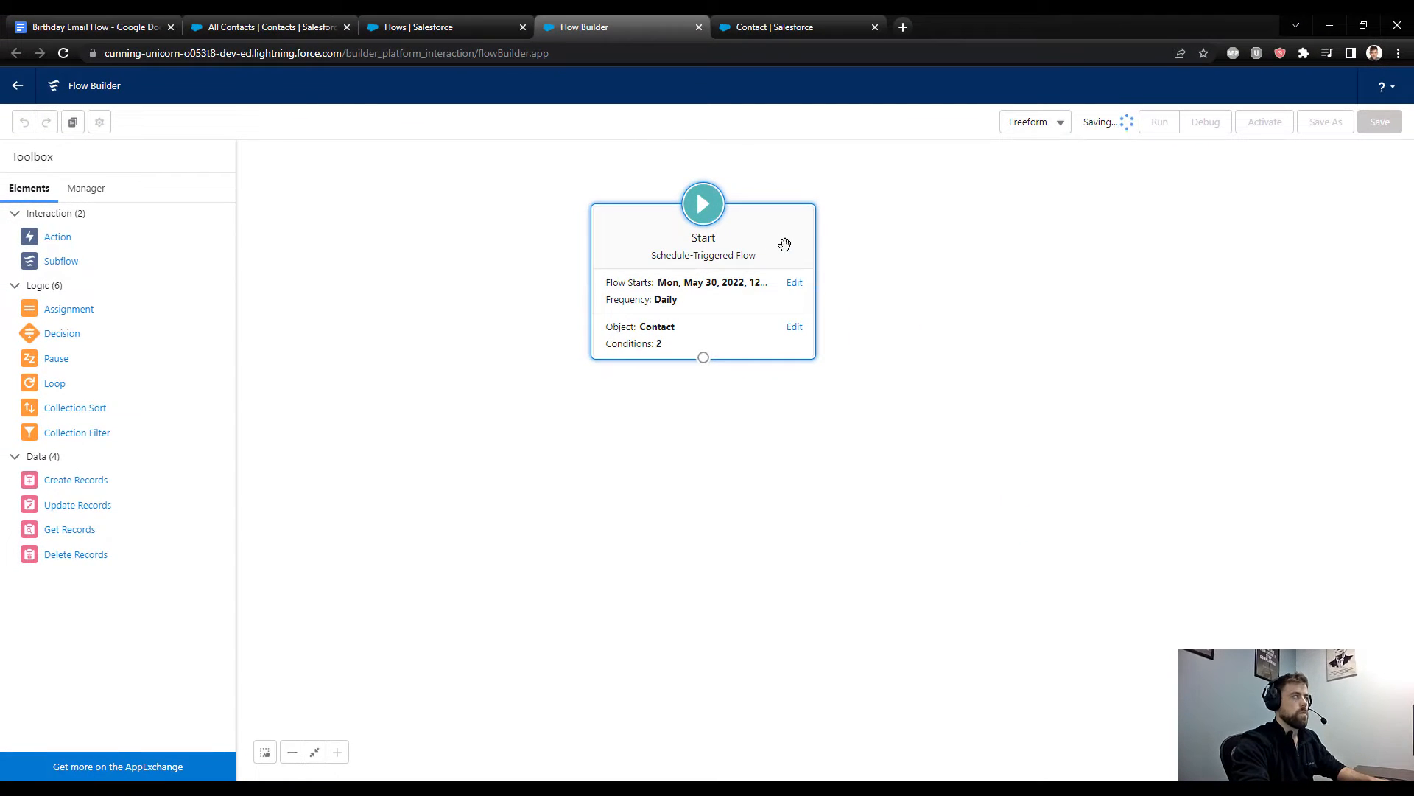
# Step: Add an Action element below Start, filter the actions by type Email Alert, and choose the Happy Birthday Email alert
pyautogui.moveTo(784, 244); pyautogui.dragTo(730, 240)
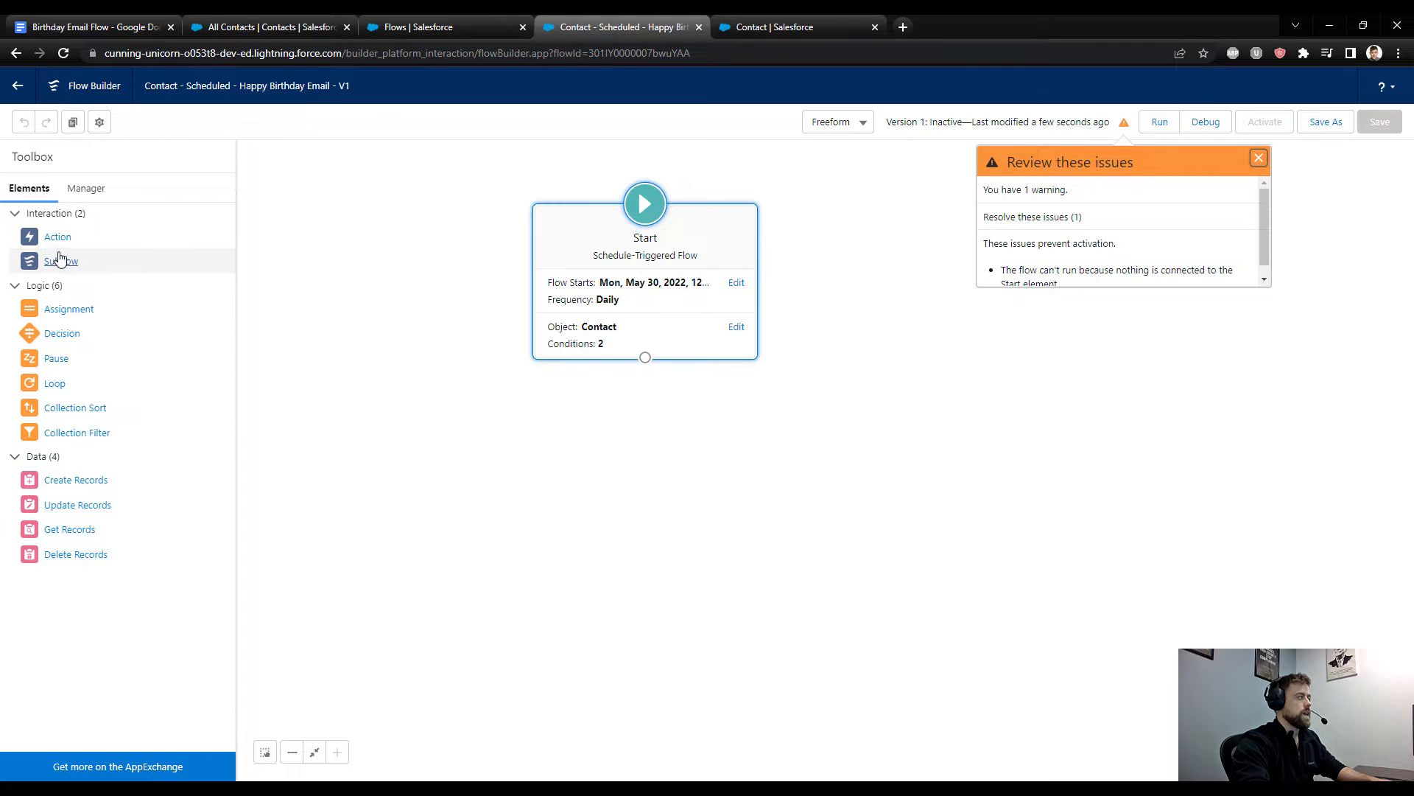
pyautogui.moveTo(56, 237); pyautogui.dragTo(650, 425)
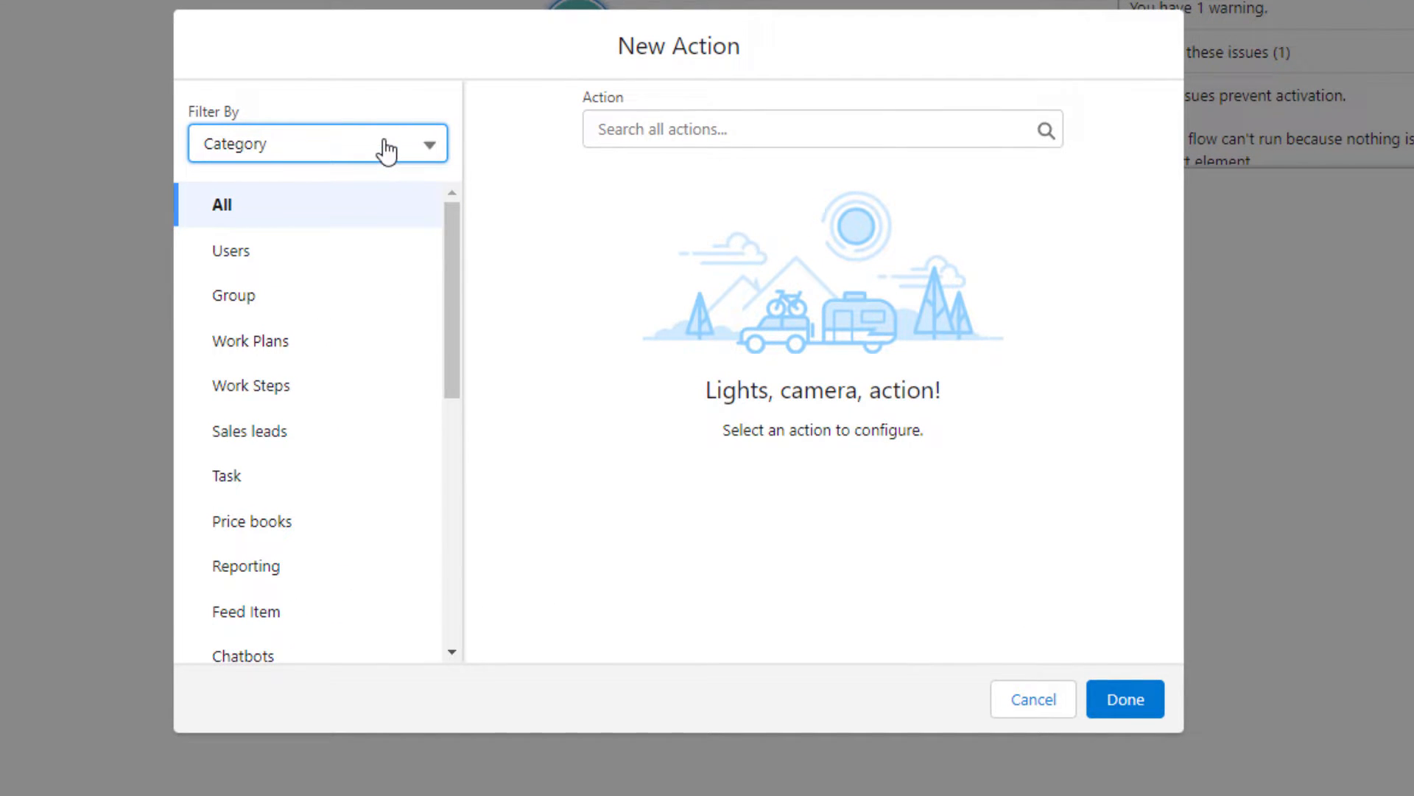
pyautogui.click(384, 147)
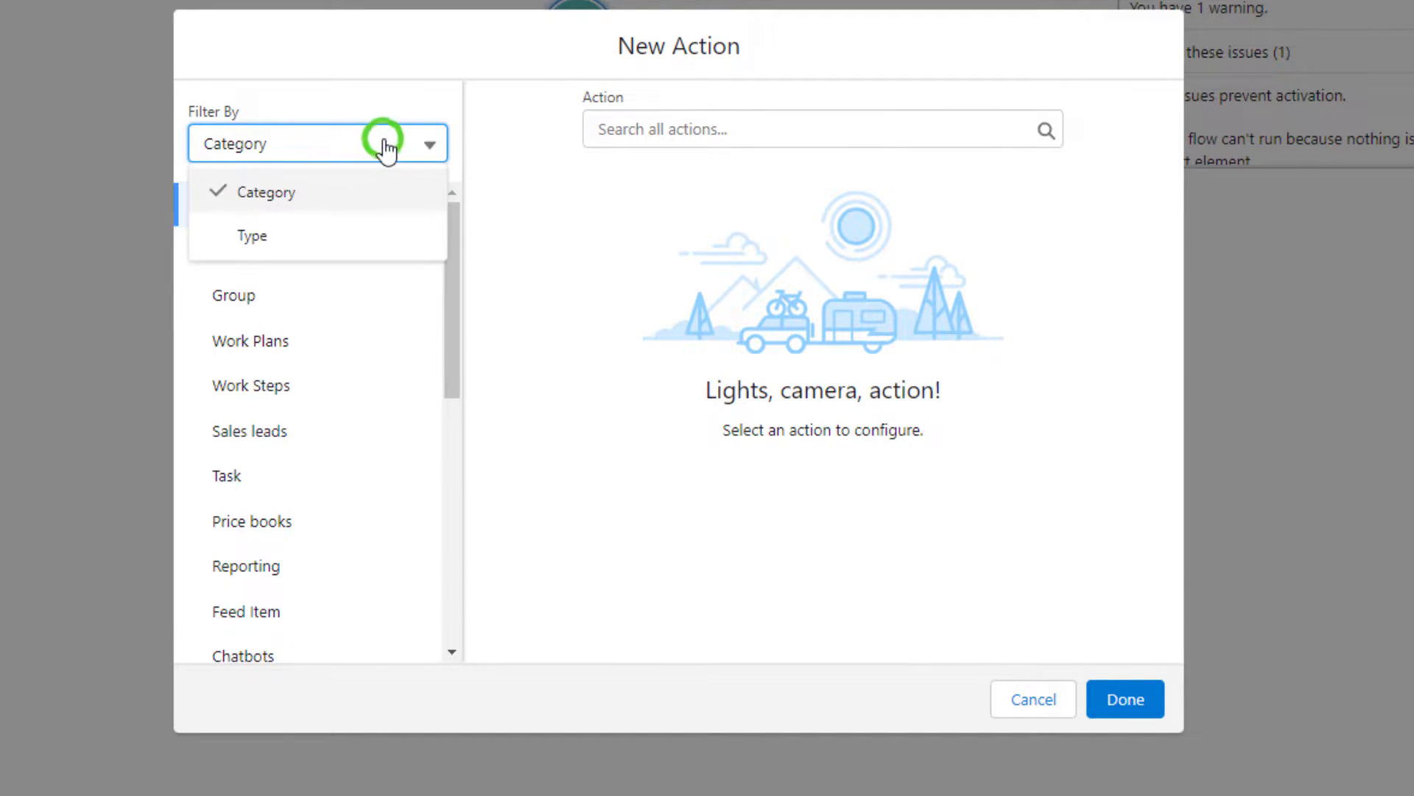
pyautogui.click(319, 234)
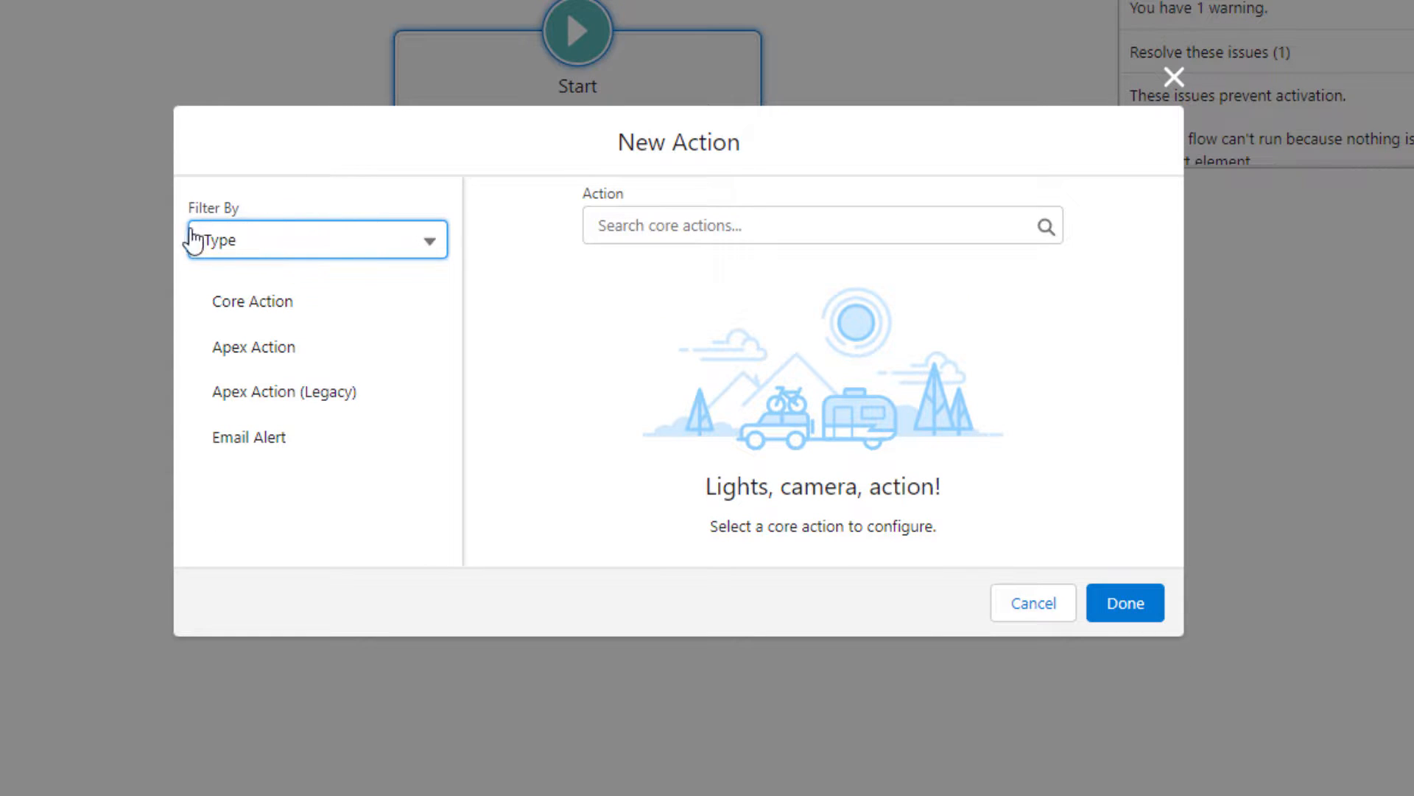
pyautogui.click(316, 236)
pyautogui.click(292, 439)
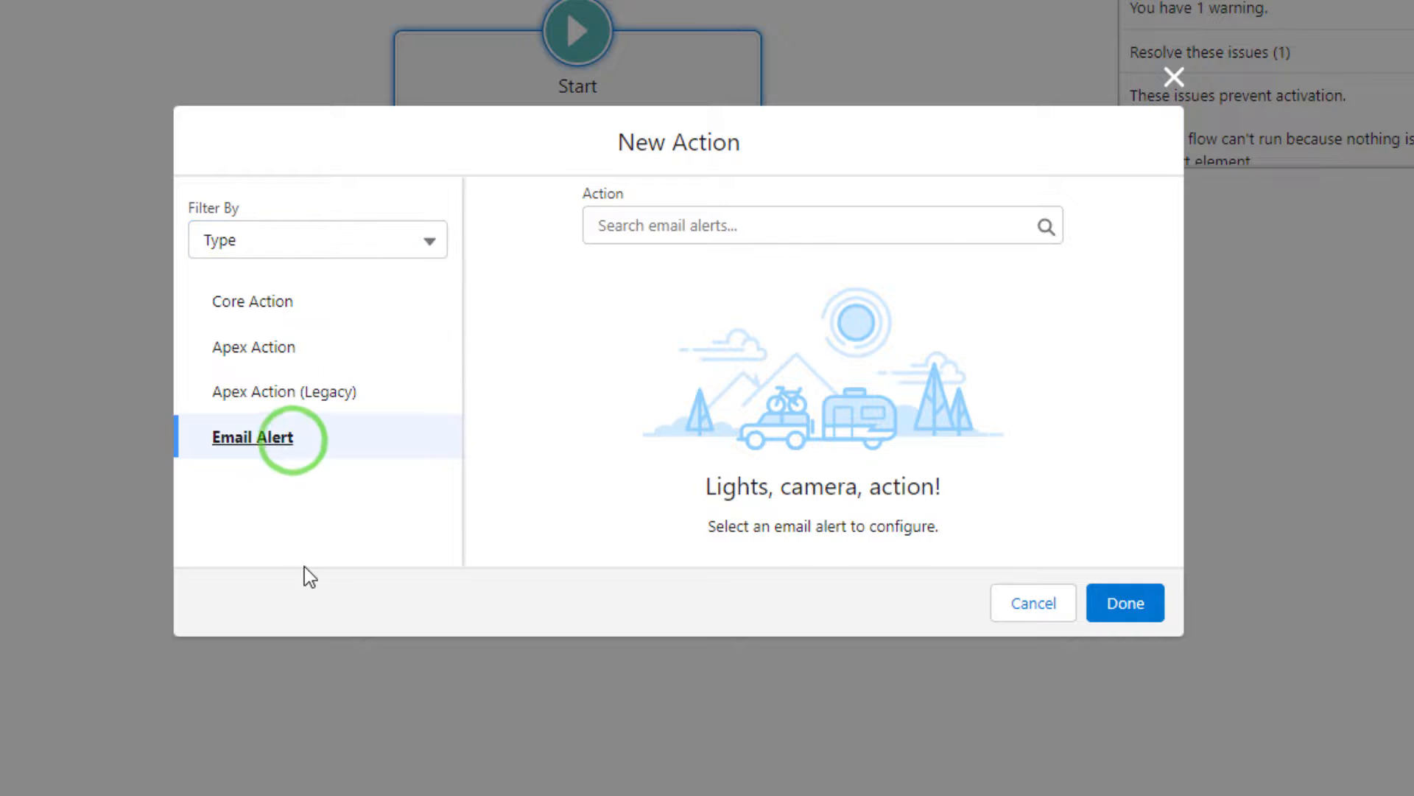
pyautogui.click(785, 221)
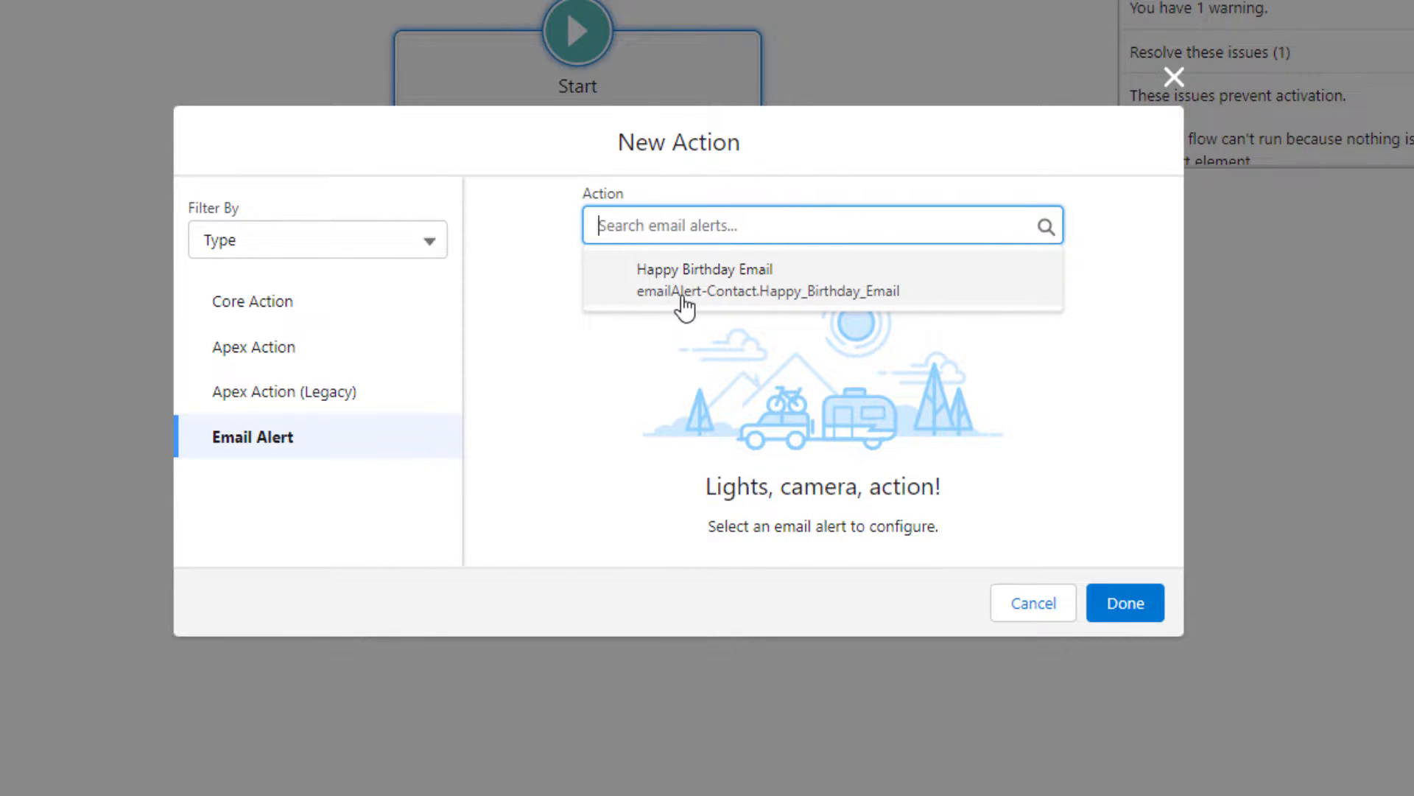
pyautogui.click(991, 298)
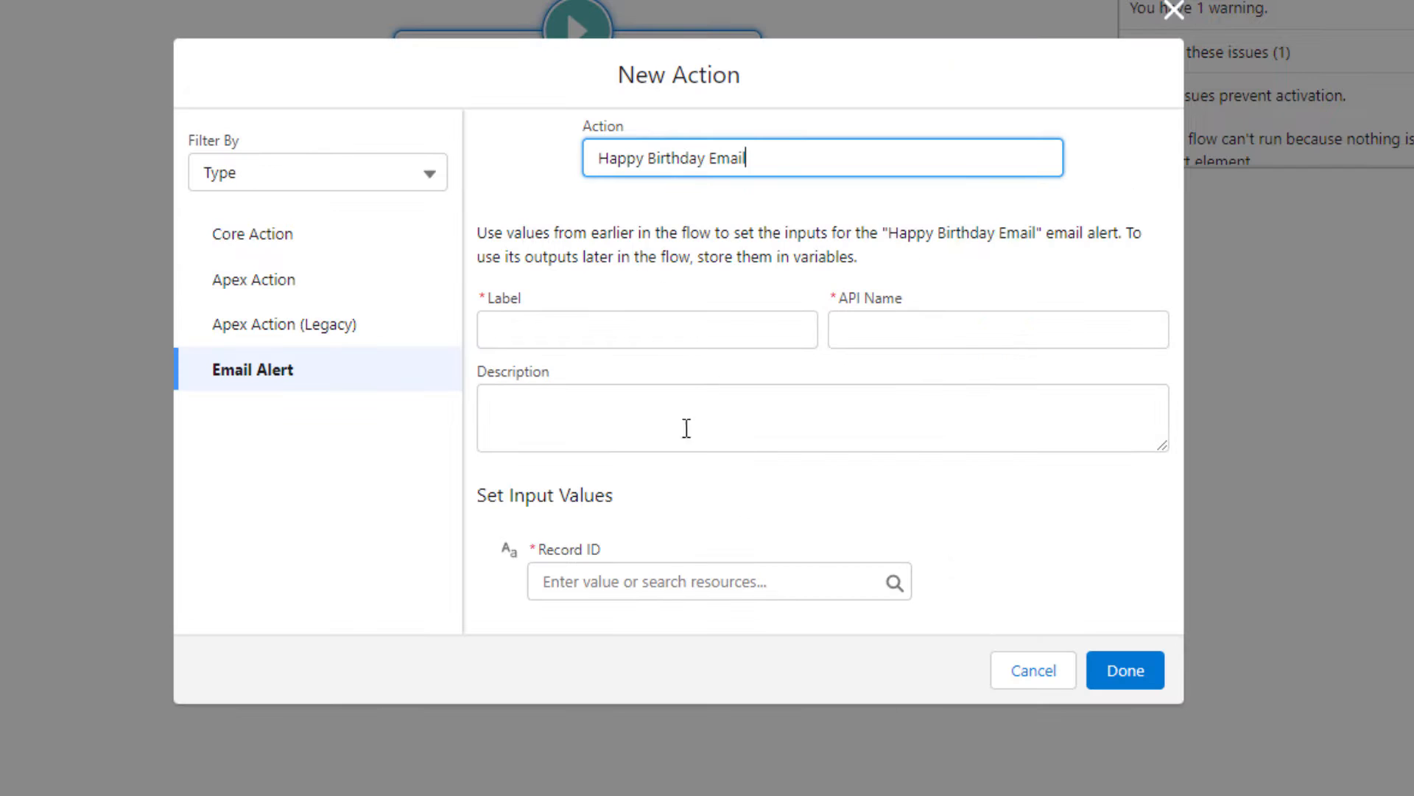
# Step: Label the new action "Send Happy Birthday Email" with the API name Send_Happy_Birthday_Email
pyautogui.click(571, 329)
pyautogui.write('Send Happy Birthday Email')
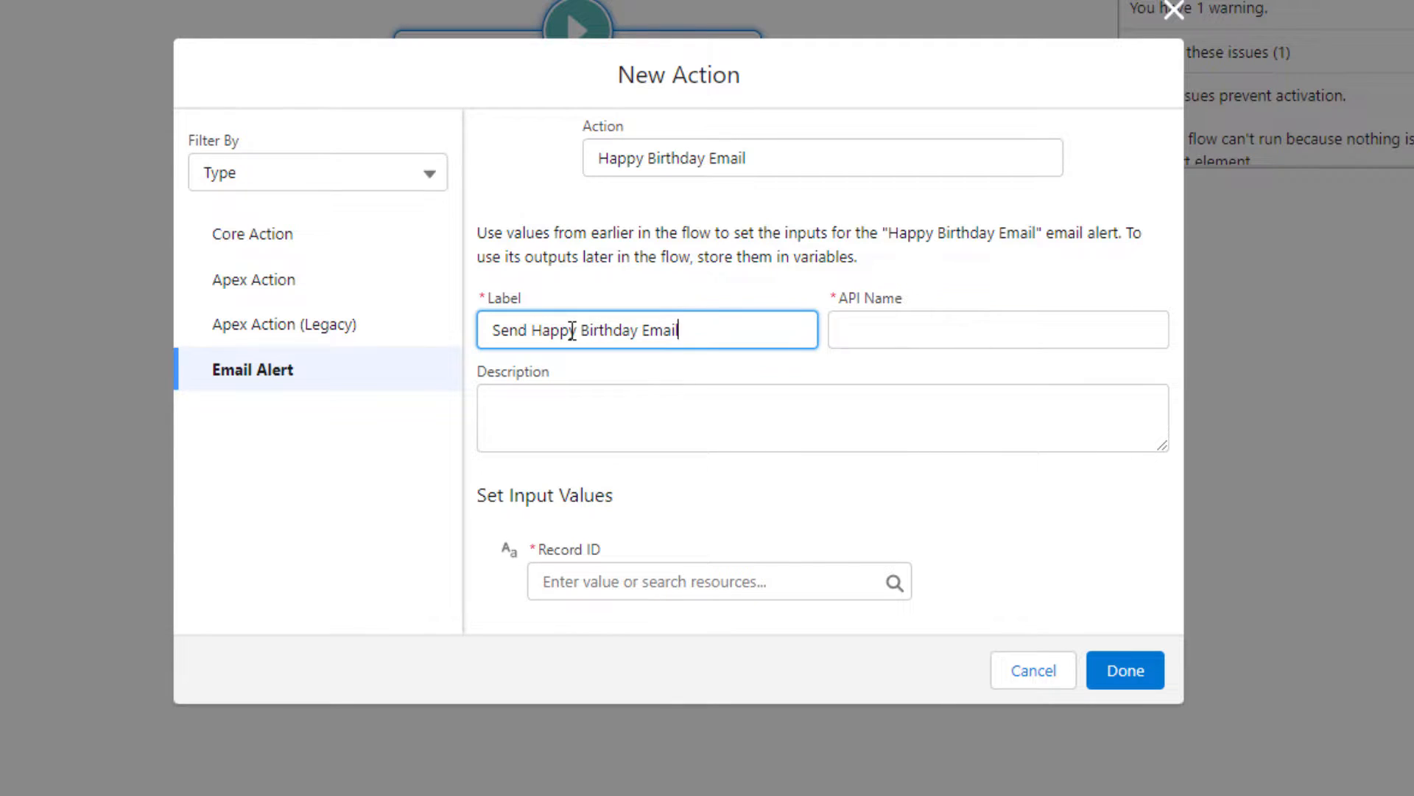
pyautogui.press('Tab')
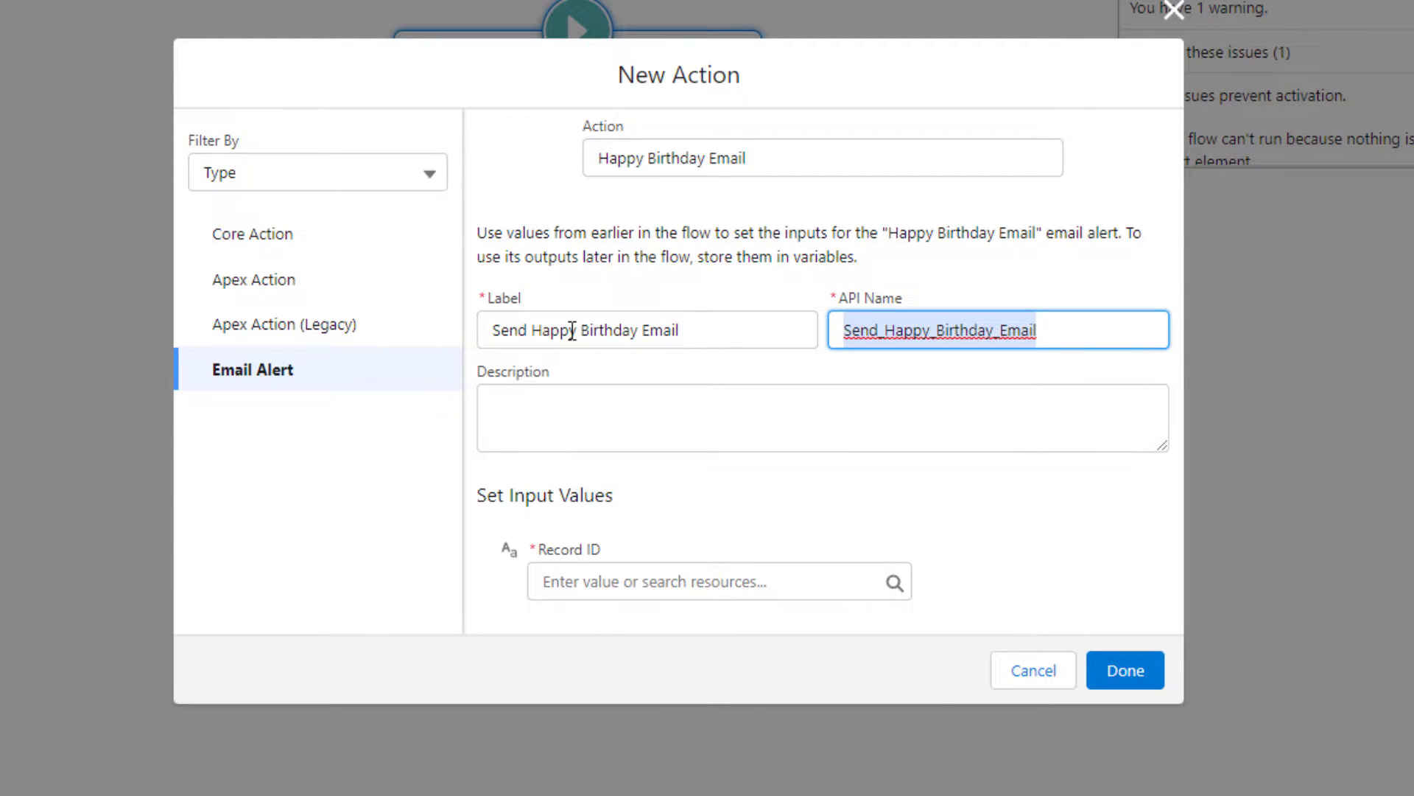
# Step: Set the email alert's Record ID to the triggering contact's ID, {!$Record.Id}, and confirm the action
pyautogui.click(625, 581)
pyautogui.scroll(-3, 714, 371)
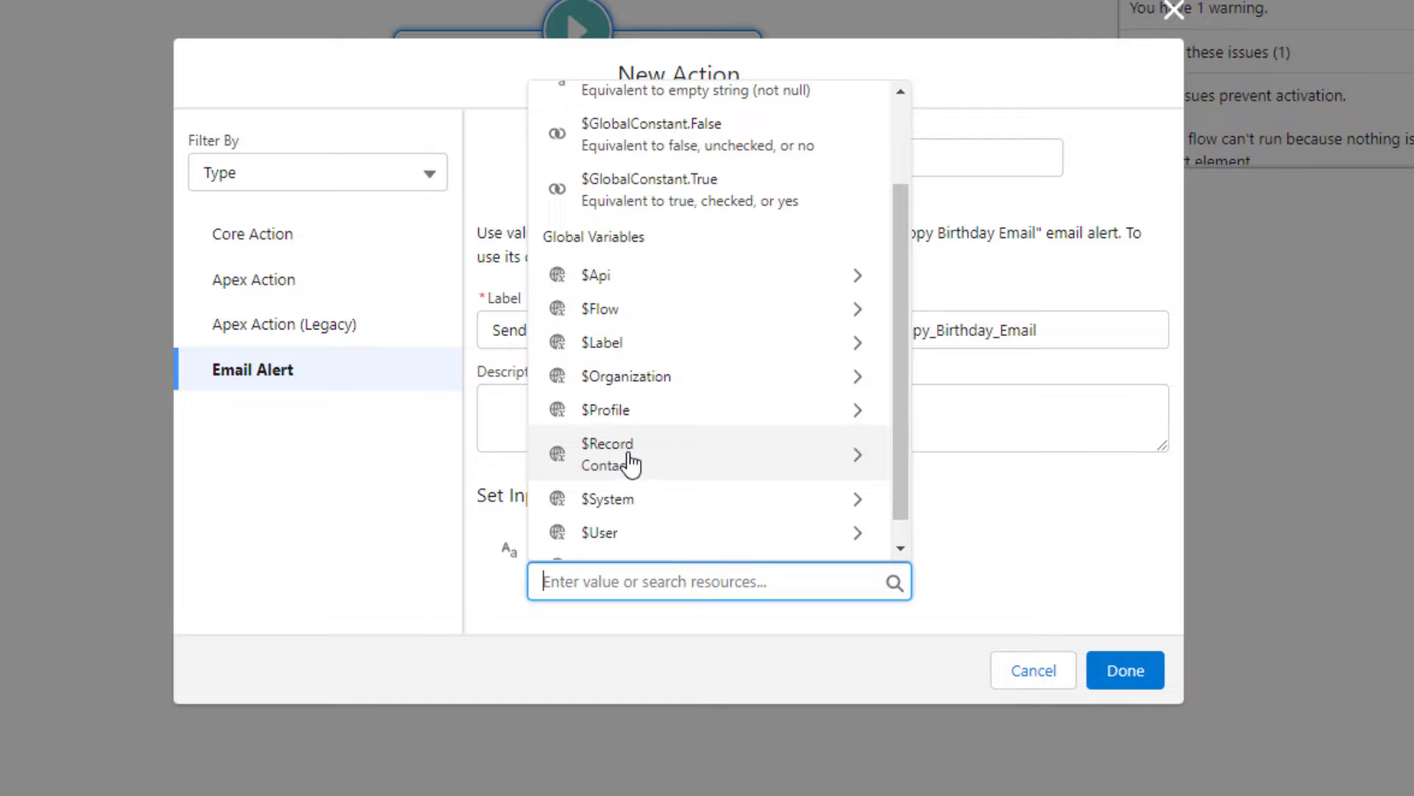
pyautogui.click(726, 475)
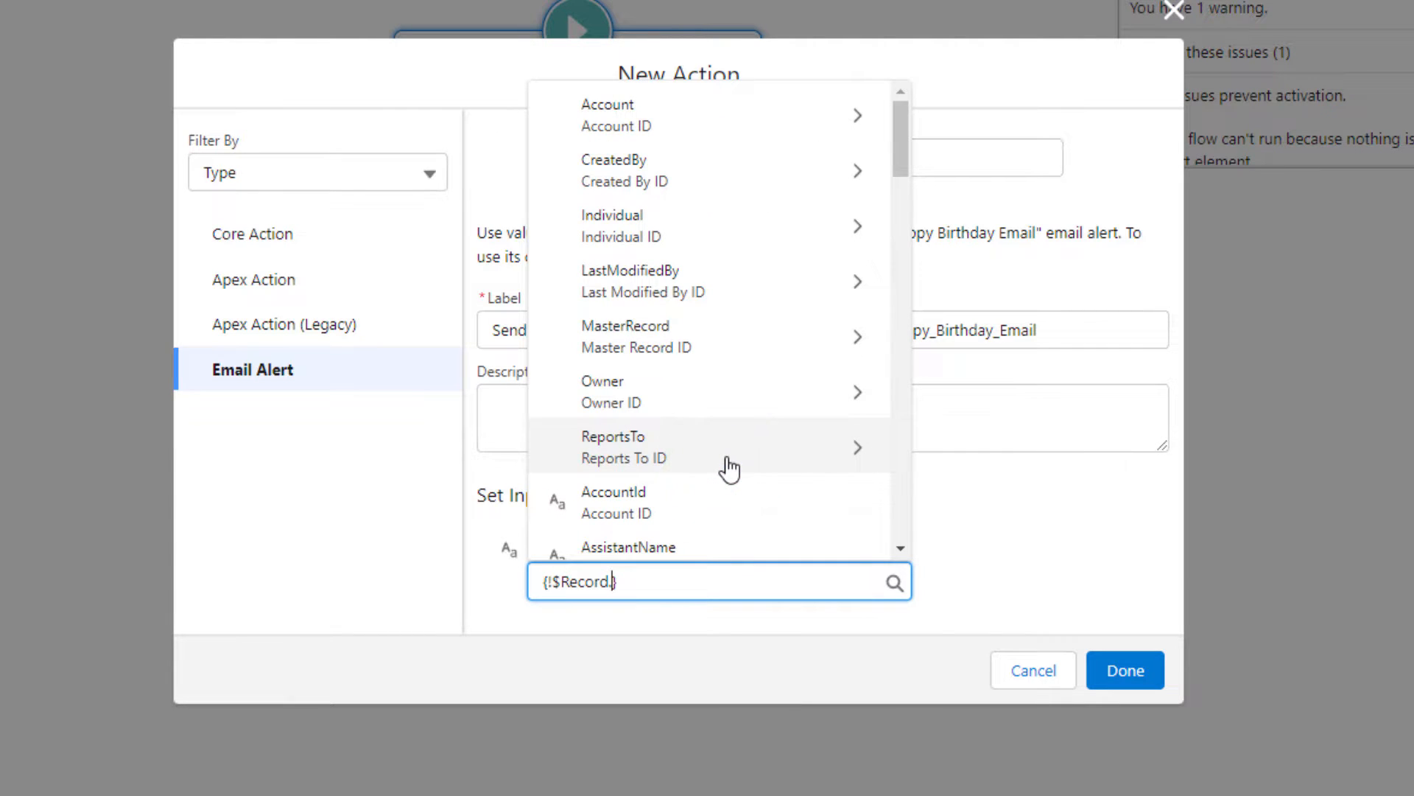
pyautogui.write('id')
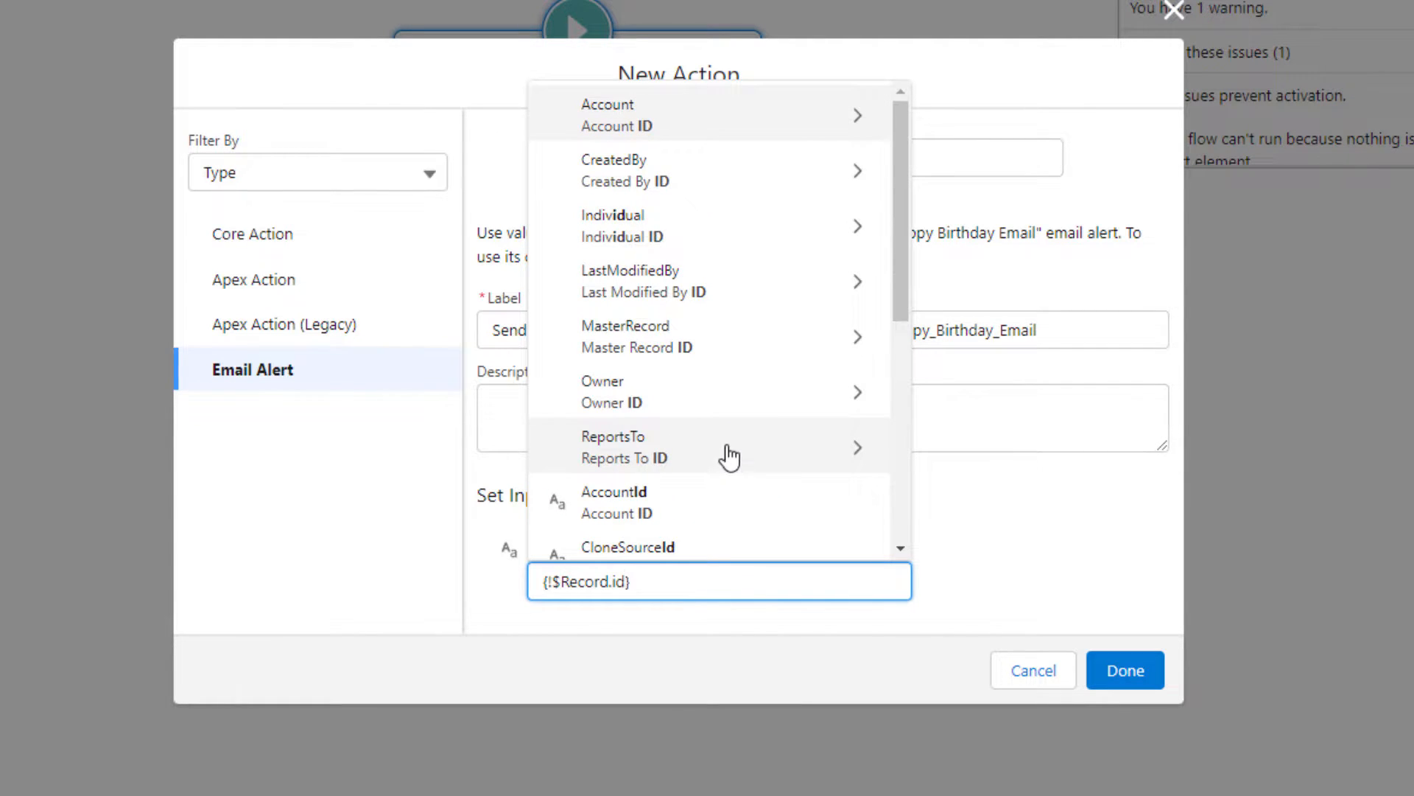
pyautogui.scroll(-2, 700, 378)
pyautogui.scroll(-2, 700, 372)
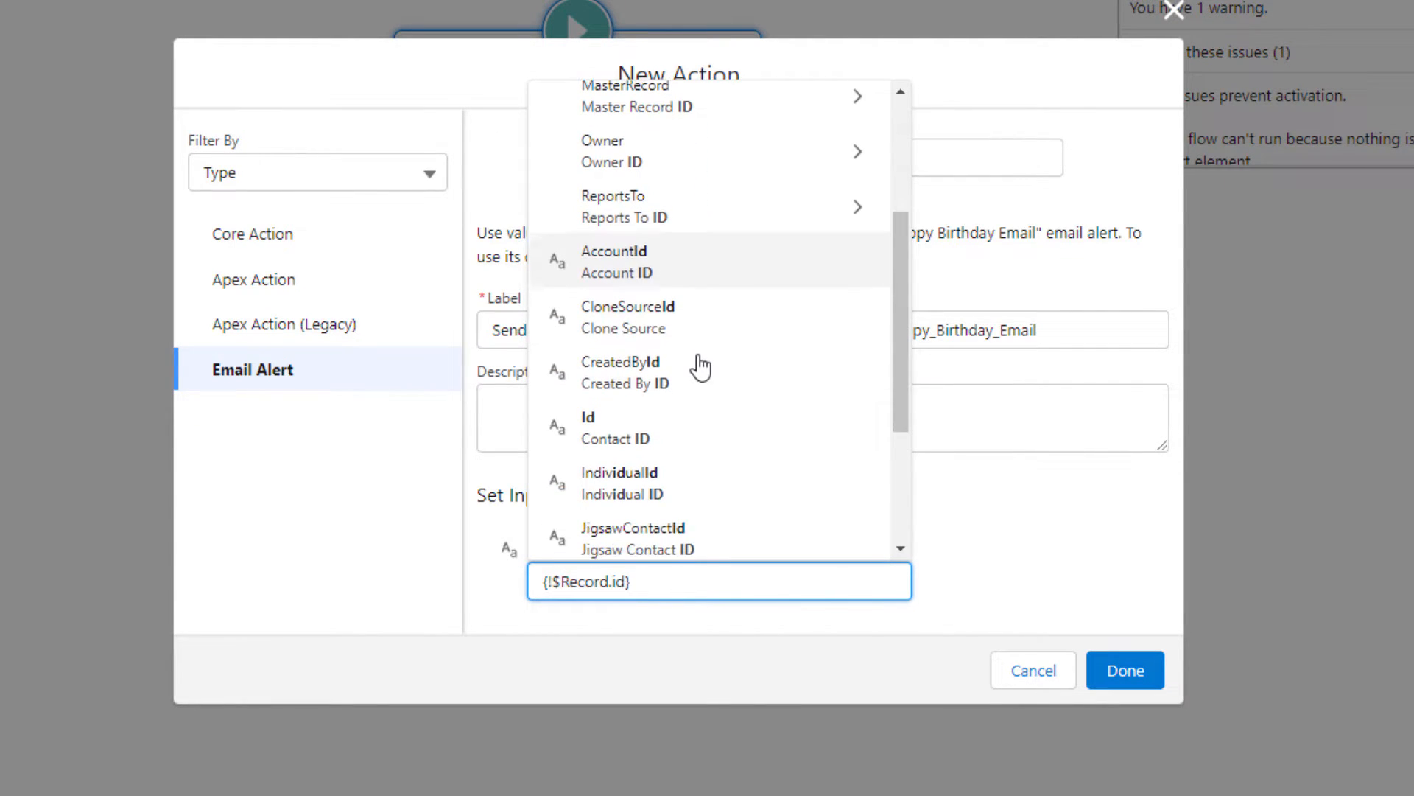
pyautogui.click(816, 447)
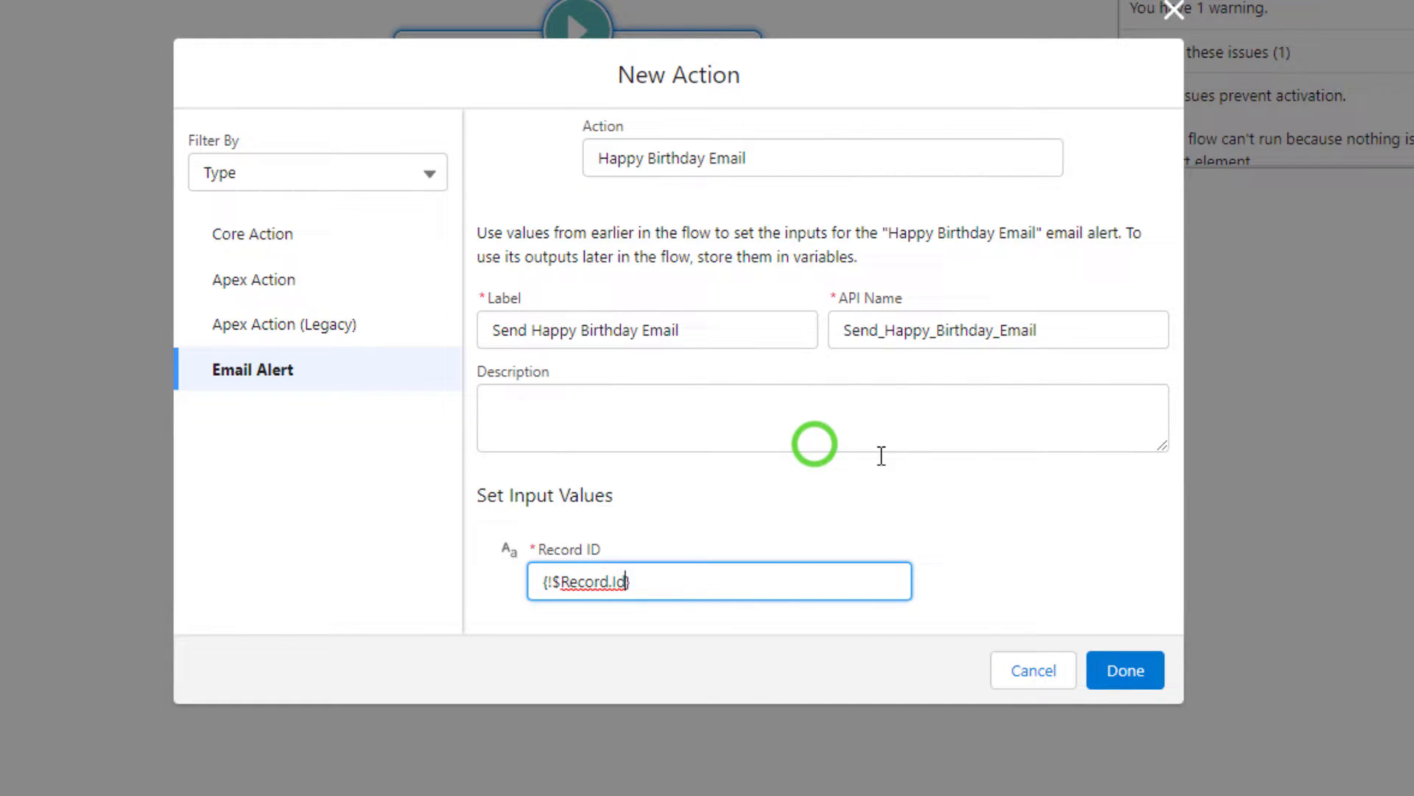
pyautogui.click(985, 494)
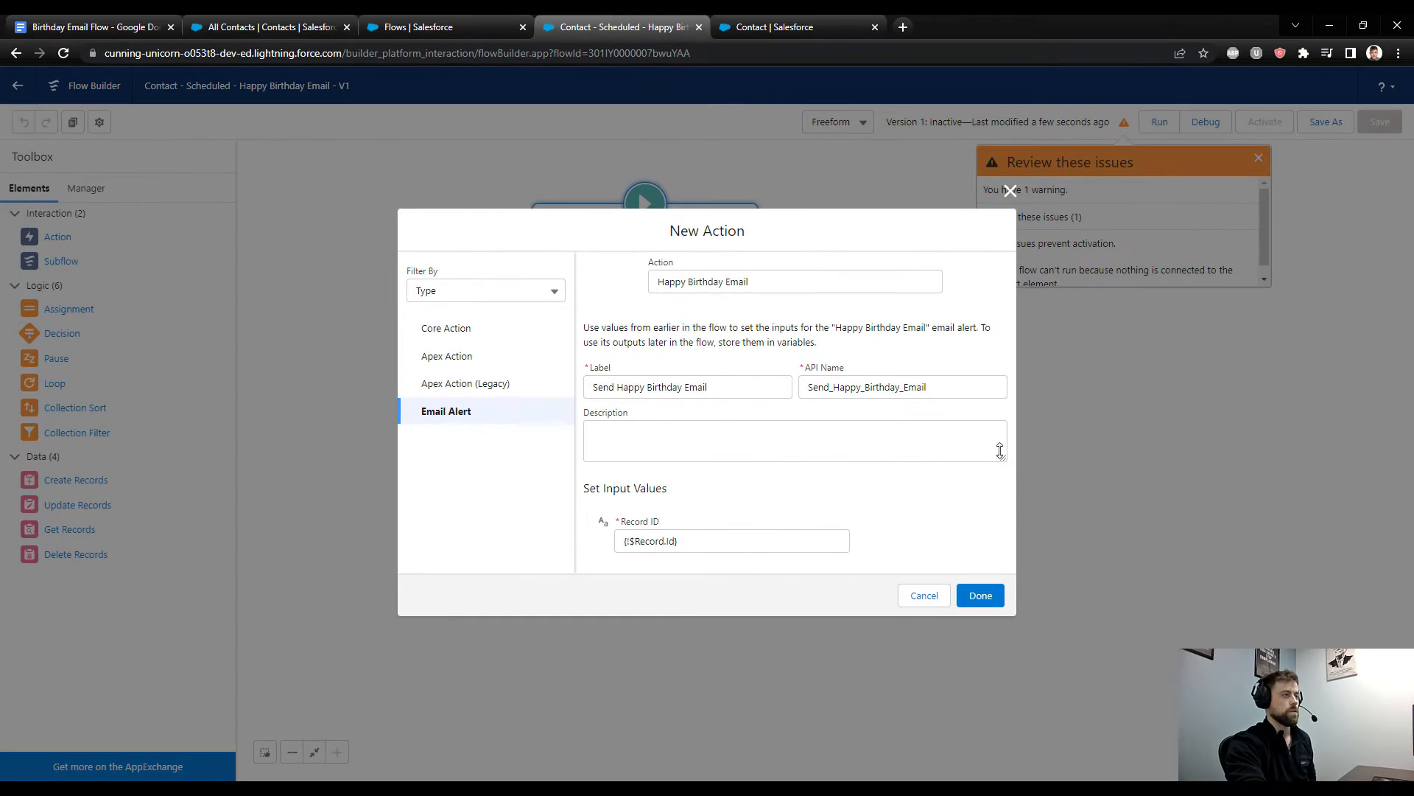
pyautogui.click(994, 598)
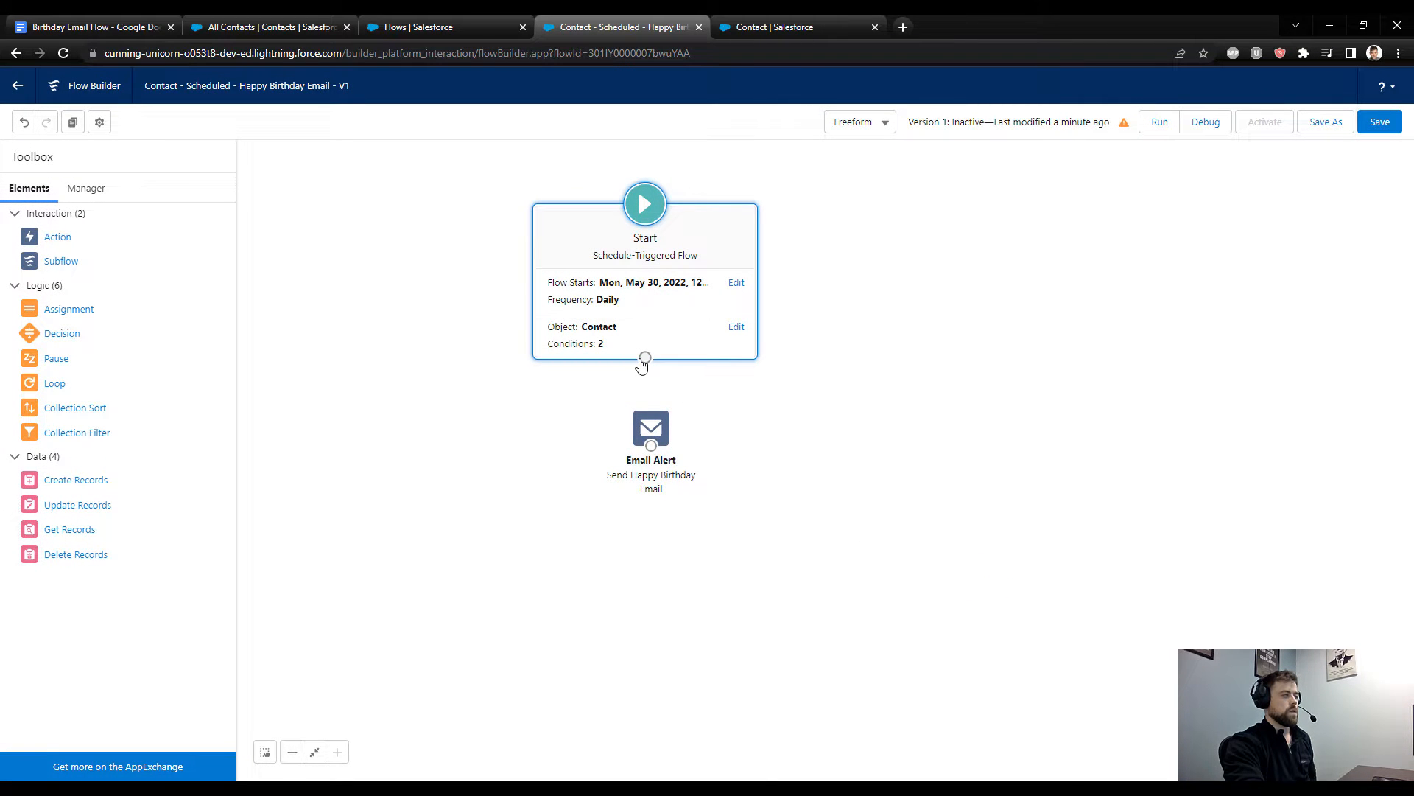
# Step: Connect the Start element to the Send Happy Birthday Email alert and save the flow
pyautogui.moveTo(645, 358); pyautogui.dragTo(650, 458)
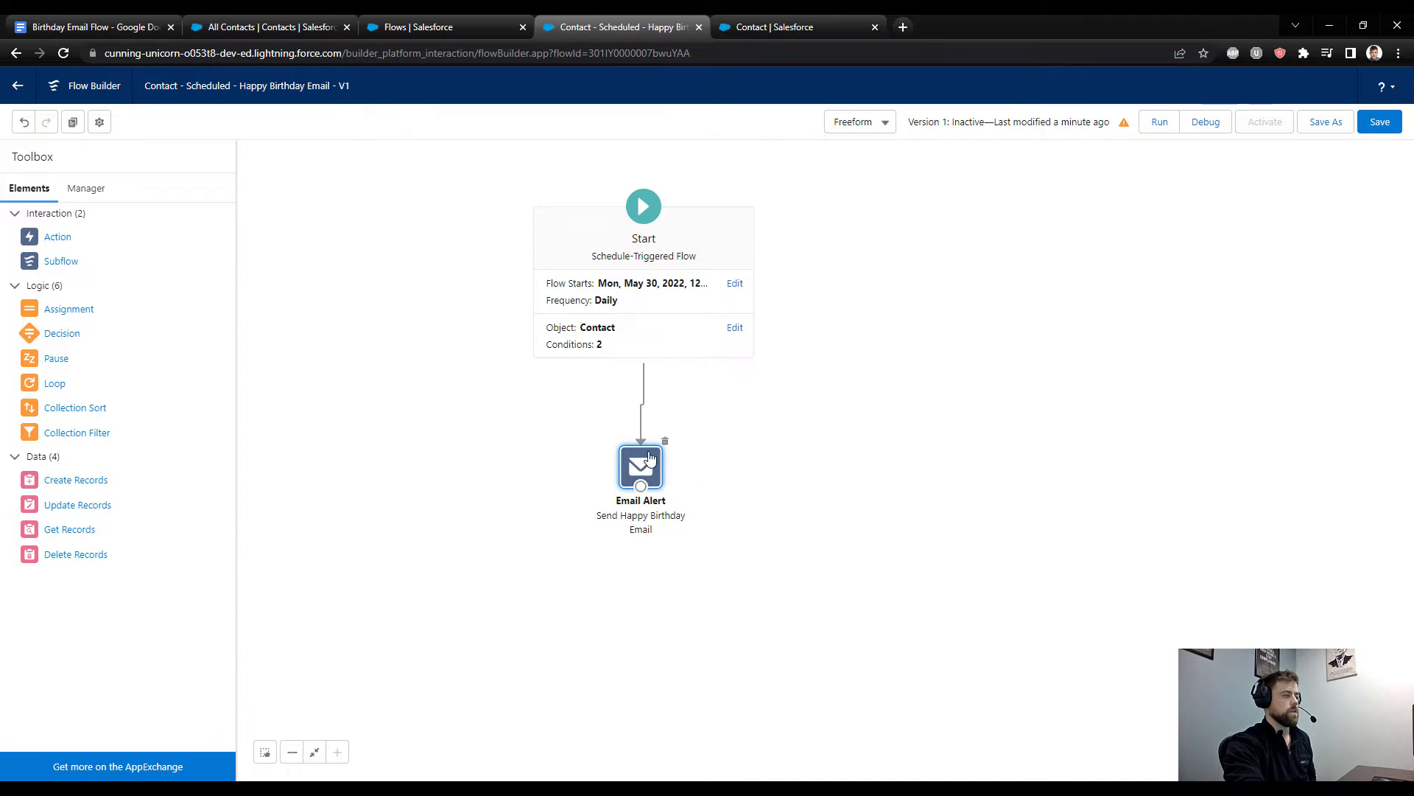
pyautogui.click(1377, 127)
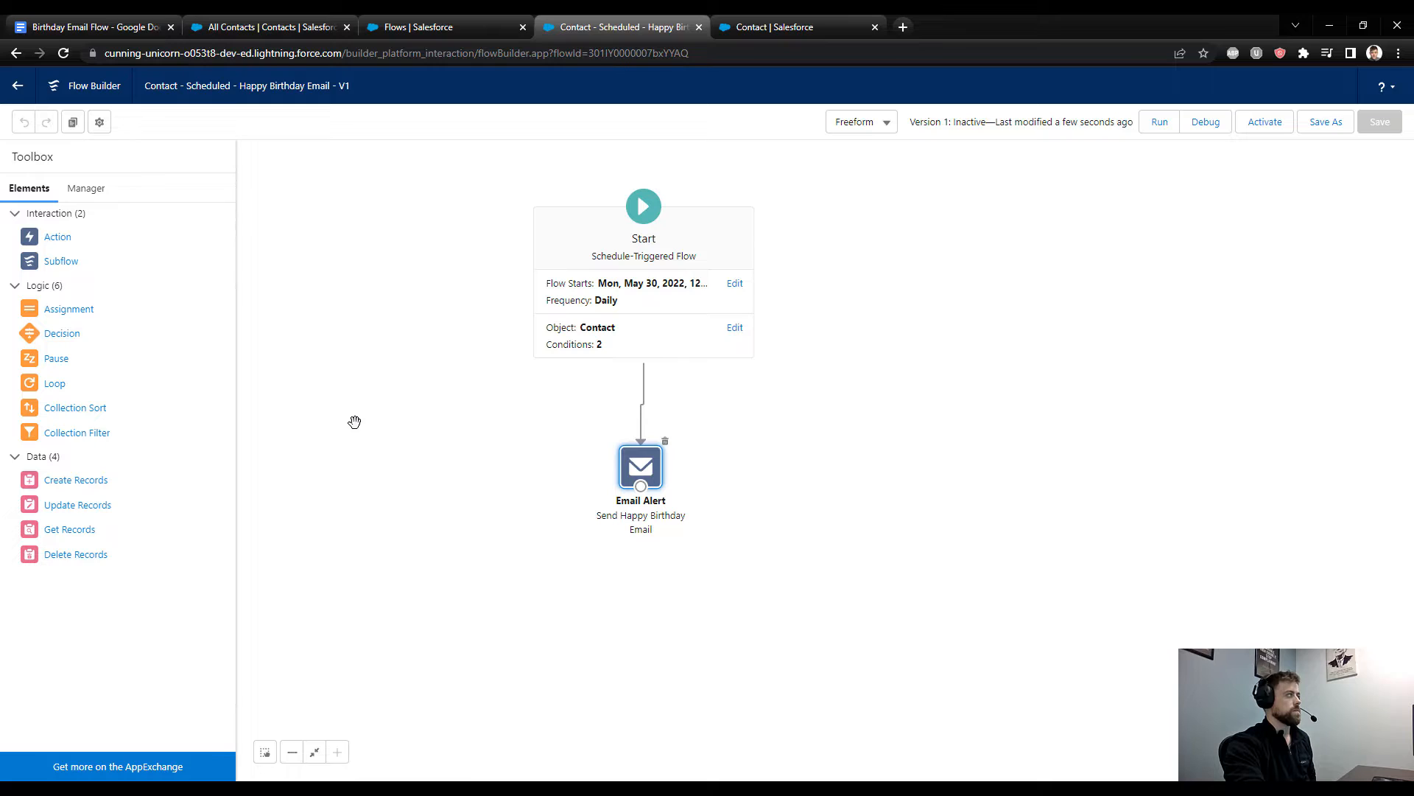
# Step: In Setup, find the classic email templates, open Happy Birthday Email and select its Template Unique Name
pyautogui.click(418, 27)
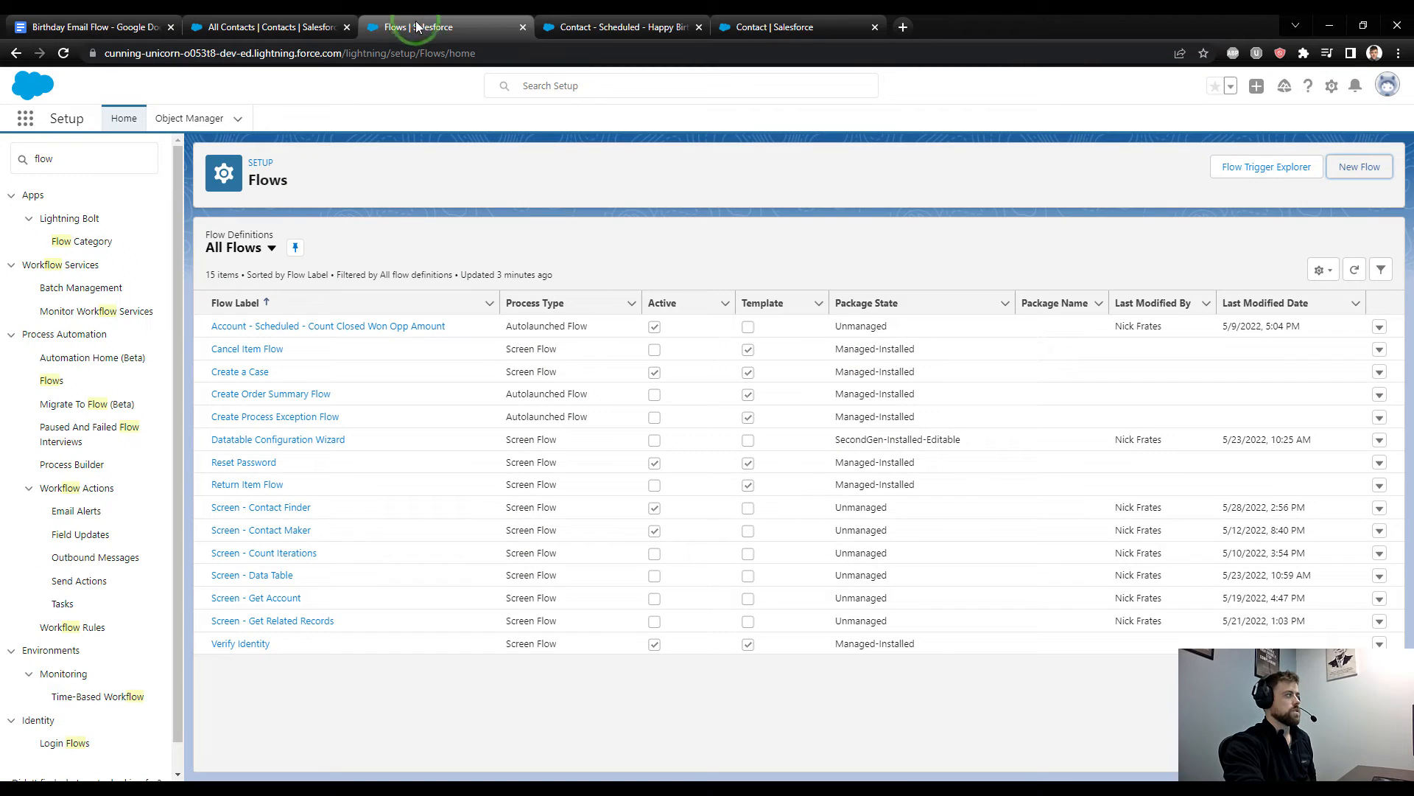
pyautogui.moveTo(64, 162); pyautogui.dragTo(28, 164)
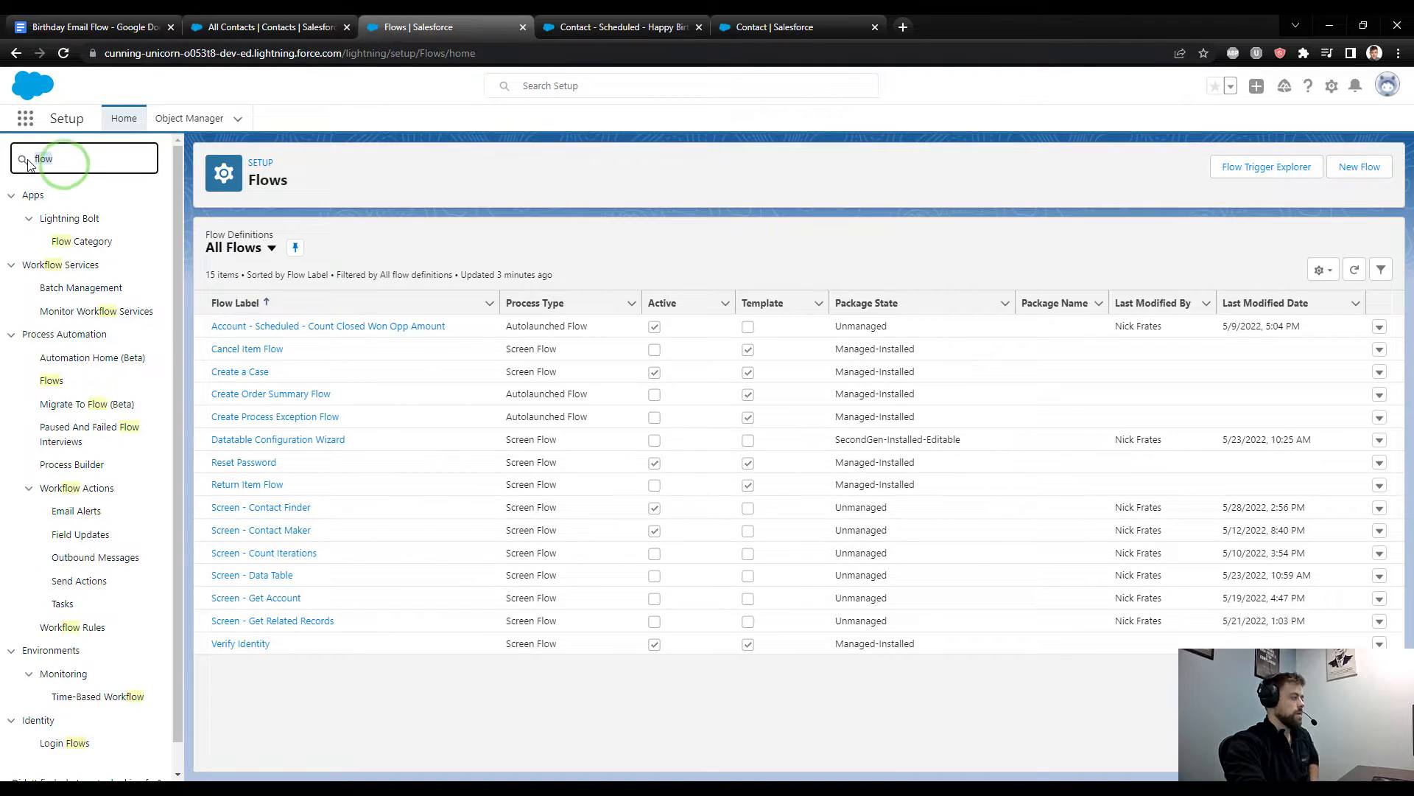
pyautogui.write('email templat')
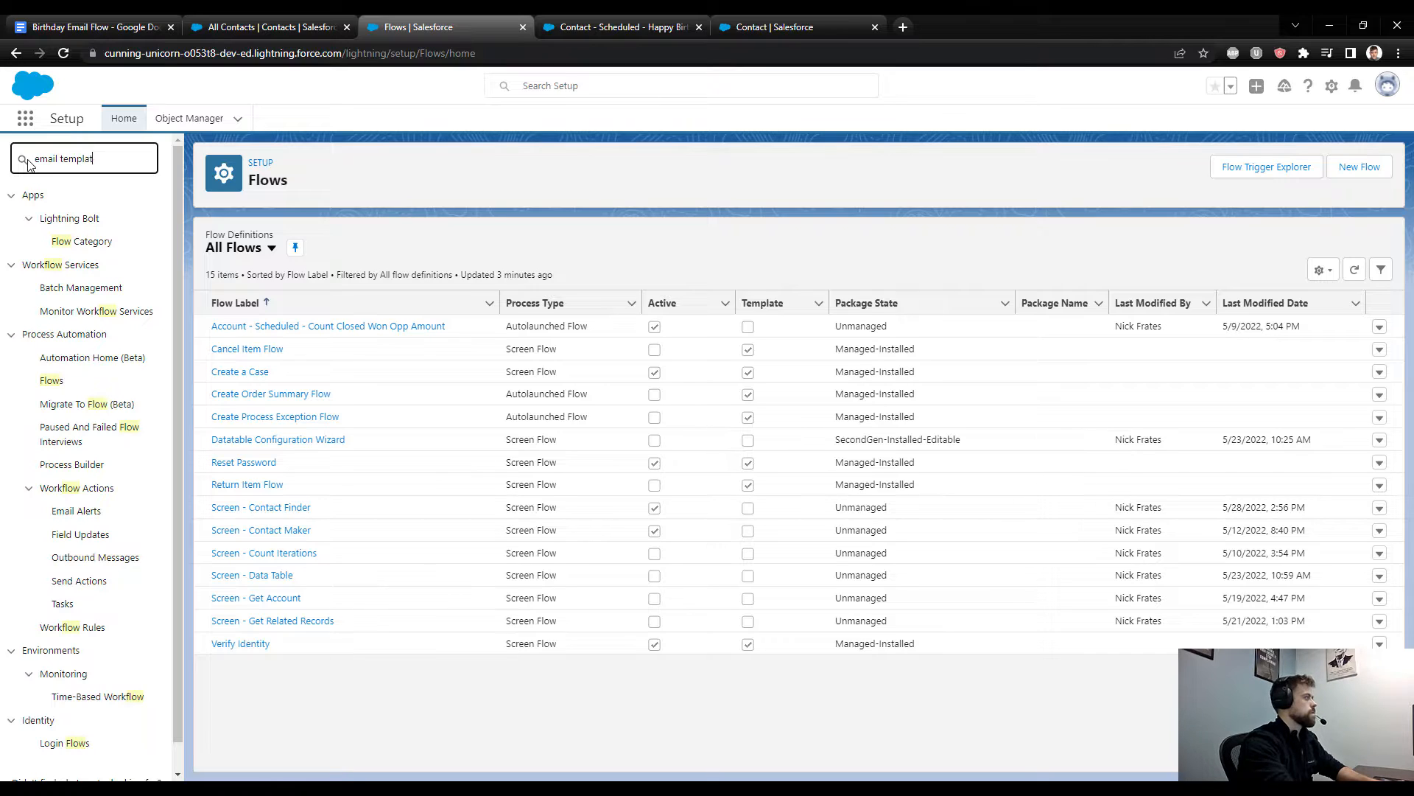
pyautogui.write('e')
pyautogui.click(64, 219)
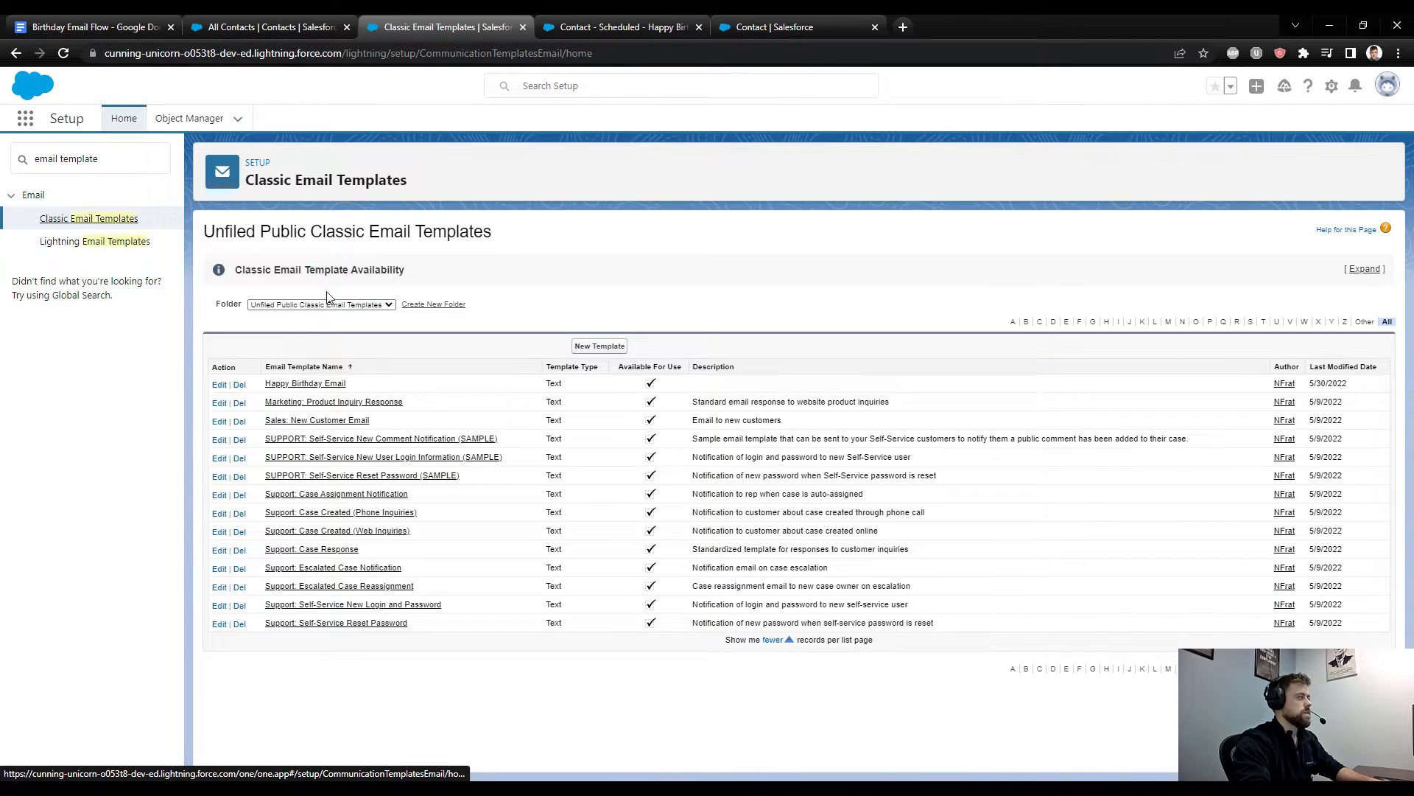
pyautogui.click(307, 383)
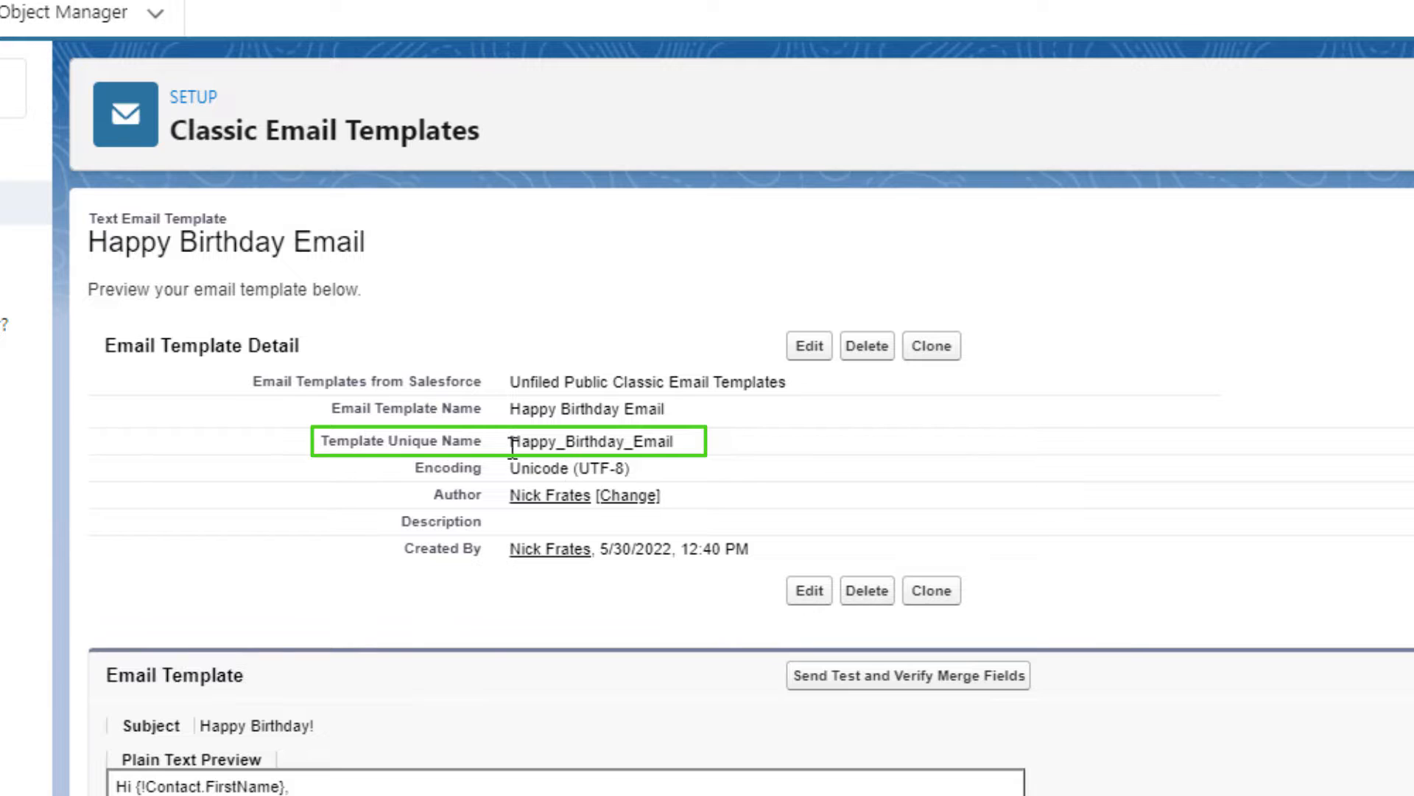
pyautogui.moveTo(685, 445); pyautogui.dragTo(550, 445)
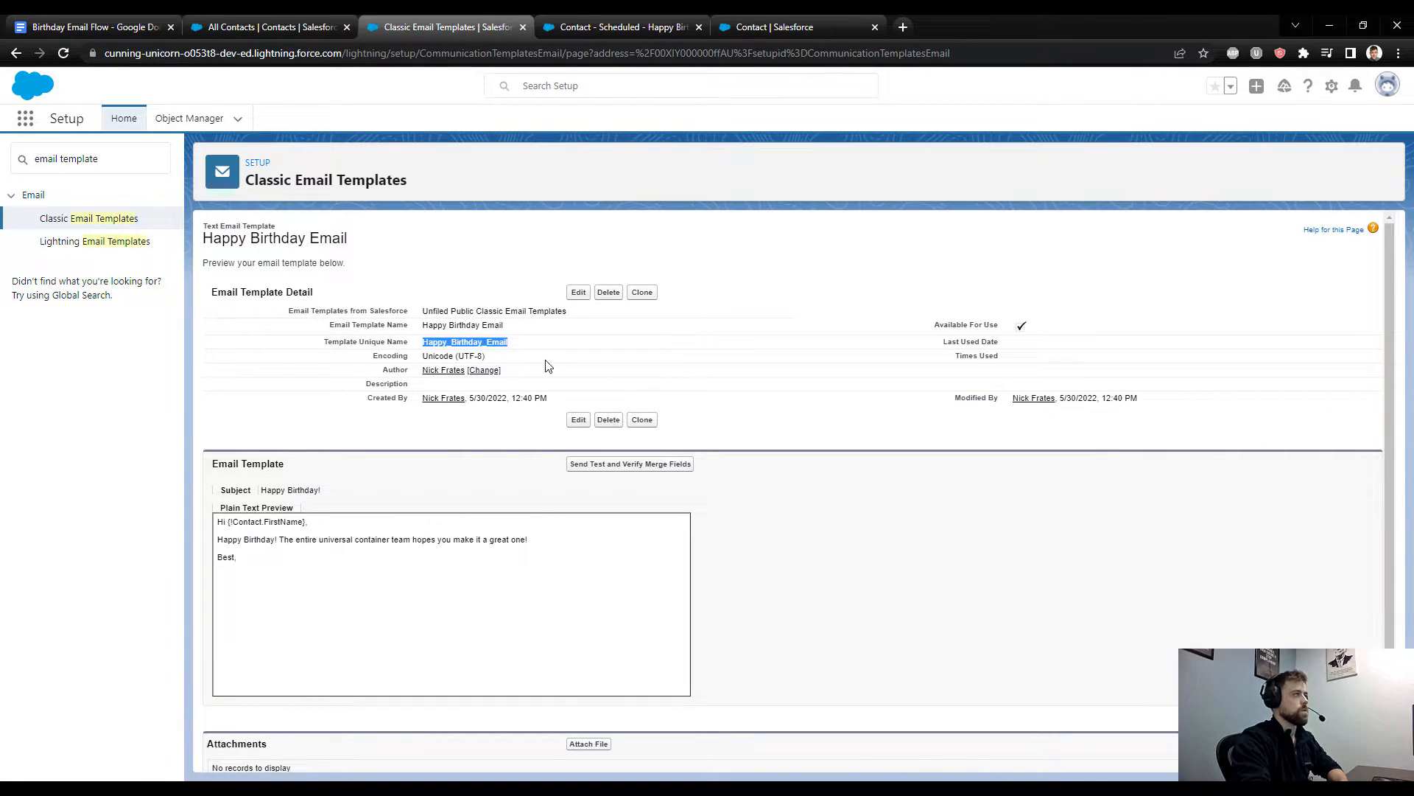
# Step: Back in the flow, add a Get Records element labelled "Get Email Template" that retrieves records of the Email Template object
pyautogui.click(619, 28)
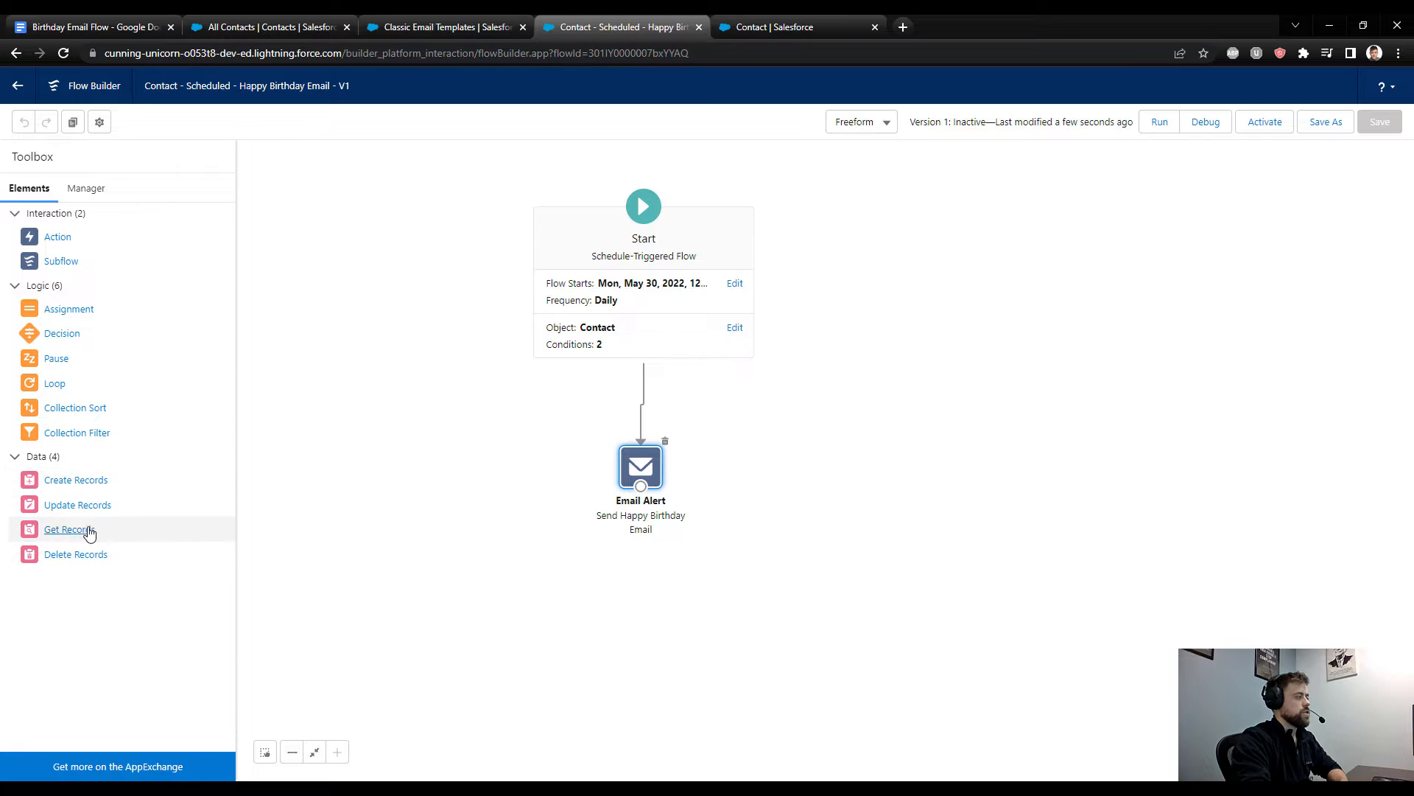
pyautogui.moveTo(73, 540); pyautogui.dragTo(744, 475)
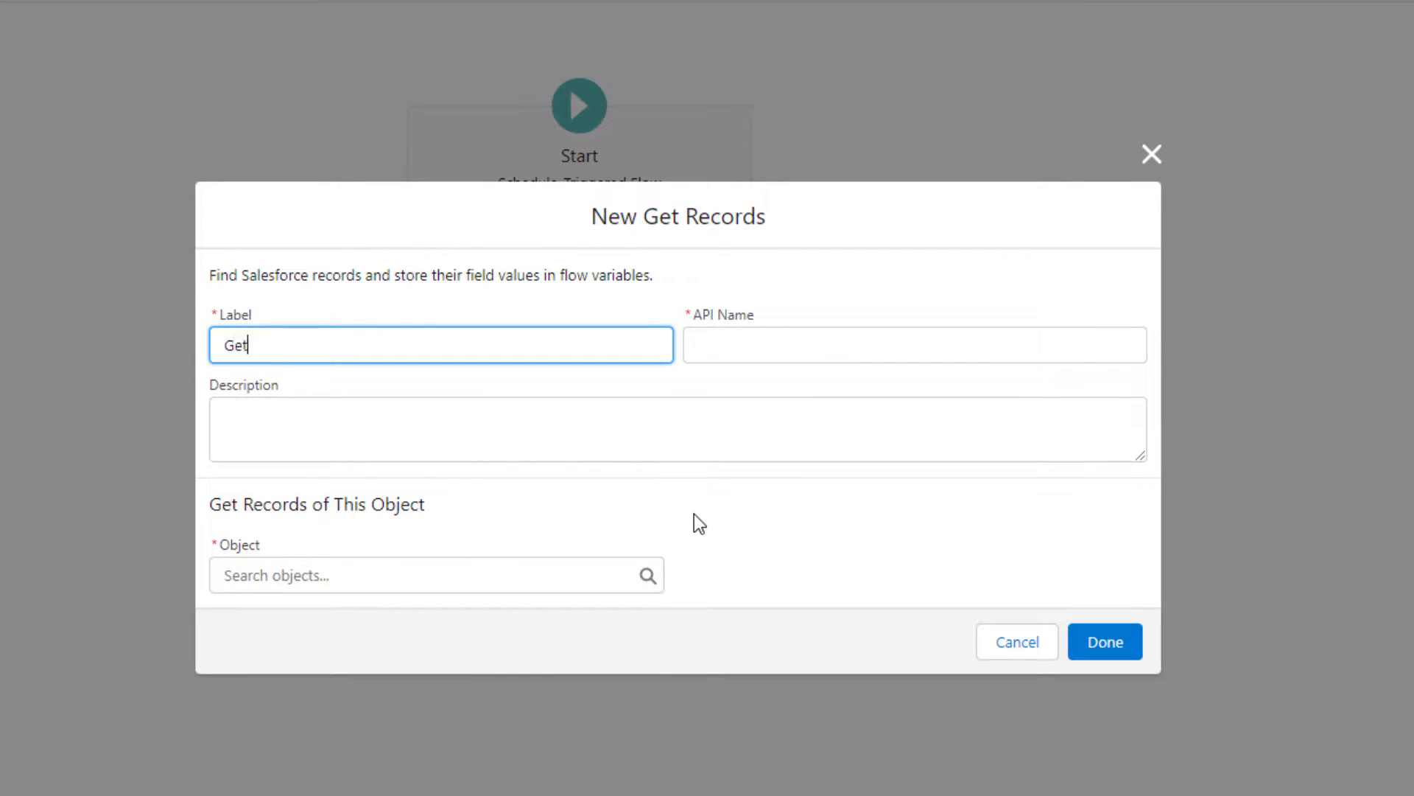
pyautogui.write('Get Email Template')
pyautogui.press('Tab')
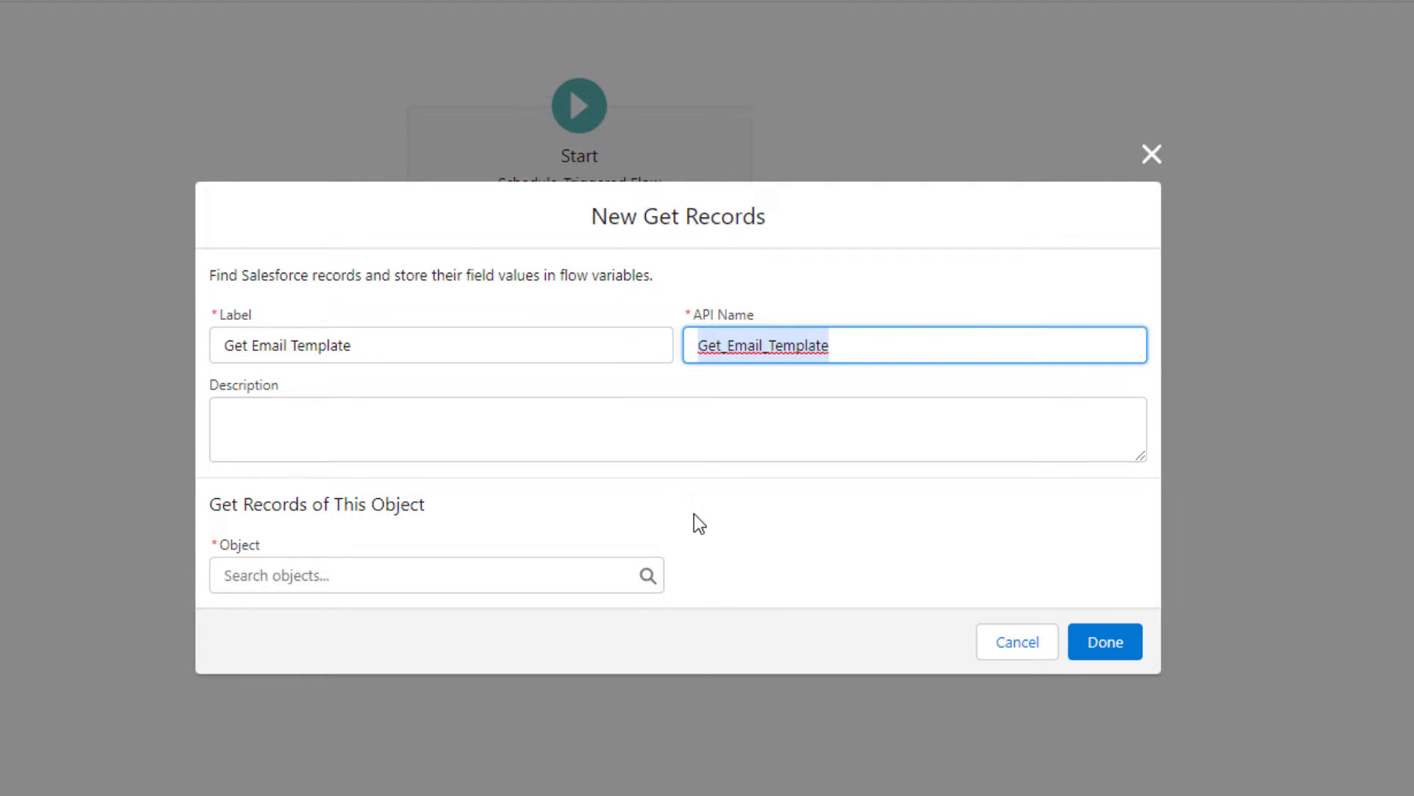
pyautogui.click(383, 571)
pyautogui.write('em')
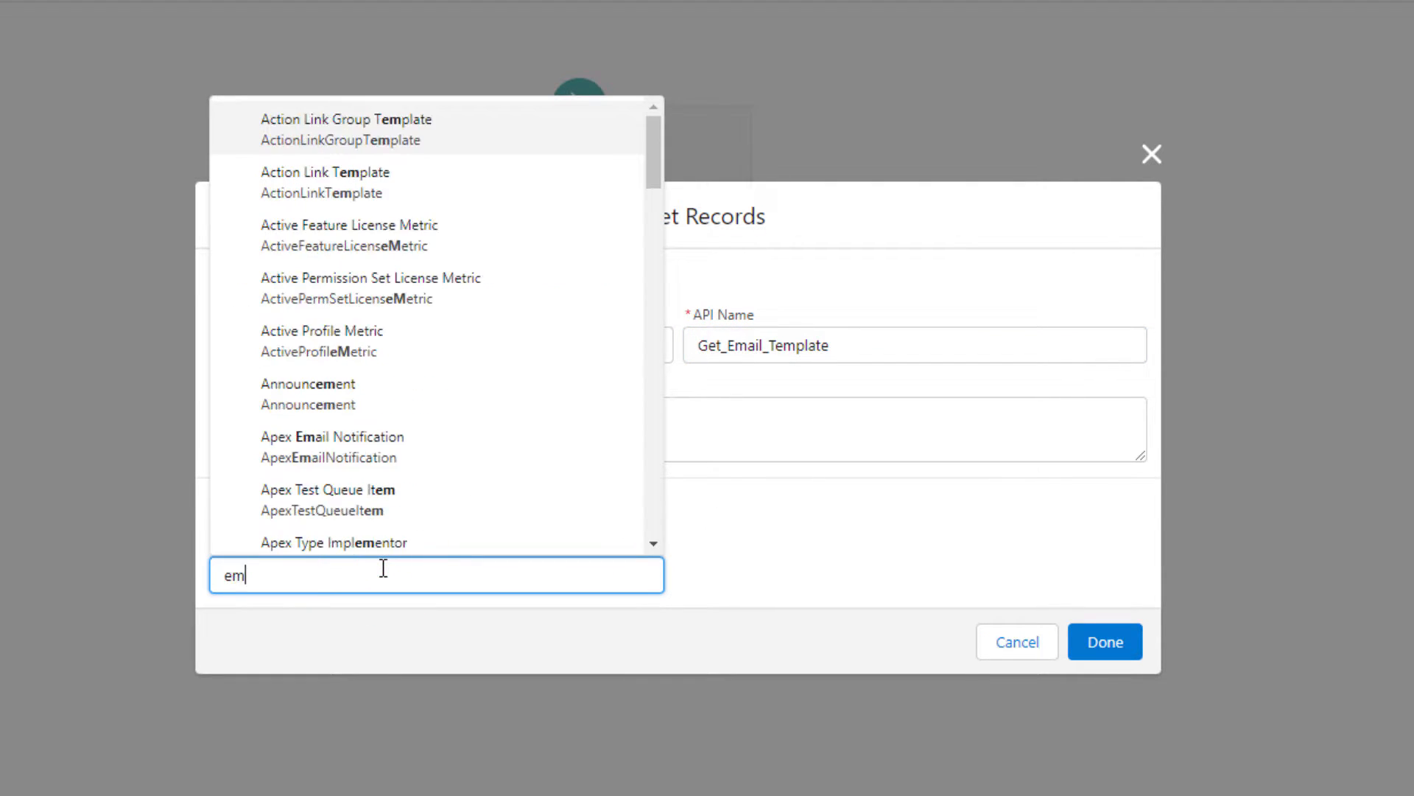
pyautogui.write('ail te')
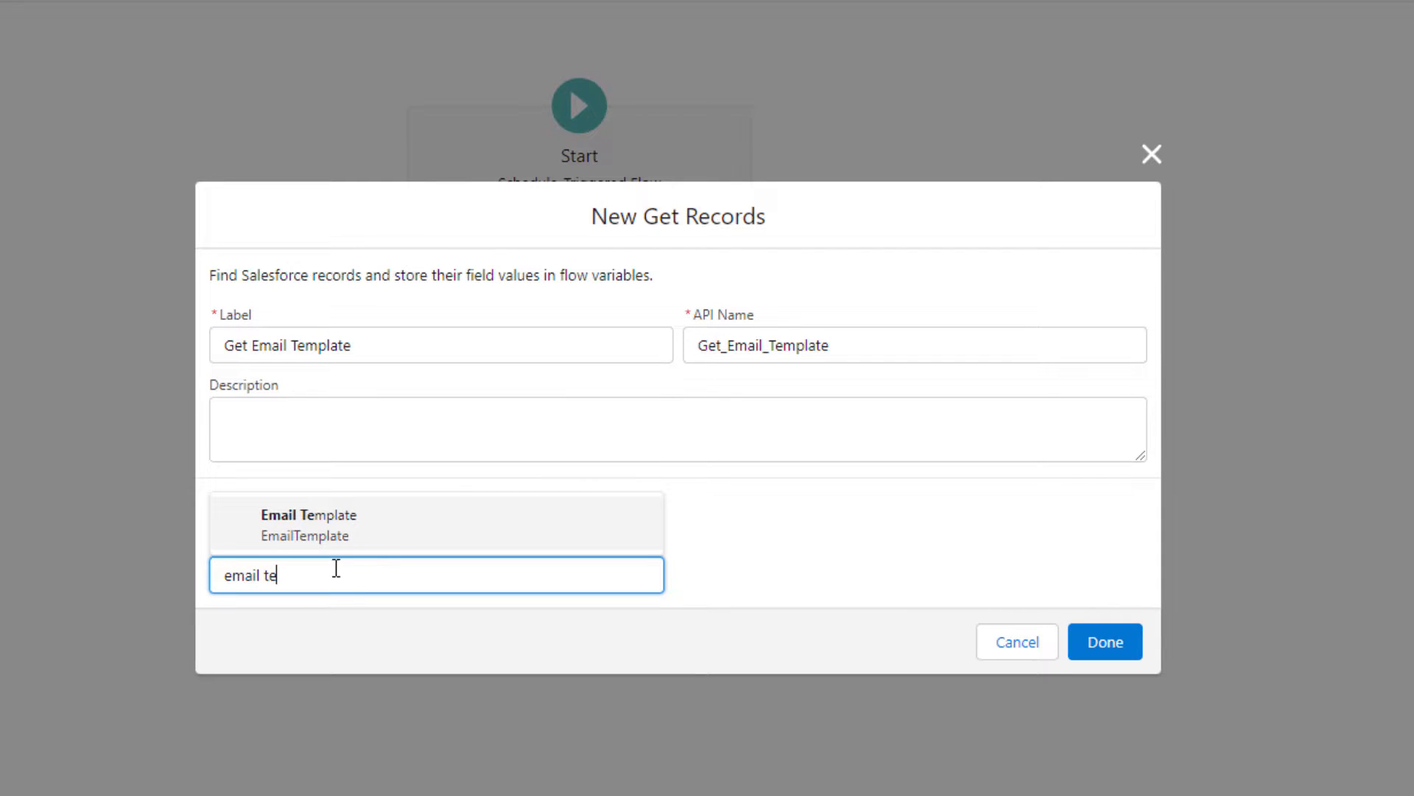
pyautogui.click(328, 545)
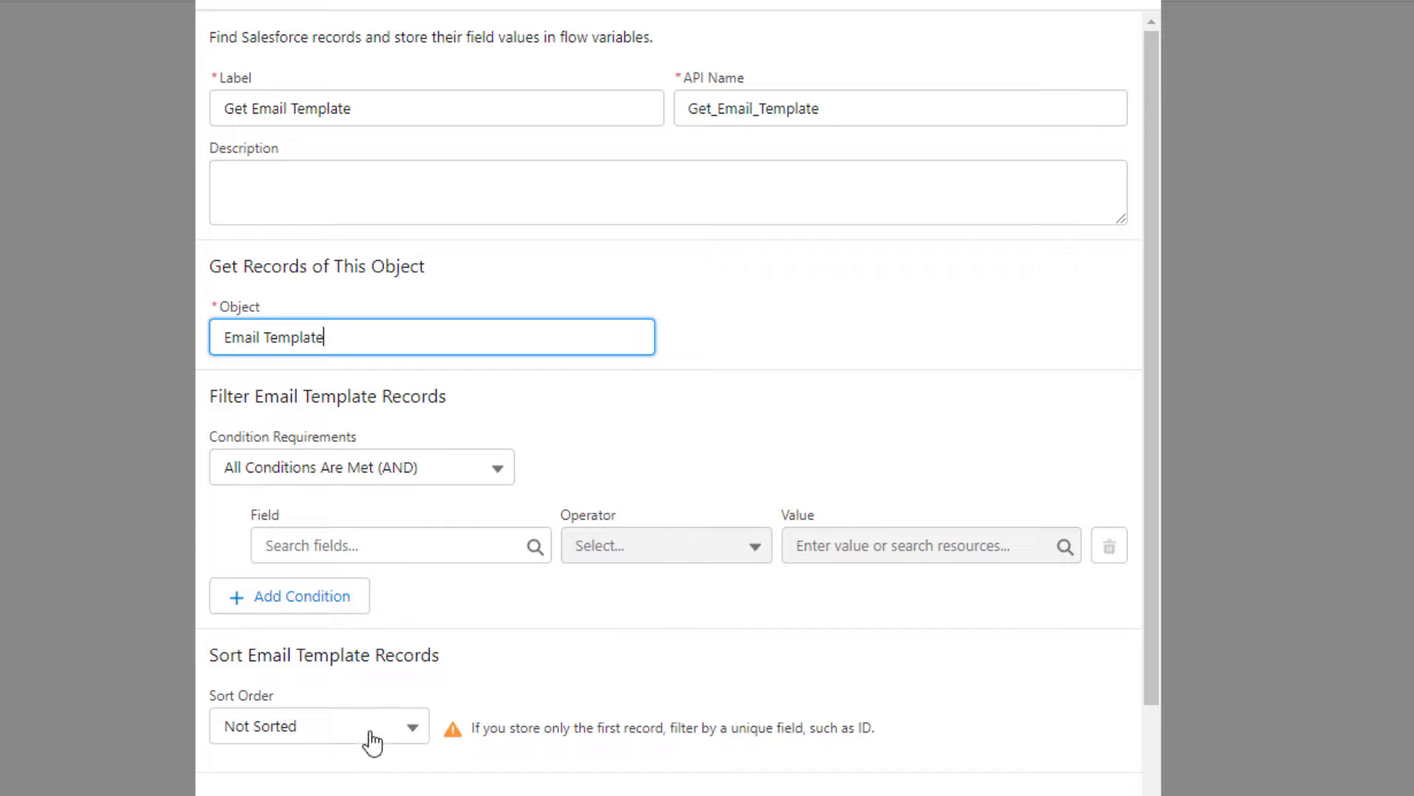
# Step: Filter the Get Email Template records to DeveloperName Equals Happy_Birthday_Email, keep only the first record with all fields stored, and confirm the element
pyautogui.click(395, 545)
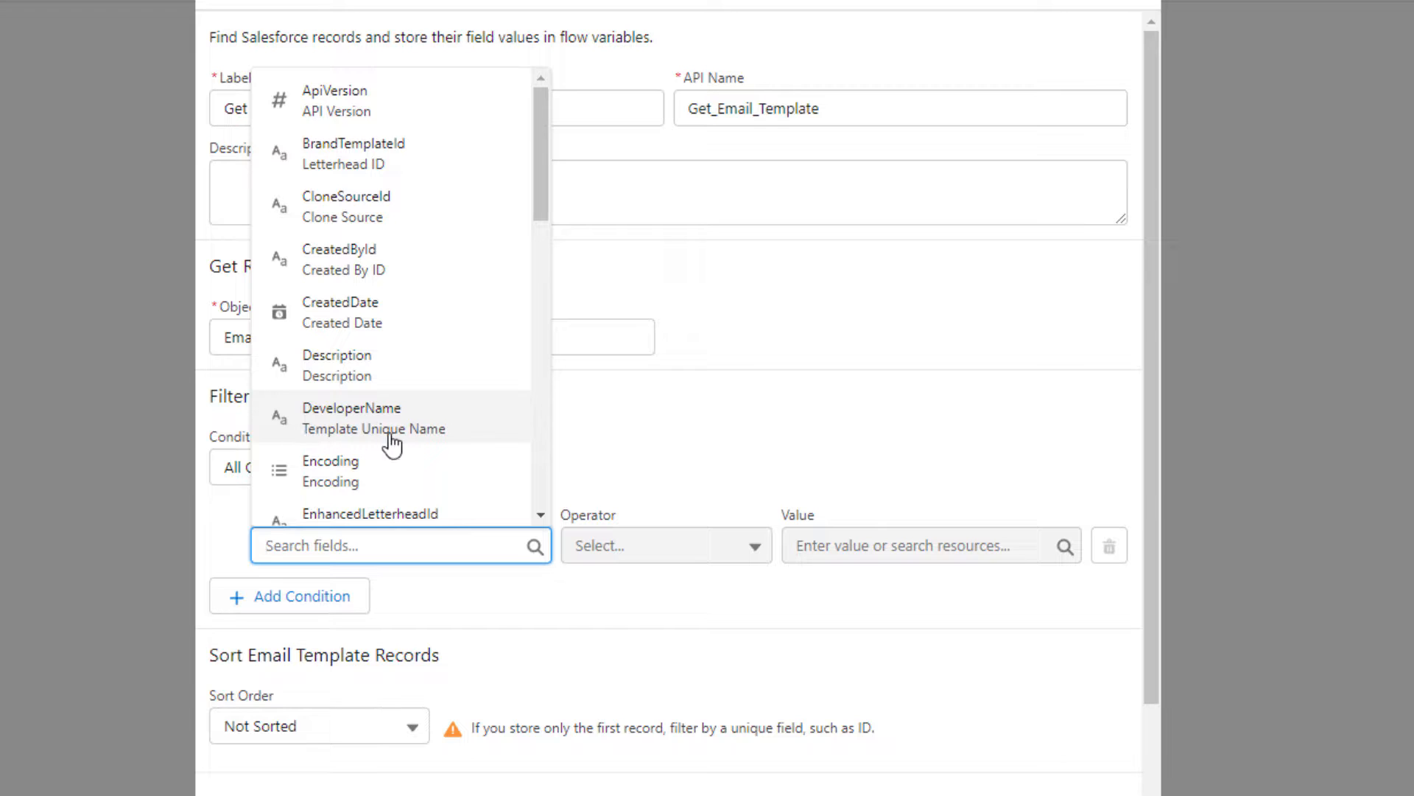
pyautogui.click(428, 433)
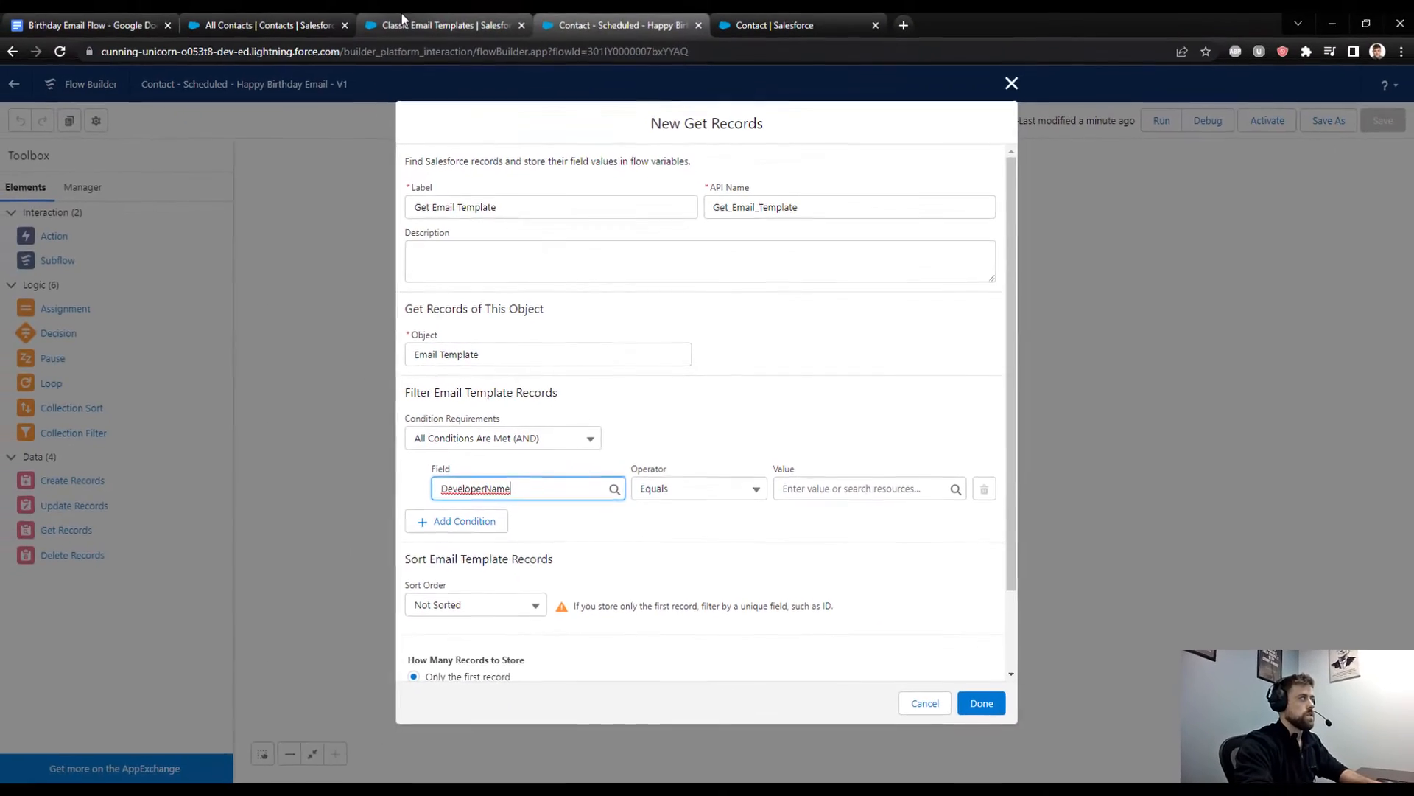
pyautogui.click(404, 23)
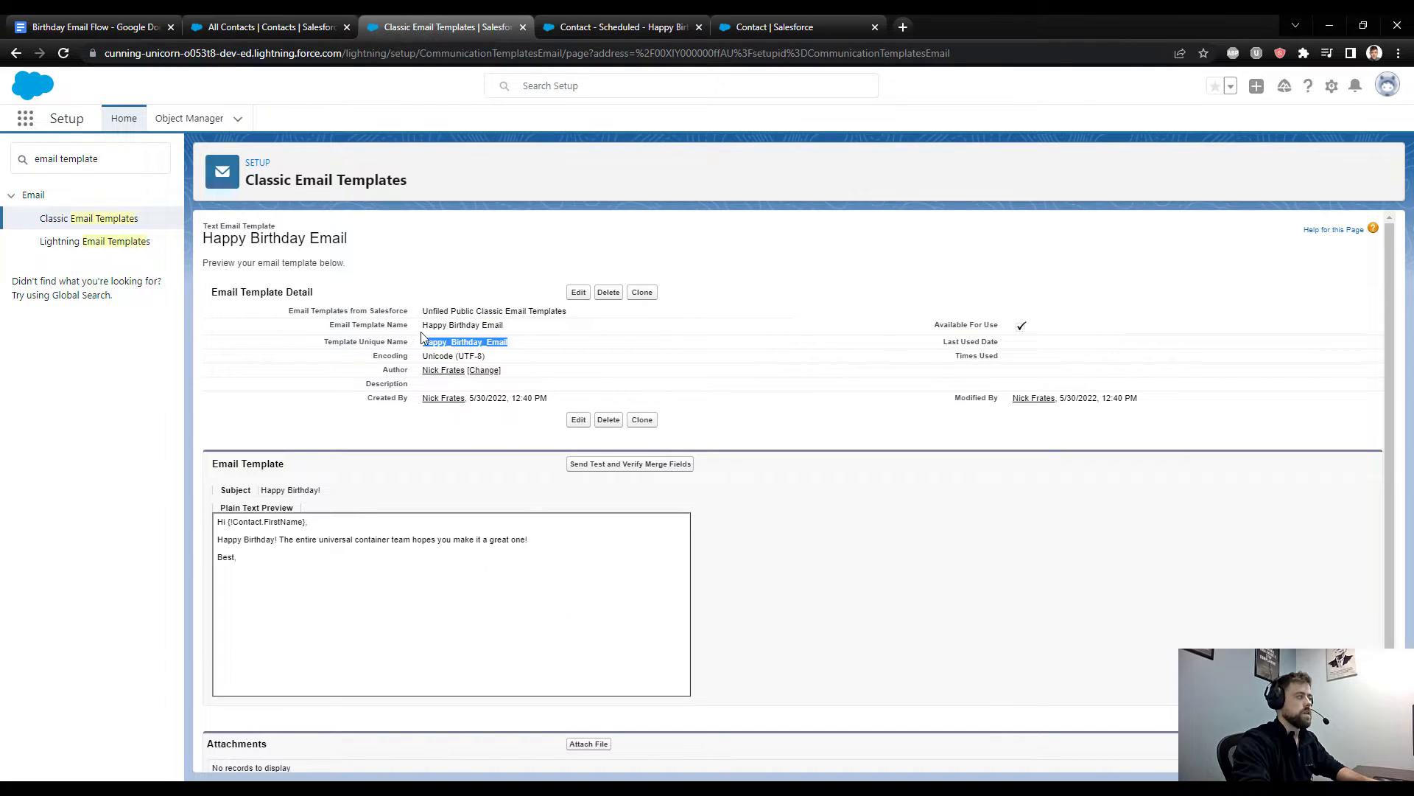
pyautogui.click(805, 27)
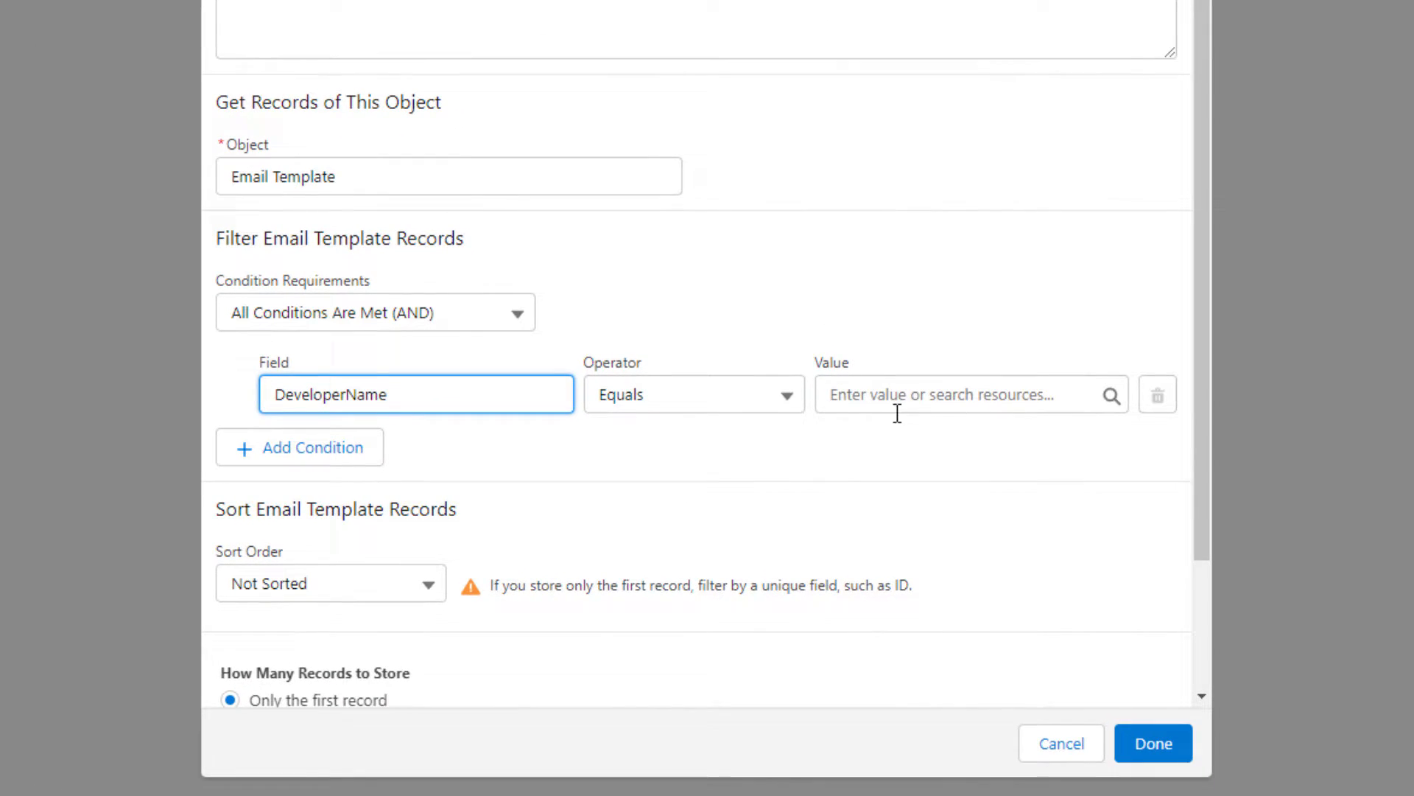
pyautogui.click(898, 405)
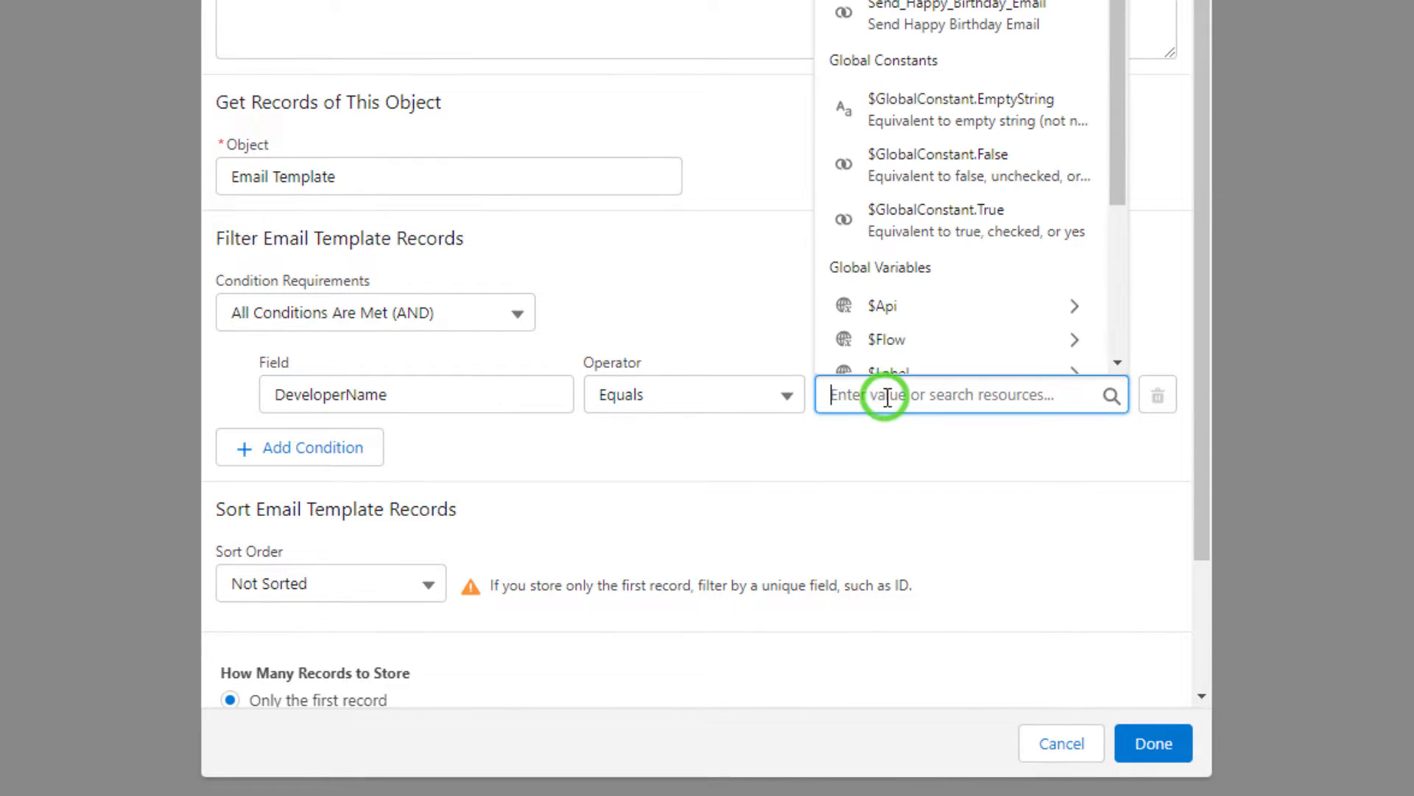
pyautogui.write('Happy_Birthday_Email')
pyautogui.click(773, 187)
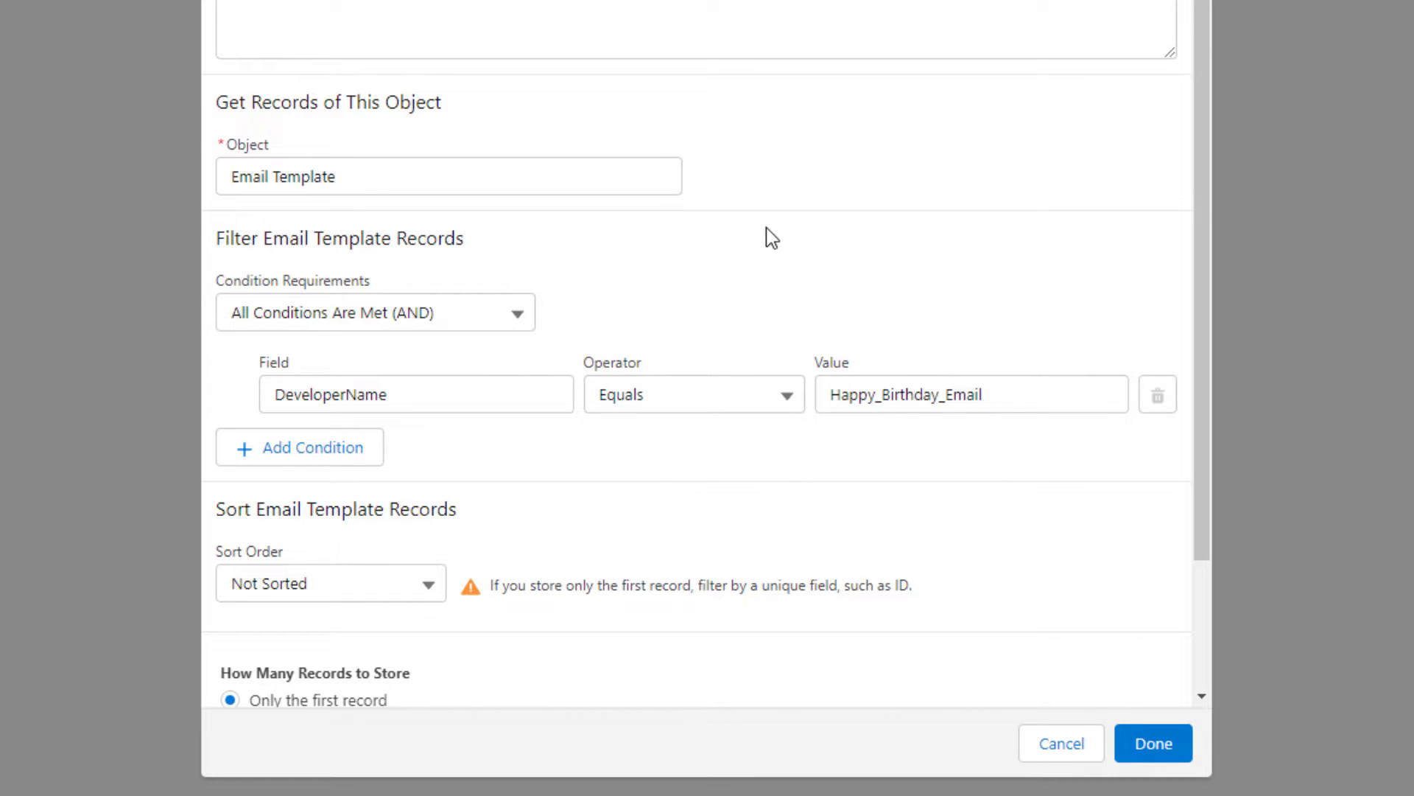
pyautogui.scroll(-3, 767, 228)
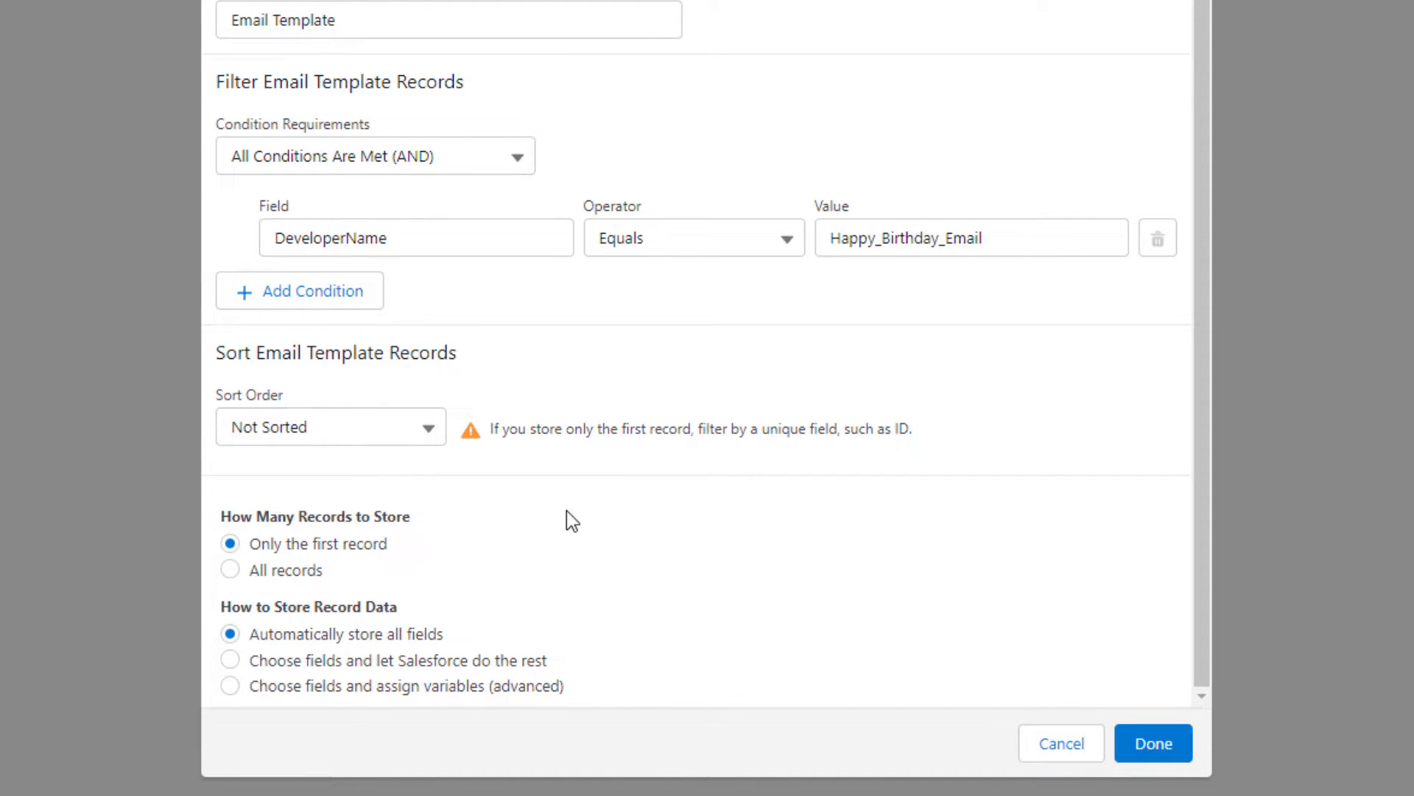
pyautogui.click(1144, 759)
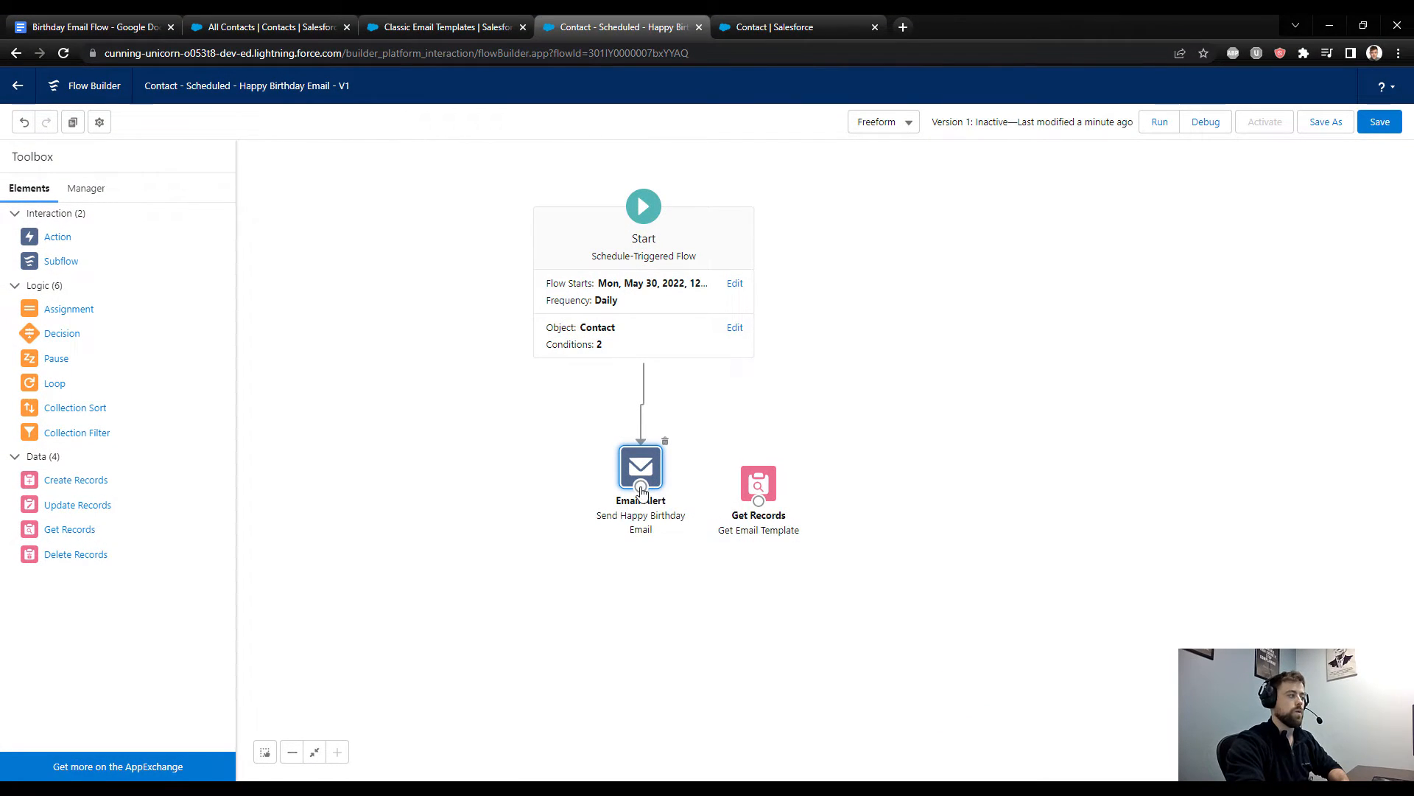
# Step: Connect the Send Happy Birthday Email alert to the Get Email Template element and save the flow
pyautogui.moveTo(641, 489); pyautogui.dragTo(767, 461)
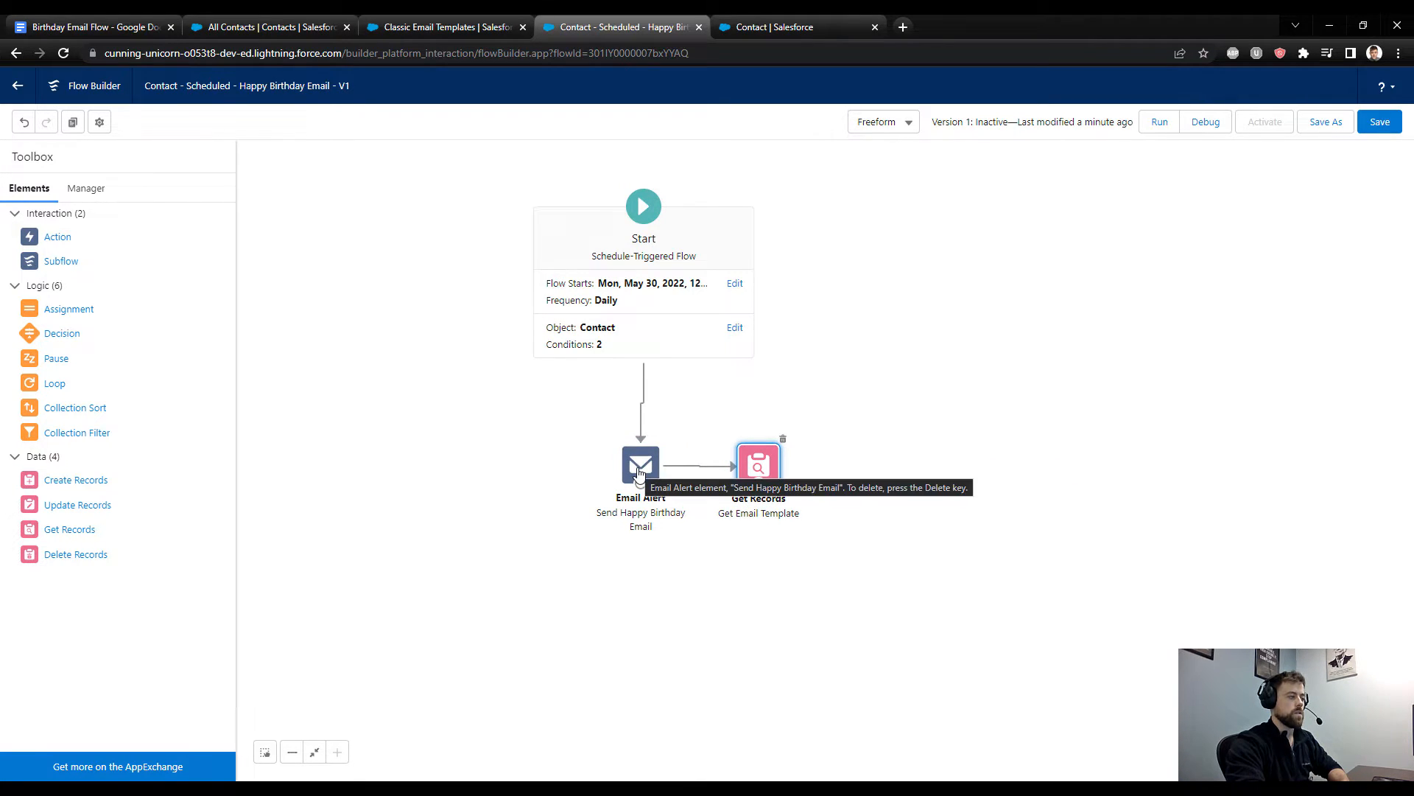
pyautogui.click(1380, 123)
pyautogui.click(714, 229)
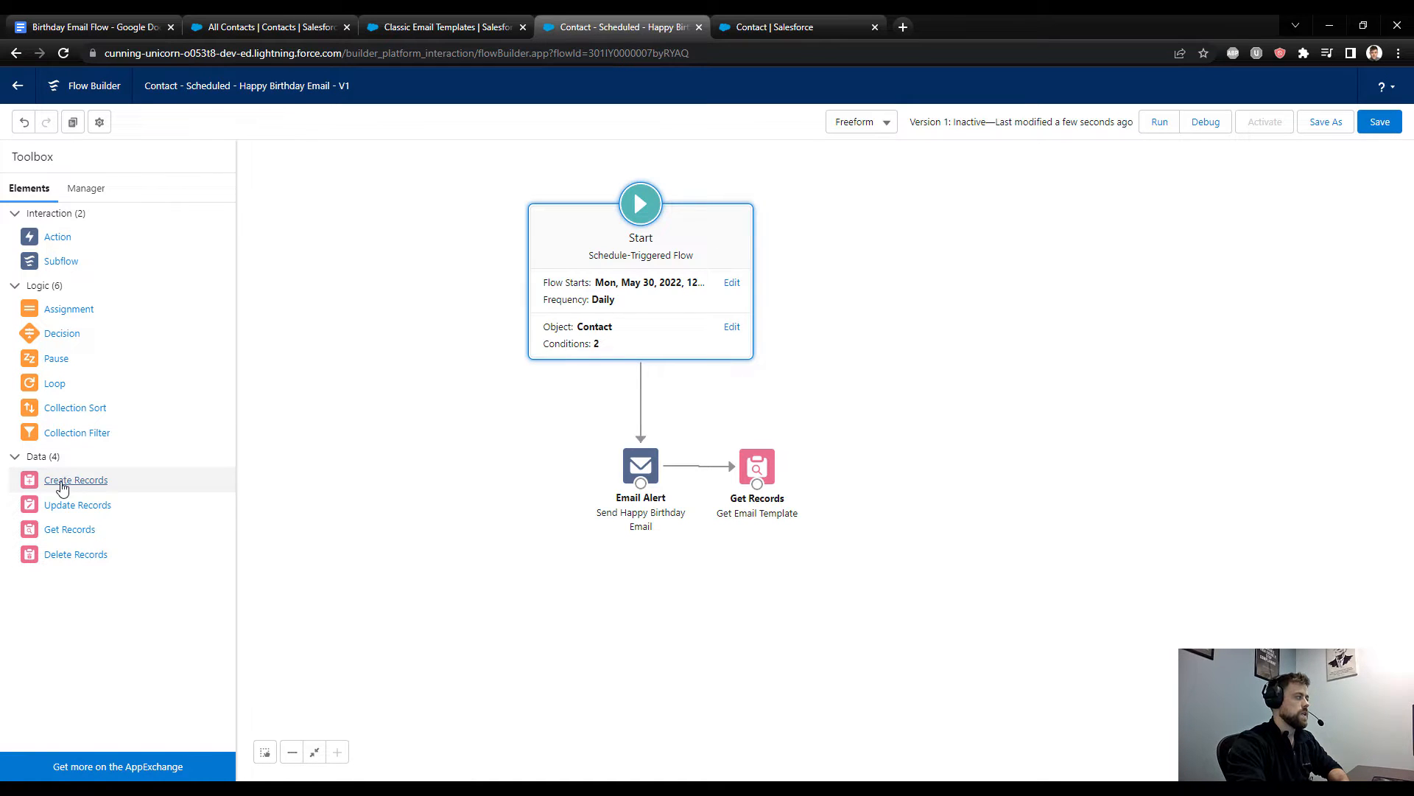
# Step: Add a Create Records element labelled "Log Email Message" that creates one Email Message record from separate resources and literal values
pyautogui.moveTo(62, 488); pyautogui.dragTo(871, 472)
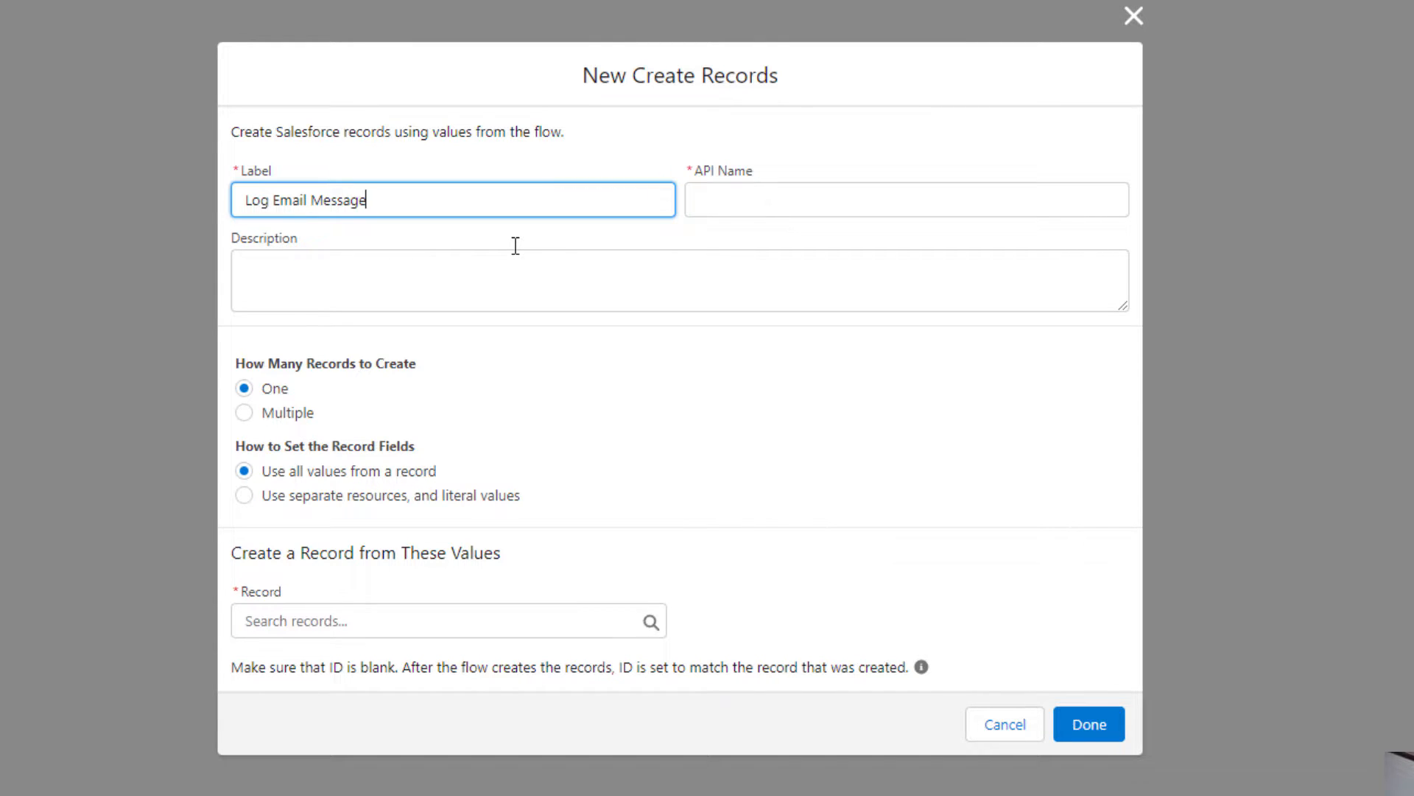
pyautogui.press('Tab')
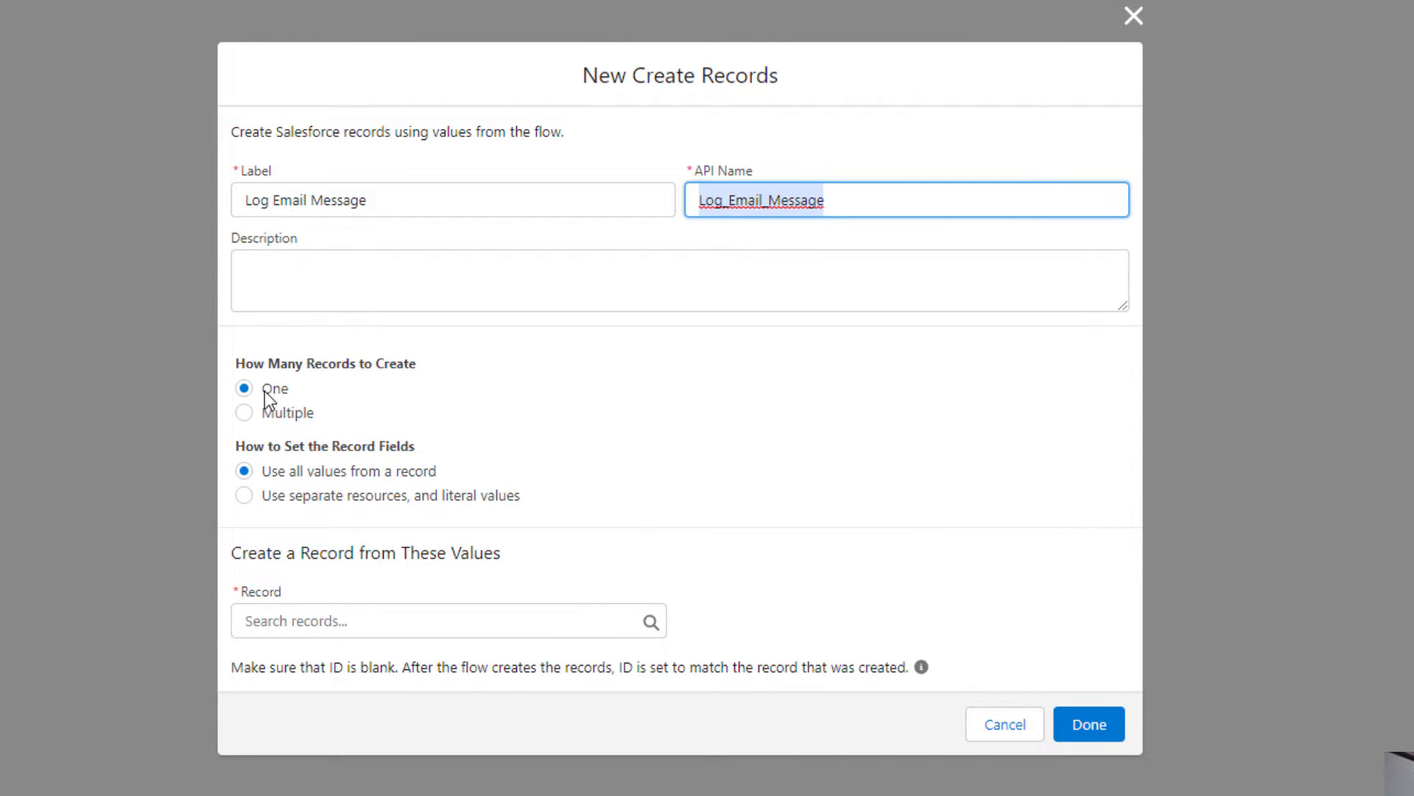
pyautogui.click(310, 497)
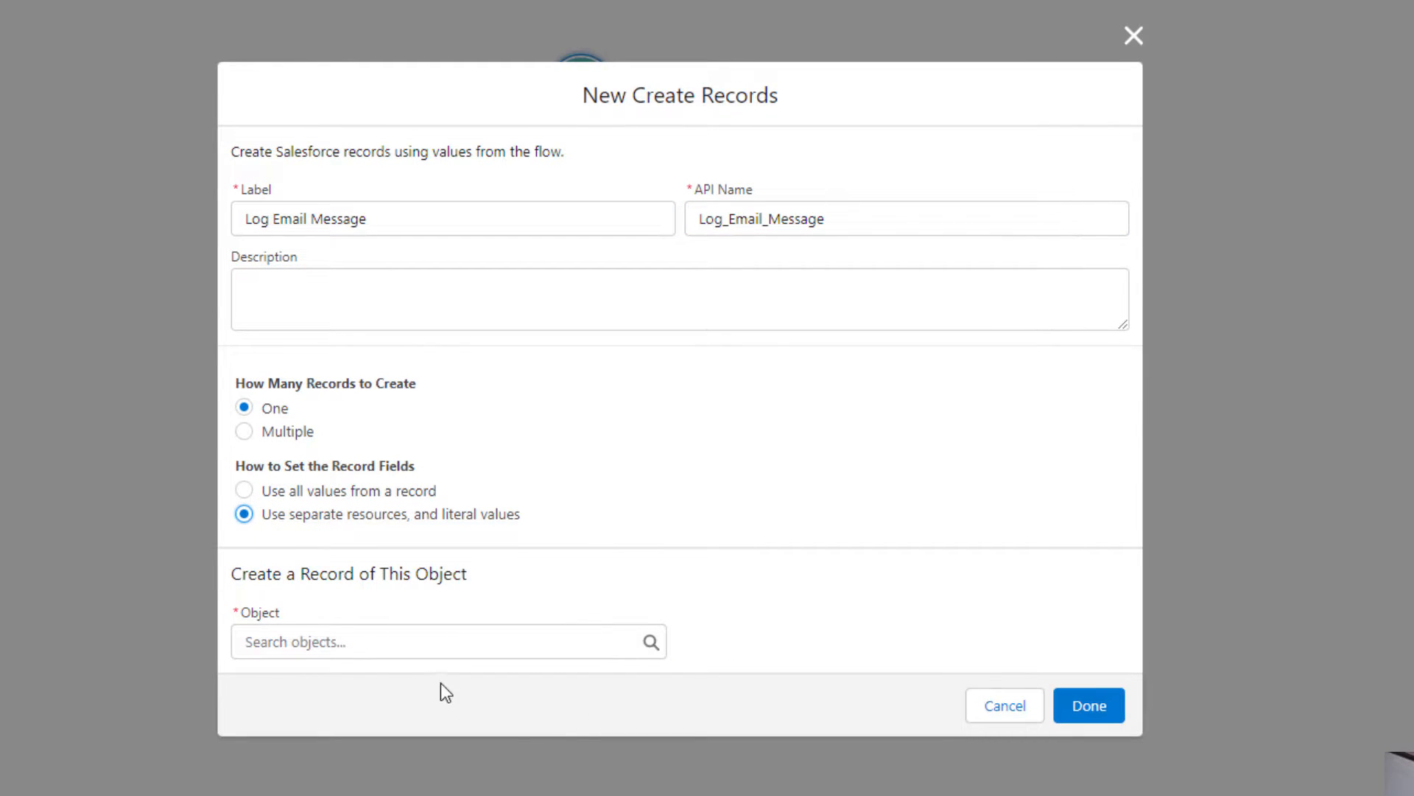
pyautogui.click(373, 638)
pyautogui.write('email')
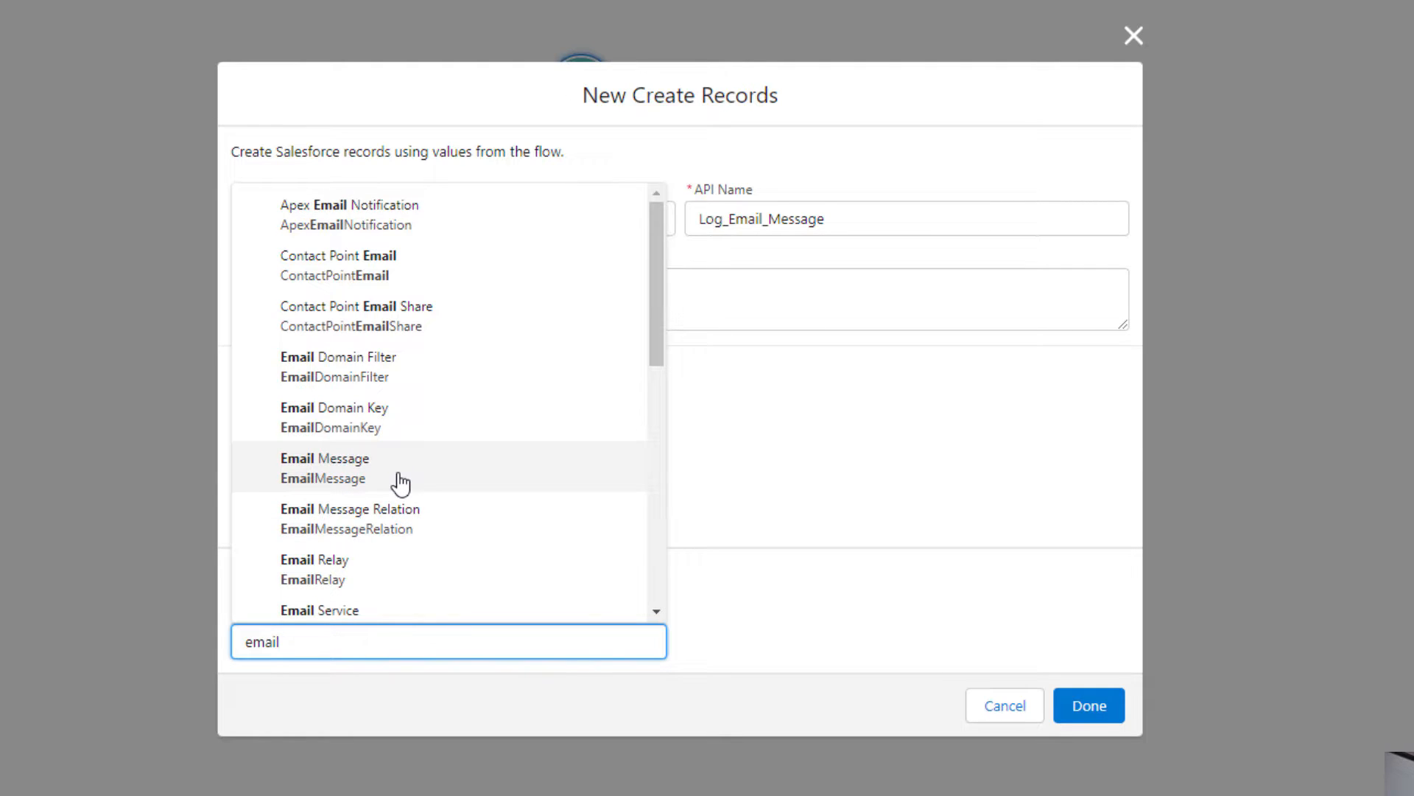
pyautogui.click(584, 484)
pyautogui.click(763, 380)
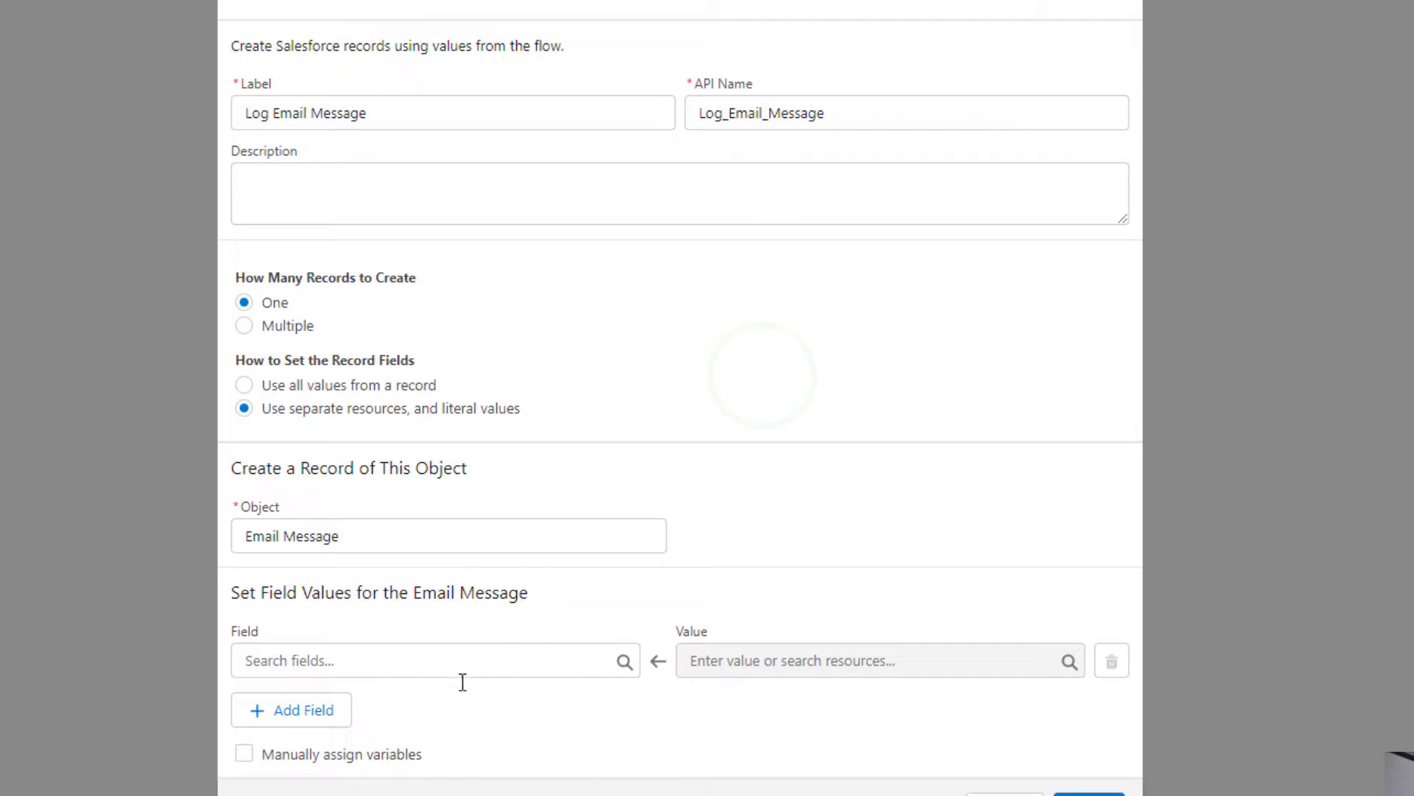
# Step: Add five more empty field rows to the Email Message field values
pyautogui.click(310, 709)
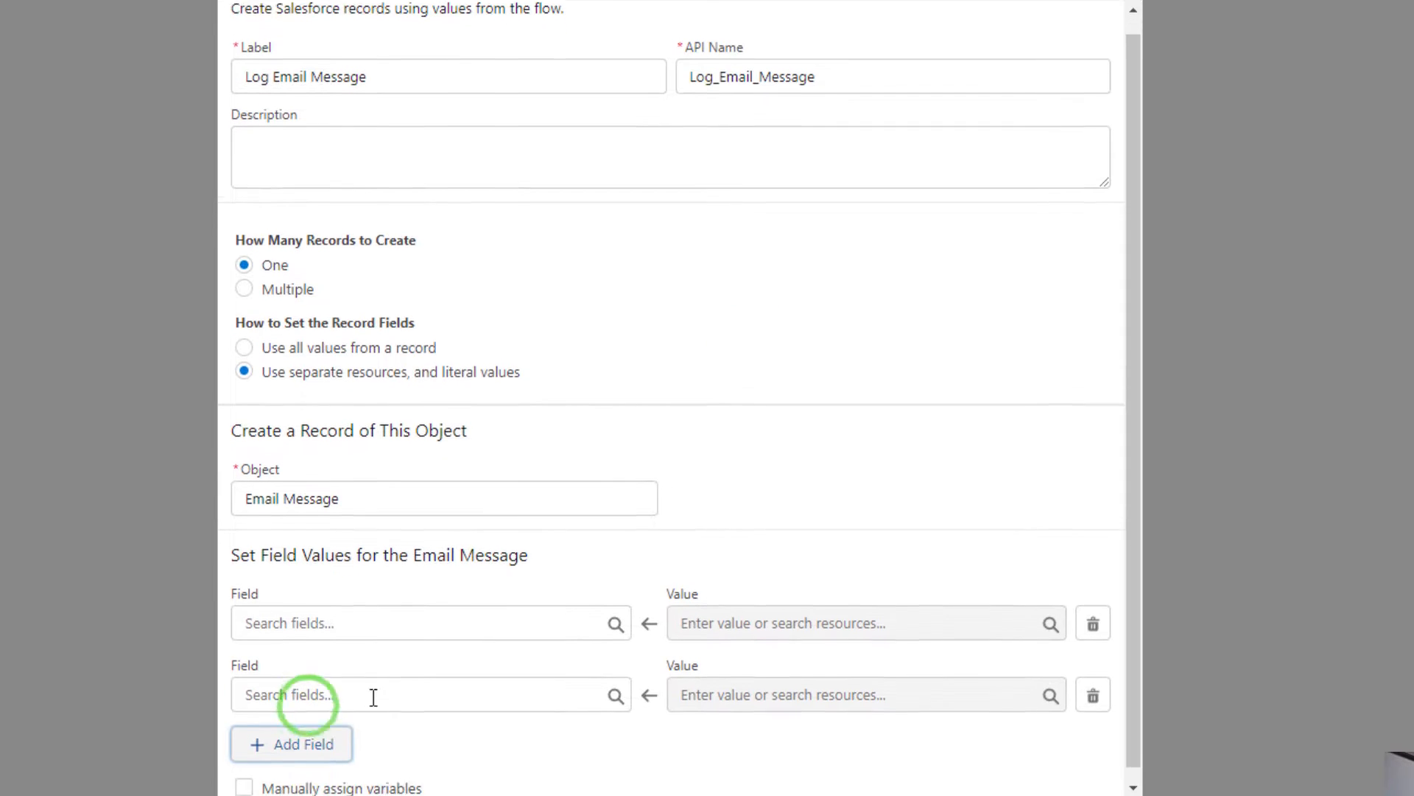
pyautogui.click(316, 717)
pyautogui.click(325, 736)
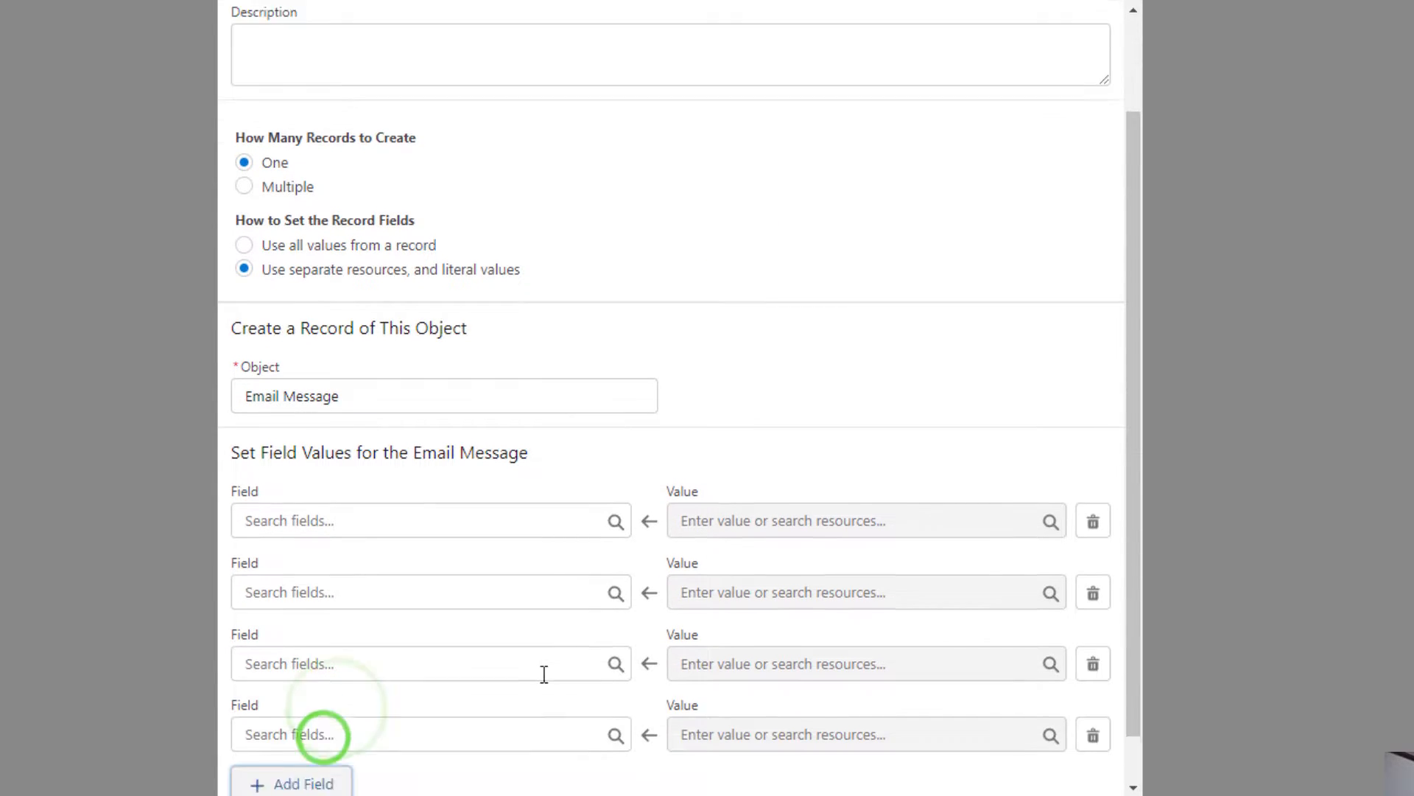
pyautogui.click(330, 730)
pyautogui.click(335, 732)
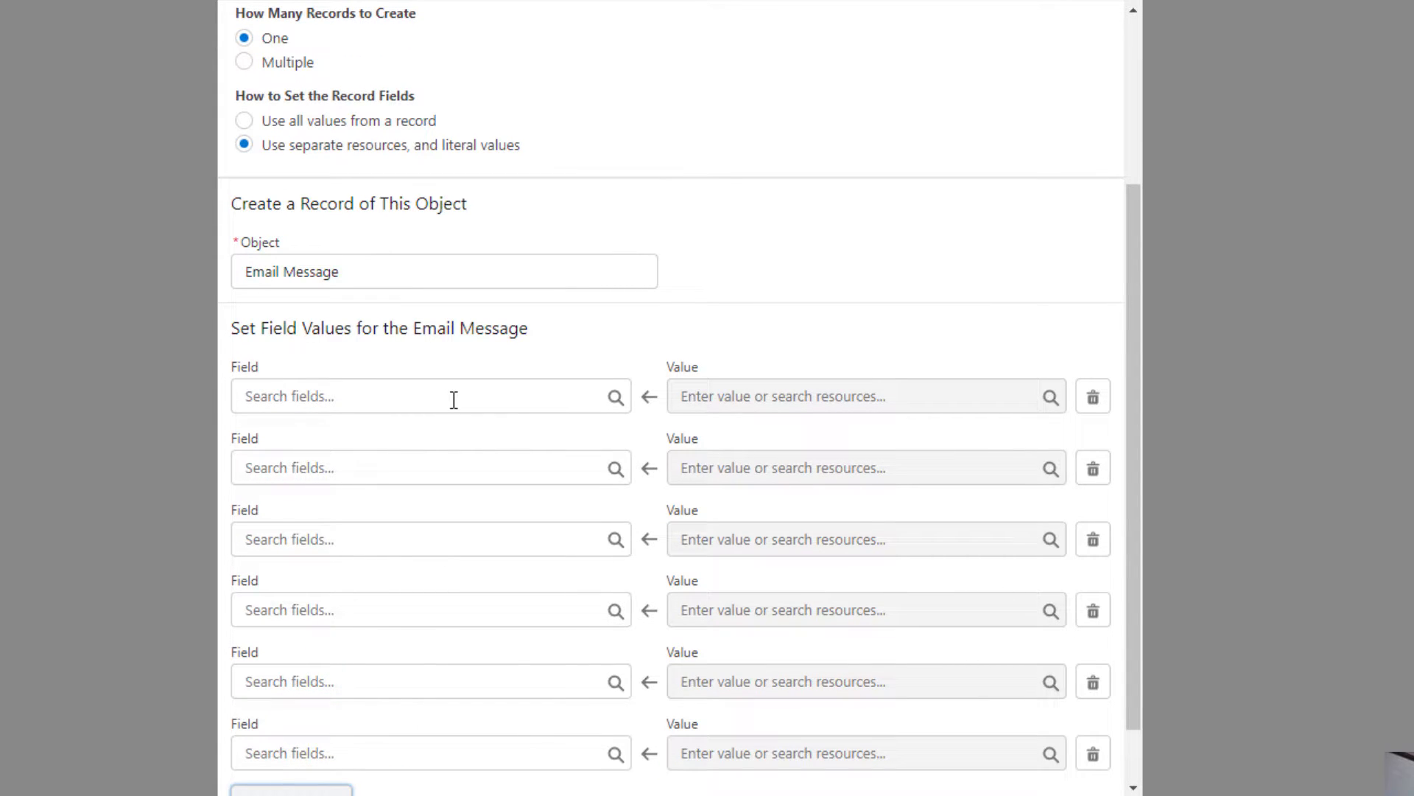
pyautogui.scroll(-3, 837, 177)
pyautogui.click(837, 176)
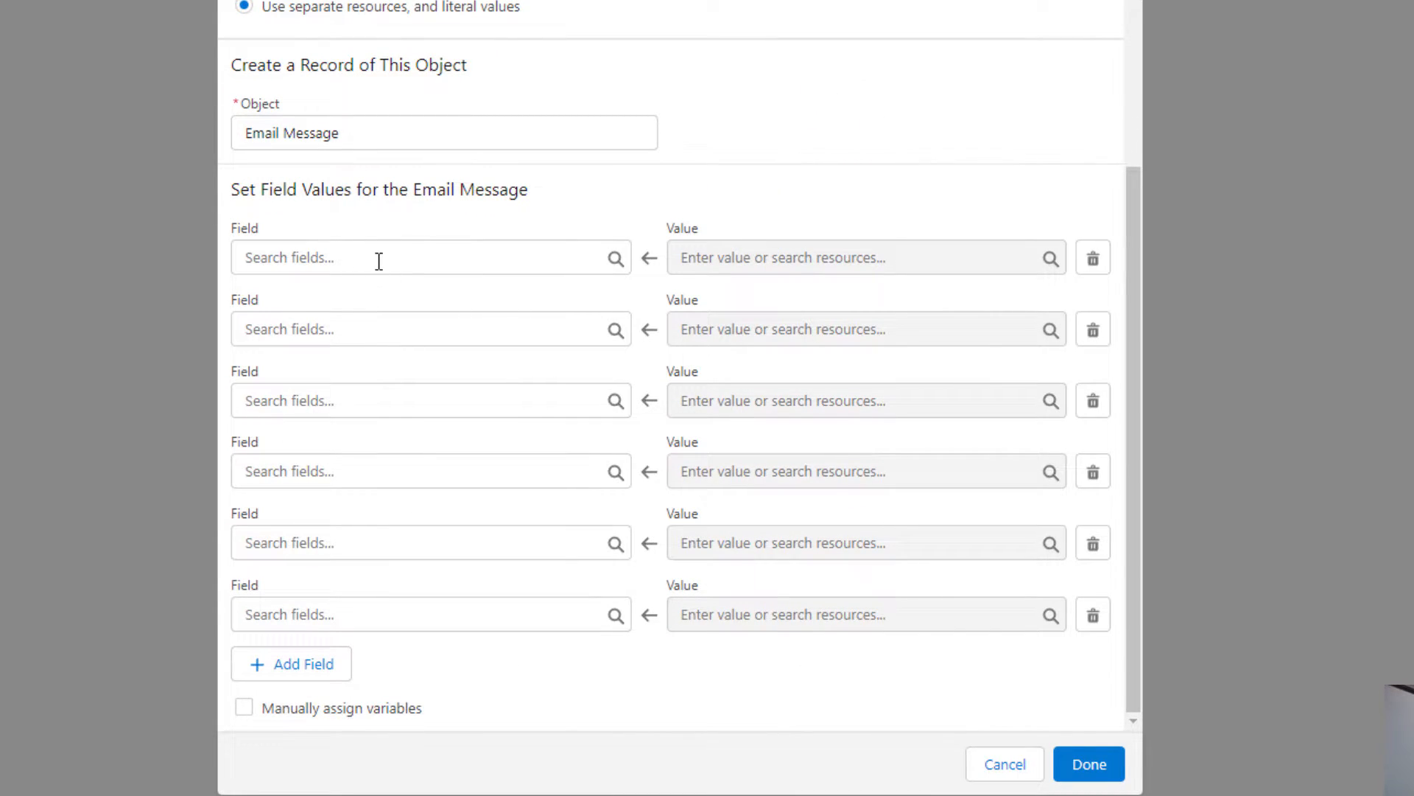
# Step: Choose Subject and TextBody as the first two Email Message fields to set
pyautogui.click(379, 260)
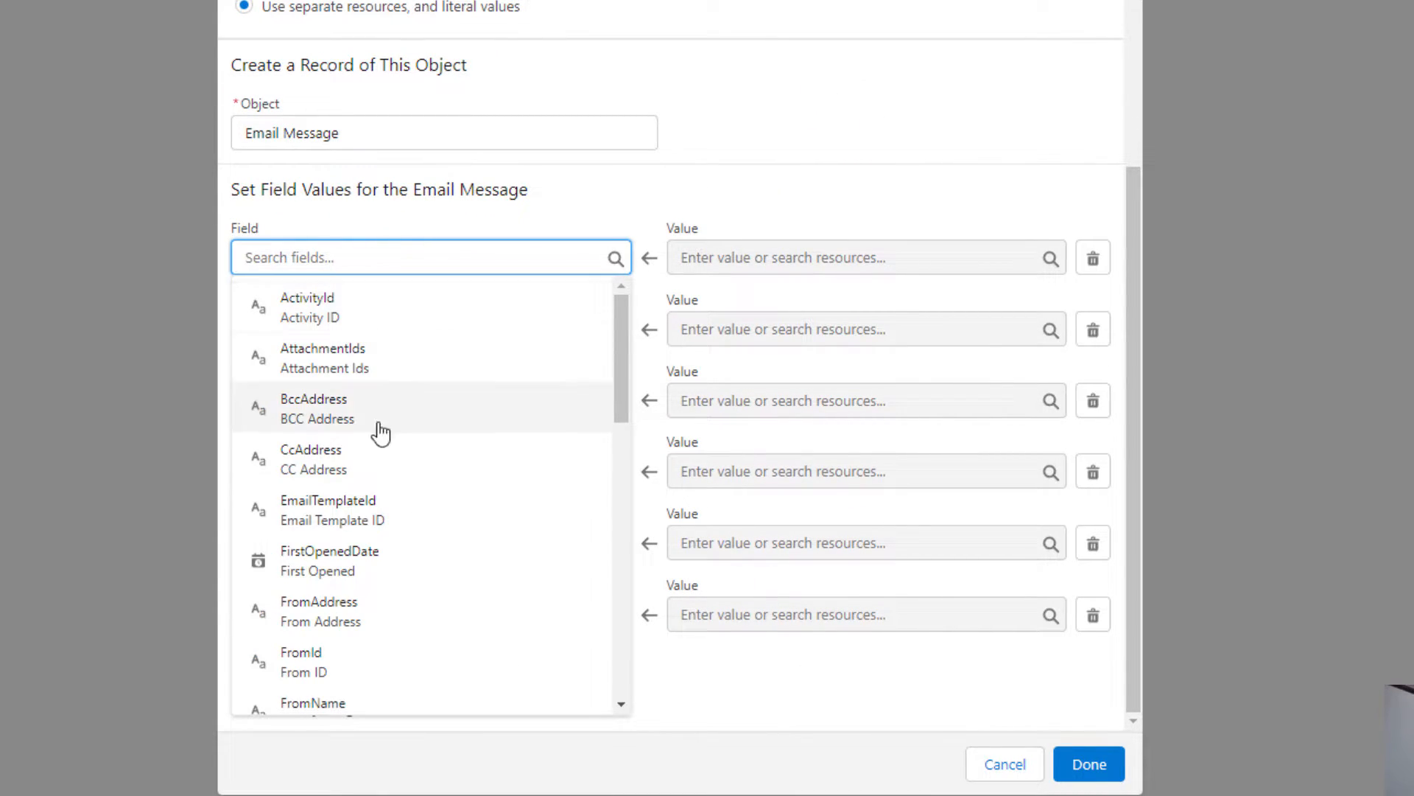
pyautogui.scroll(-2, 395, 429)
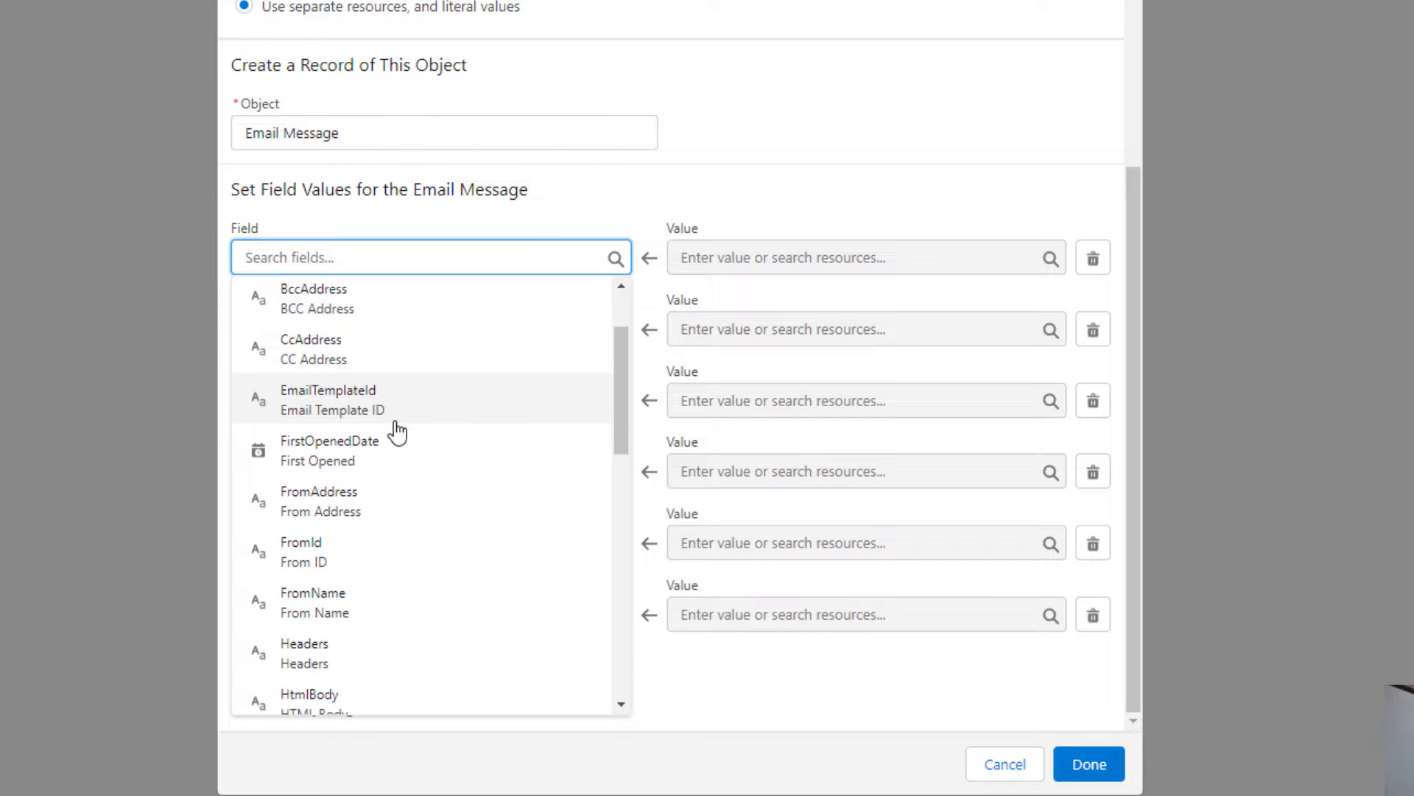
pyautogui.scroll(-2, 404, 505)
pyautogui.scroll(-6, 411, 507)
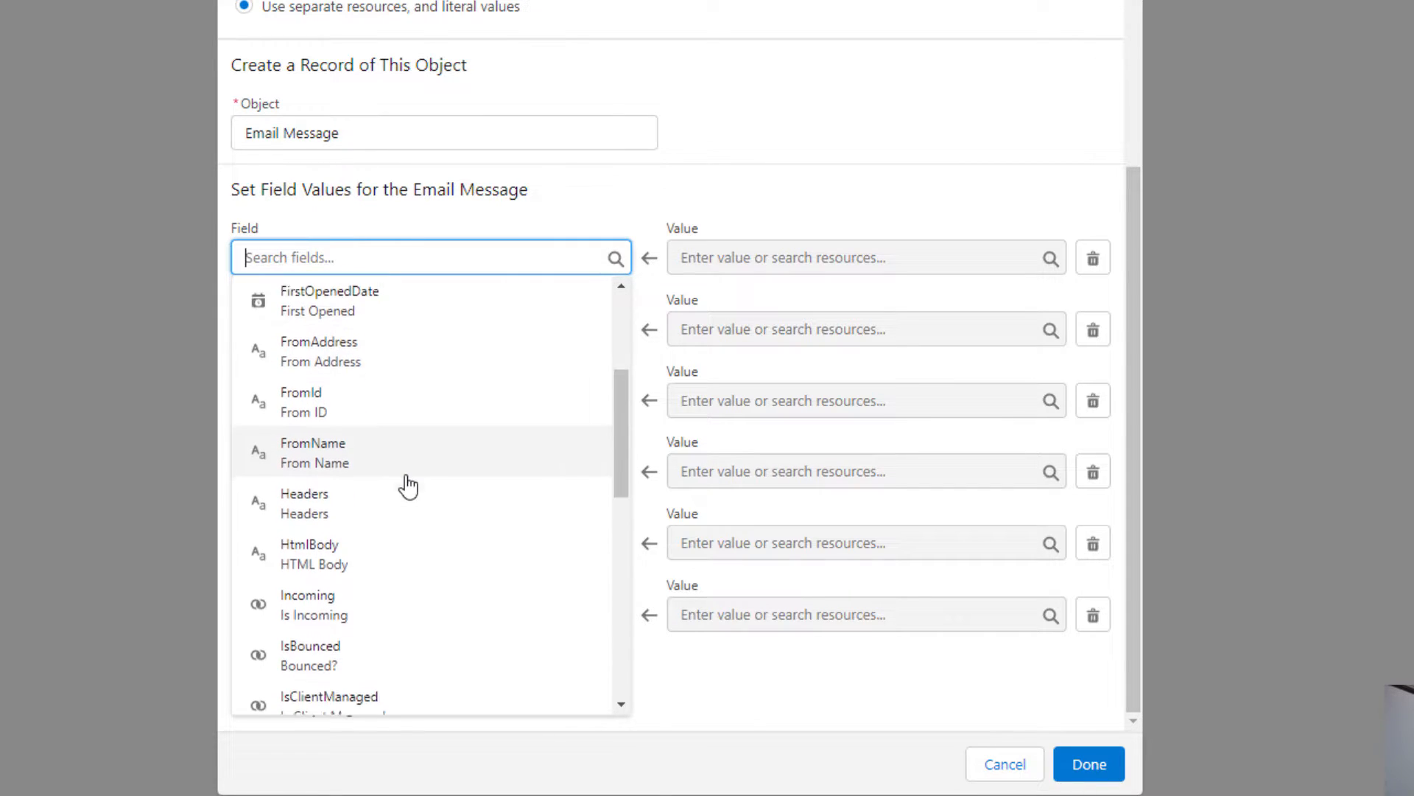
pyautogui.scroll(-2, 407, 486)
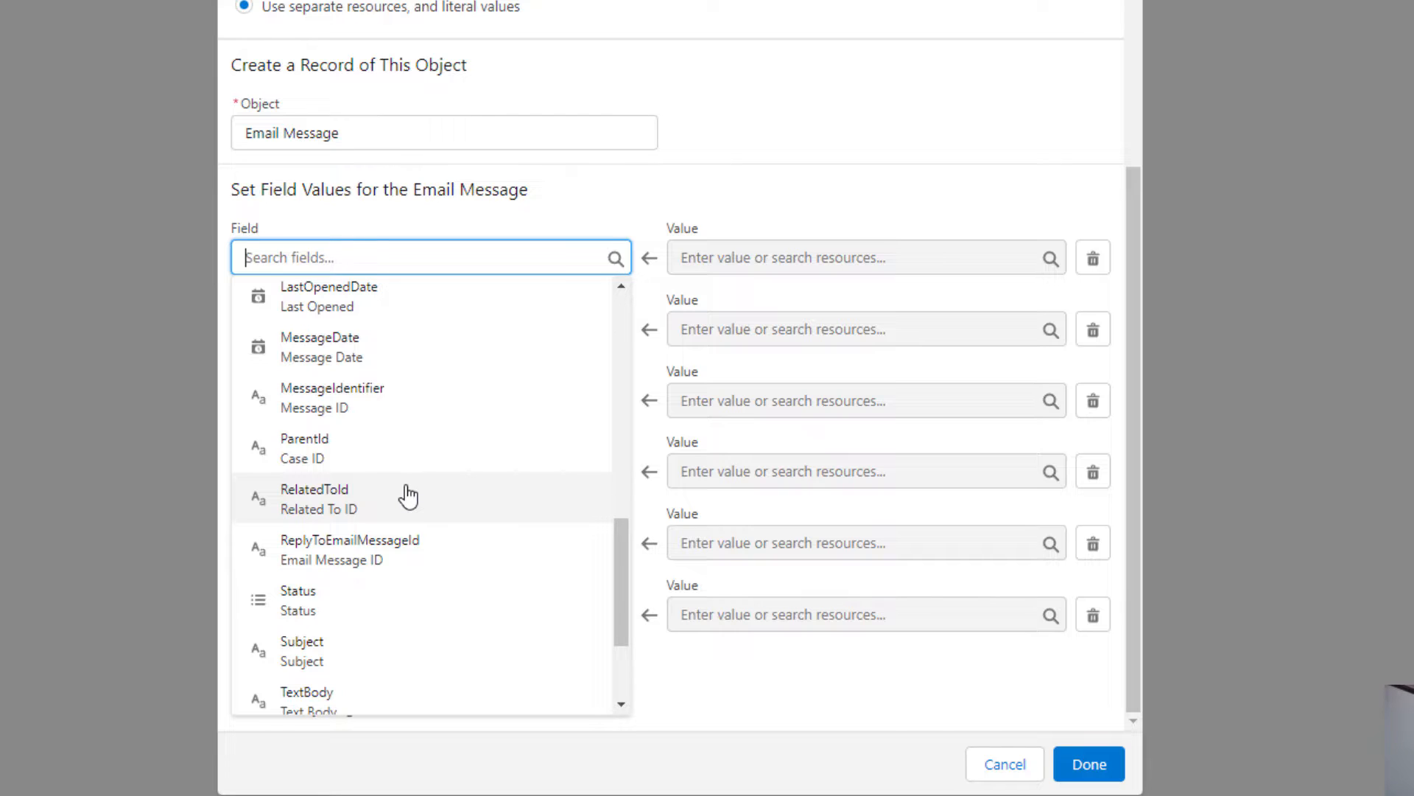
pyautogui.click(388, 655)
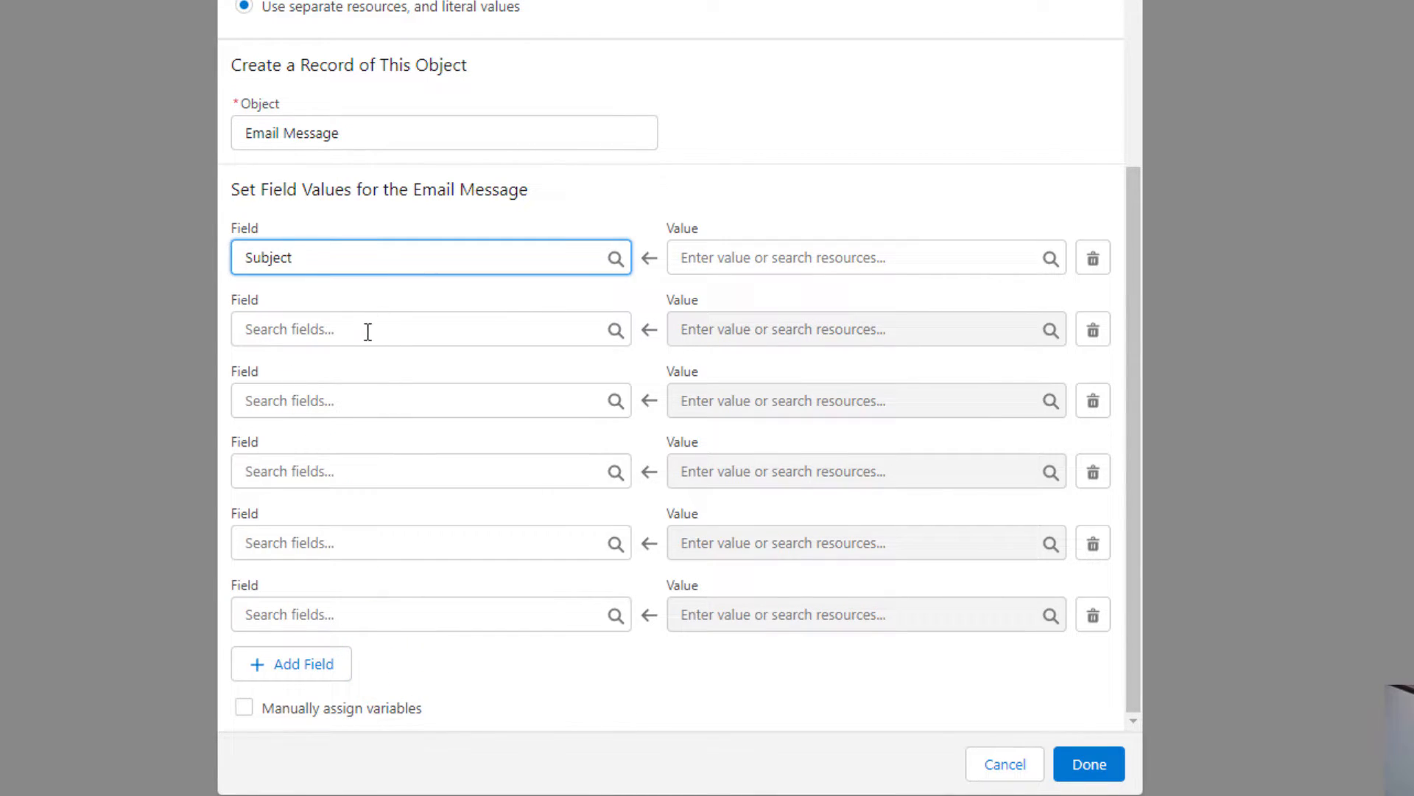
pyautogui.click(366, 326)
pyautogui.scroll(-10, 390, 467)
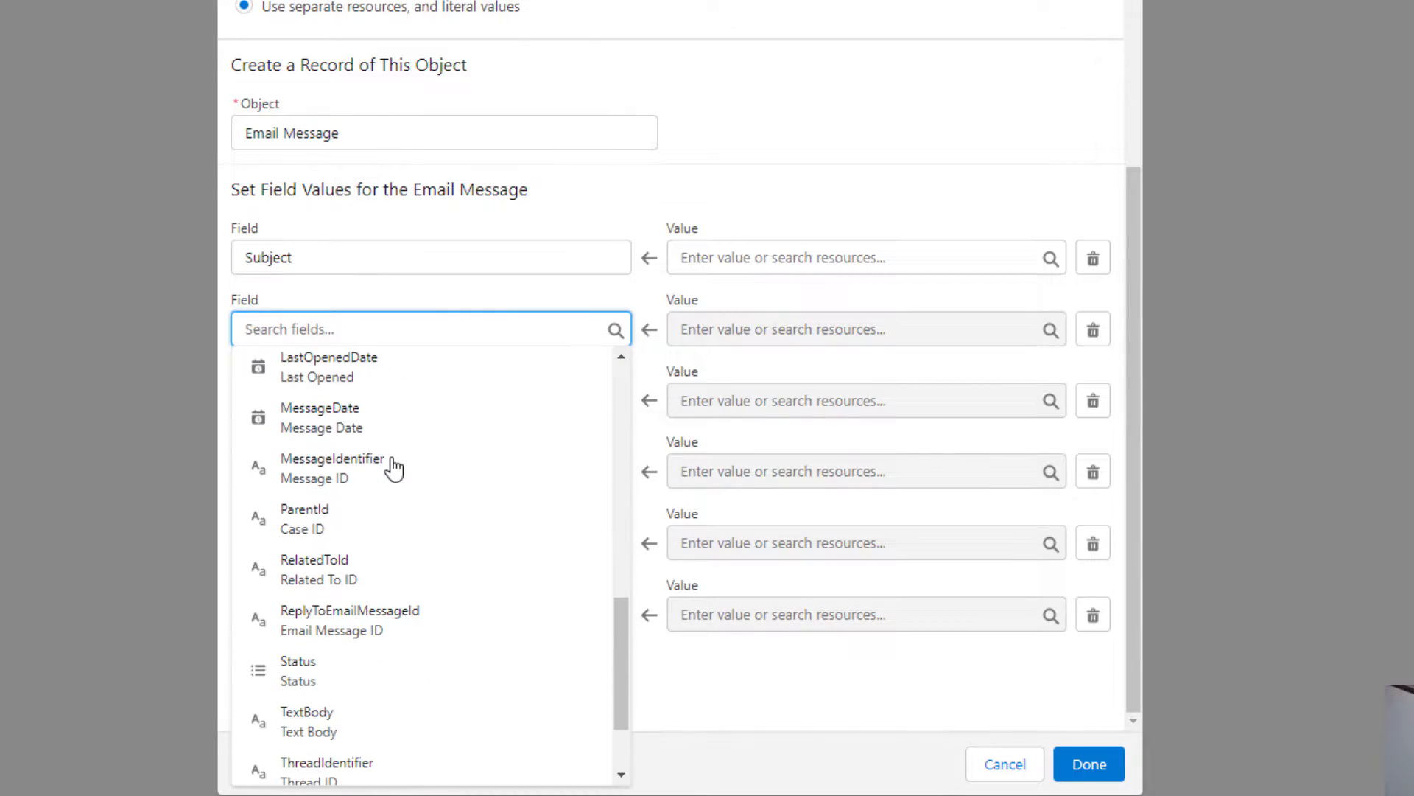
pyautogui.scroll(-3, 392, 468)
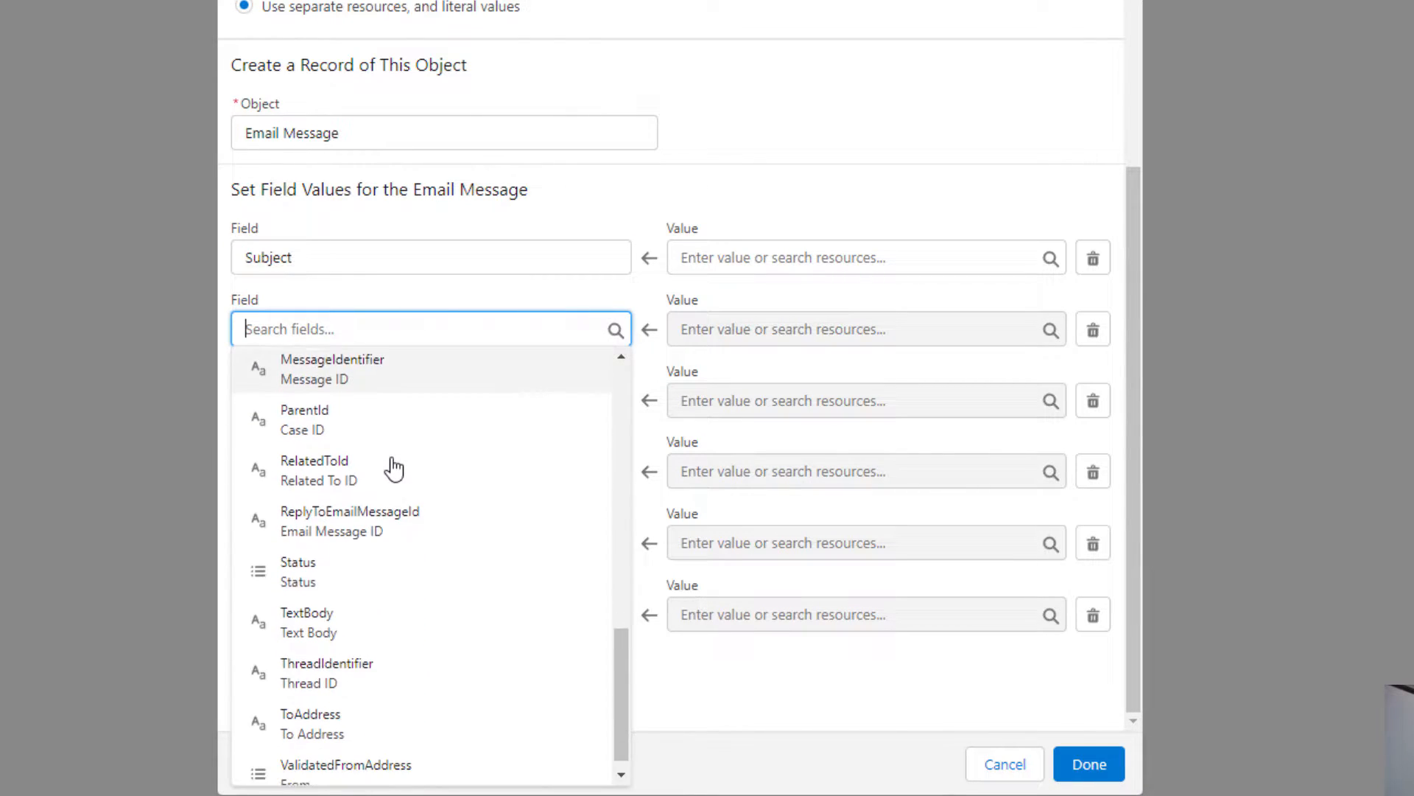
pyautogui.click(380, 619)
# Step: Choose Status and FromAddress as the third and fourth Email Message fields to set
pyautogui.click(350, 379)
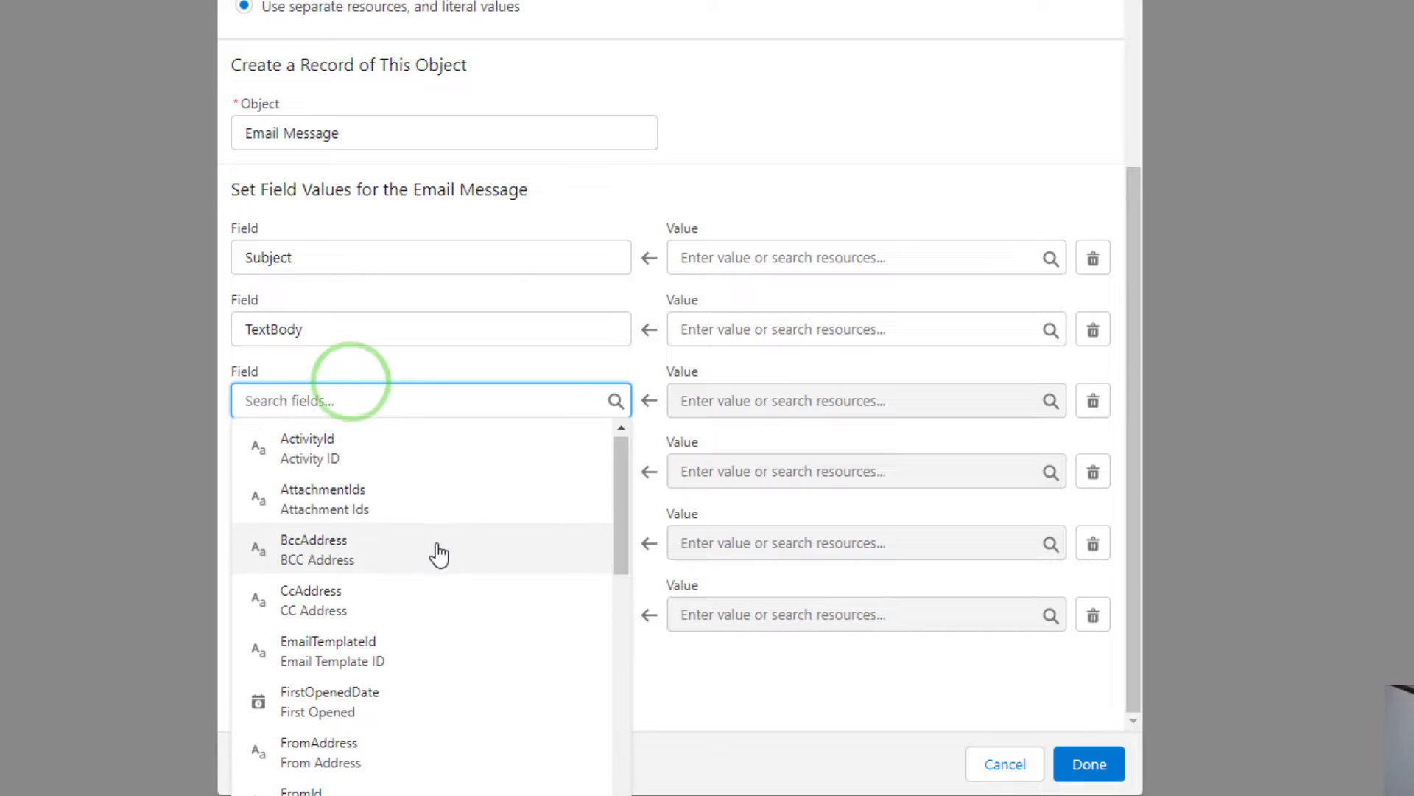
pyautogui.scroll(-11, 439, 553)
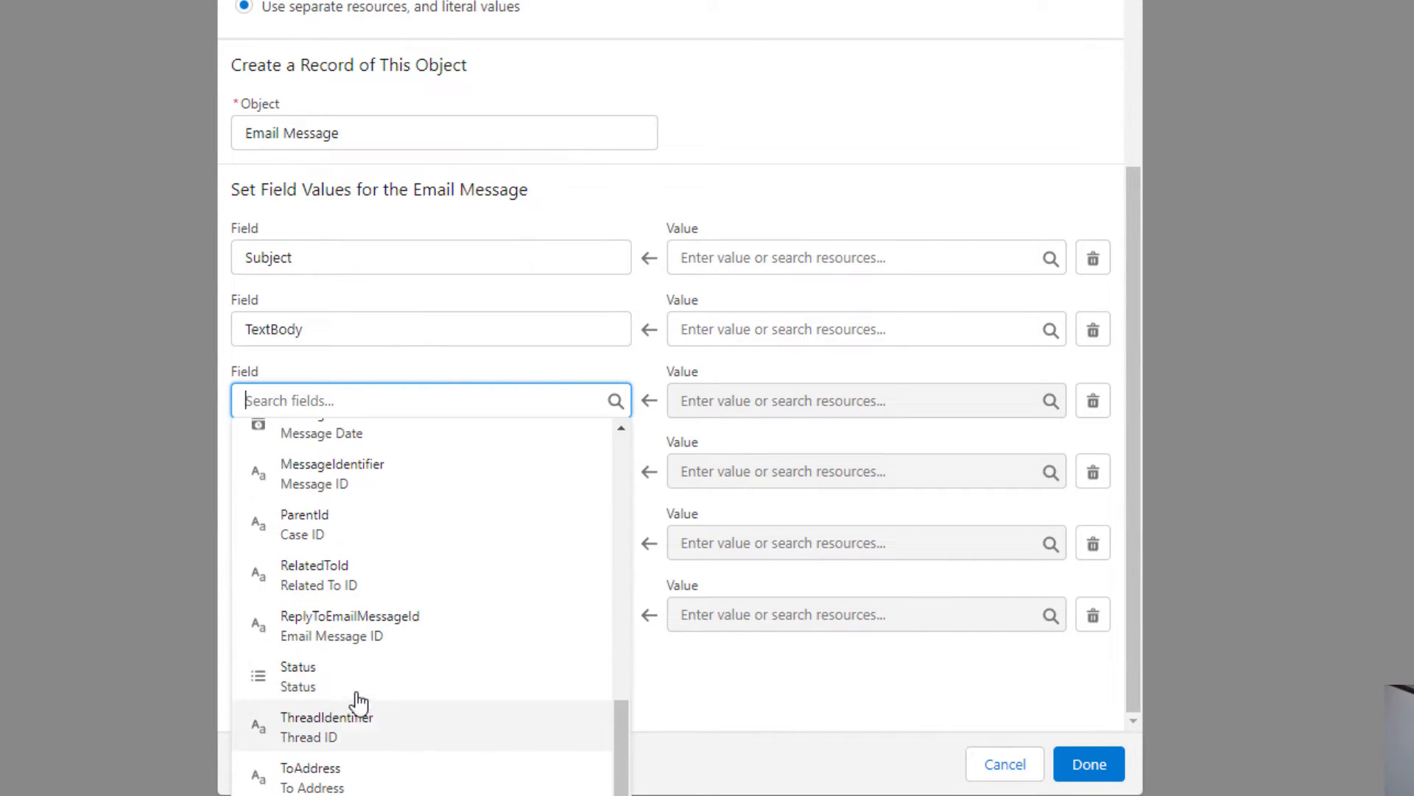
pyautogui.click(355, 674)
pyautogui.click(363, 470)
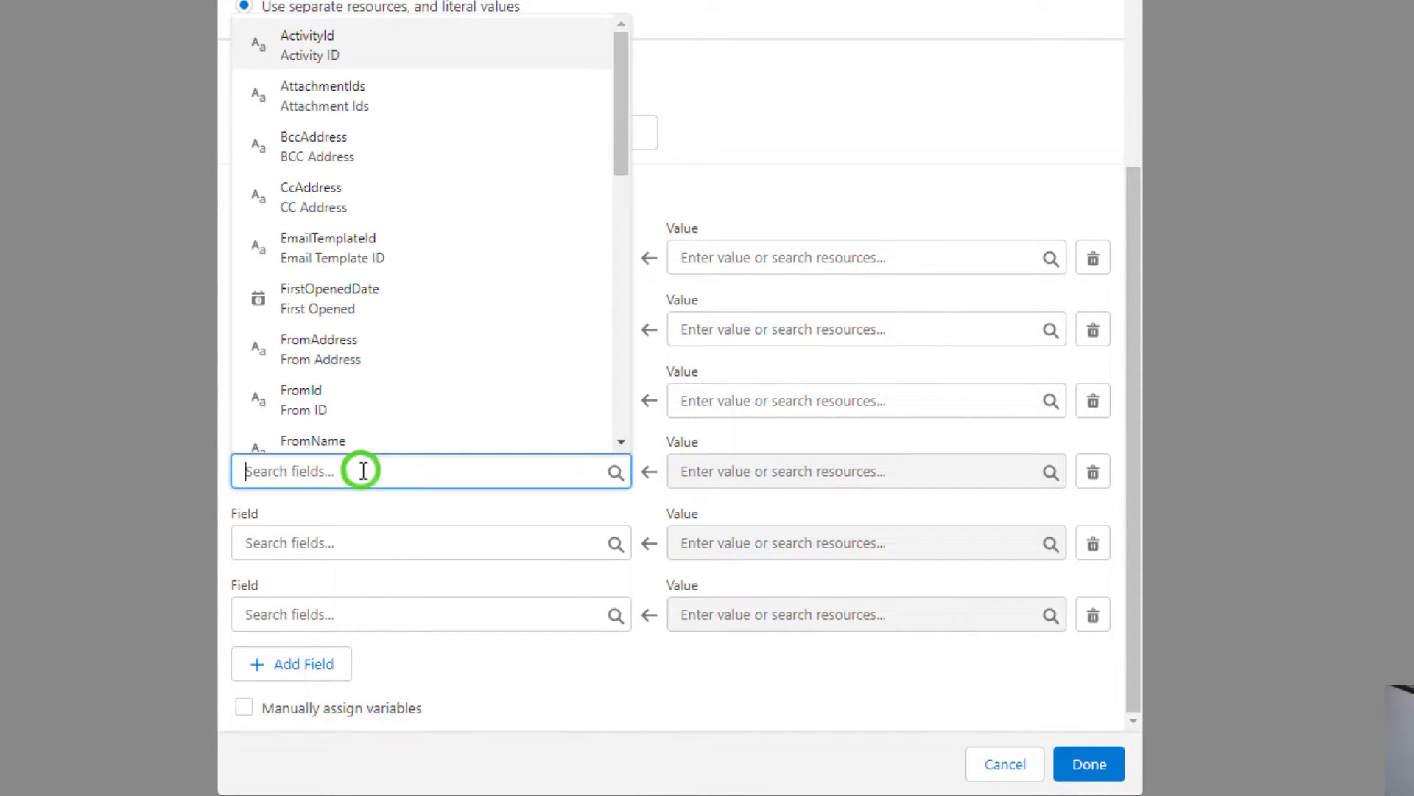
pyautogui.click(450, 346)
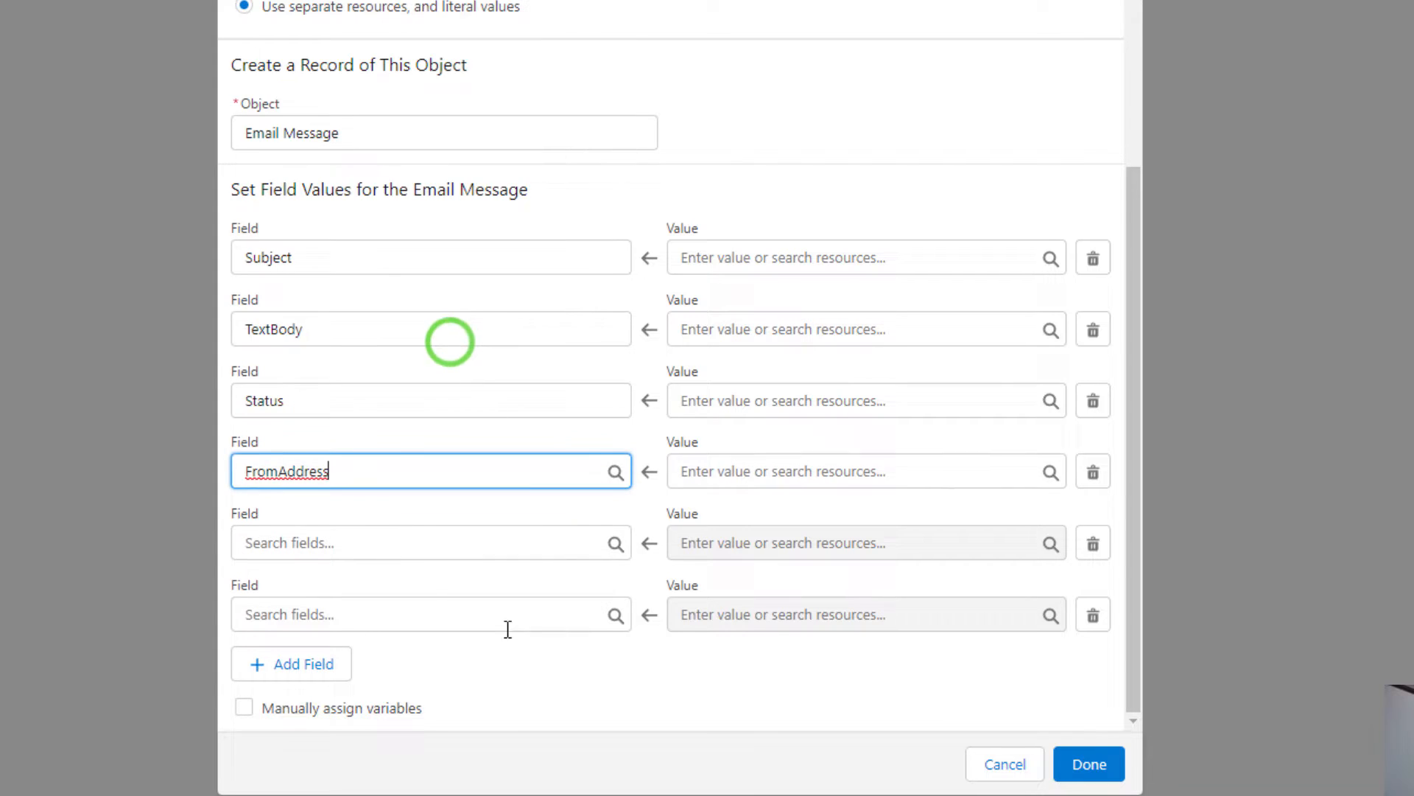
# Step: Choose ToAddress as the fifth Email Message field and delete the unused sixth field row
pyautogui.click(362, 542)
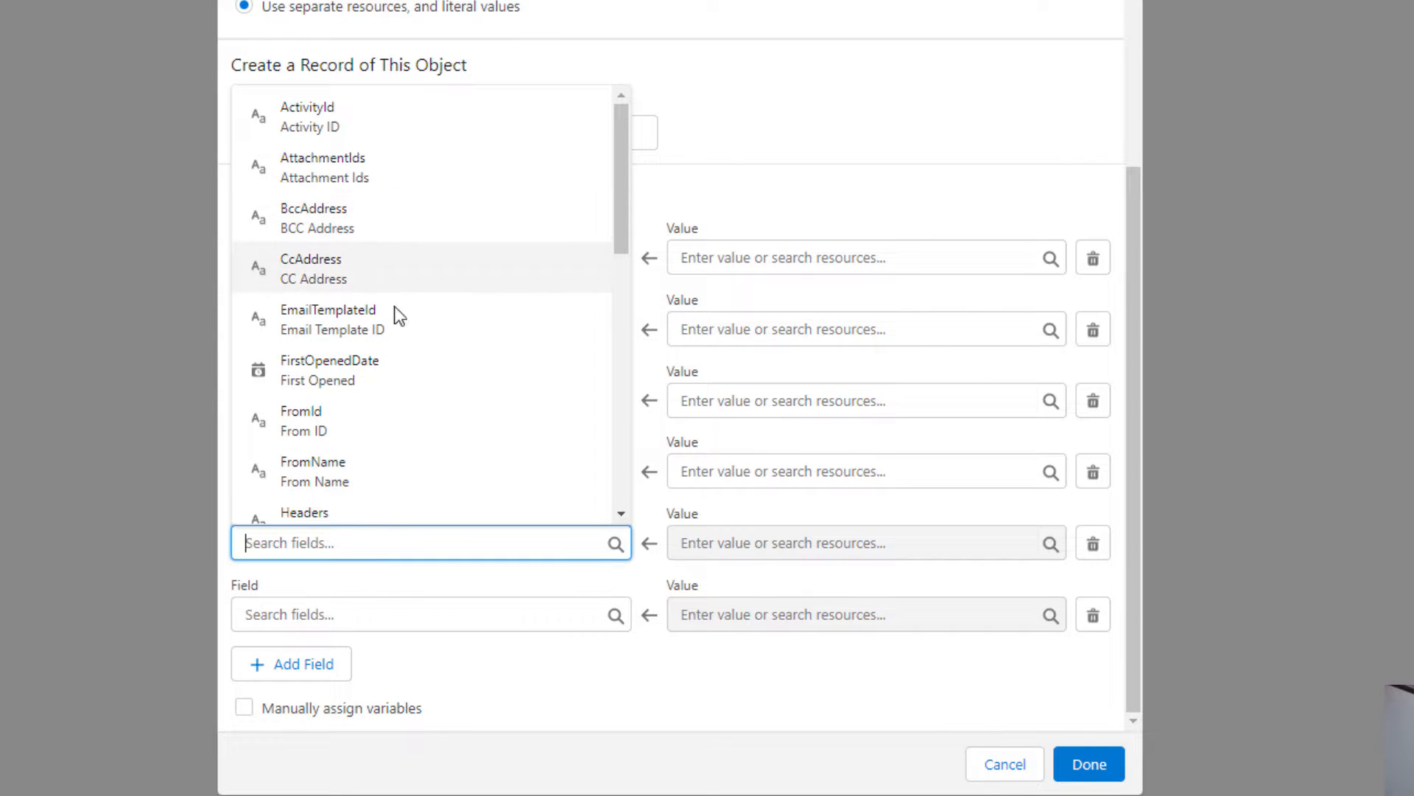
pyautogui.scroll(-2, 402, 336)
pyautogui.scroll(-8, 403, 345)
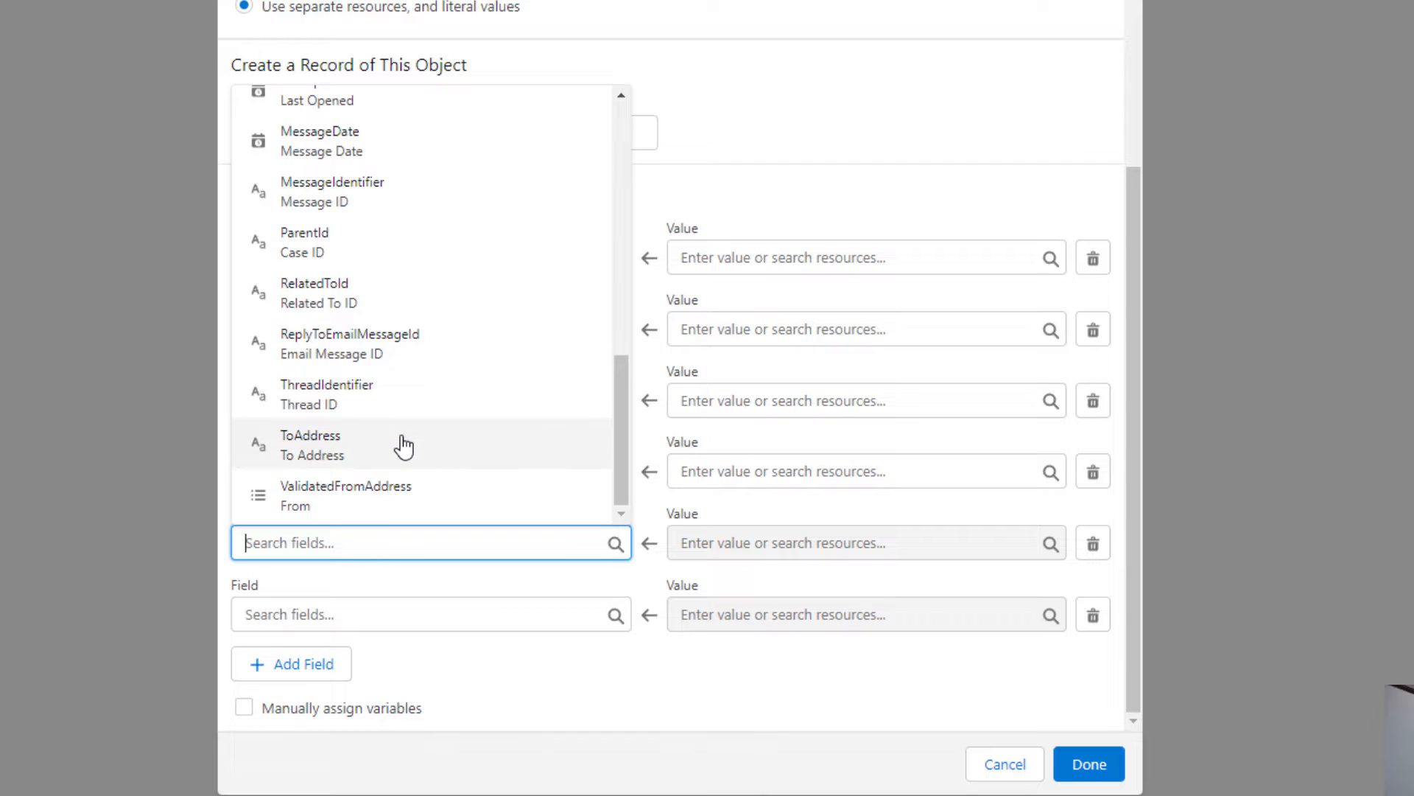
pyautogui.click(404, 445)
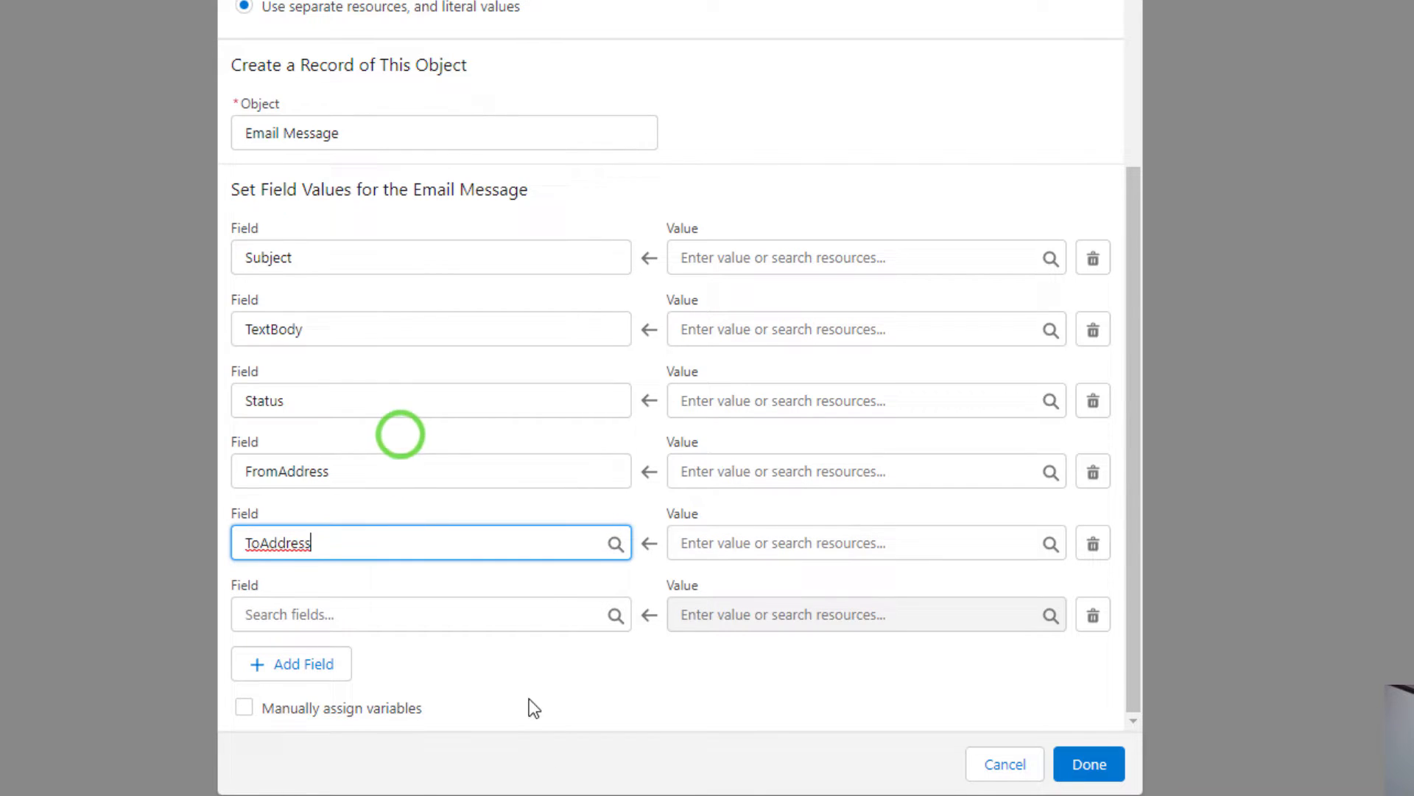
pyautogui.click(492, 679)
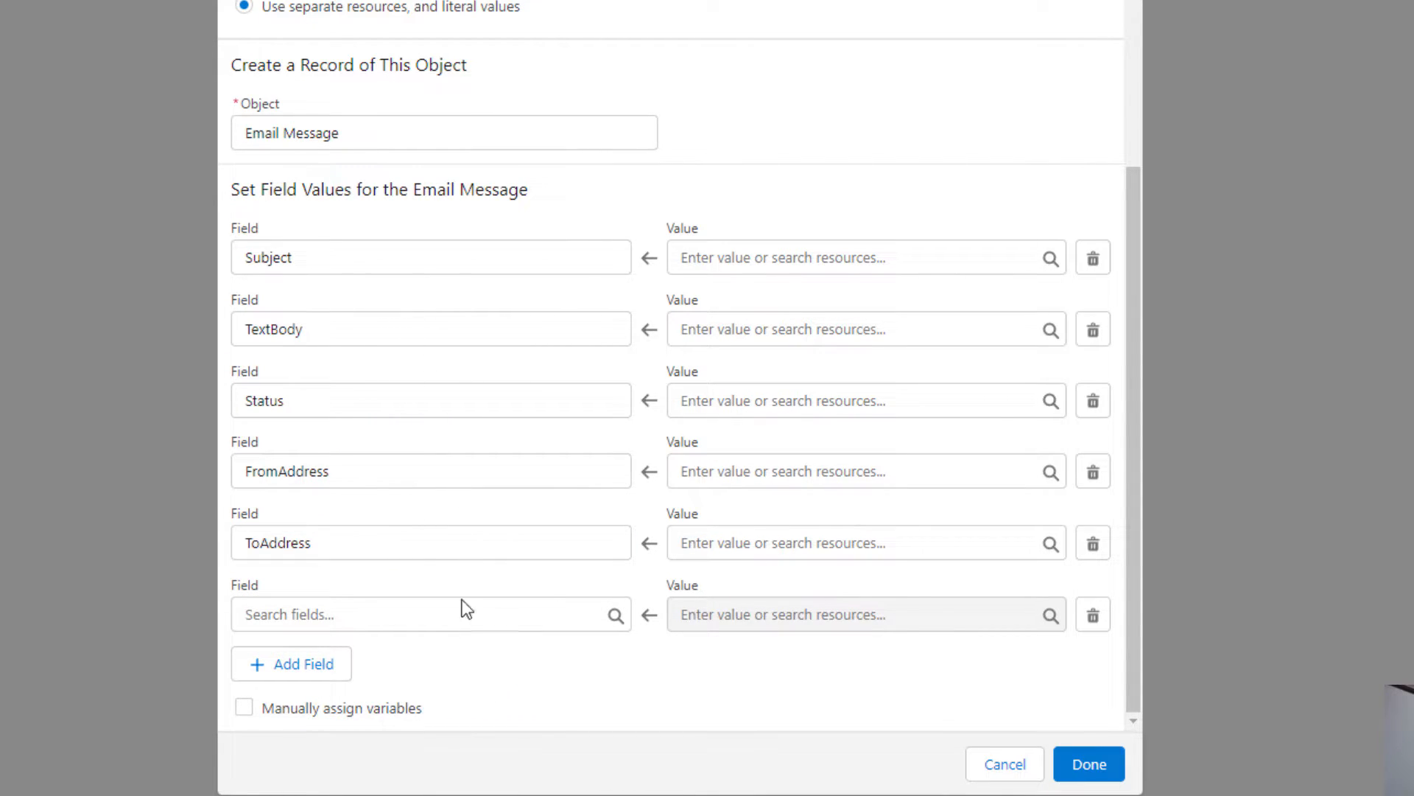
pyautogui.click(1094, 615)
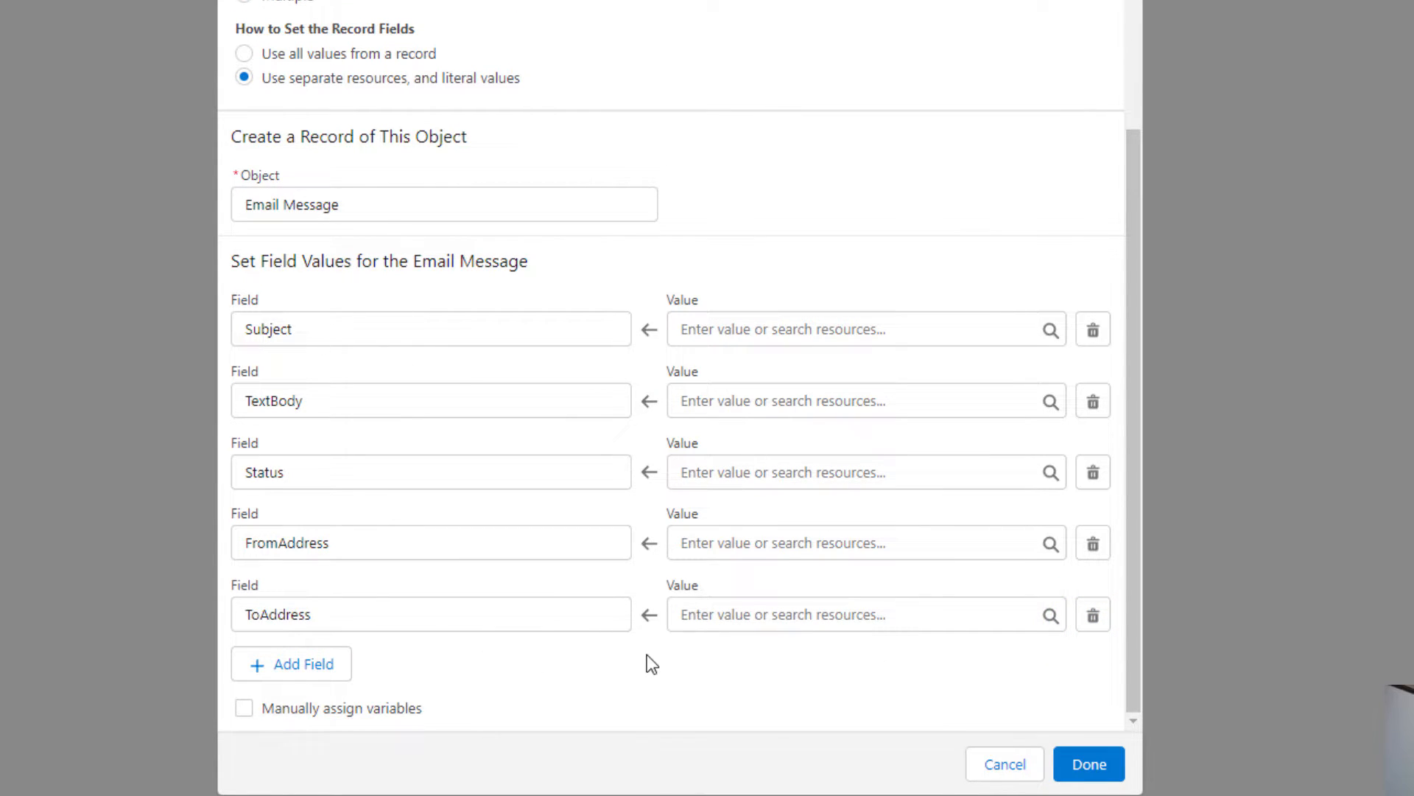
# Step: Set the Email Message Subject value to the Subject field of the Get_Email_Template record
pyautogui.click(733, 322)
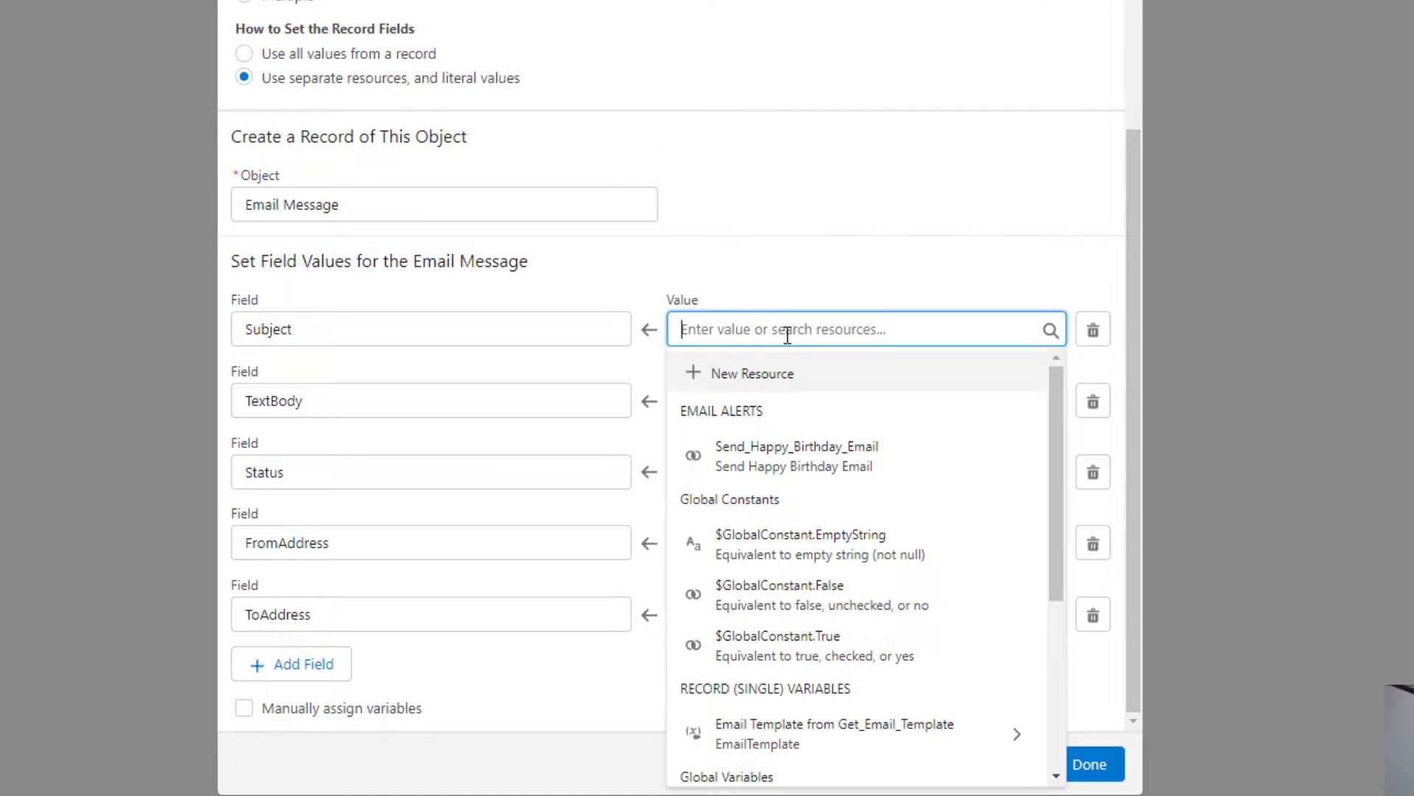
pyautogui.scroll(-2, 896, 515)
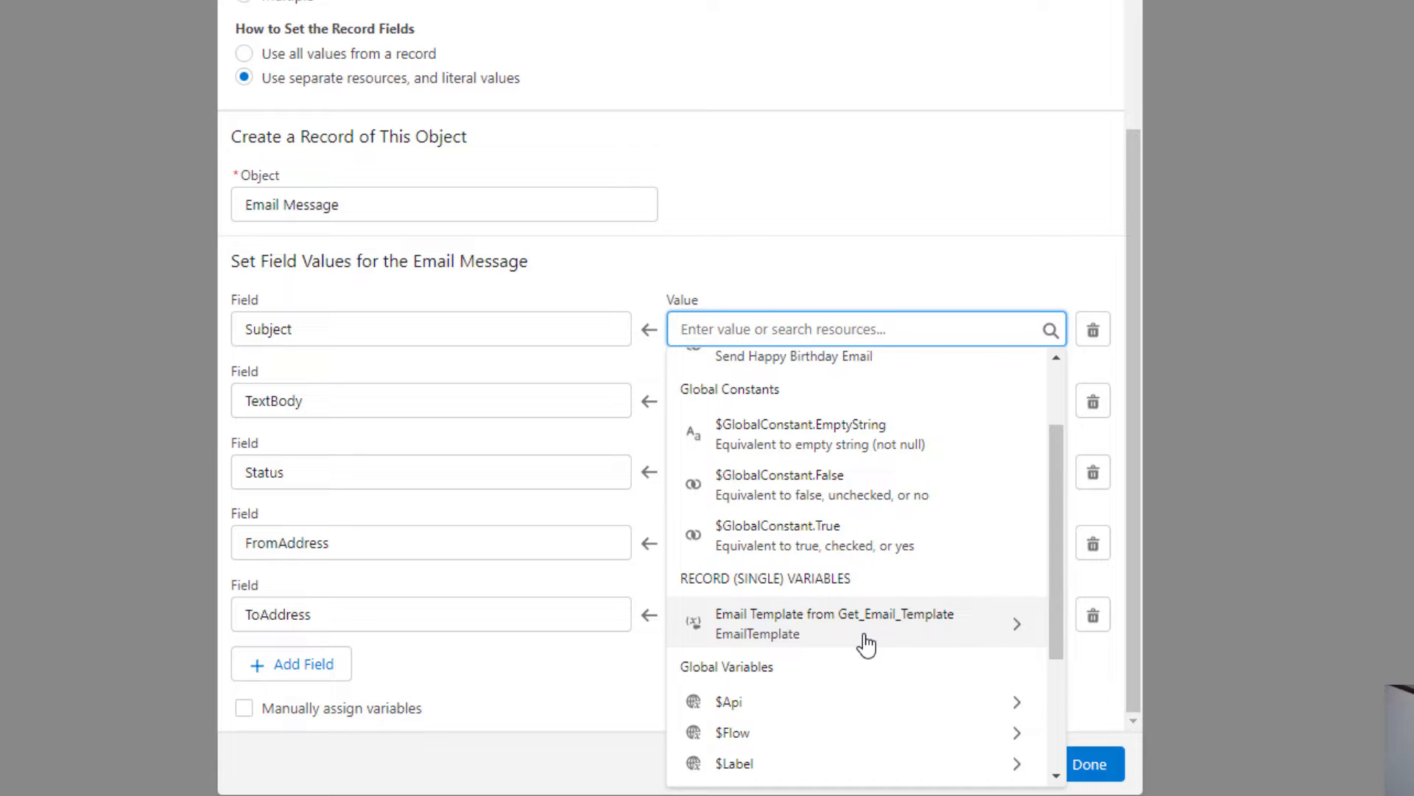
pyautogui.click(863, 639)
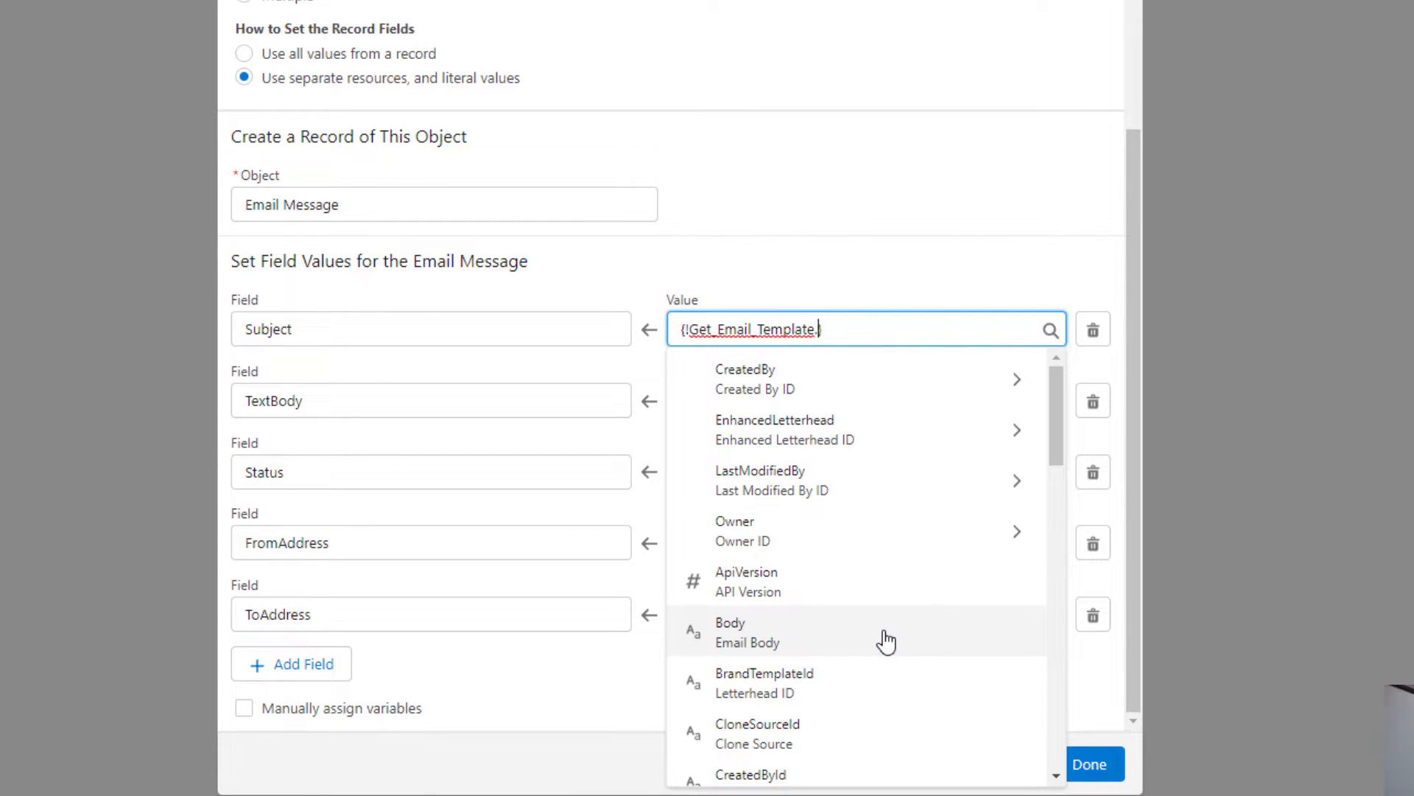
pyautogui.scroll(-6, 886, 641)
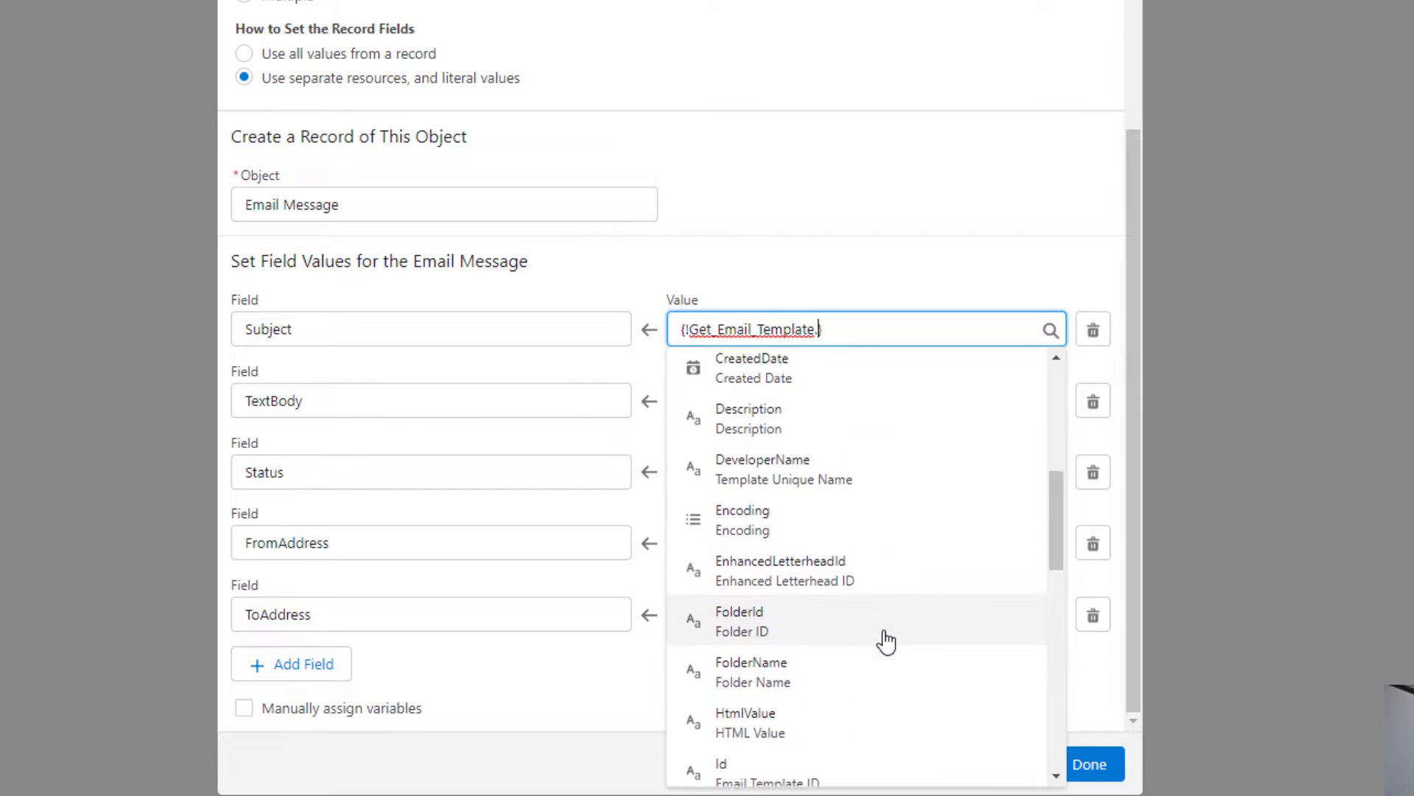
pyautogui.scroll(-3, 886, 641)
pyautogui.scroll(-3, 856, 603)
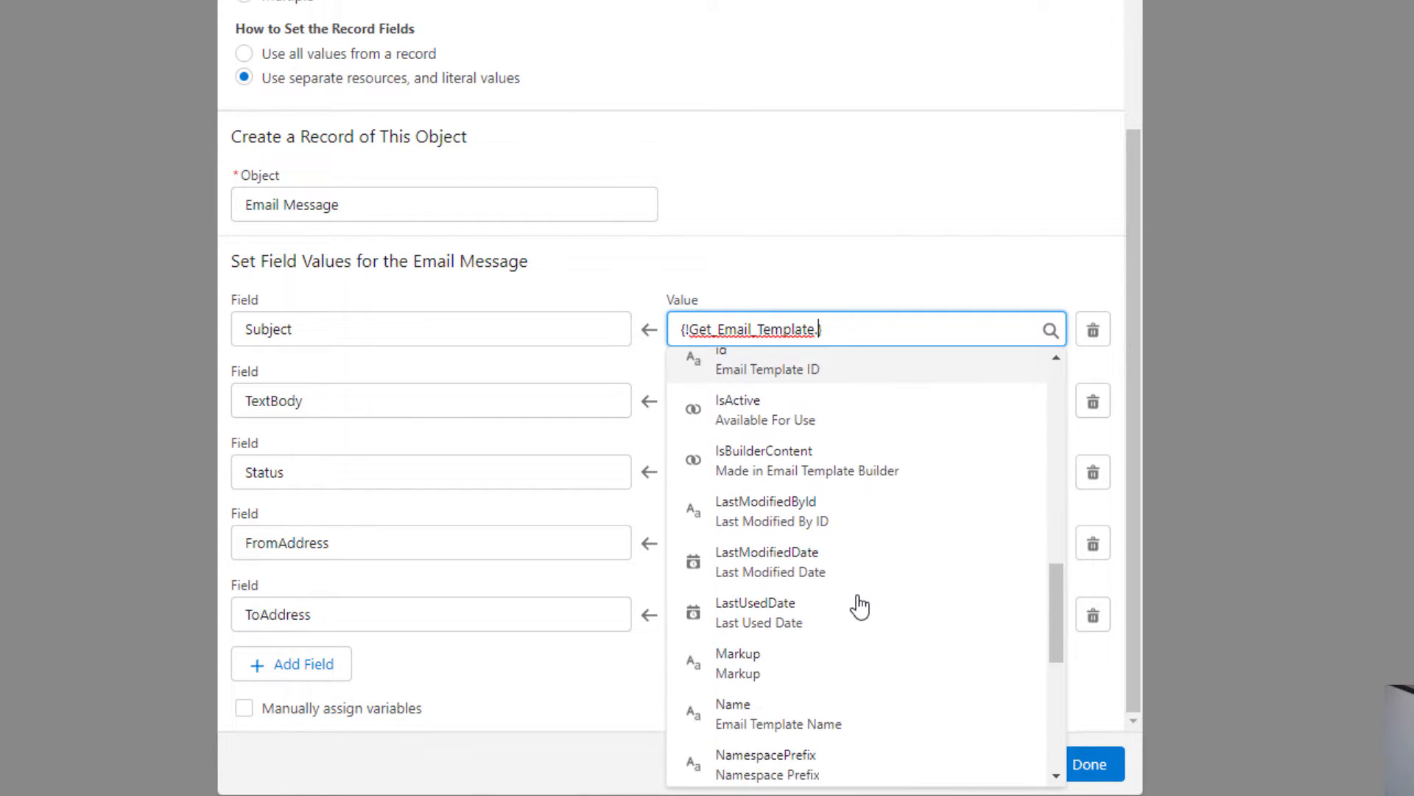
pyautogui.scroll(-6, 848, 626)
pyautogui.click(773, 537)
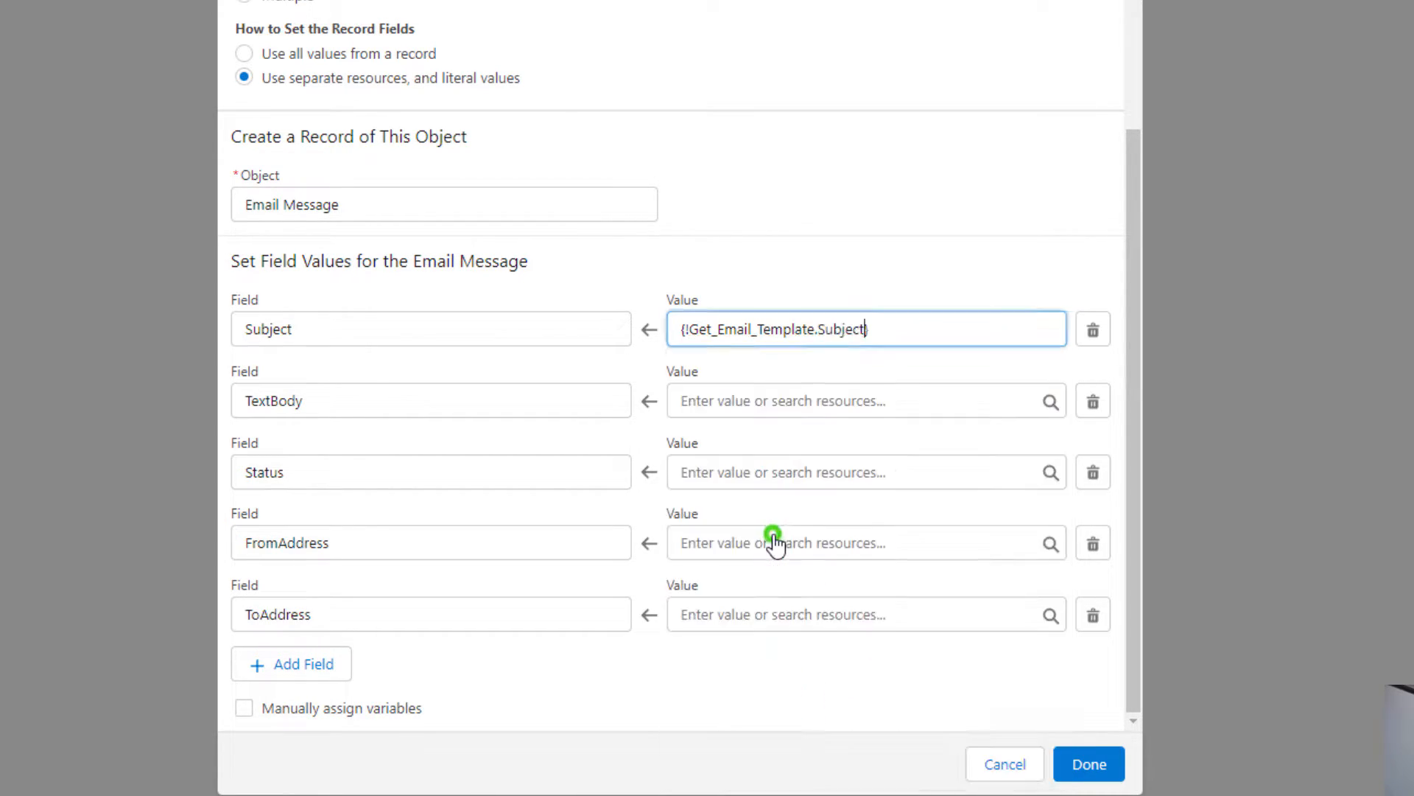
pyautogui.click(843, 92)
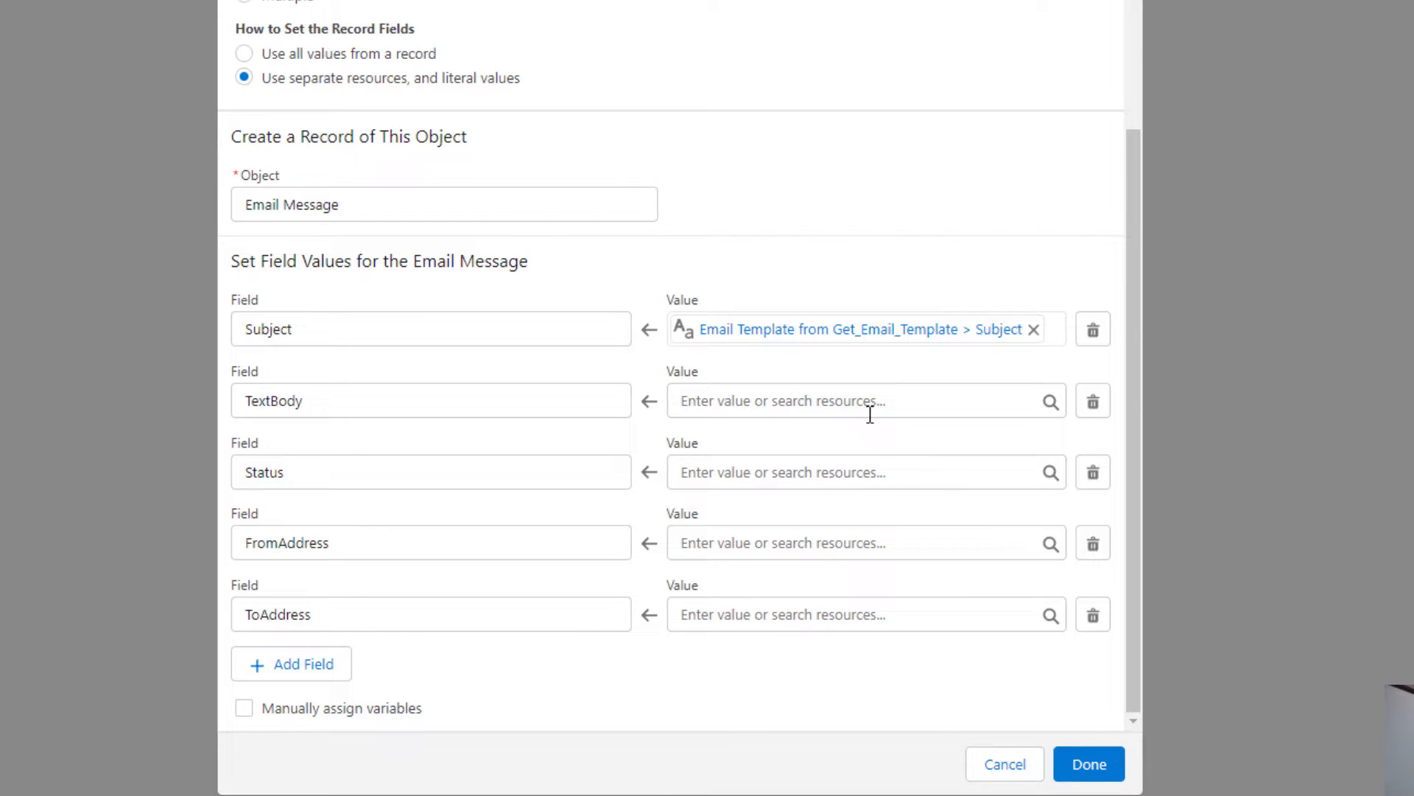
# Step: Set the TextBody value to the Body field (Email Body) of the Get_Email_Template record
pyautogui.click(839, 409)
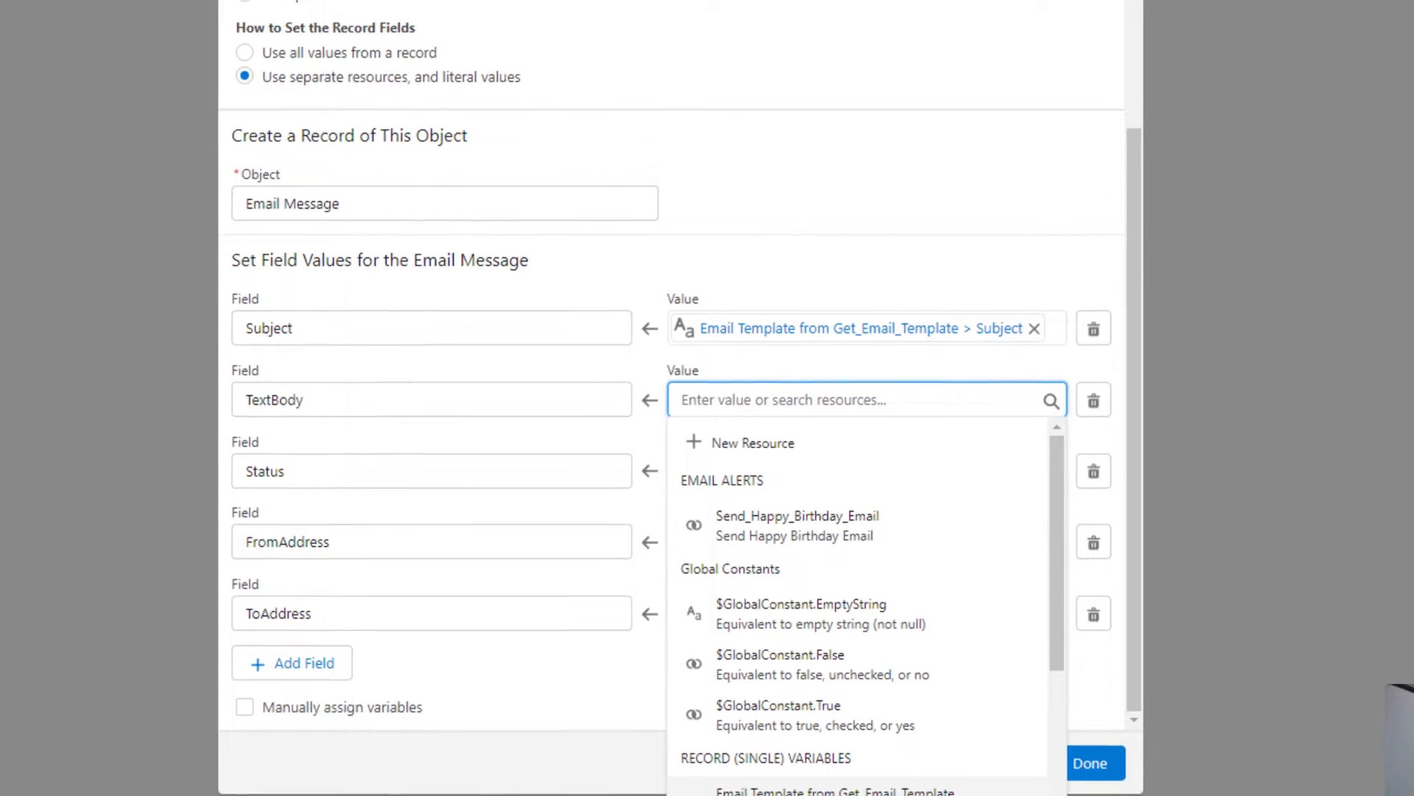
pyautogui.click(883, 792)
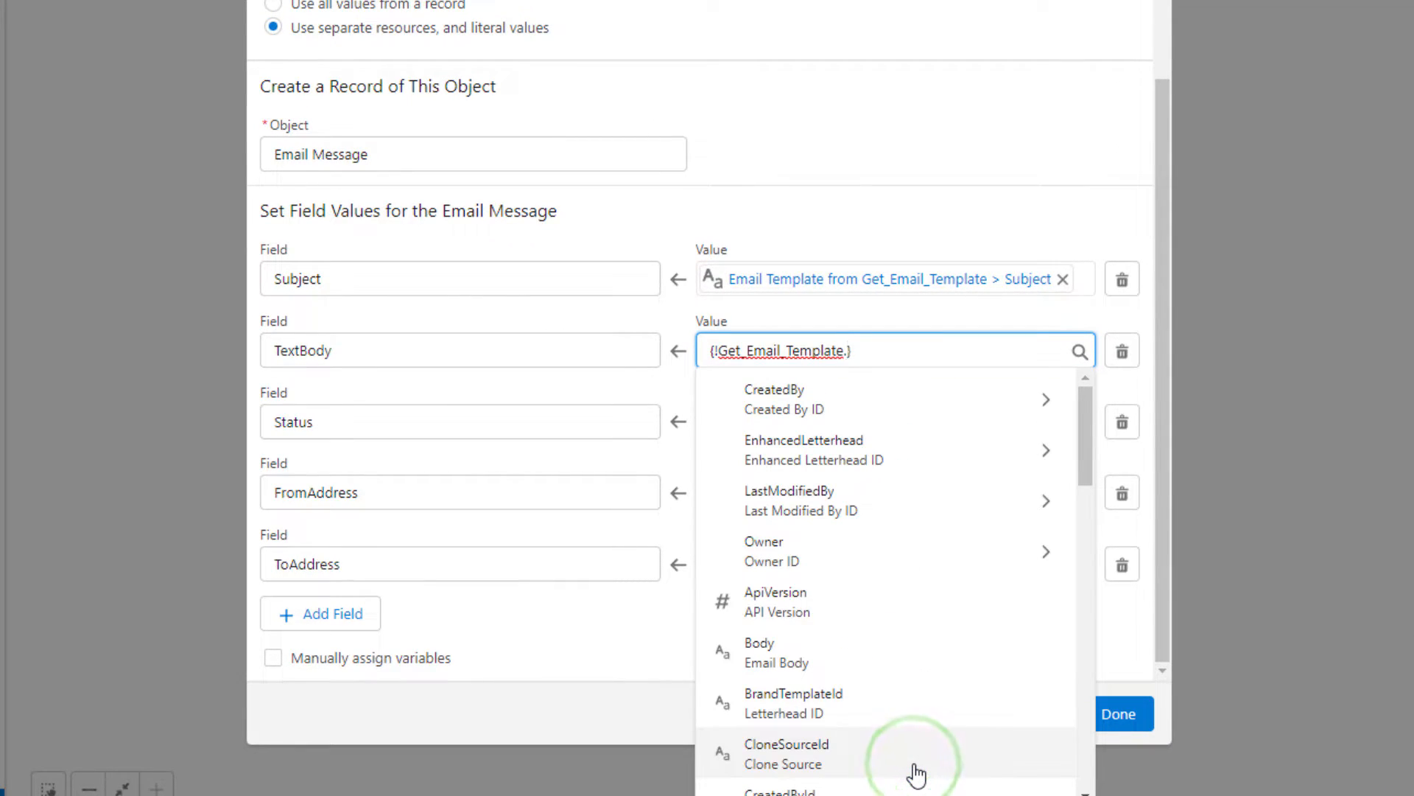
pyautogui.scroll(-6, 900, 560)
pyautogui.scroll(6, 895, 552)
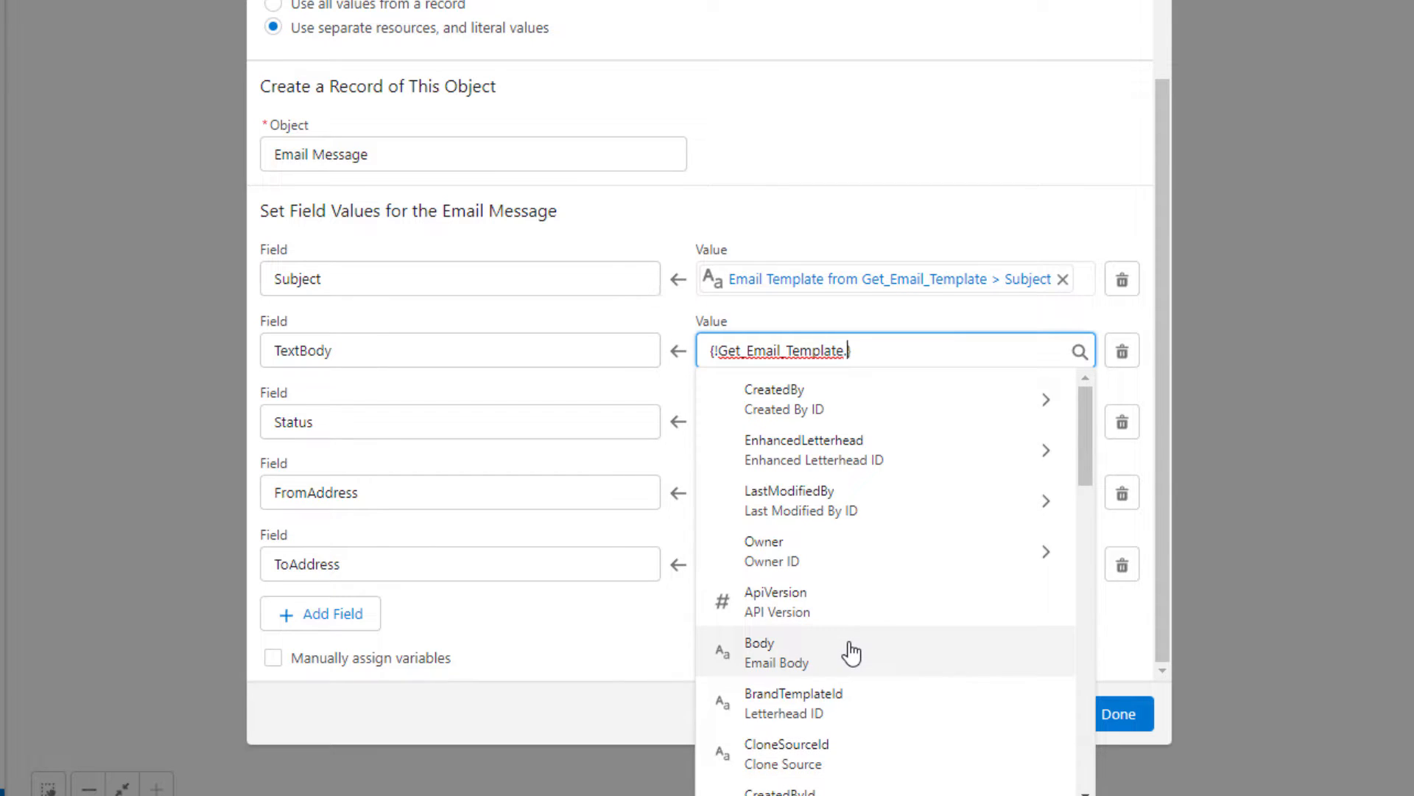
pyautogui.scroll(-12, 861, 648)
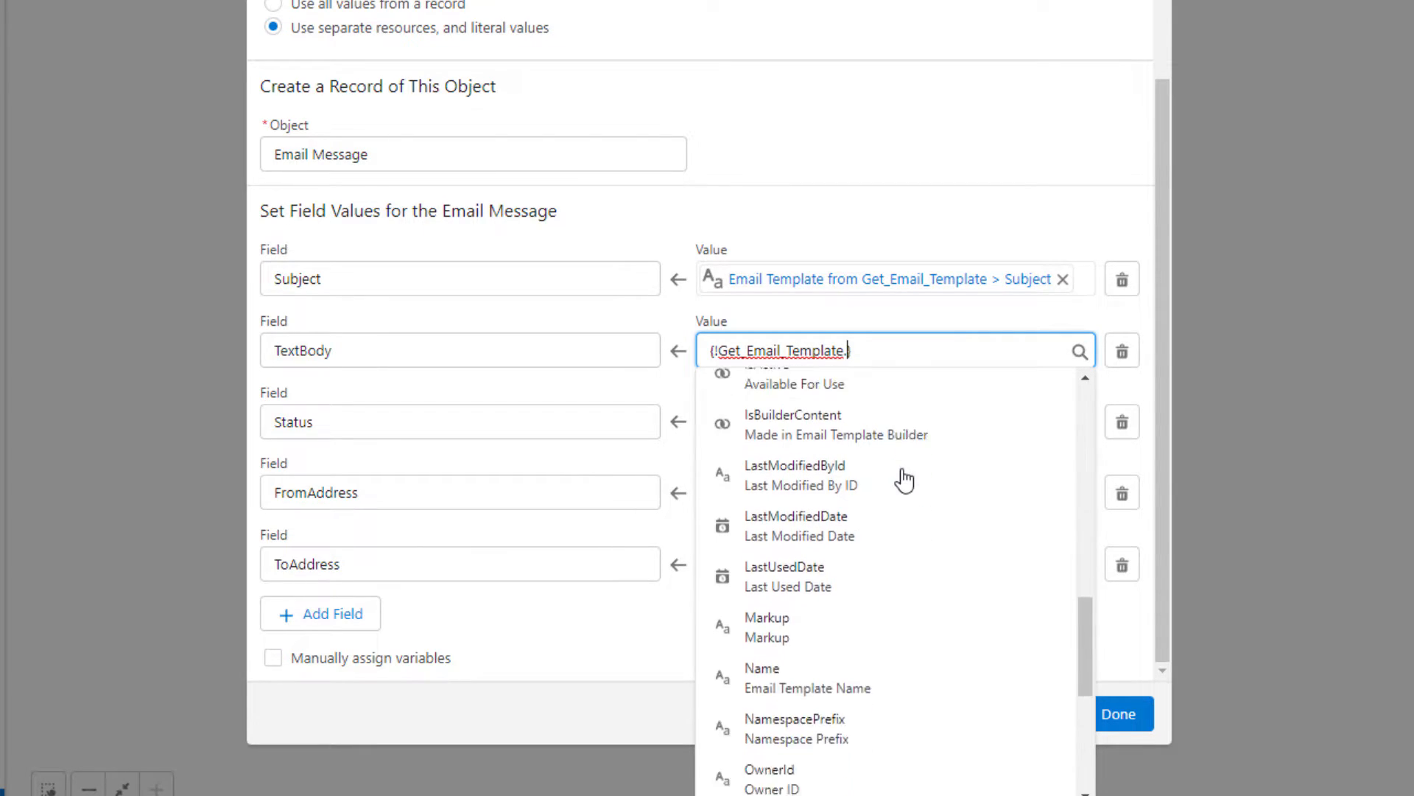
pyautogui.scroll(-3, 905, 659)
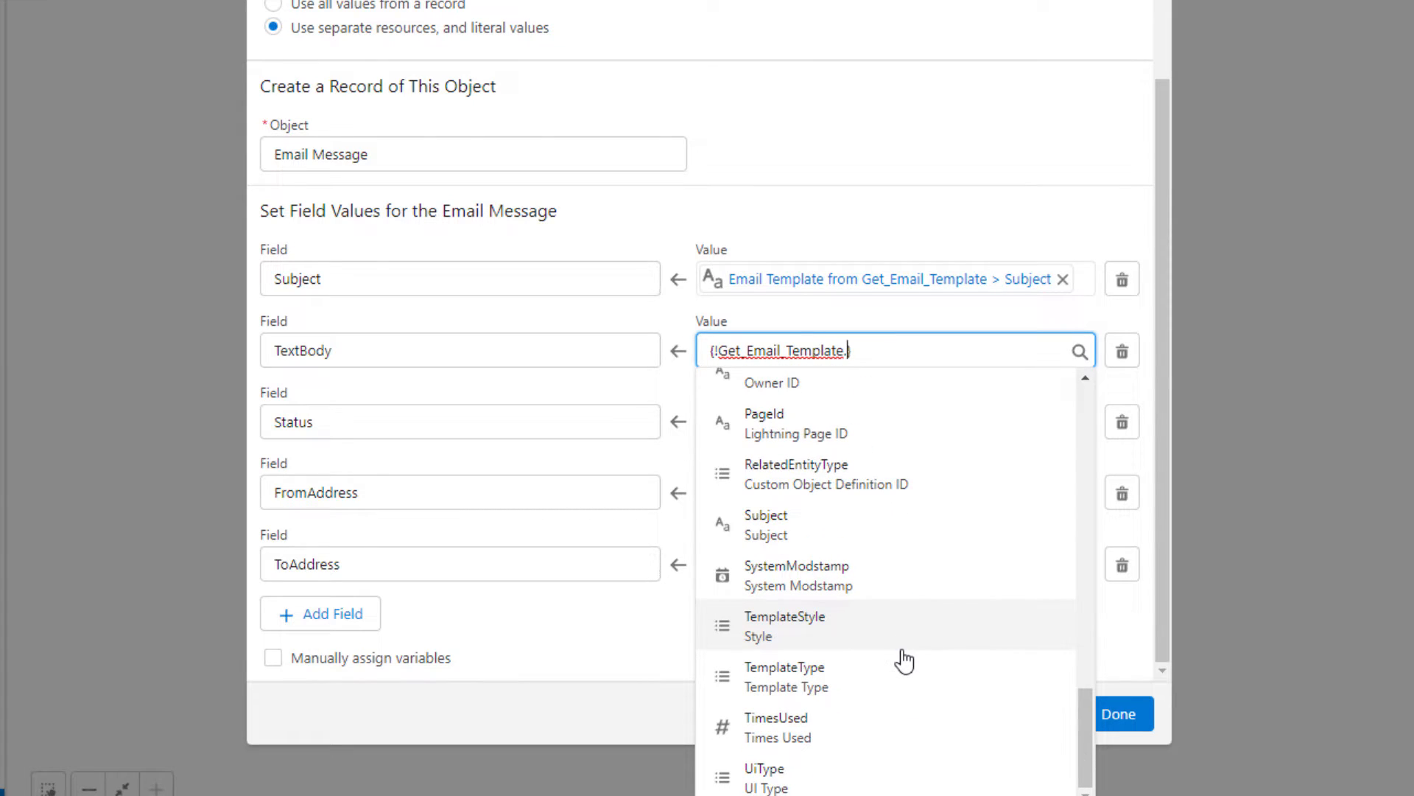
pyautogui.scroll(10, 895, 716)
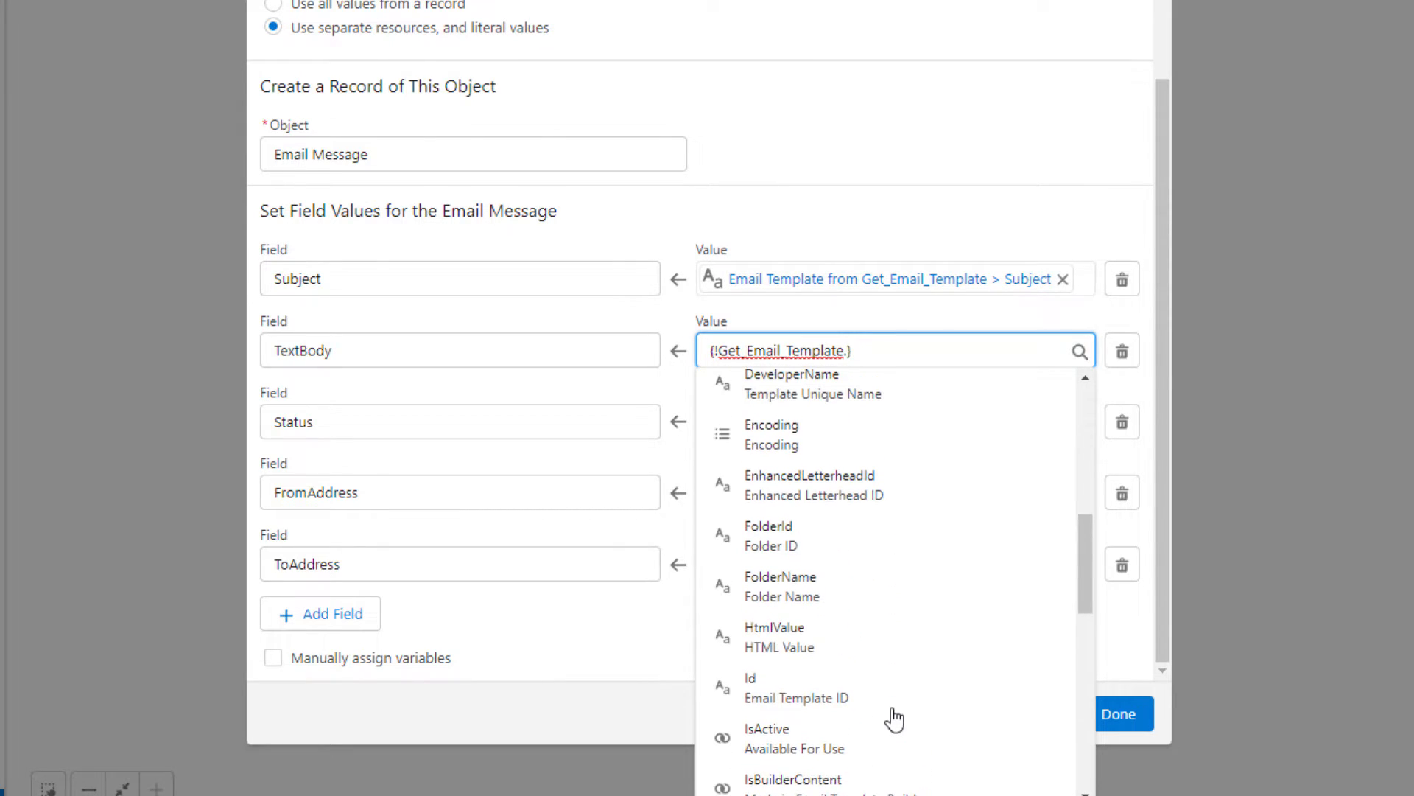
pyautogui.scroll(5, 894, 699)
pyautogui.click(803, 661)
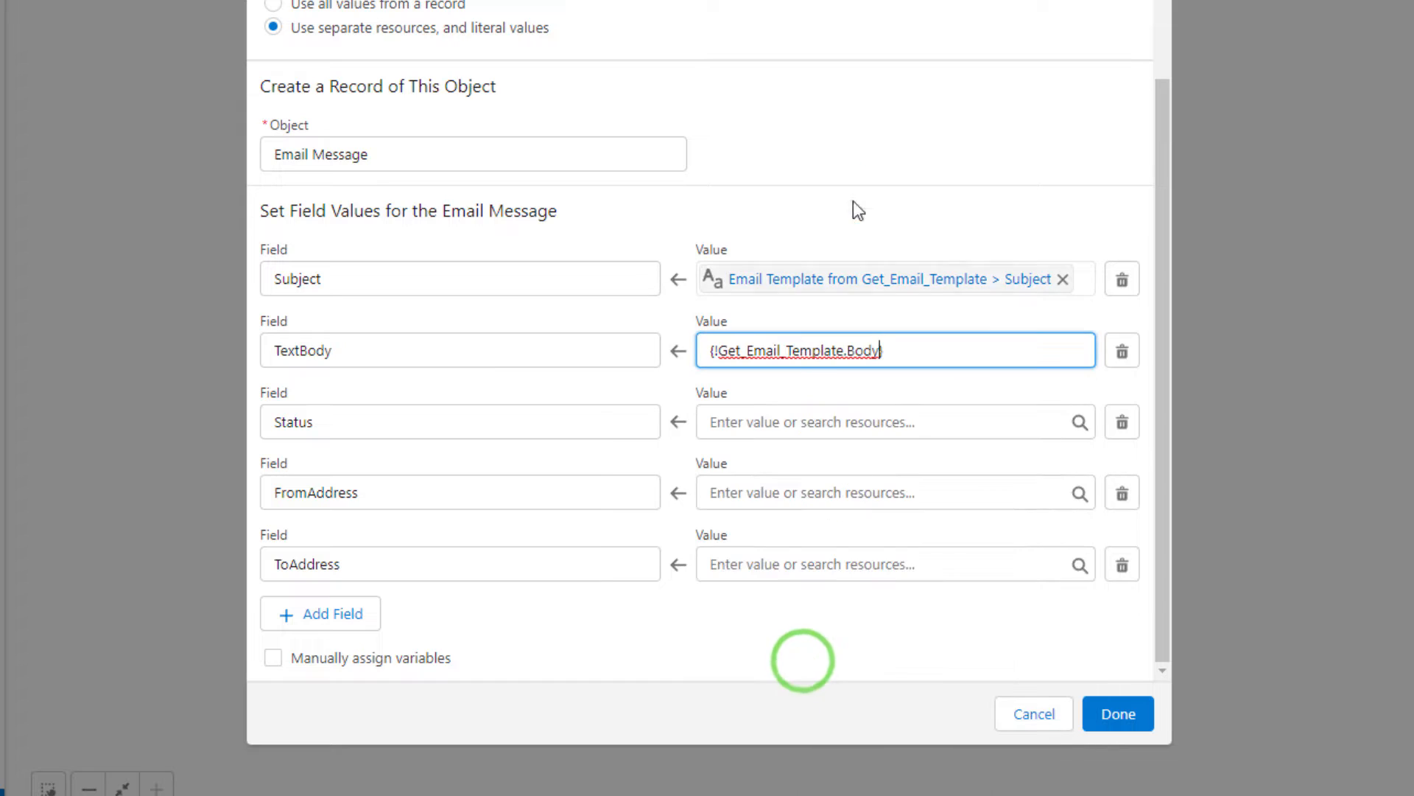
pyautogui.click(859, 104)
# Step: Set the Email Message Status value to the Sent picklist option
pyautogui.click(803, 422)
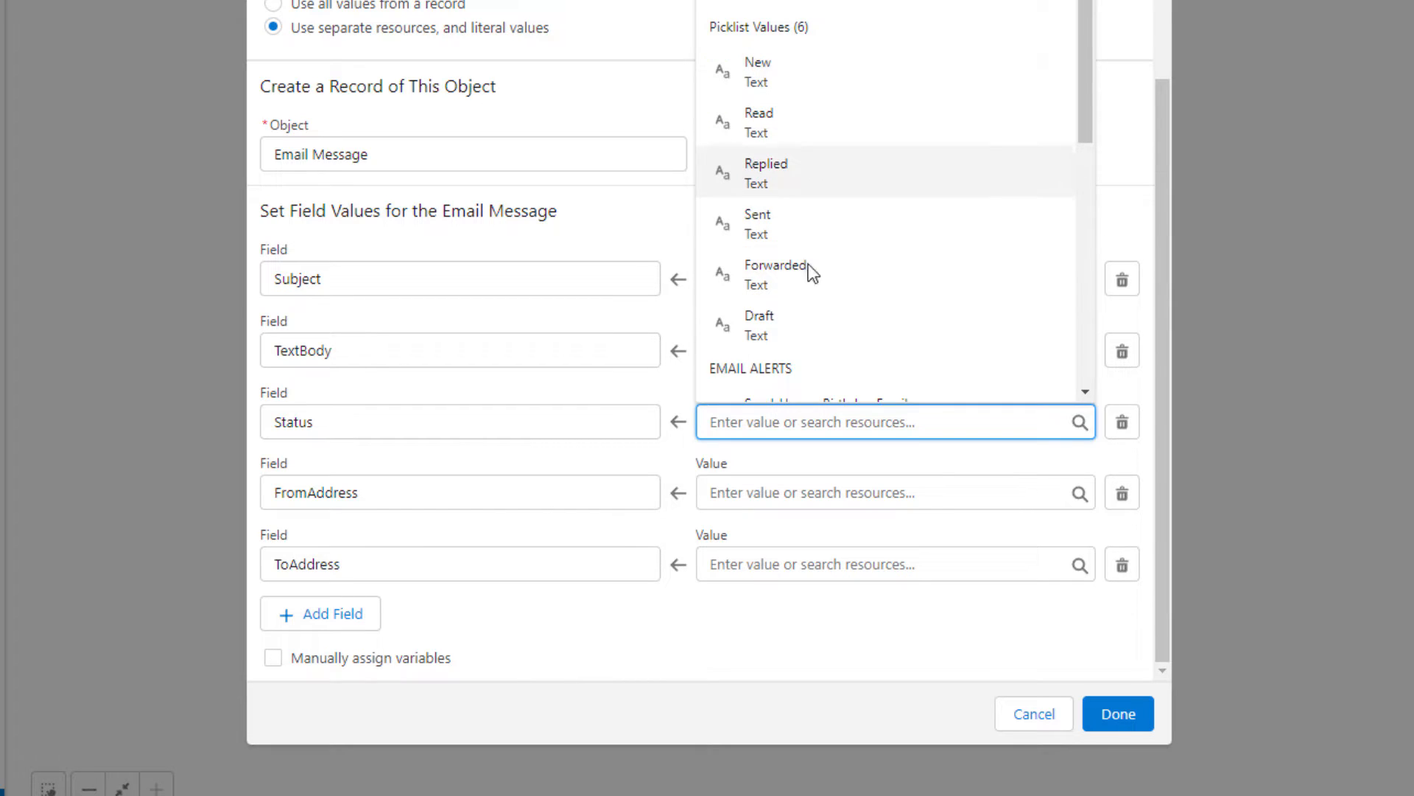
pyautogui.click(806, 236)
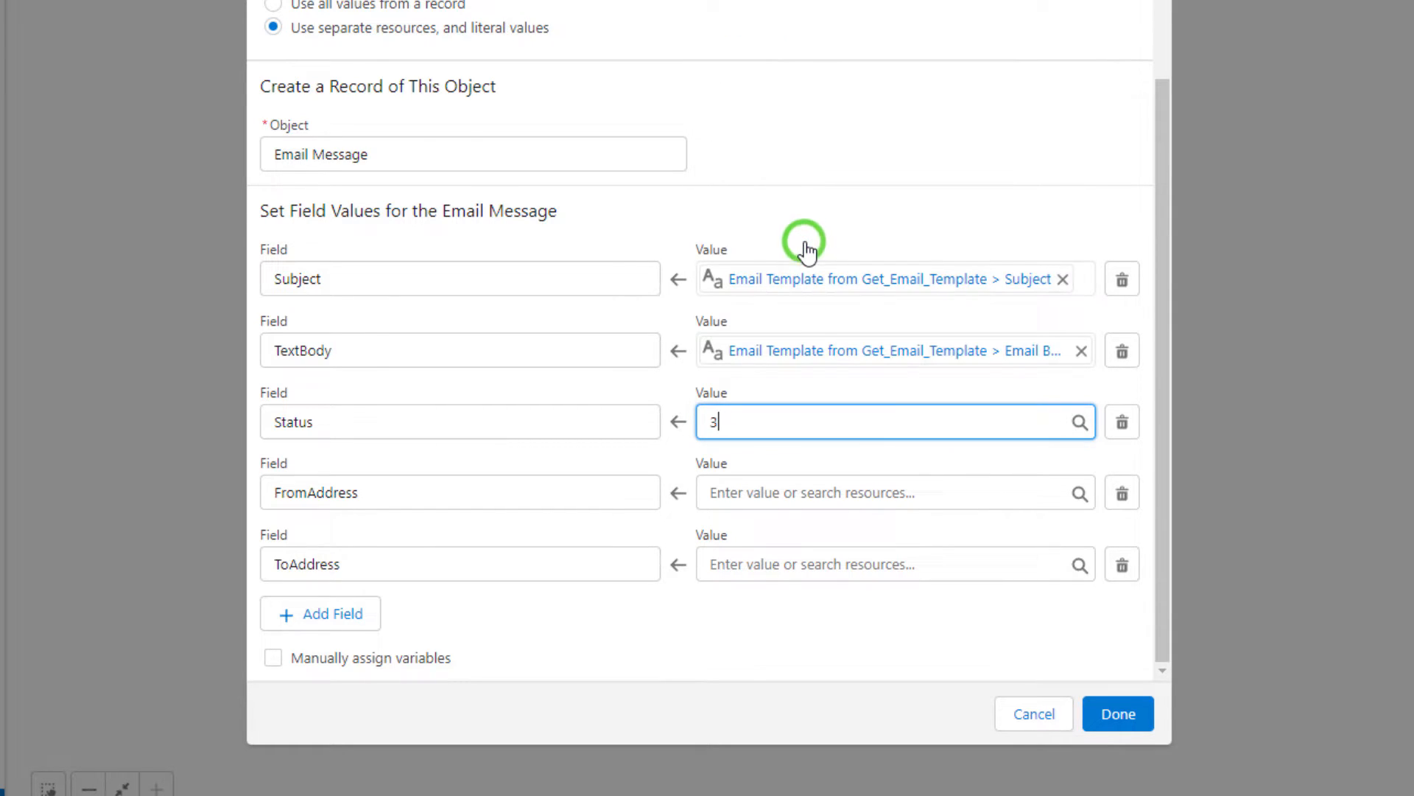
pyautogui.click(808, 185)
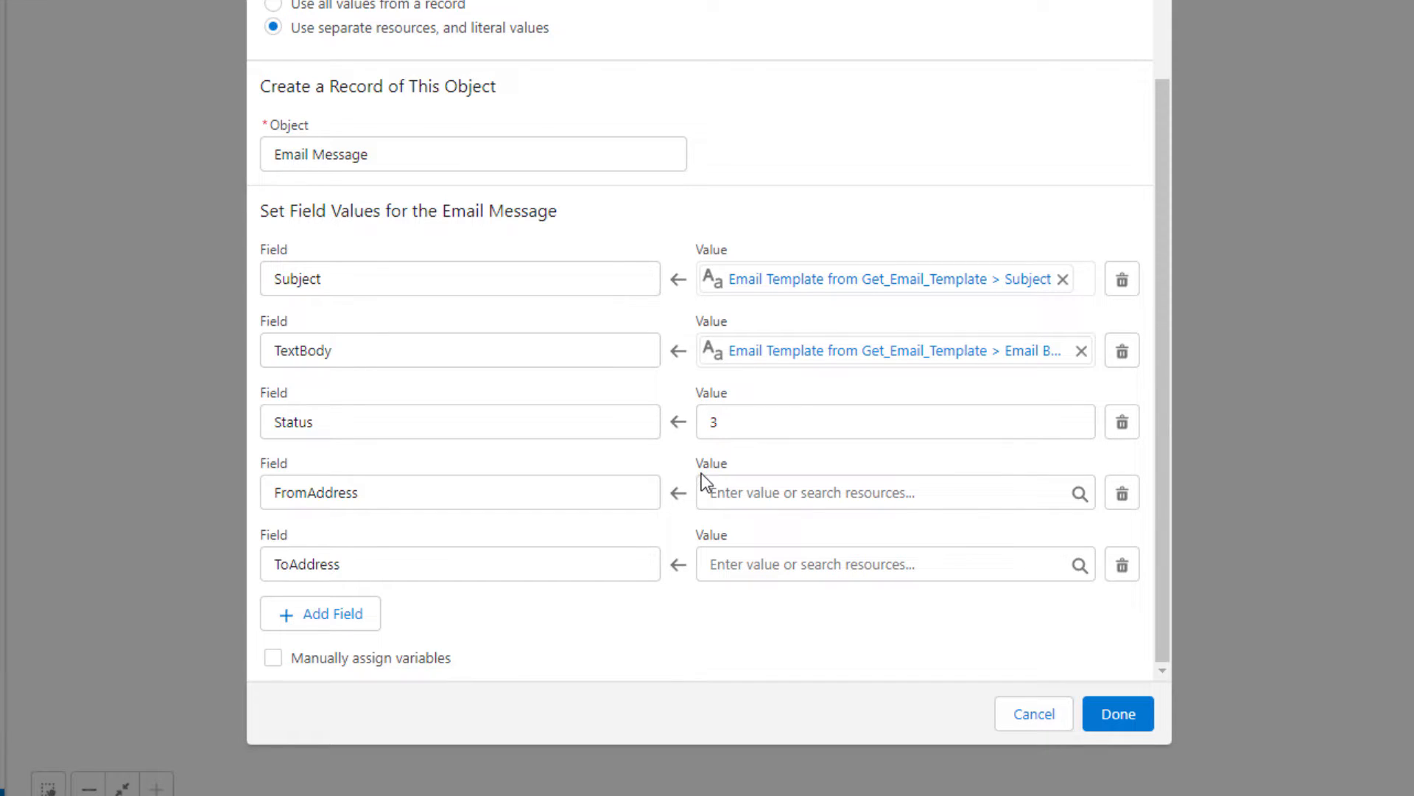
# Step: Set the FromAddress value to the Email field of the $User global variable
pyautogui.click(752, 501)
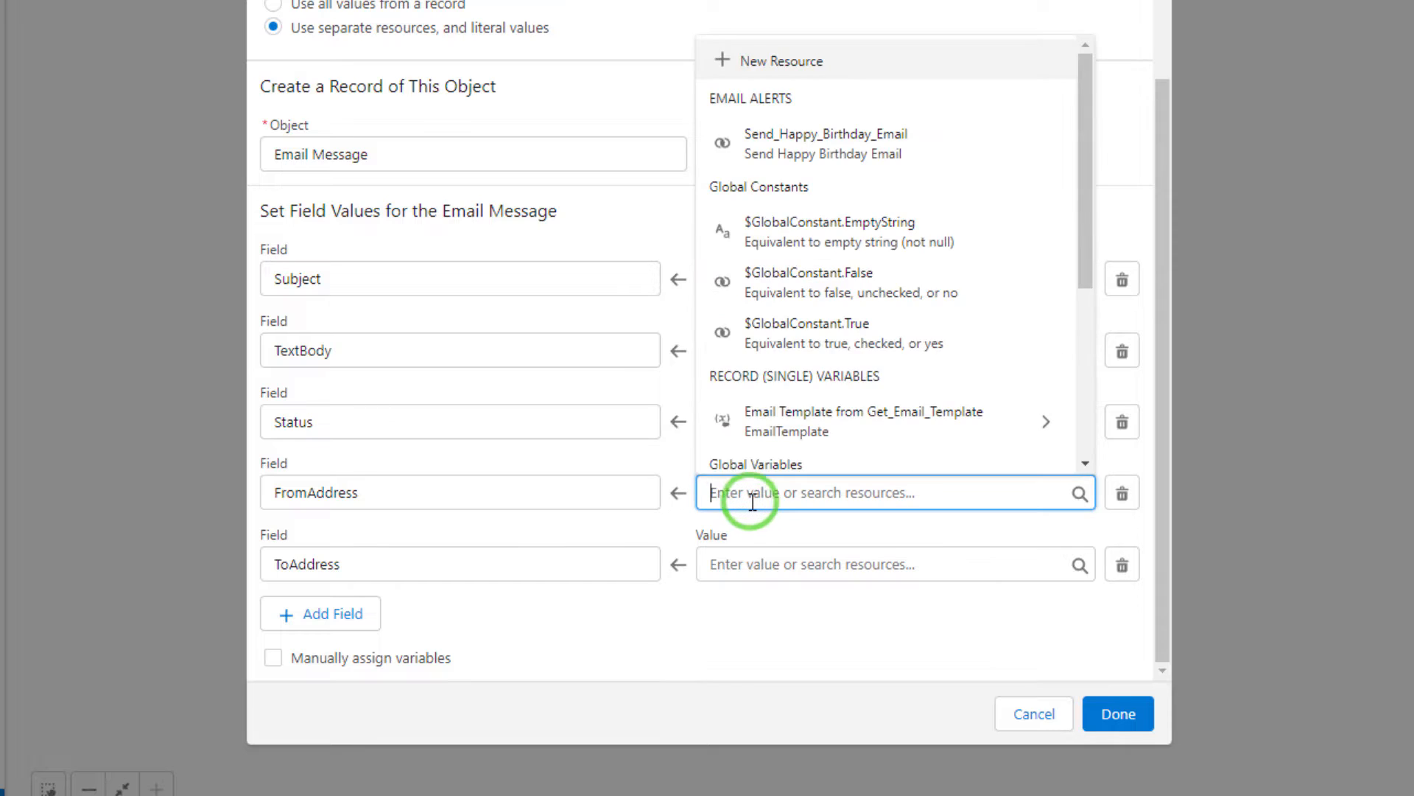
pyautogui.scroll(-5, 906, 309)
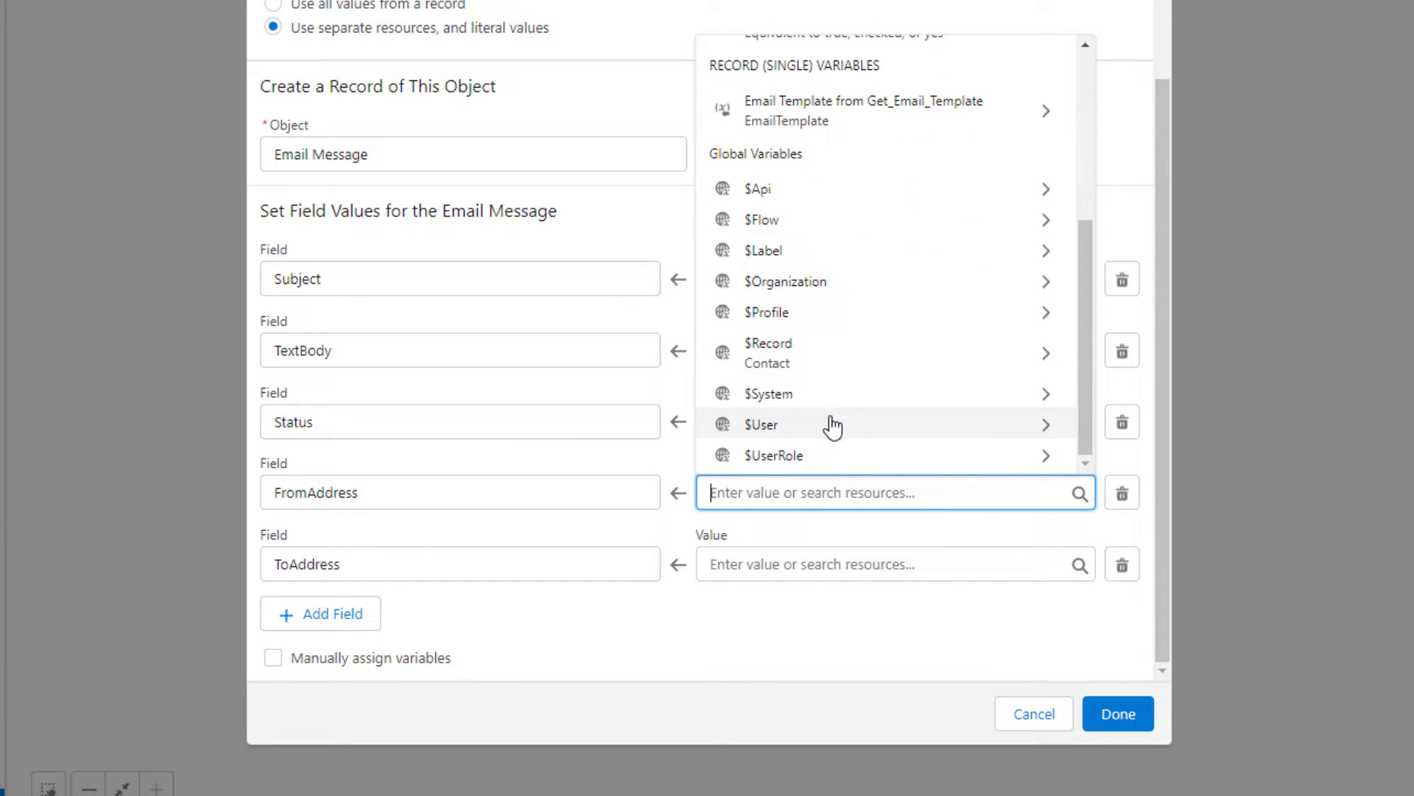
pyautogui.click(830, 423)
pyautogui.scroll(-3, 847, 366)
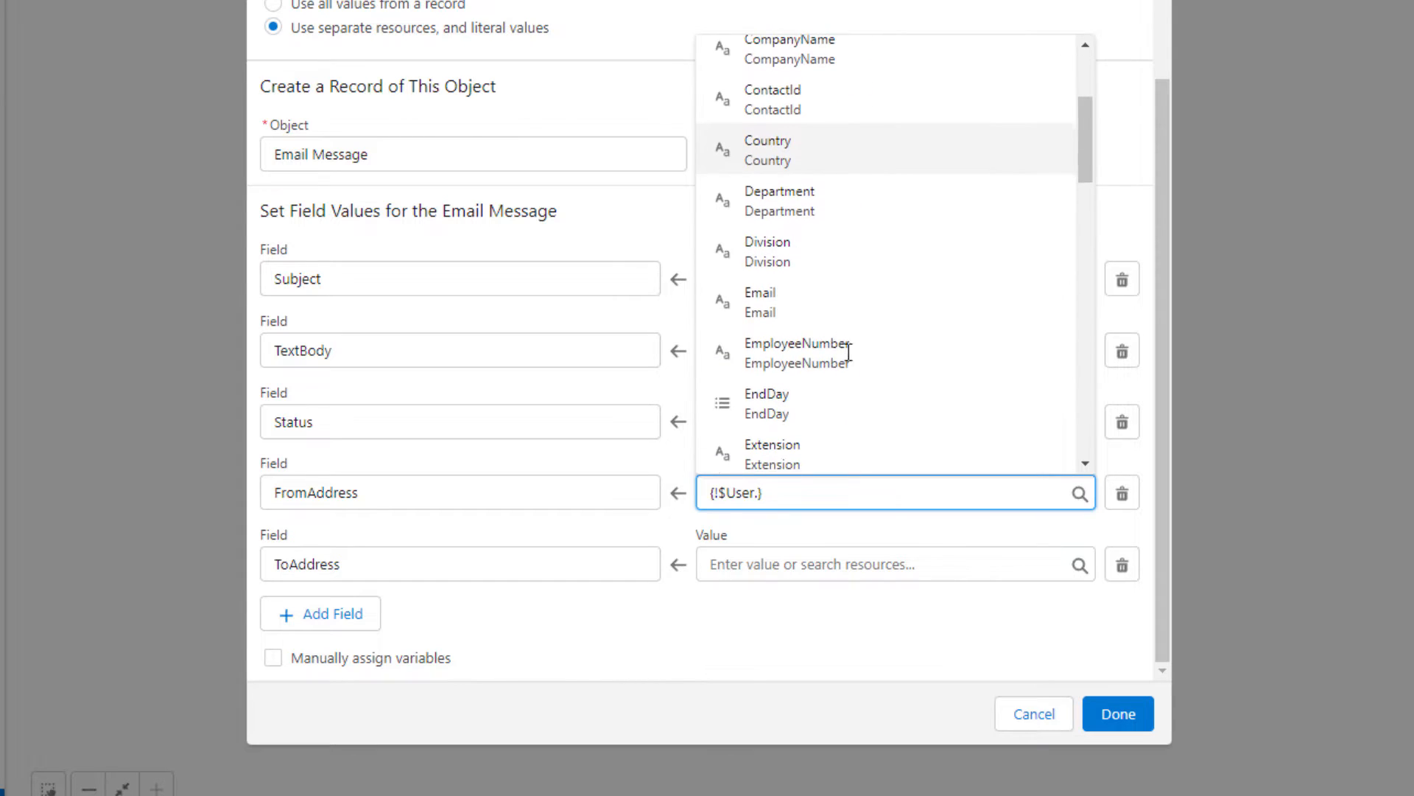
pyautogui.click(833, 308)
pyautogui.click(814, 519)
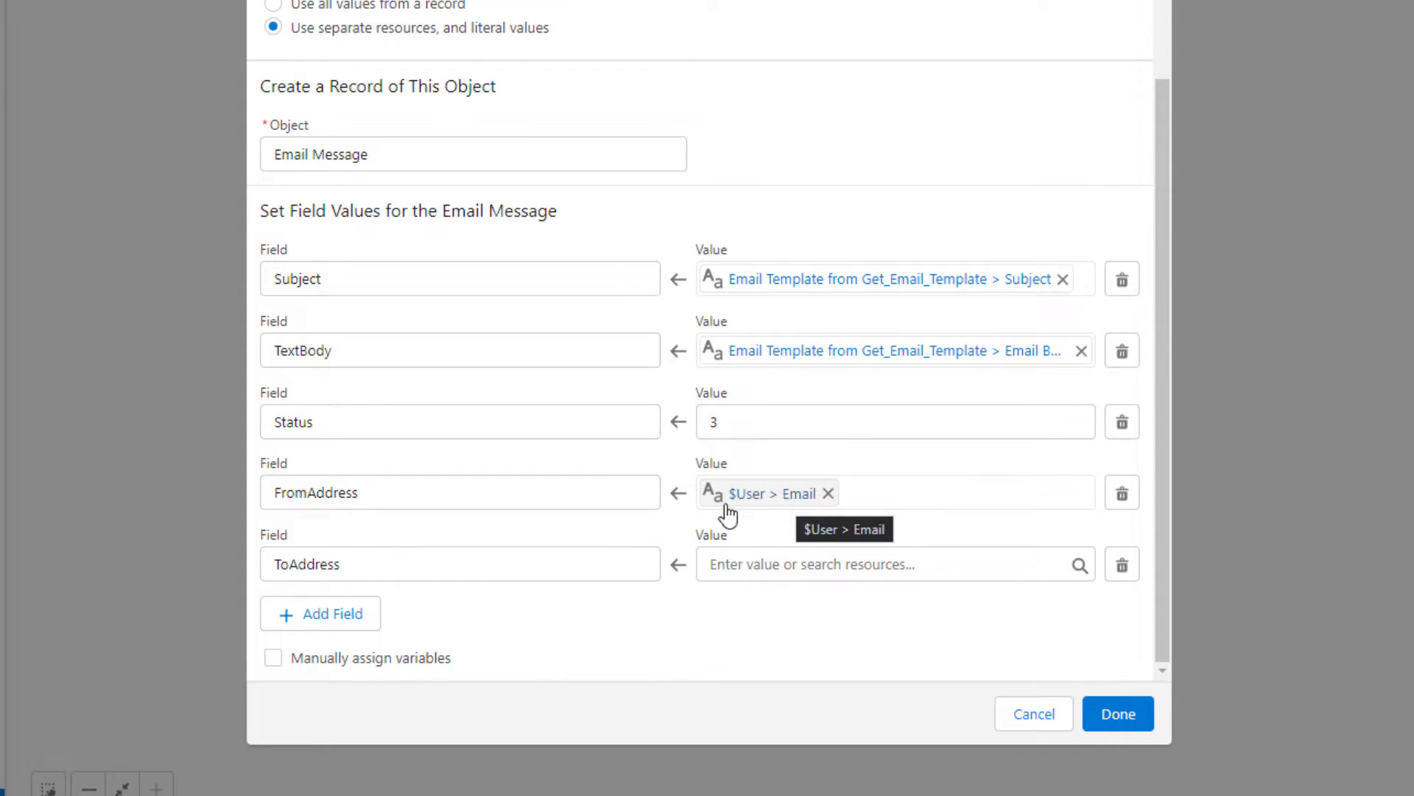
pyautogui.click(744, 639)
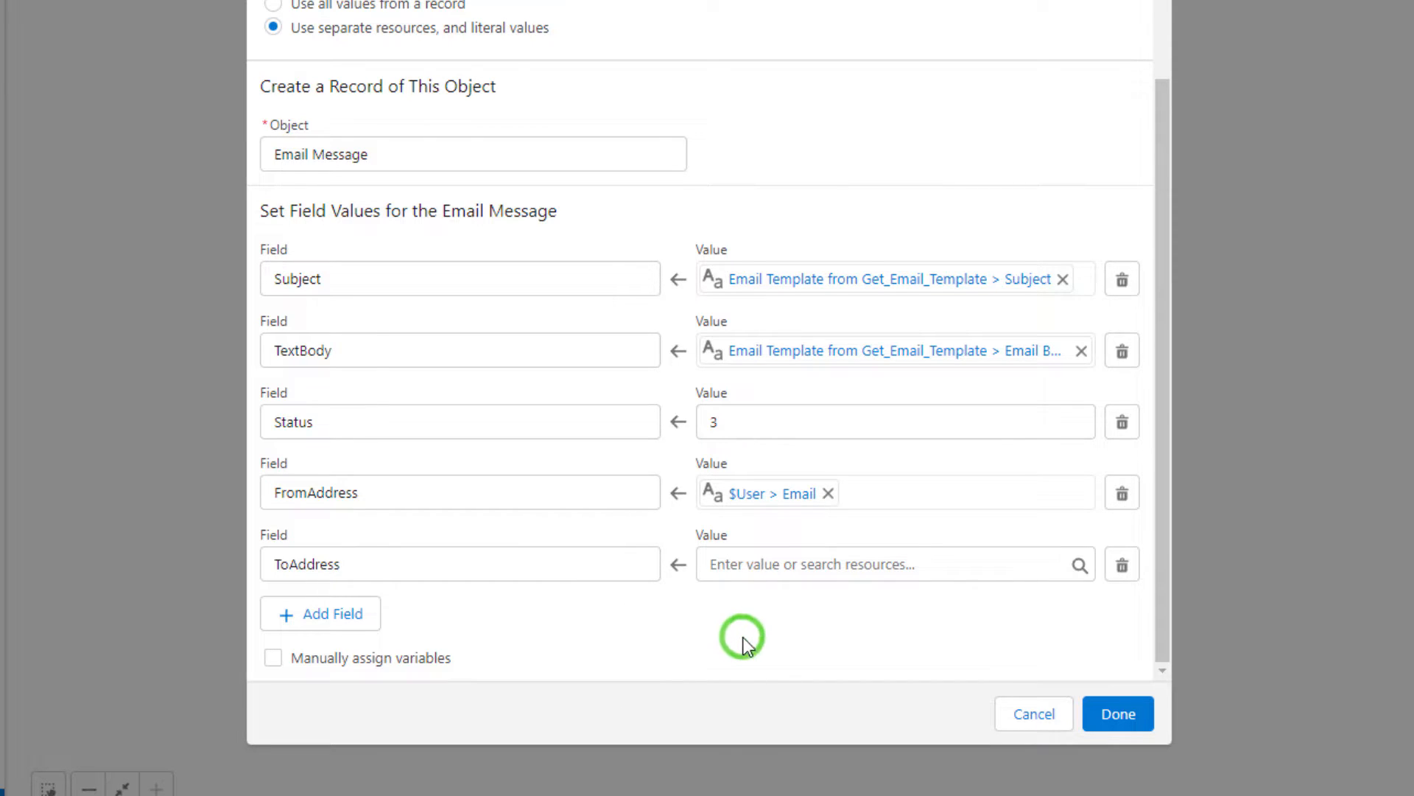
# Step: Set the ToAddress value to the contact's Id from the $Record global variable
pyautogui.click(769, 571)
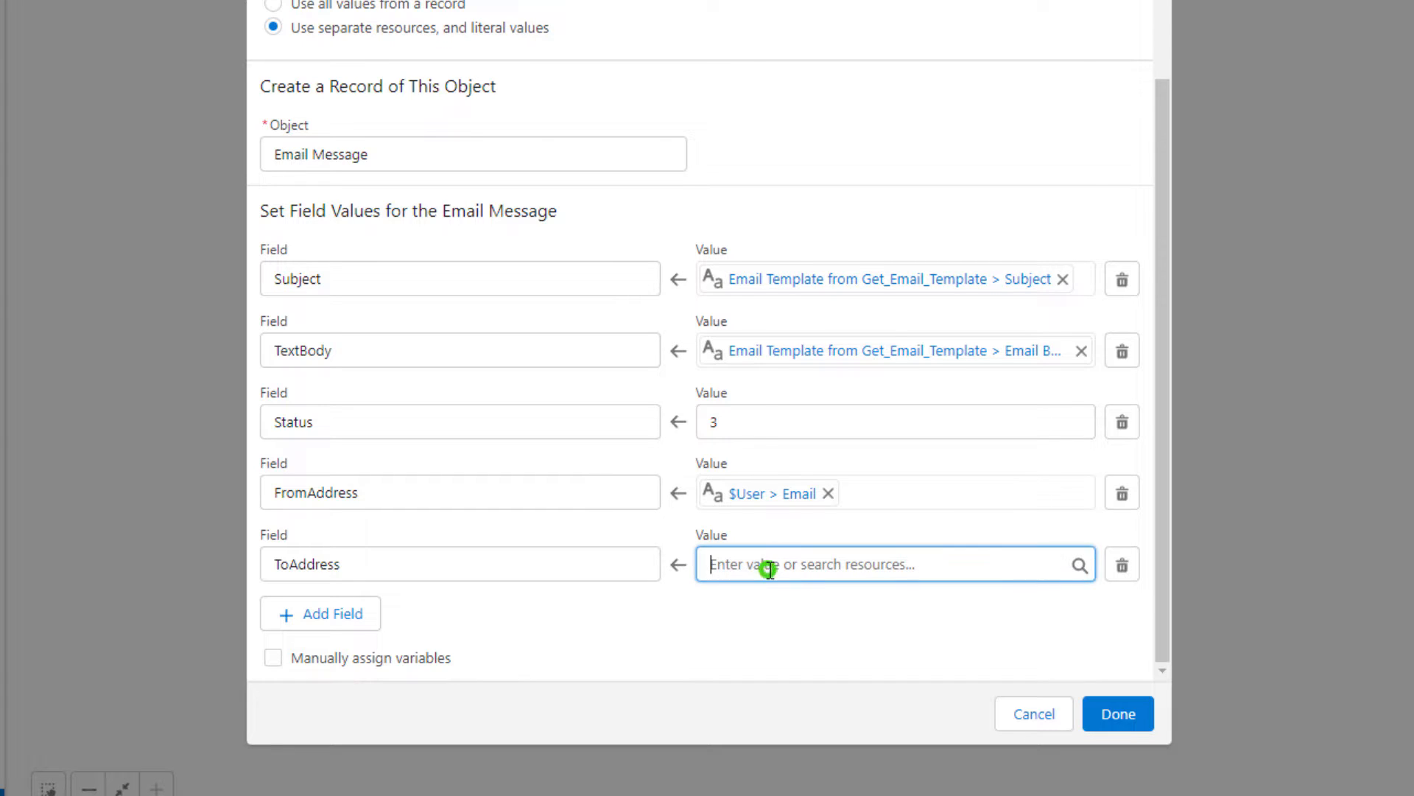
pyautogui.write('rec')
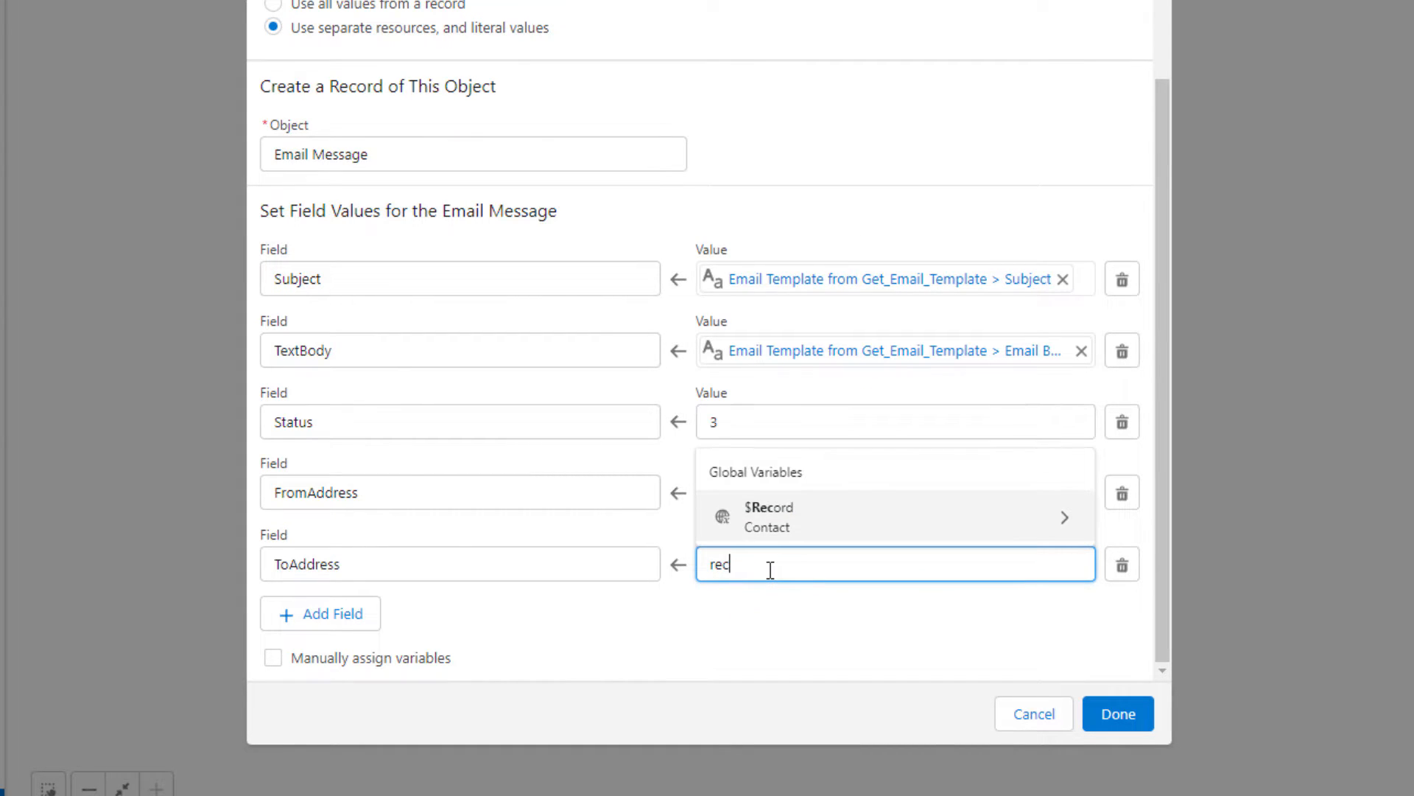
pyautogui.click(837, 532)
pyautogui.write('id')
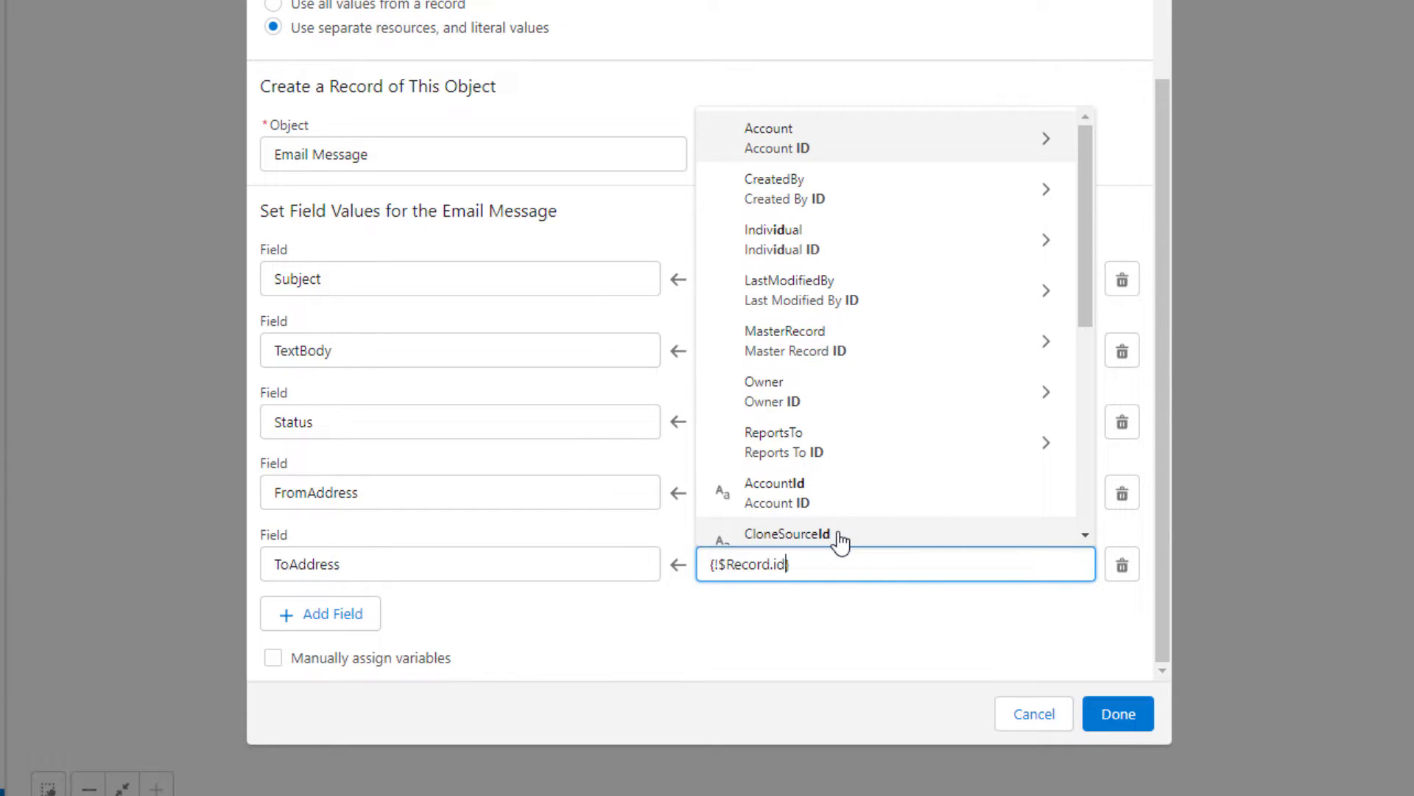
pyautogui.scroll(-5, 869, 412)
pyautogui.click(802, 221)
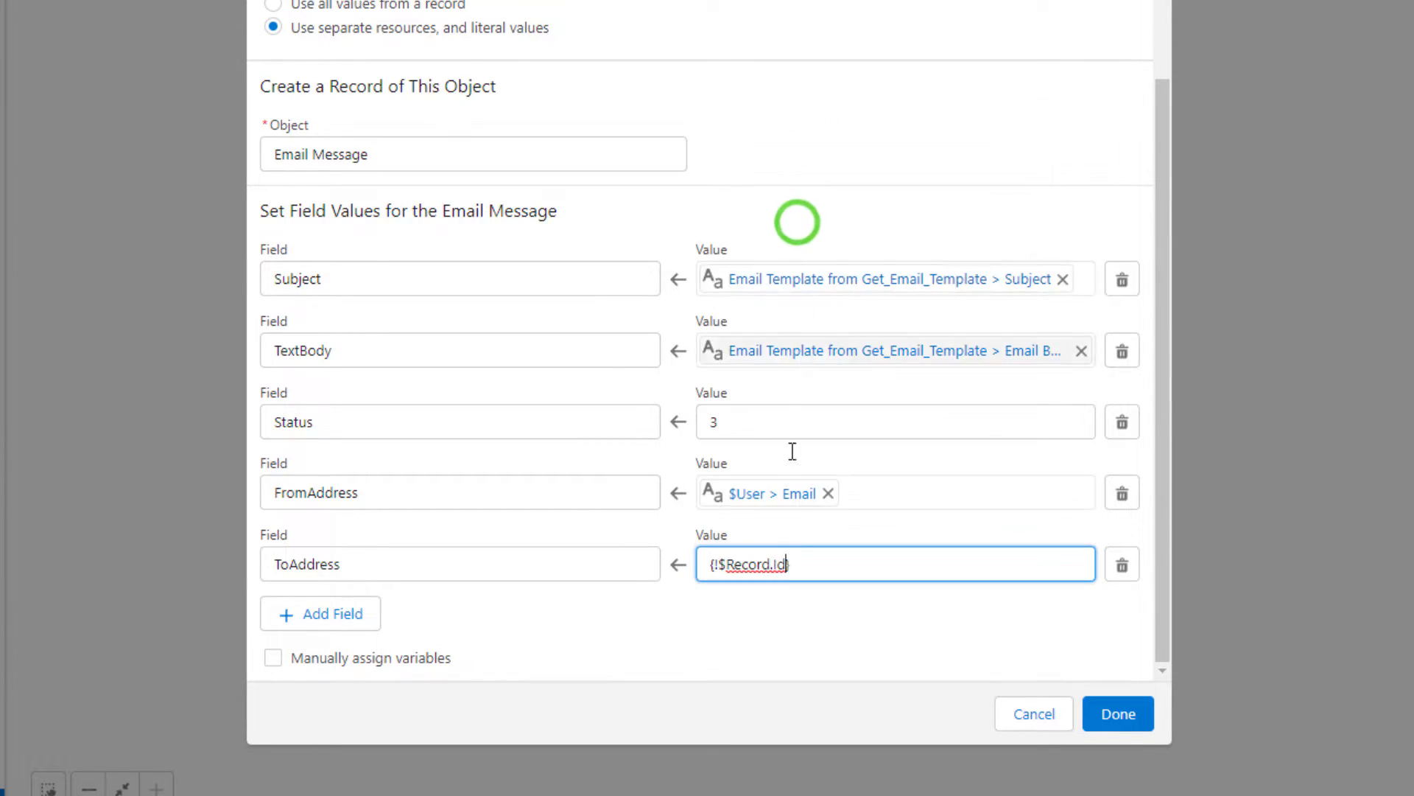
pyautogui.click(735, 661)
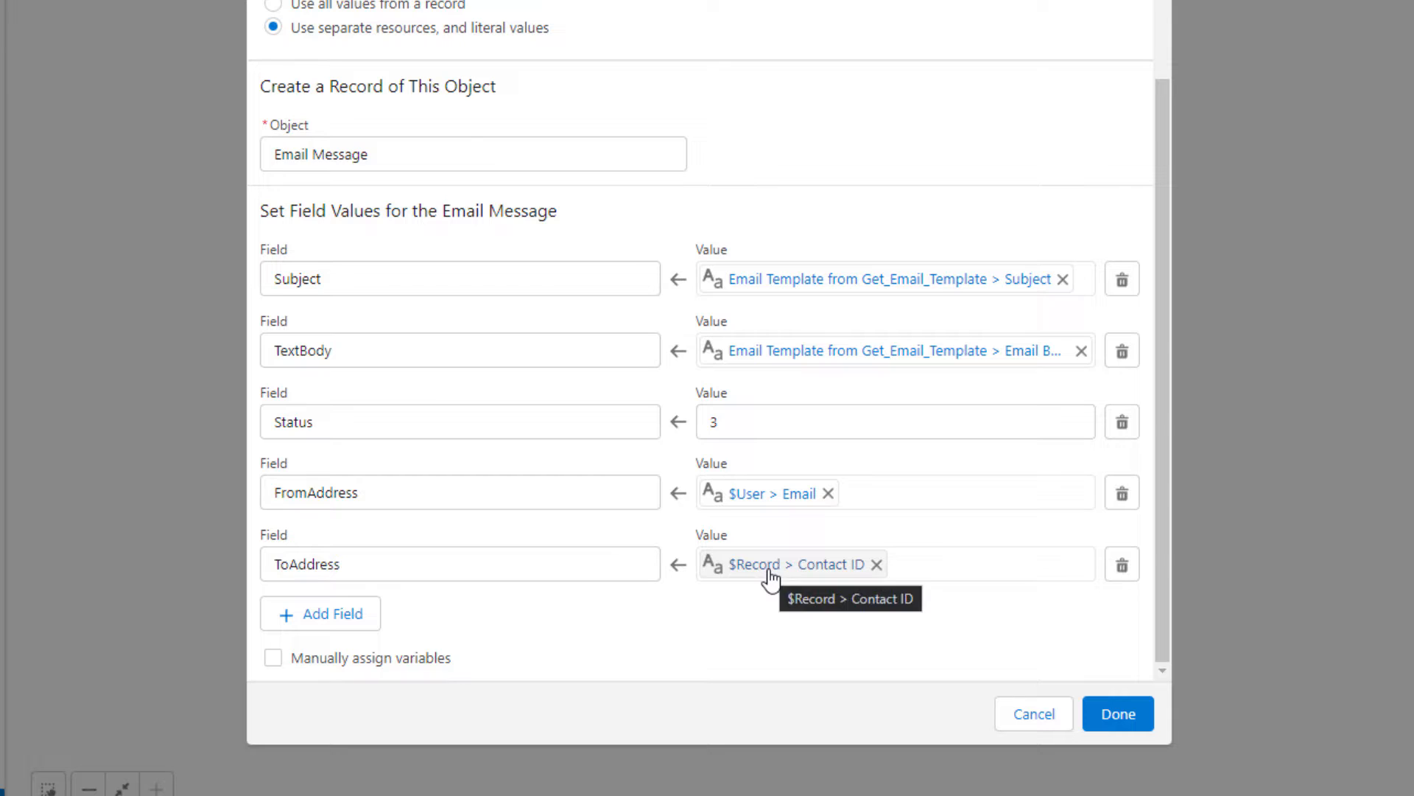
pyautogui.moveTo(425, 566); pyautogui.dragTo(375, 561)
pyautogui.doubleClick(376, 562)
pyautogui.write('rel')
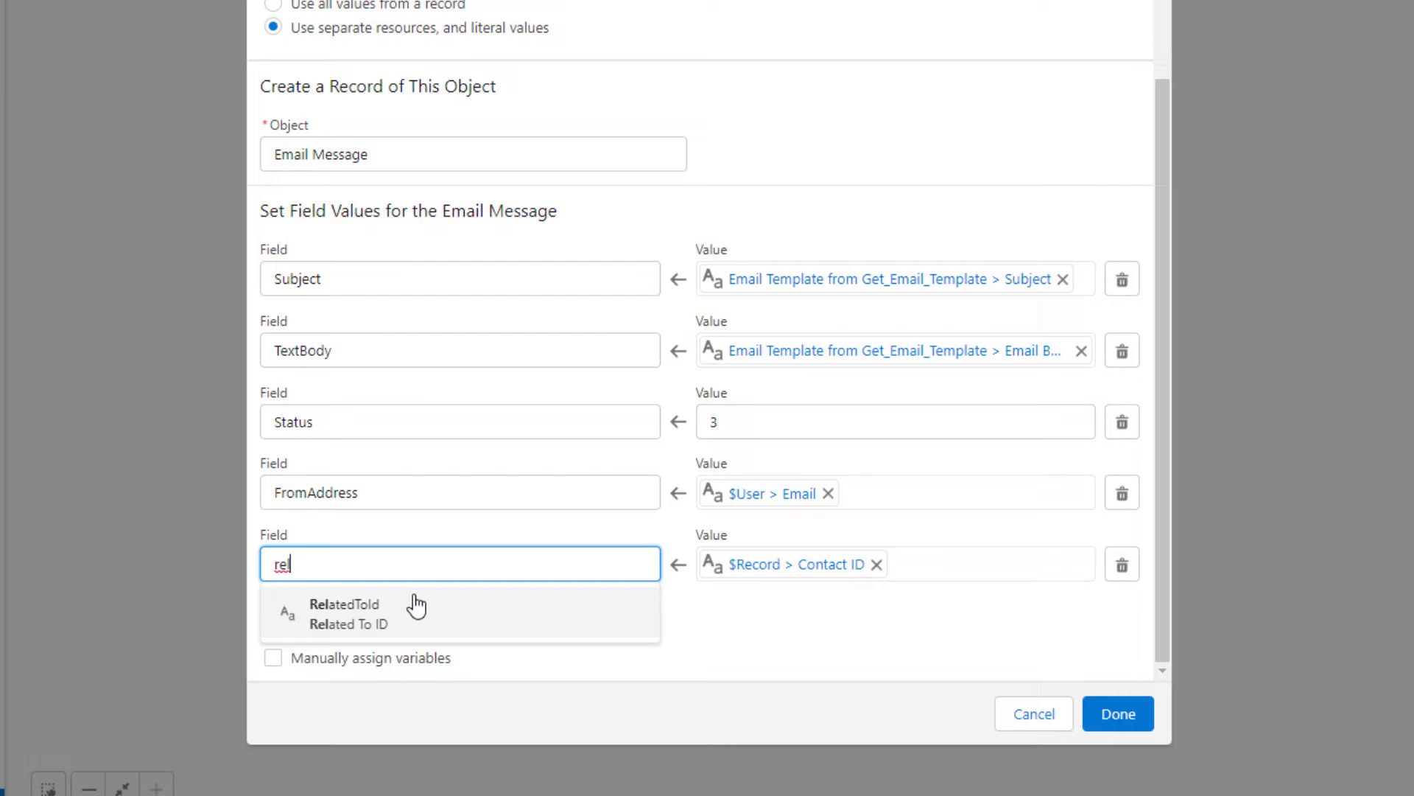
pyautogui.doubleClick(415, 548)
pyautogui.write('to')
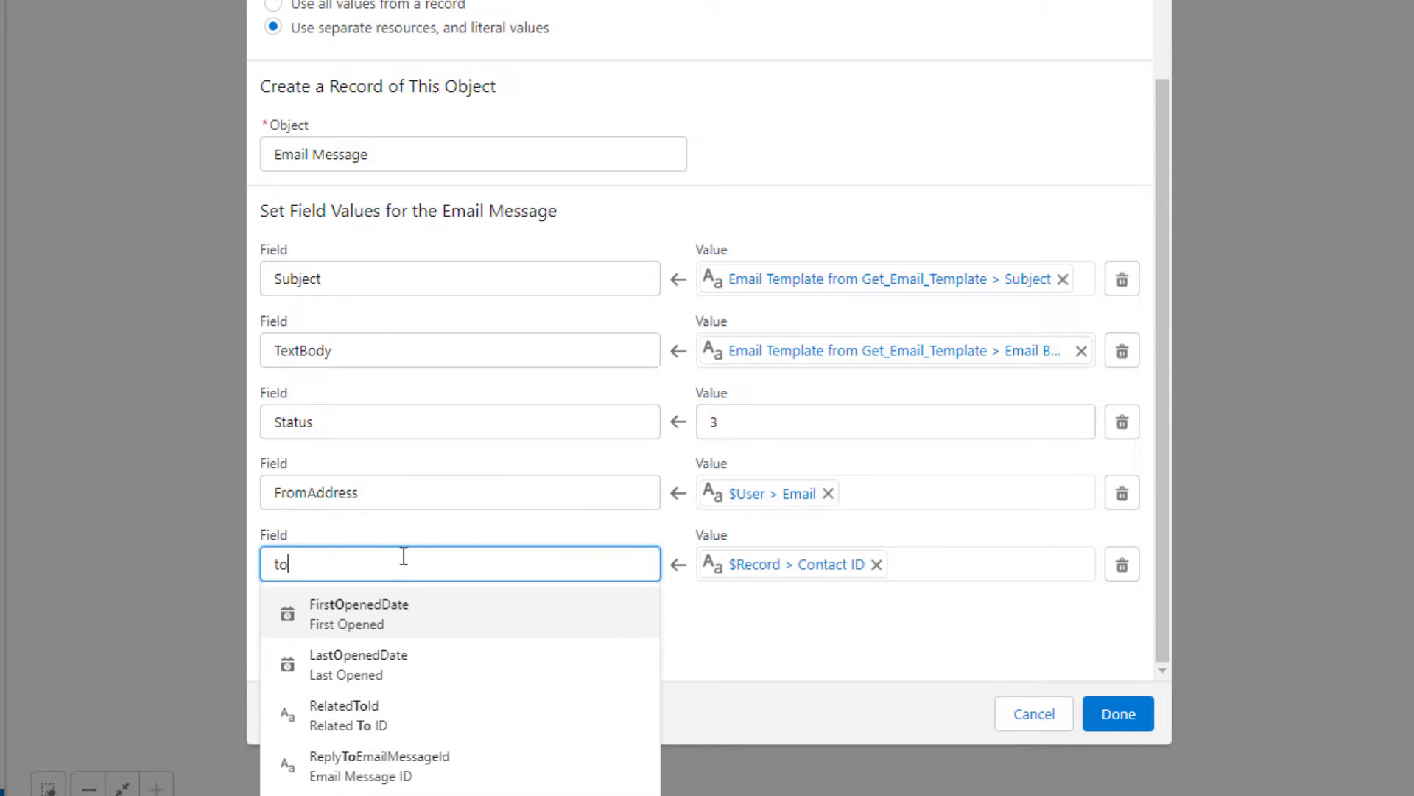
pyautogui.write('addr')
pyautogui.click(415, 622)
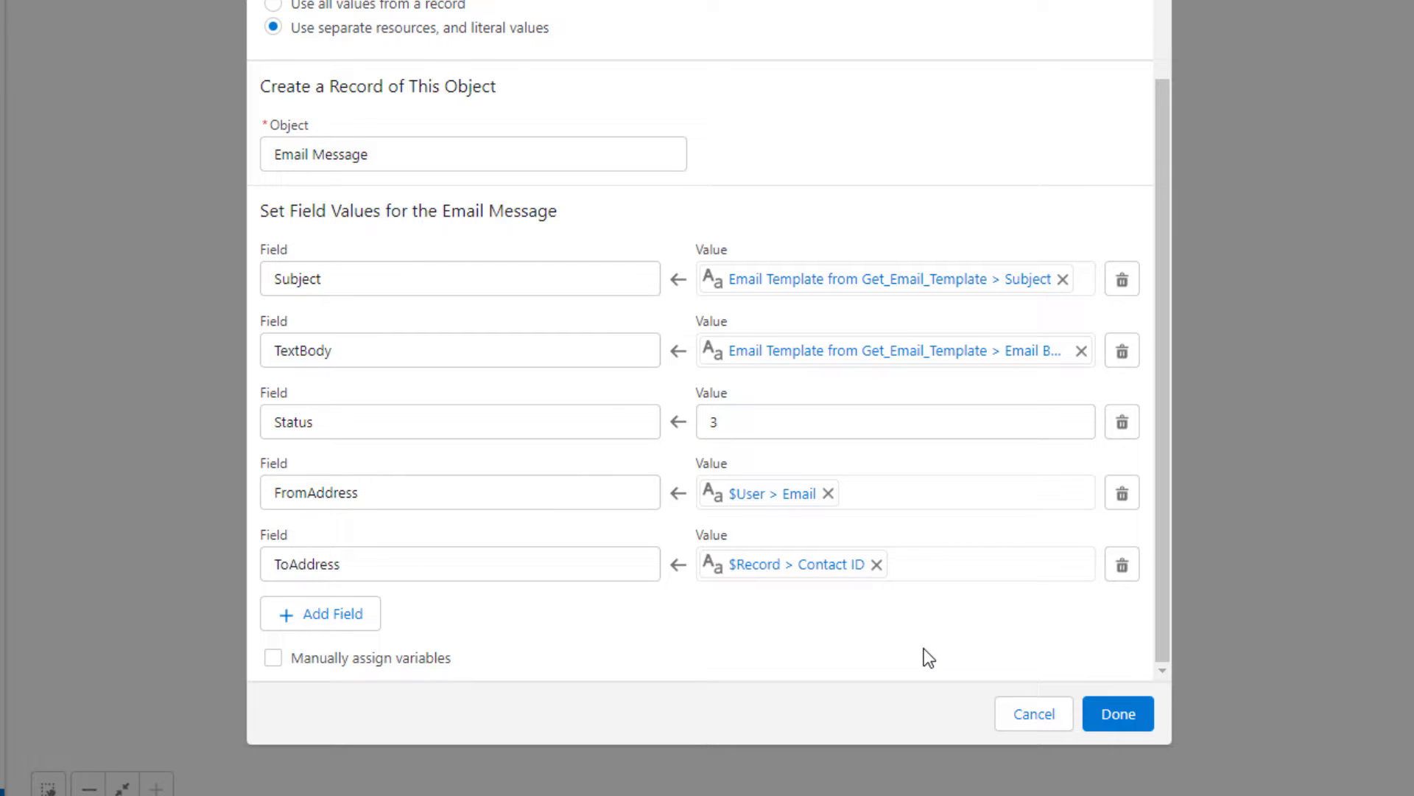
# Step: Finish the Log Email Message element and connect the Get Email Template element to it
pyautogui.click(740, 641)
pyautogui.click(1131, 727)
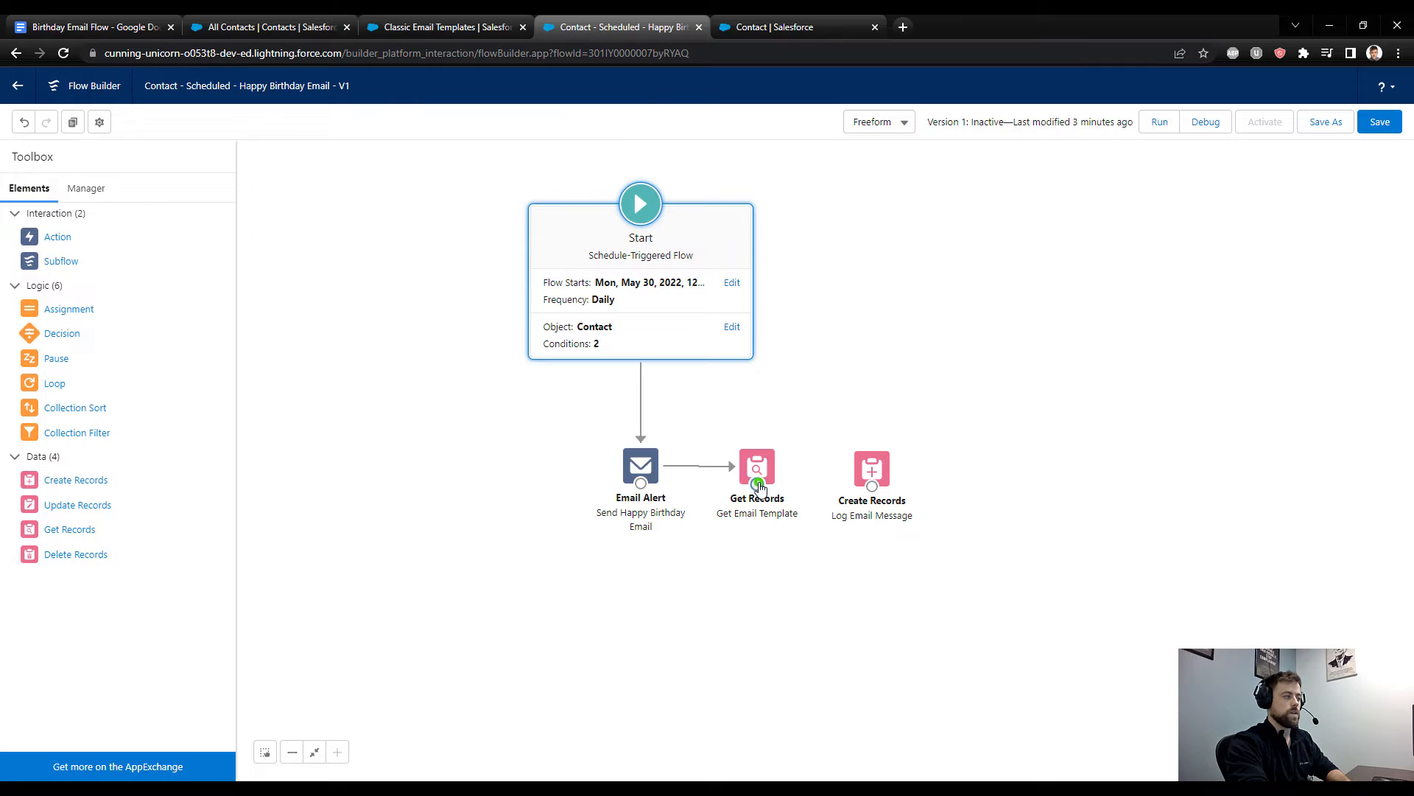
pyautogui.moveTo(758, 484); pyautogui.dragTo(873, 471)
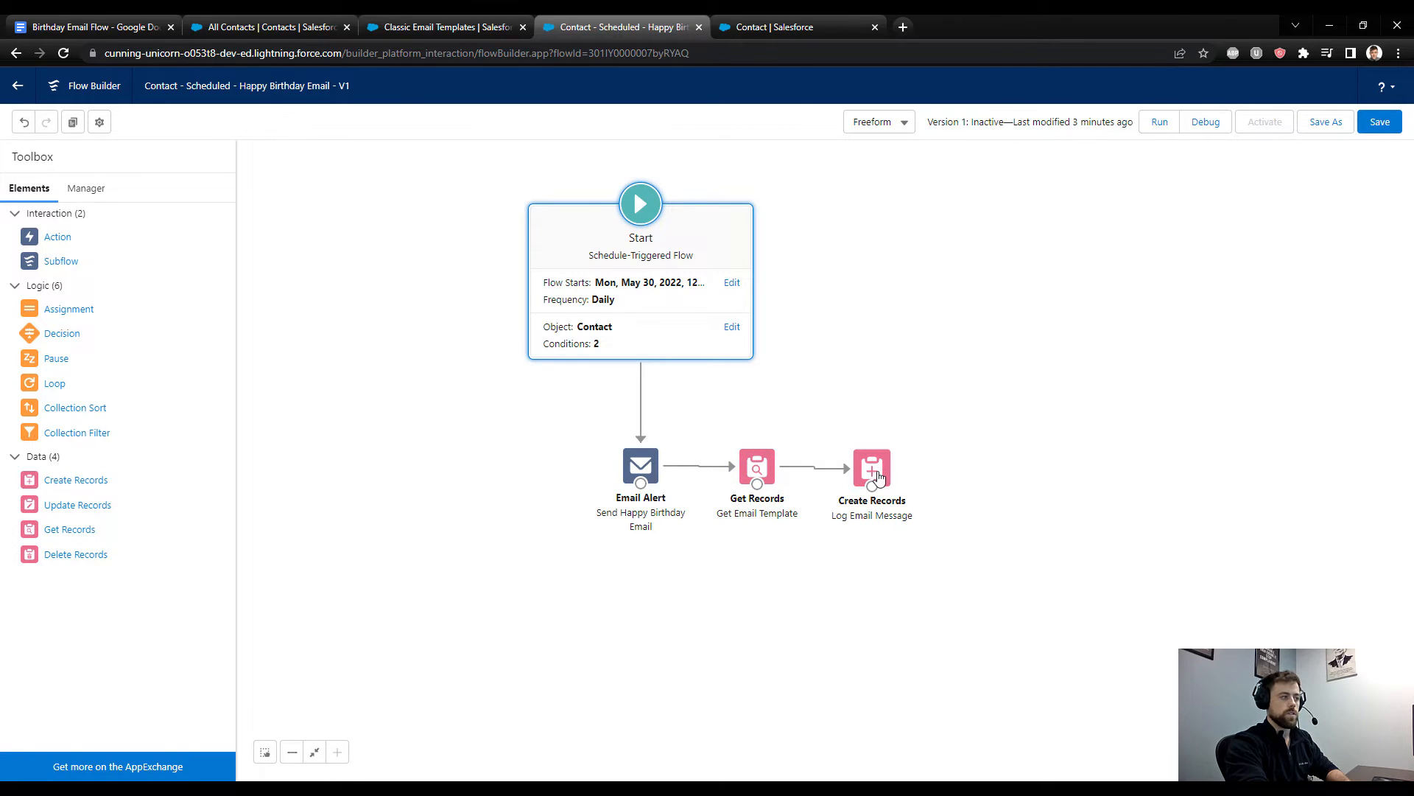
pyautogui.click(878, 475)
# Step: Save the flow and run a debug with rollback mode enabled
pyautogui.click(1376, 123)
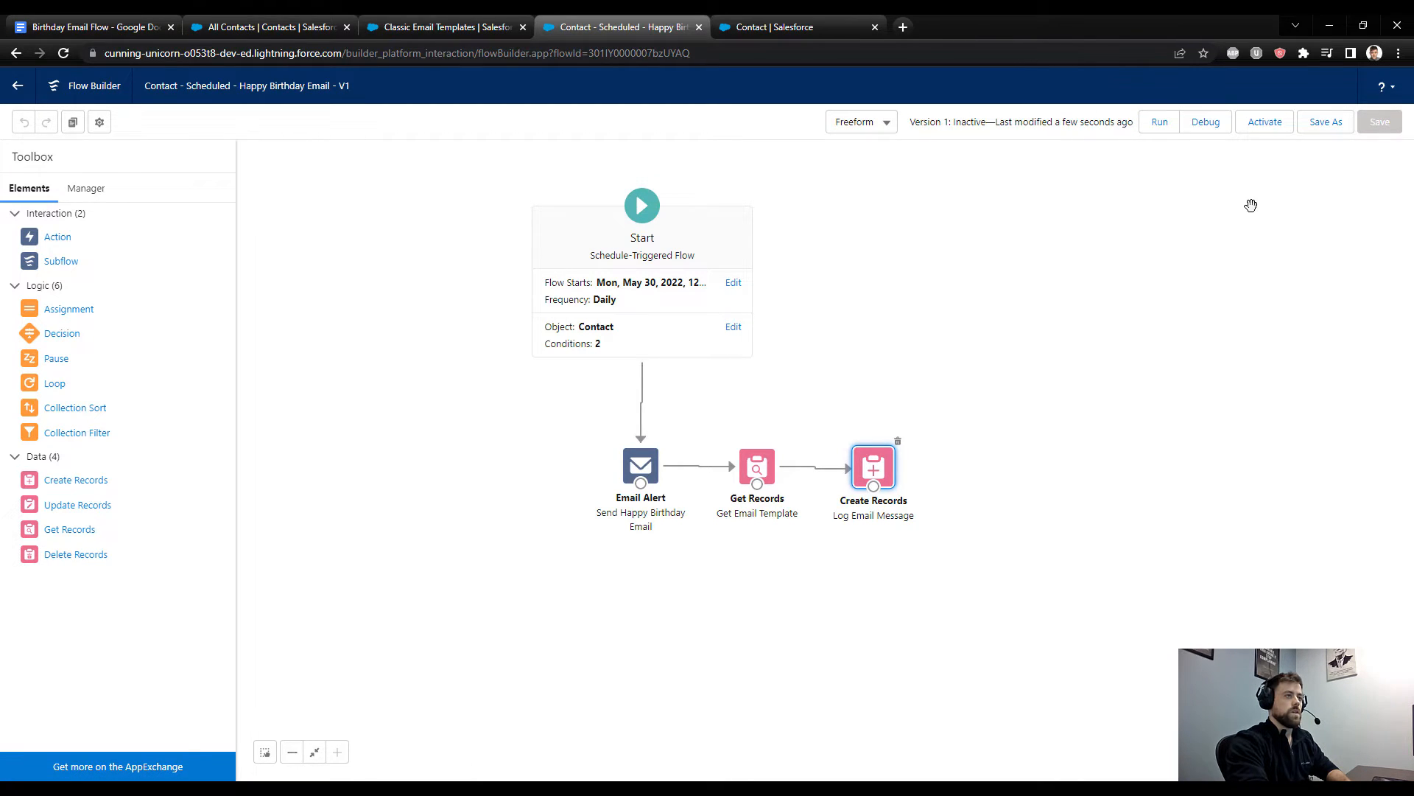
pyautogui.click(1203, 127)
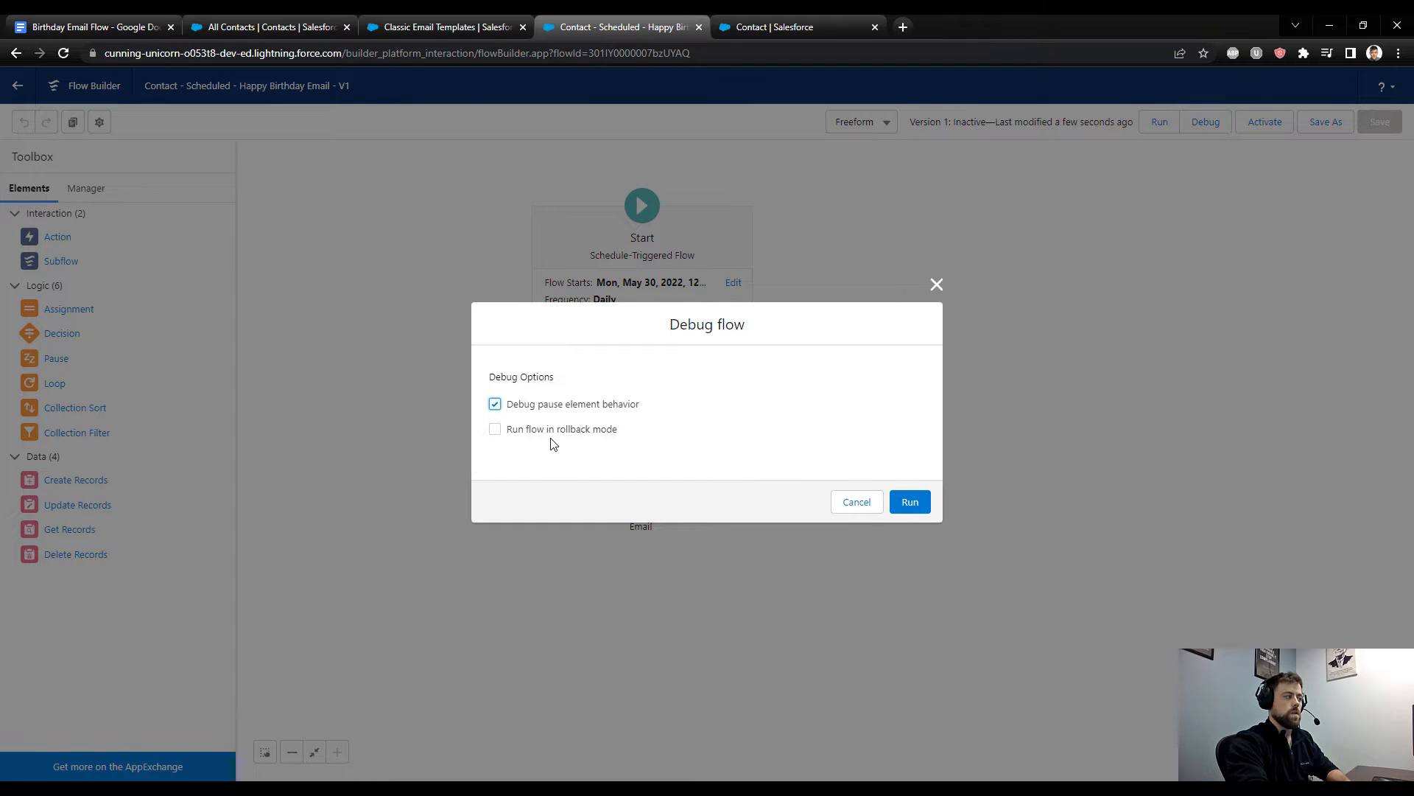
pyautogui.click(548, 430)
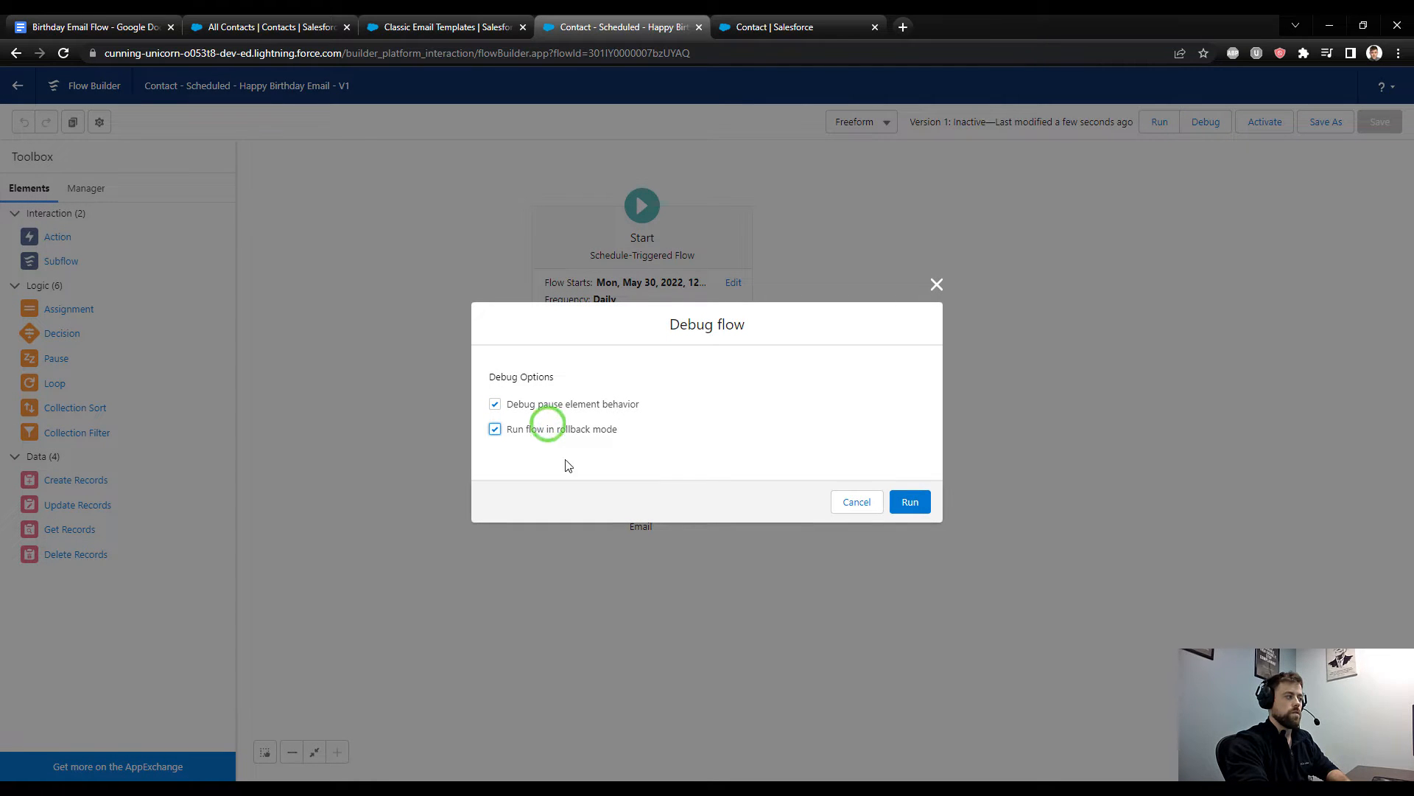
pyautogui.click(908, 504)
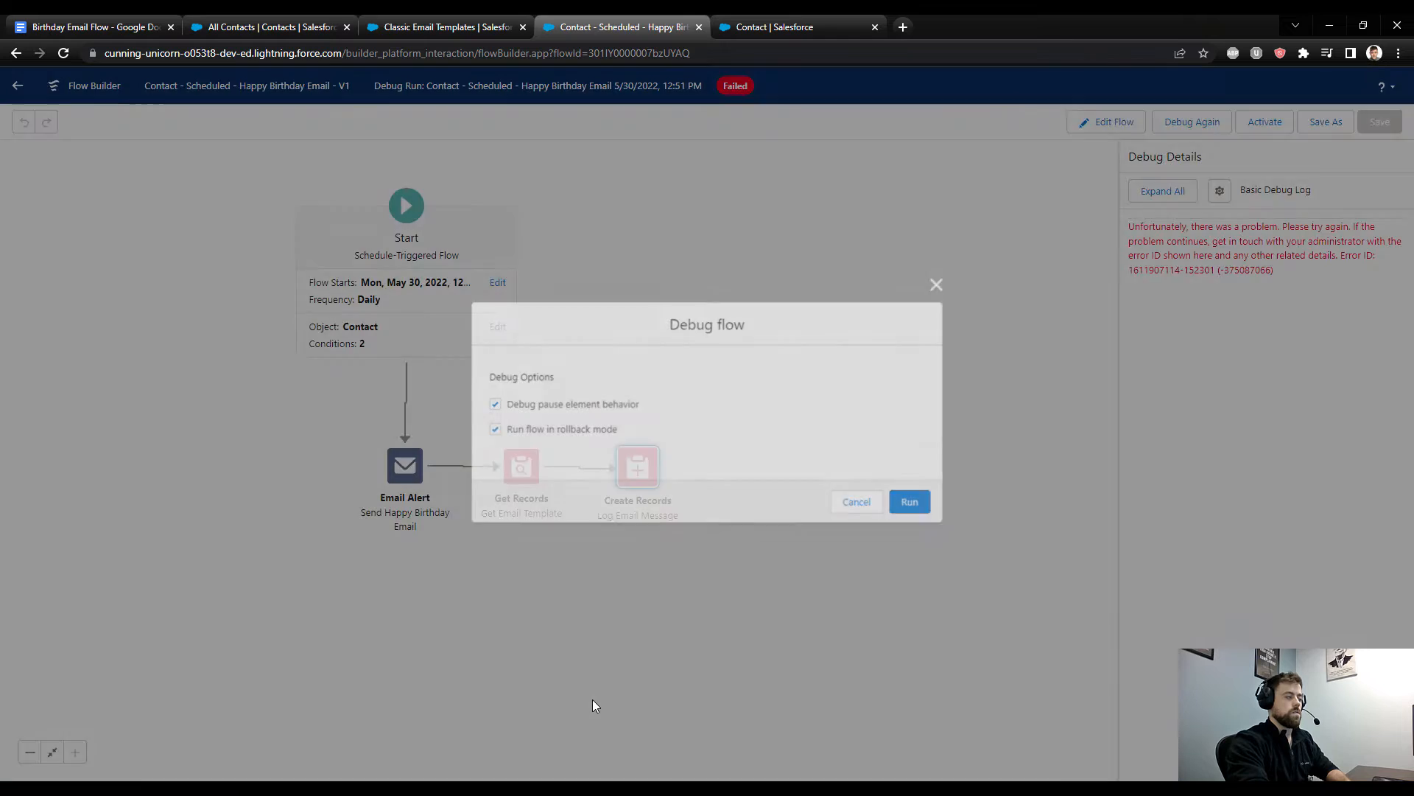
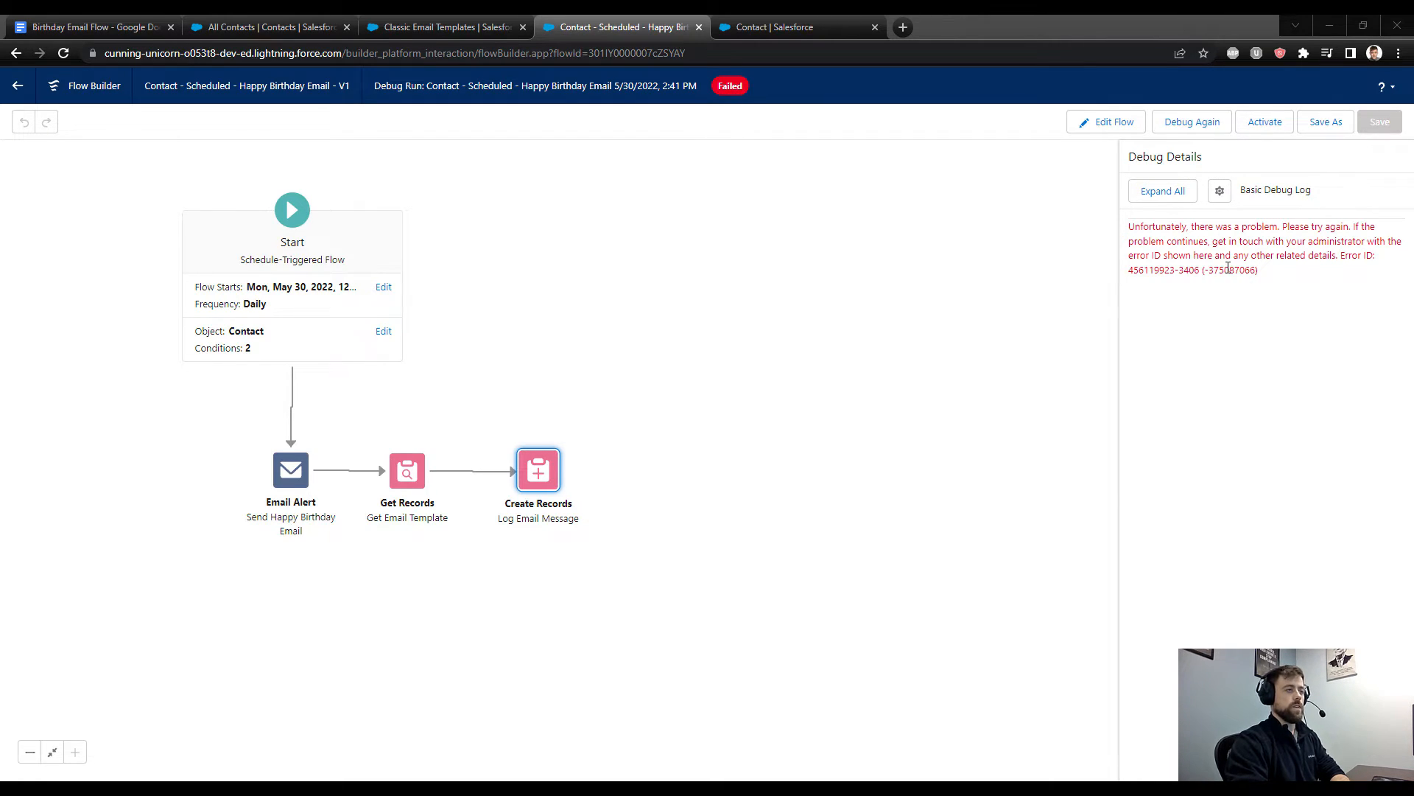
pyautogui.moveTo(587, 587); pyautogui.dragTo(711, 582)
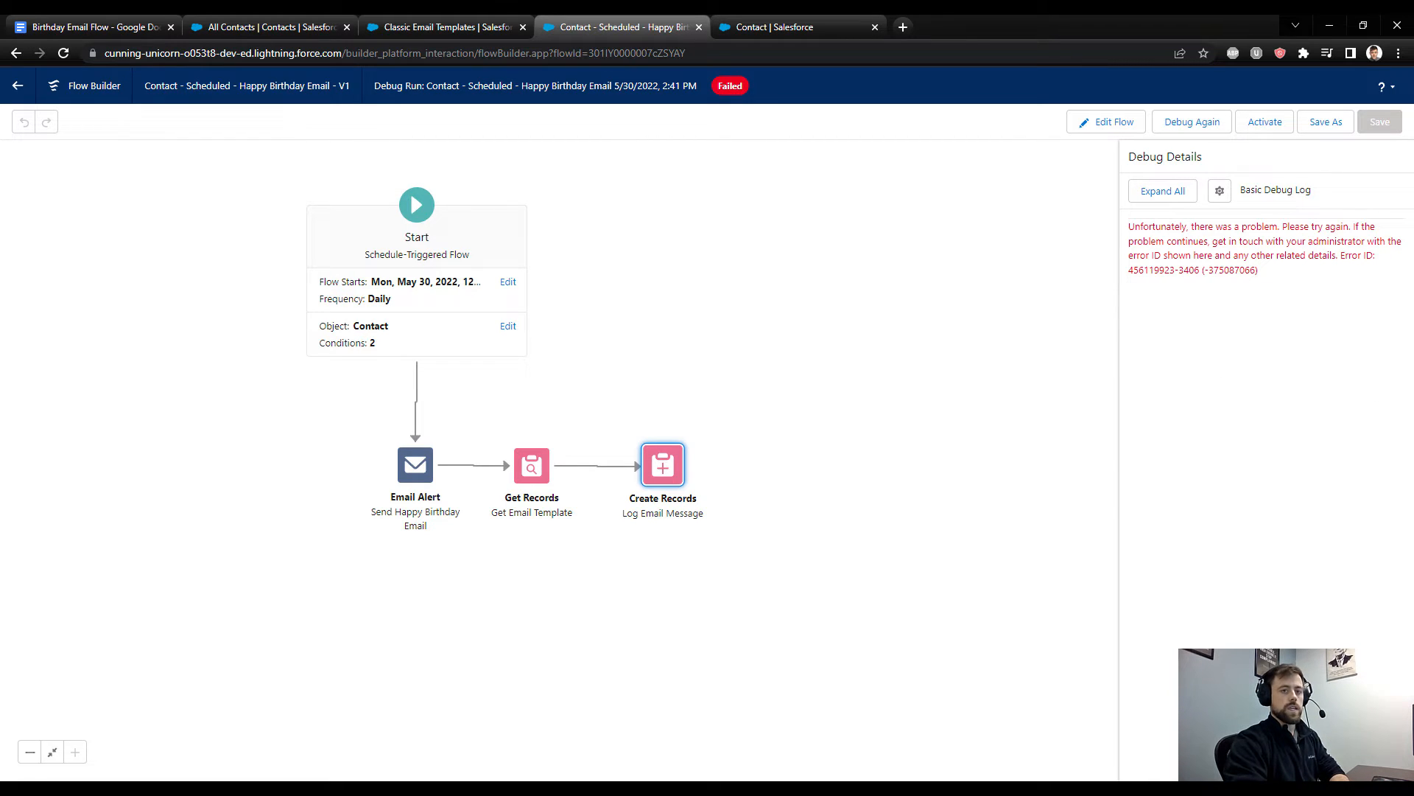
# Step: Return to editing the flow and review the settings of the Send Happy Birthday Email and Get Email Template elements
pyautogui.click(1107, 121)
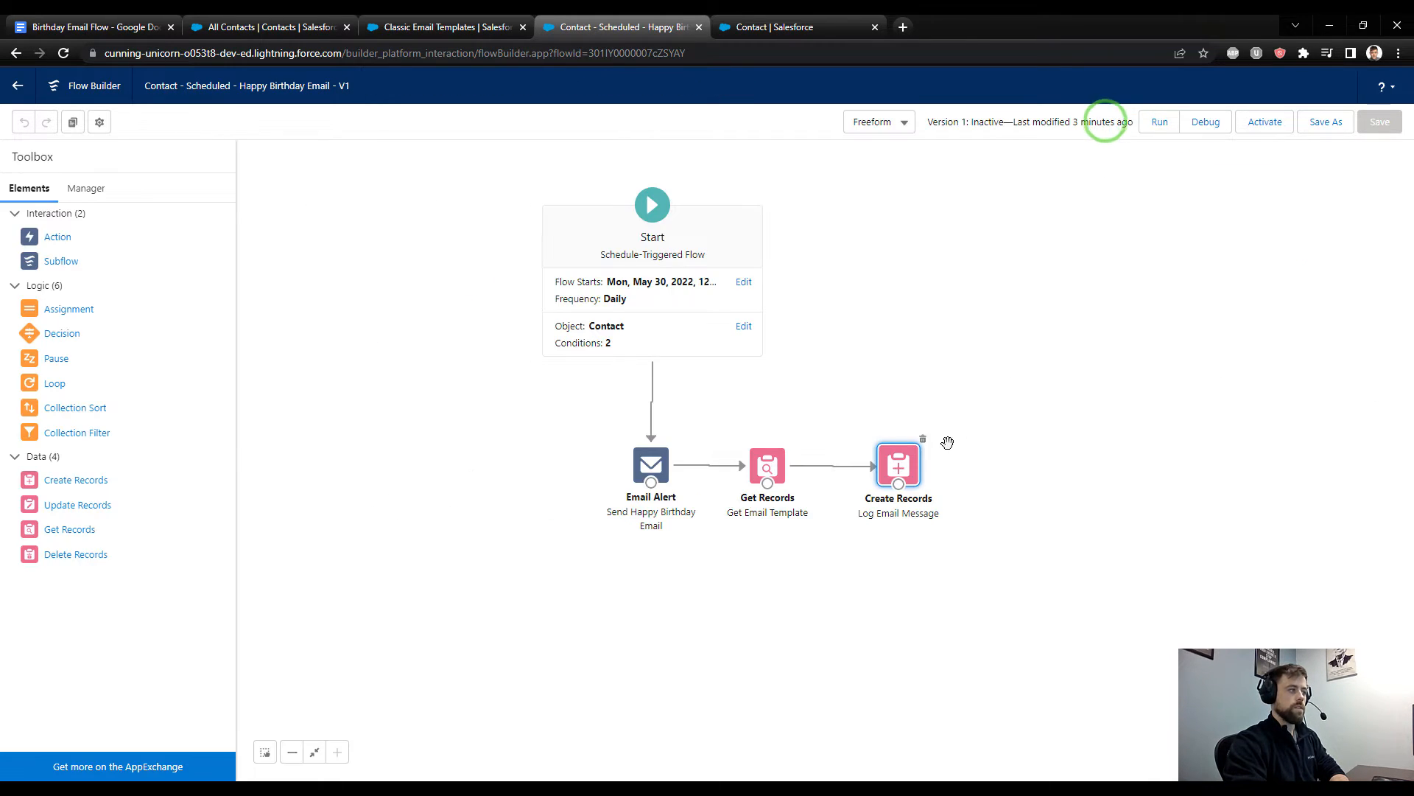
pyautogui.moveTo(1025, 441); pyautogui.dragTo(1019, 441)
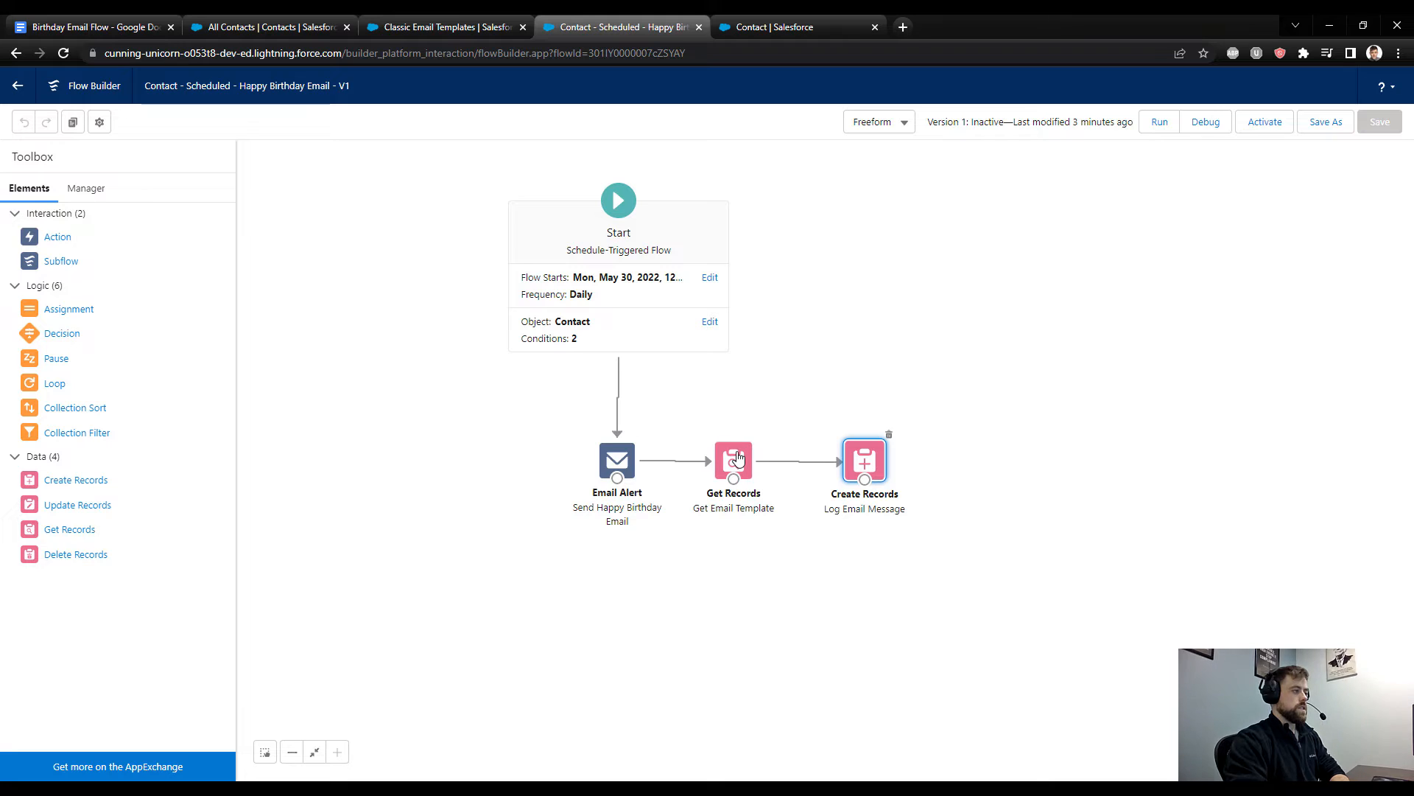
pyautogui.doubleClick(617, 460)
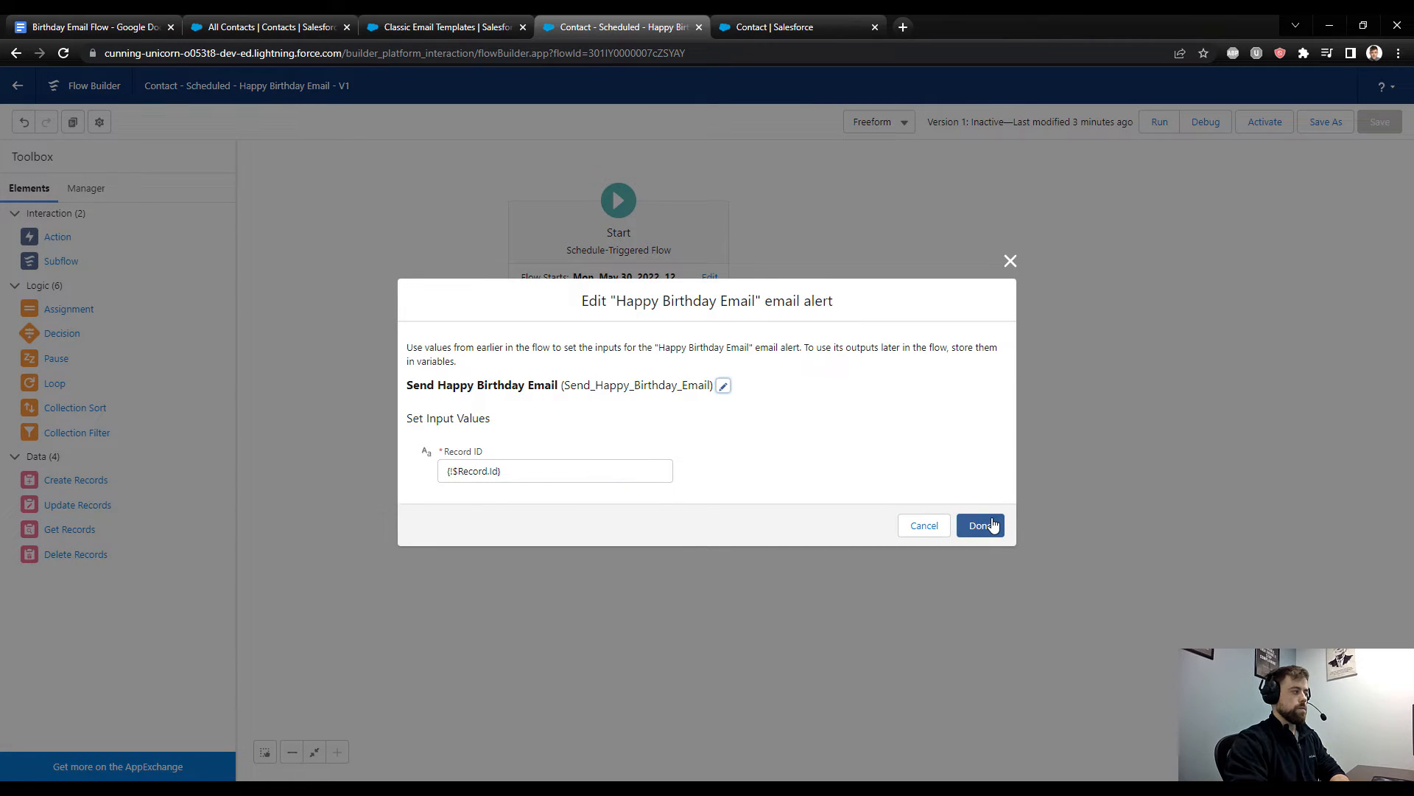
pyautogui.click(992, 525)
pyautogui.doubleClick(729, 461)
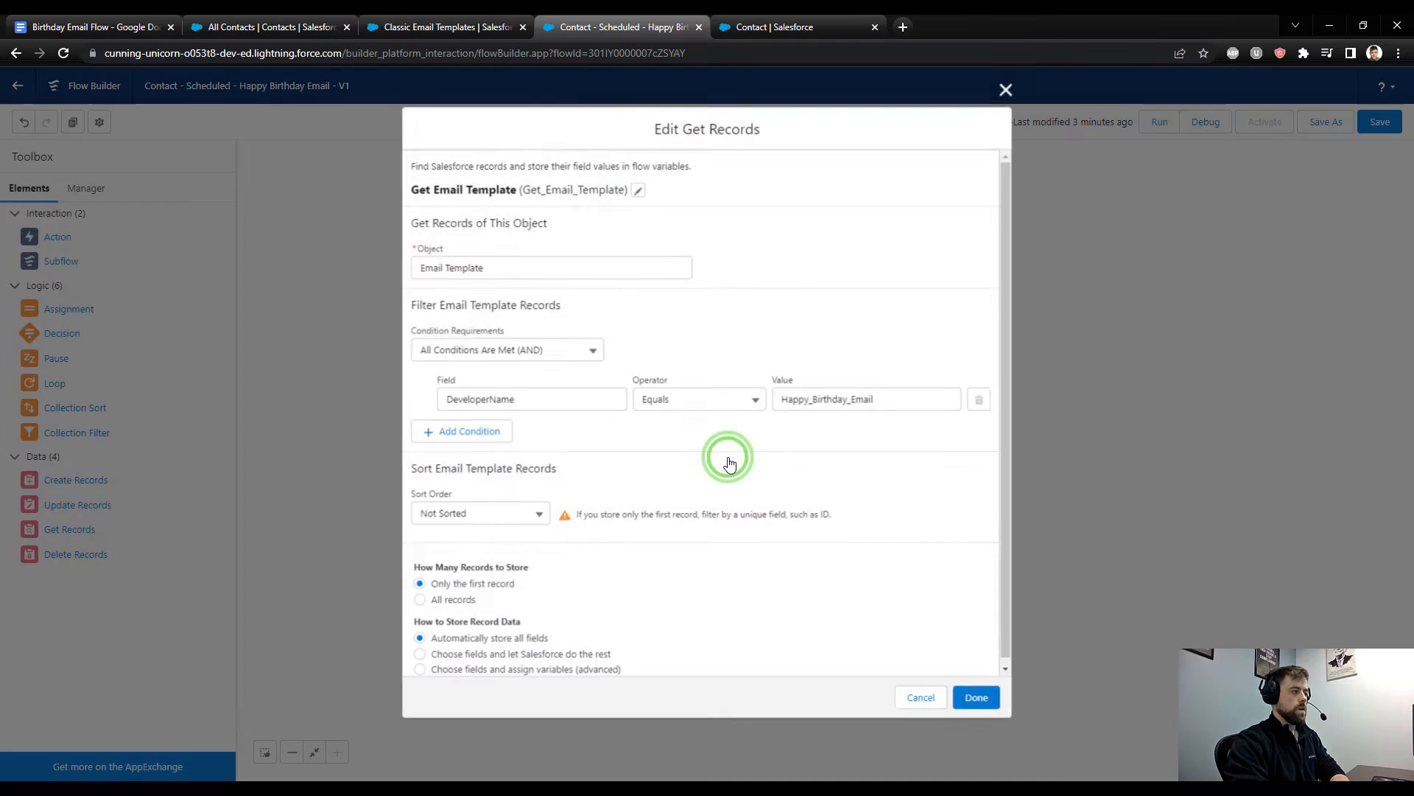
pyautogui.click(974, 696)
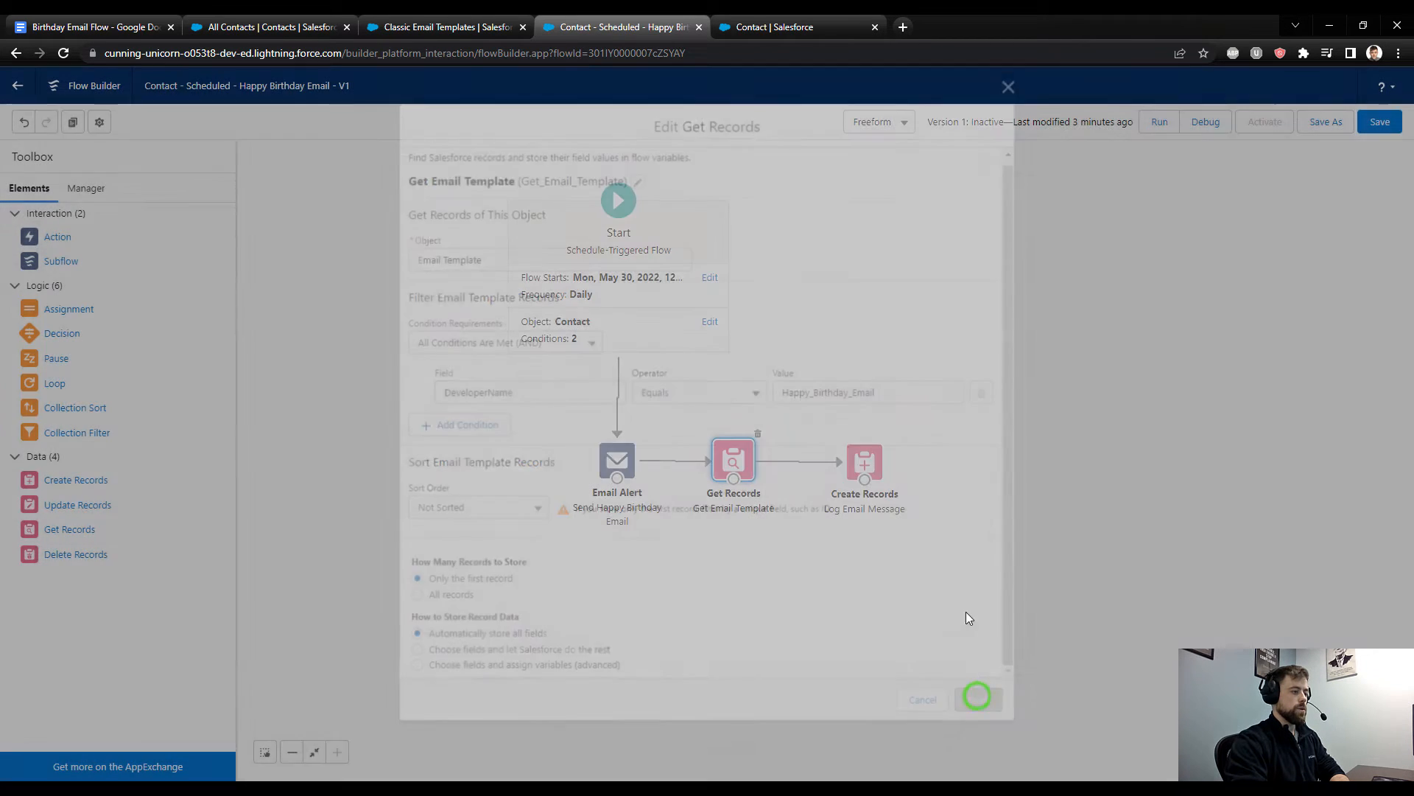
# Step: Remove the TextBody field assignment from the Log Email Message element and save the flow
pyautogui.click(865, 462)
pyautogui.doubleClick(864, 462)
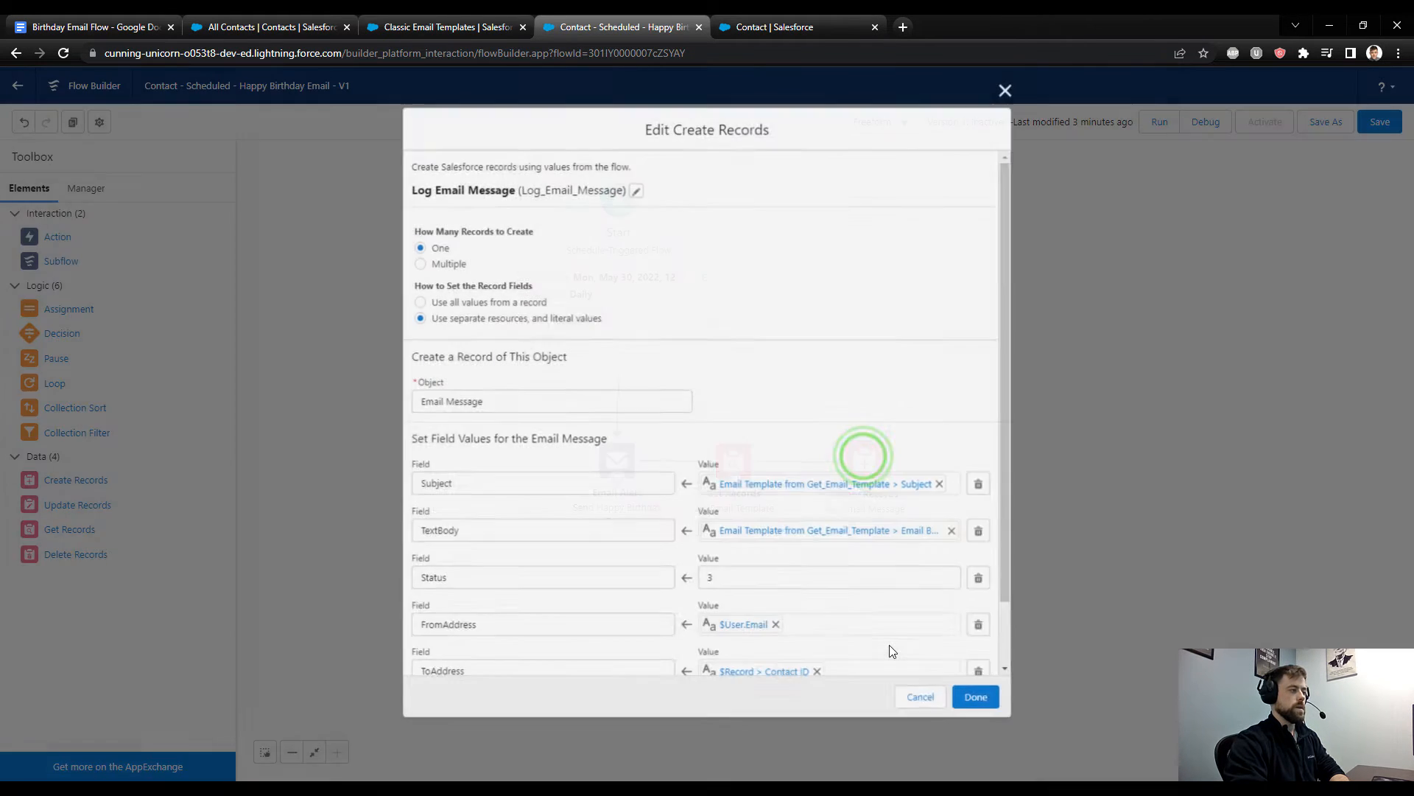
pyautogui.scroll(-1, 884, 627)
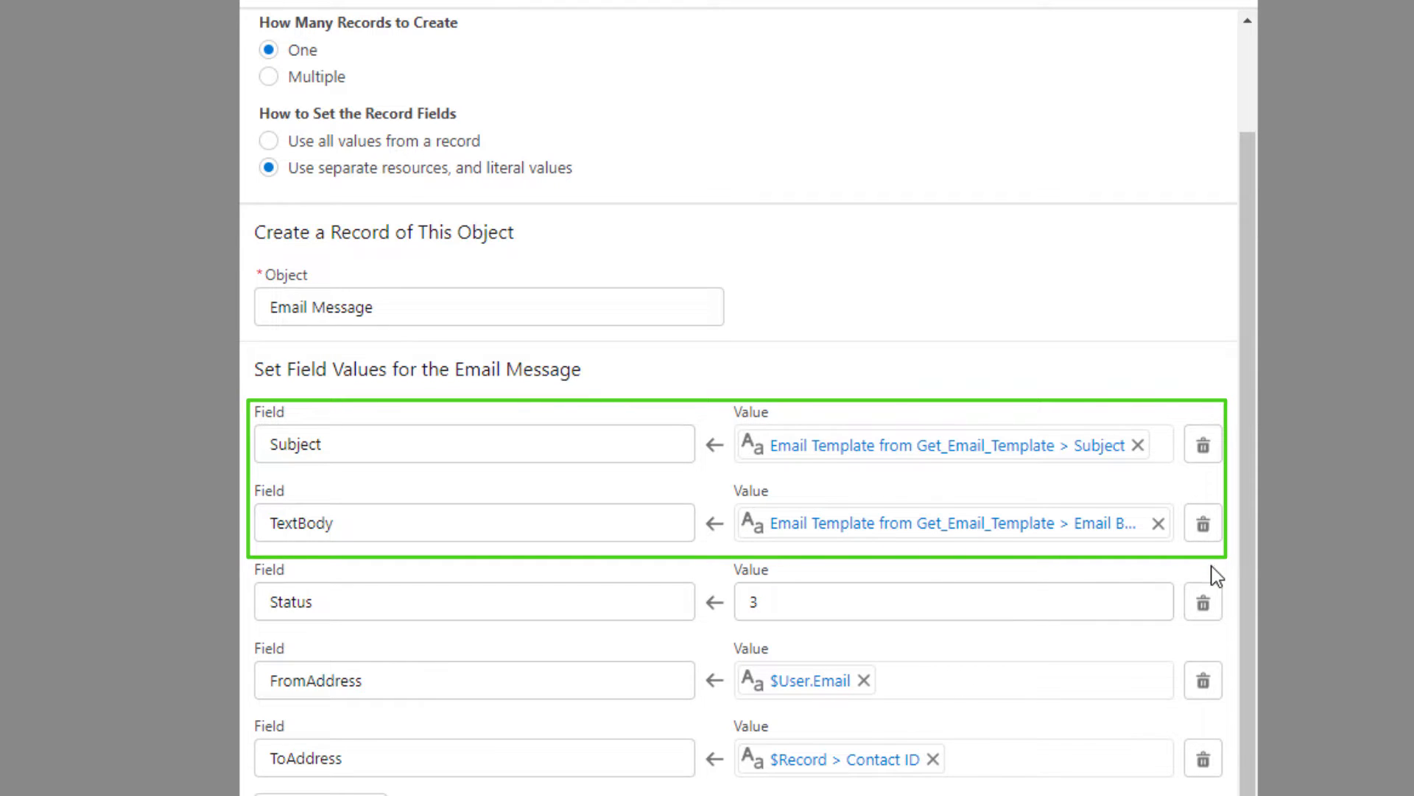
pyautogui.click(1209, 535)
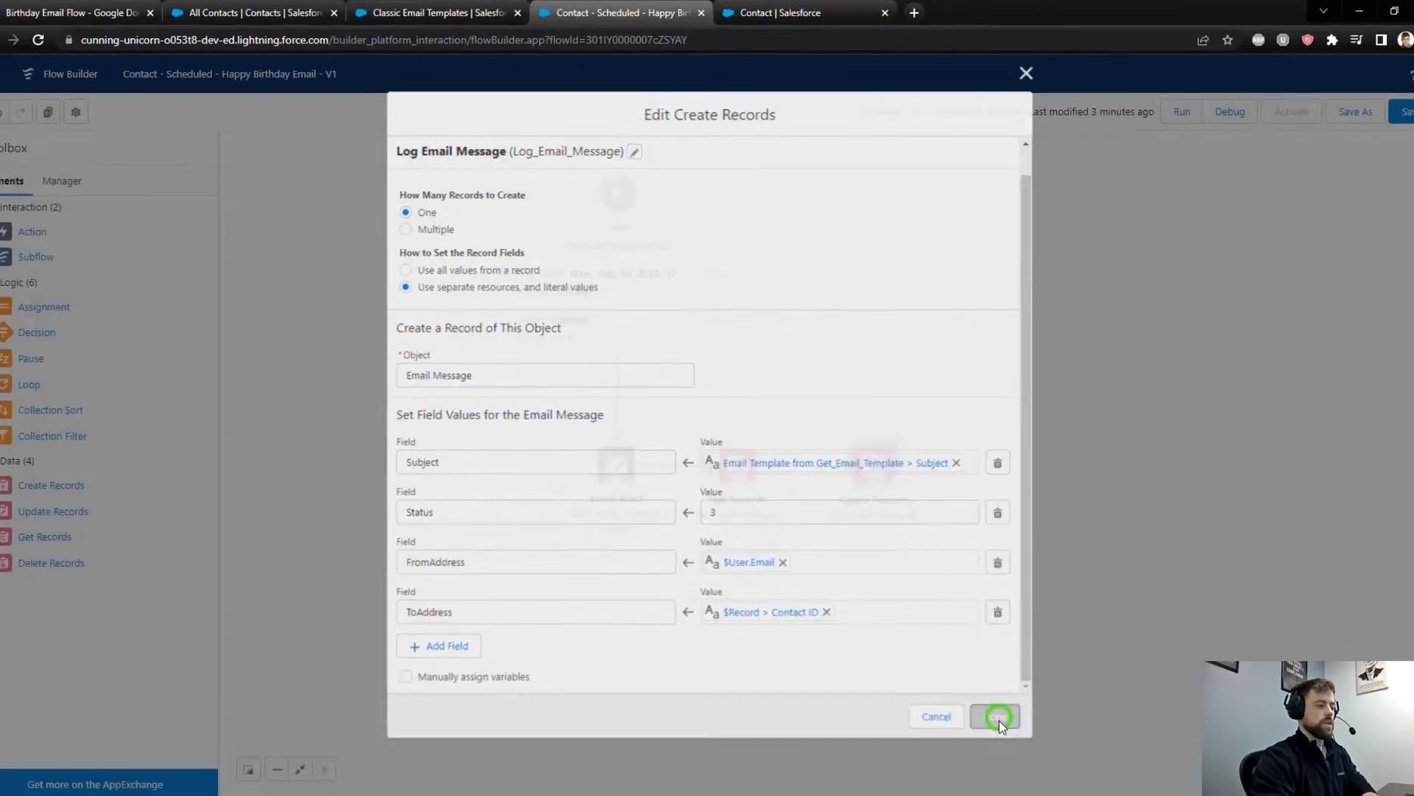
pyautogui.click(998, 720)
pyautogui.click(1380, 123)
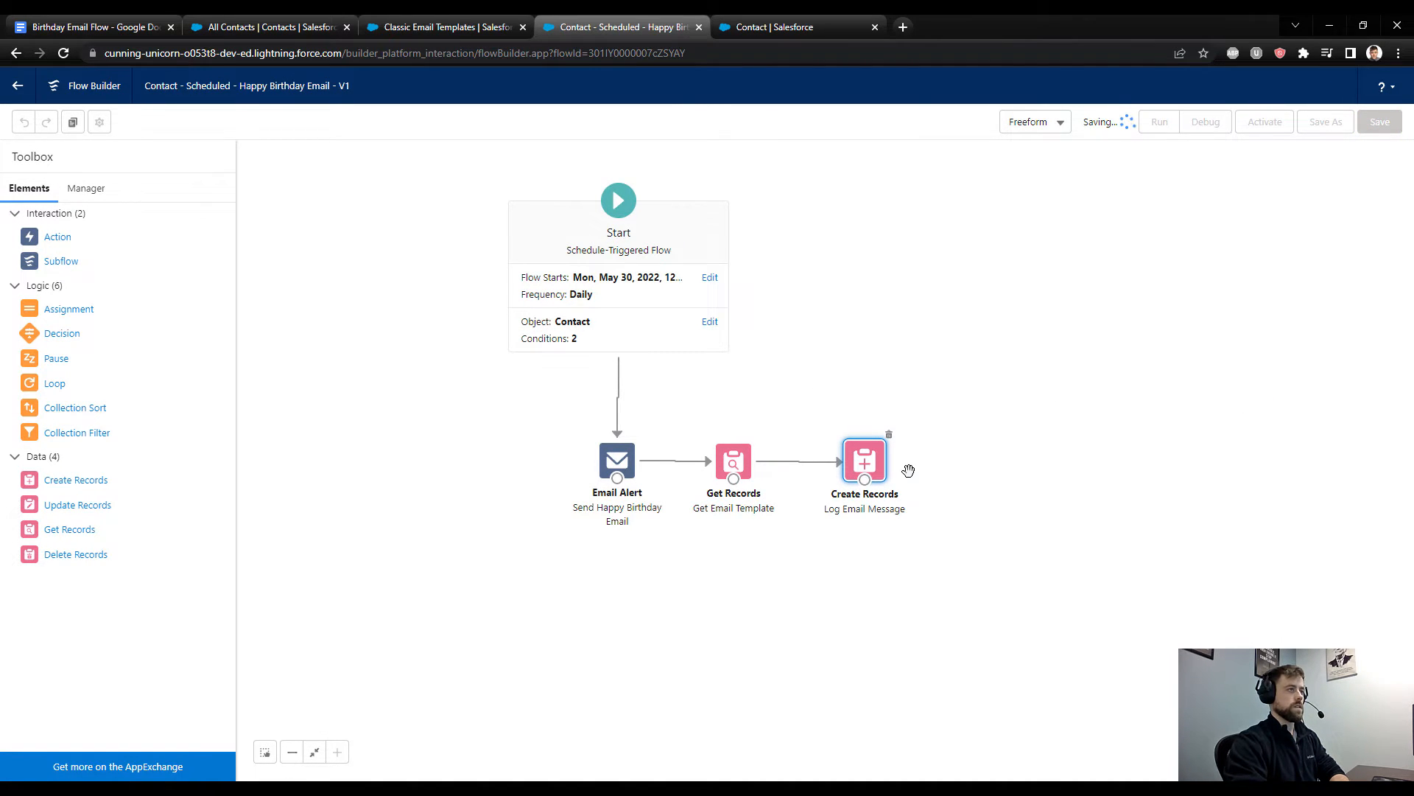
# Step: Debug the saved flow again in rollback mode, inspect the Log Email Message details, and return to editing
pyautogui.moveTo(1086, 329); pyautogui.dragTo(1053, 338)
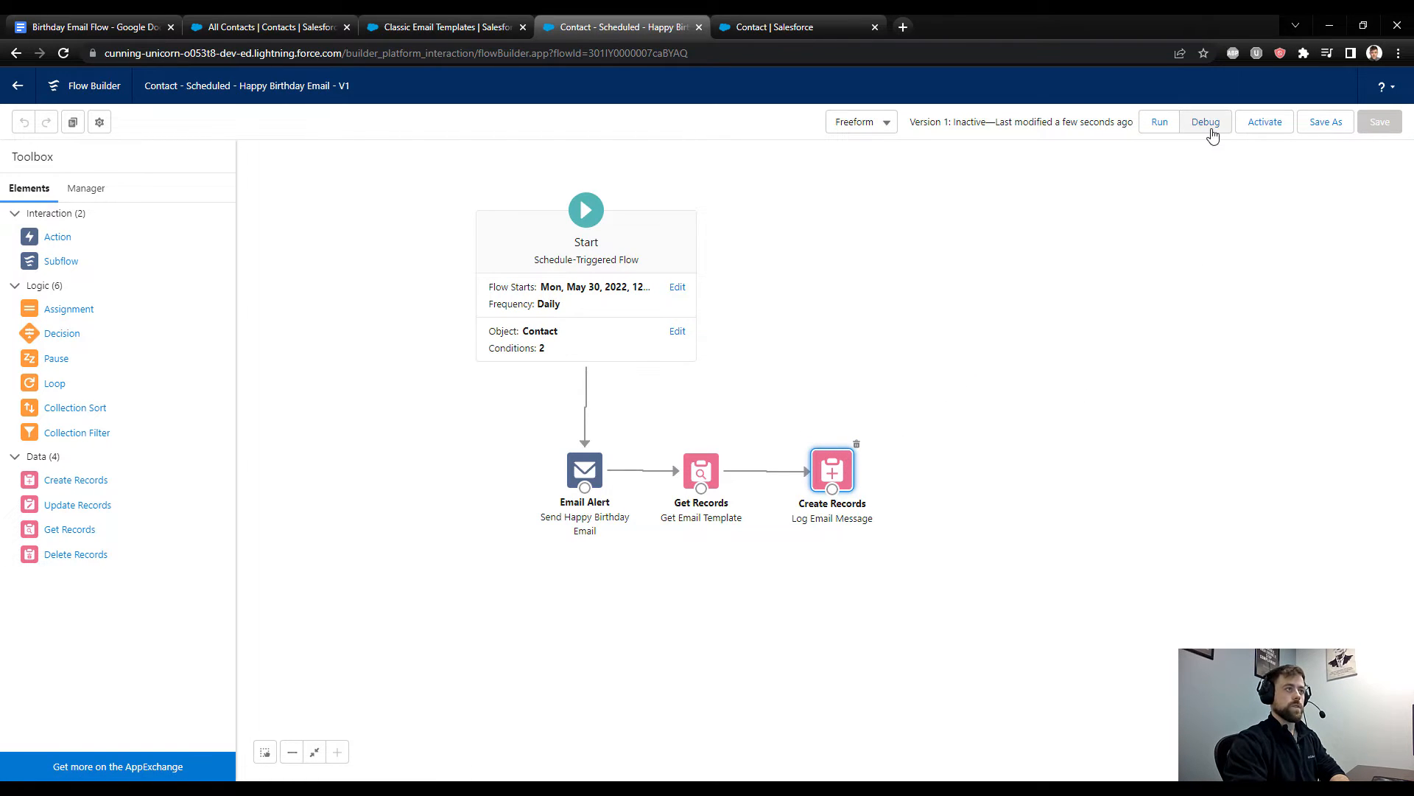
pyautogui.click(1212, 131)
pyautogui.click(599, 435)
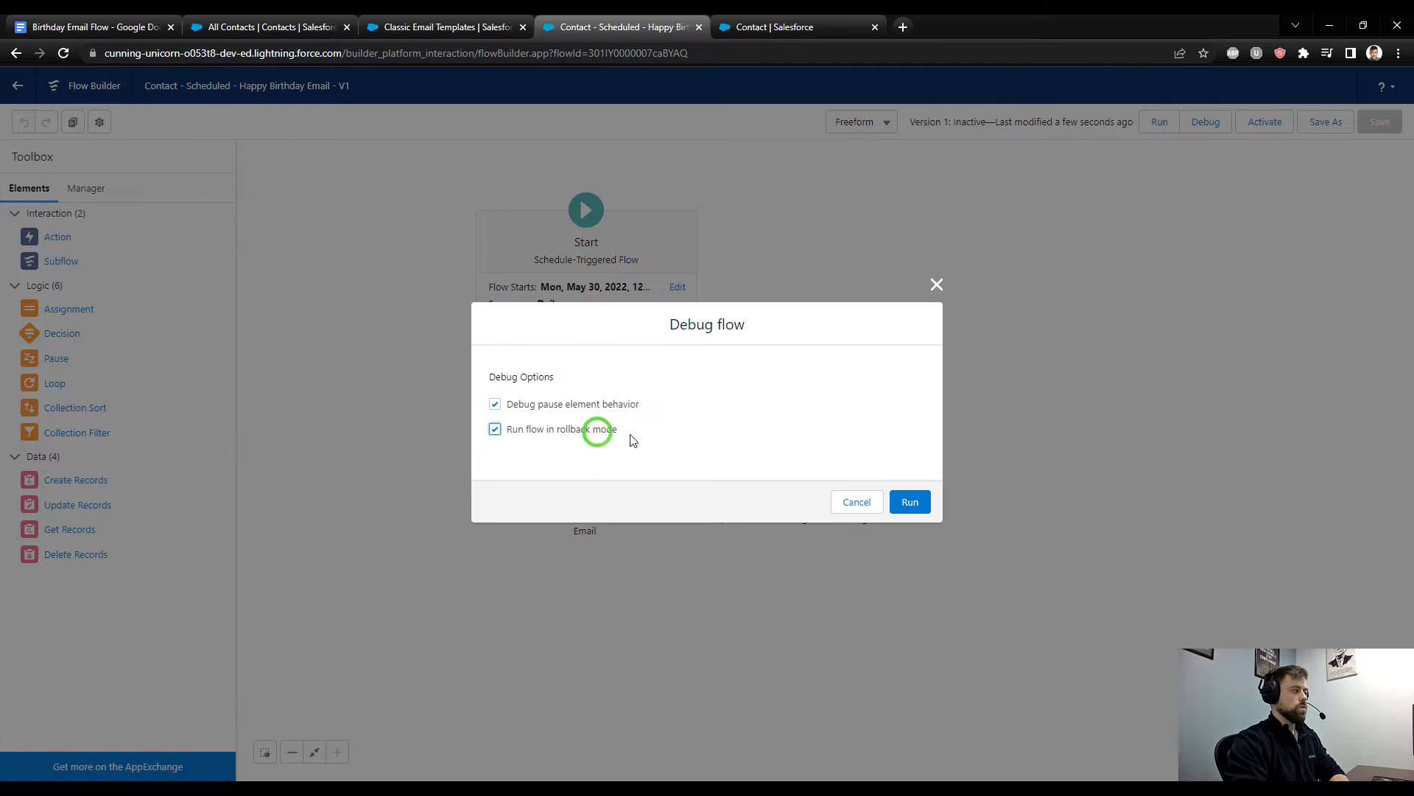
pyautogui.click(911, 504)
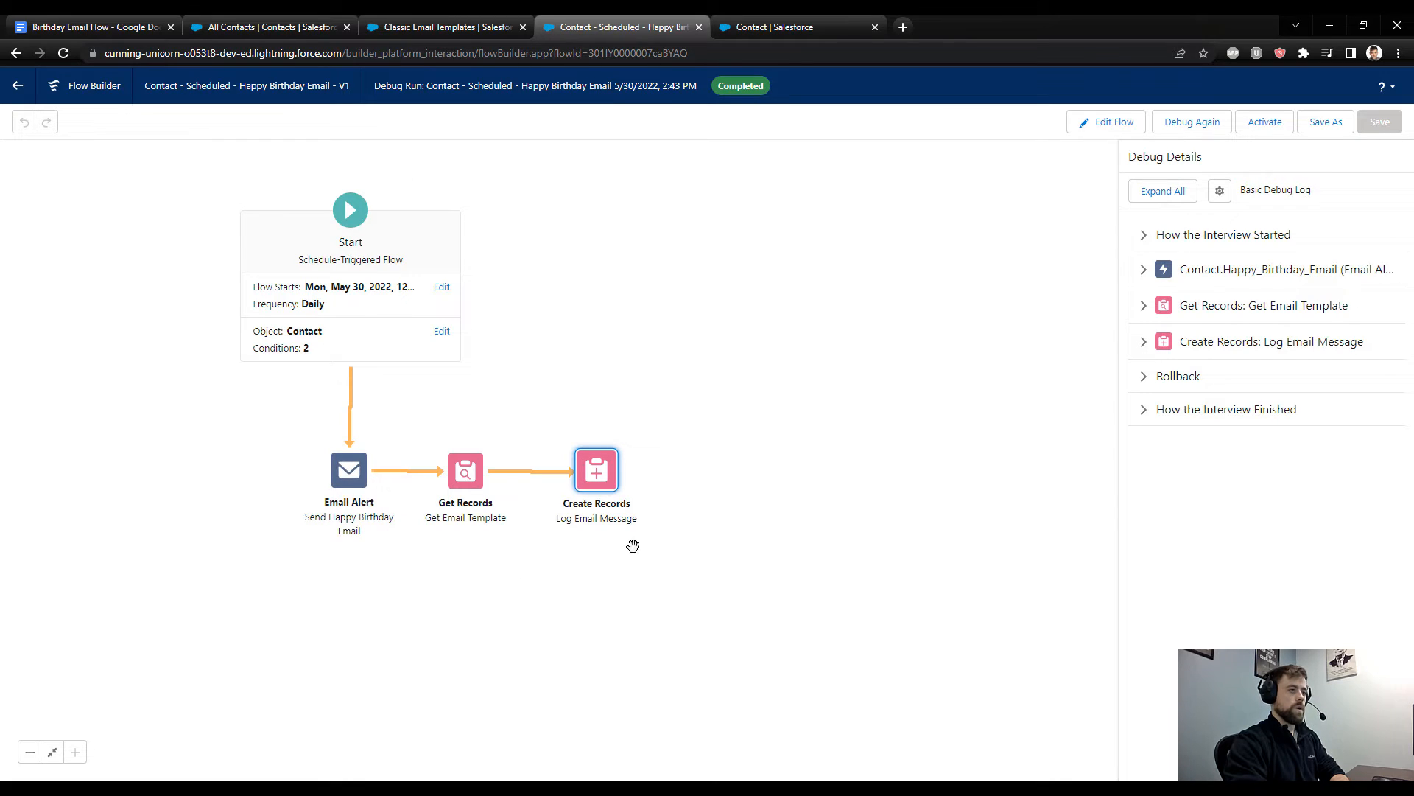
pyautogui.click(1215, 341)
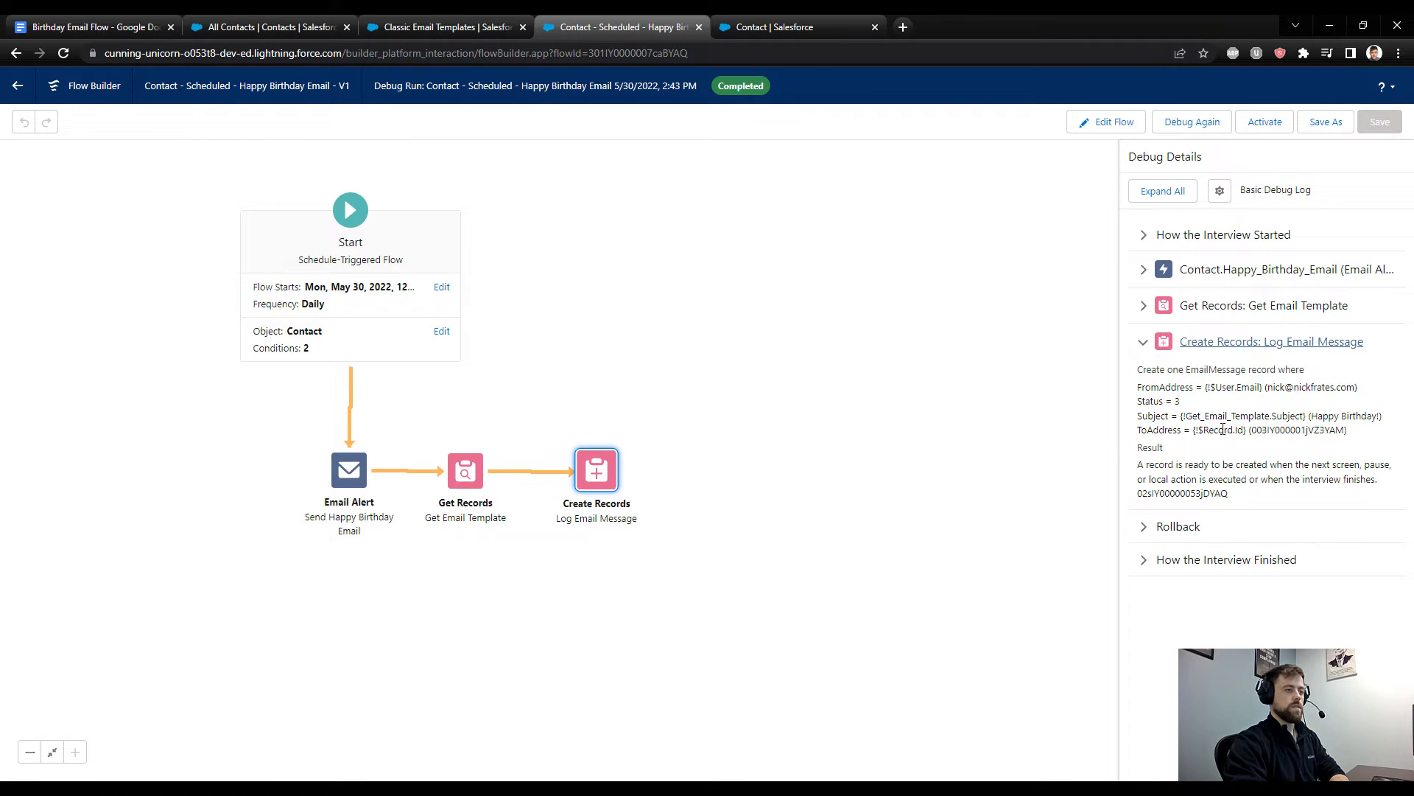
pyautogui.click(1103, 121)
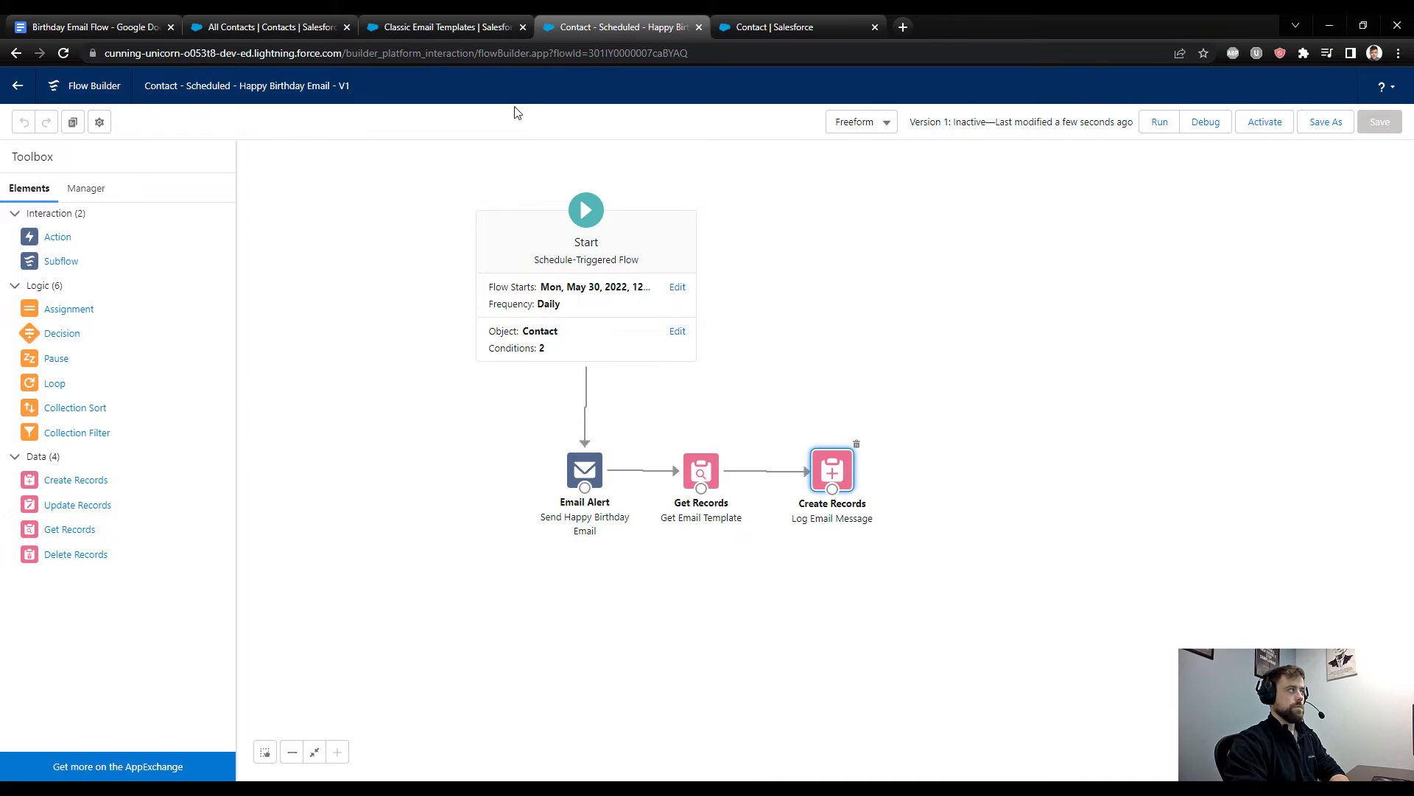
# Step: Check the Contact.FirstName merge field in the Happy Birthday Email template and review the Get Email Template element's settings
pyautogui.click(427, 27)
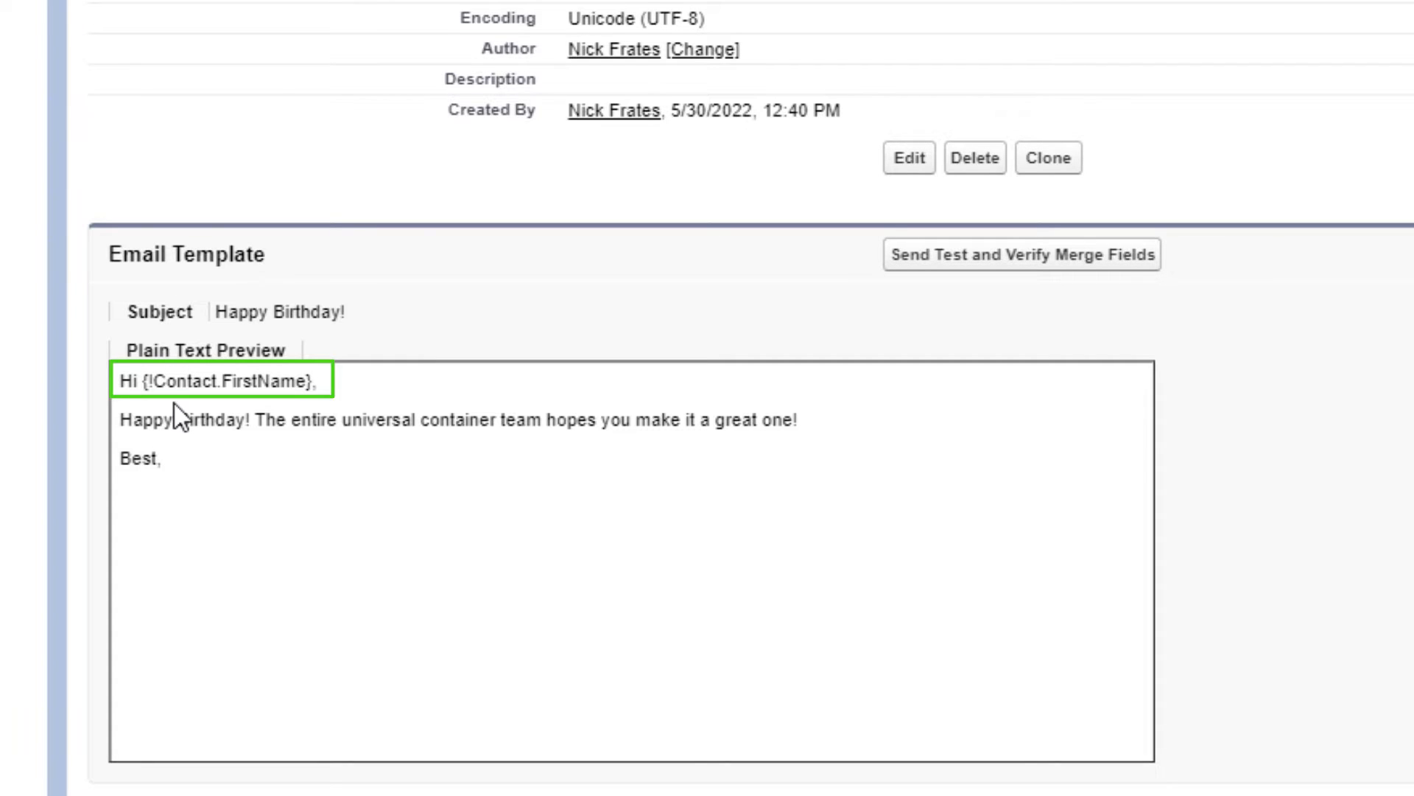
pyautogui.moveTo(144, 384); pyautogui.dragTo(303, 384)
pyautogui.click(309, 385)
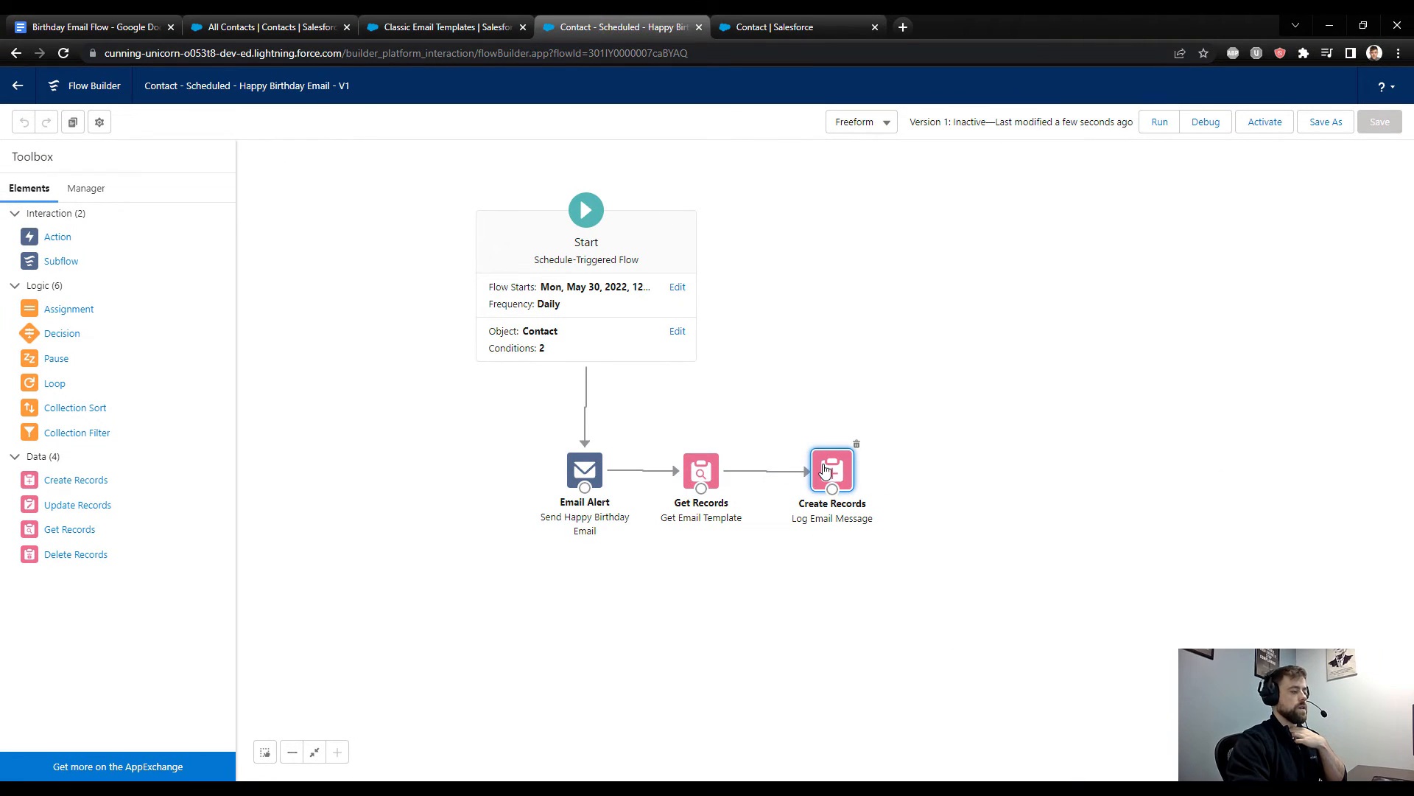
pyautogui.doubleClick(701, 470)
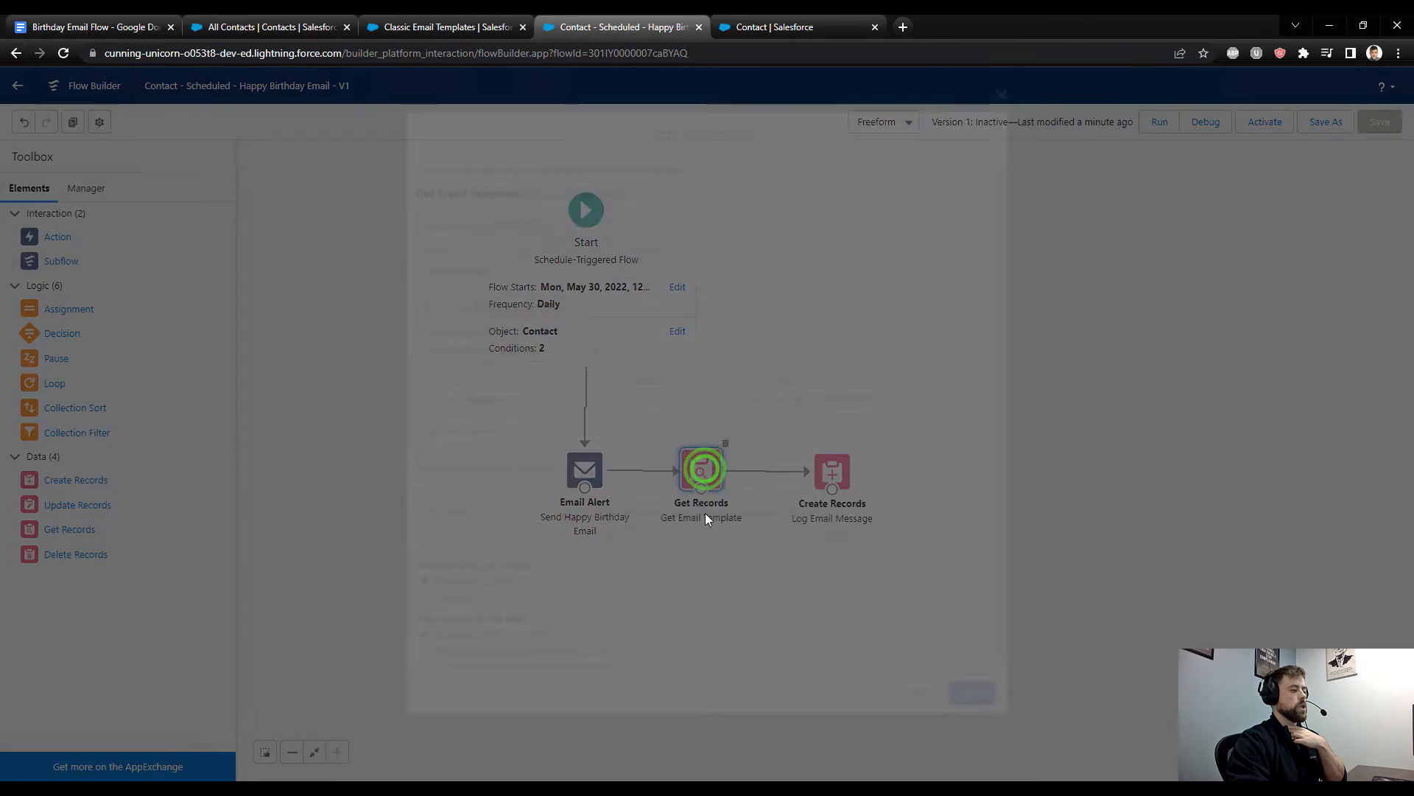
pyautogui.scroll(-1, 588, 455)
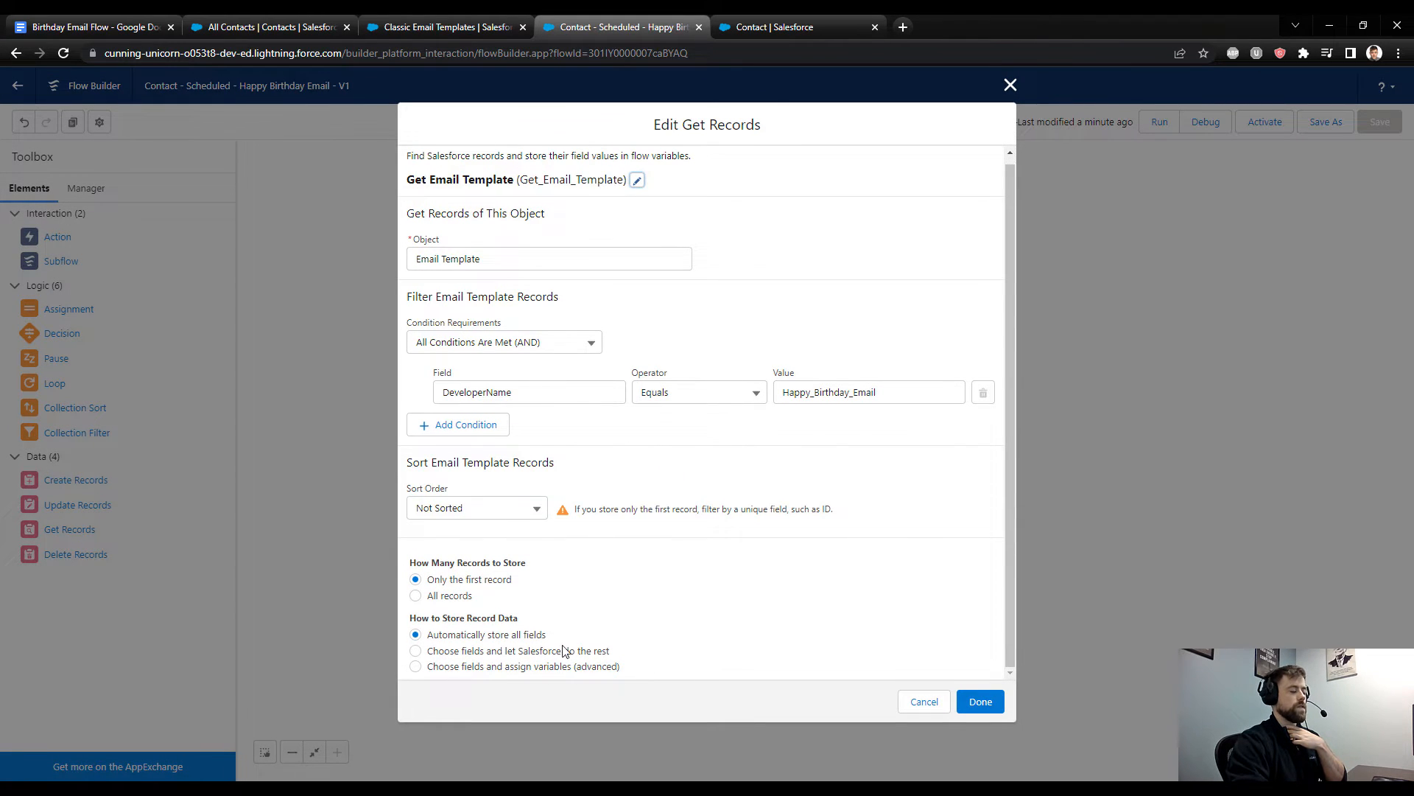
pyautogui.click(980, 701)
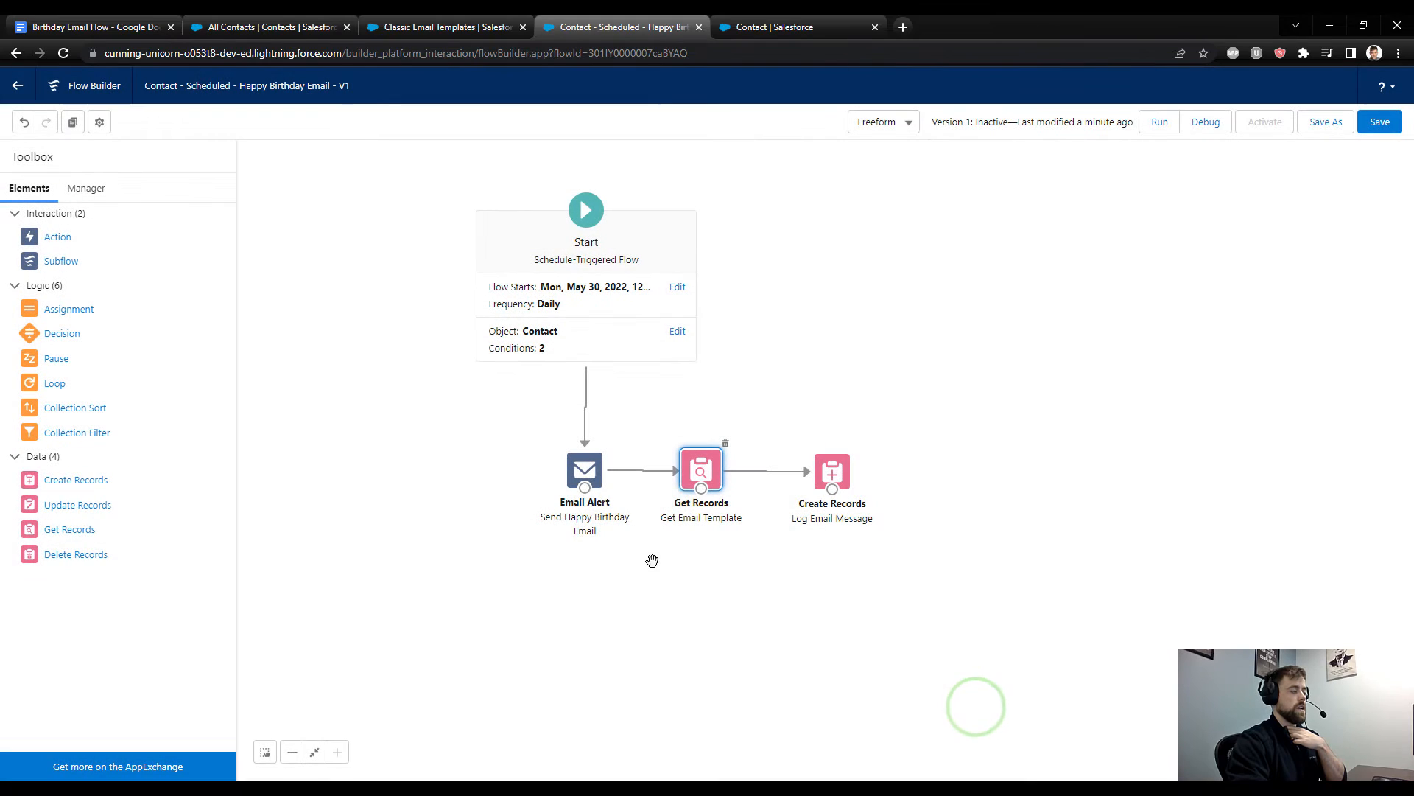
# Step: Revisit the email template and open the Log Email Message element to review its field values
pyautogui.click(442, 26)
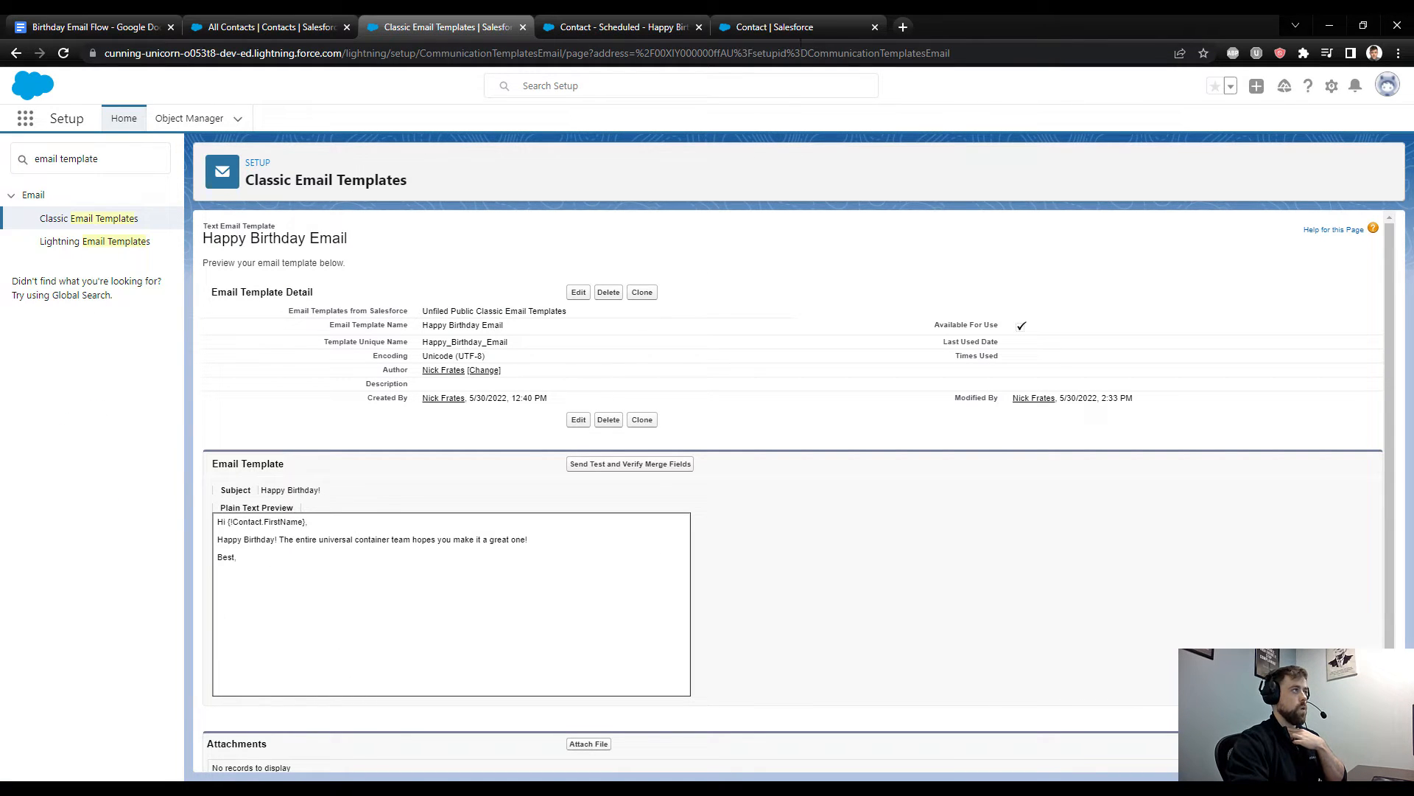
pyautogui.click(781, 27)
pyautogui.click(619, 27)
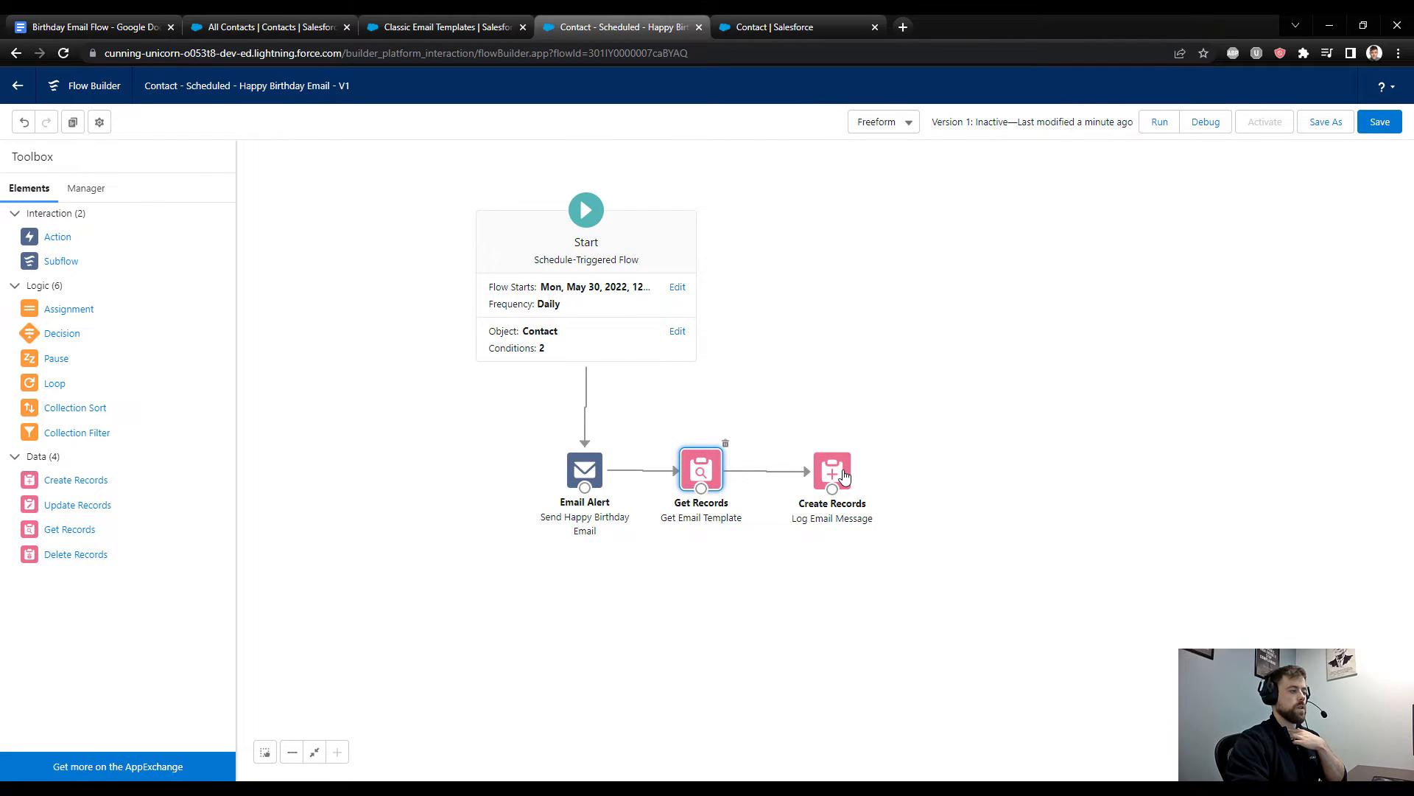
pyautogui.doubleClick(843, 476)
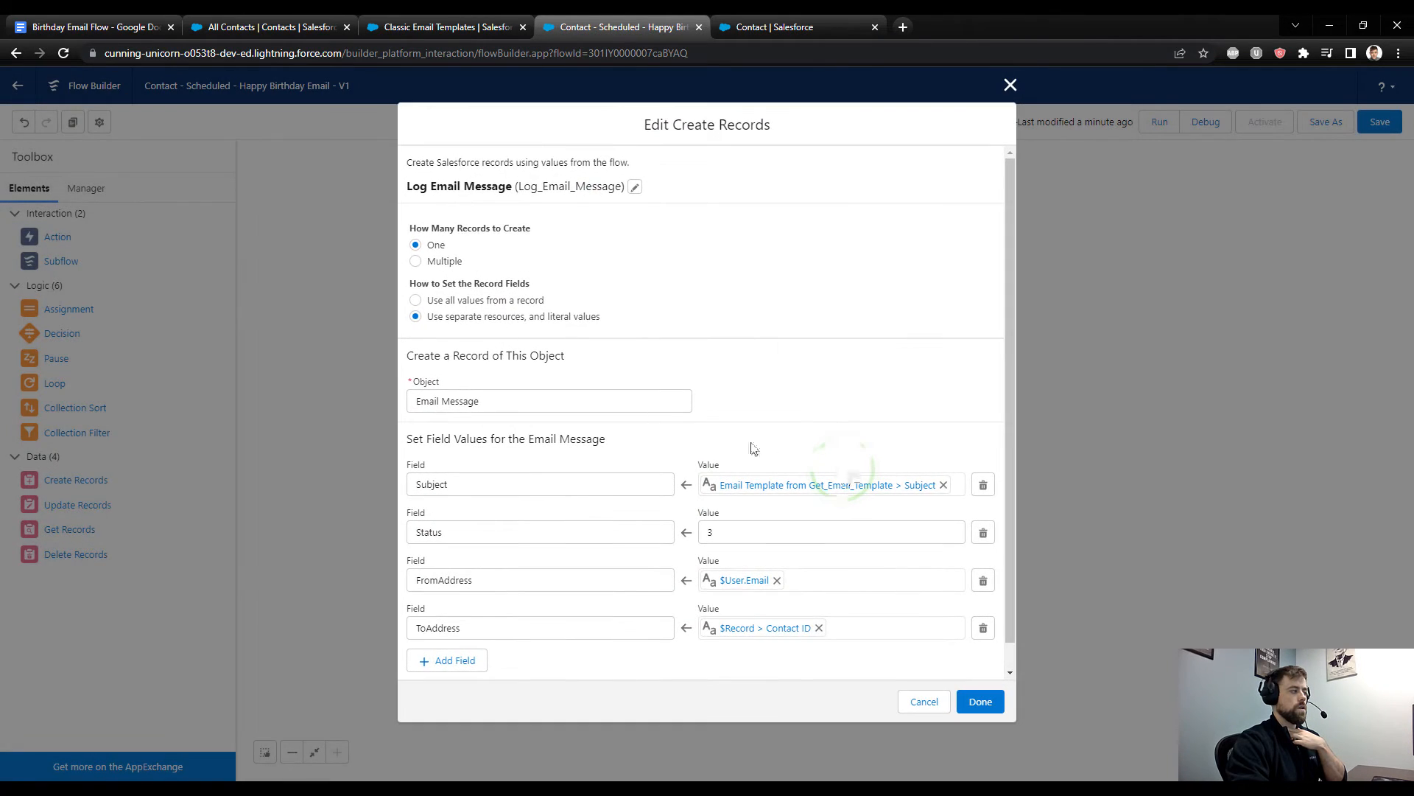
pyautogui.scroll(-1, 767, 471)
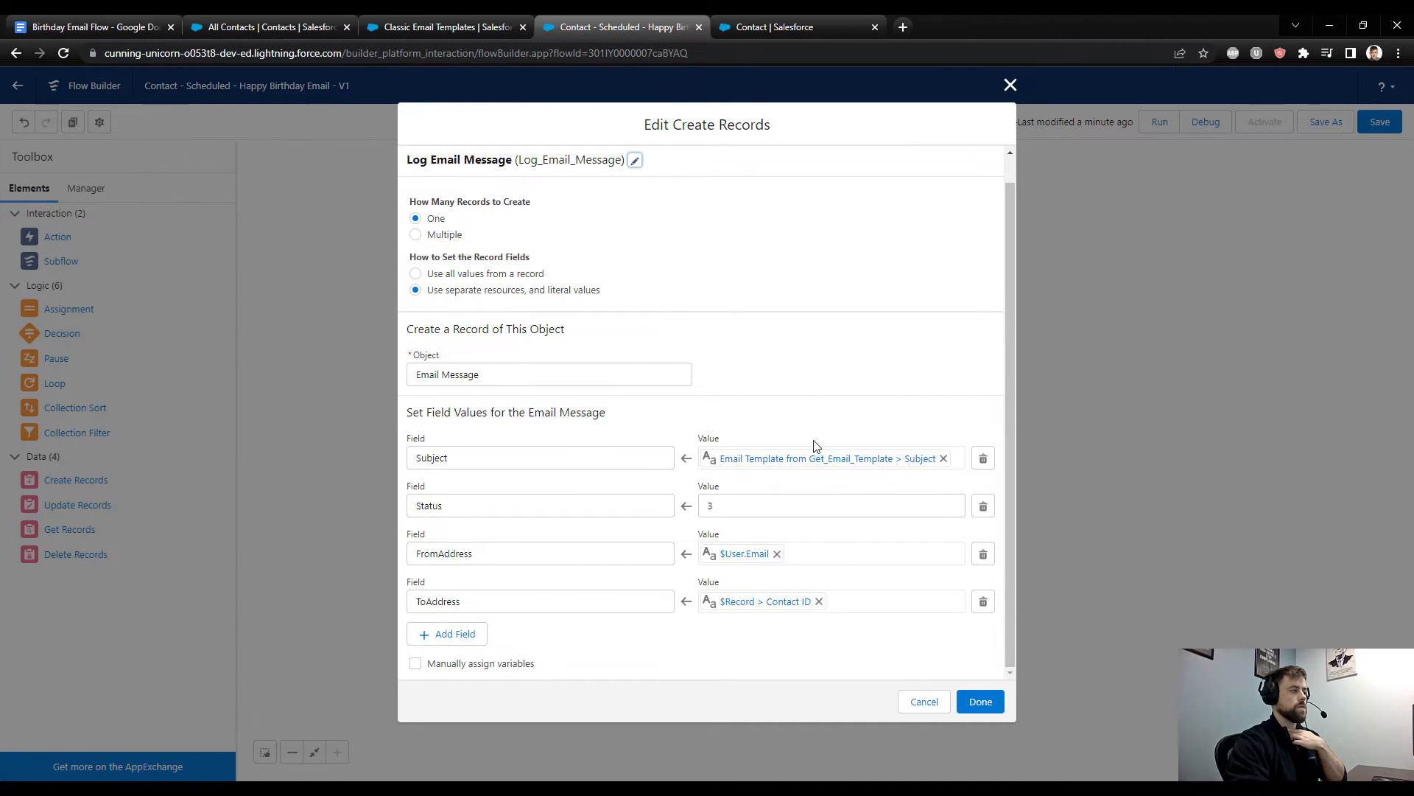
# Step: Compare the Happy Birthday Email template's body text with the field values set in the Log Email Message element
pyautogui.click(447, 27)
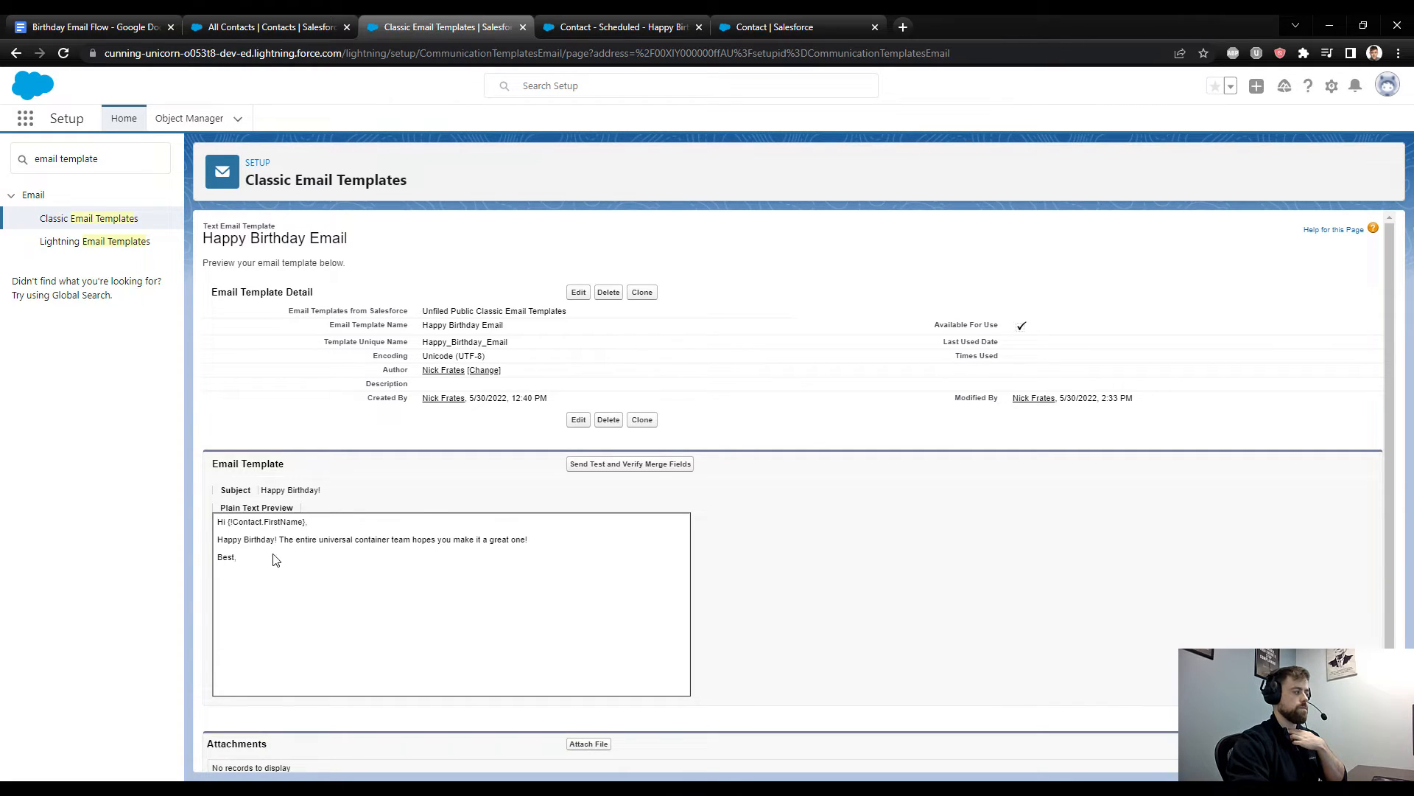
pyautogui.moveTo(239, 558); pyautogui.dragTo(218, 519)
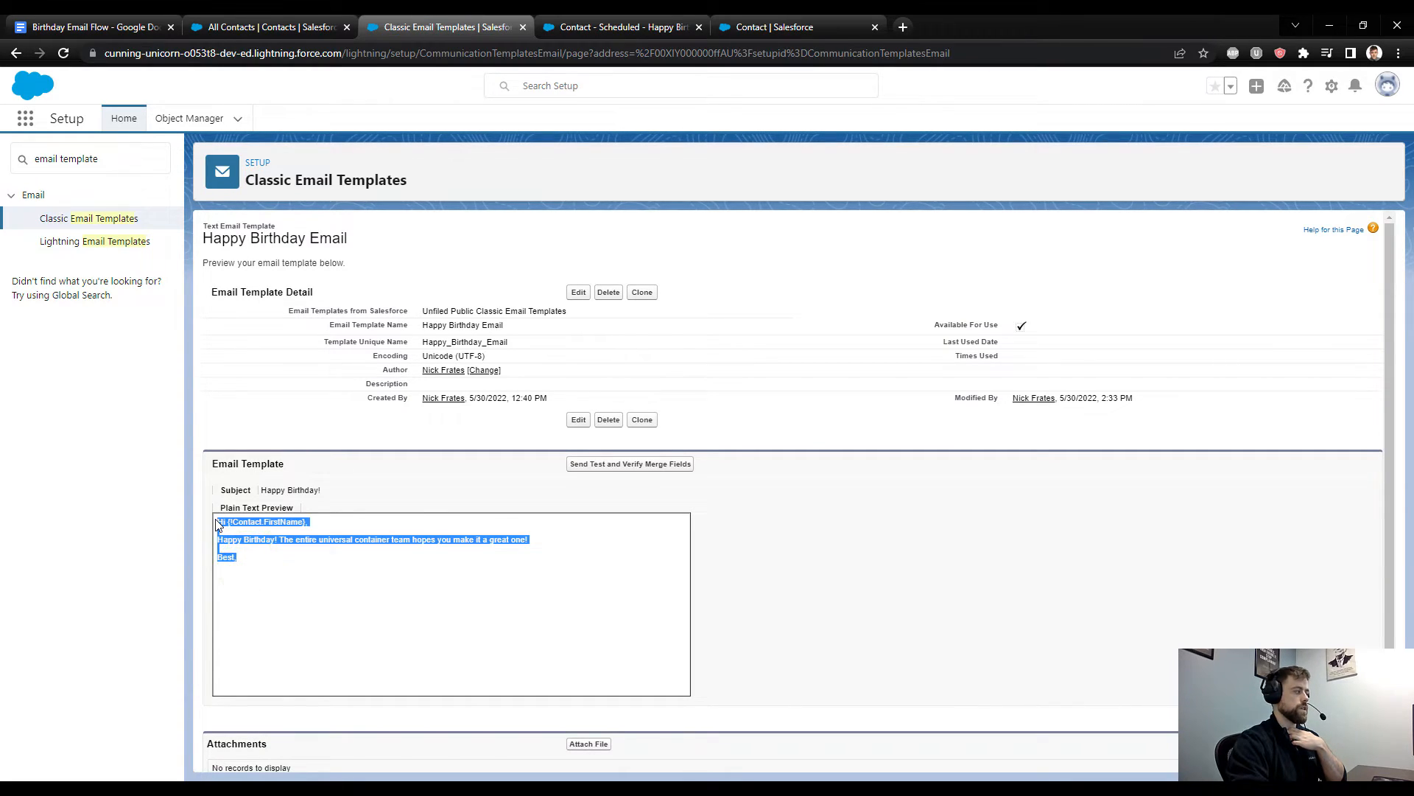
pyautogui.click(430, 611)
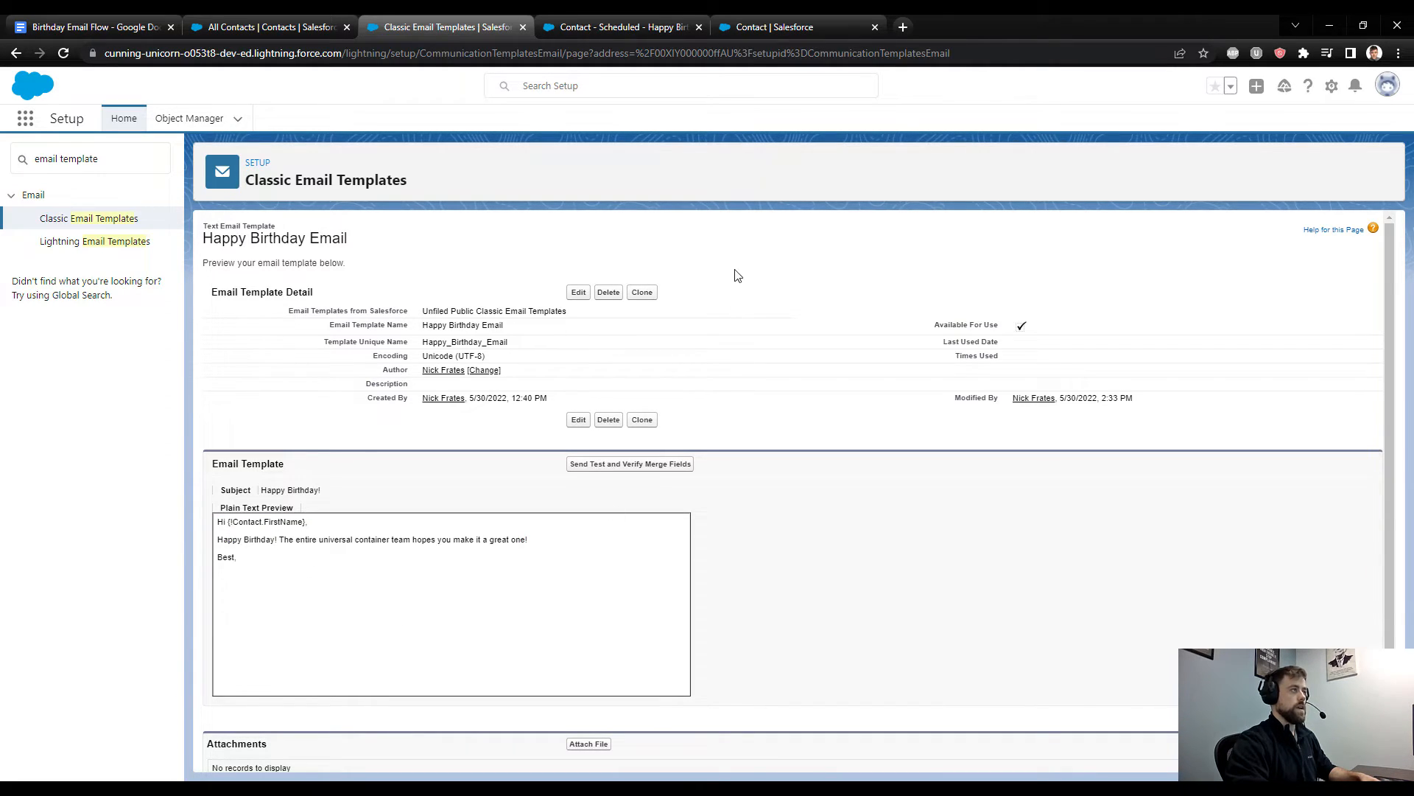
pyautogui.click(773, 27)
pyautogui.click(605, 28)
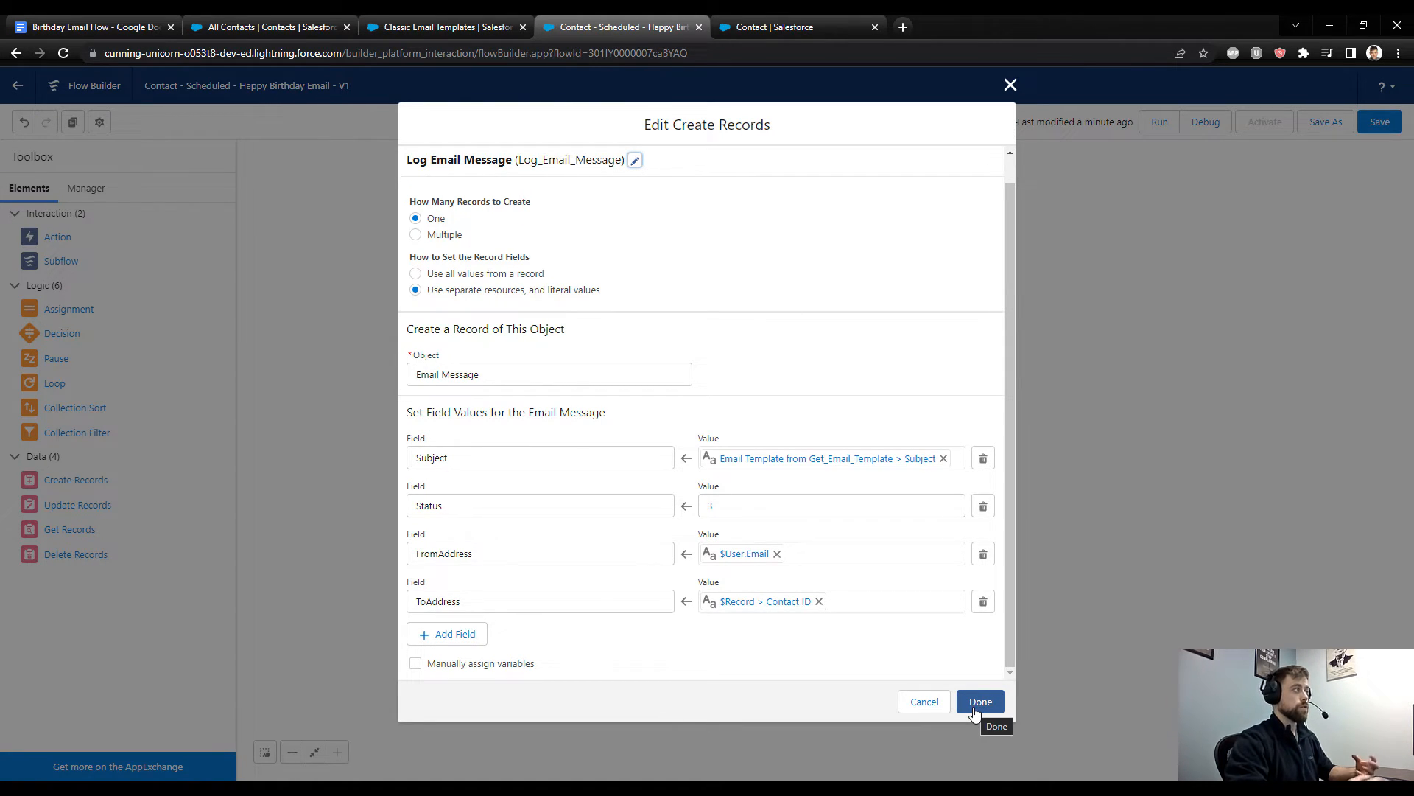
pyautogui.click(446, 26)
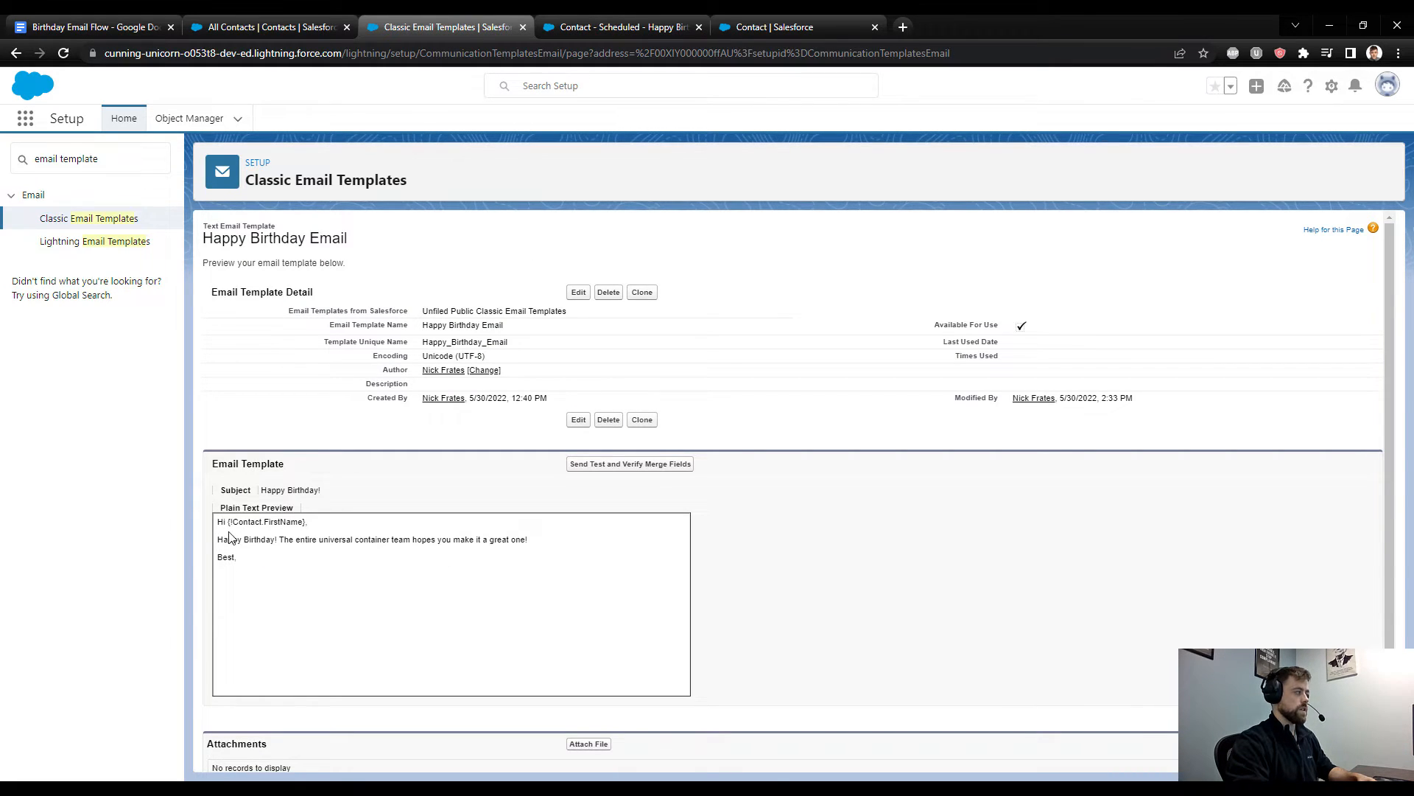
pyautogui.click(619, 27)
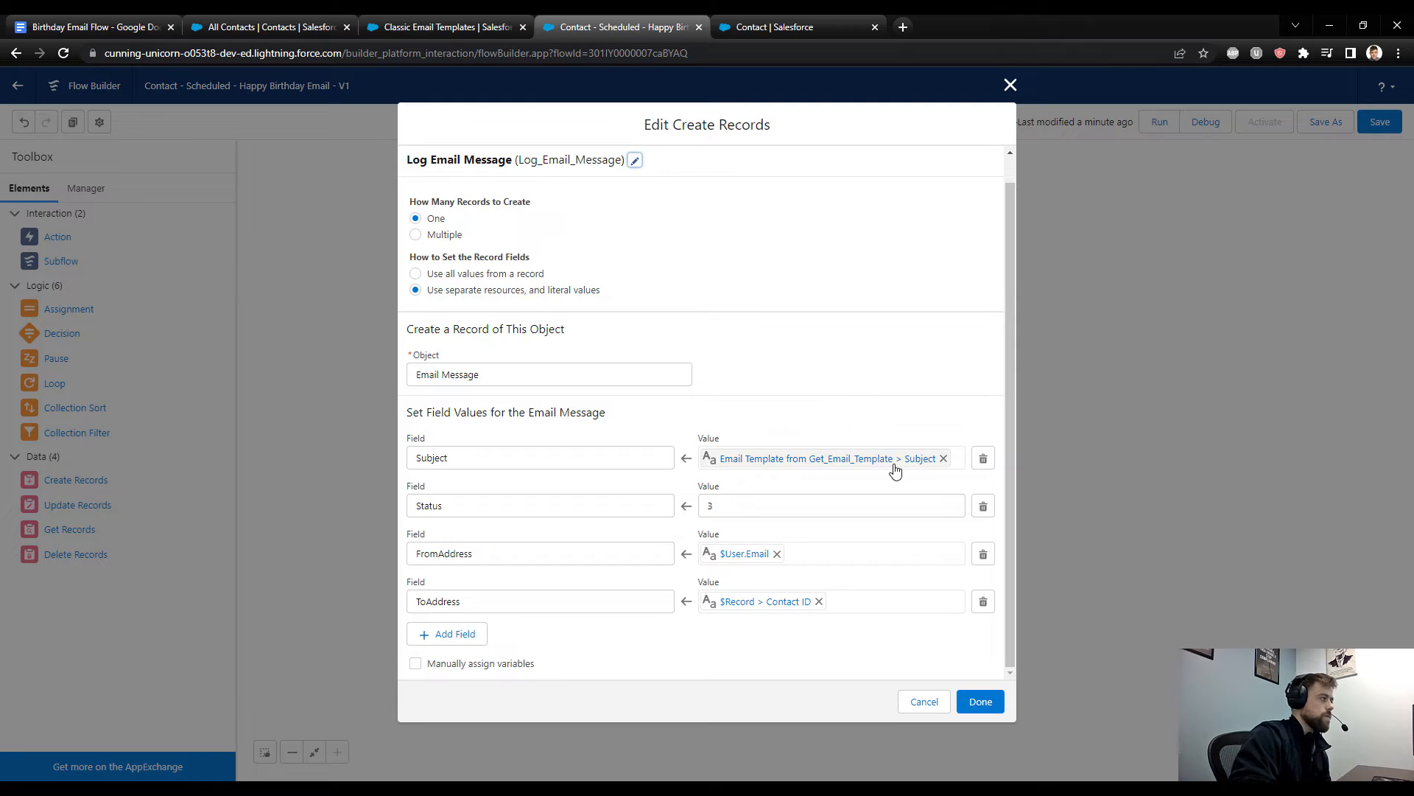
# Step: Close the Log Email Message element and start a new Text Template resource with the API name EmailBody
pyautogui.click(968, 707)
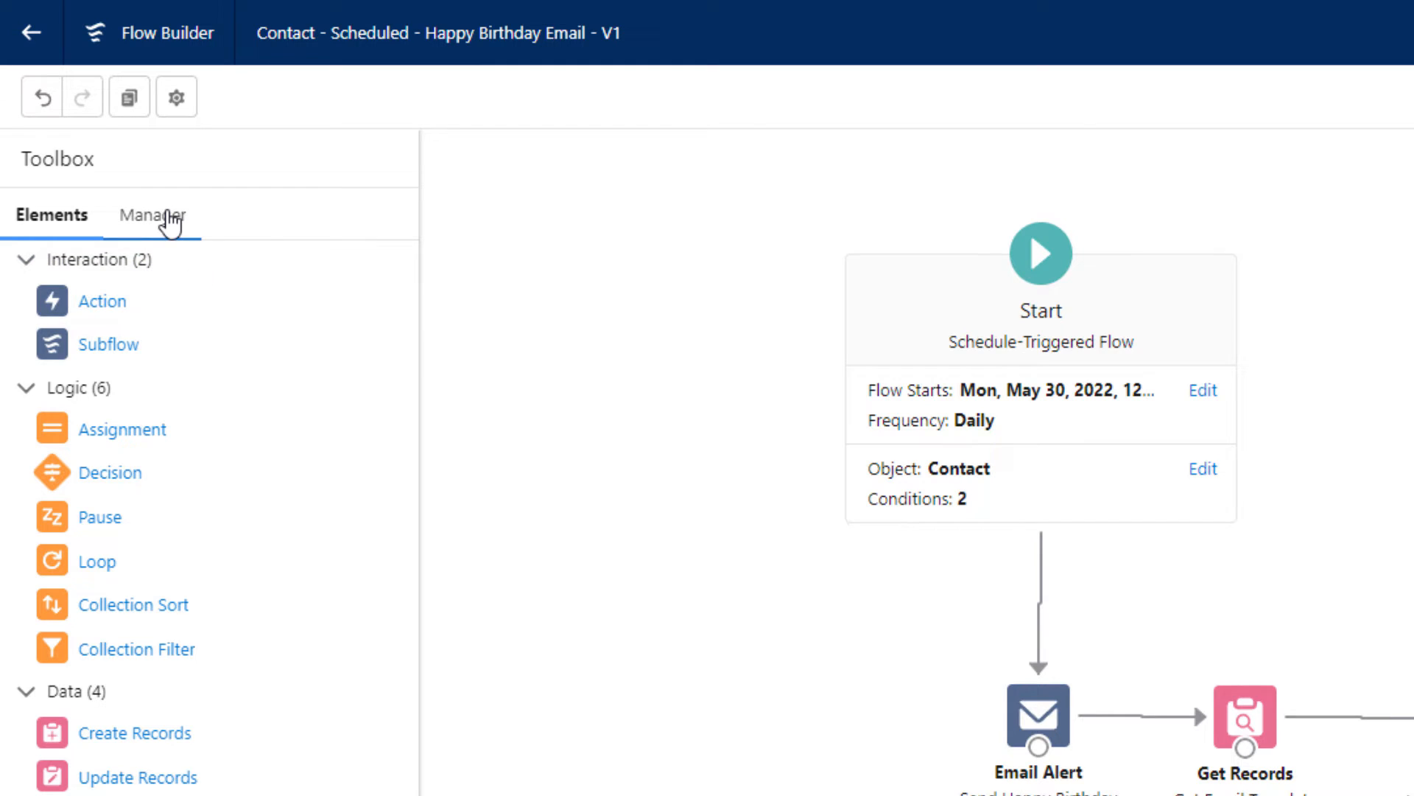
pyautogui.click(171, 220)
pyautogui.click(146, 330)
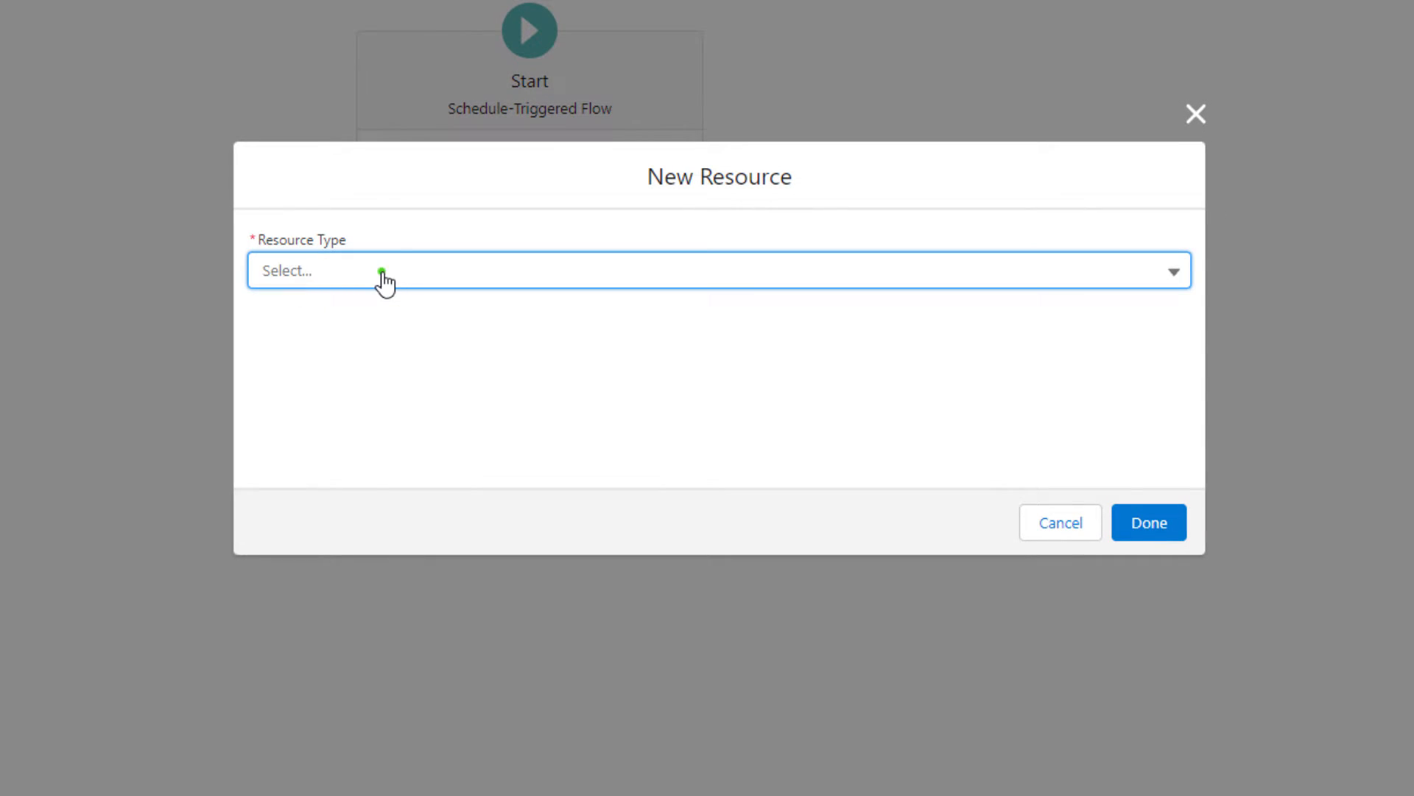
pyautogui.click(383, 279)
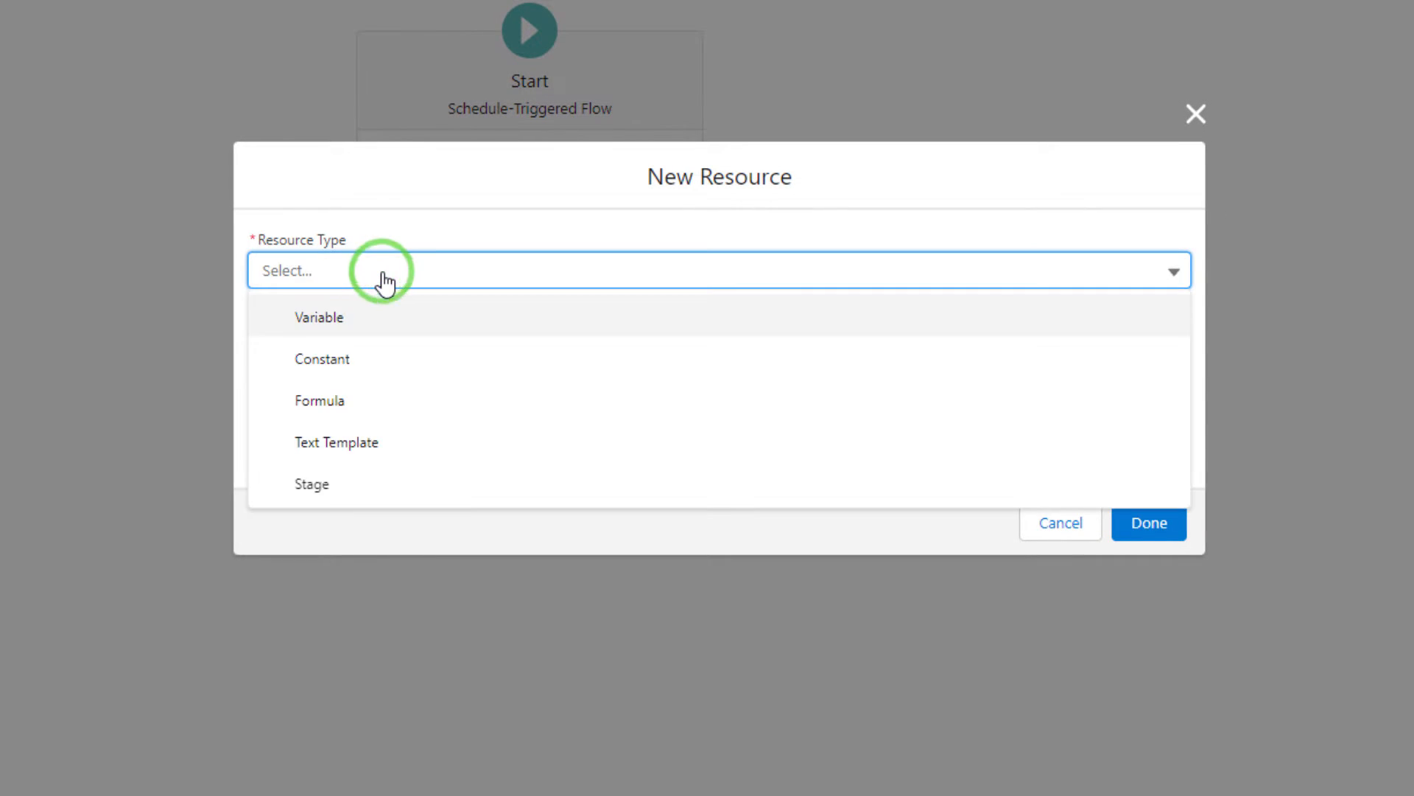
pyautogui.click(364, 467)
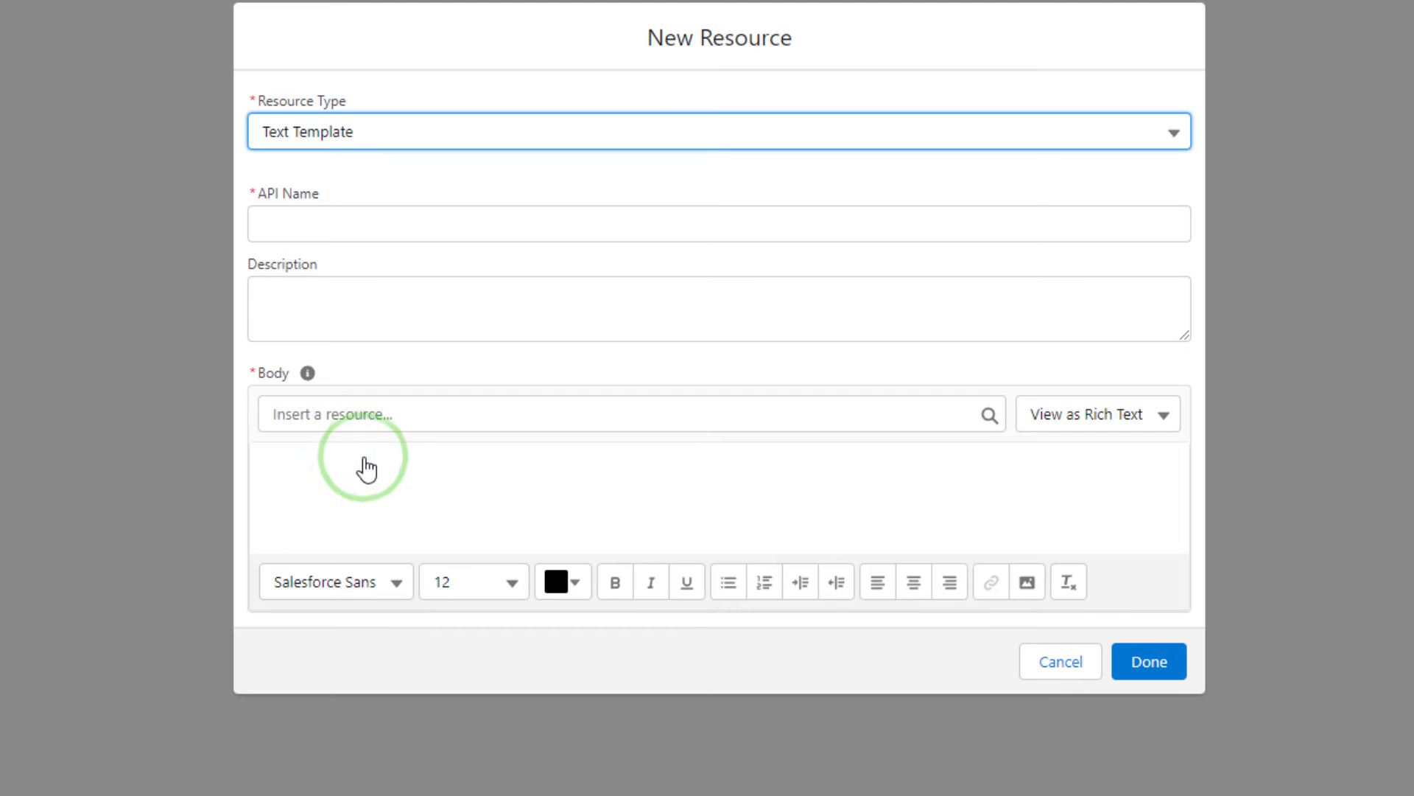
pyautogui.click(293, 225)
pyautogui.write('E')
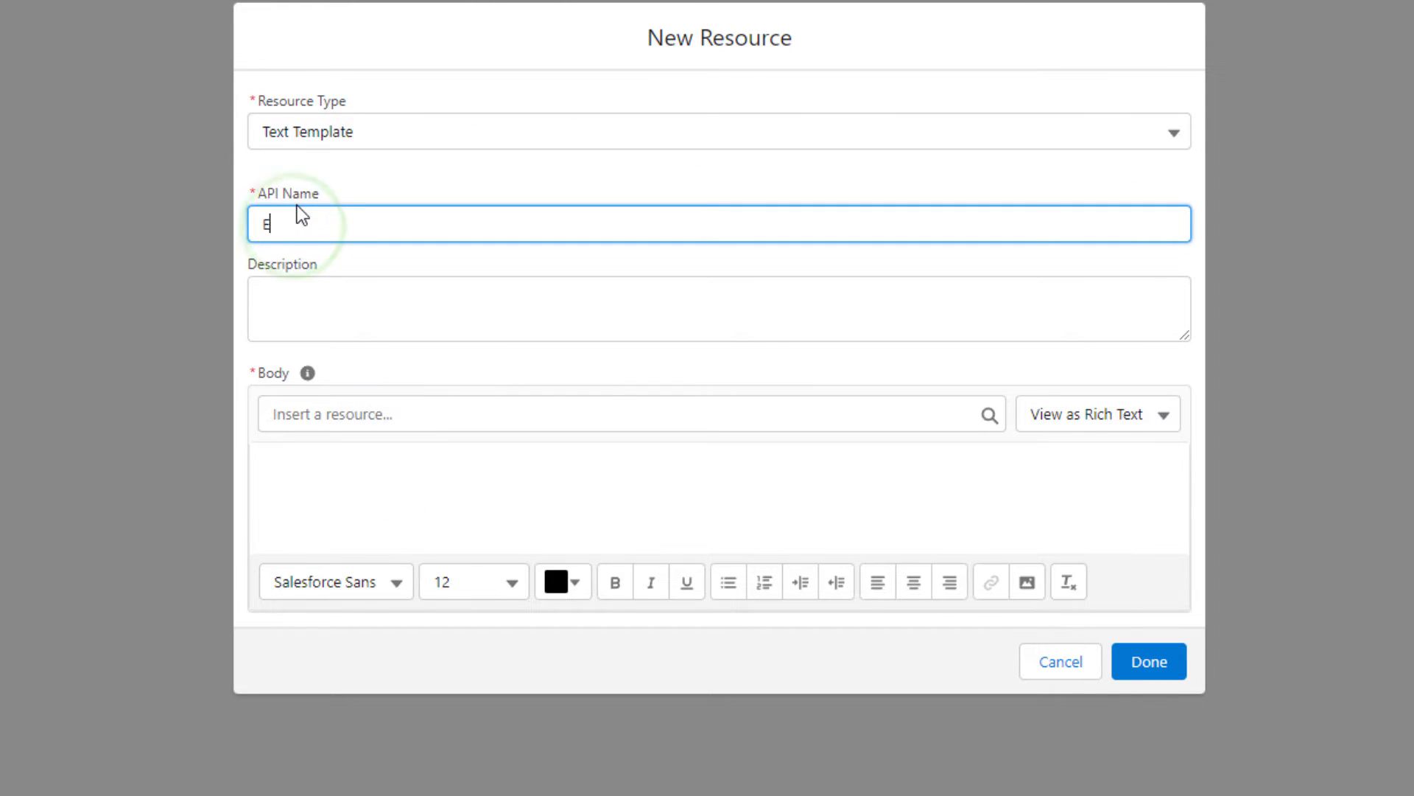
pyautogui.write('mailBod')
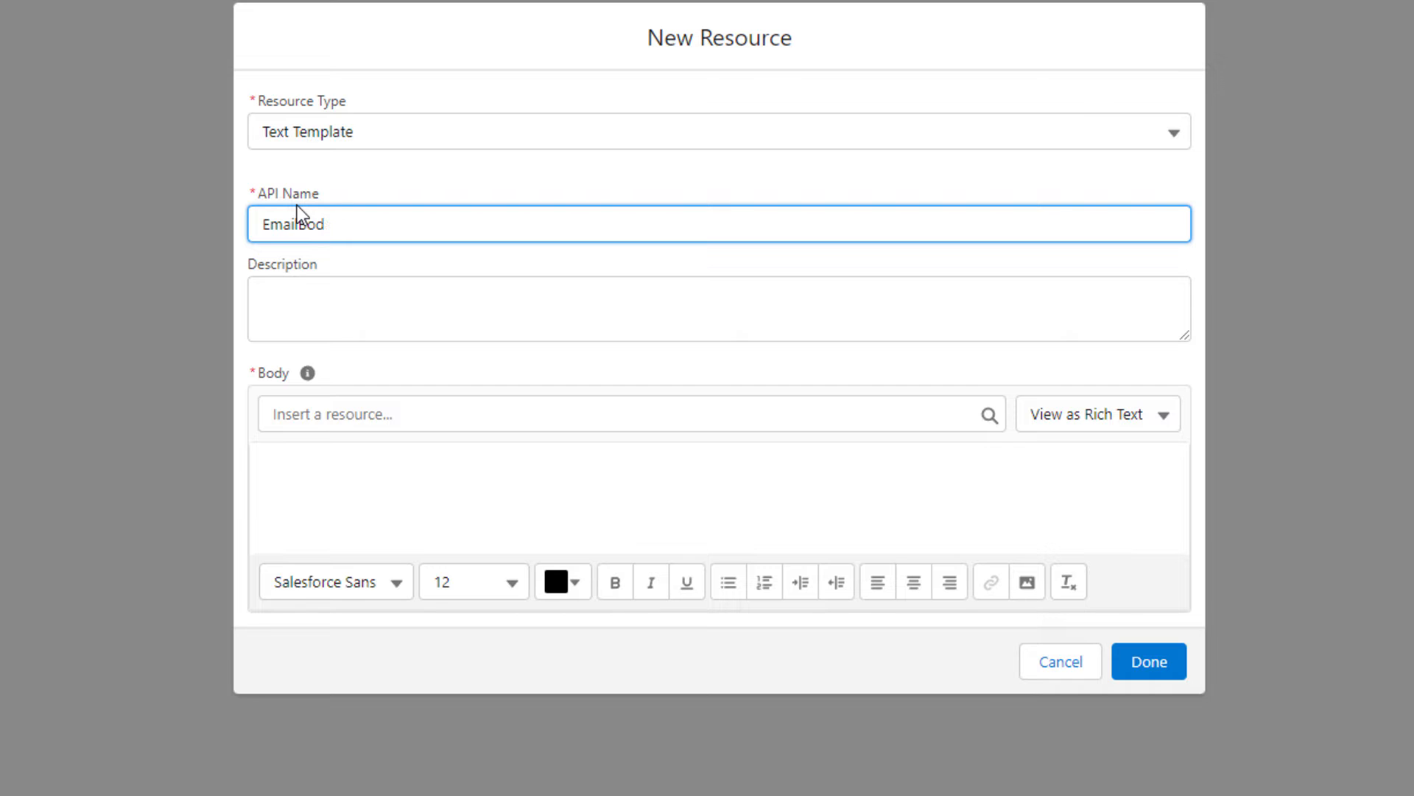
pyautogui.write('y')
# Step: Switch the EmailBody template's body to plain text, paste the birthday email text into it and enlarge the body box
pyautogui.click(818, 507)
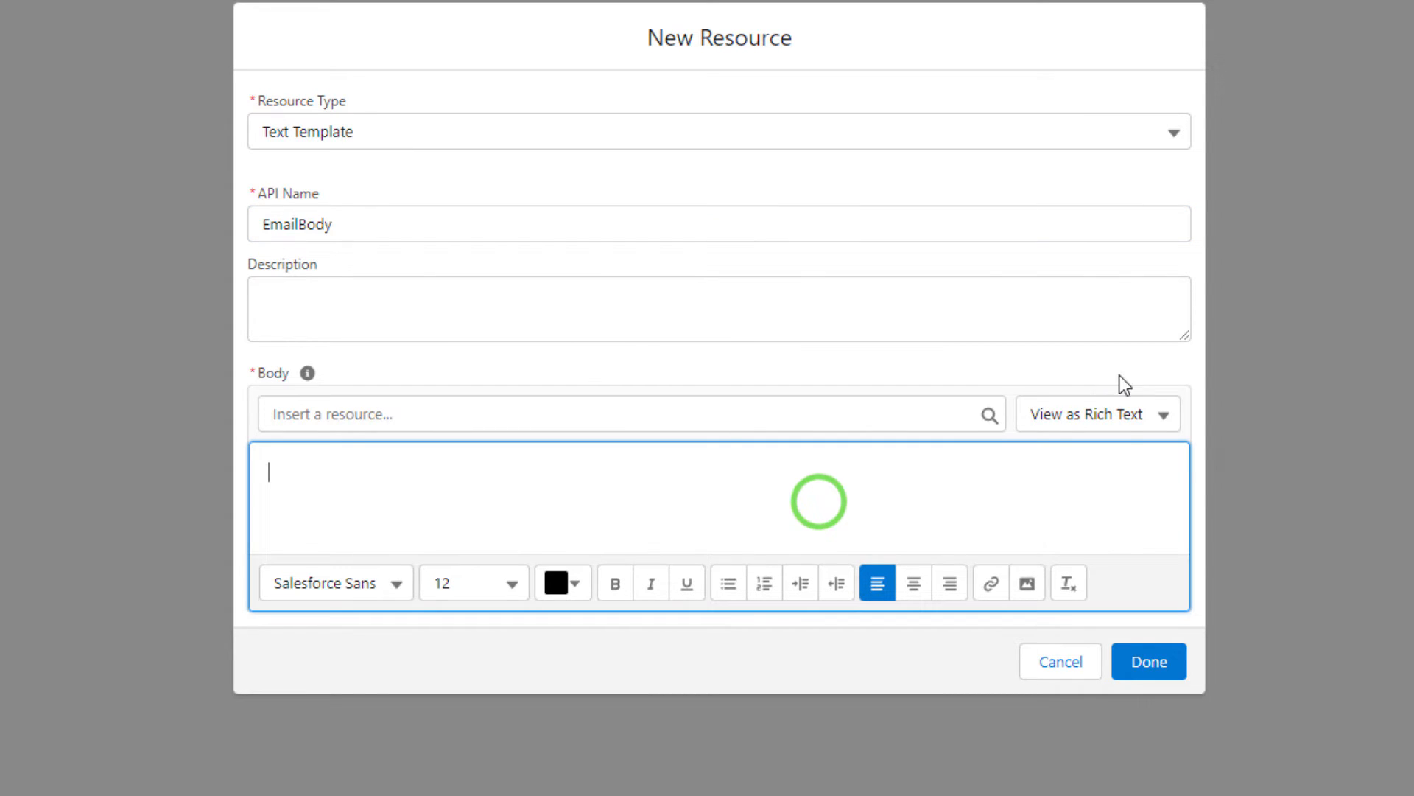
pyautogui.click(1123, 421)
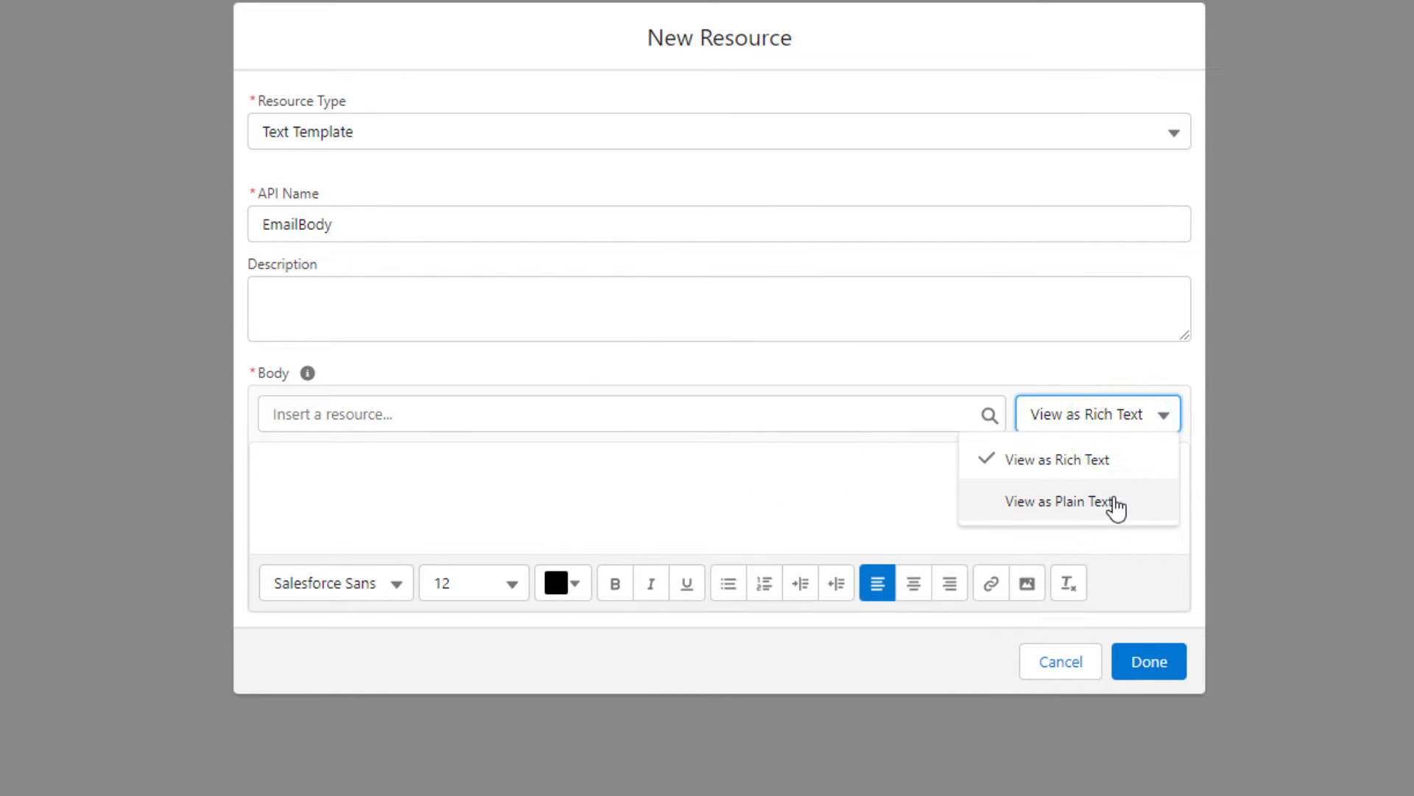
pyautogui.click(1116, 506)
pyautogui.click(573, 547)
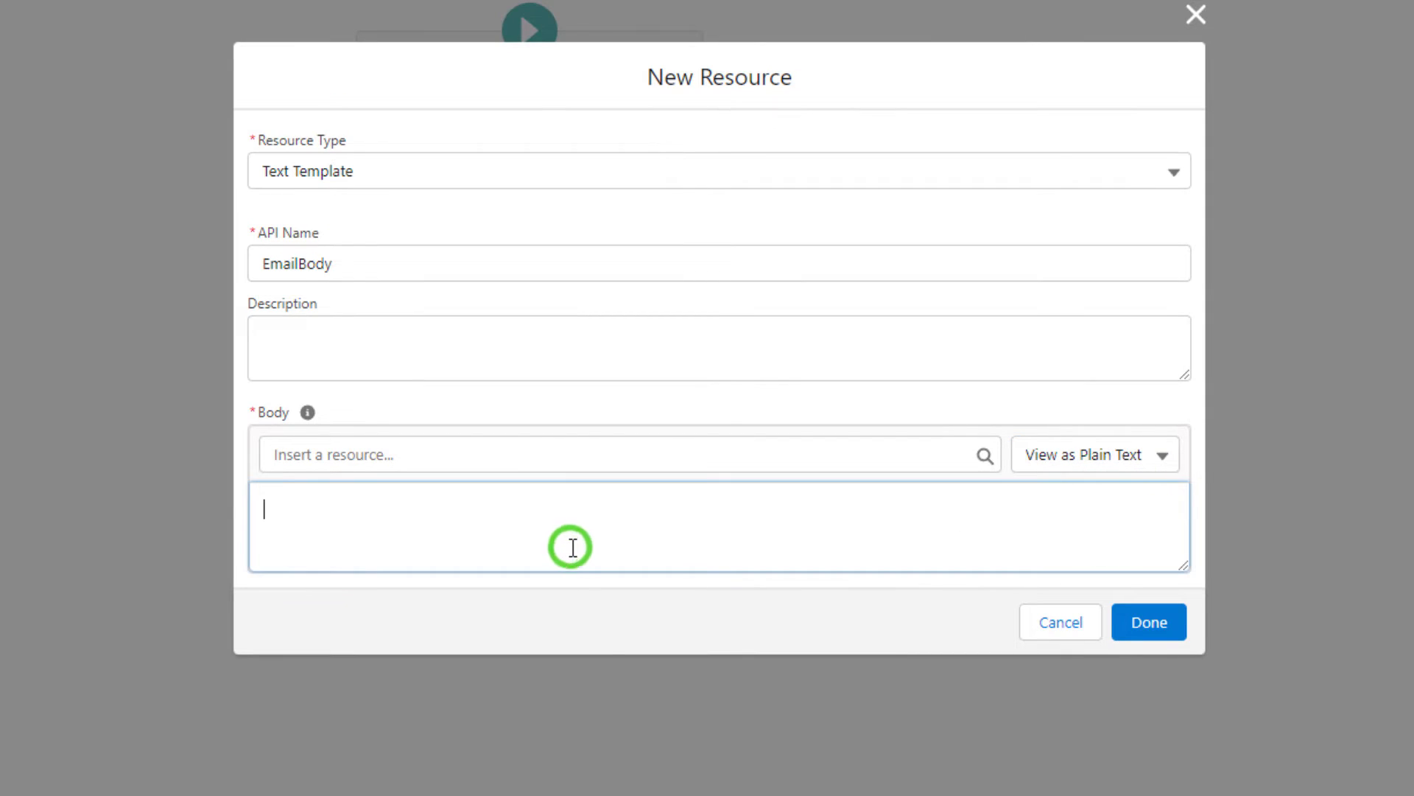
pyautogui.hotkey('ctrl', 'v')
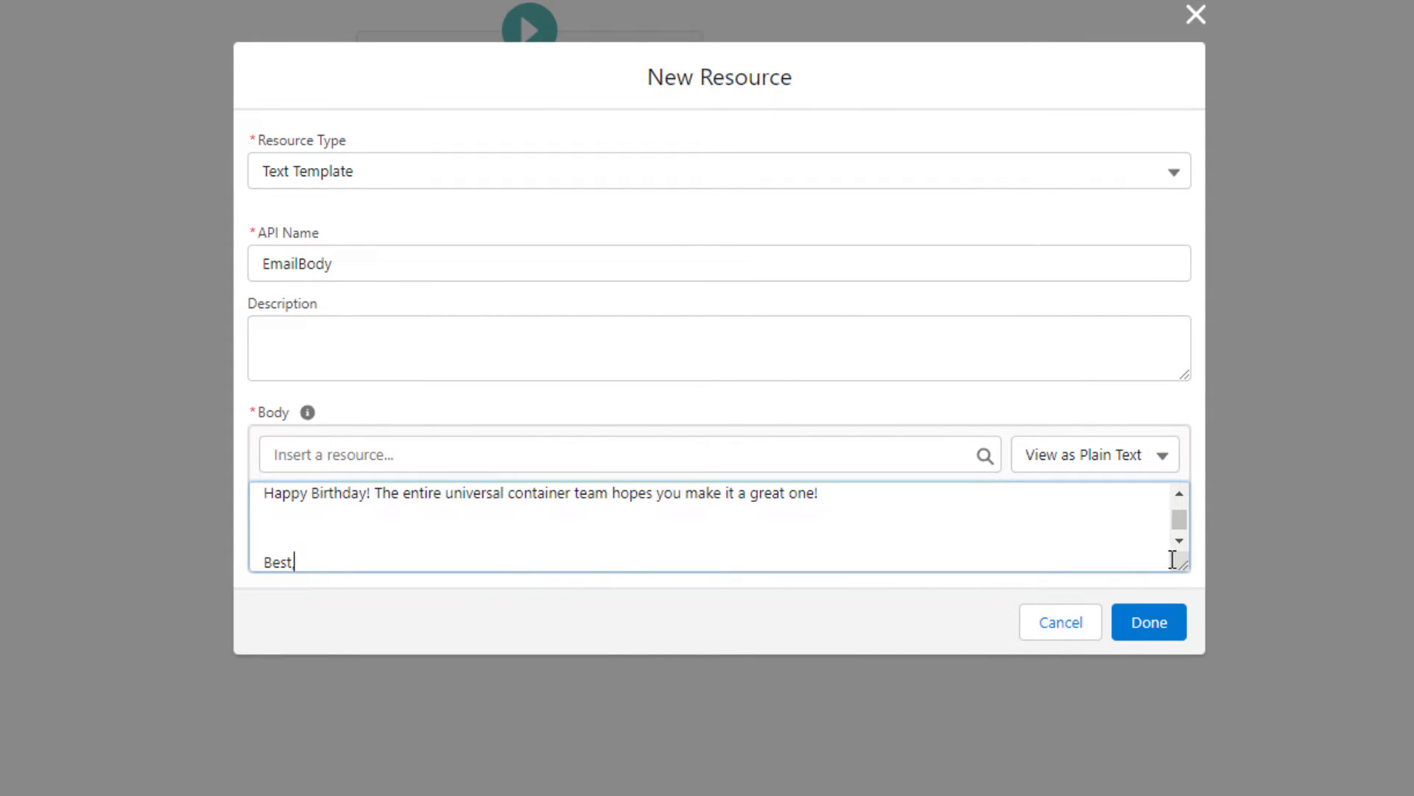
pyautogui.moveTo(1173, 560); pyautogui.dragTo(1171, 766)
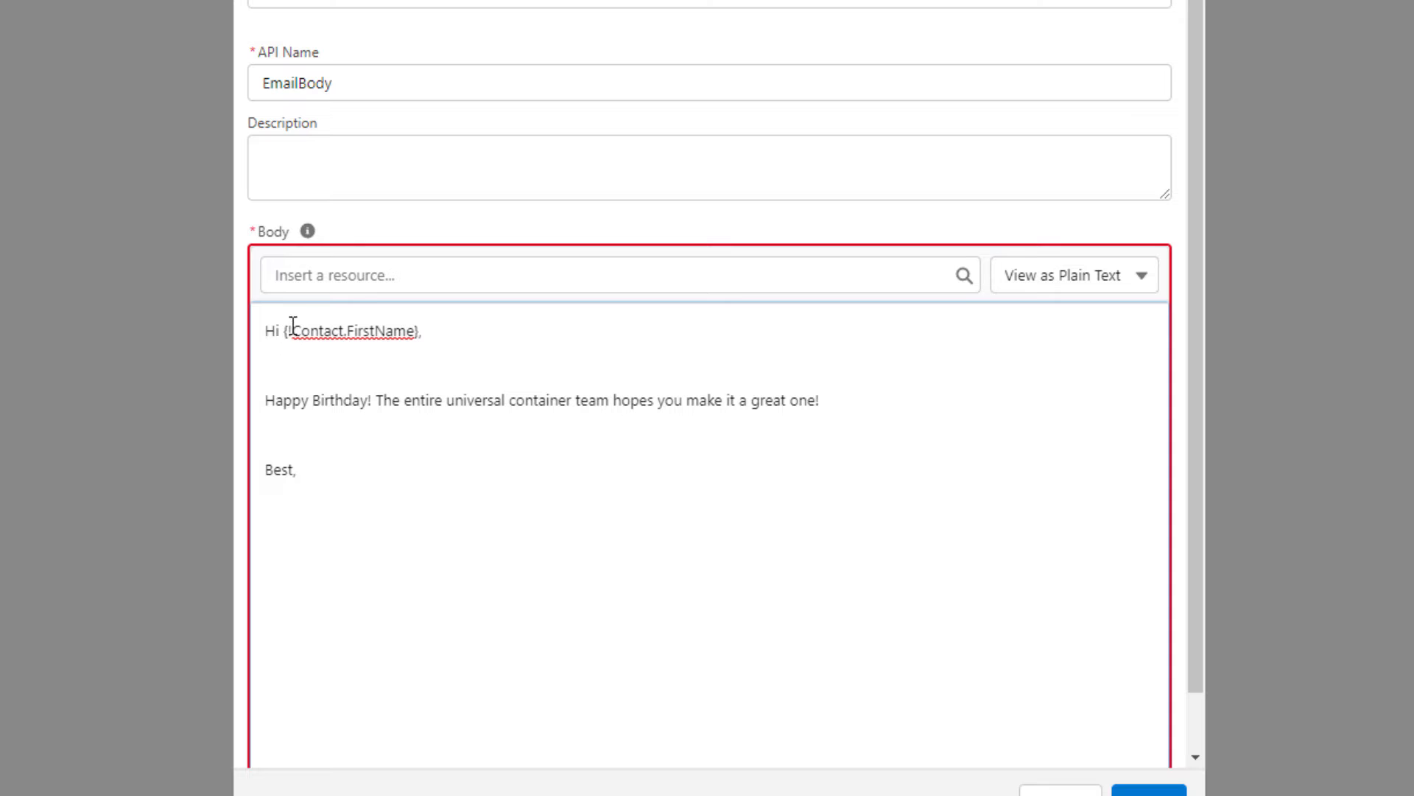
# Step: Delete the Contact.FirstName merge field from the greeting line of the EmailBody text
pyautogui.click(286, 329)
pyautogui.press('Delete')
pyautogui.press('Delete')
pyautogui.press('Delete')
pyautogui.press('Delete')
pyautogui.press('Delete')
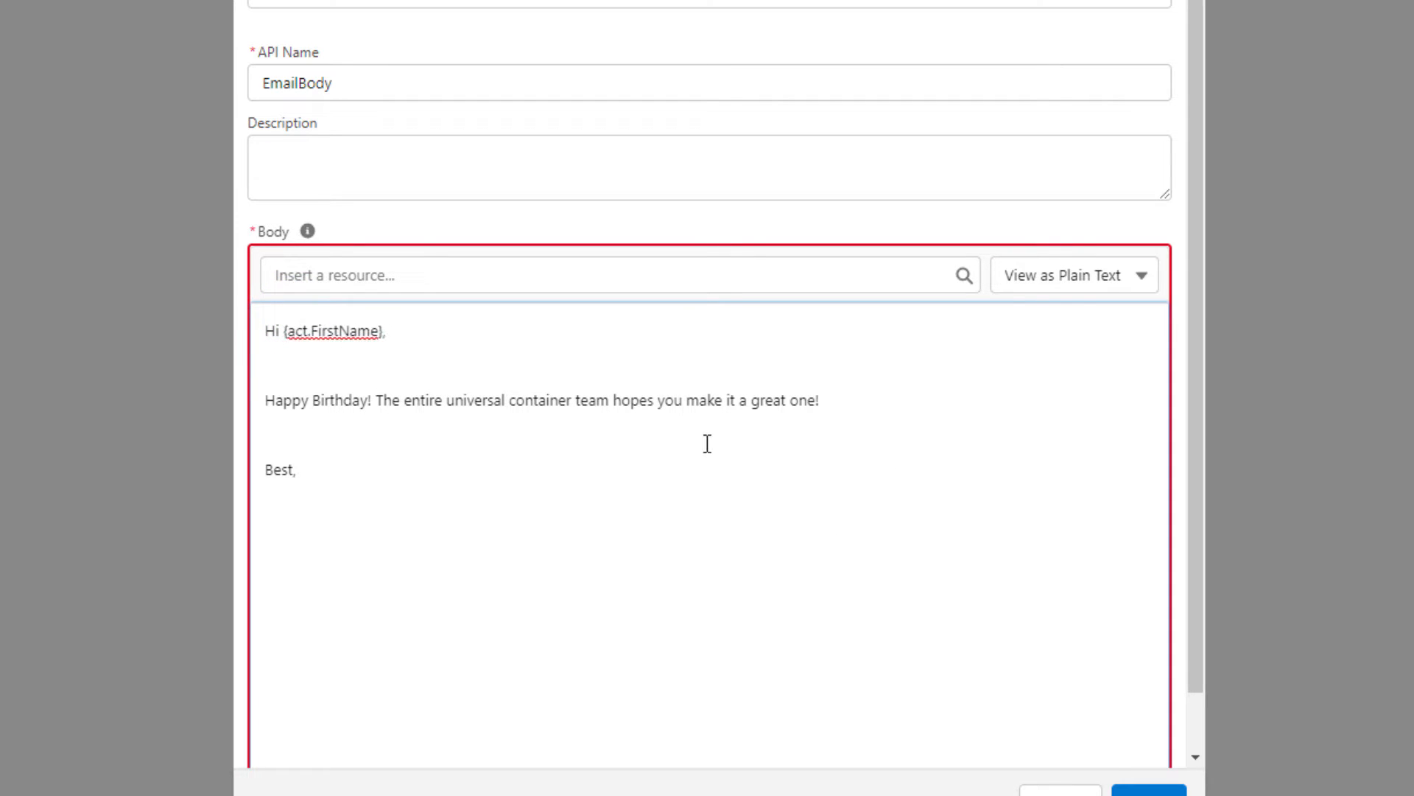
pyautogui.press('Delete')
pyautogui.press('Delete')
pyautogui.press('Delete')
pyautogui.press('Delete')
pyautogui.press('Delete')
pyautogui.press('Delete')
pyautogui.press('Delete')
pyautogui.press('Delete')
pyautogui.press('Delete')
pyautogui.press('Delete')
pyautogui.press('Delete')
pyautogui.press('Delete')
pyautogui.press('Delete')
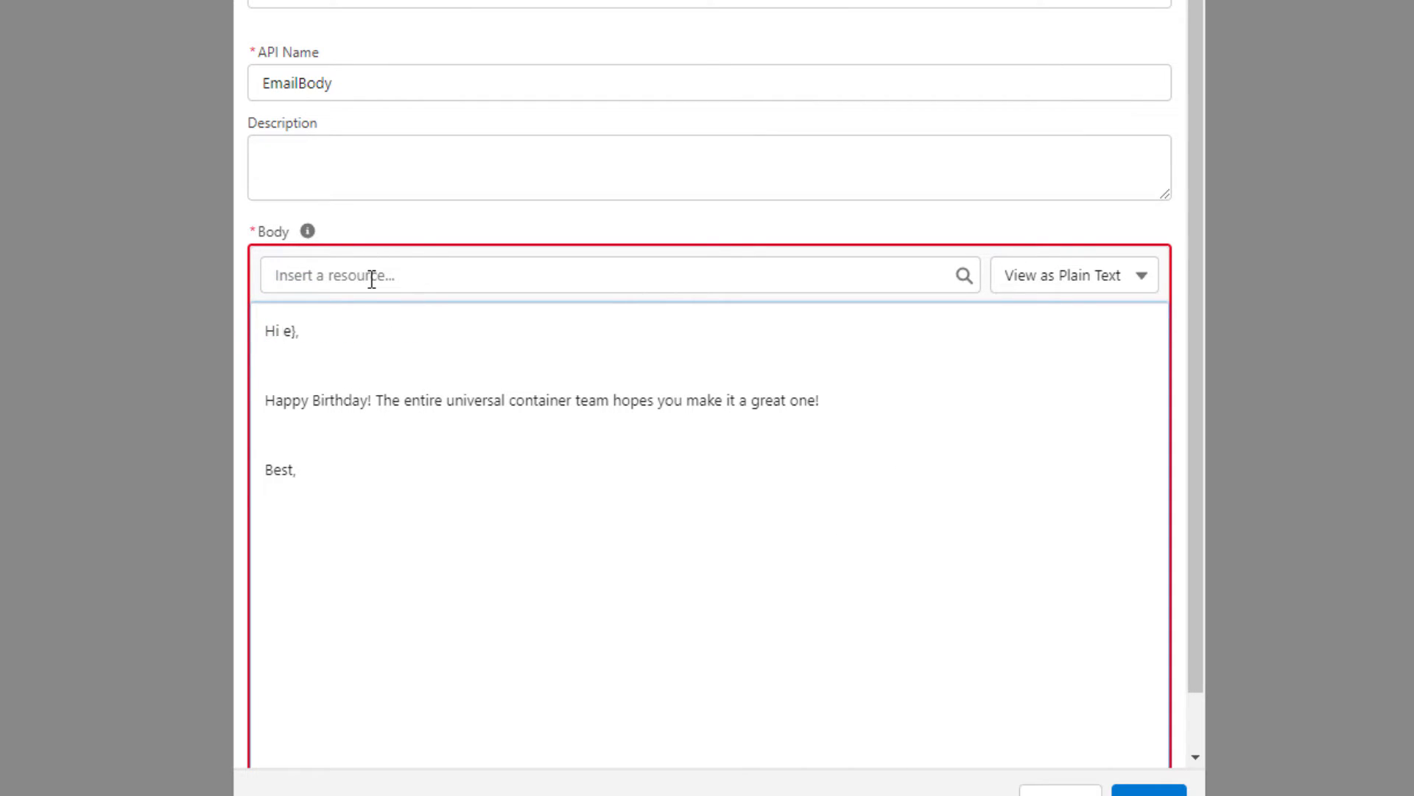
# Step: Insert the triggering contact's first name, {!$Record.FirstName}, after "Hi" in the EmailBody greeting
pyautogui.click(370, 277)
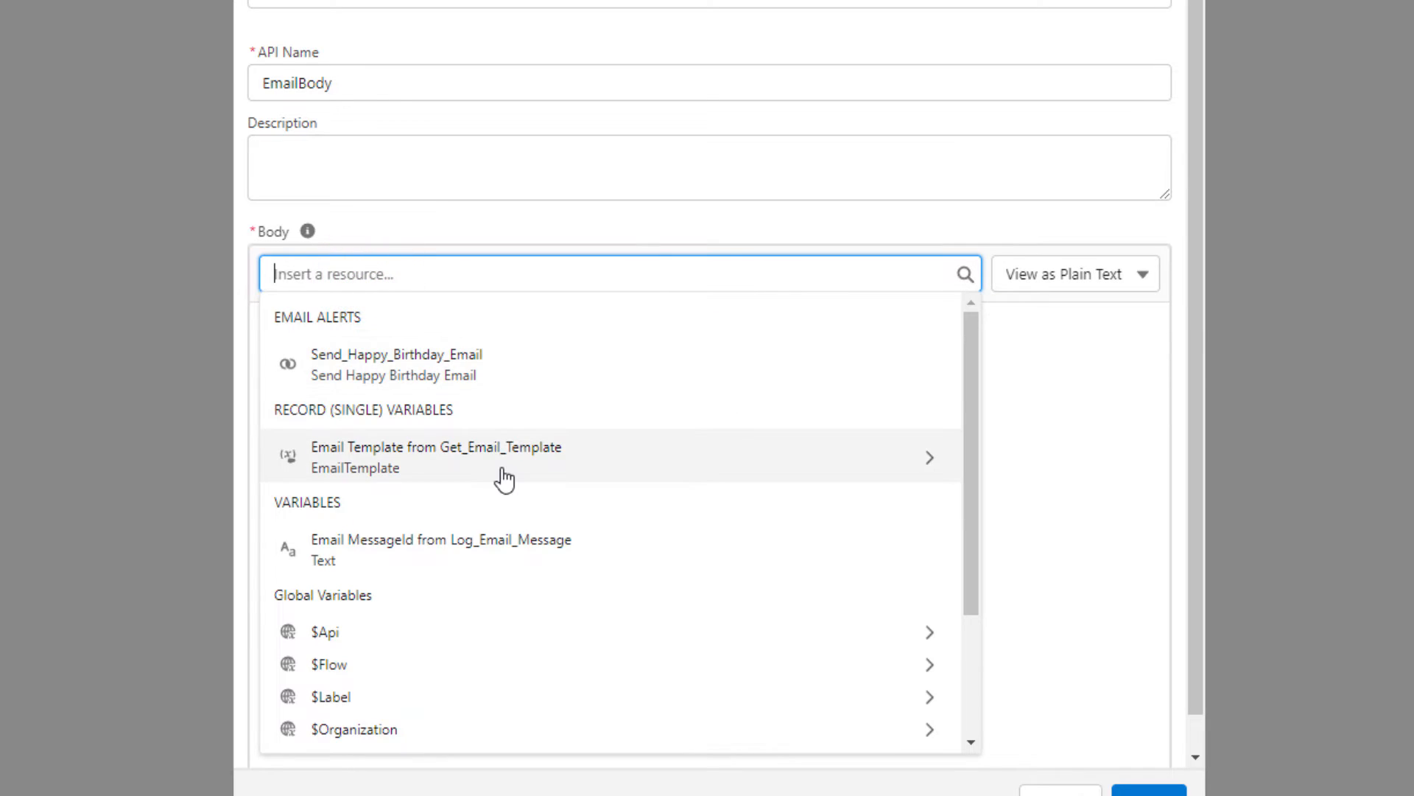
pyautogui.scroll(-2, 506, 472)
pyautogui.scroll(-1, 504, 467)
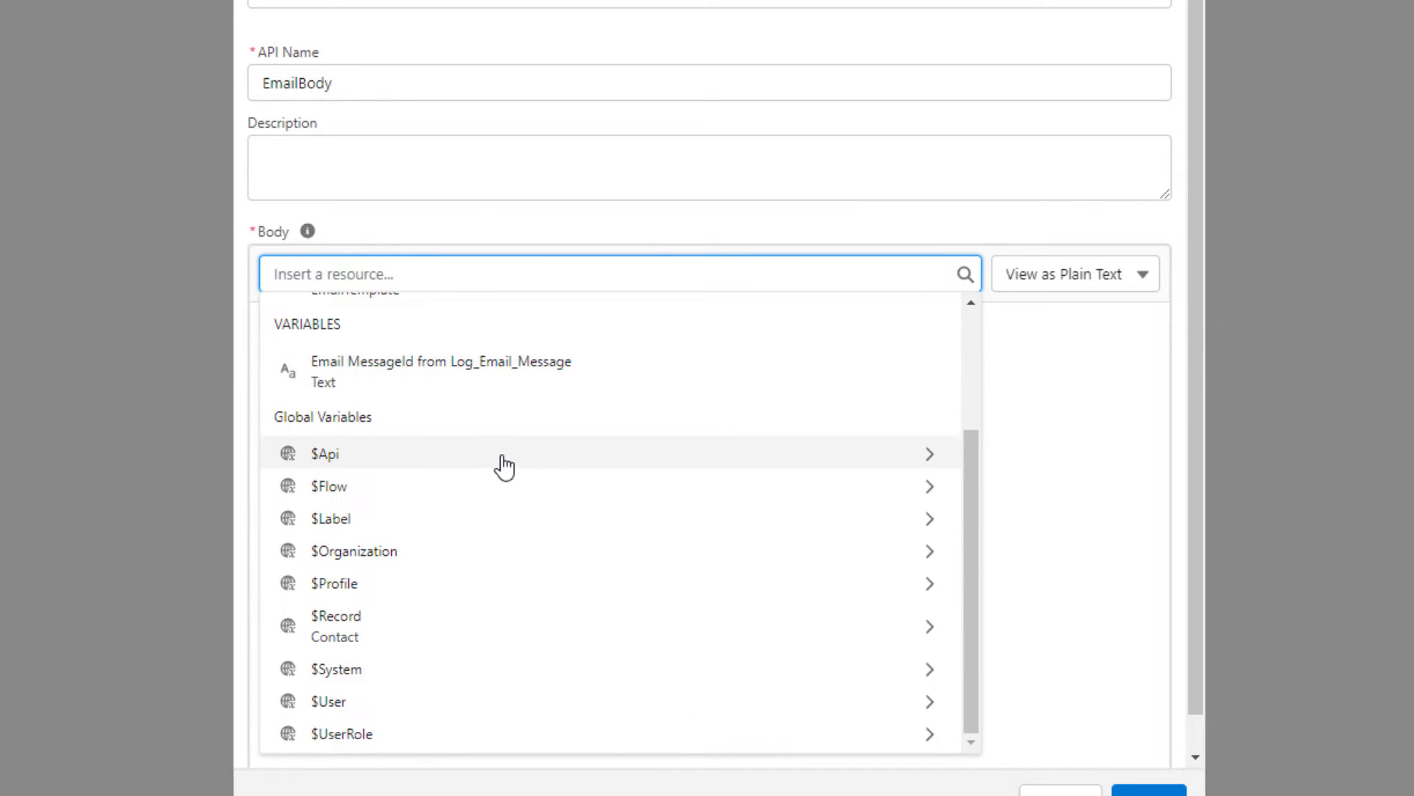
pyautogui.click(405, 633)
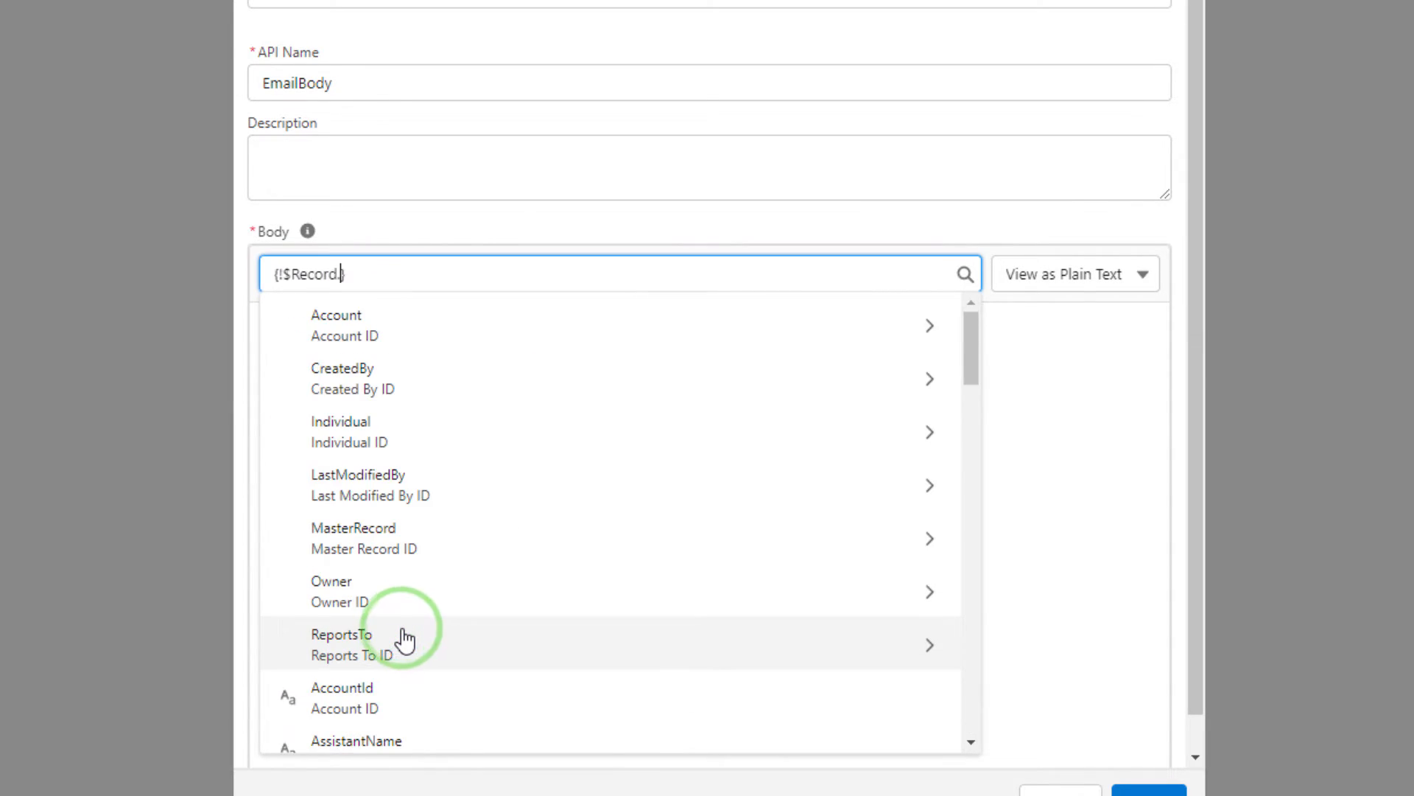
pyautogui.scroll(-12, 507, 545)
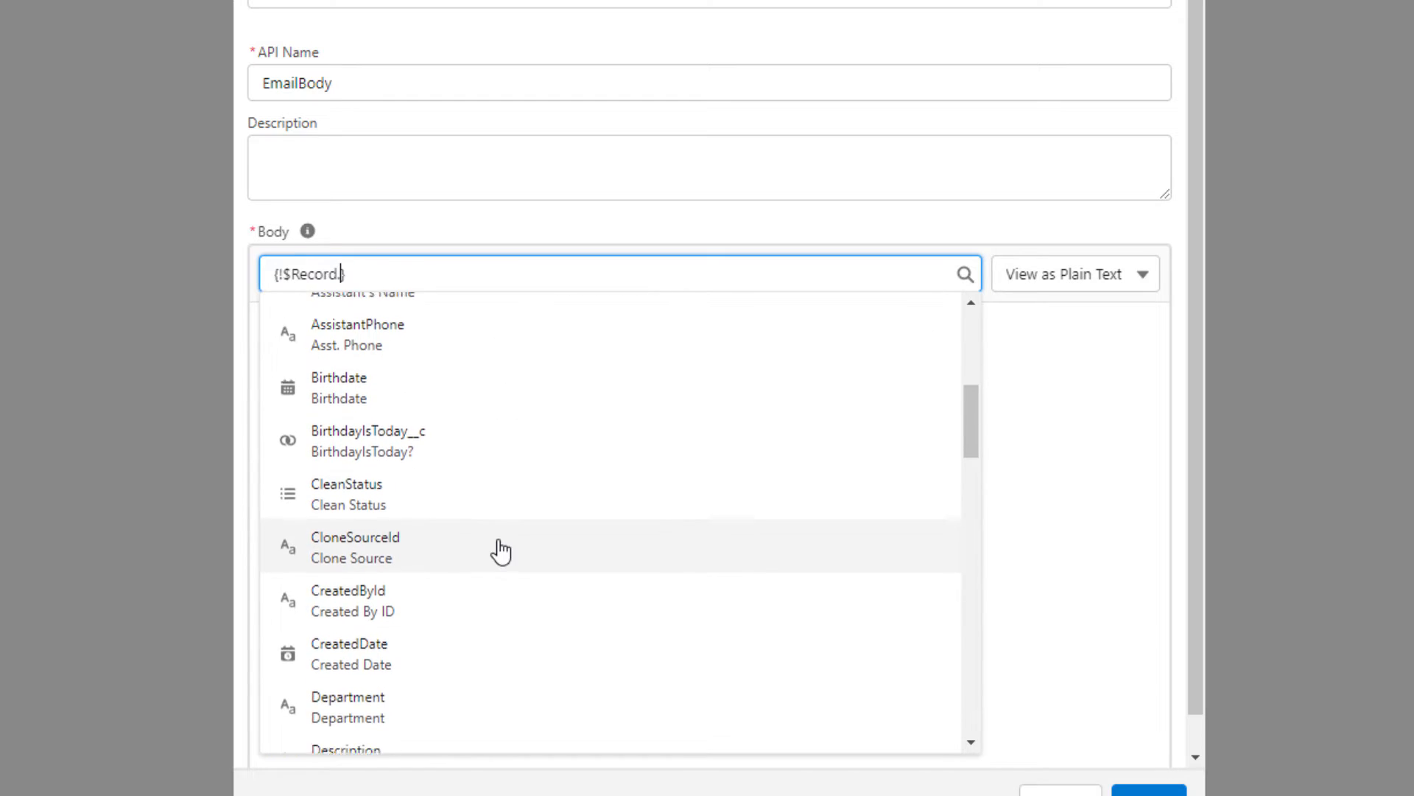
pyautogui.scroll(-1, 501, 551)
pyautogui.click(442, 577)
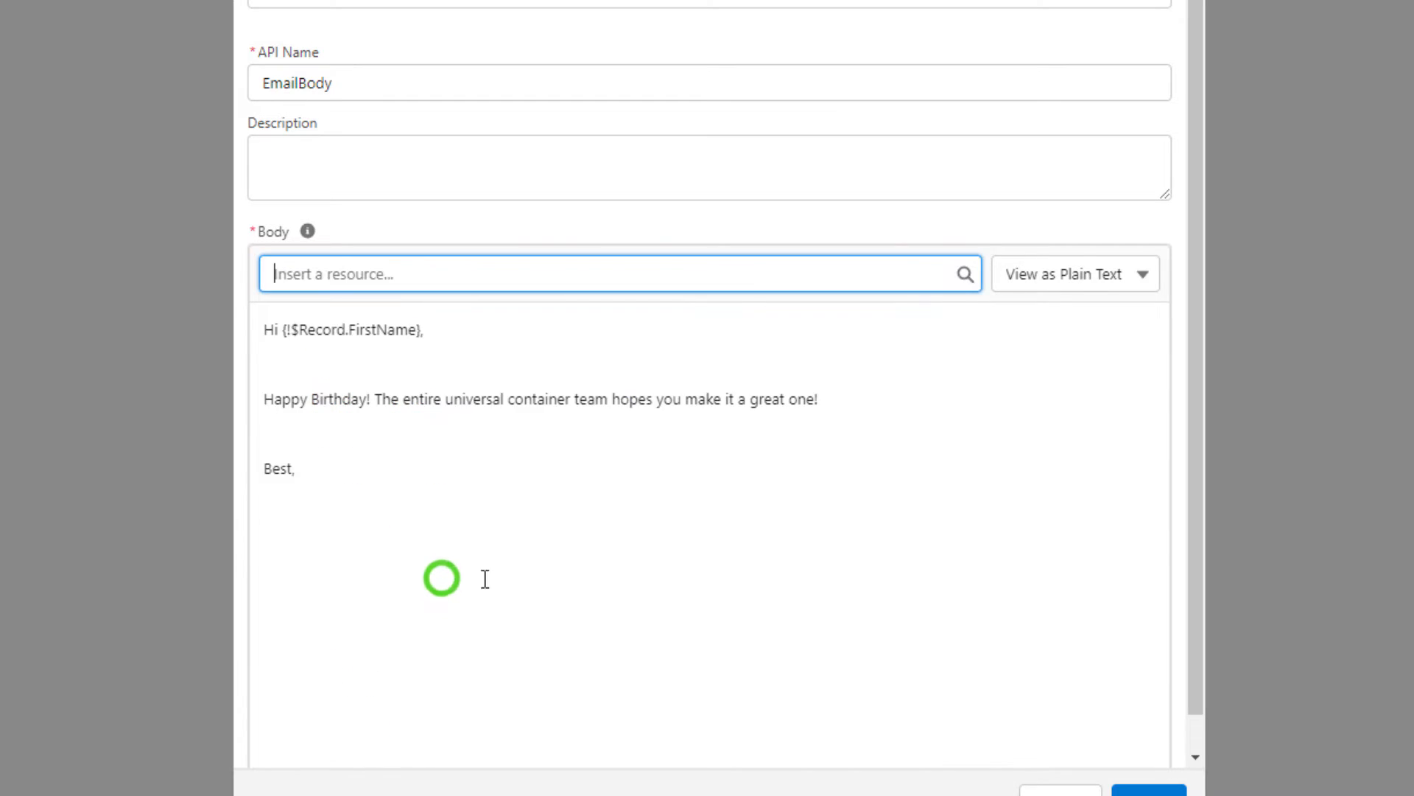
# Step: Finish the EmailBody text template and save the flow
pyautogui.click(821, 578)
pyautogui.click(1149, 759)
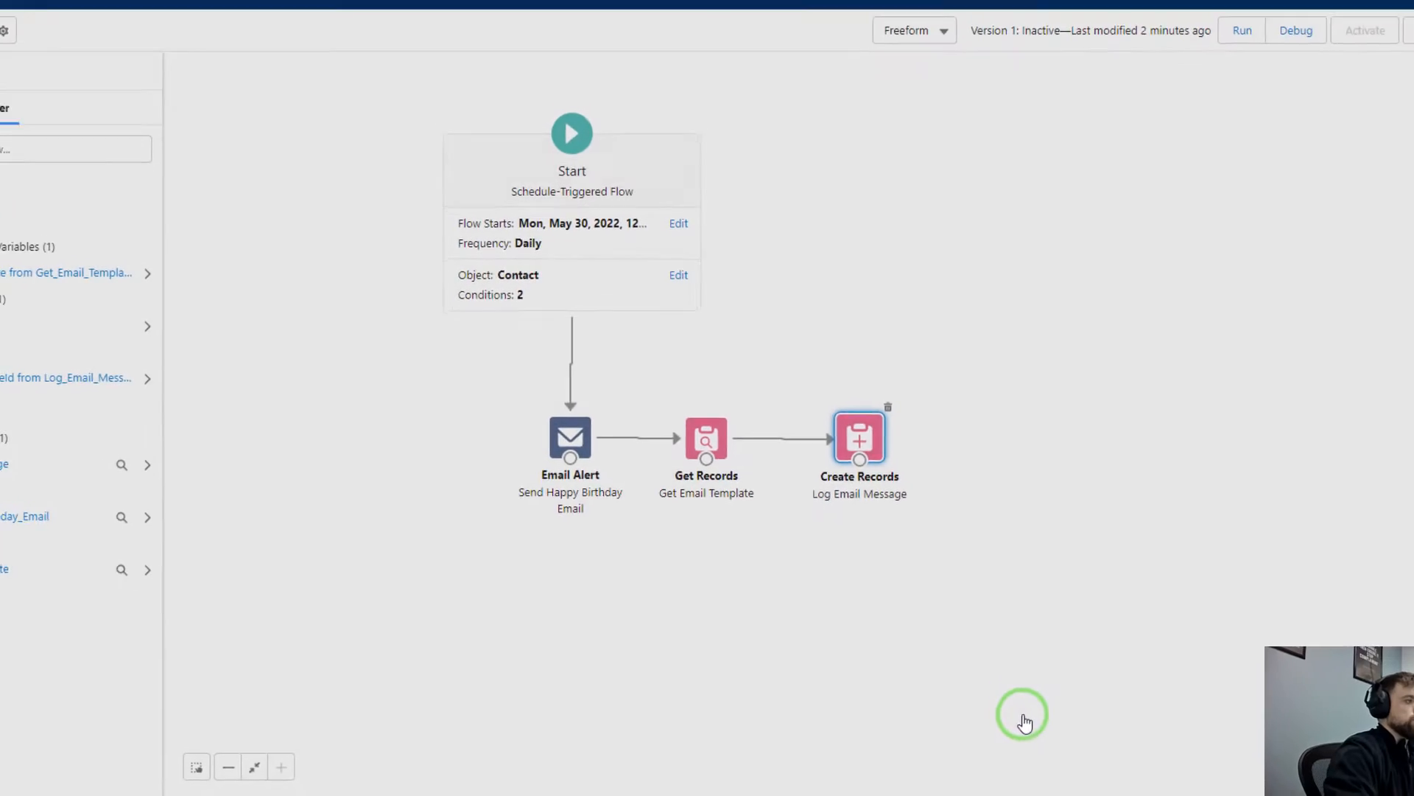
pyautogui.click(1382, 123)
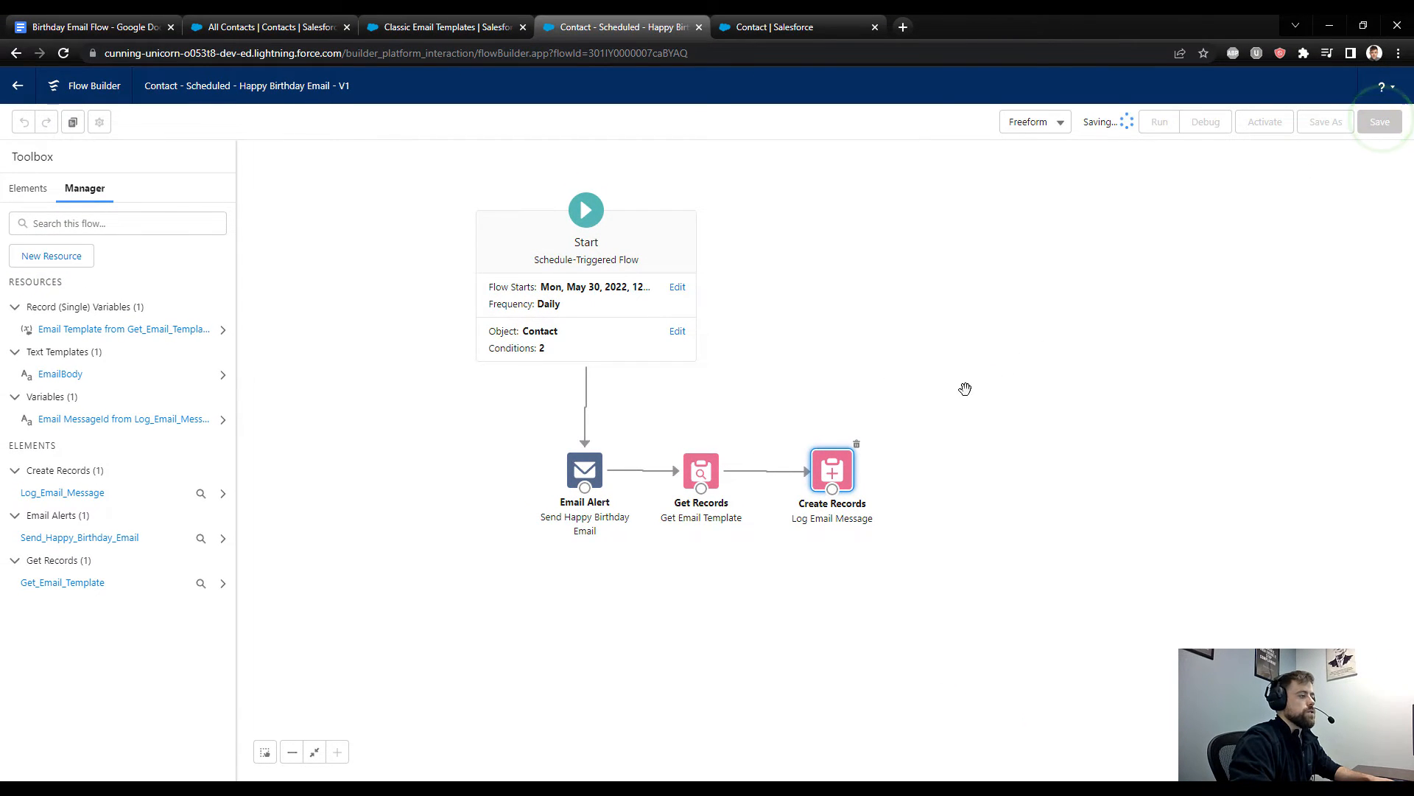
# Step: Open the Log Email Message element and add TextBody as another field of the Email Message record
pyautogui.doubleClick(852, 467)
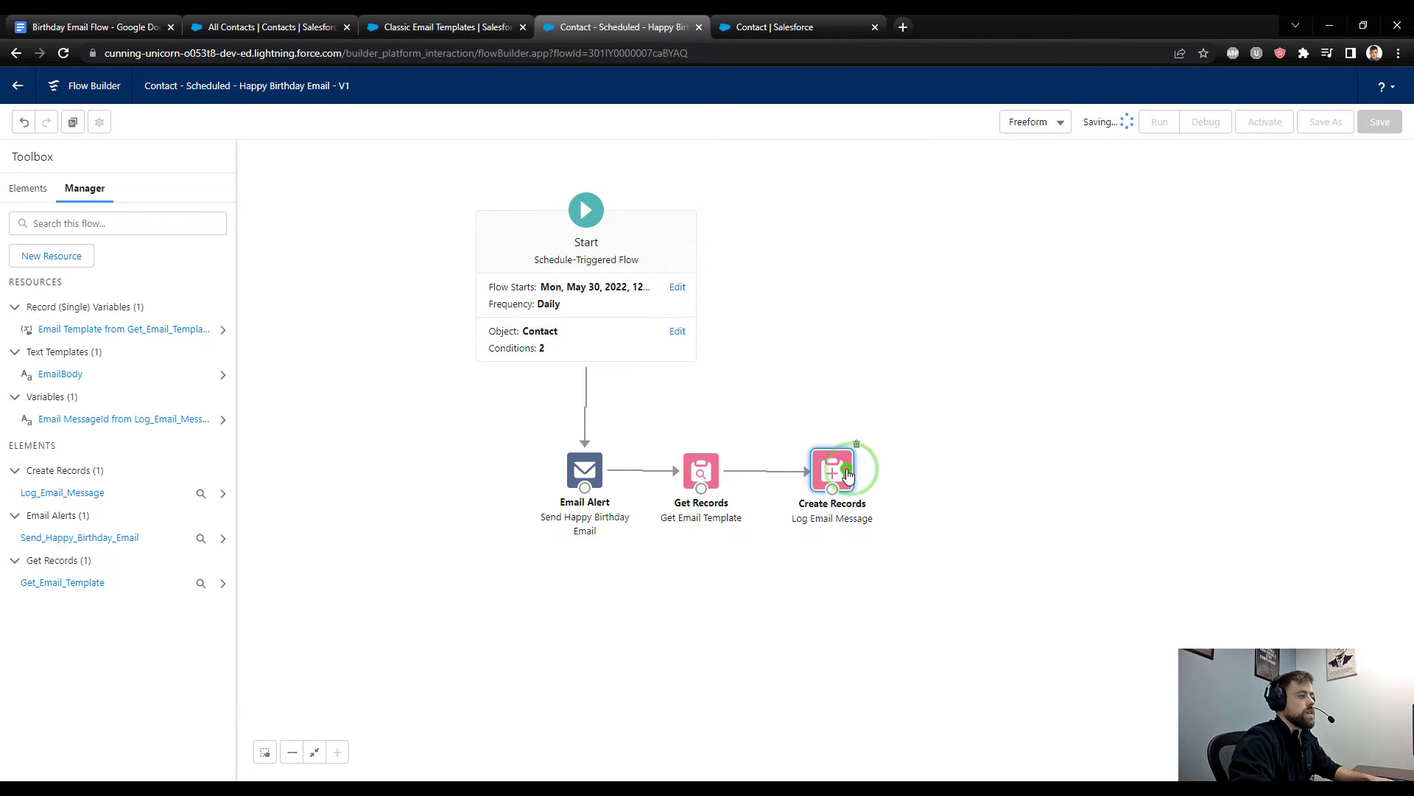
pyautogui.scroll(-1, 608, 520)
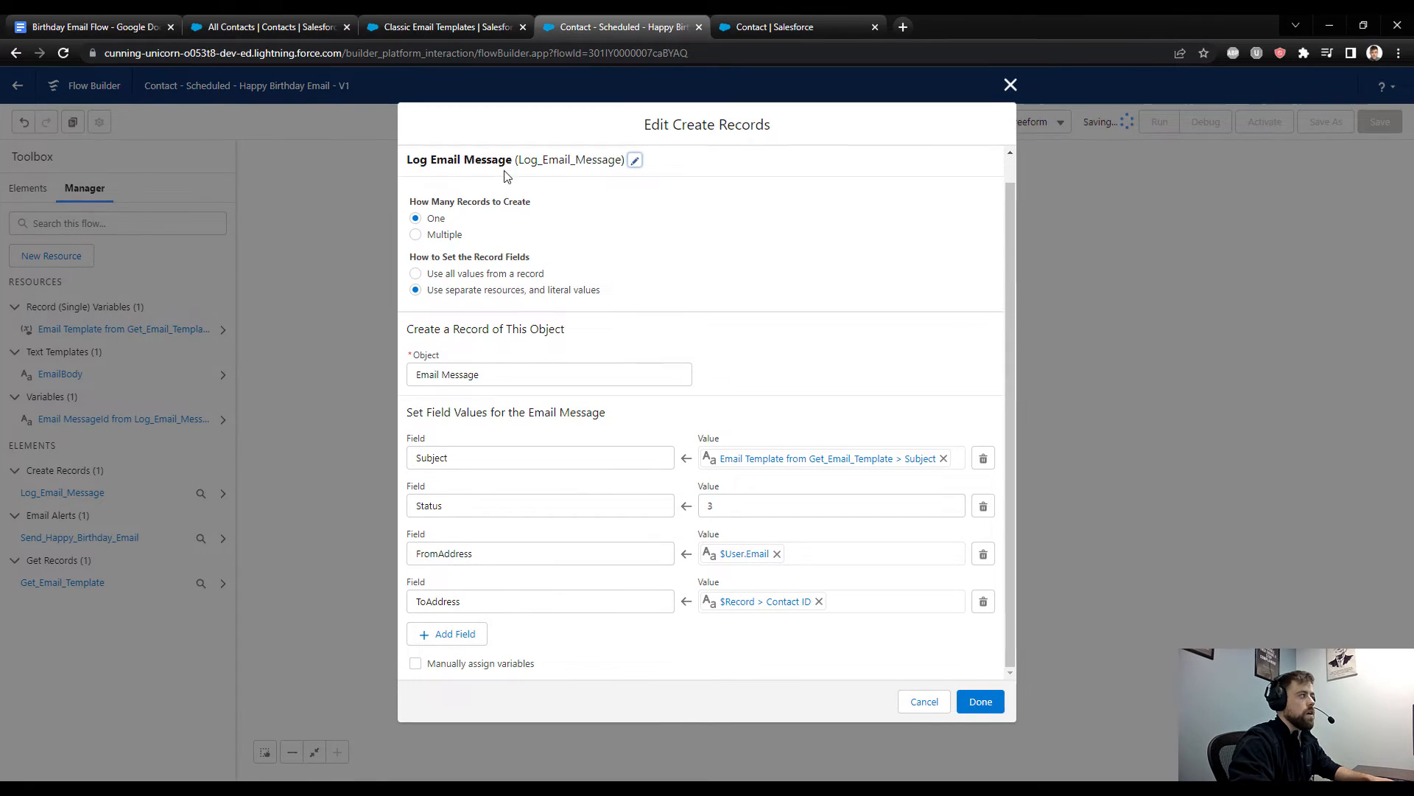
pyautogui.click(464, 630)
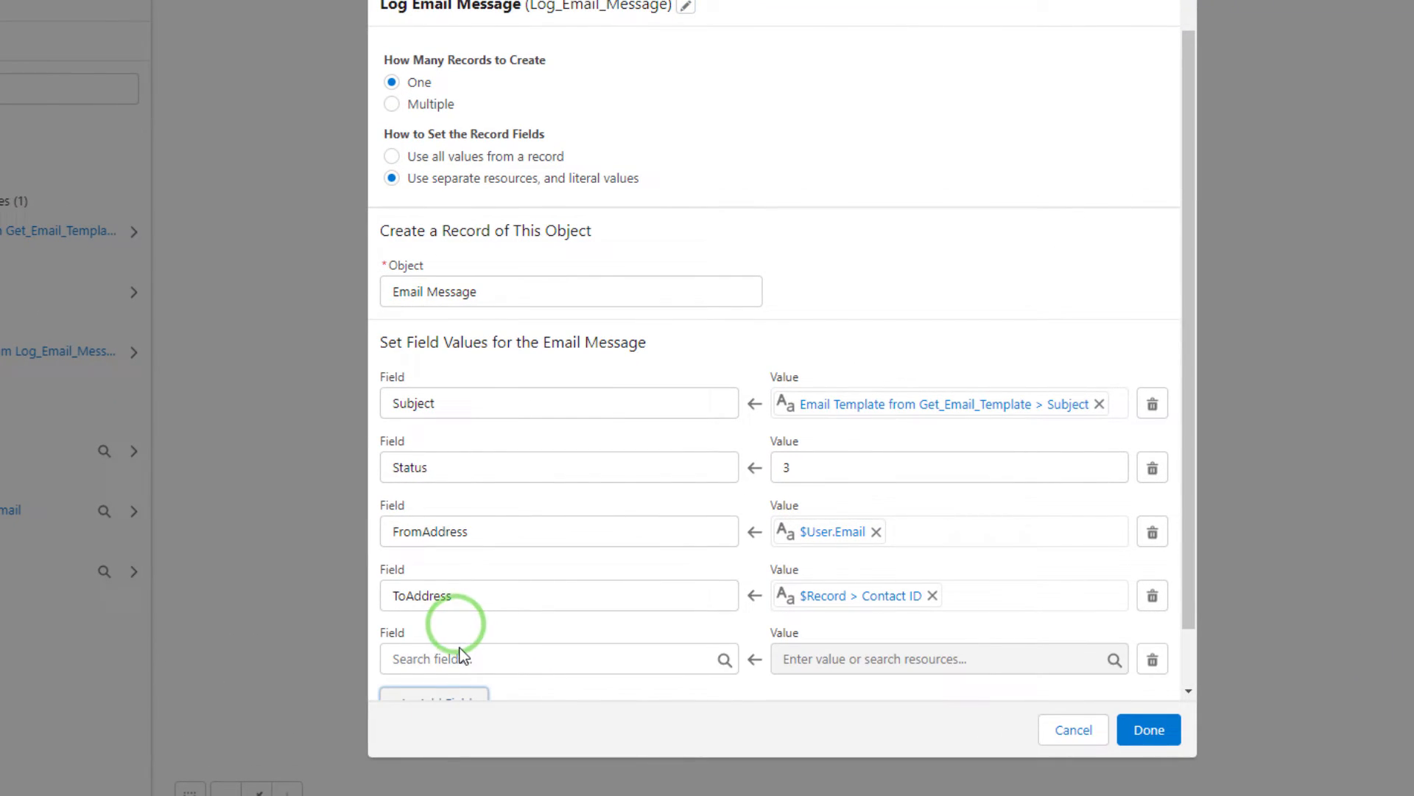
pyautogui.click(461, 656)
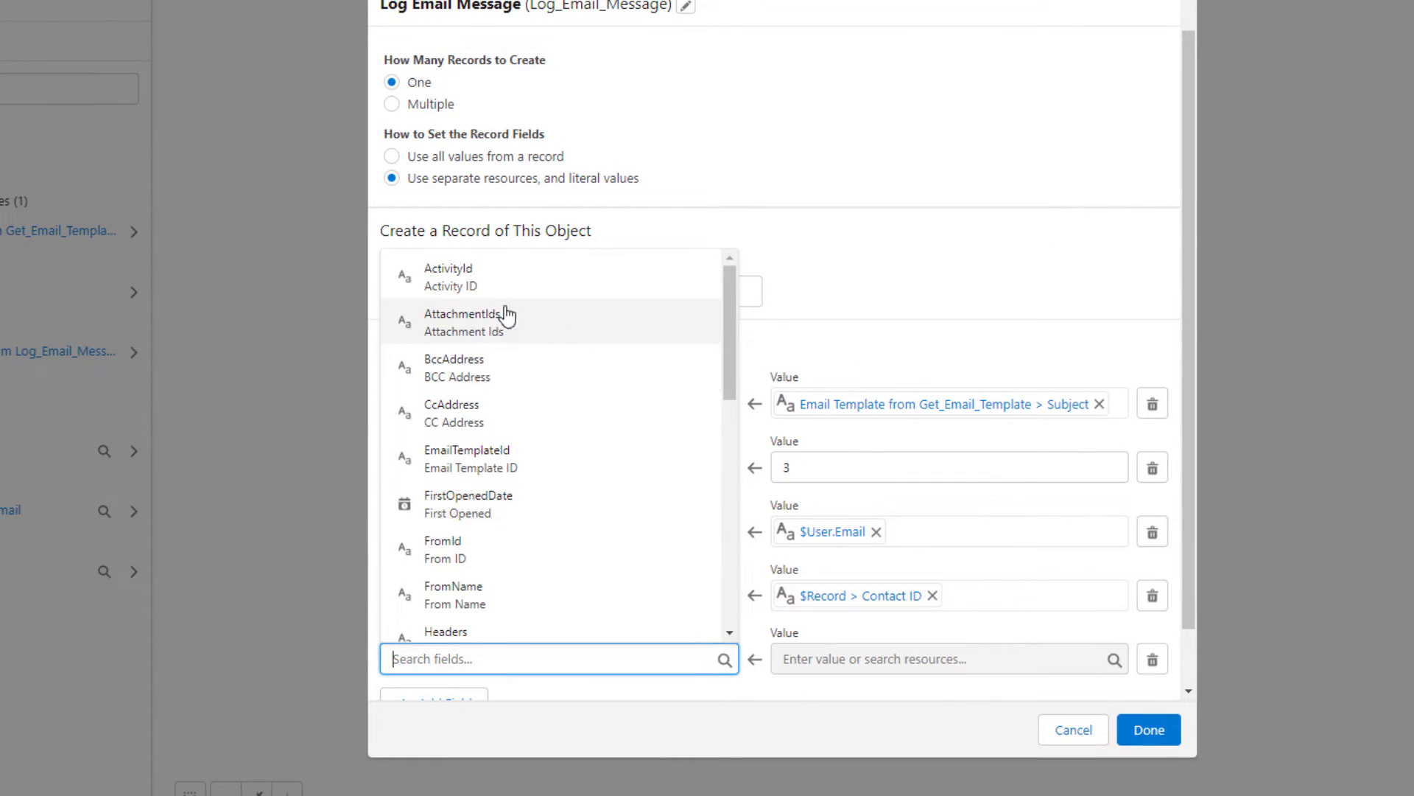
pyautogui.scroll(-3, 555, 439)
pyautogui.scroll(-2, 559, 447)
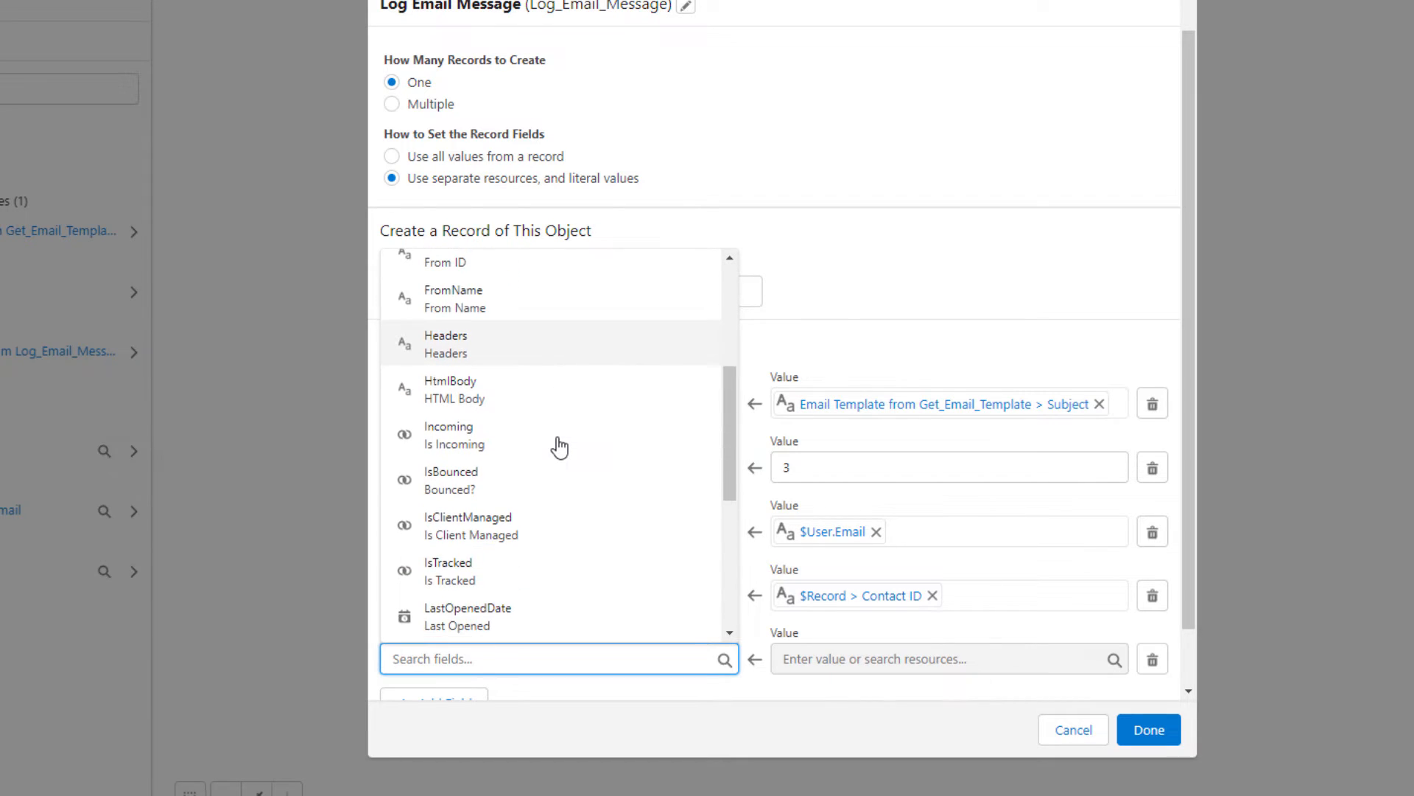
pyautogui.scroll(5, 558, 444)
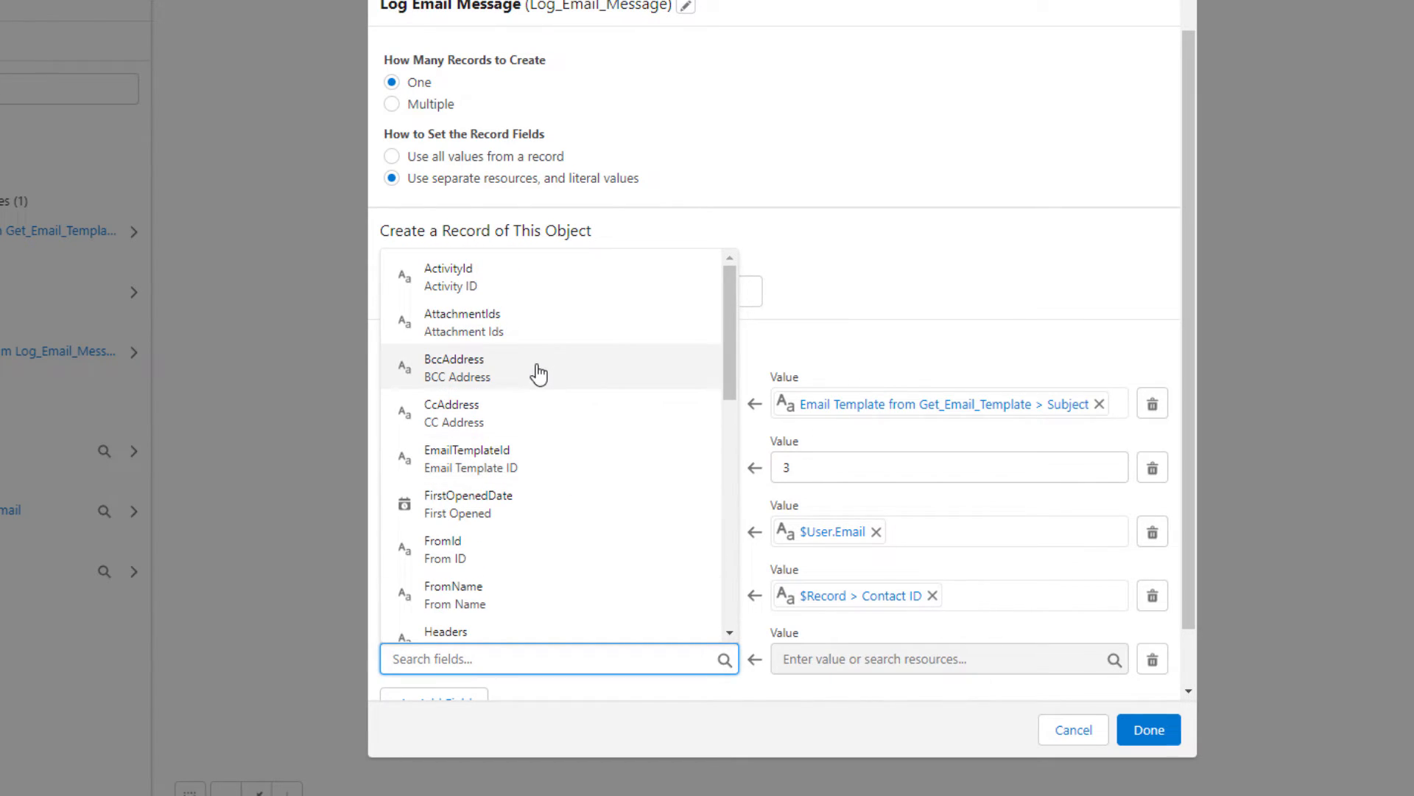
pyautogui.scroll(-10, 538, 374)
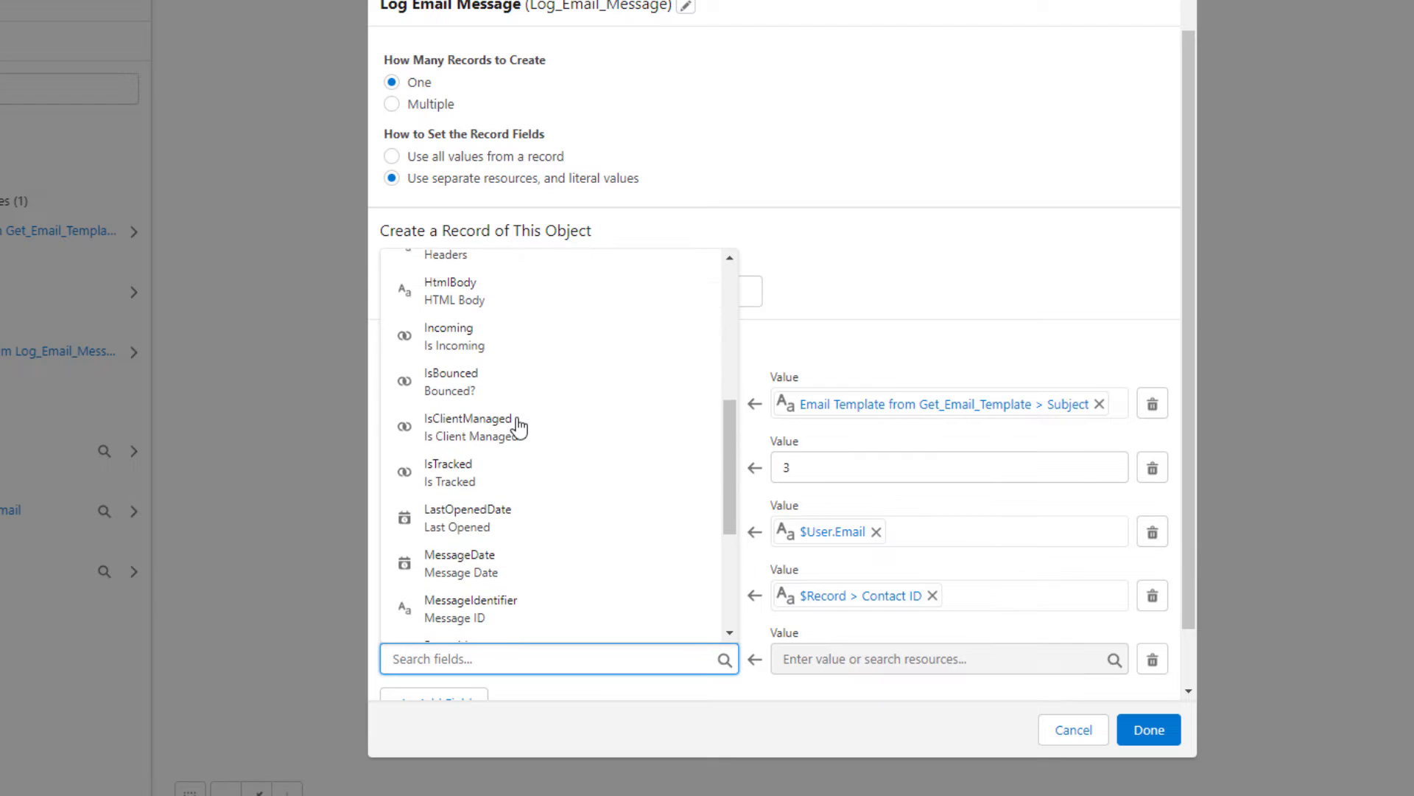
pyautogui.scroll(-2, 517, 423)
pyautogui.click(481, 523)
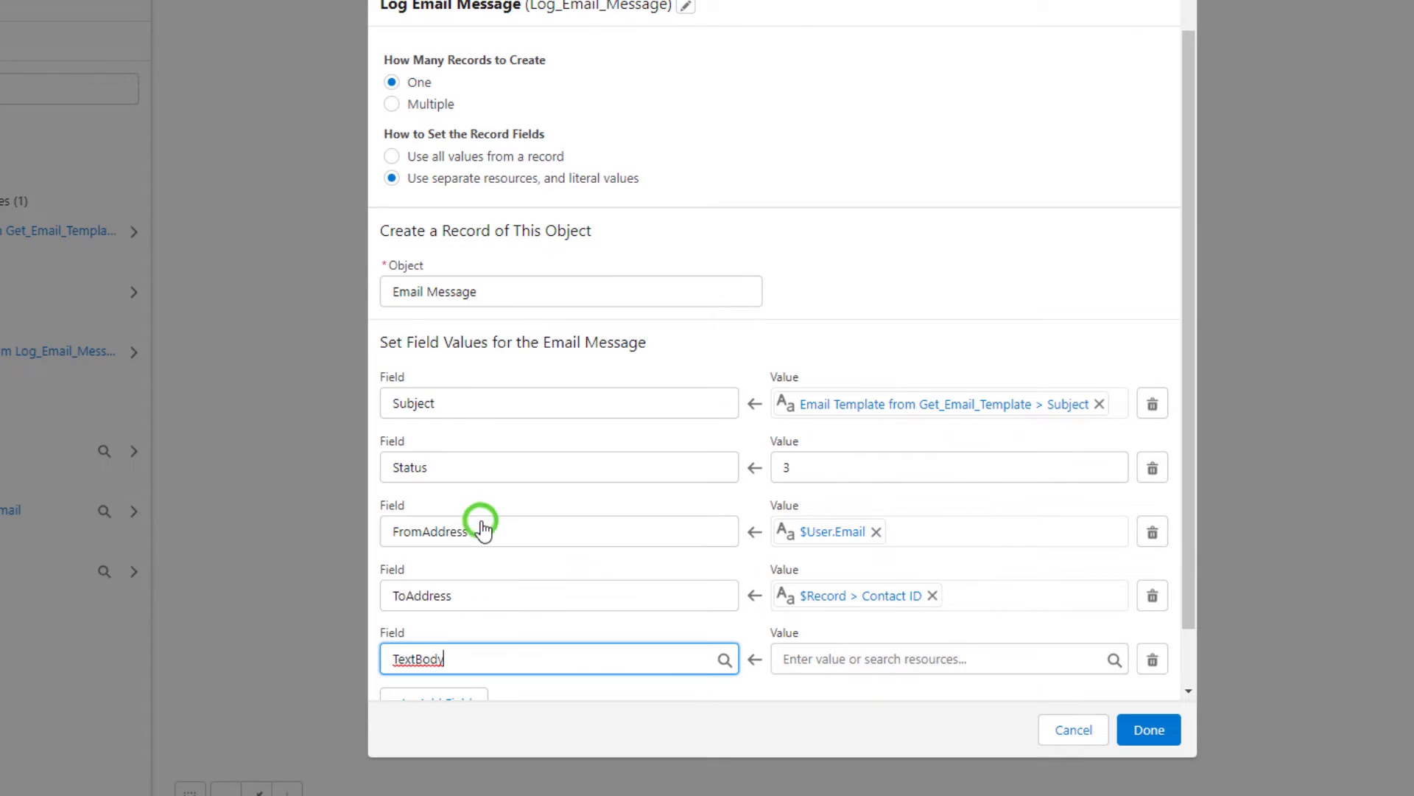
# Step: Set the TextBody value to the EmailBody text template and confirm the Log Email Message element
pyautogui.click(825, 659)
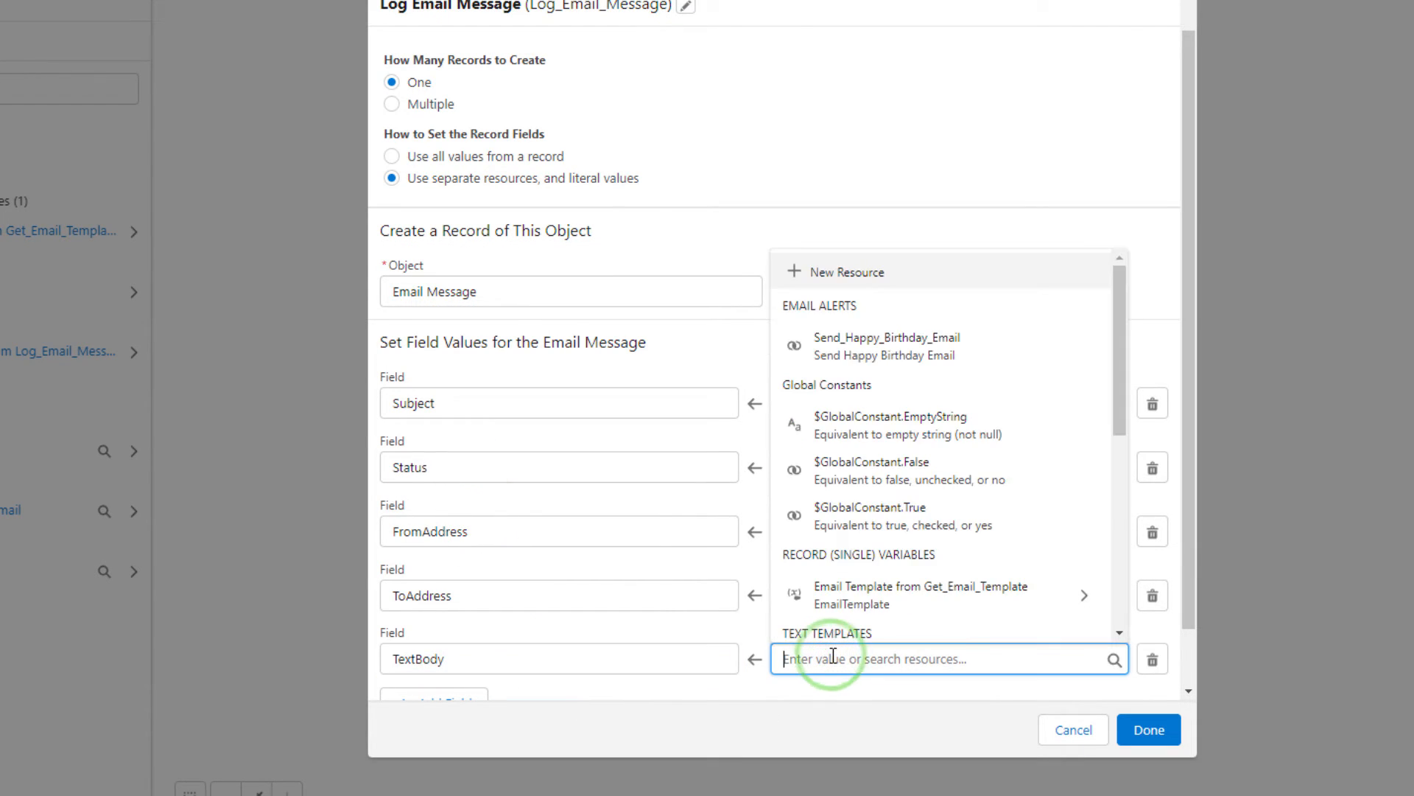
pyautogui.scroll(-3, 985, 412)
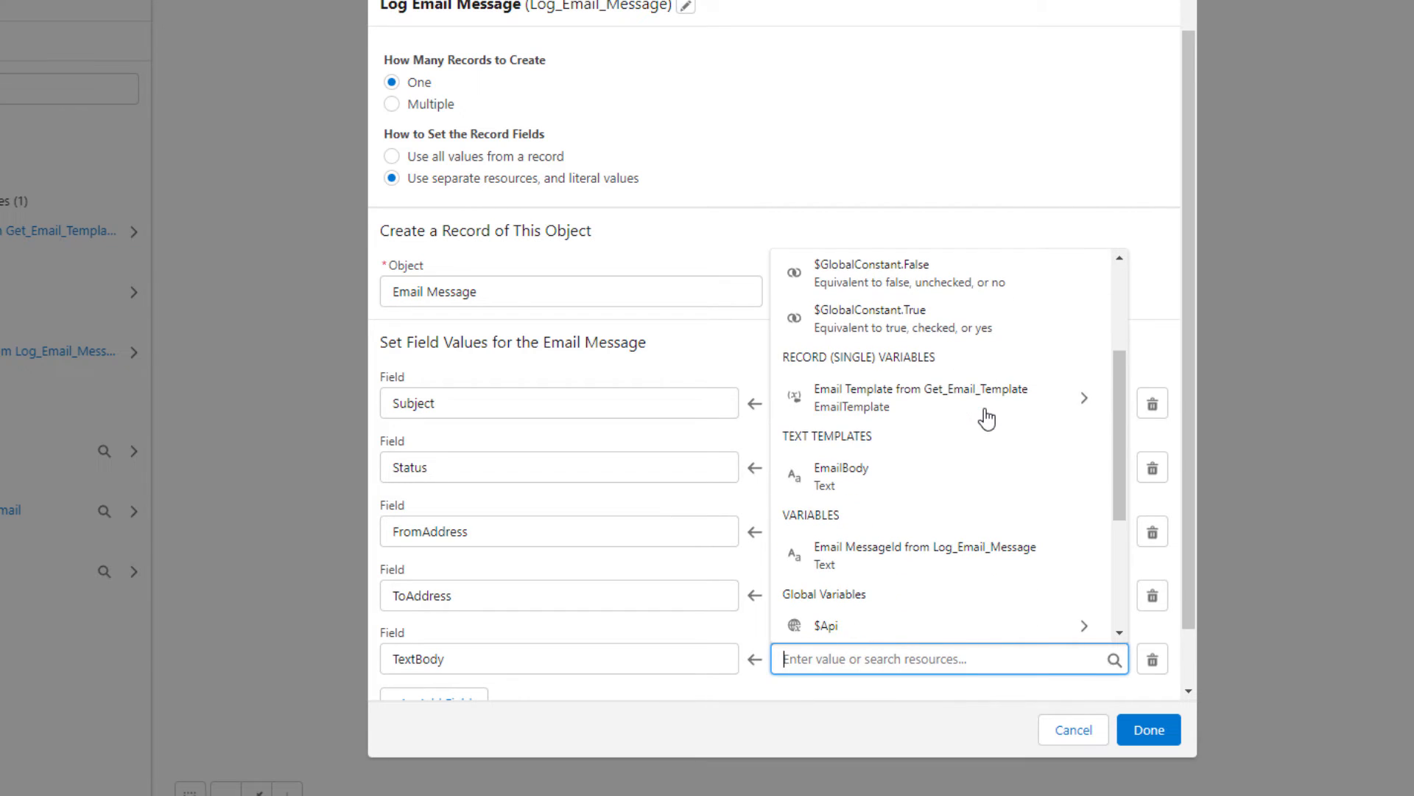
pyautogui.click(940, 482)
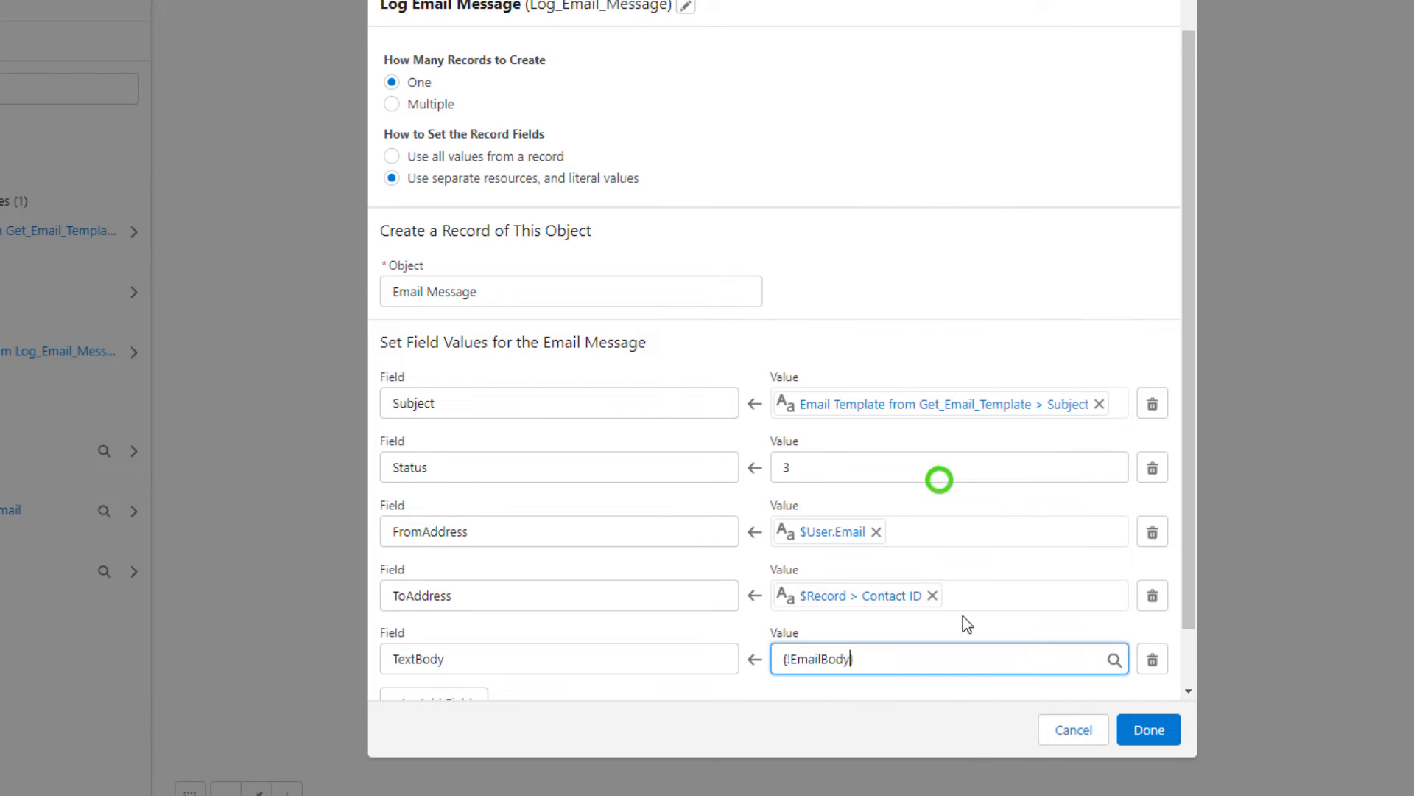
pyautogui.click(1149, 739)
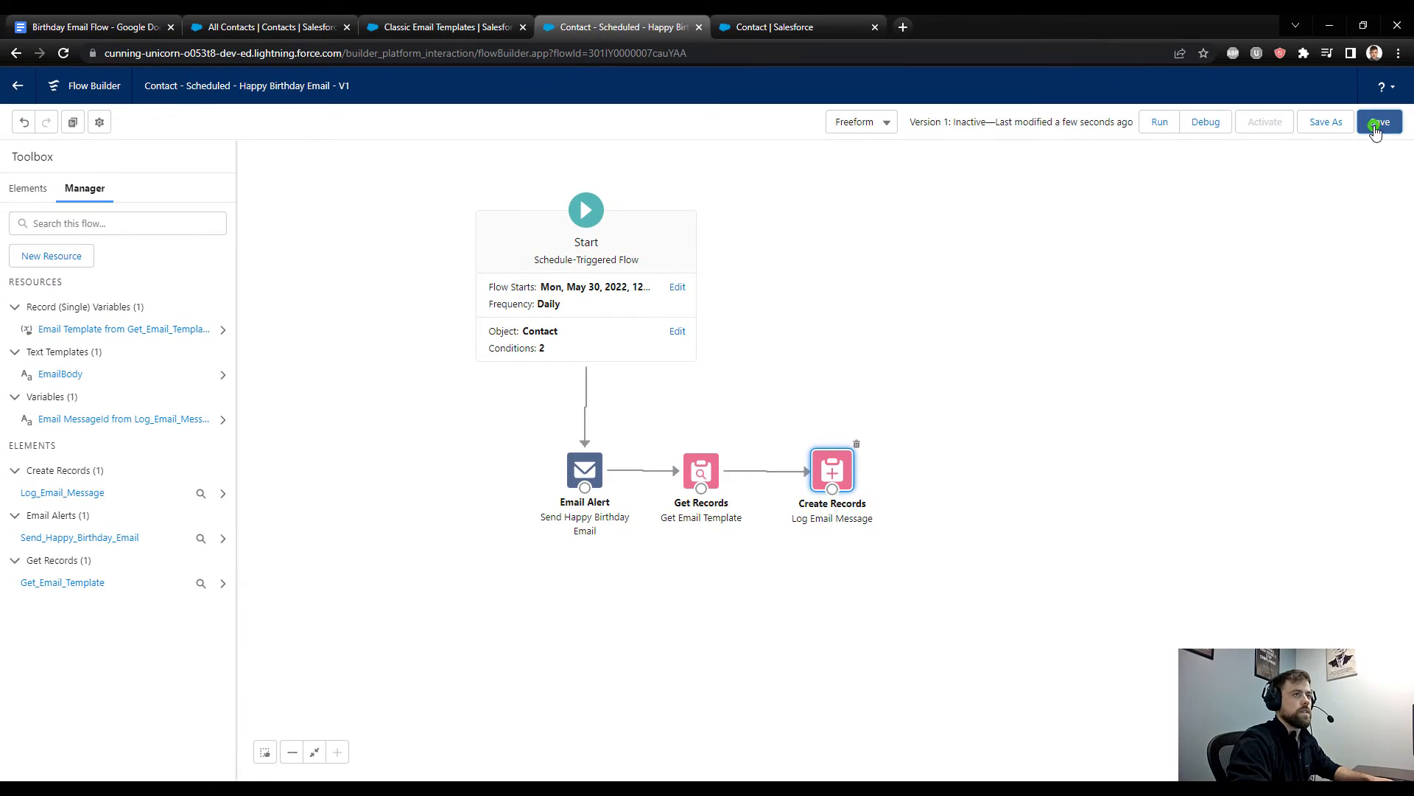
# Step: Save the flow and debug it in rollback mode, expanding the Log Email Message entry in the debug details
pyautogui.click(1377, 123)
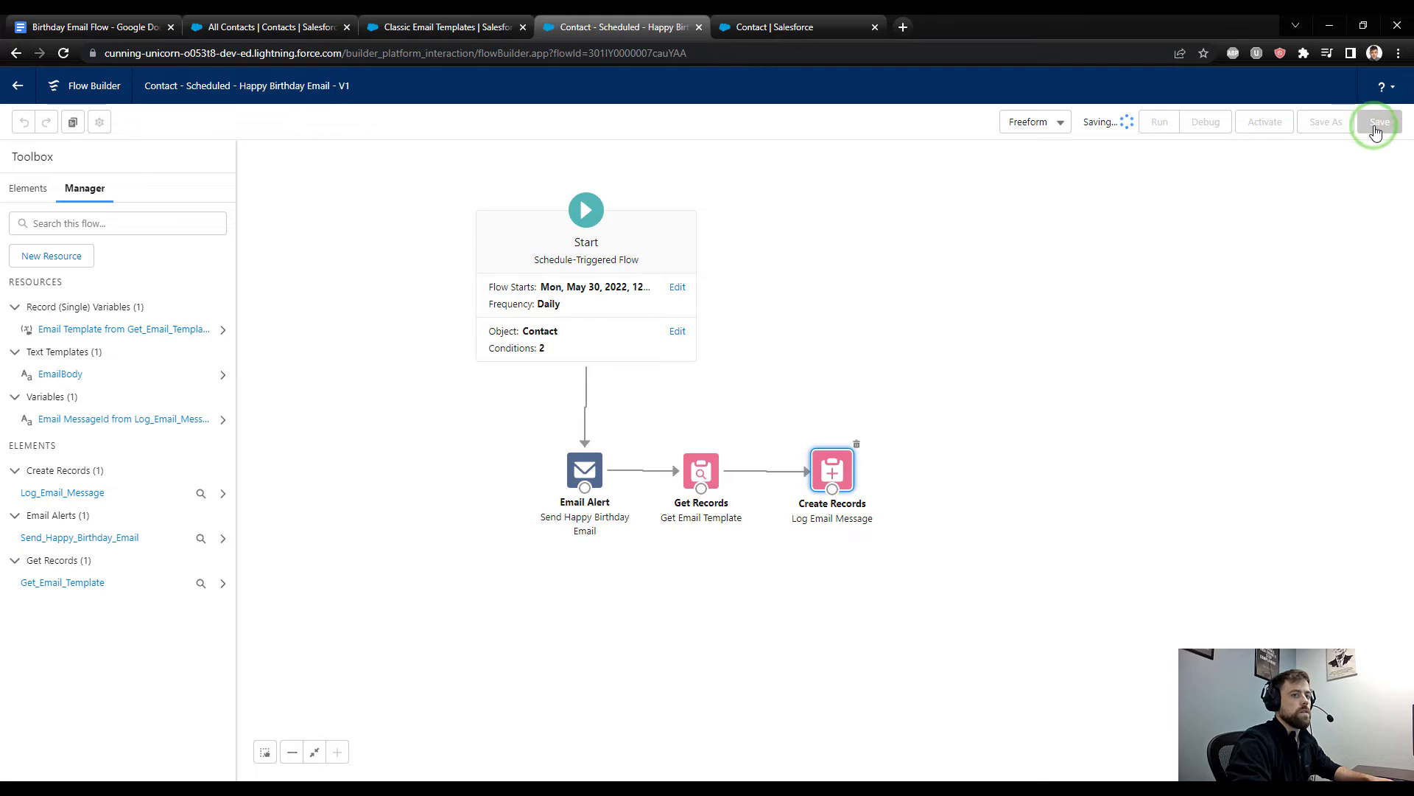
pyautogui.click(1194, 129)
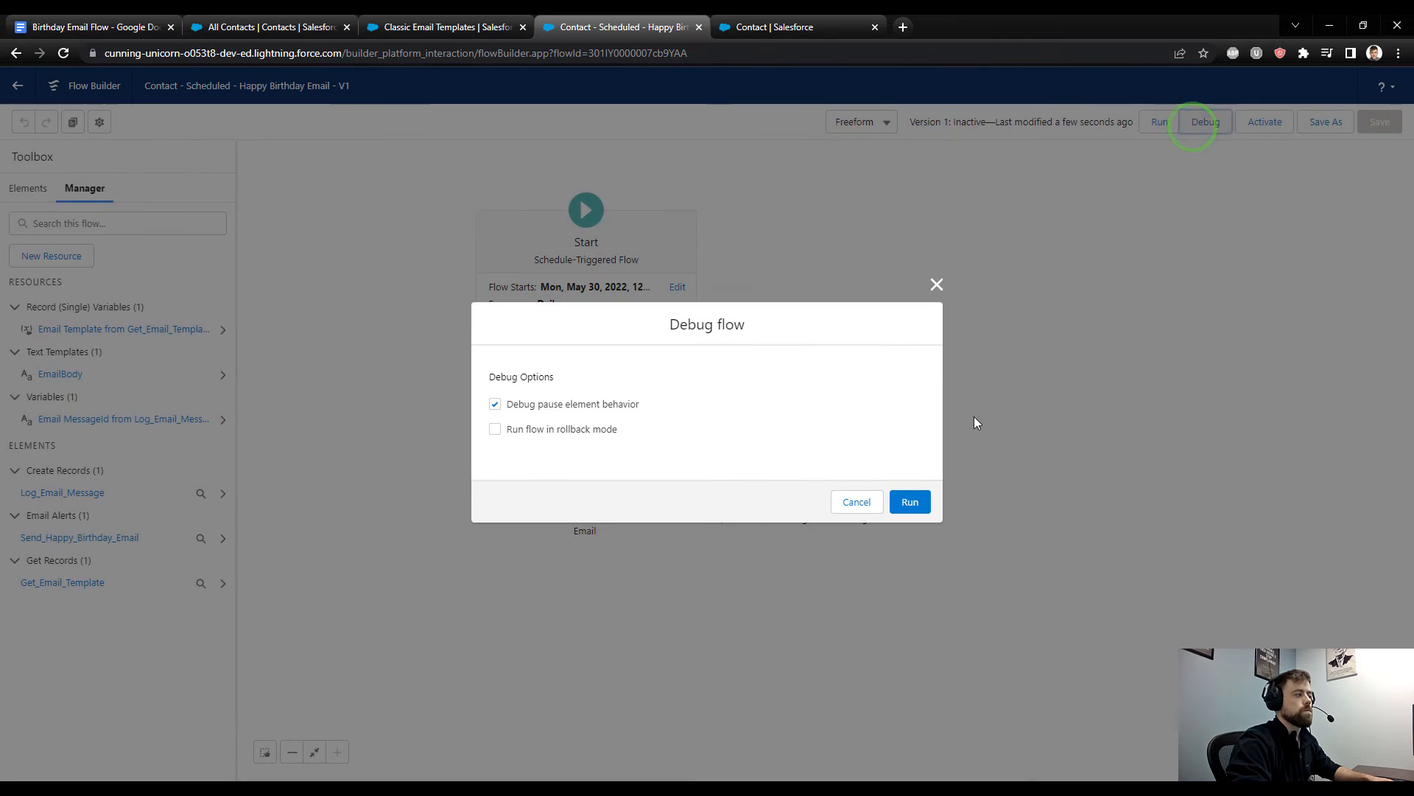
pyautogui.click(594, 430)
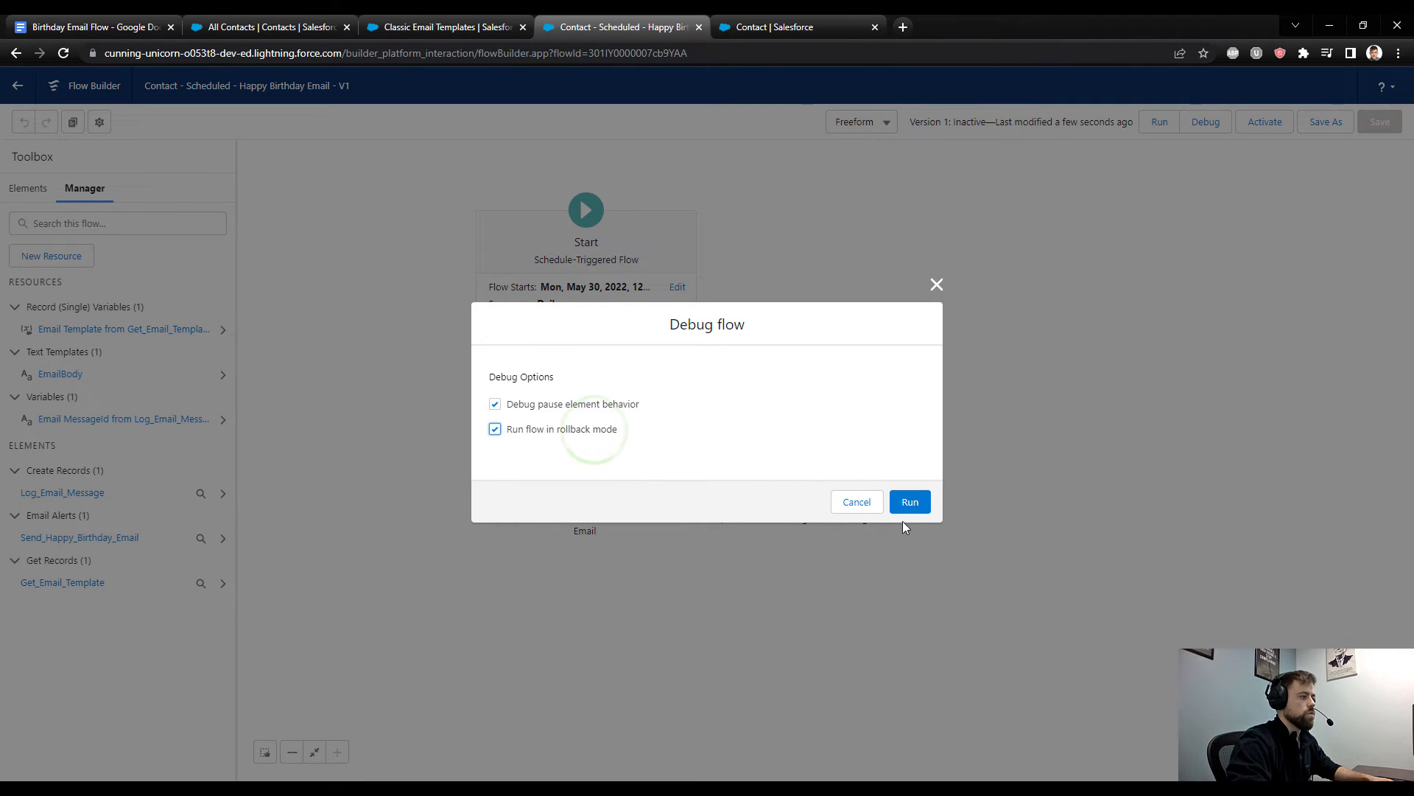
pyautogui.click(909, 501)
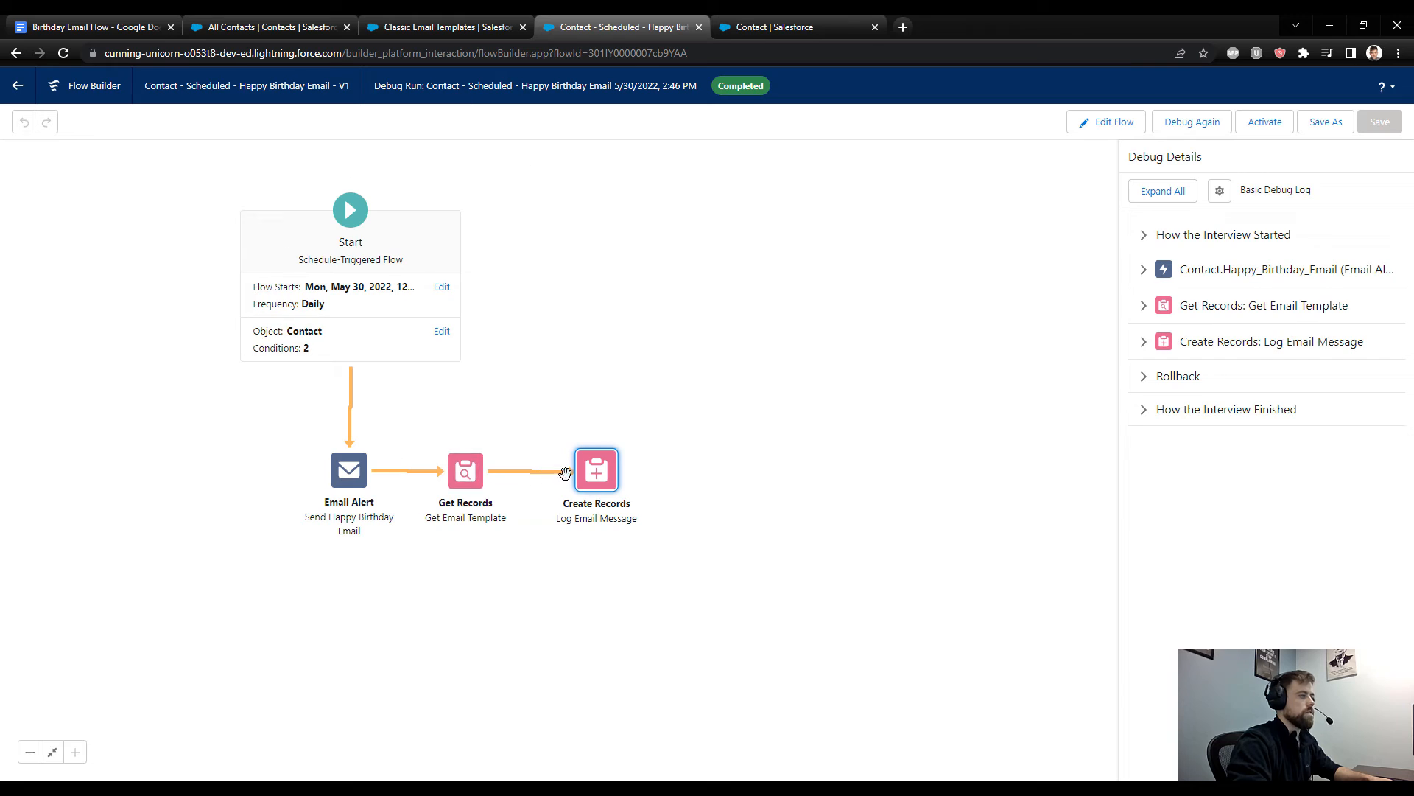
pyautogui.click(1269, 341)
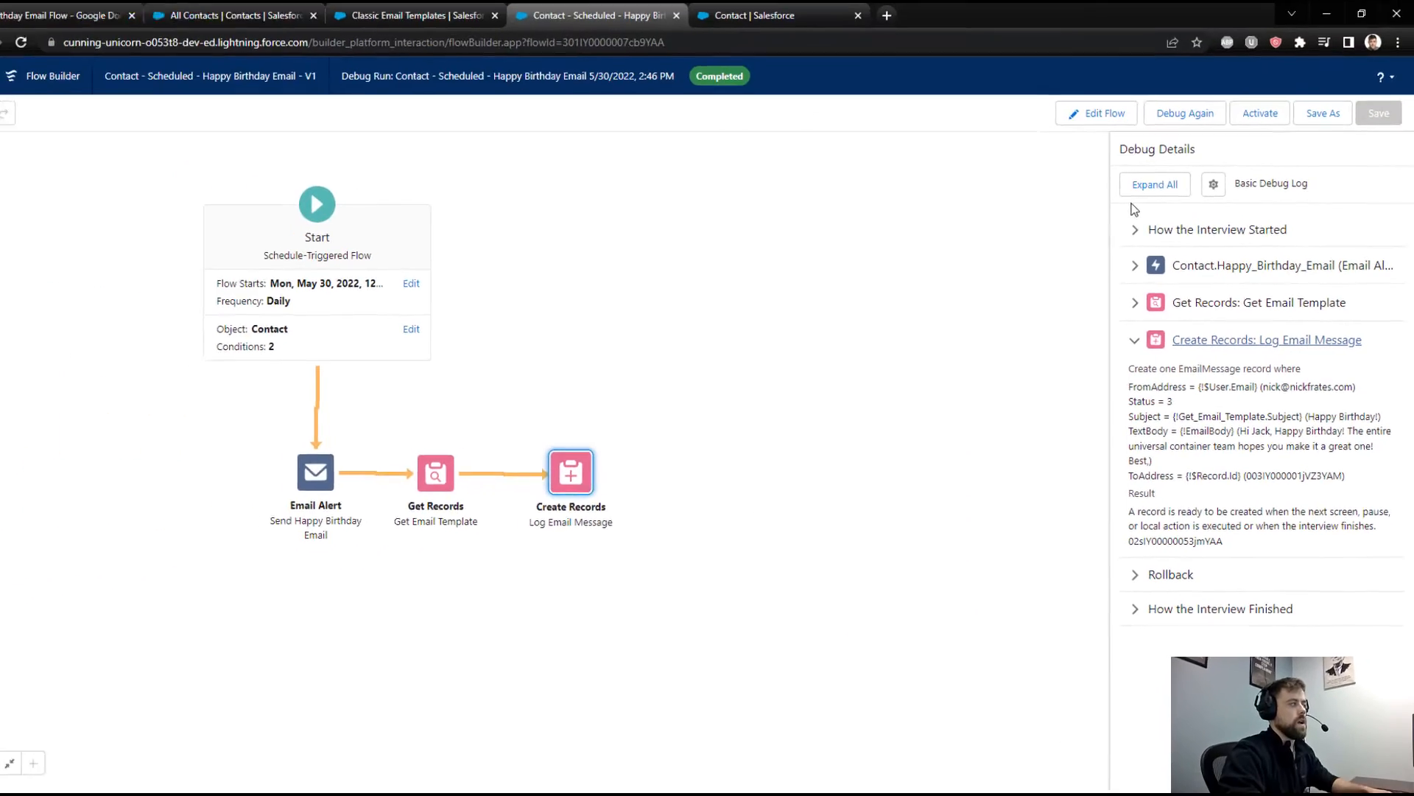
# Step: Return to editing the flow and set the schedule's start time to 2:50 PM
pyautogui.click(1137, 124)
pyautogui.moveTo(881, 276); pyautogui.dragTo(956, 285)
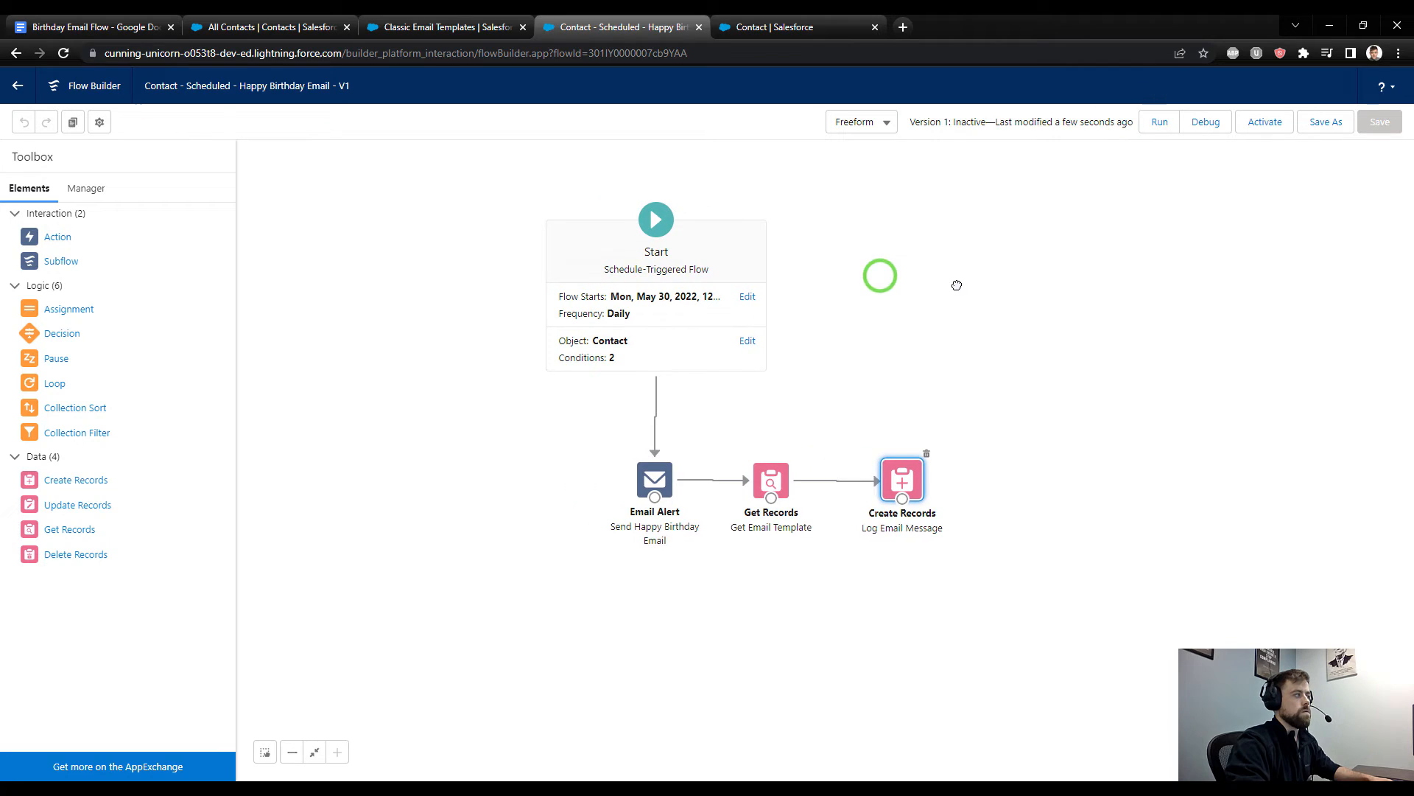
pyautogui.click(756, 296)
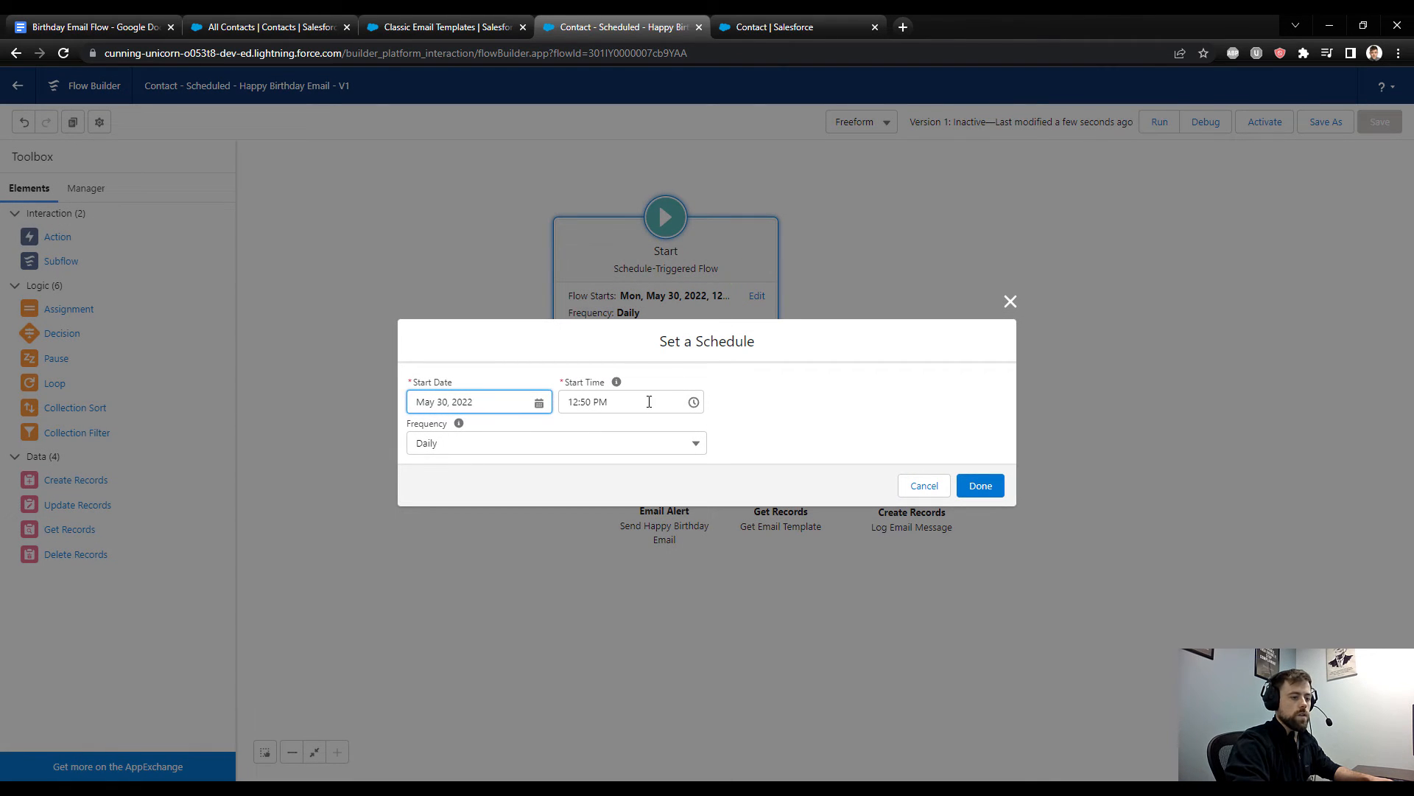
pyautogui.moveTo(619, 406); pyautogui.dragTo(558, 400)
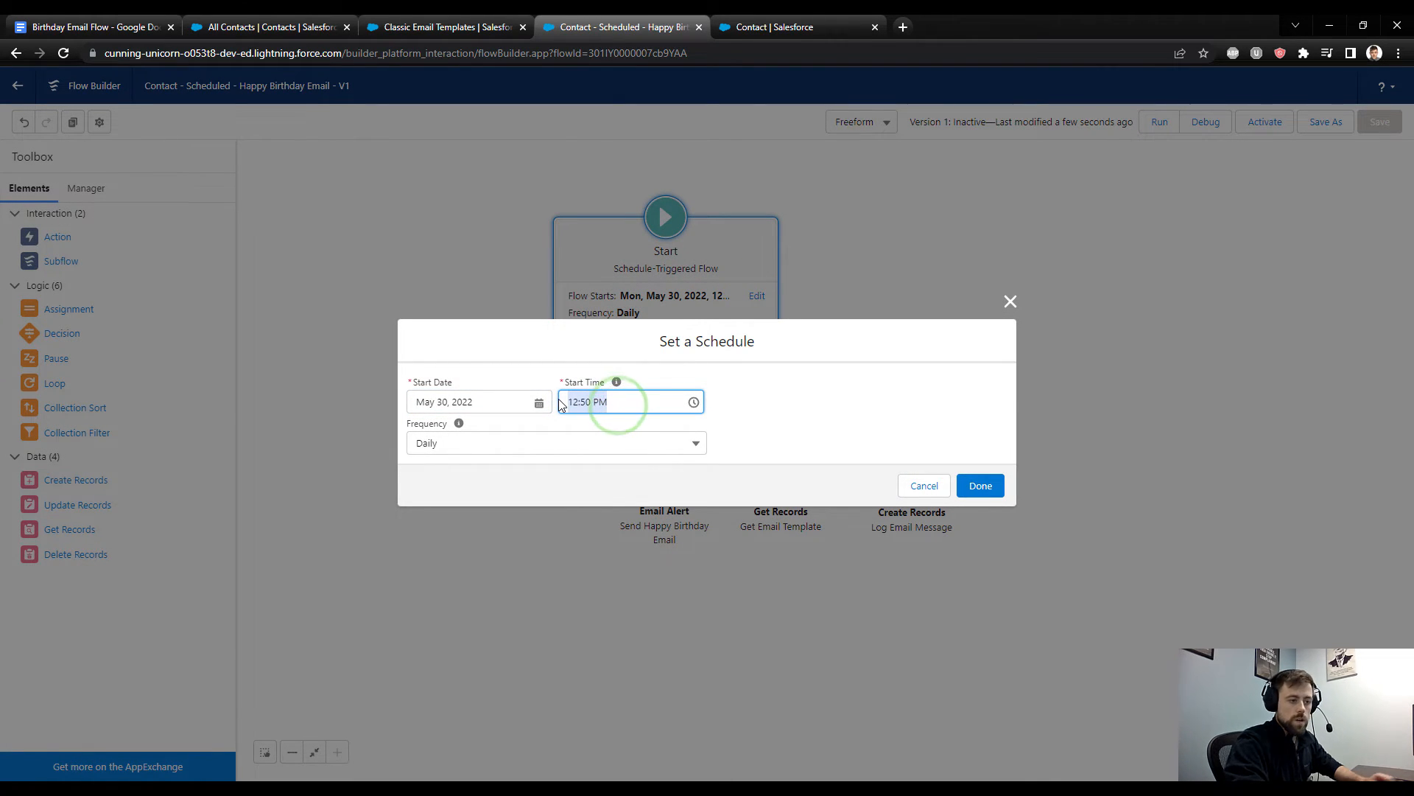
pyautogui.write('2')
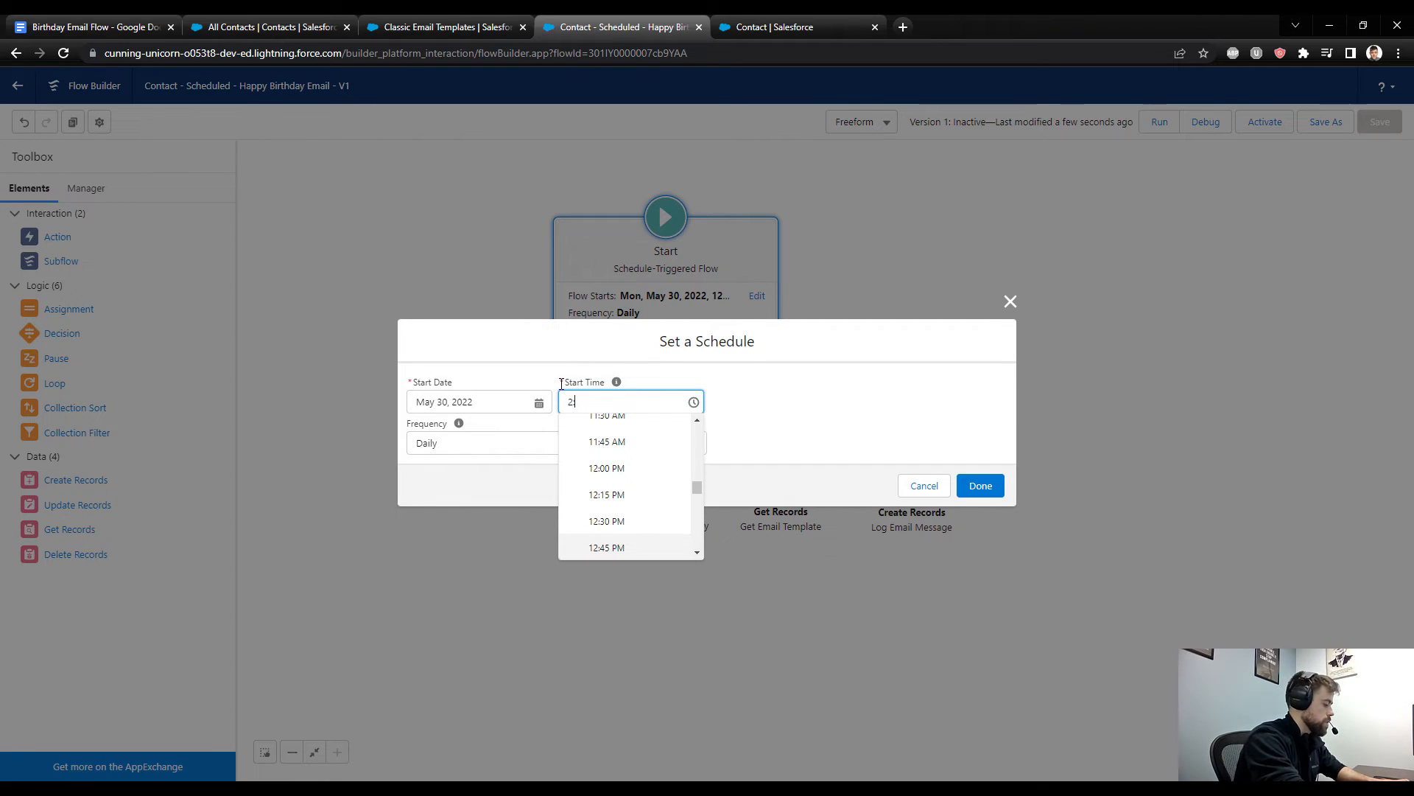
pyautogui.write(':50 PM')
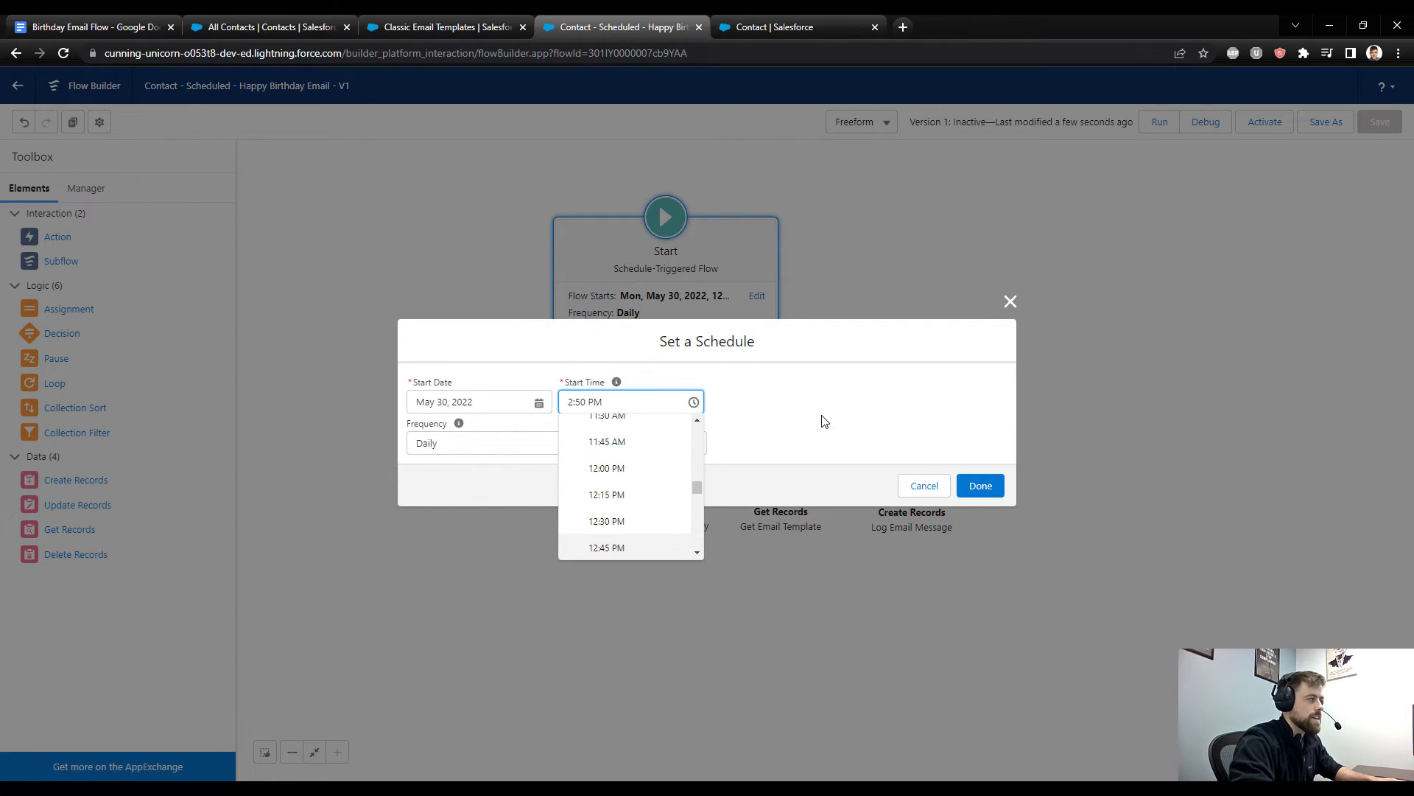
pyautogui.click(839, 418)
pyautogui.click(969, 486)
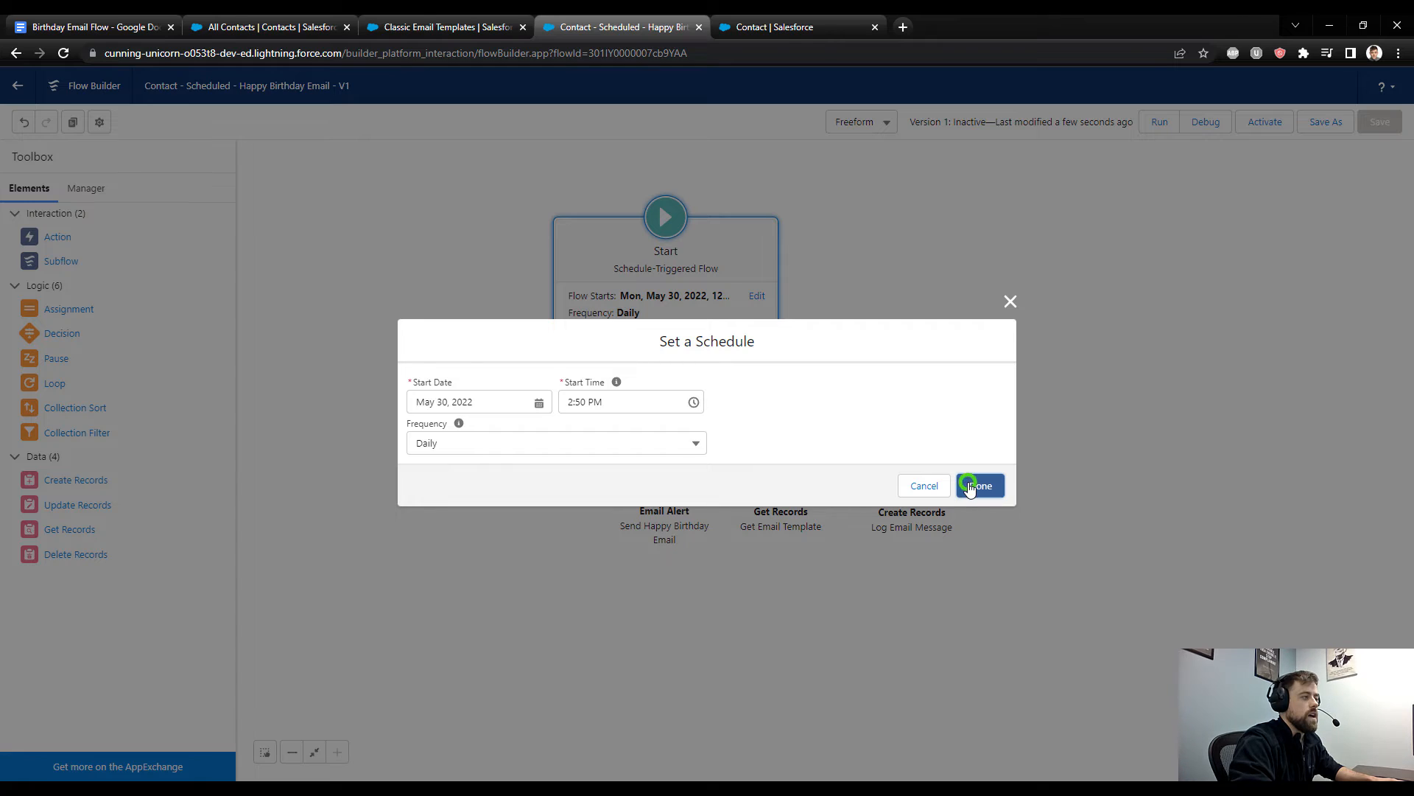
# Step: Save and activate the rescheduled flow
pyautogui.click(1379, 121)
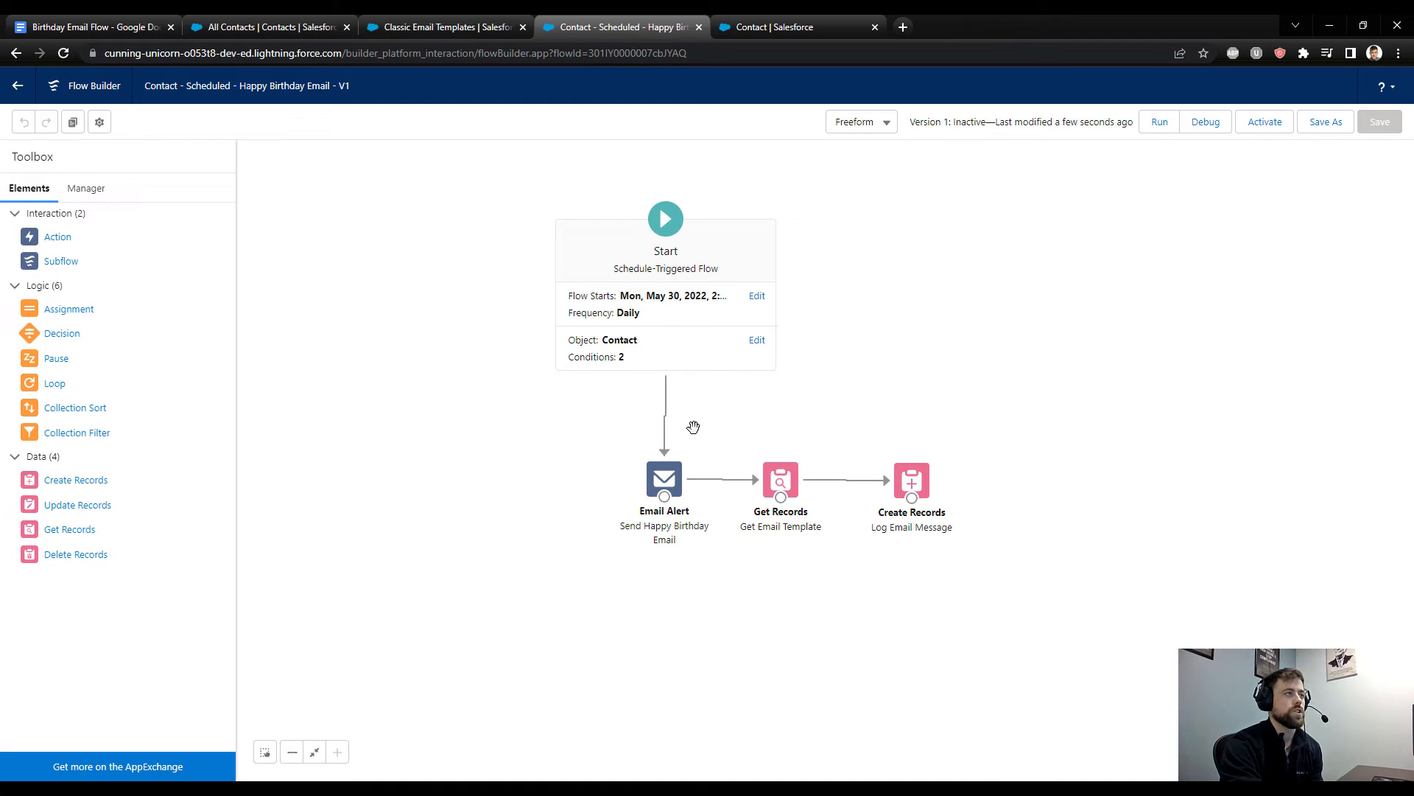
pyautogui.click(1265, 125)
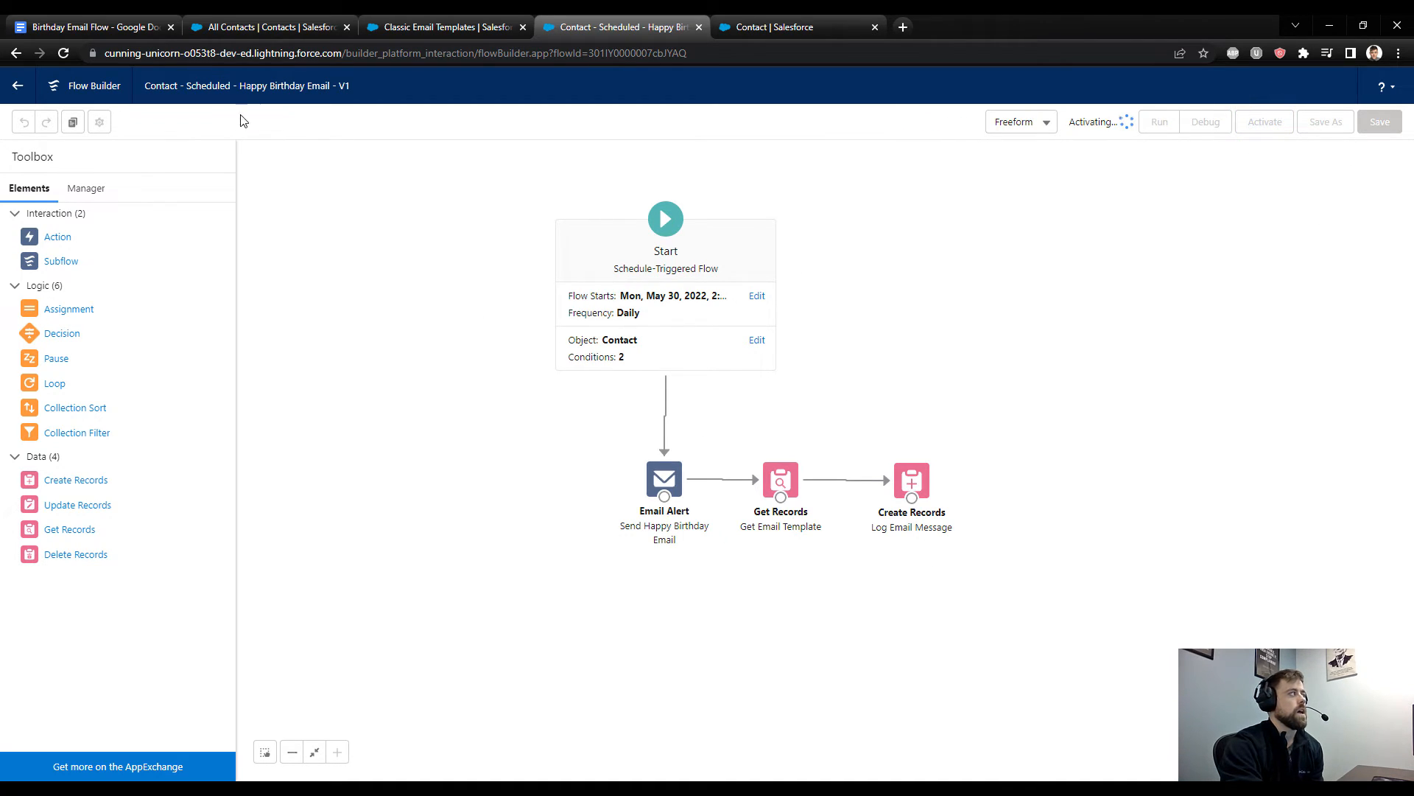
# Step: Sort the All Contacts list by BirthdayIsToday and open the Burlington Textiles and Dickenson plc contacts in separate browser tabs
pyautogui.click(267, 26)
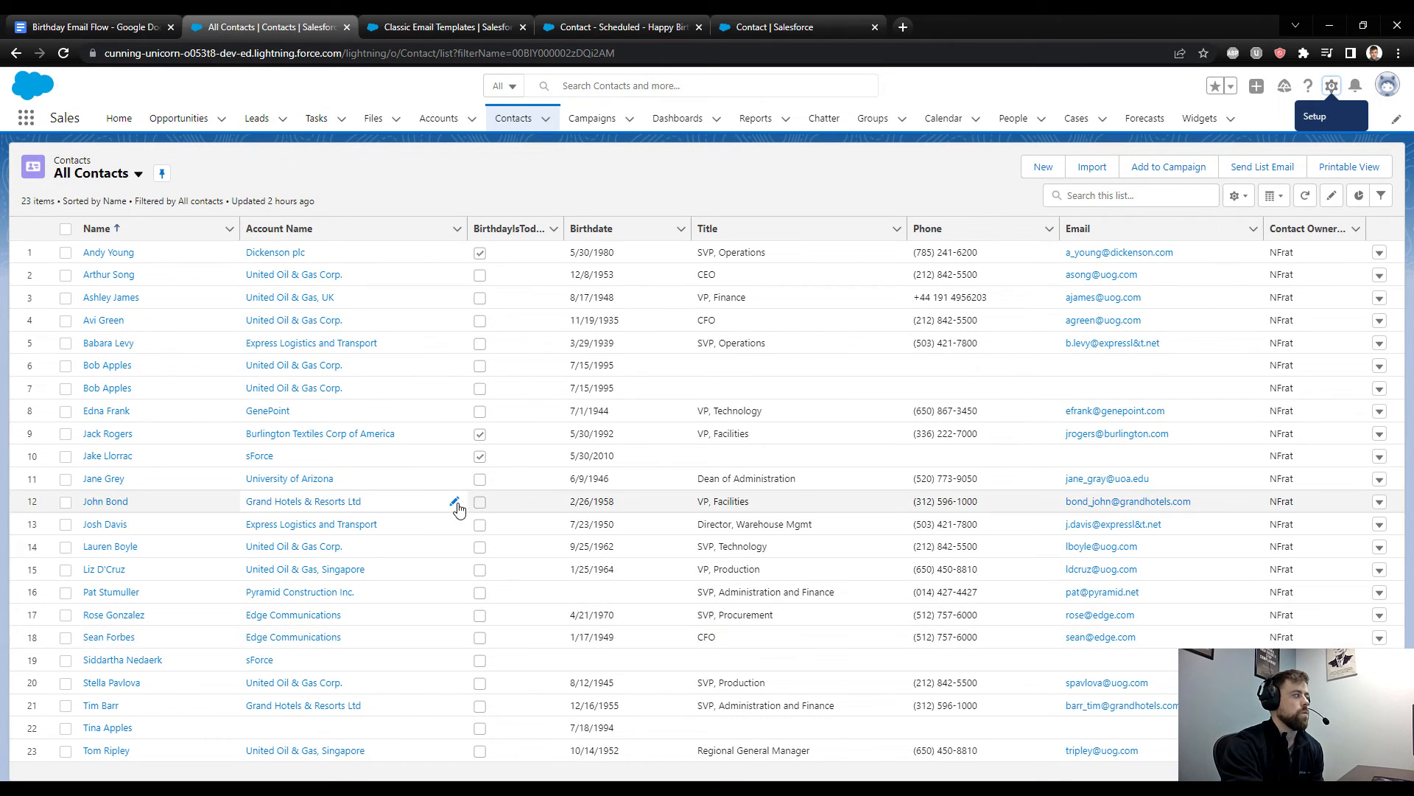
pyautogui.click(489, 231)
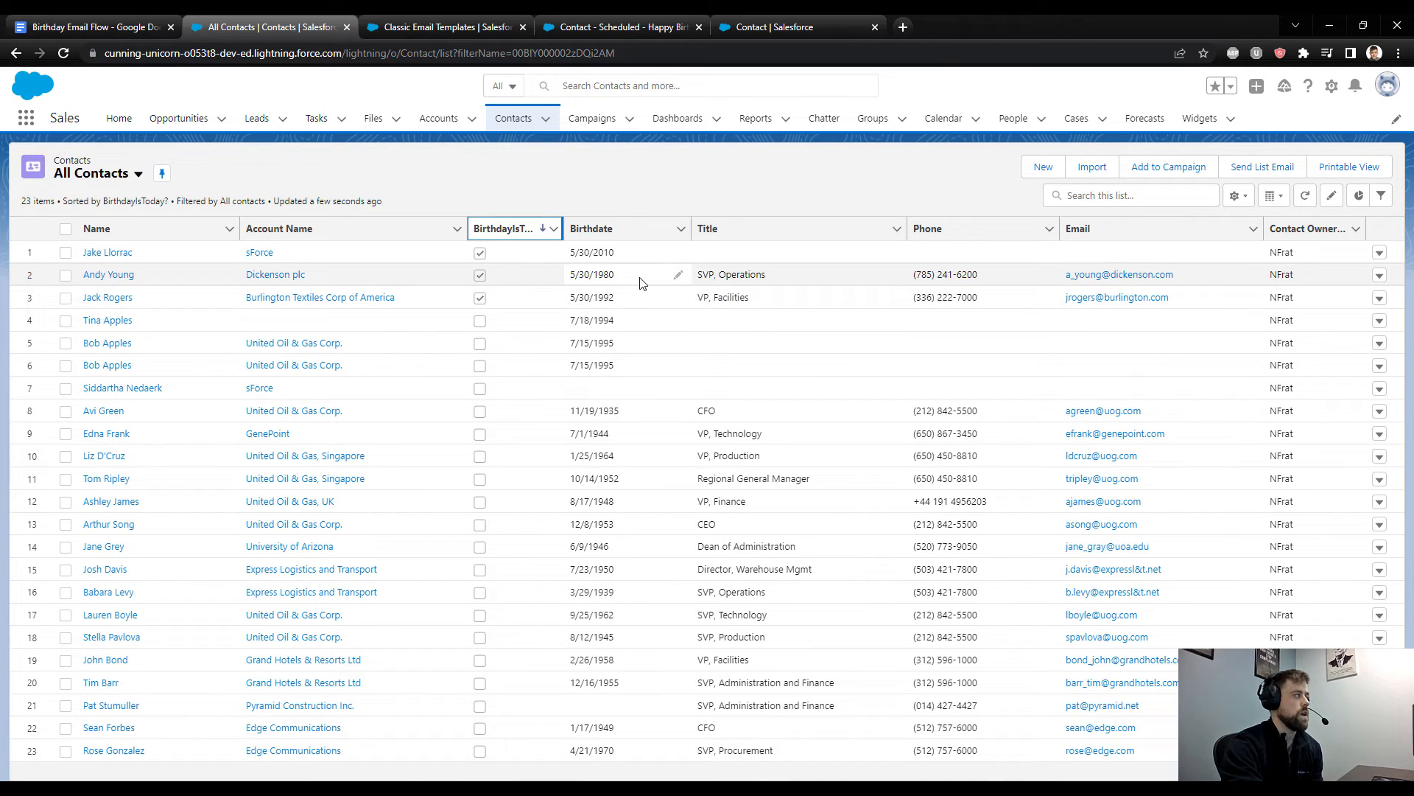
pyautogui.rightClick(112, 281)
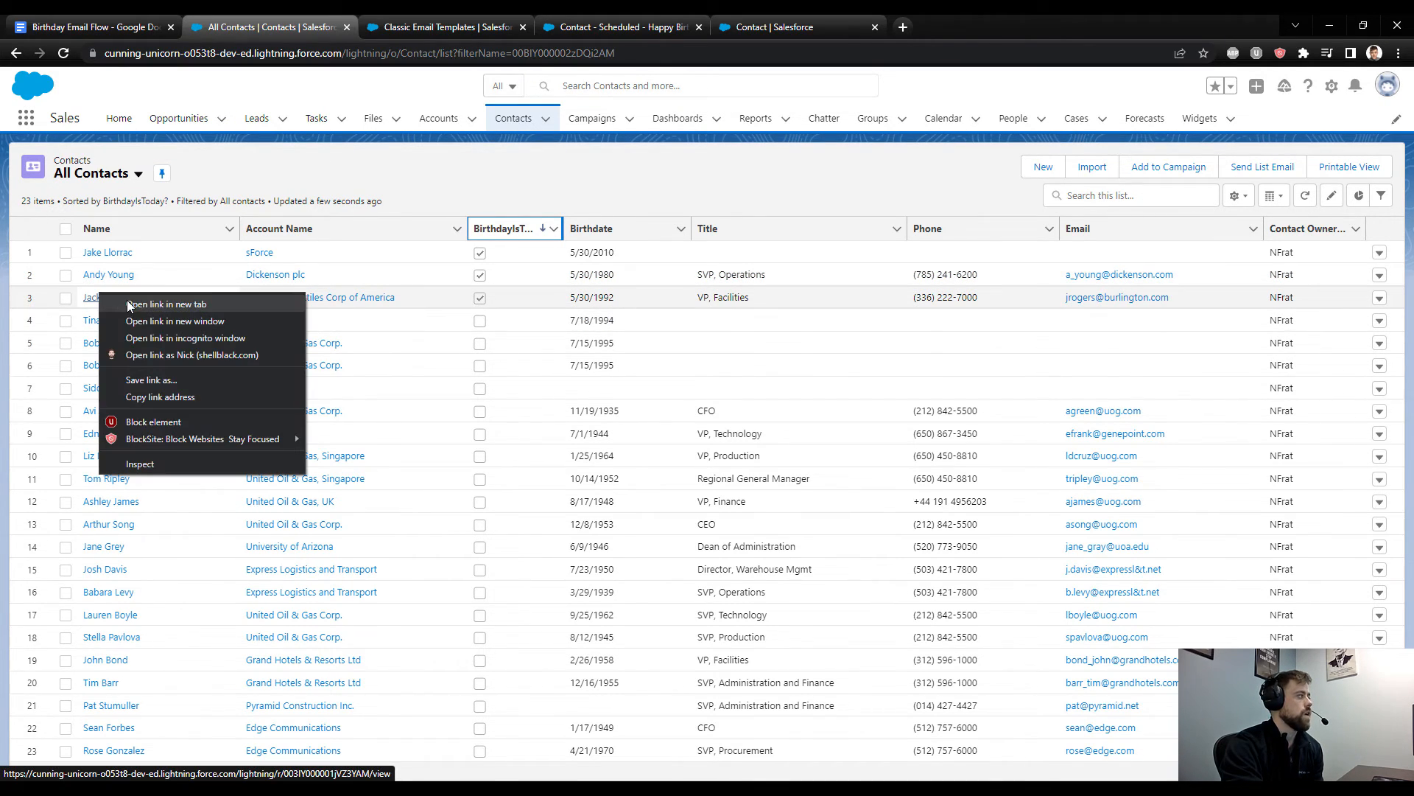
pyautogui.click(126, 299)
pyautogui.rightClick(118, 280)
pyautogui.click(152, 294)
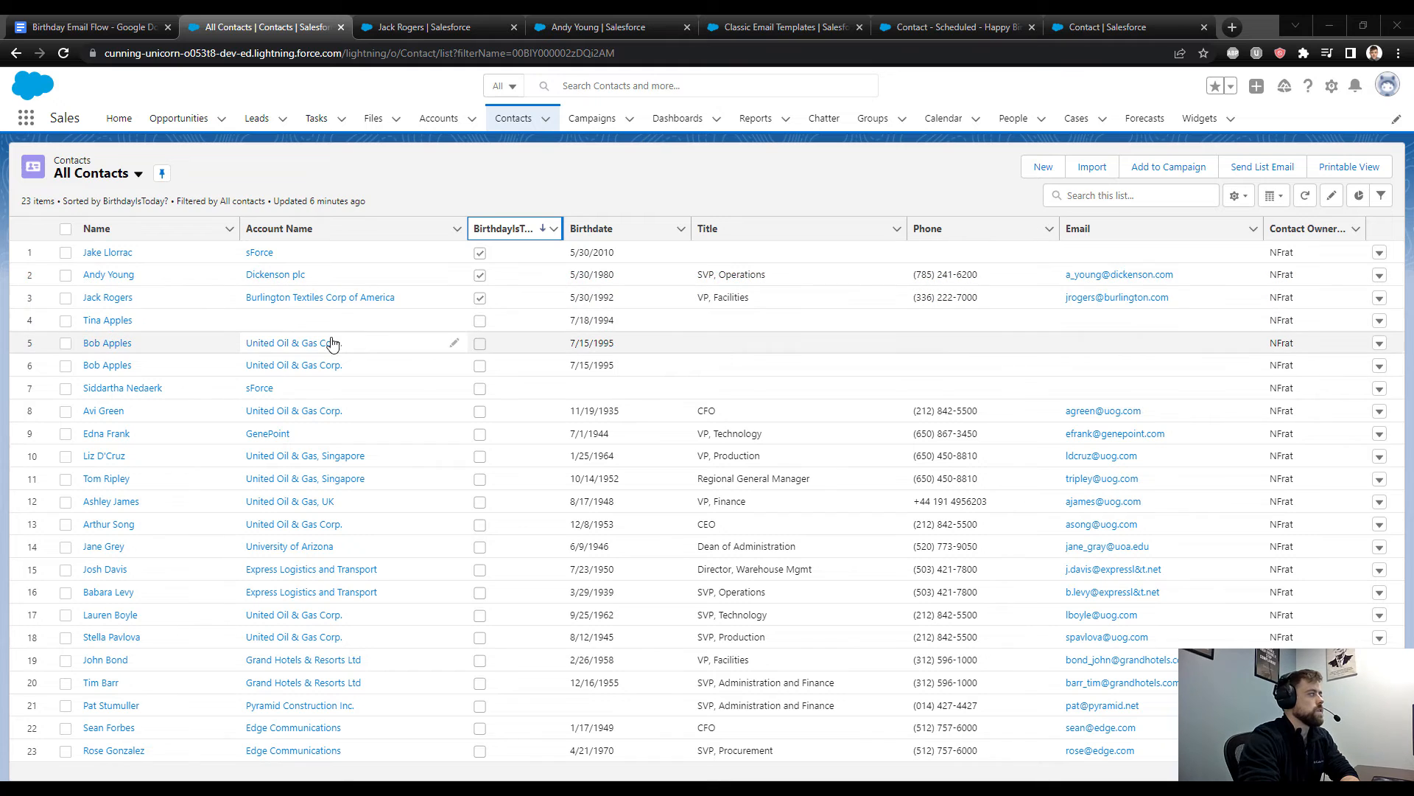
# Step: Open the logged "Happy Birthday!" email on the Burlington Textiles contact and examine its message and details
pyautogui.click(403, 18)
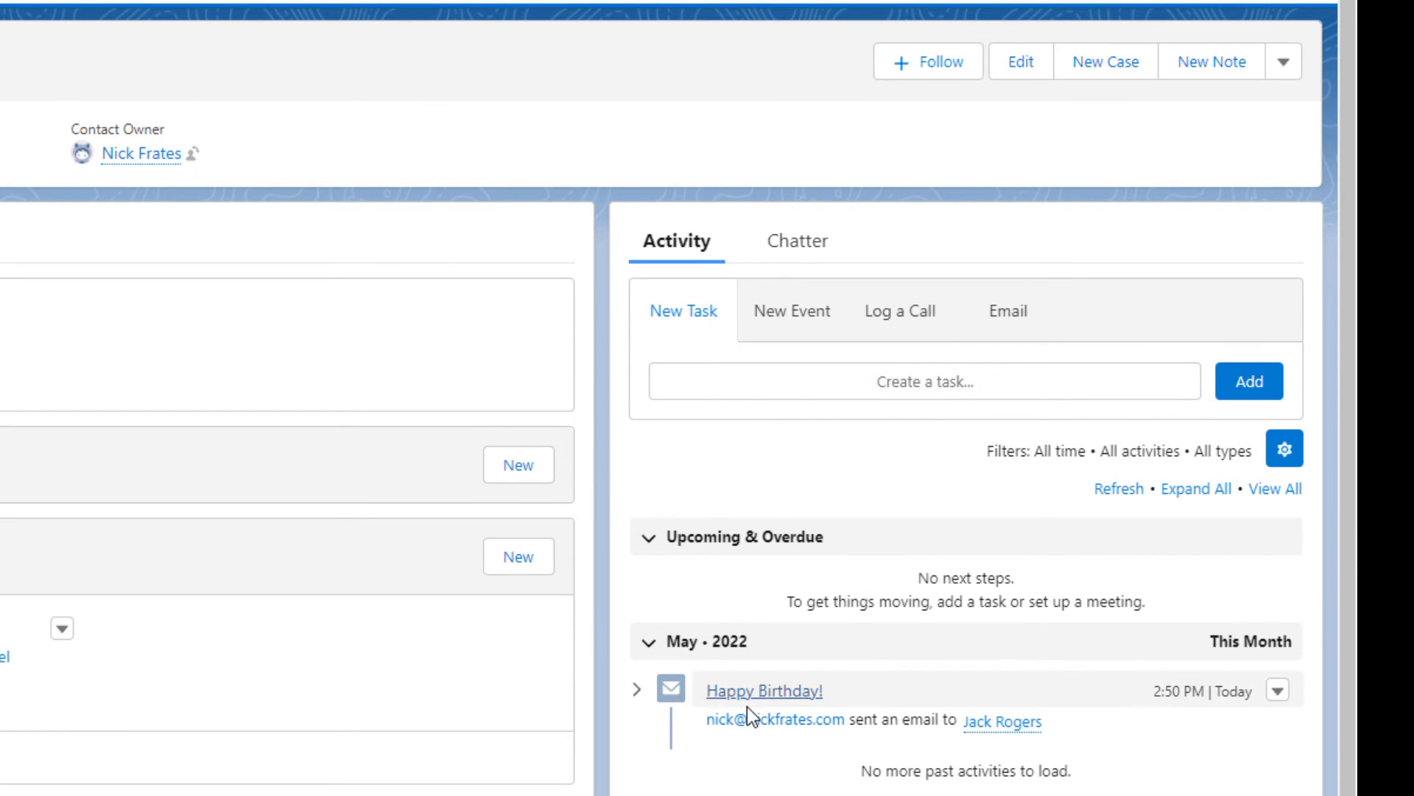
pyautogui.click(744, 693)
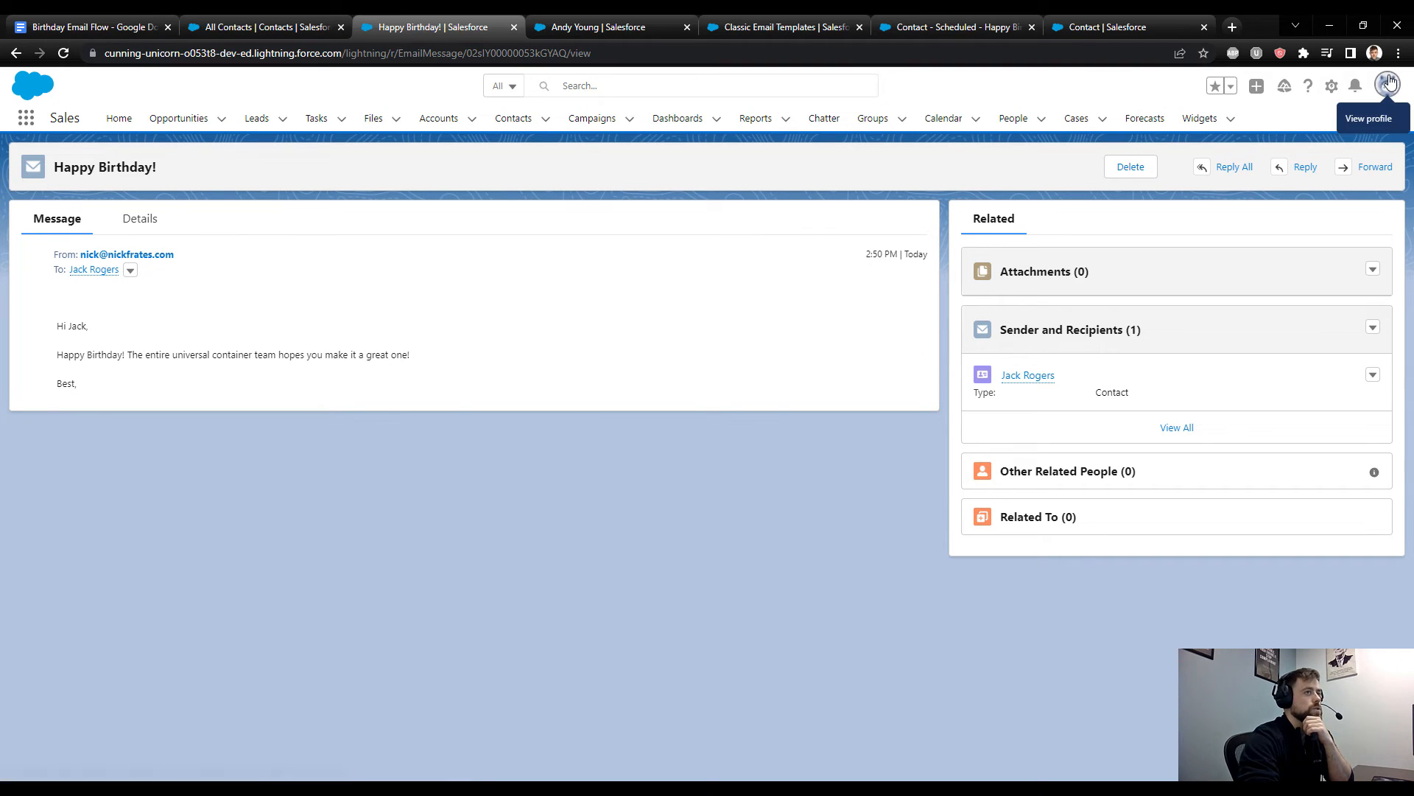
pyautogui.click(133, 228)
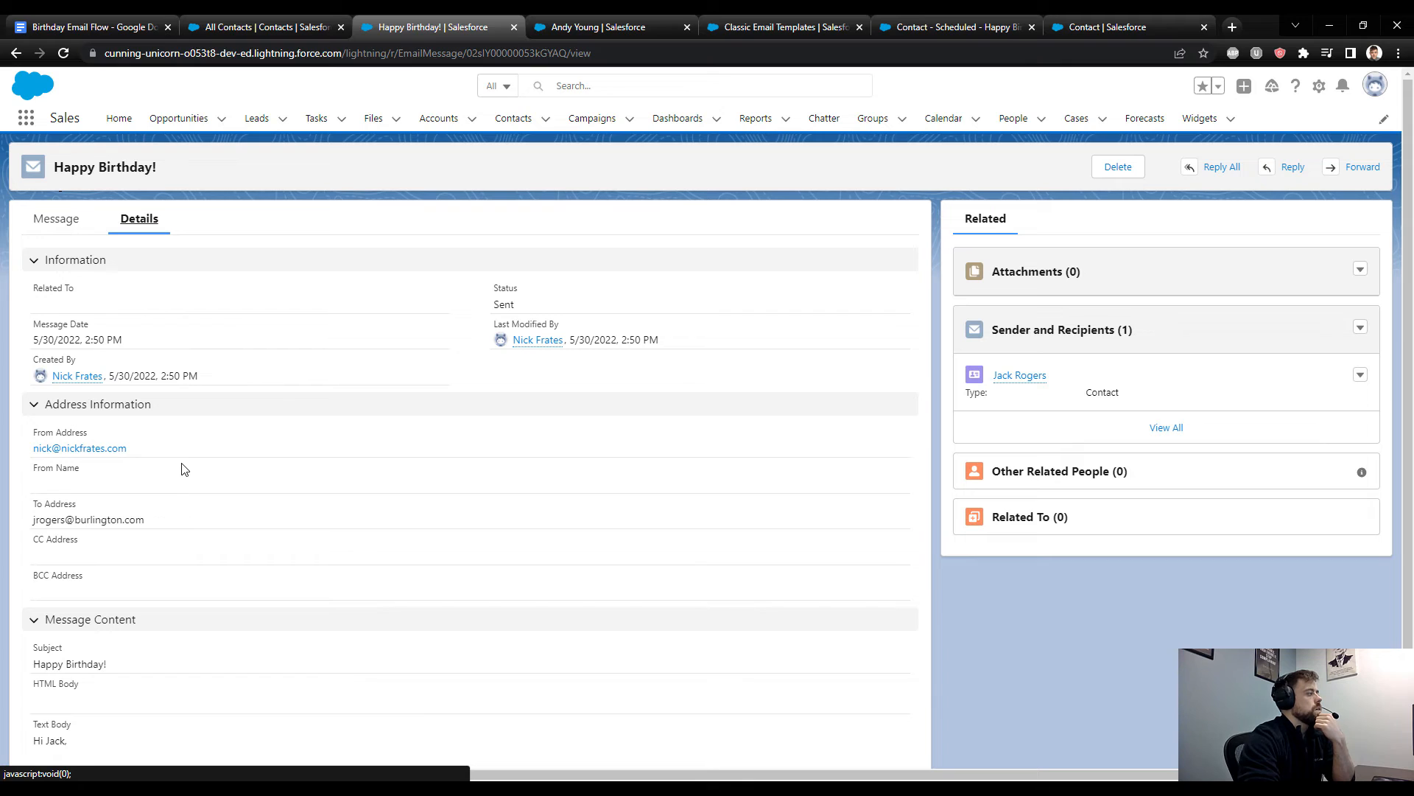
pyautogui.scroll(-1, 228, 412)
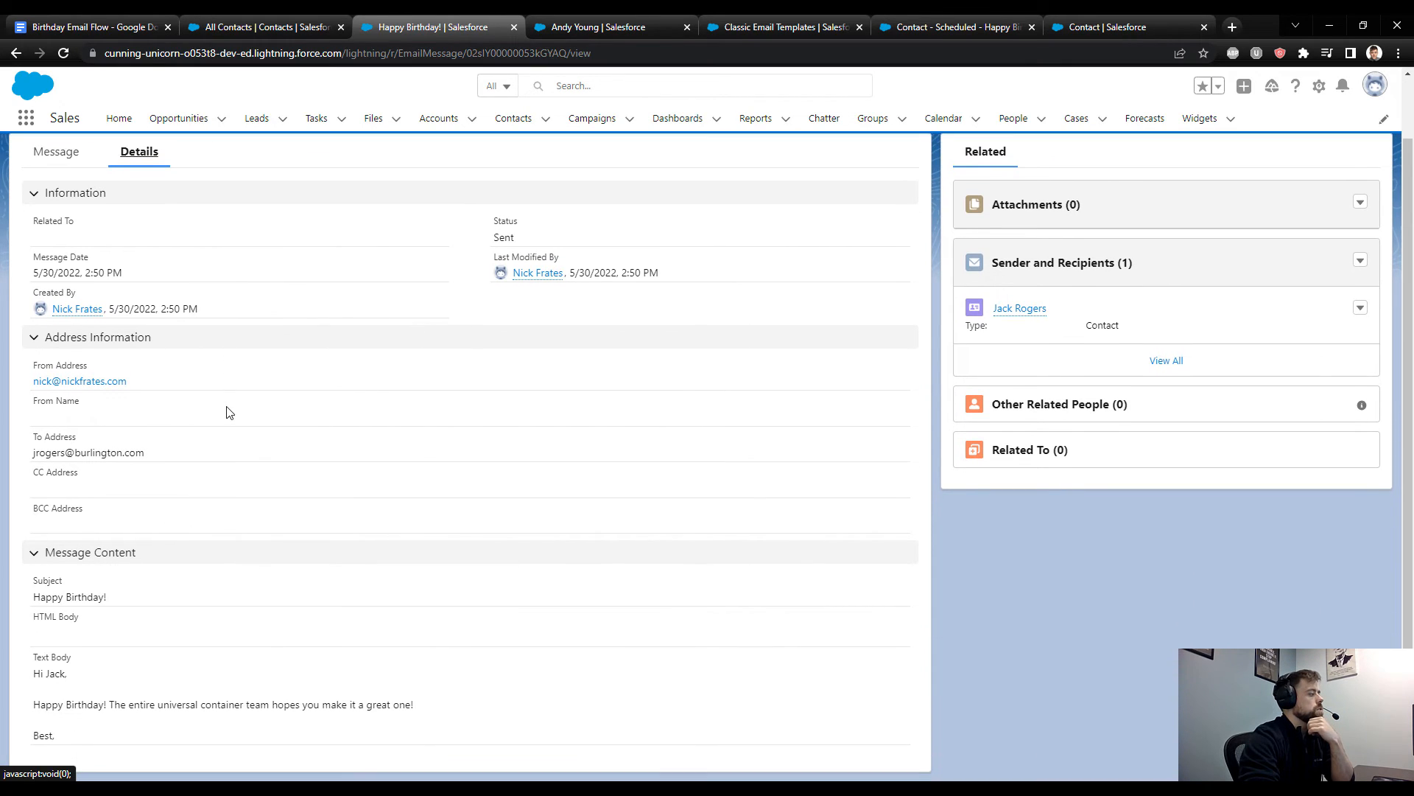
pyautogui.scroll(1, 191, 699)
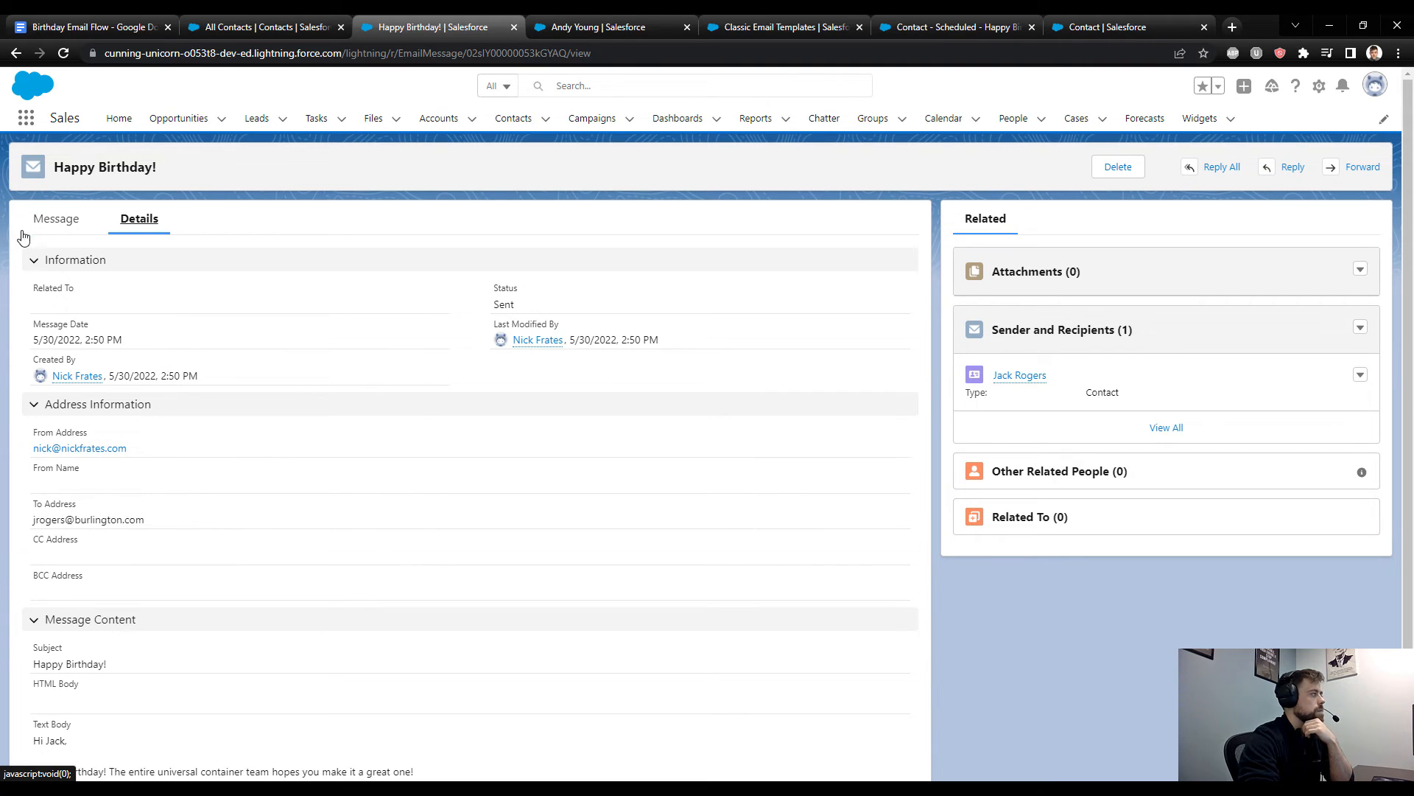
pyautogui.click(53, 221)
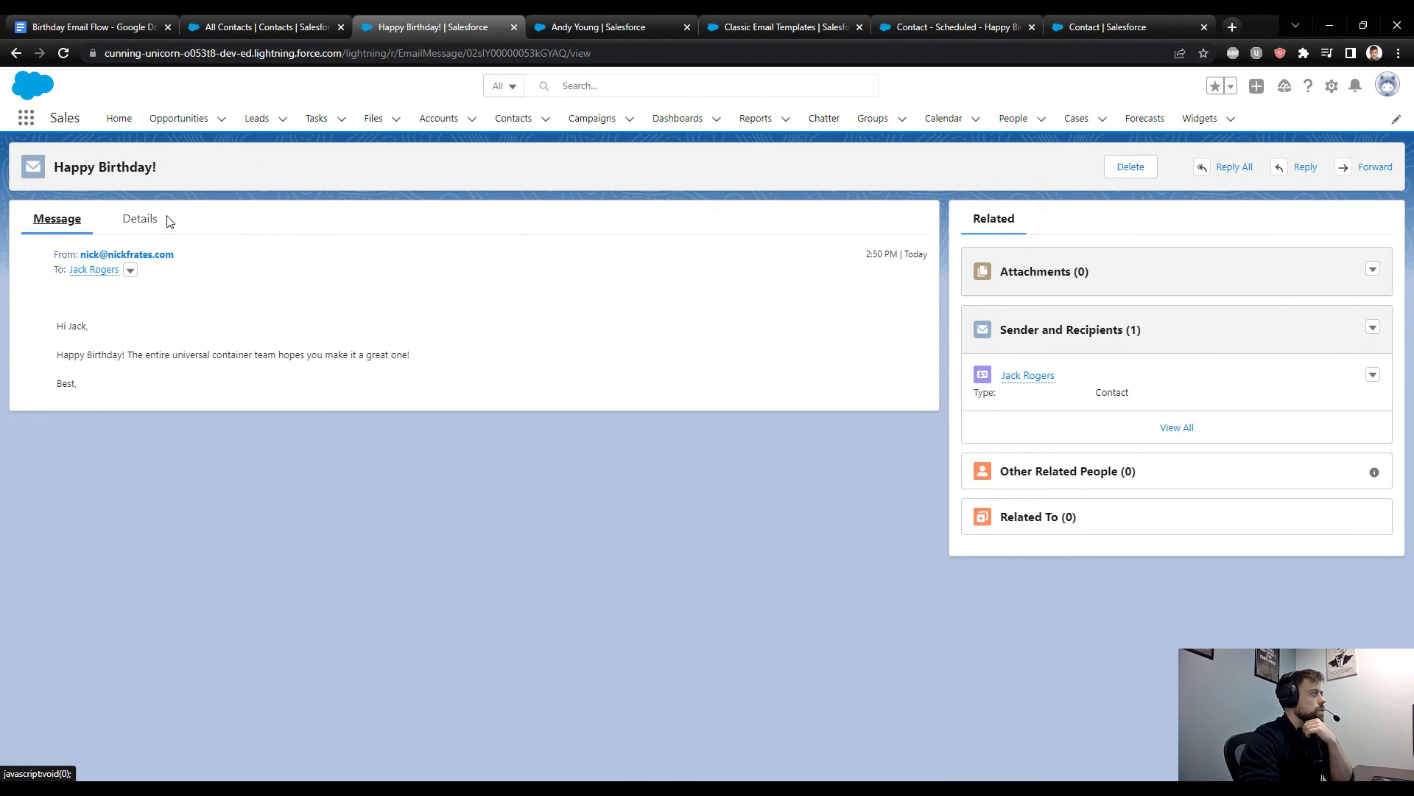
# Step: Open the logged "Happy Birthday!" email on the Dickenson plc contact and examine its message and details
pyautogui.click(619, 27)
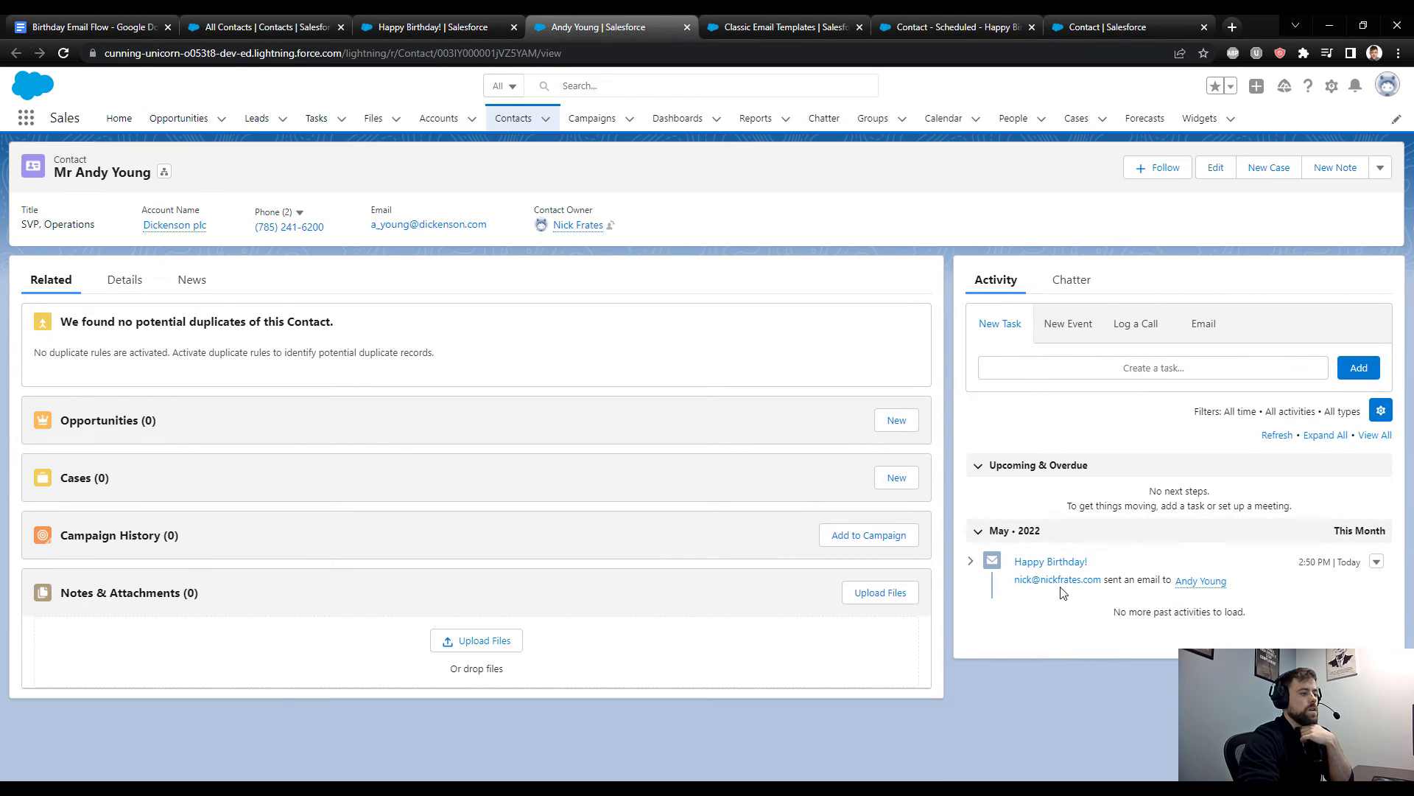
pyautogui.click(1050, 561)
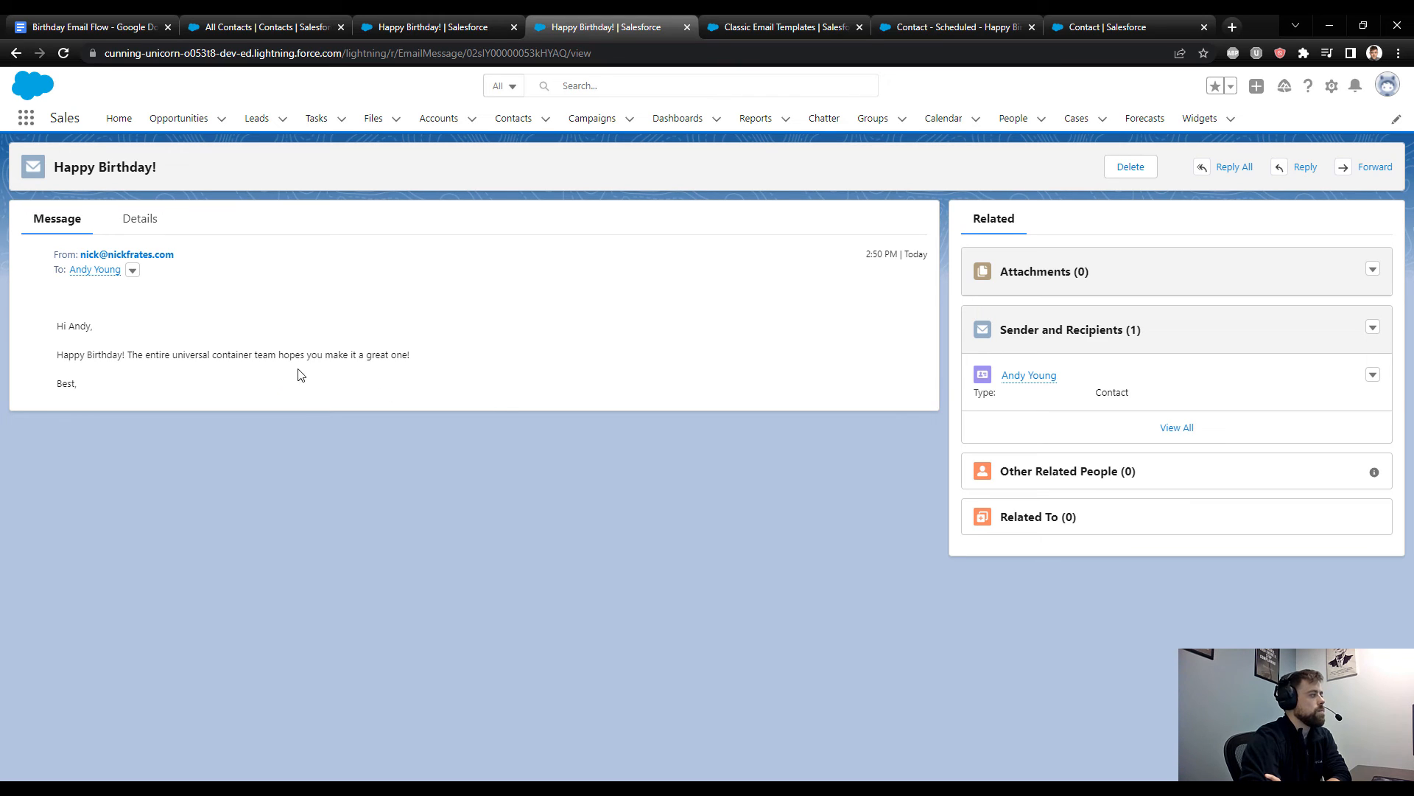
pyautogui.click(139, 219)
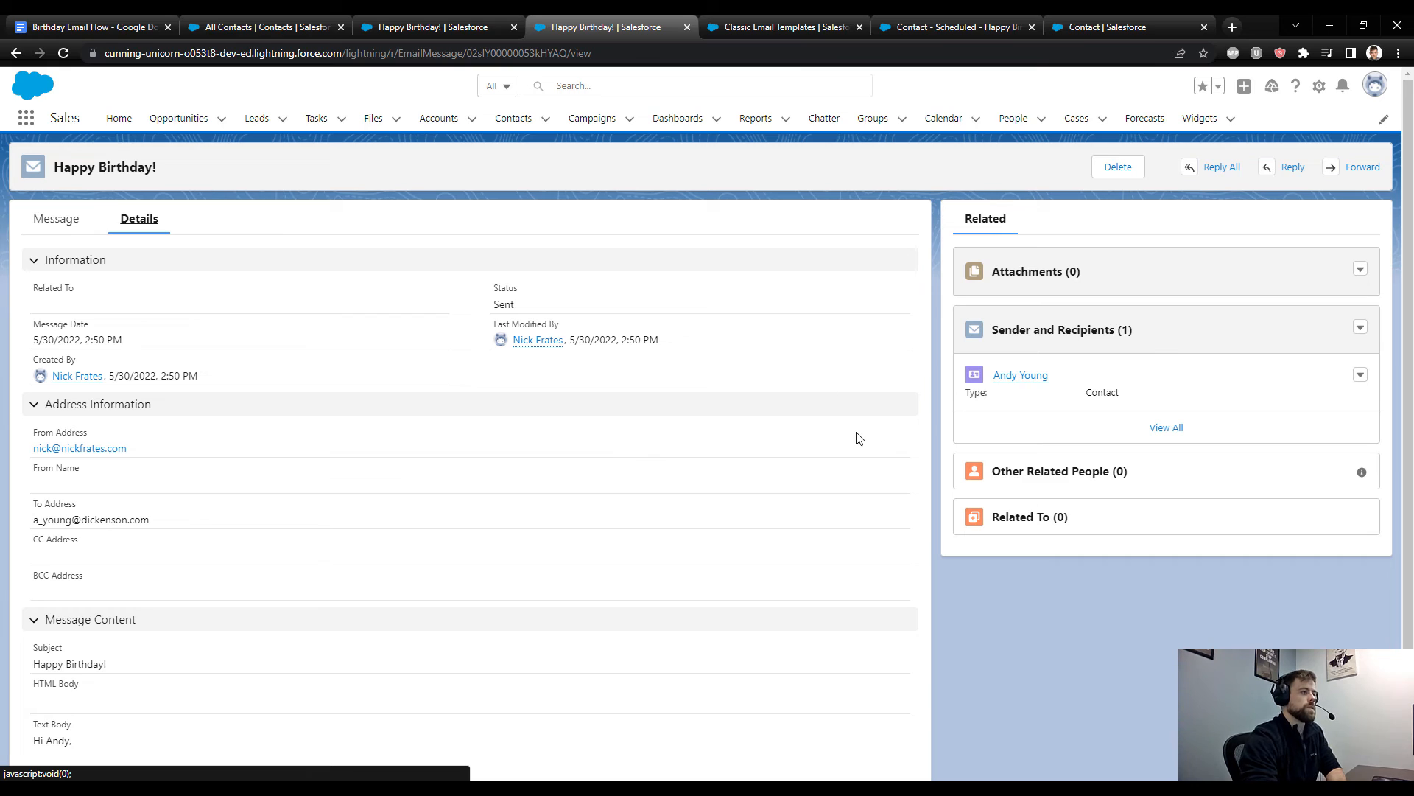
pyautogui.click(56, 219)
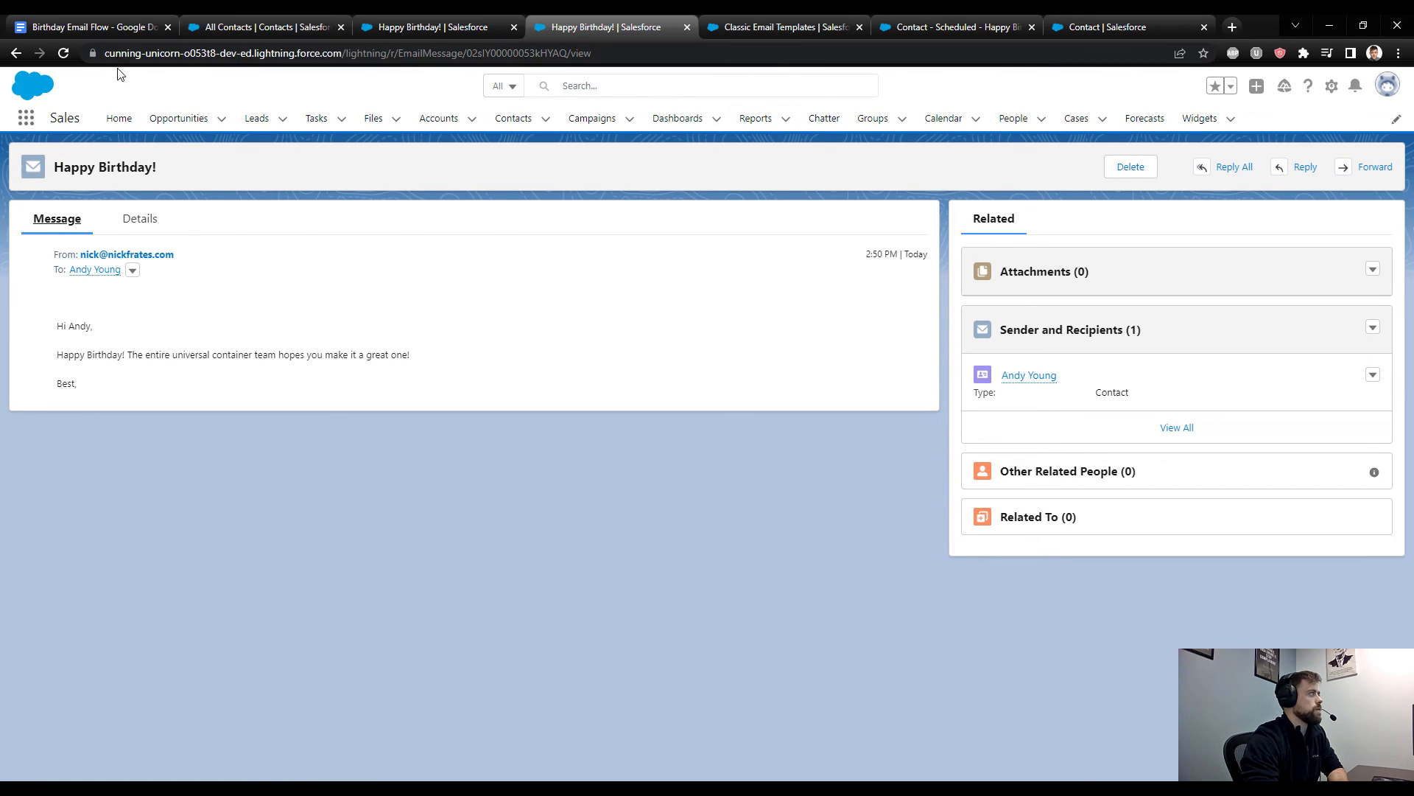
# Step: Review the Birthday Email Flow requirements in Google Docs and the flow's Contact filter conditions
pyautogui.click(119, 28)
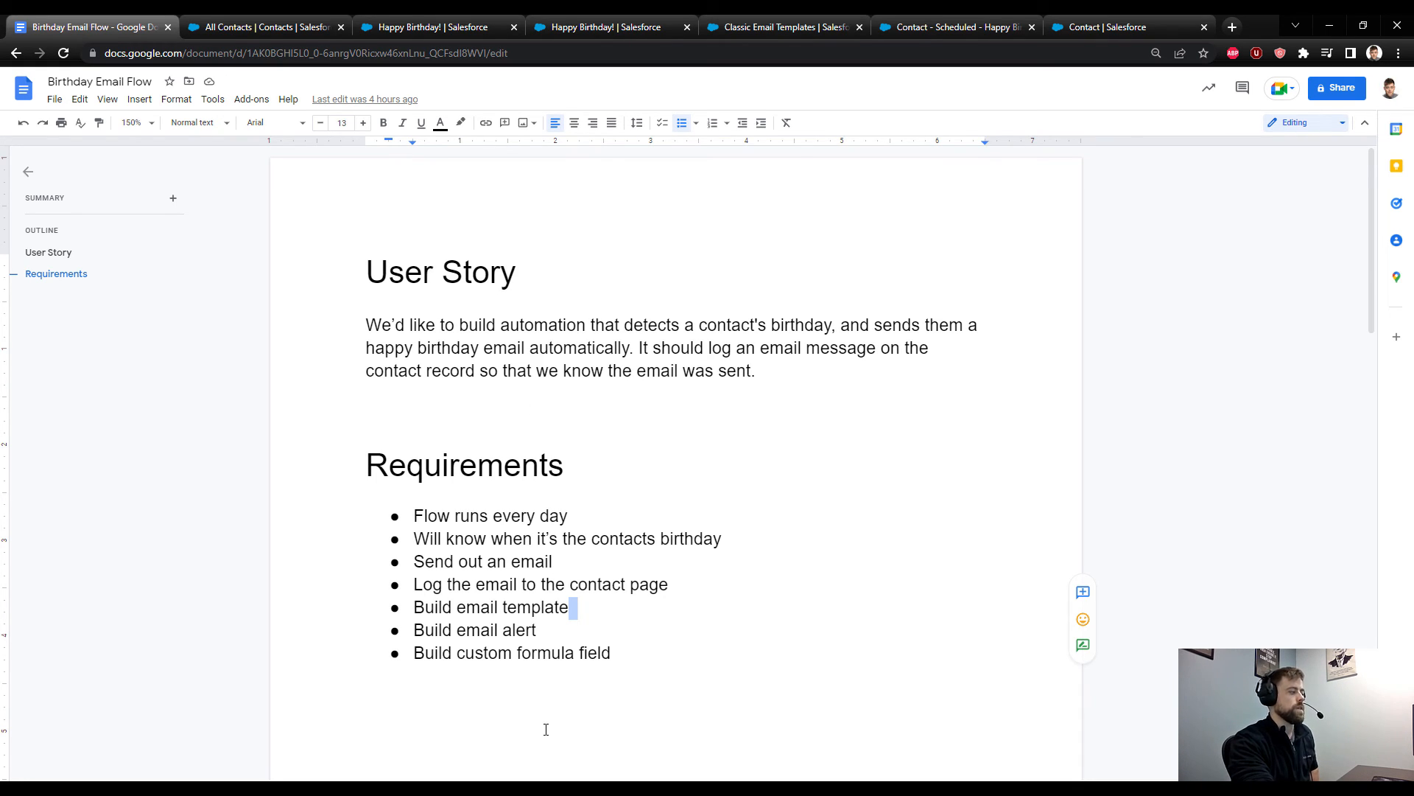
pyautogui.click(961, 28)
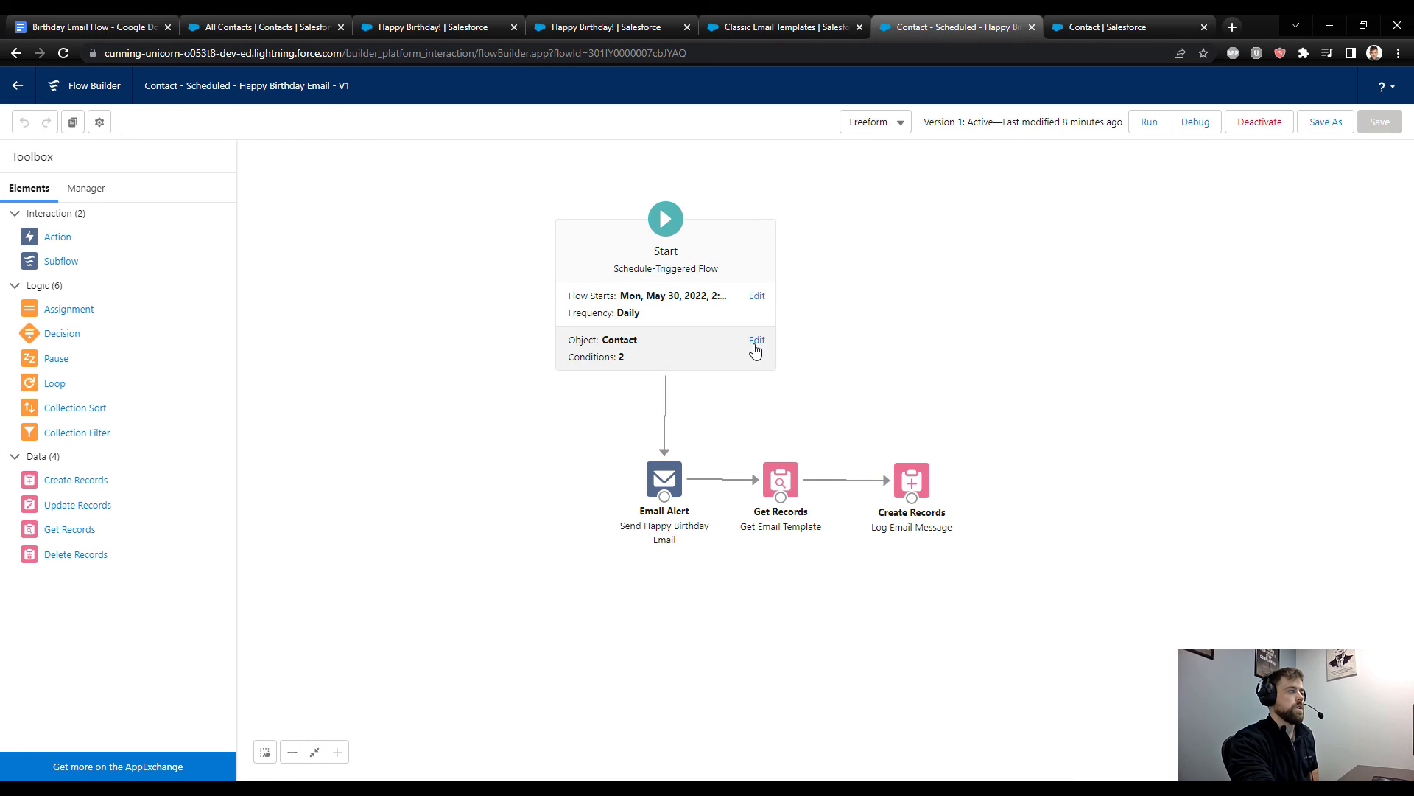
pyautogui.click(753, 344)
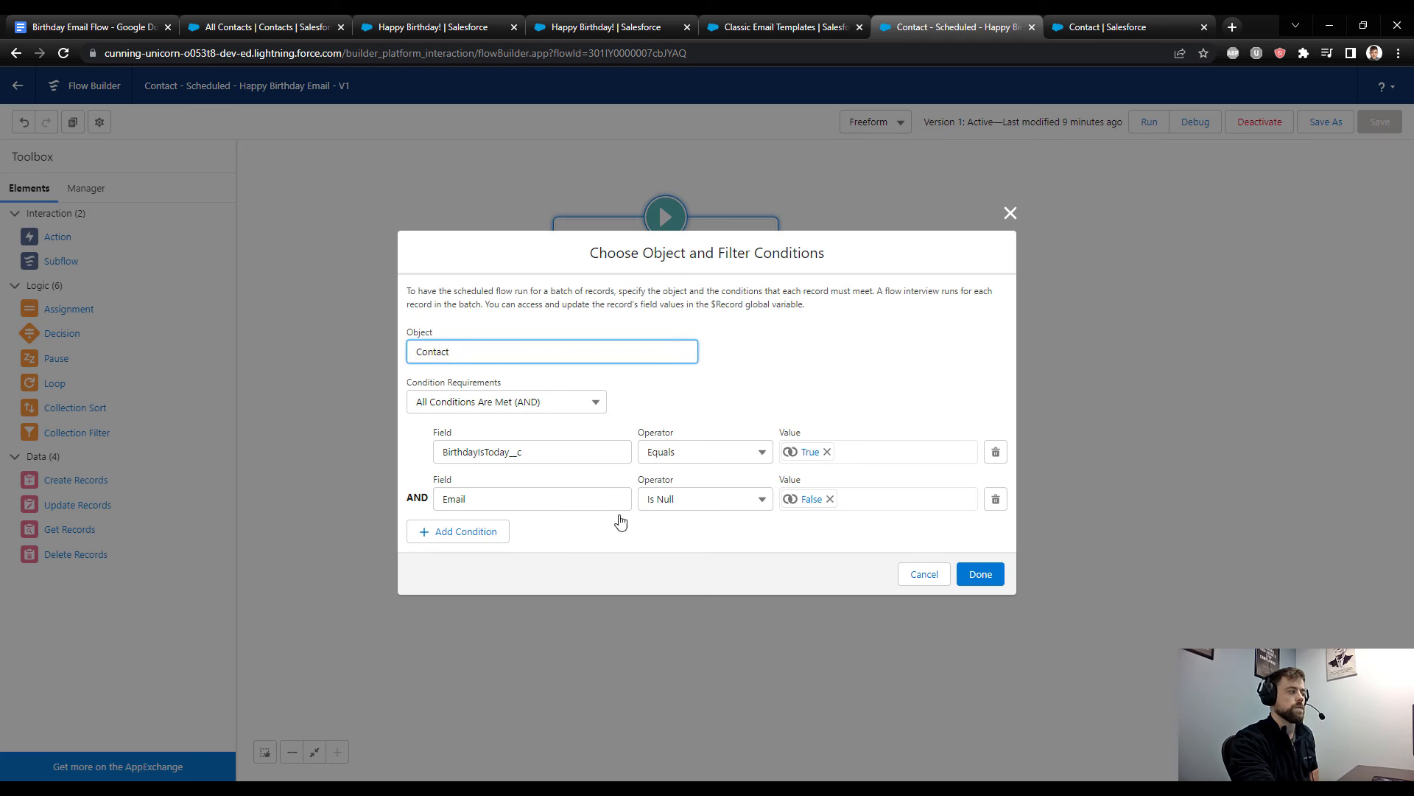
pyautogui.click(980, 574)
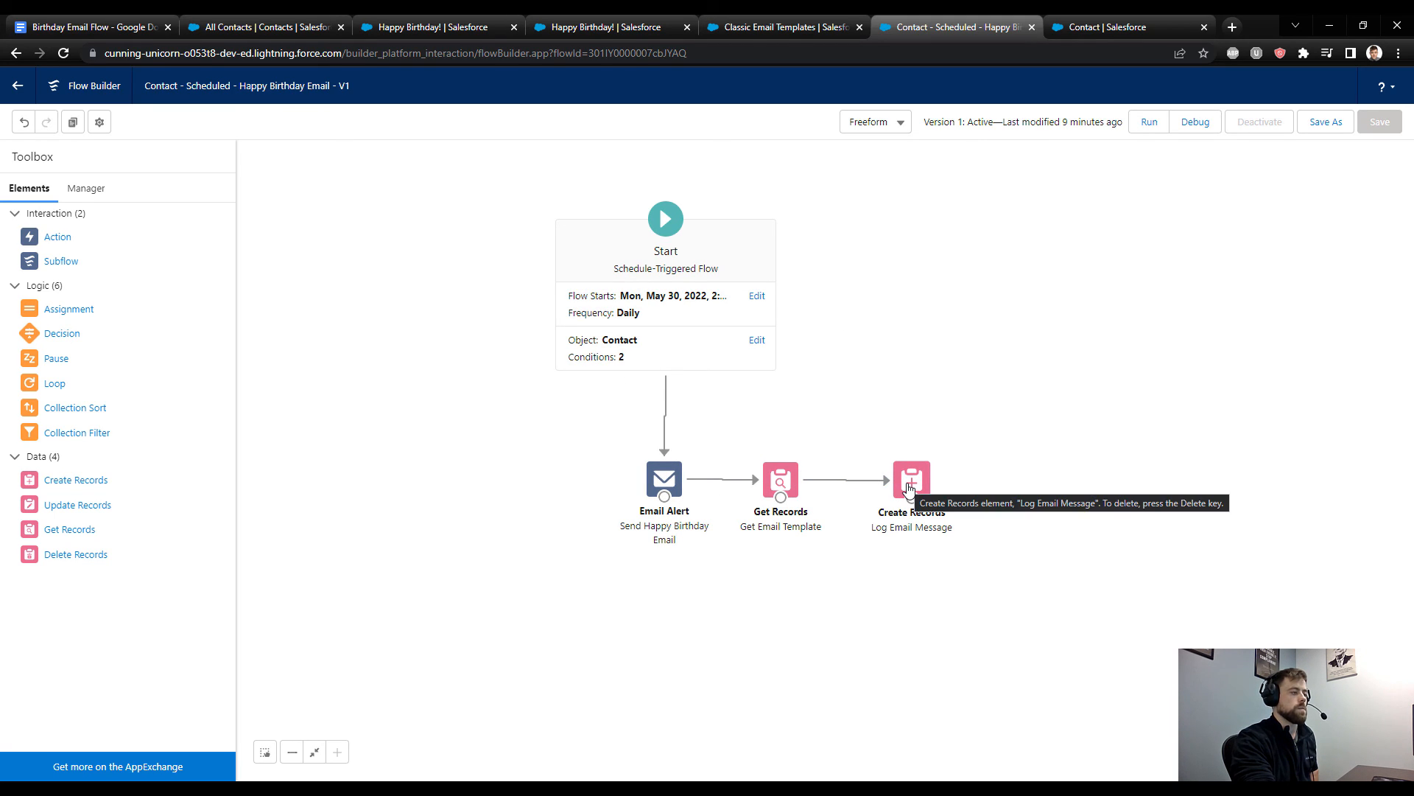
# Step: Review the Log Email Message element's field values alongside the contacts list and the Happy Birthday Email template
pyautogui.doubleClick(910, 489)
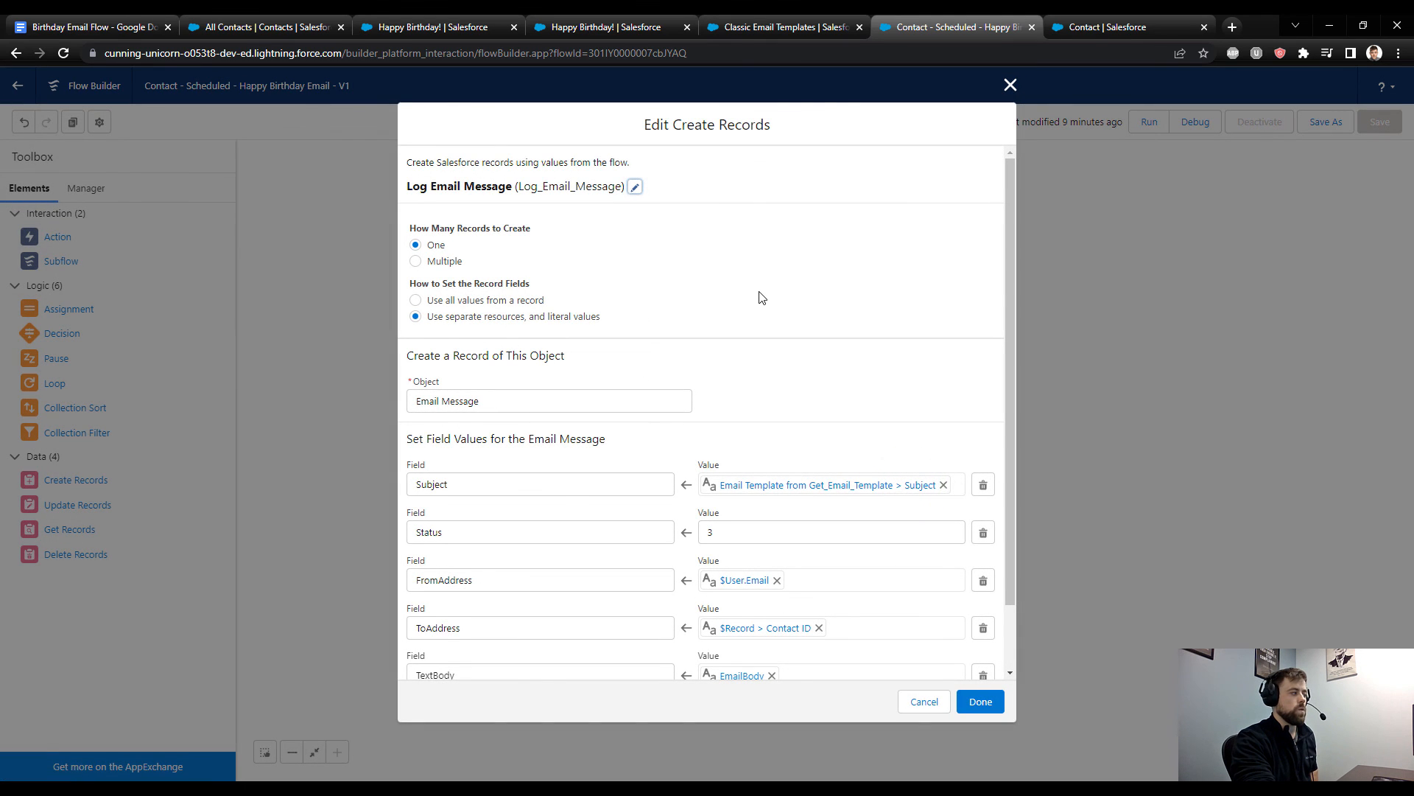
pyautogui.scroll(-1, 637, 461)
pyautogui.click(265, 33)
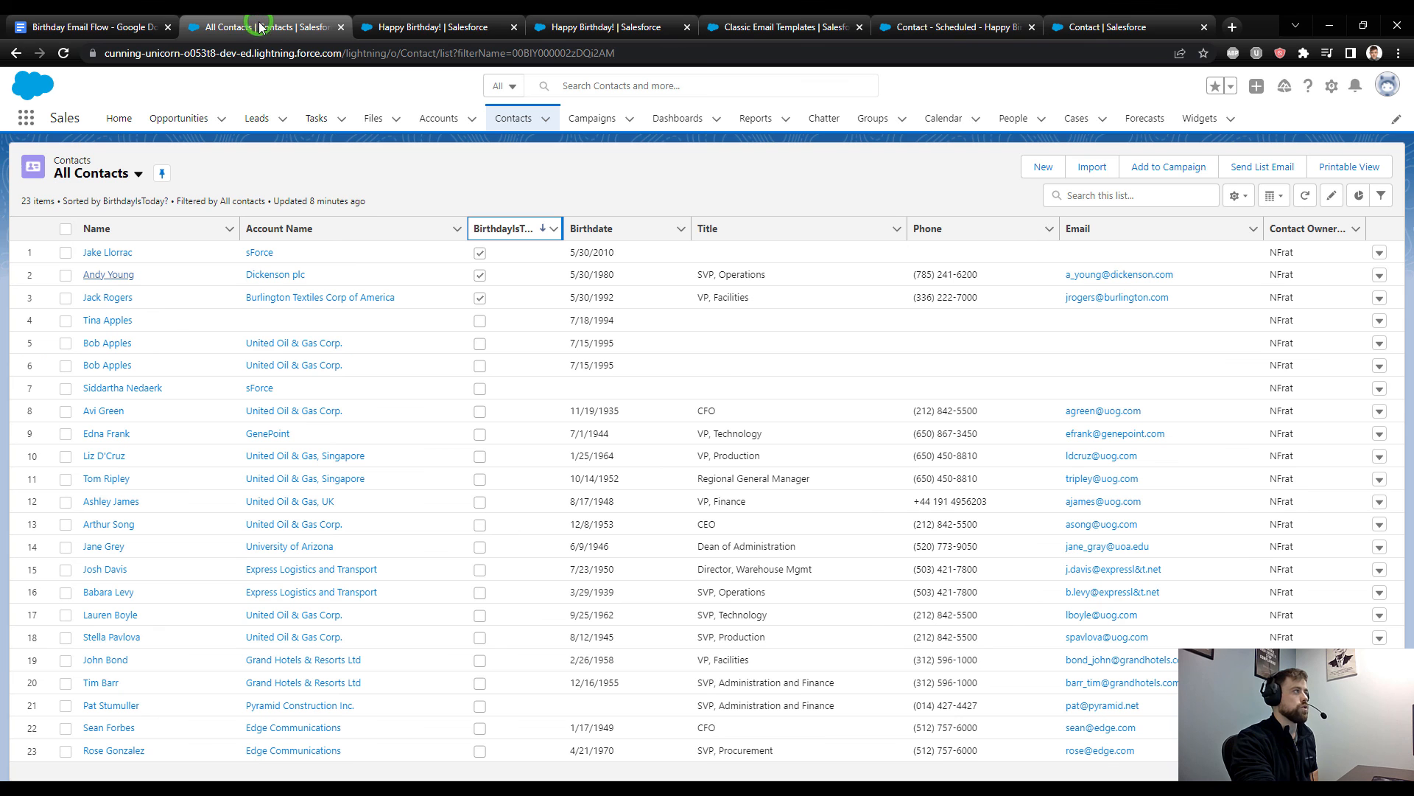
pyautogui.click(780, 28)
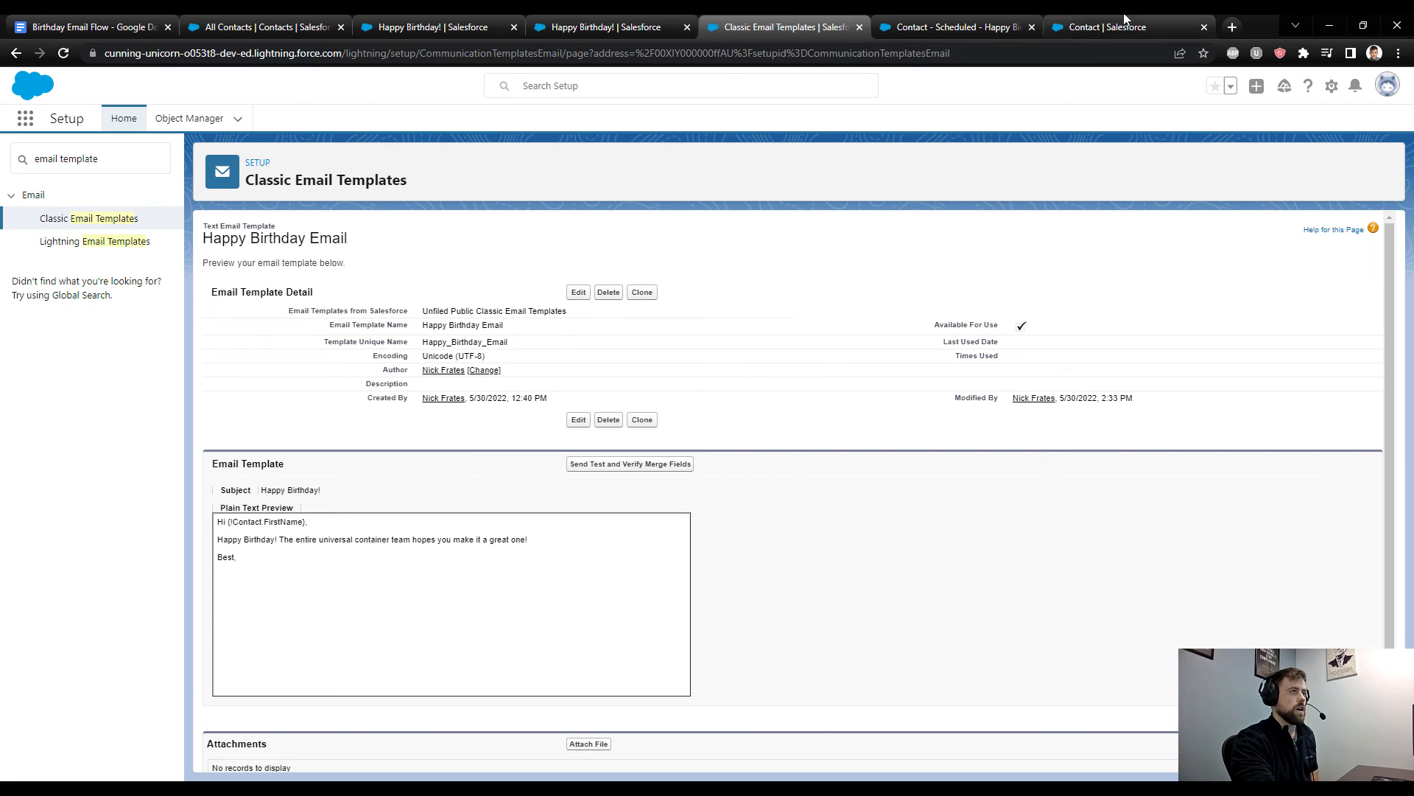
pyautogui.click(957, 27)
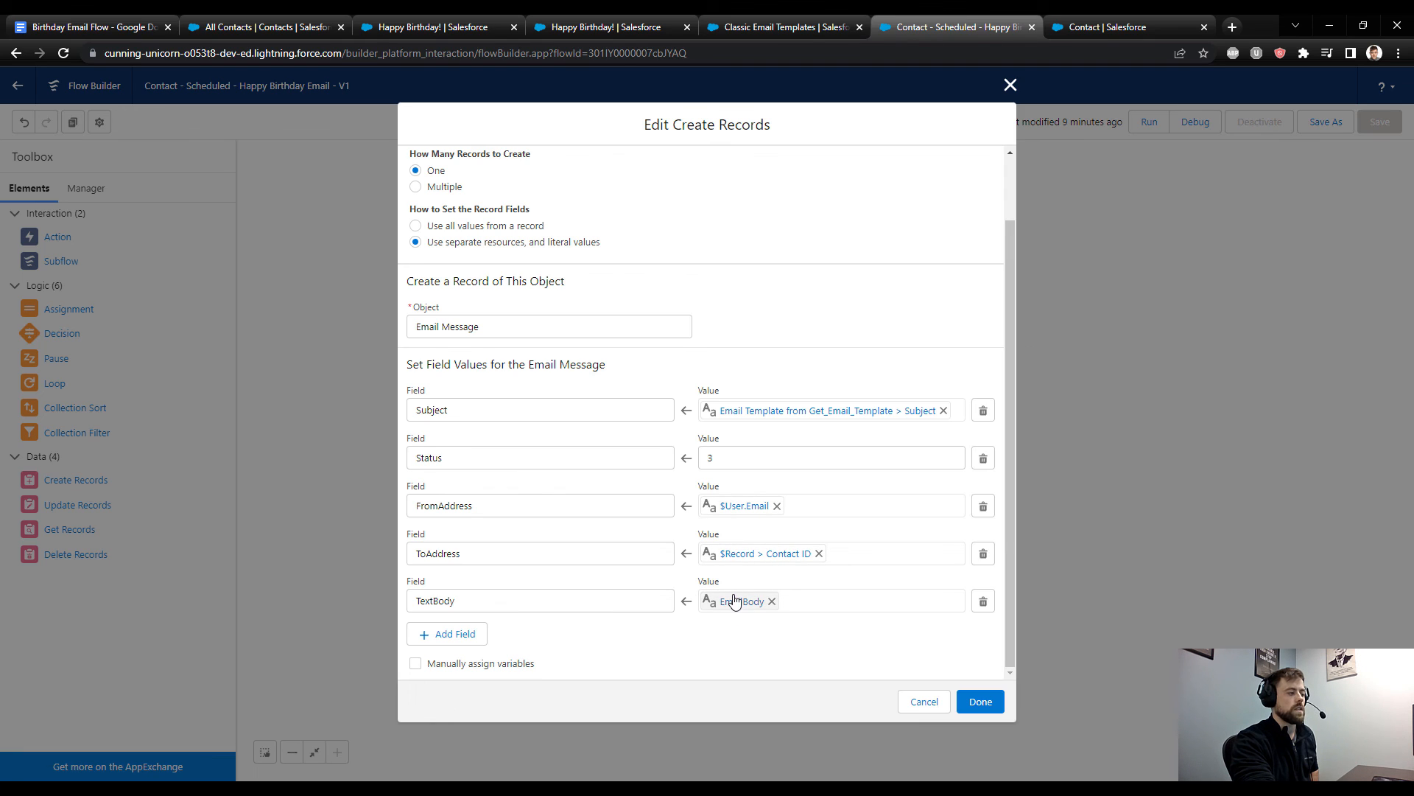
pyautogui.click(981, 702)
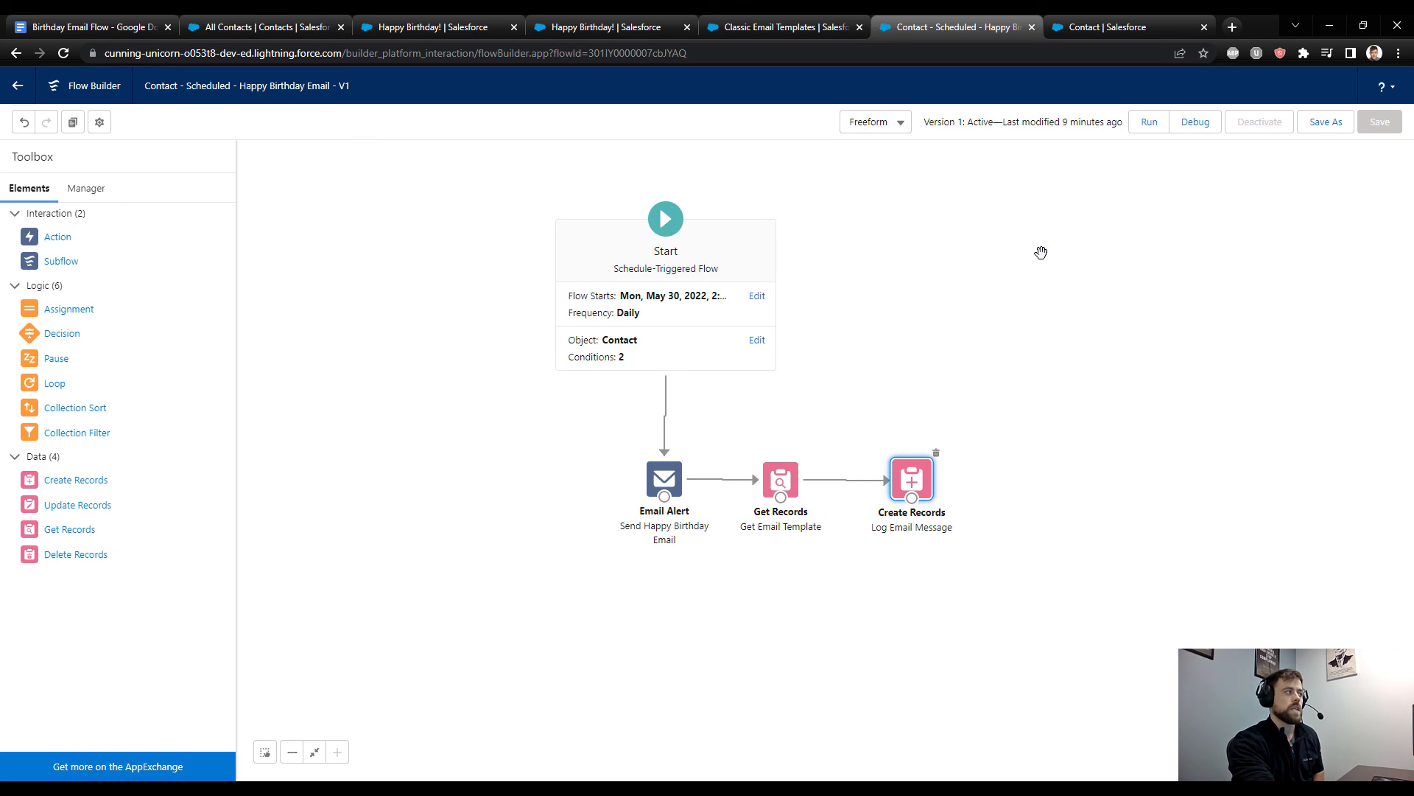
# Step: Recheck the details of the Burlington Textiles contact's logged email and switch to the Dickenson plc contact's email
pyautogui.click(508, 30)
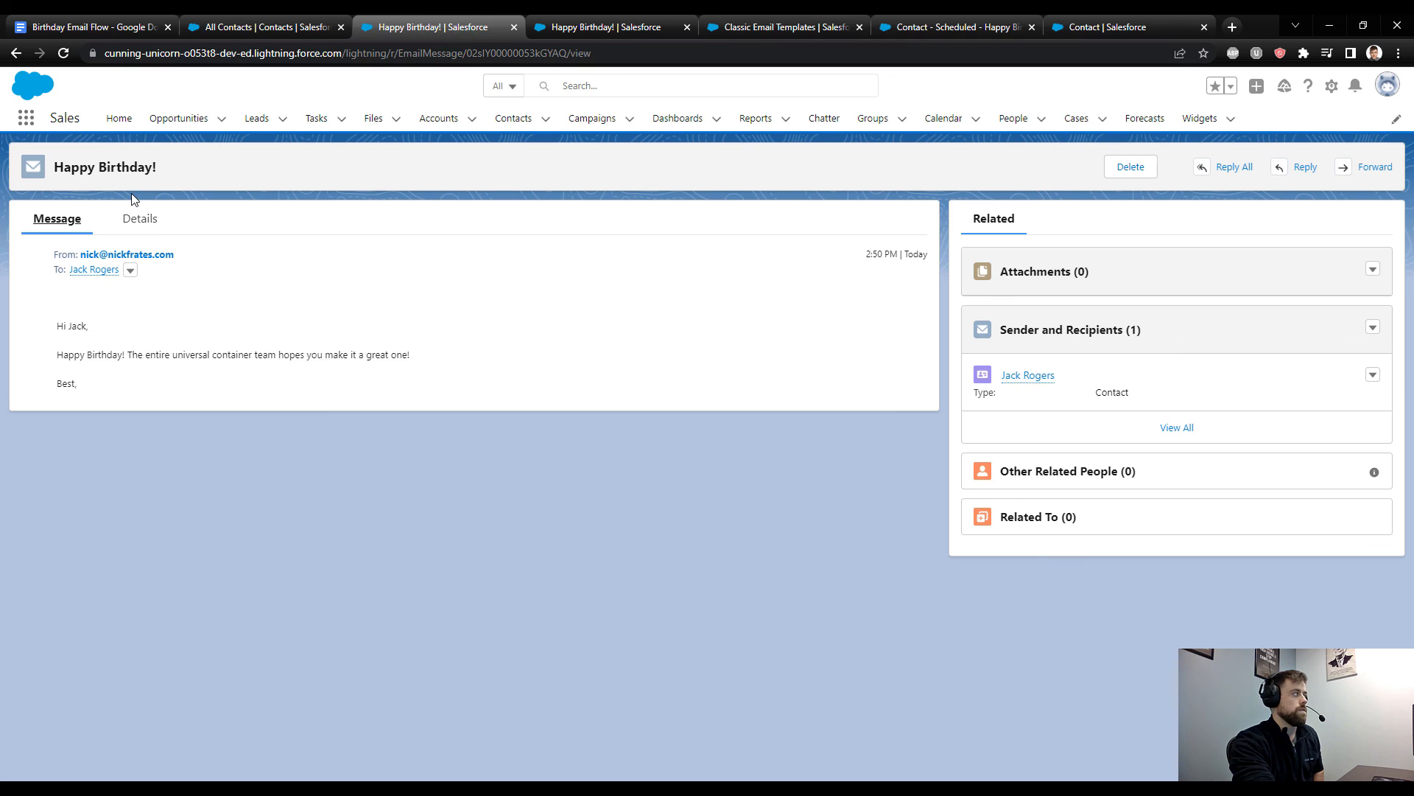
pyautogui.click(140, 218)
pyautogui.click(611, 27)
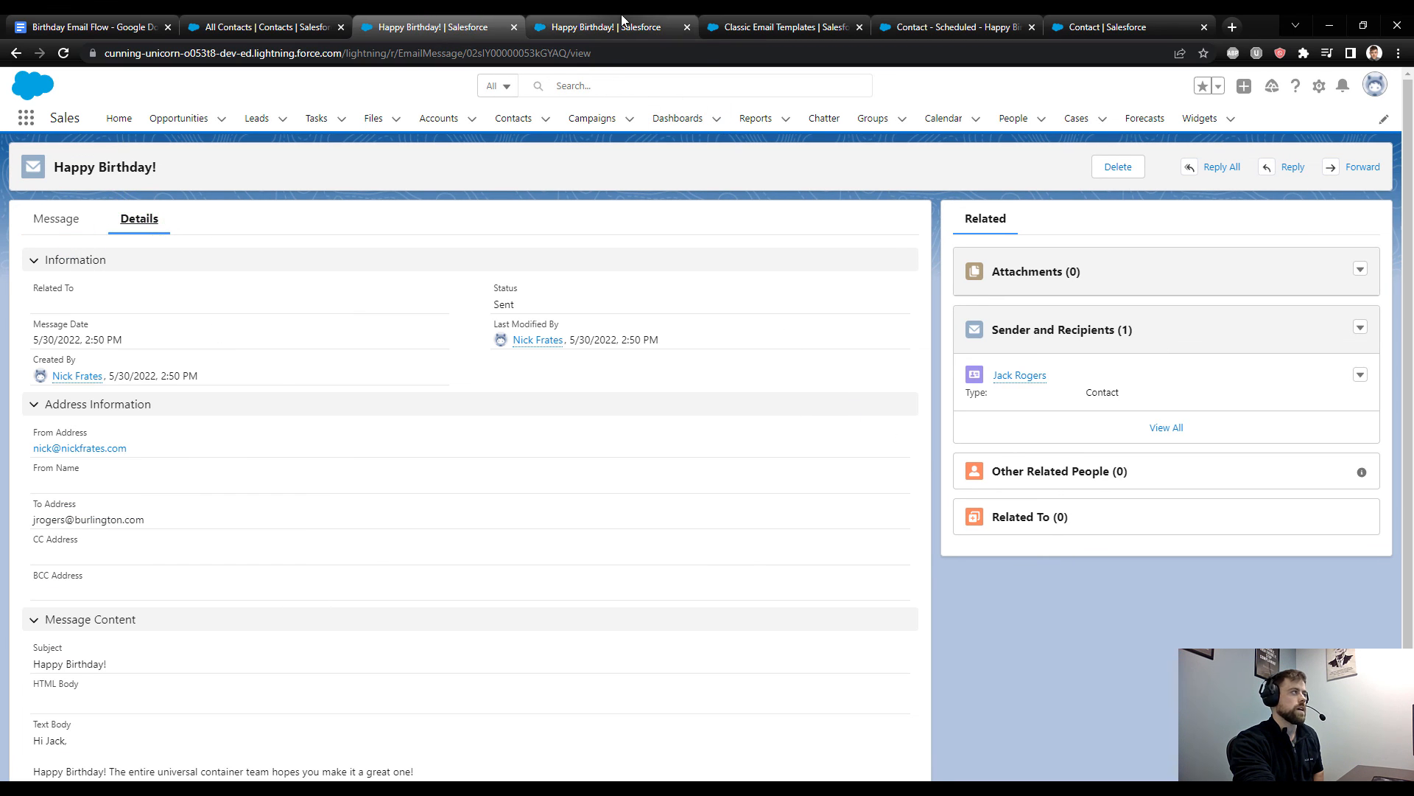